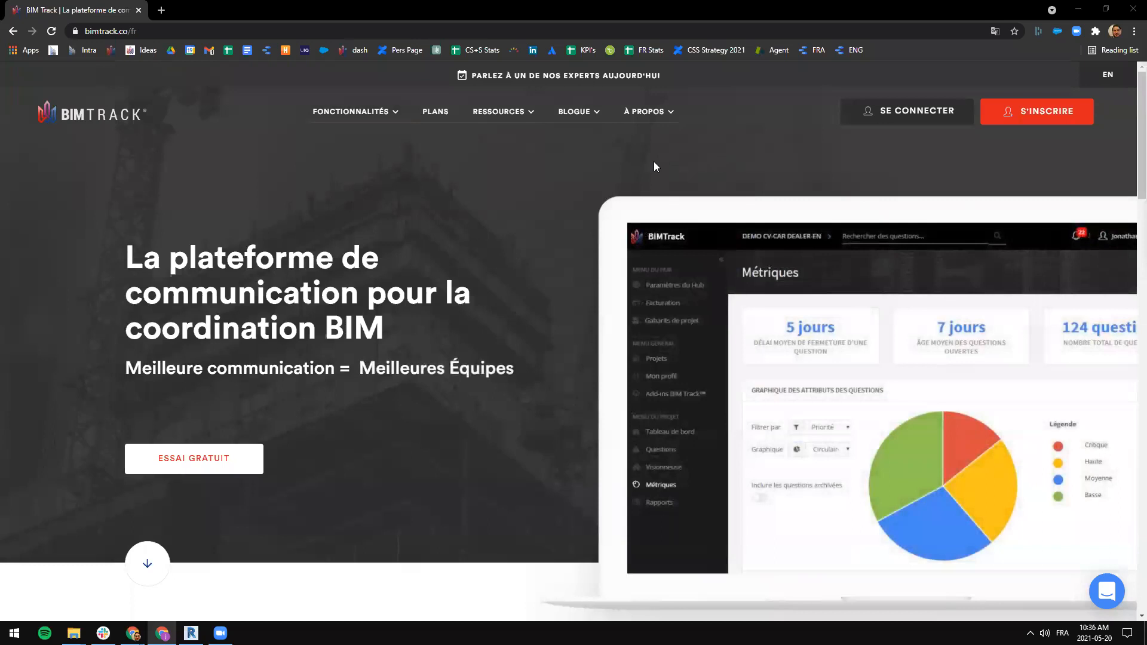
# Step: Open the Integrations resources page and examine which design software add-ins are offered
pyautogui.moveTo(504, 112)
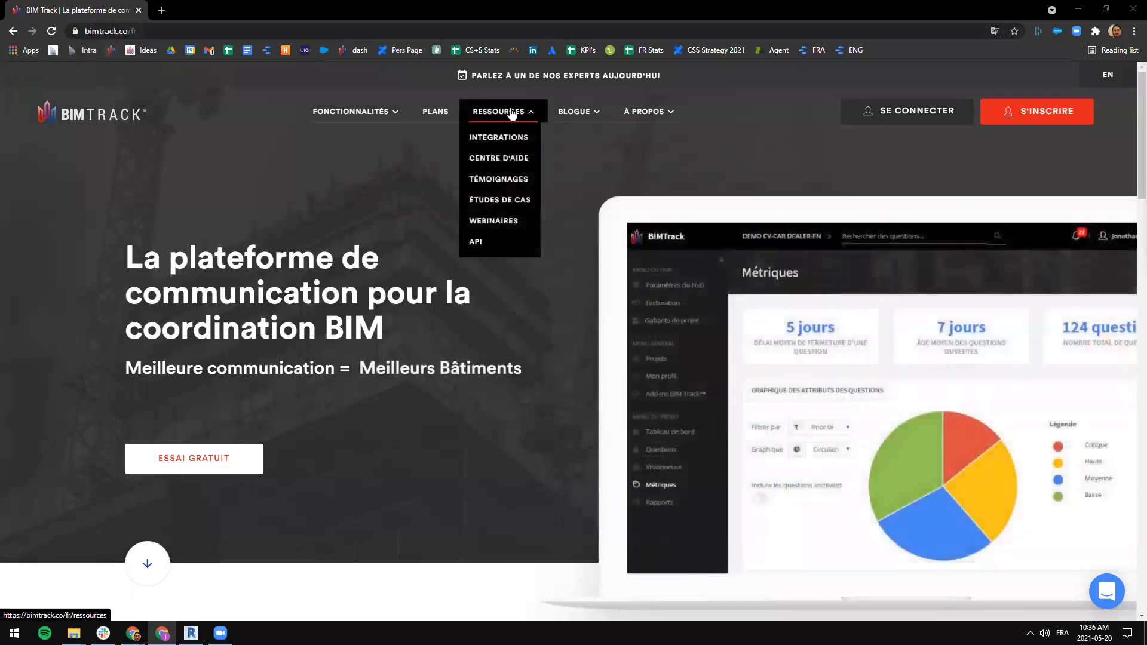
pyautogui.click(492, 138)
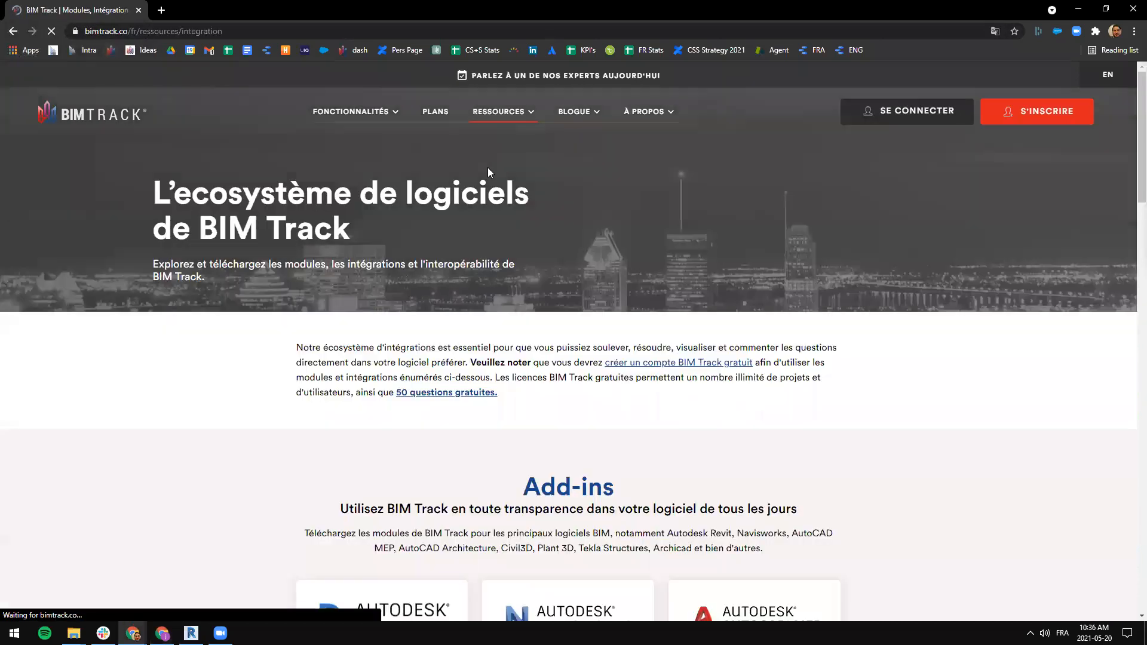
pyautogui.scroll(-6, 791, 380)
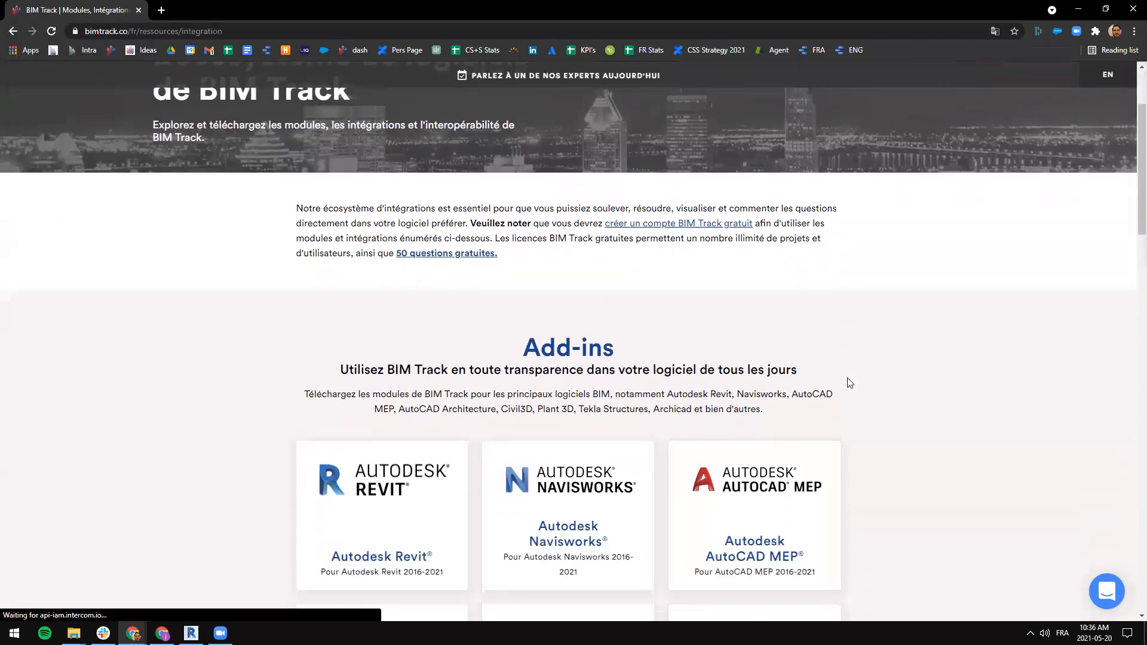
pyautogui.scroll(-2, 791, 380)
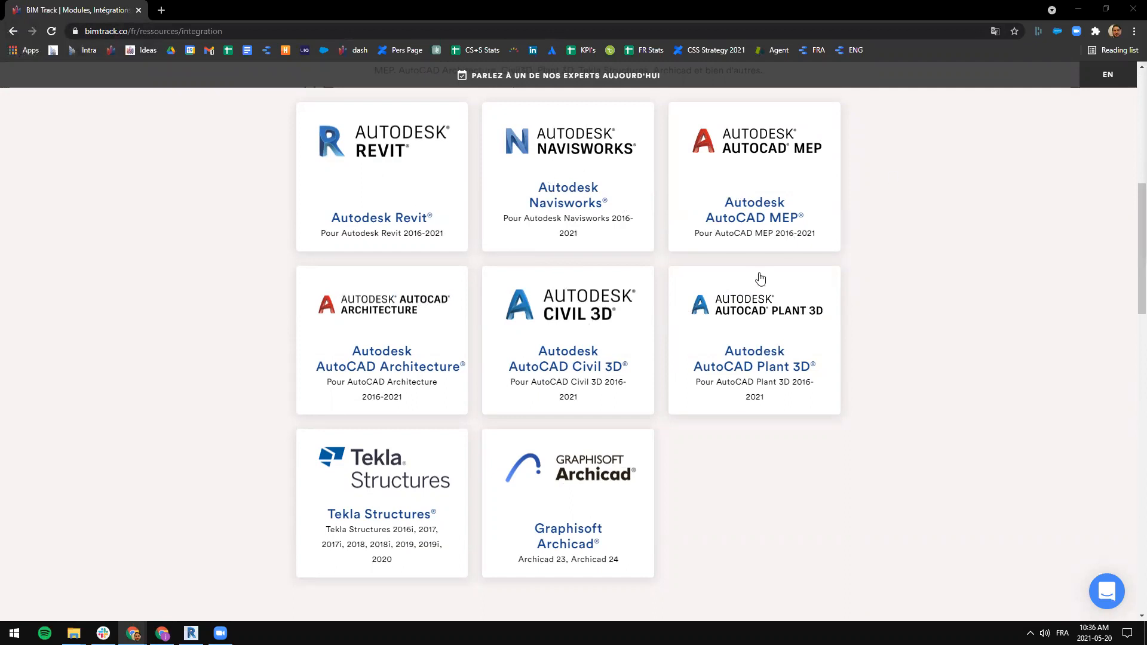
pyautogui.scroll(8, 915, 328)
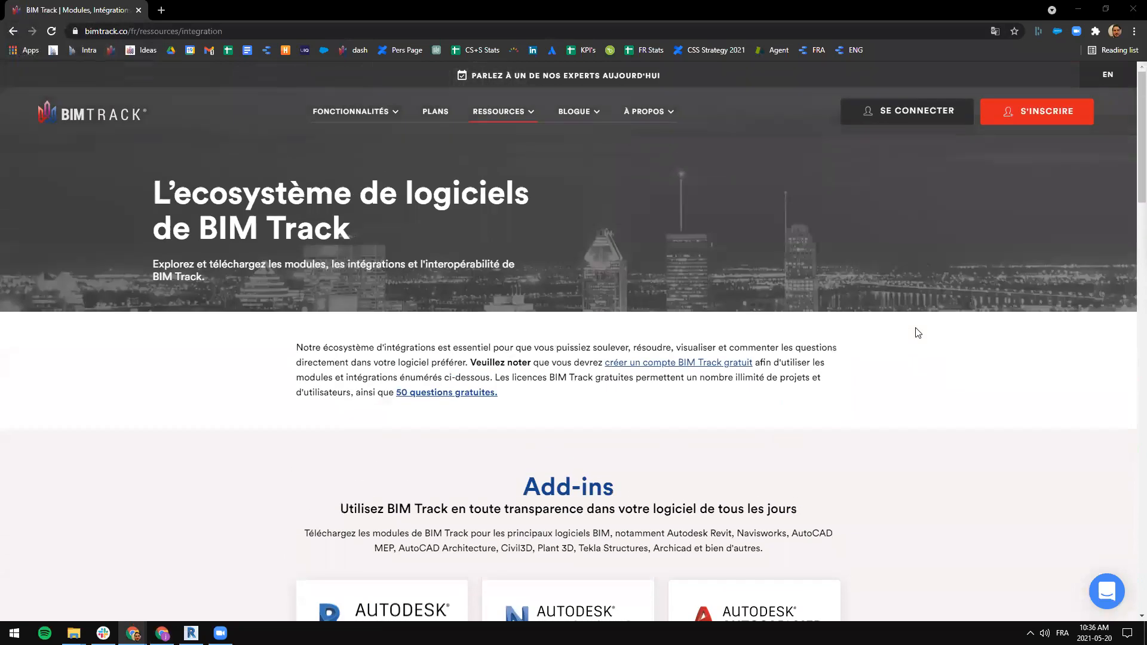
# Step: Examine the fields of the account registration form, and return to the integrations page
pyautogui.click(1037, 111)
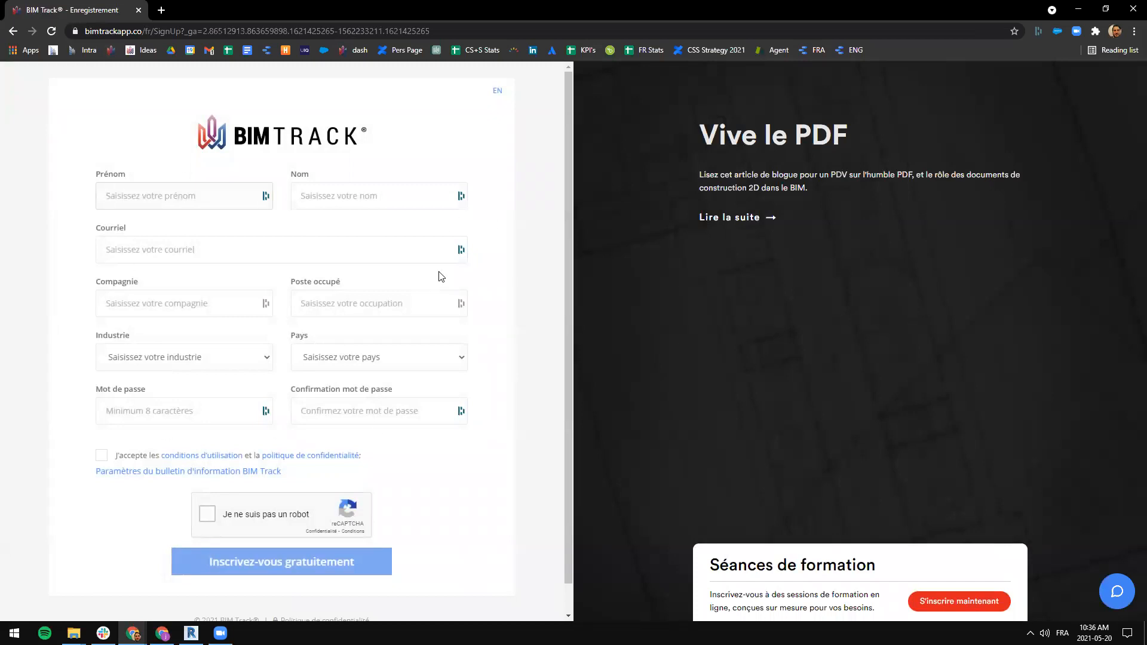
pyautogui.scroll(-1, 388, 370)
pyautogui.click(349, 530)
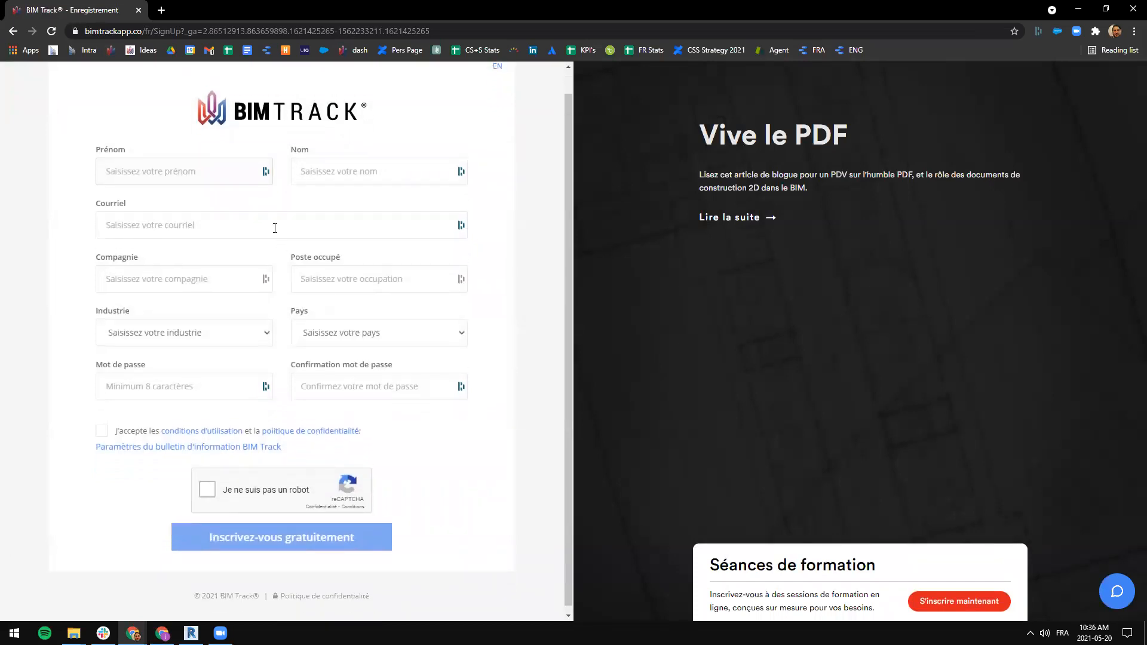
pyautogui.click(13, 33)
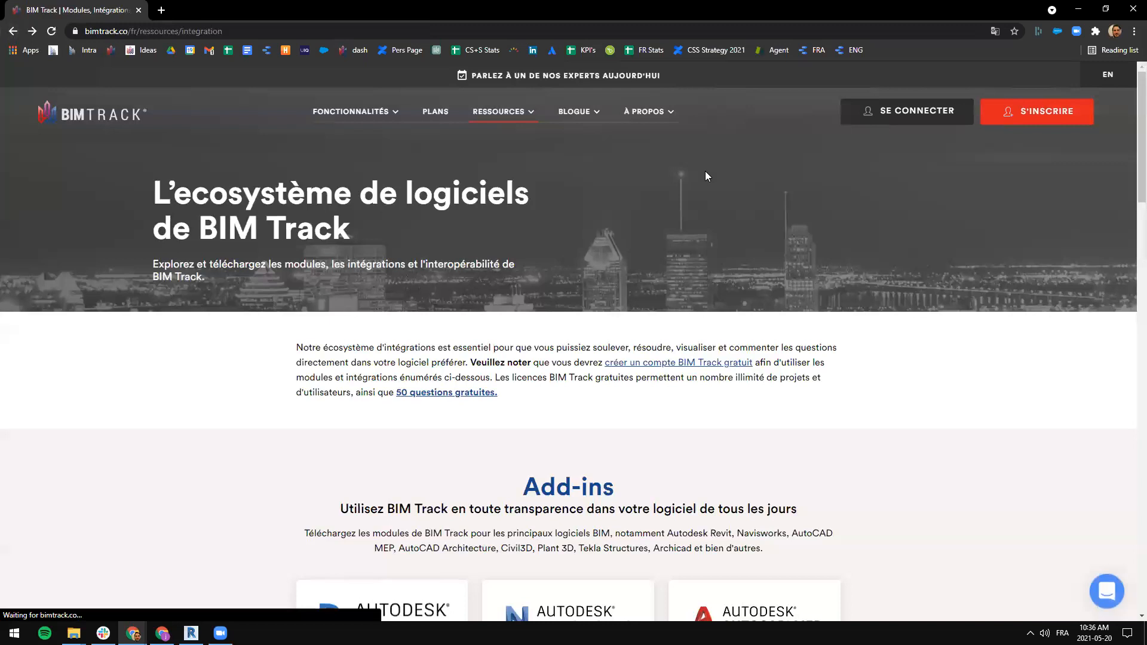
# Step: Open the sign-in form, fill in the saved structural account's e-mail and password, and start the robot check
pyautogui.click(900, 115)
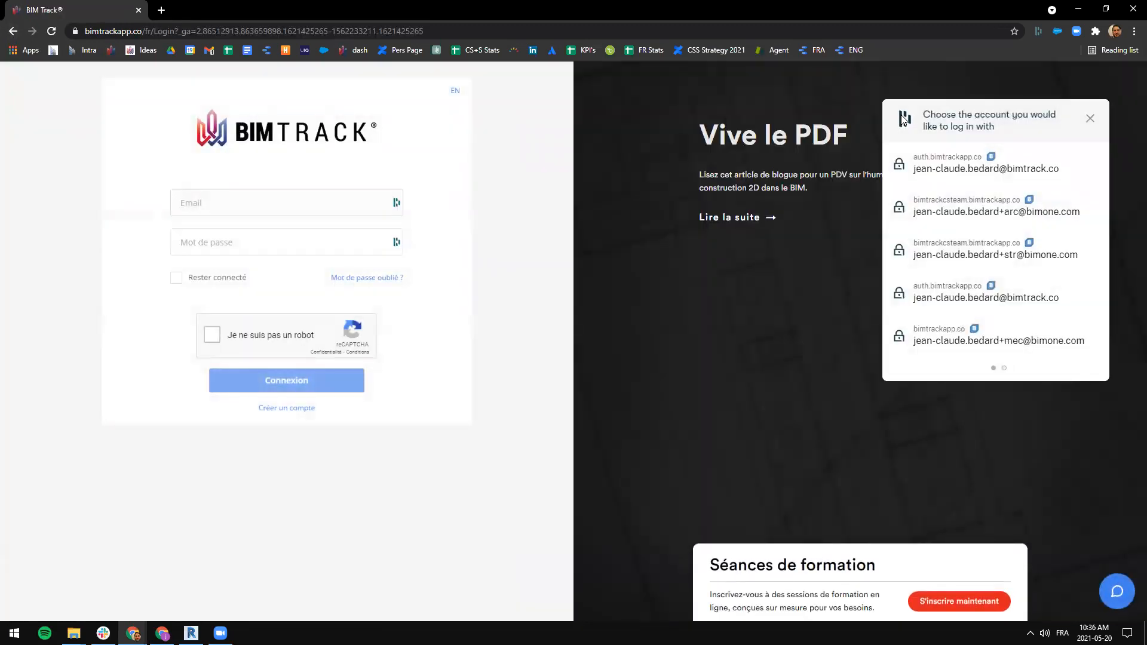
pyautogui.click(952, 255)
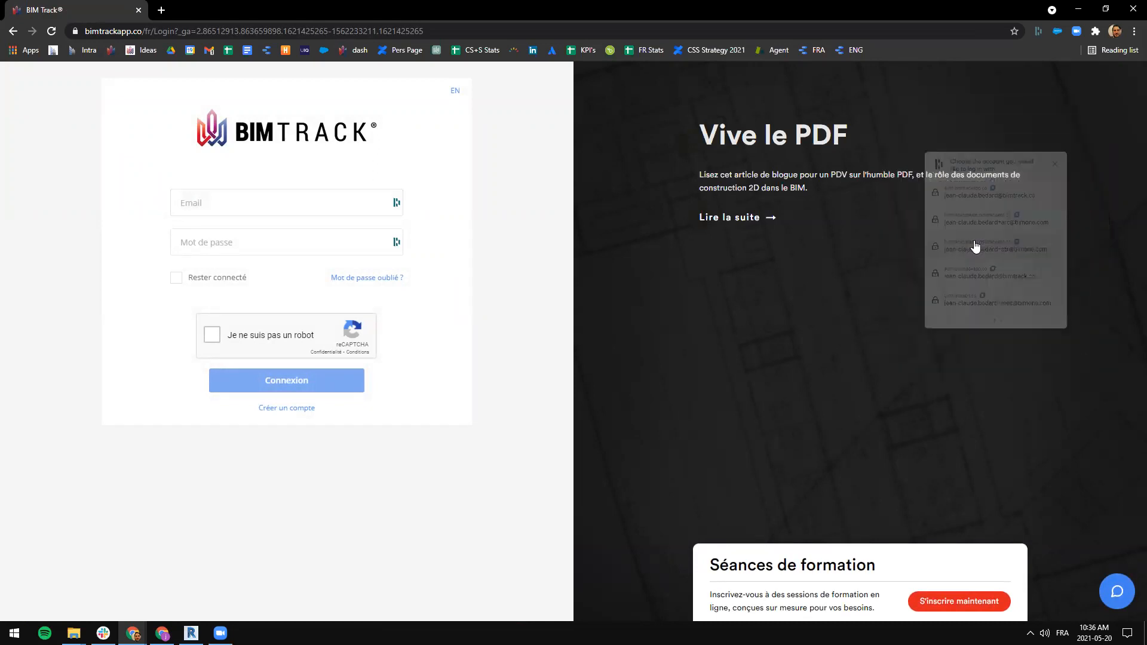
pyautogui.click(337, 198)
pyautogui.click(305, 354)
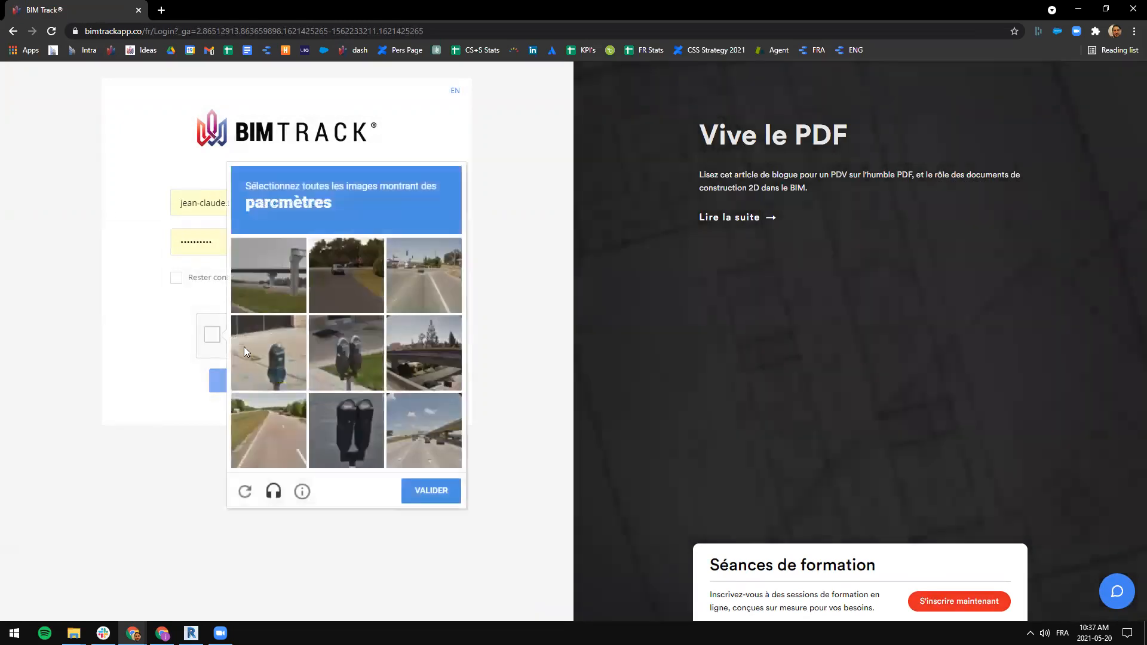
# Step: Complete the image check by selecting all parking meter pictures, and open the bimtrackfr hub
pyautogui.click(248, 348)
pyautogui.click(364, 350)
pyautogui.click(360, 445)
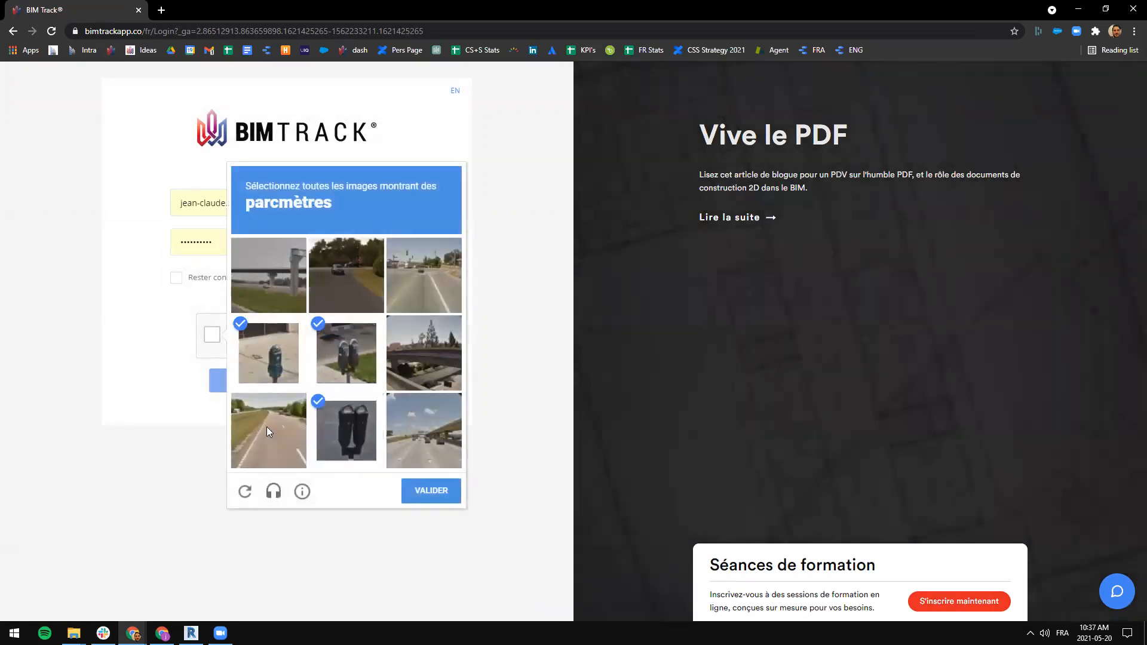
pyautogui.click(449, 499)
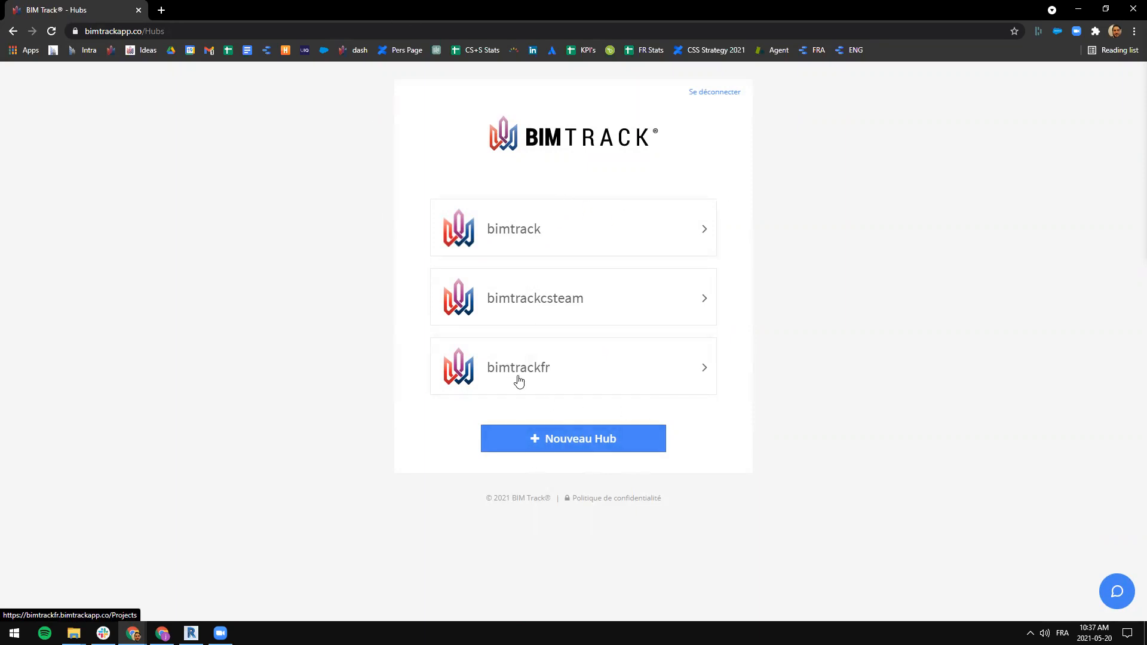
pyautogui.click(541, 369)
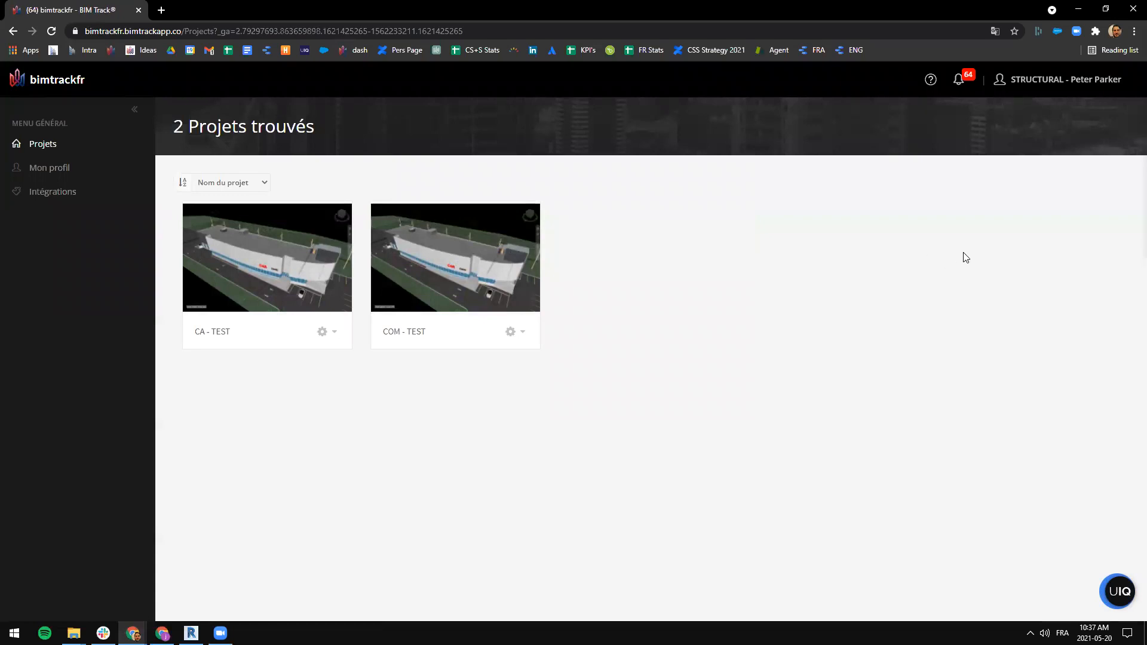
# Step: Open the account's profile page and check the options in the account menu
pyautogui.click(1049, 88)
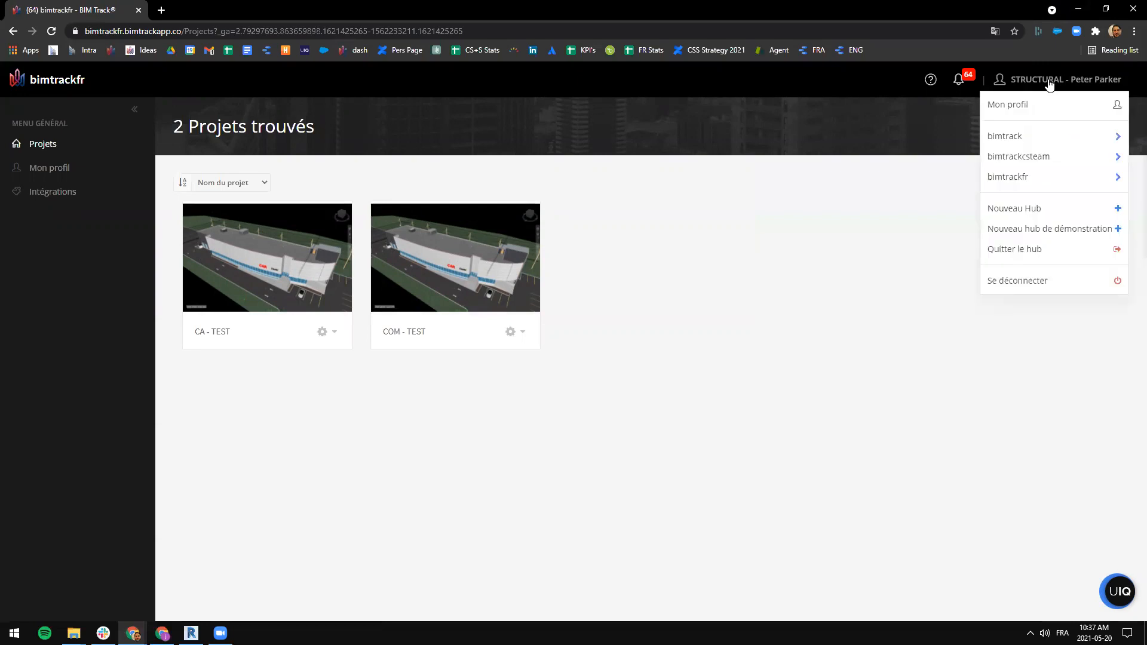
pyautogui.click(996, 108)
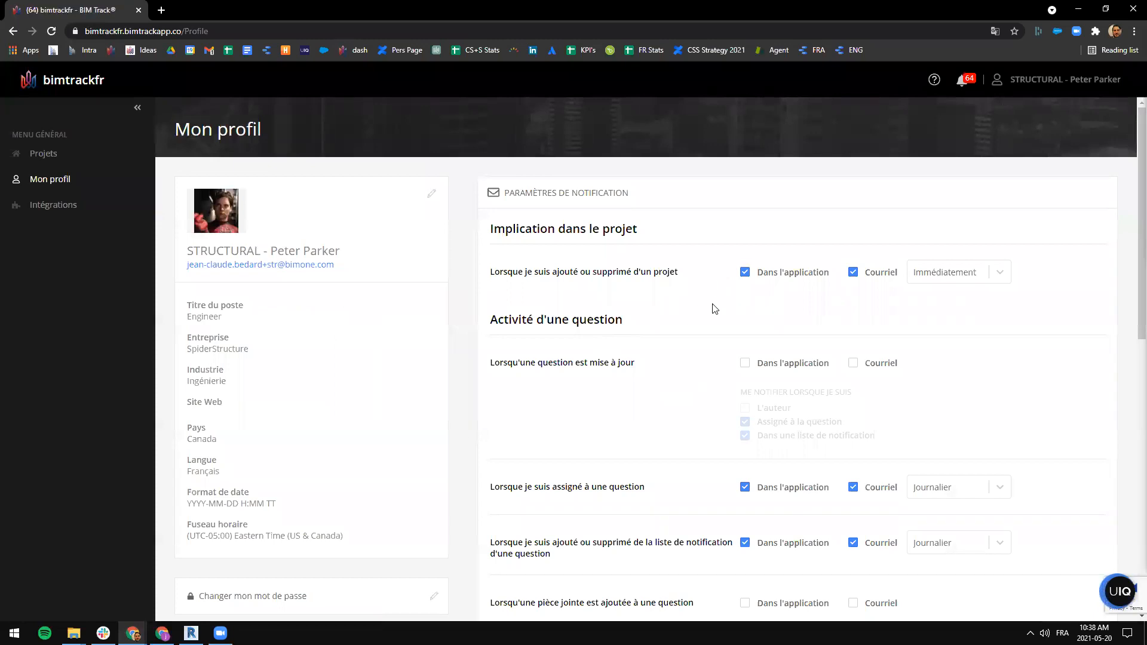
pyautogui.click(1047, 83)
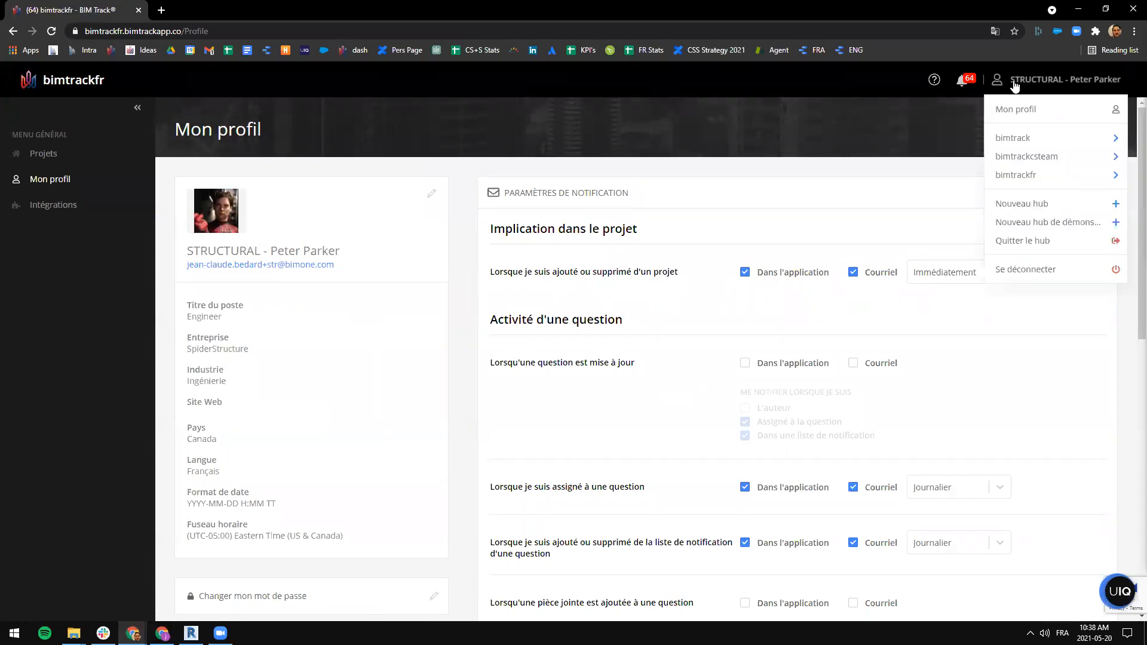
pyautogui.click(1050, 85)
pyautogui.click(1049, 85)
pyautogui.click(729, 144)
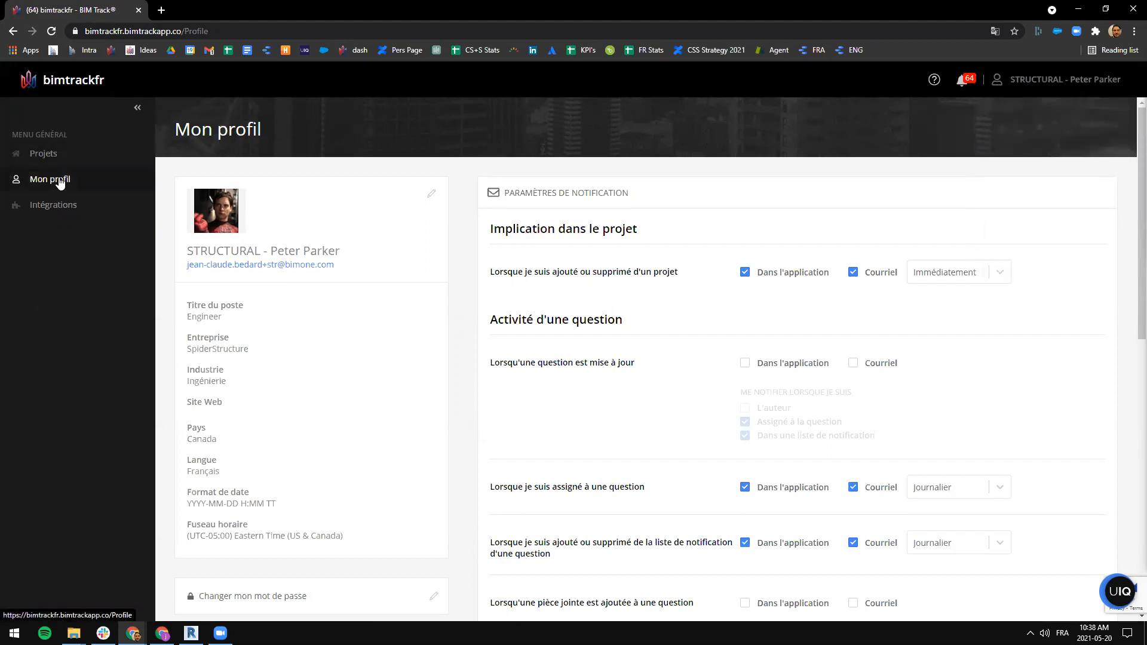
pyautogui.scroll(-1, 430, 191)
pyautogui.click(426, 176)
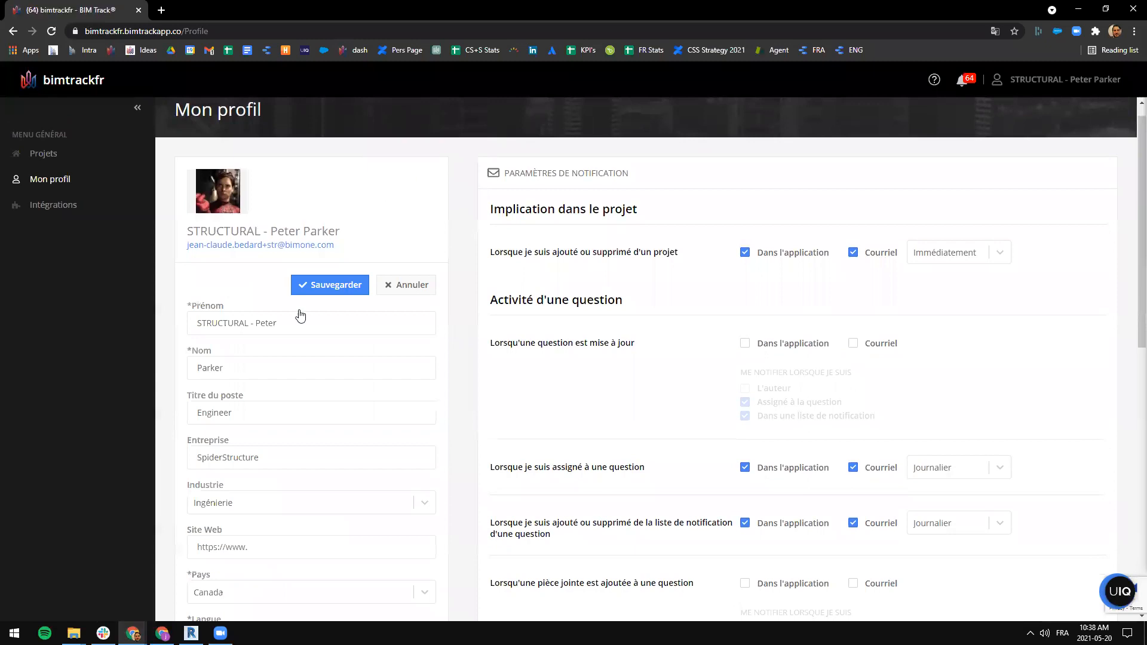
pyautogui.click(410, 285)
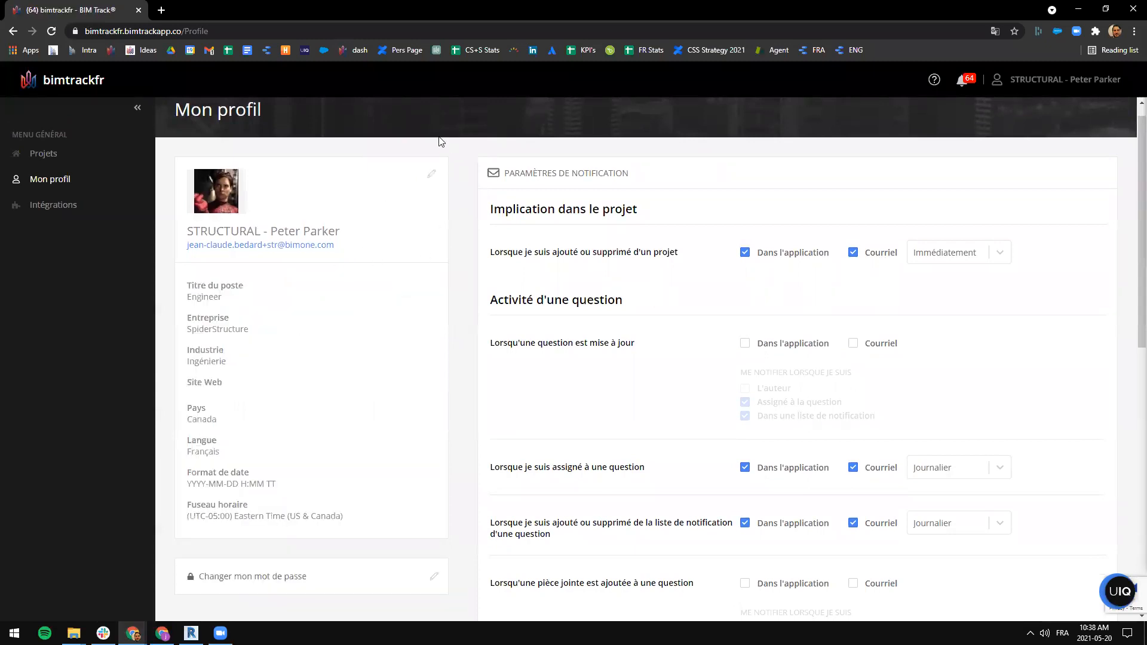
# Step: Open the profile details for editing, check the available time zones without choosing another one, and save the profile
pyautogui.click(426, 178)
pyautogui.scroll(-2, 244, 287)
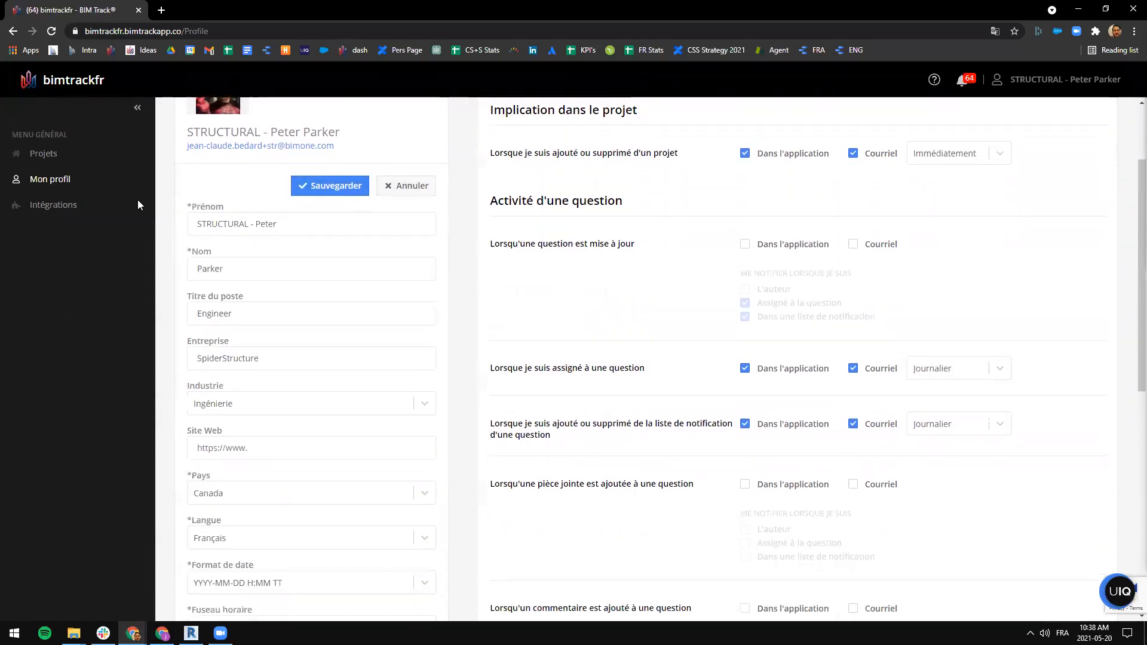
pyautogui.scroll(-3, 275, 257)
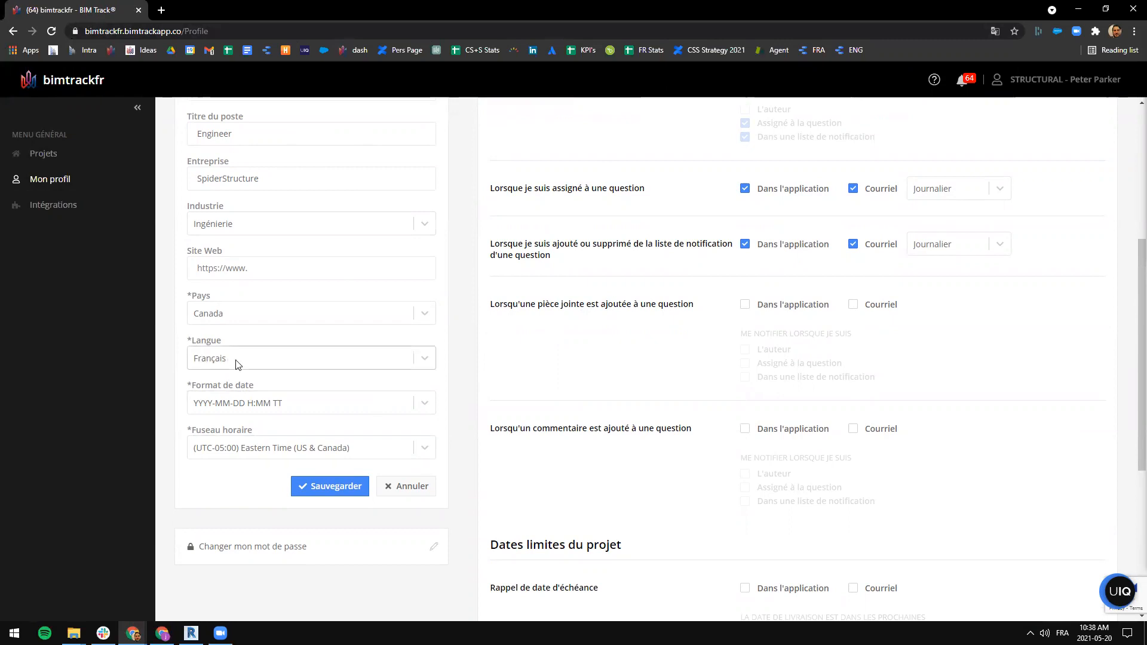
pyautogui.scroll(-3, 206, 401)
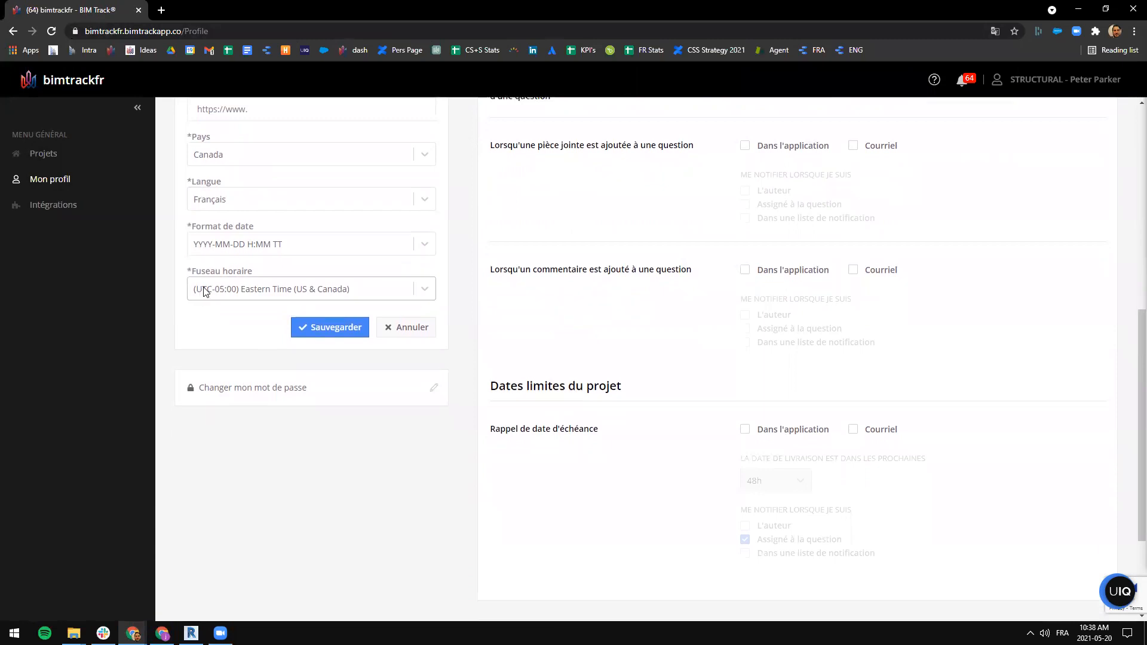
pyautogui.click(411, 296)
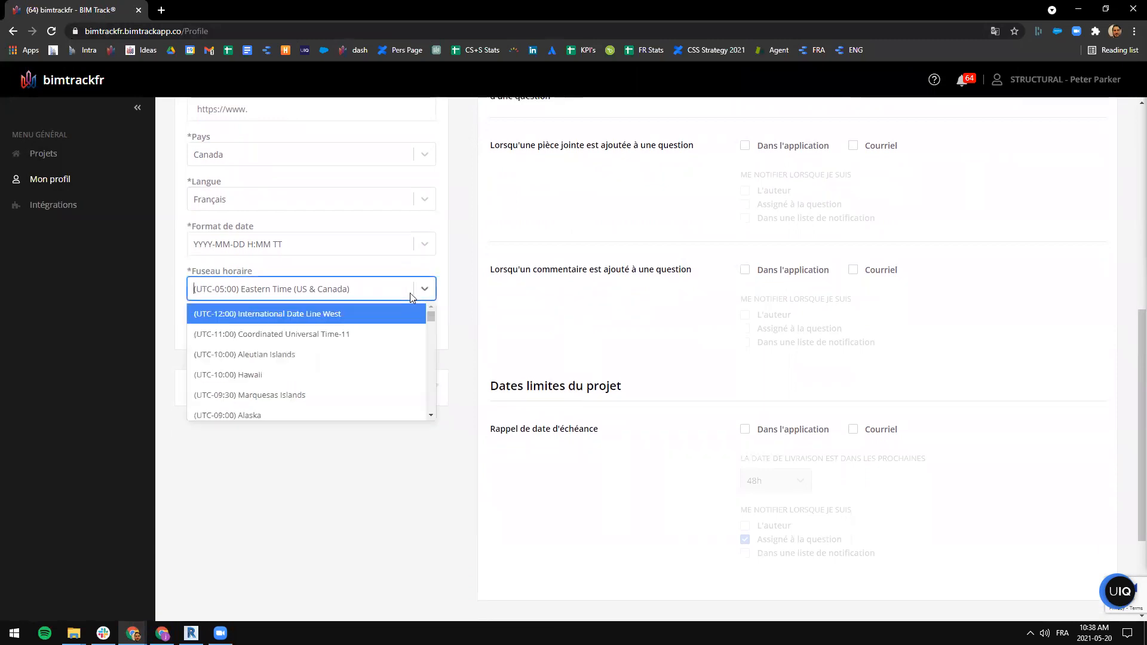
pyautogui.click(371, 289)
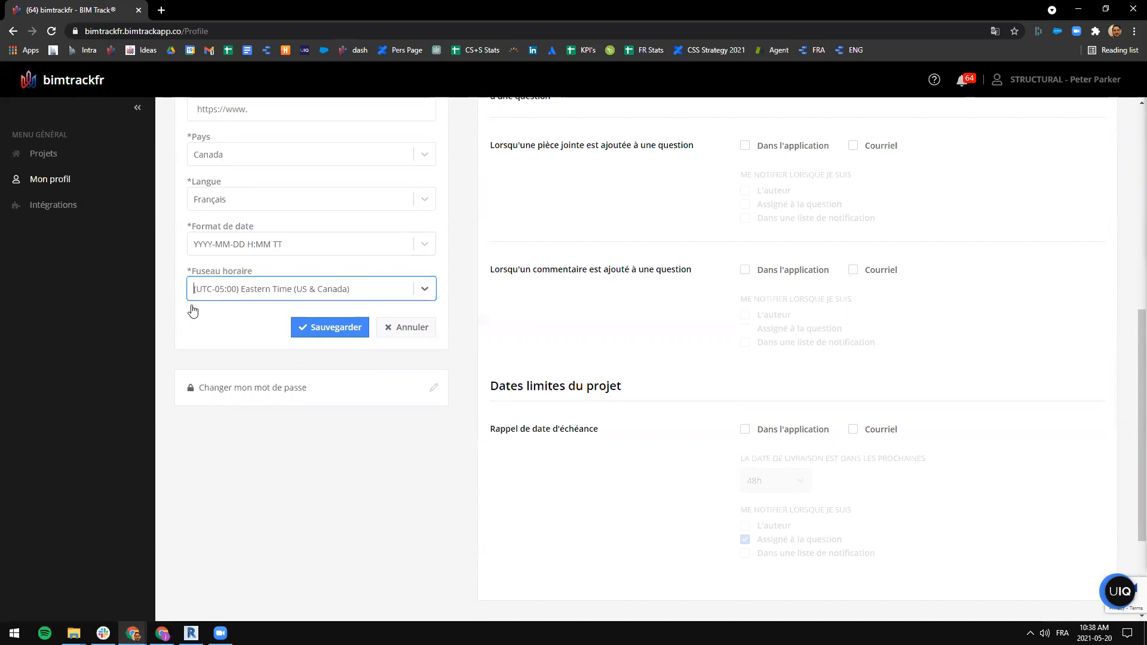
pyautogui.click(322, 327)
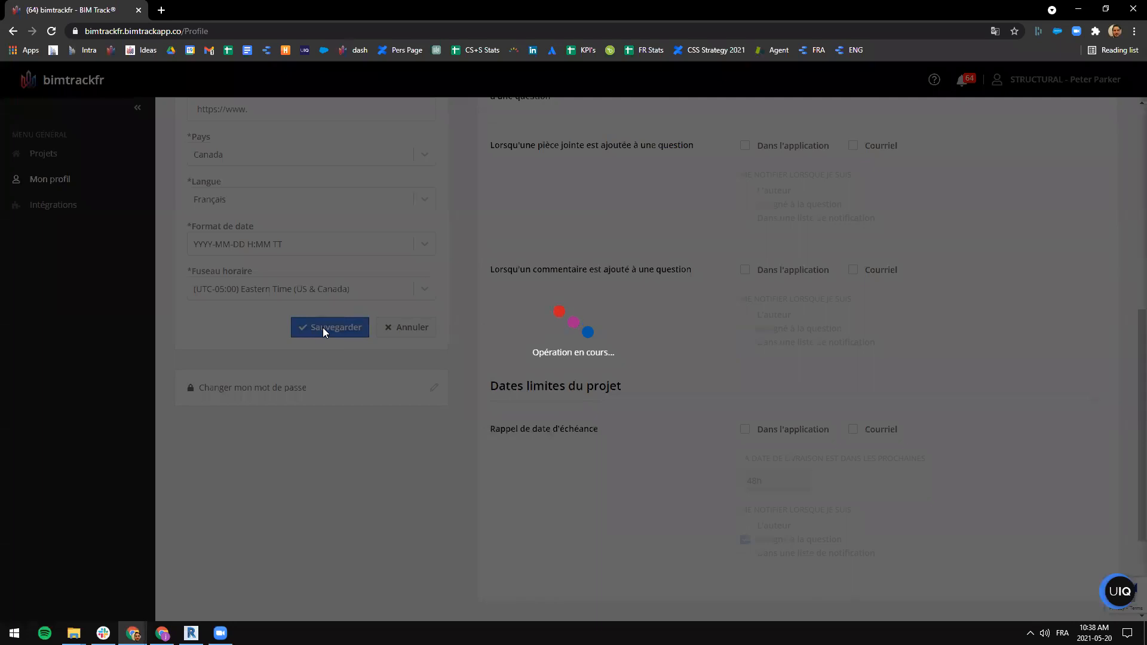
# Step: Return to the project list and open the COM - TEST project
pyautogui.scroll(2, 179, 254)
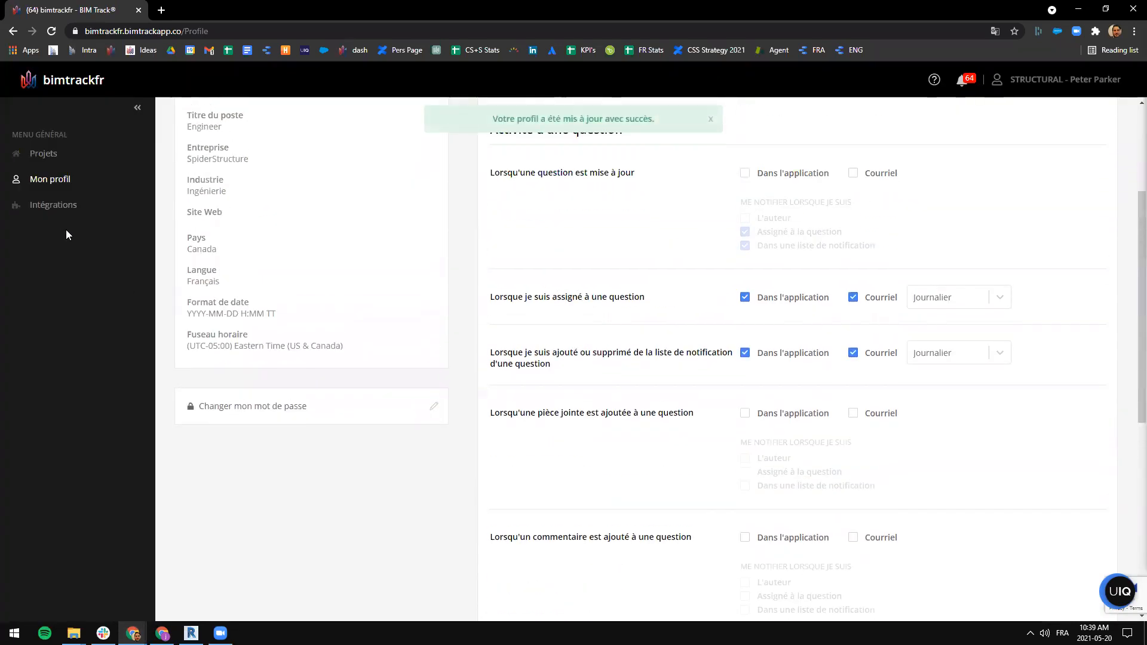
pyautogui.click(46, 154)
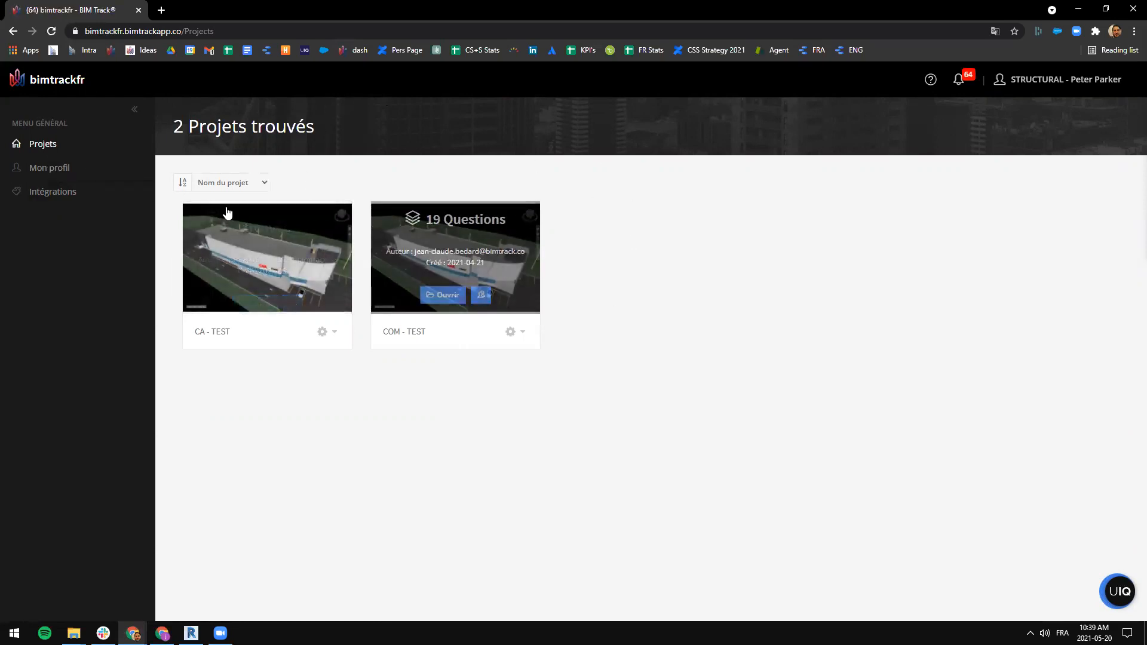
pyautogui.moveTo(306, 252)
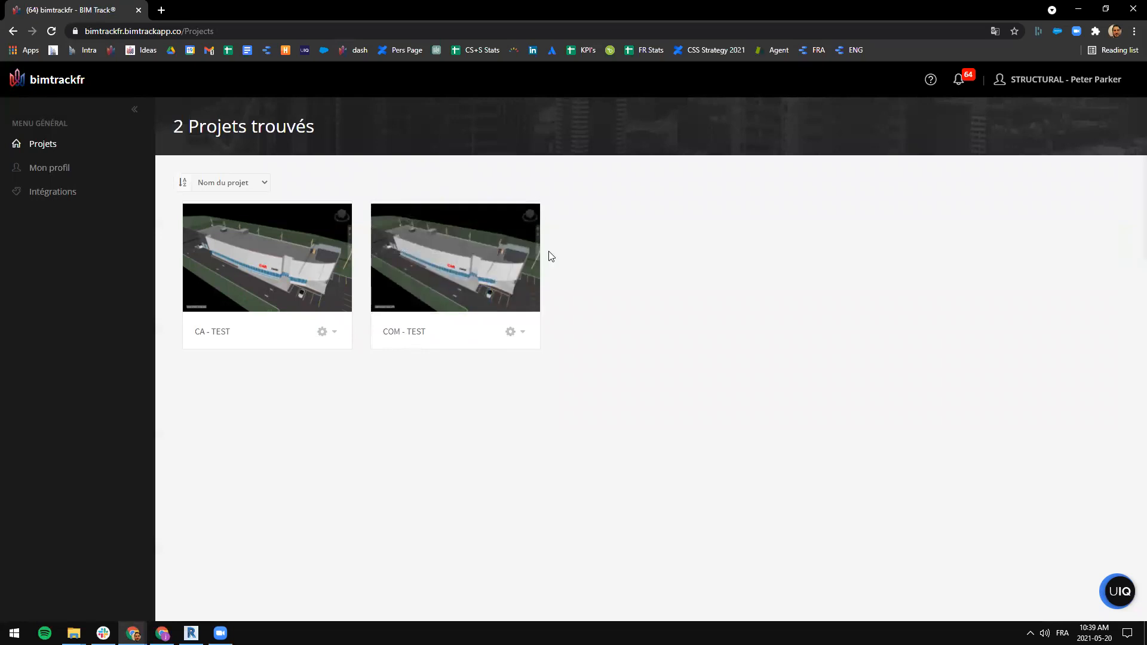
pyautogui.moveTo(533, 261)
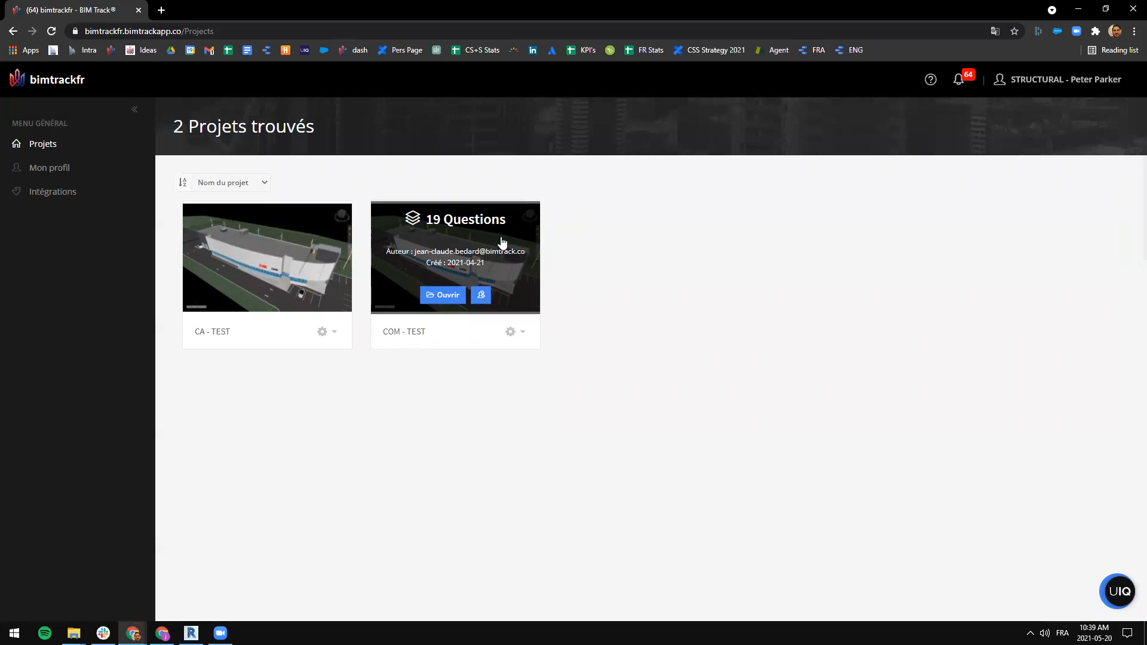
pyautogui.click(474, 245)
pyautogui.click(472, 240)
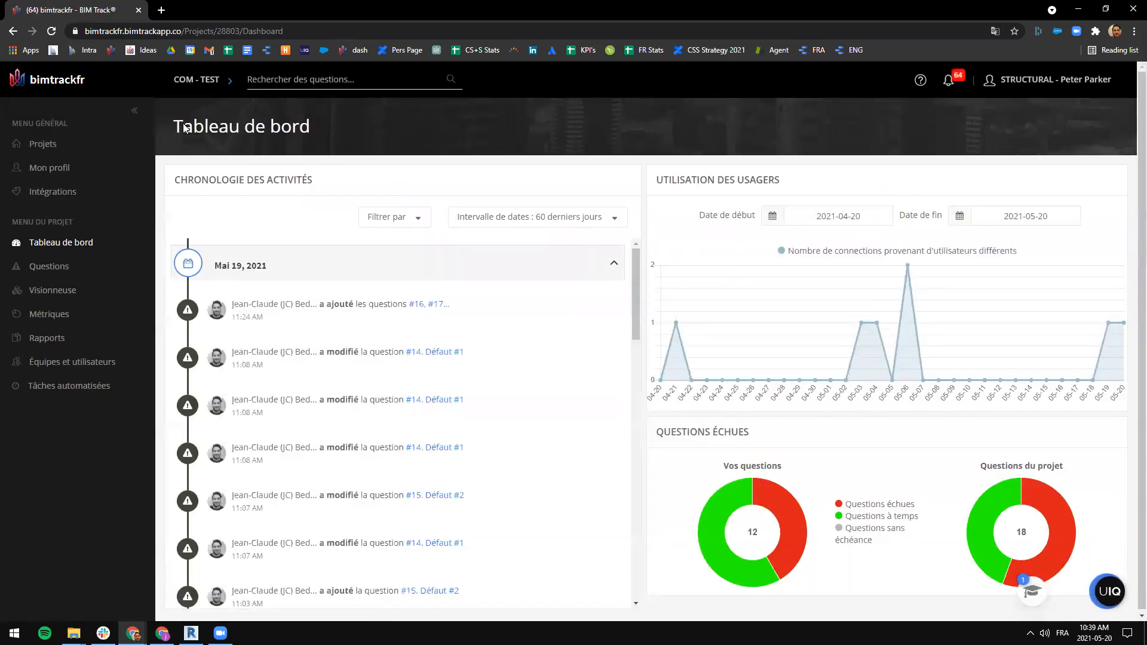
# Step: Set the activity timeline's date range to 30 derniers jours, checking the Depuis le début option along the way
pyautogui.tripleClick(338, 128)
pyautogui.click(355, 129)
pyautogui.moveTo(637, 259); pyautogui.dragTo(634, 171)
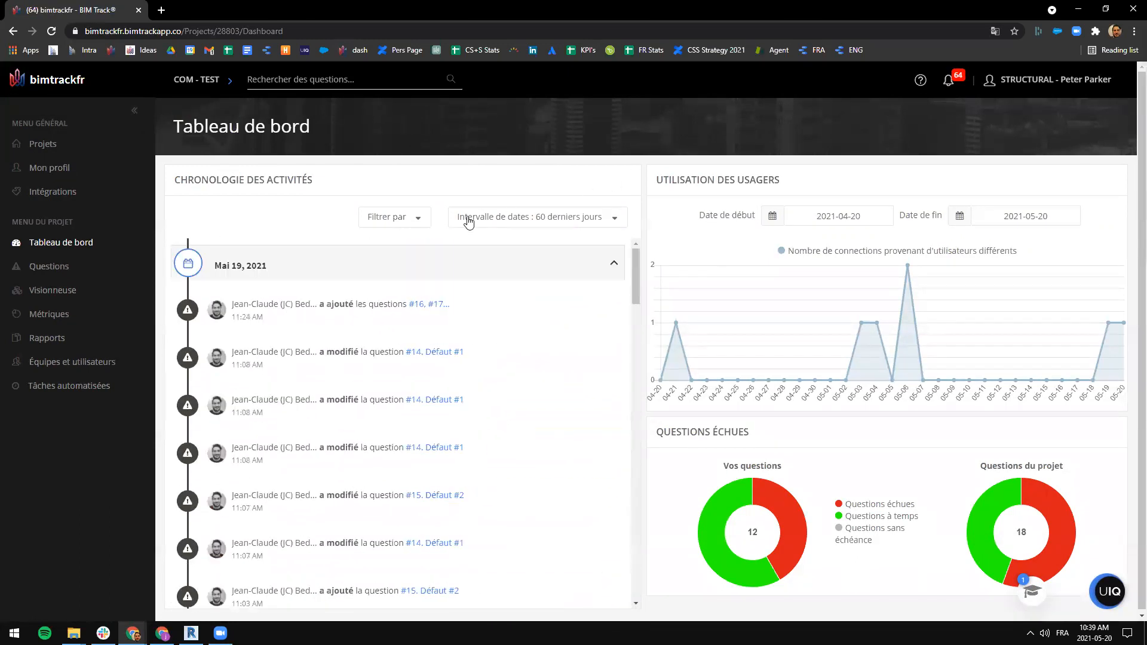
pyautogui.click(532, 222)
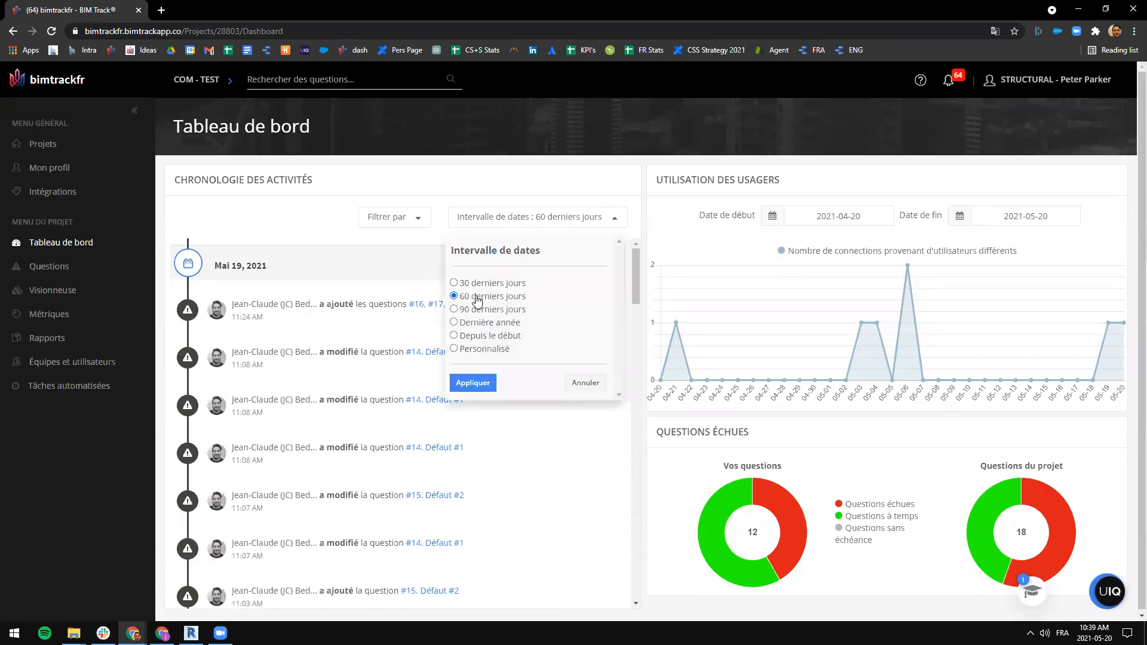
pyautogui.click(456, 283)
pyautogui.click(467, 337)
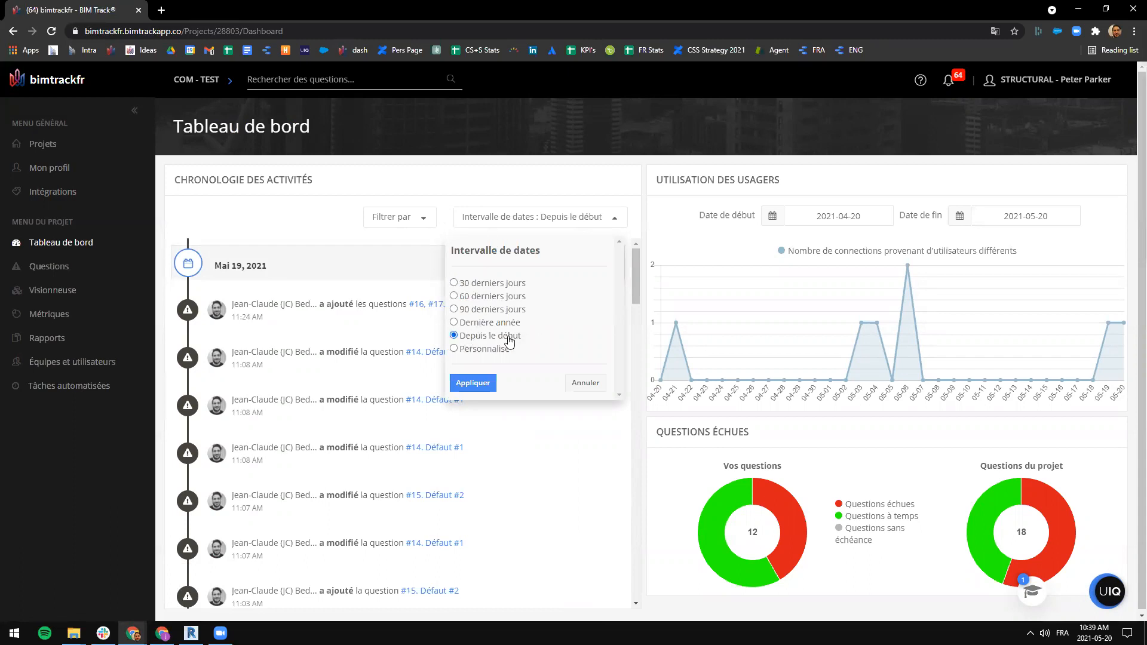
pyautogui.click(487, 285)
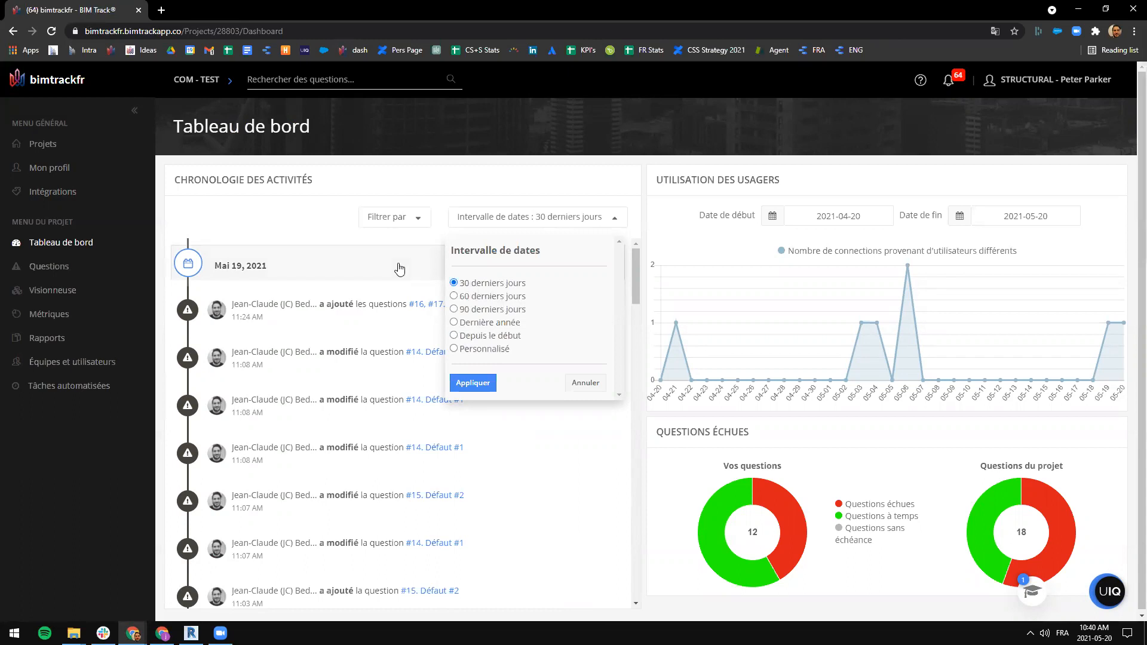
pyautogui.click(474, 383)
# Step: Limit the timeline's activity filter to questions only, with a ajouté, a modifié and a fermé selected
pyautogui.click(399, 223)
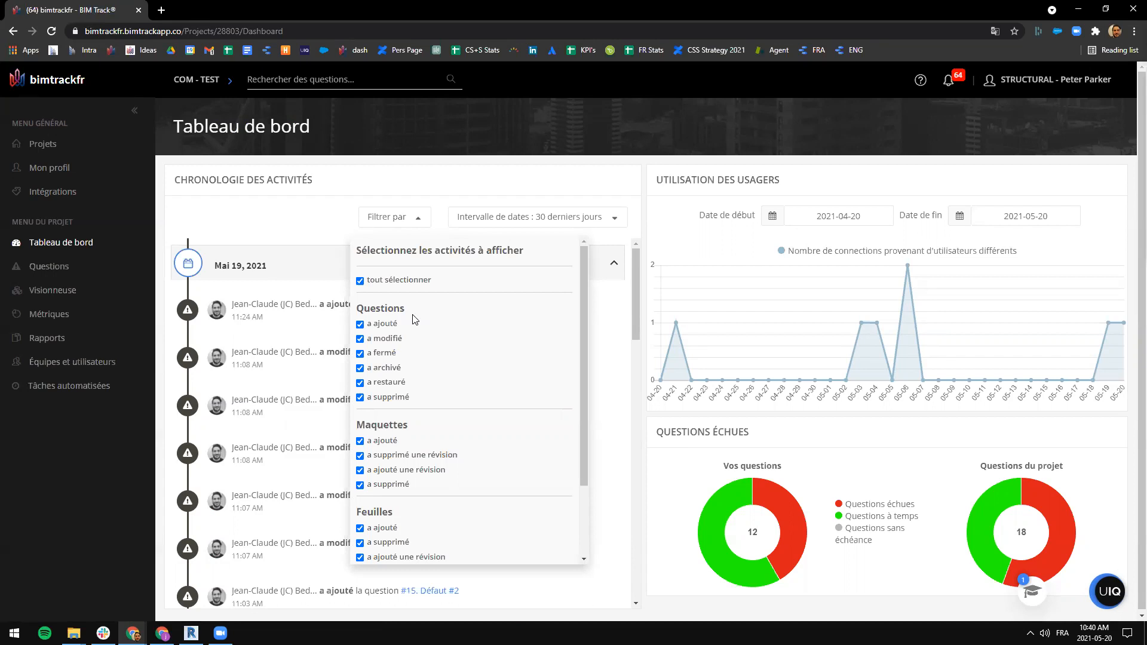
pyautogui.scroll(-2, 463, 430)
pyautogui.scroll(2, 479, 272)
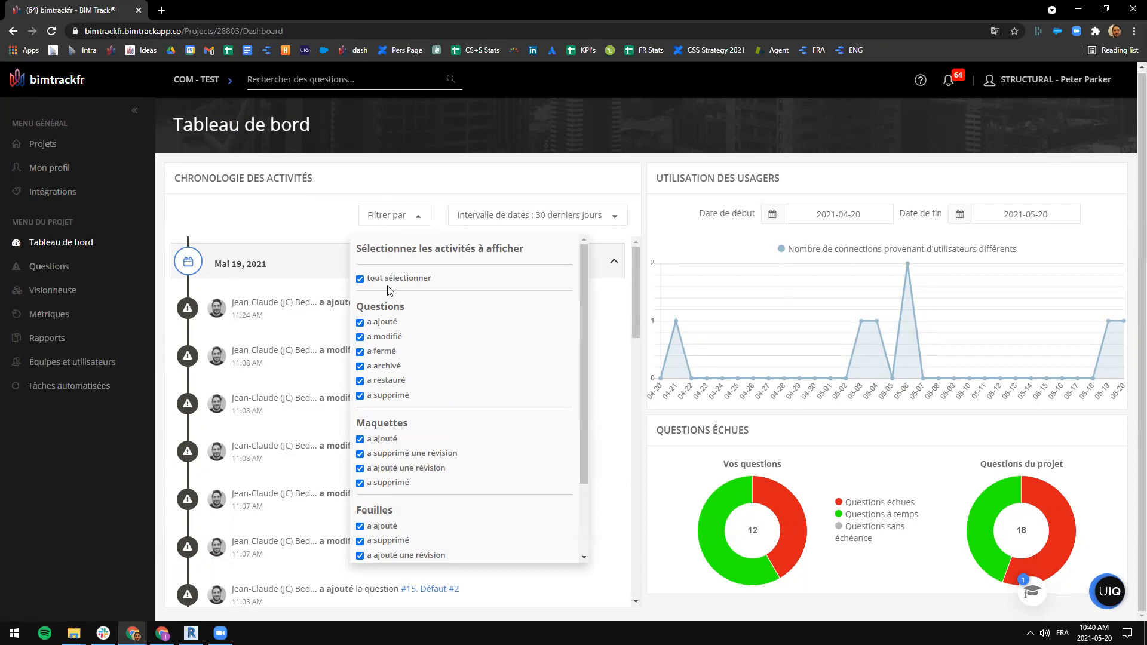
pyautogui.click(361, 280)
pyautogui.click(365, 324)
pyautogui.click(365, 338)
pyautogui.click(360, 353)
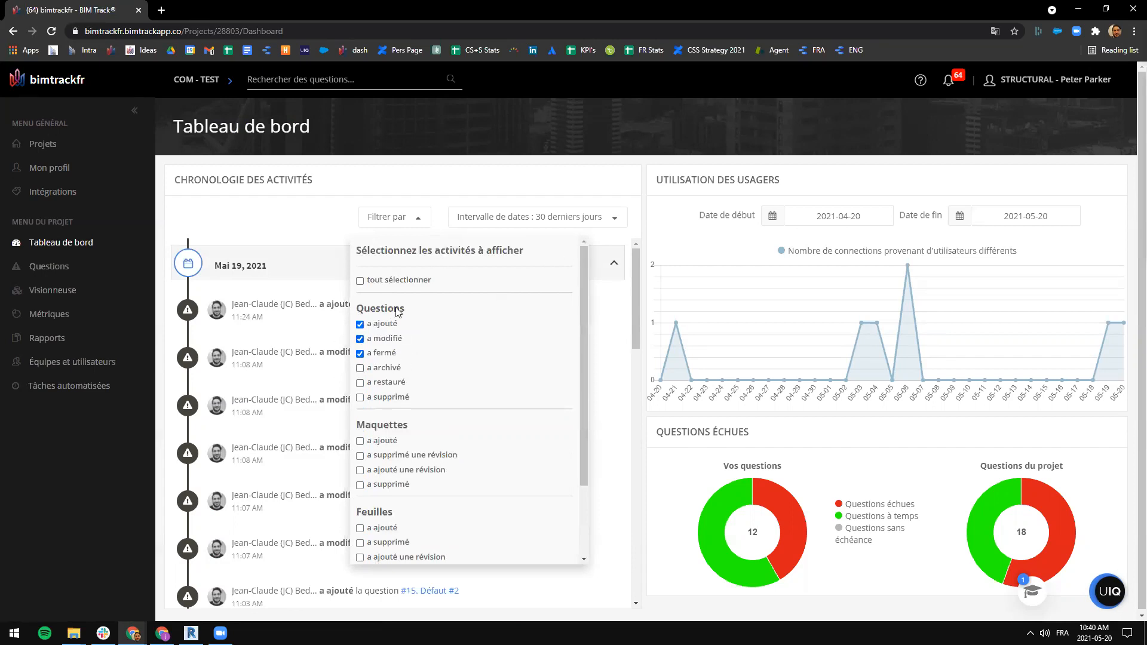
pyautogui.scroll(-5, 344, 334)
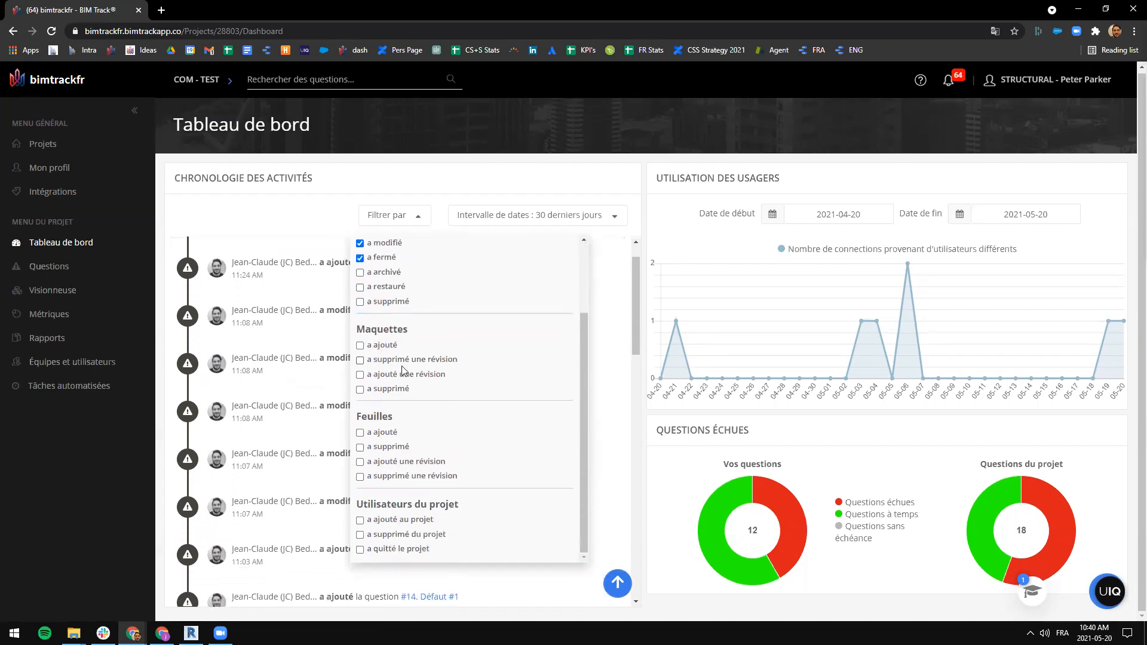
pyautogui.scroll(3, 412, 352)
pyautogui.click(625, 261)
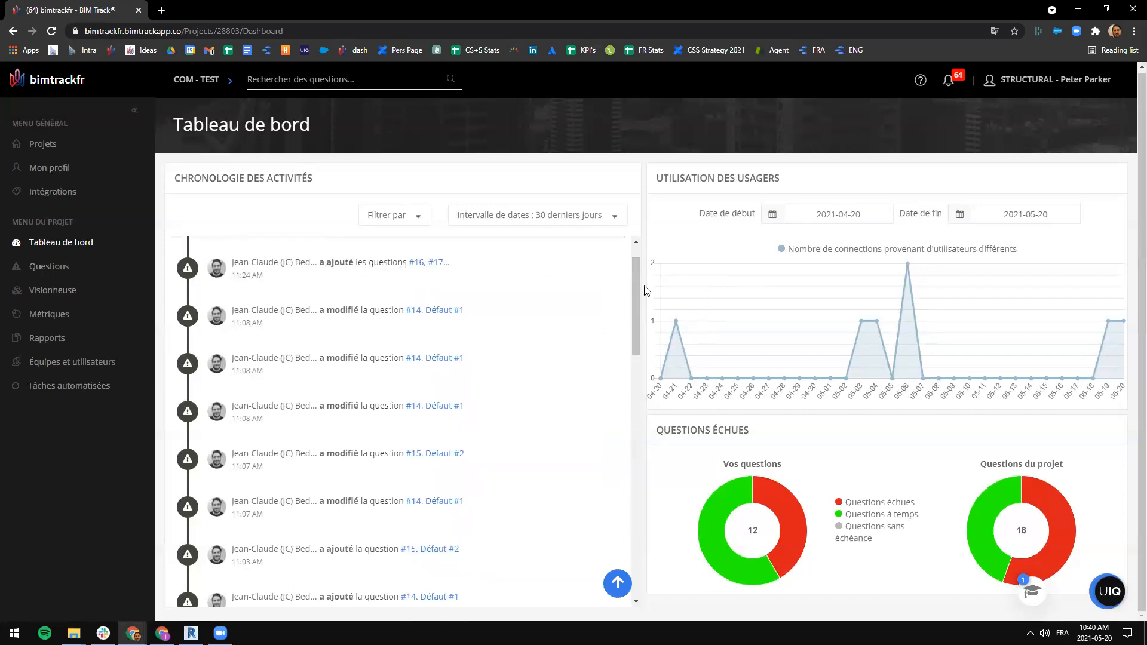
# Step: Examine the activity timeline back to its oldest entries and return to the most recent ones
pyautogui.moveTo(634, 294); pyautogui.dragTo(636, 521)
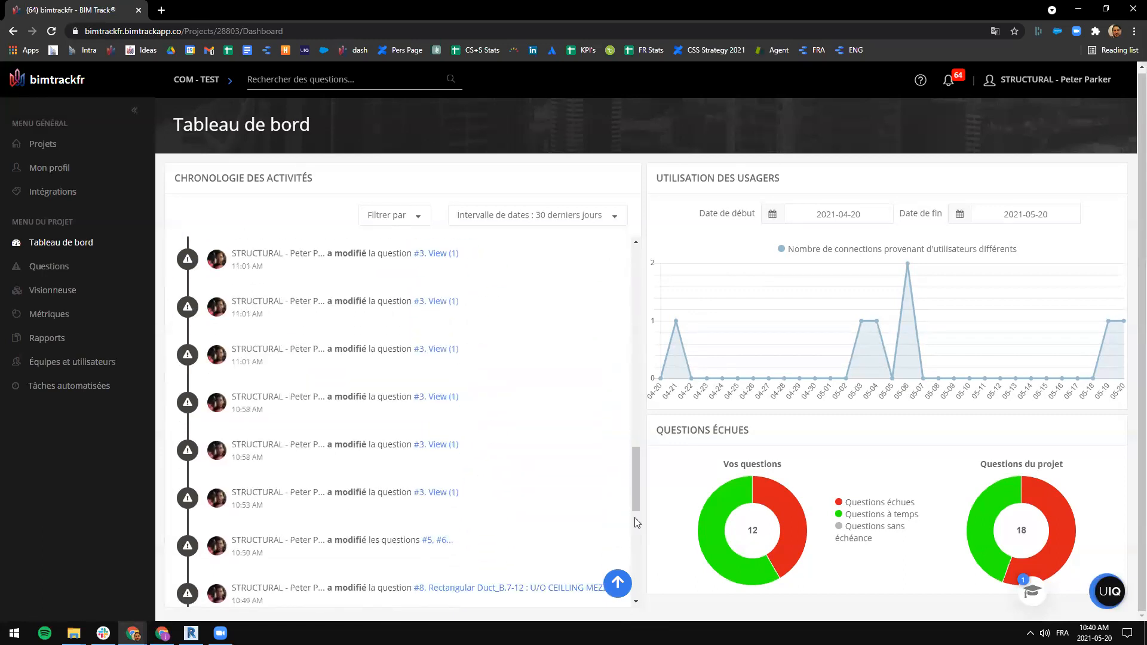
pyautogui.moveTo(633, 466); pyautogui.dragTo(636, 571)
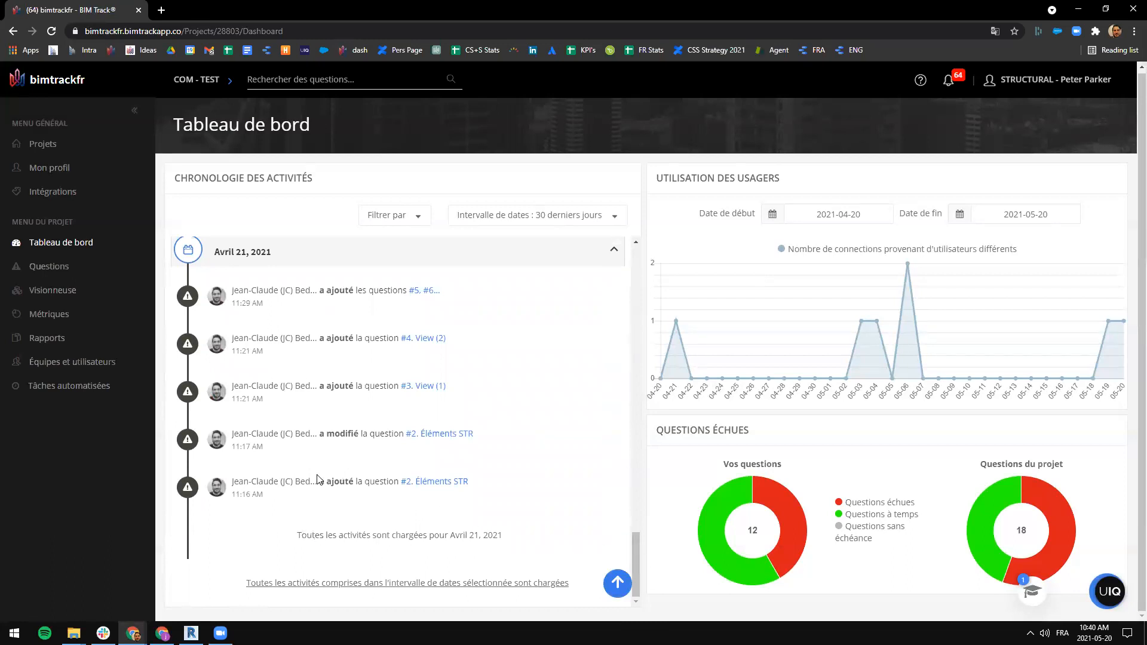
pyautogui.scroll(1, 299, 388)
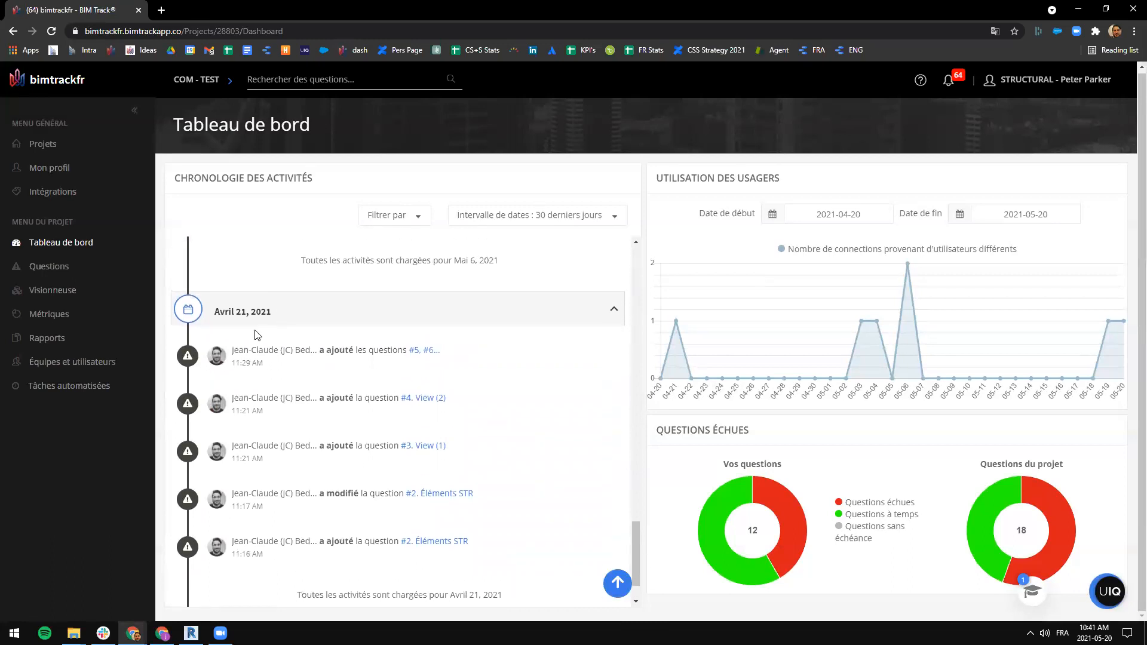
pyautogui.scroll(-1, 556, 436)
pyautogui.moveTo(633, 549); pyautogui.dragTo(635, 263)
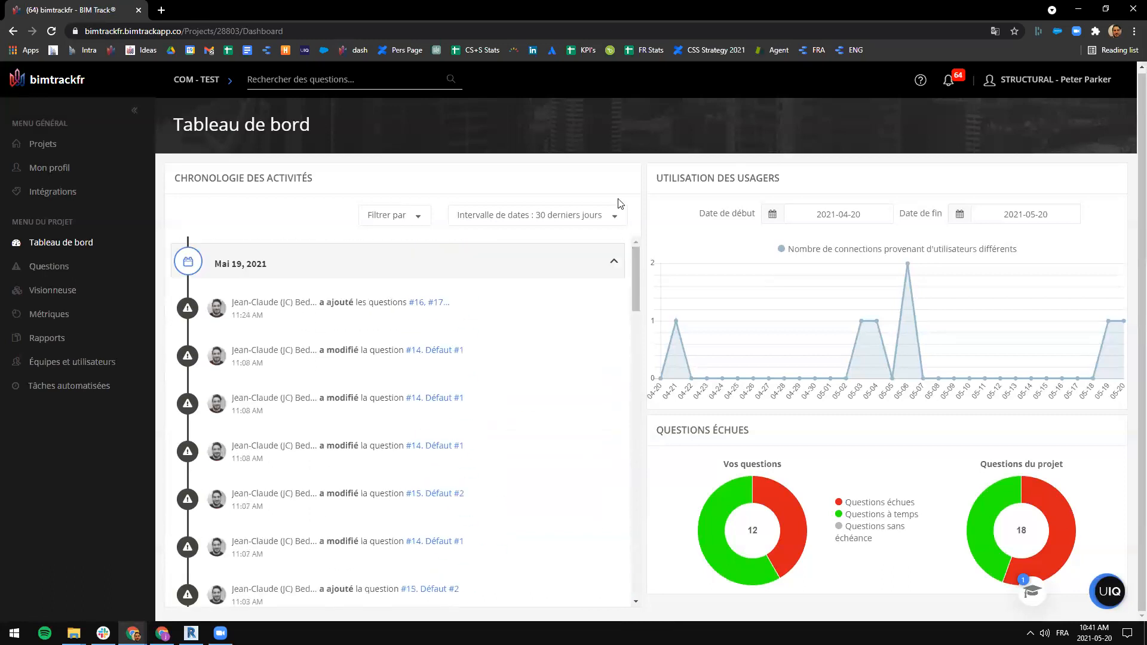
# Step: Extend the timeline's date range to 60 derniers jours and check its oldest activities
pyautogui.click(613, 215)
pyautogui.click(500, 295)
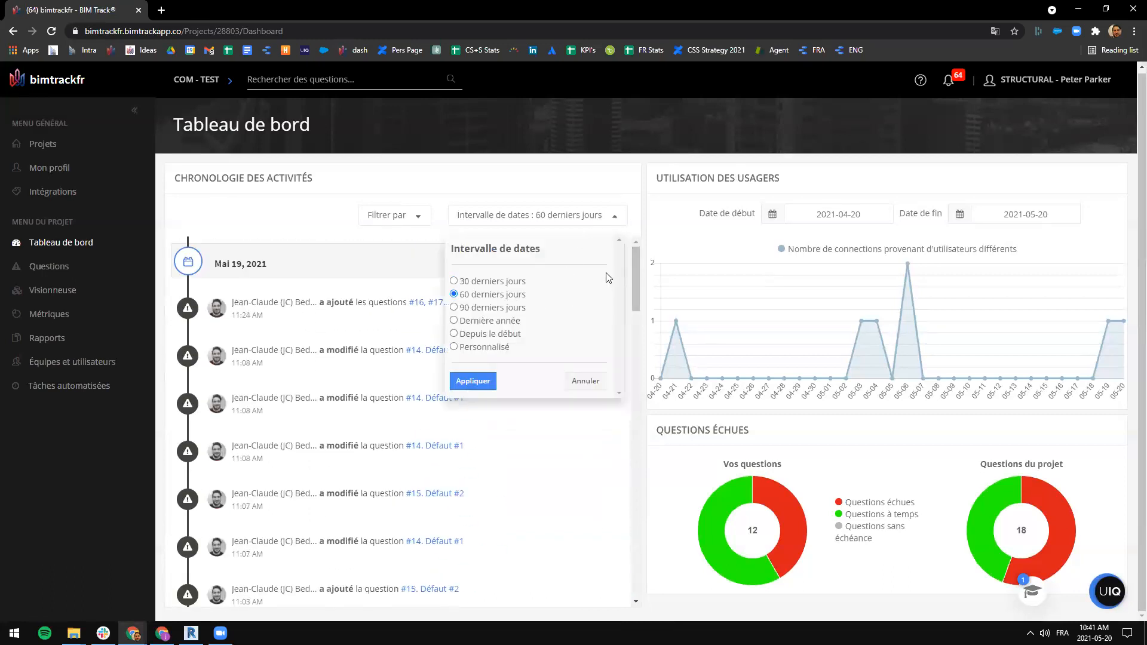
pyautogui.click(472, 382)
pyautogui.scroll(-15, 454, 418)
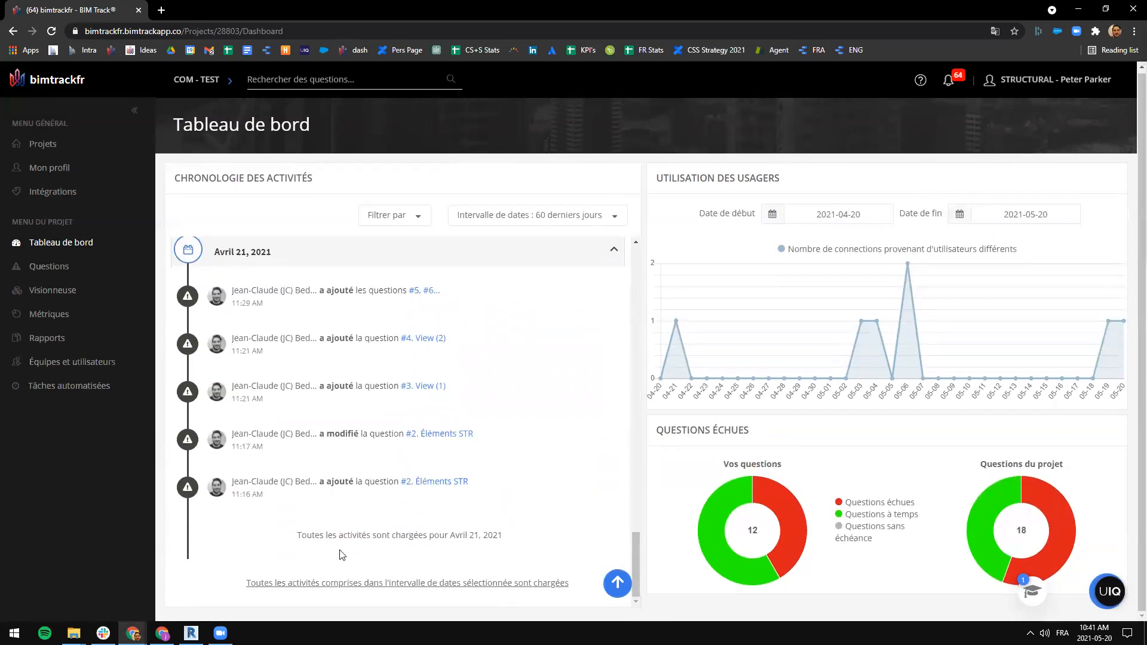
pyautogui.moveTo(636, 548); pyautogui.dragTo(625, 214)
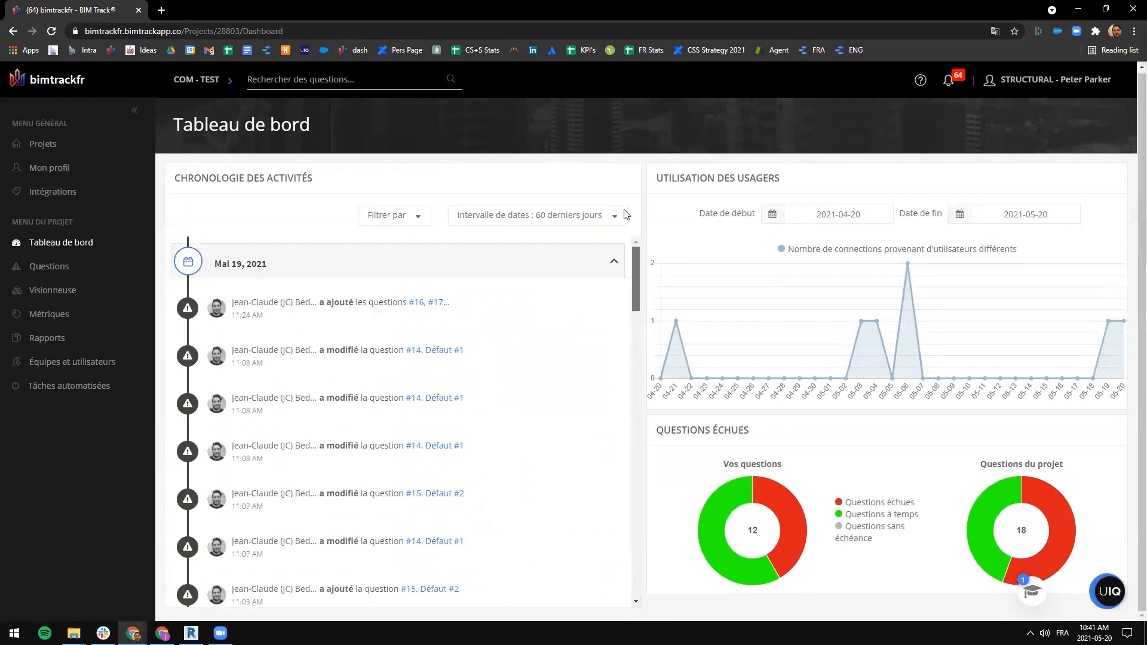
# Step: Set the activity timeline's date range back to 30 derniers jours
pyautogui.click(583, 216)
pyautogui.click(501, 282)
pyautogui.click(472, 382)
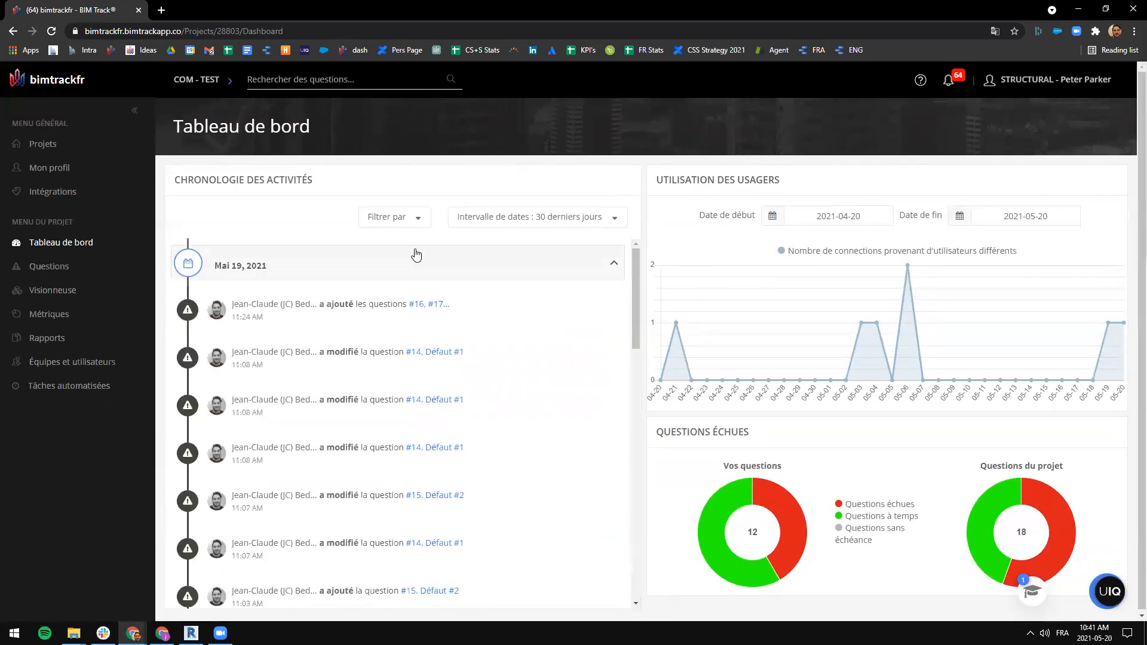
# Step: Collapse the Mai 19, Mai 6 and Avril 21 activity groups, and expand them again
pyautogui.click(565, 264)
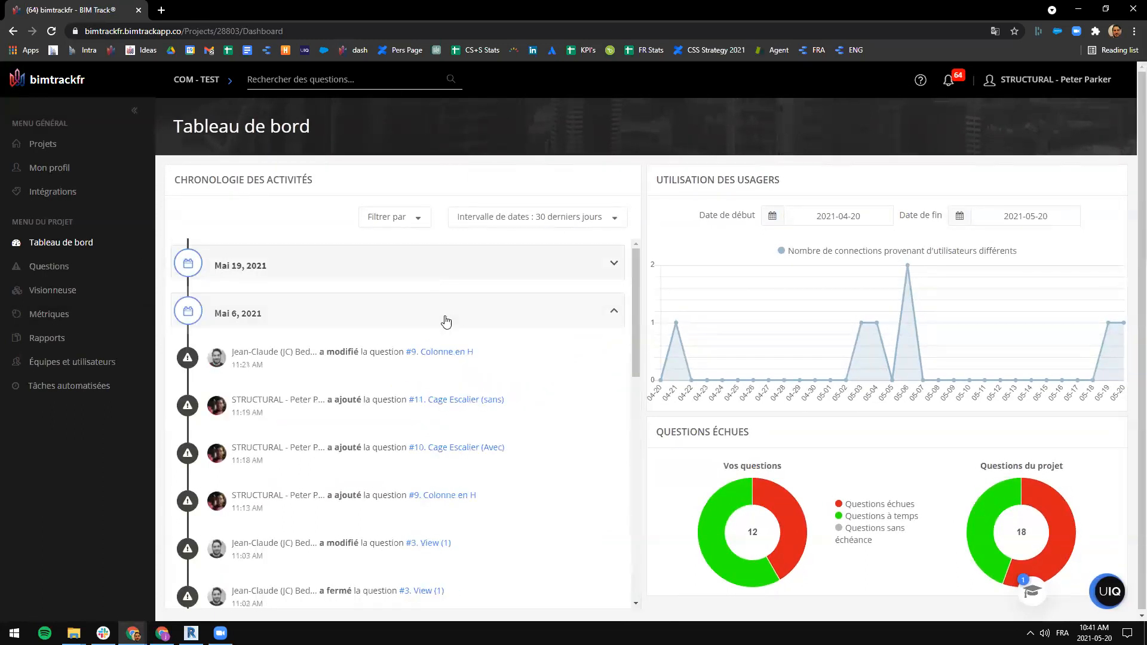
pyautogui.click(444, 321)
pyautogui.click(582, 366)
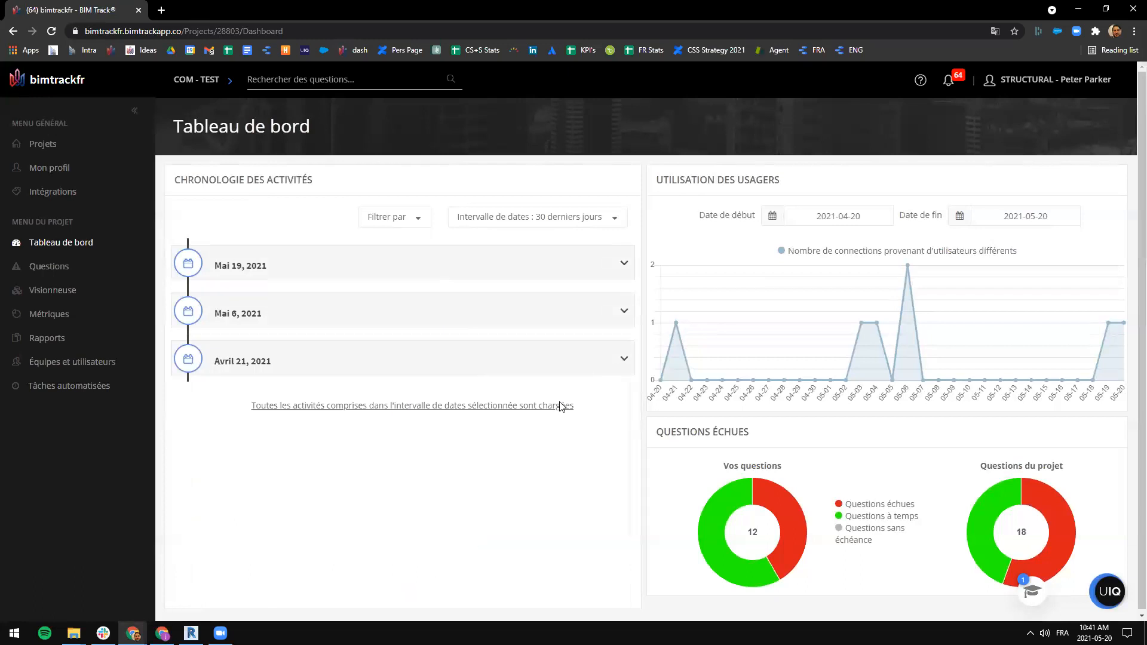
pyautogui.click(554, 363)
pyautogui.click(585, 313)
pyautogui.click(585, 313)
pyautogui.click(578, 314)
pyautogui.click(590, 267)
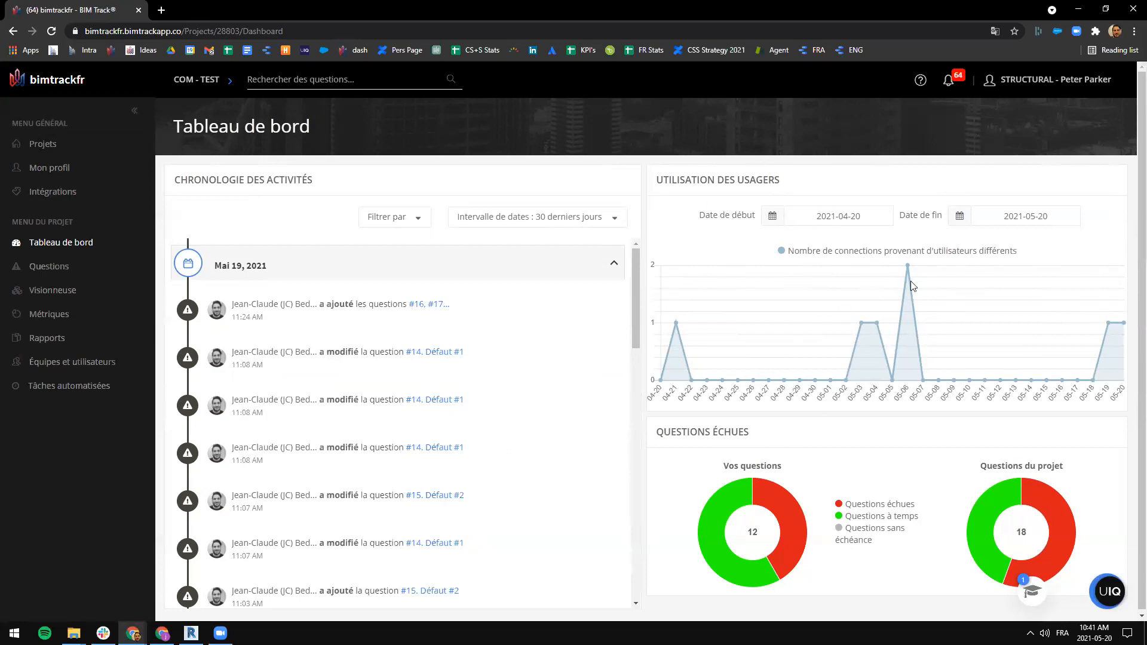
# Step: Examine the overdue and on-time segments of the Questions du projet and Vos questions charts
pyautogui.scroll(-1, 907, 458)
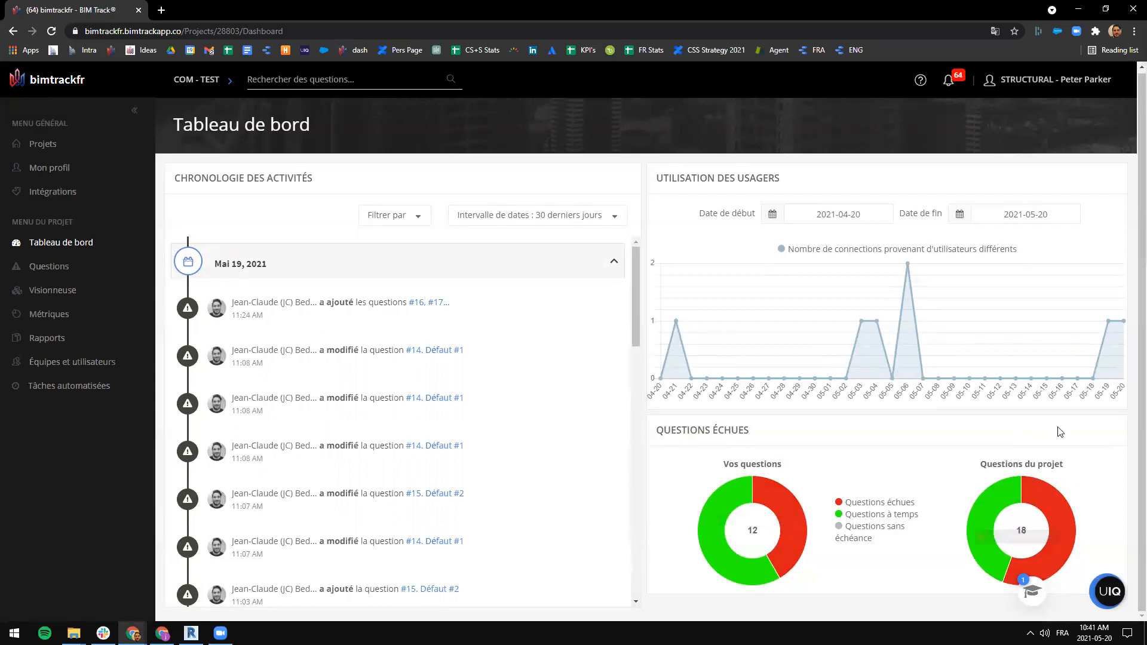
pyautogui.moveTo(993, 492)
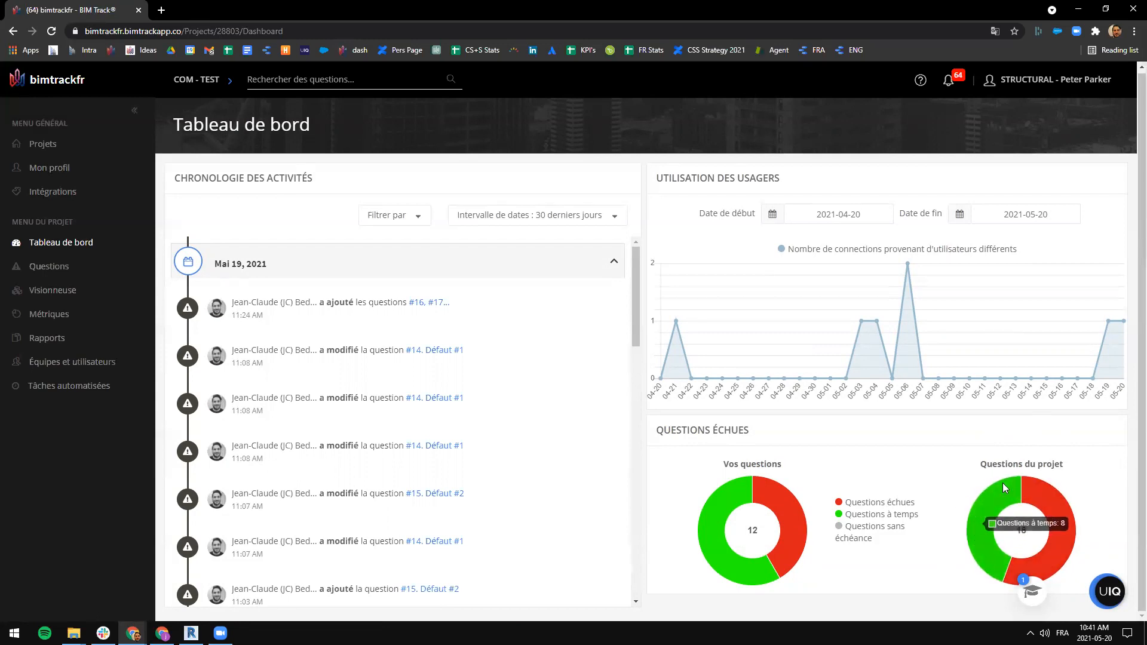
pyautogui.moveTo(1054, 491)
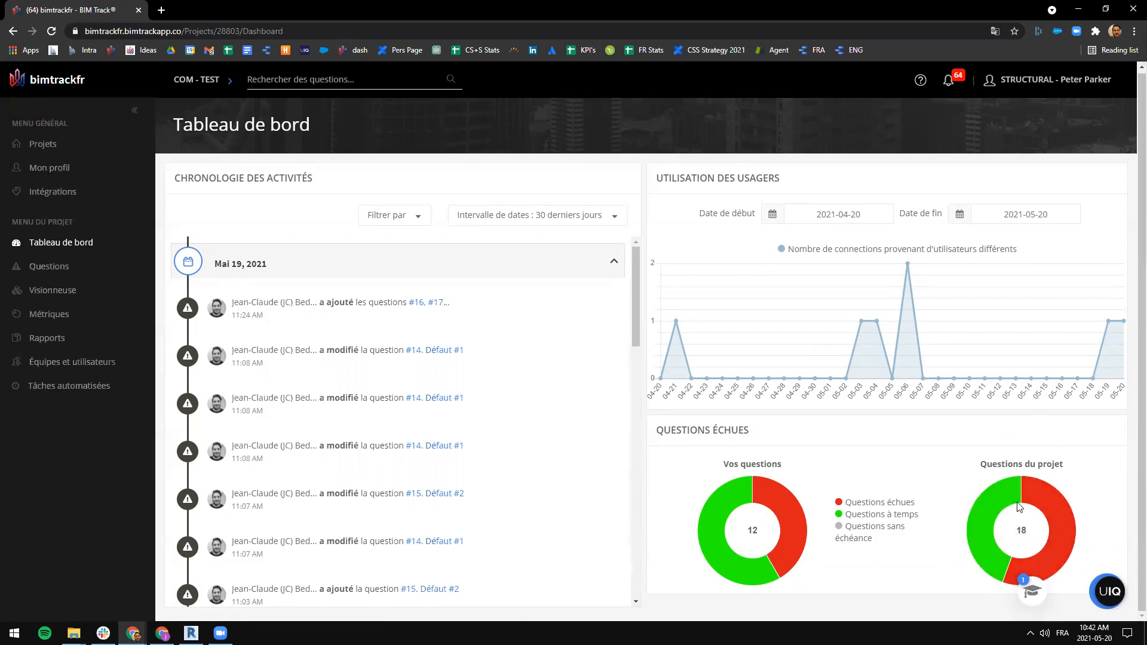
pyautogui.moveTo(774, 509)
pyautogui.moveTo(796, 551)
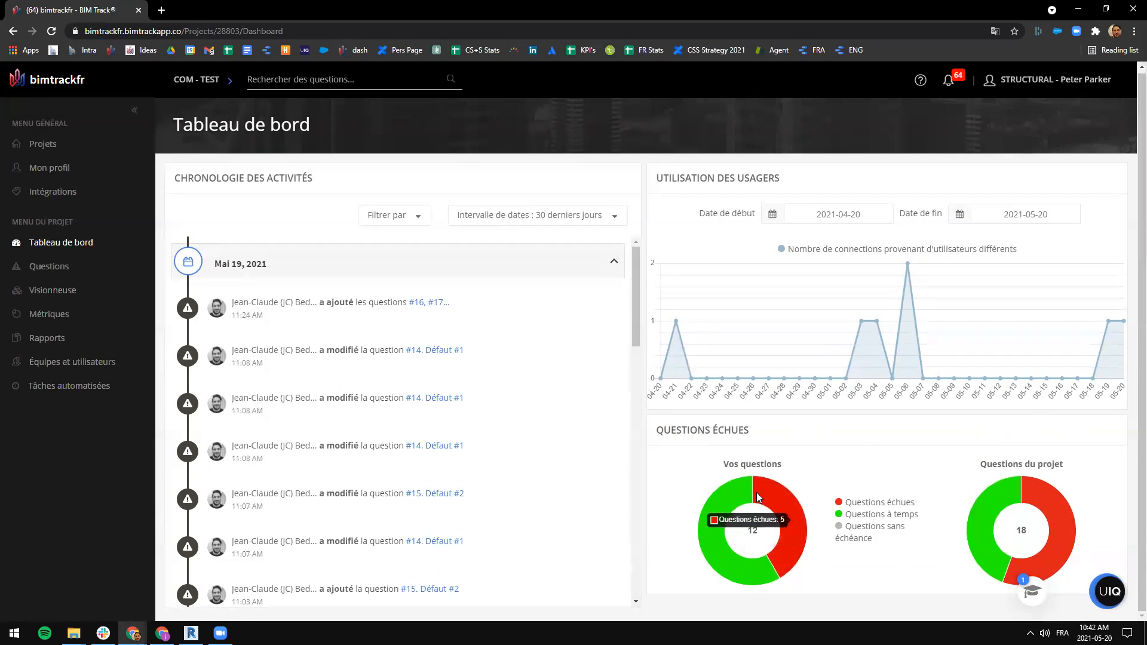
pyautogui.moveTo(734, 488)
# Step: Open the overdue questions from the Vos questions chart and review the filters applied to them, including the available Statut options
pyautogui.click(786, 504)
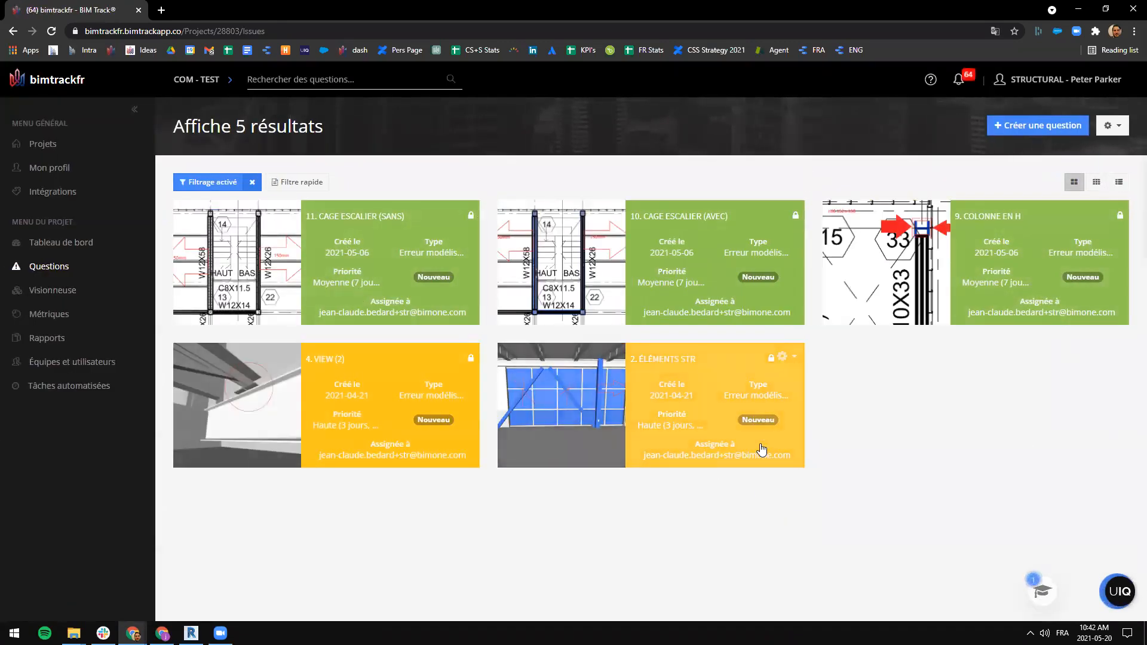
pyautogui.click(212, 182)
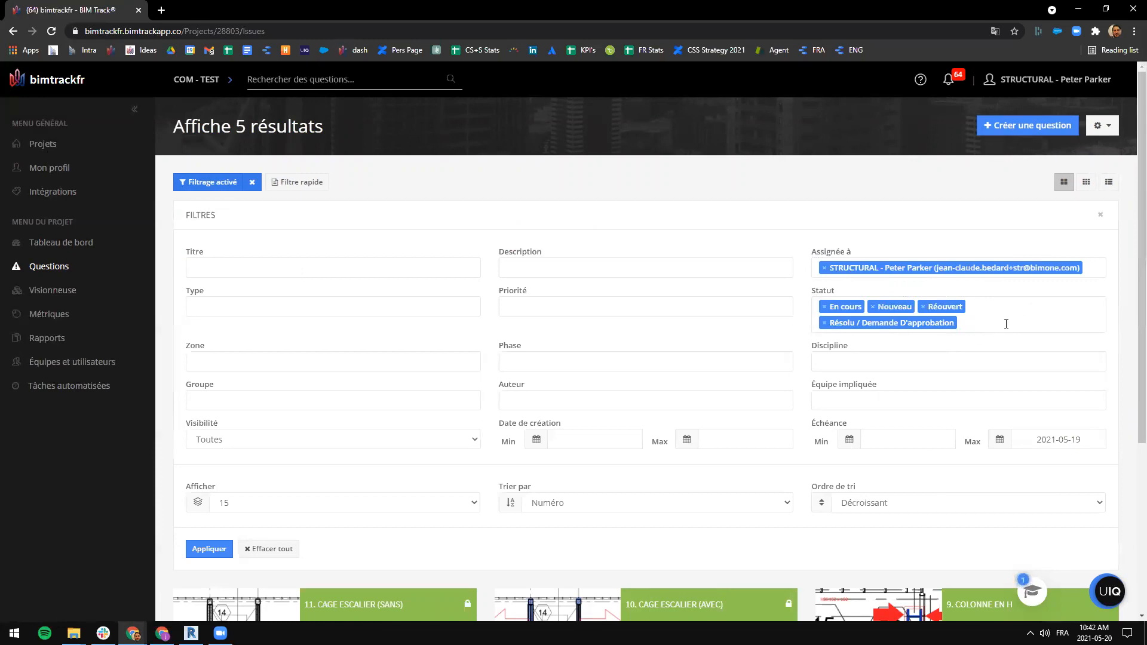
pyautogui.click(982, 320)
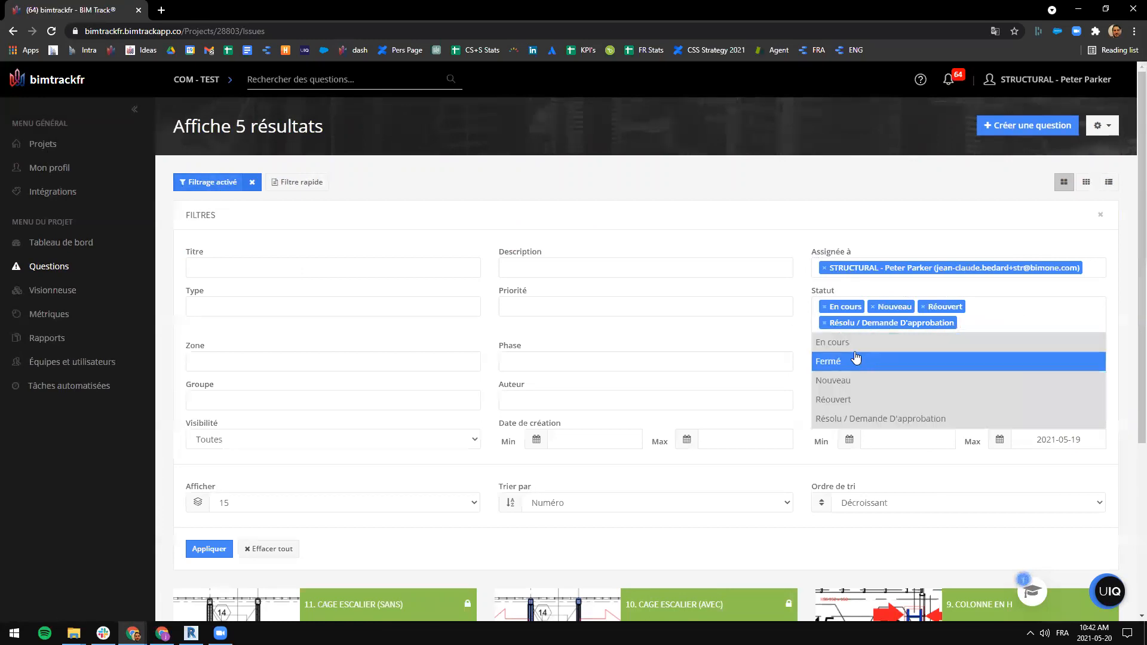
pyautogui.click(1032, 299)
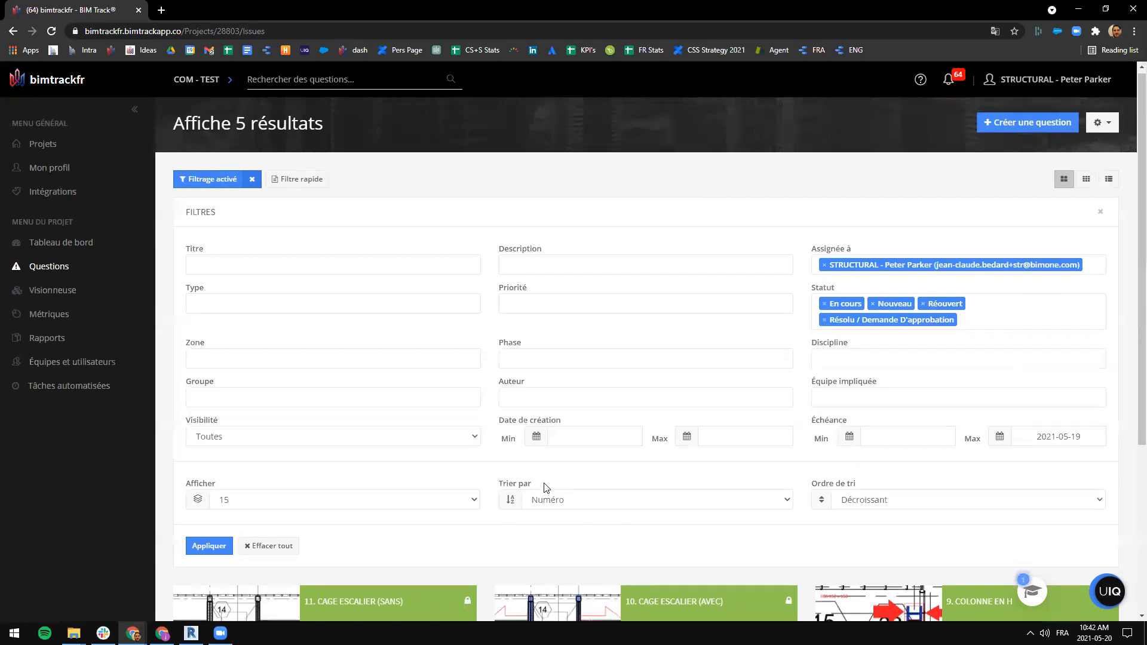
pyautogui.scroll(-1, 663, 472)
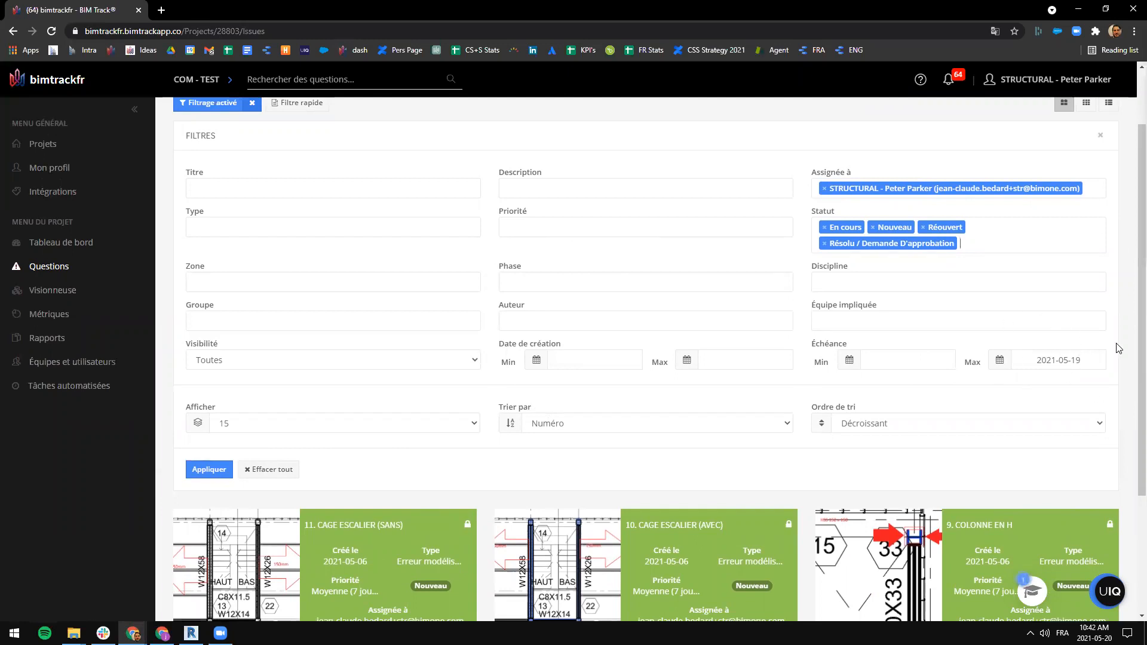
pyautogui.scroll(1, 249, 185)
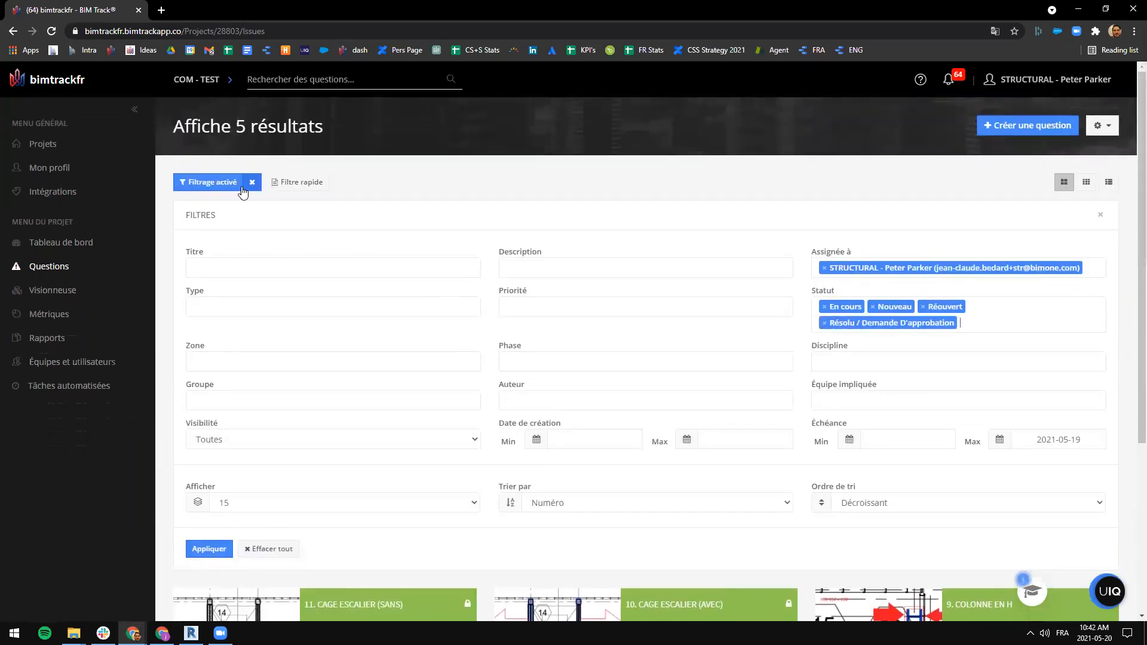
# Step: Clear the active filters from the question list and look over all the project's questions
pyautogui.click(253, 186)
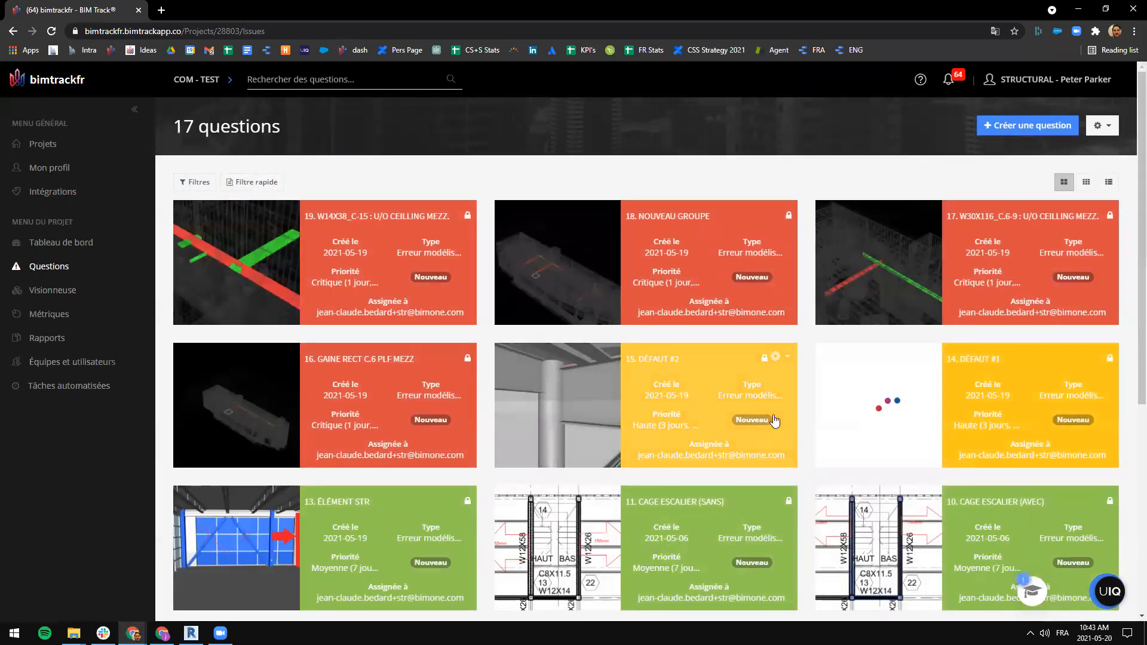
pyautogui.moveTo(186, 126); pyautogui.dragTo(310, 122)
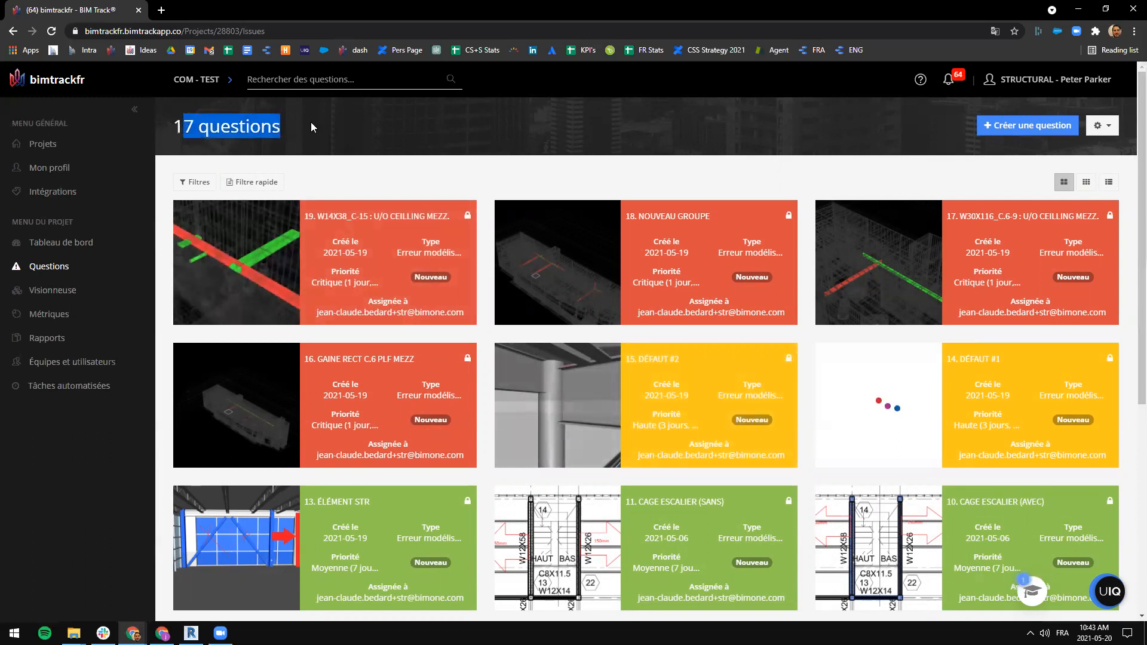
pyautogui.click(310, 122)
pyautogui.scroll(-5, 317, 179)
pyautogui.scroll(5, 321, 205)
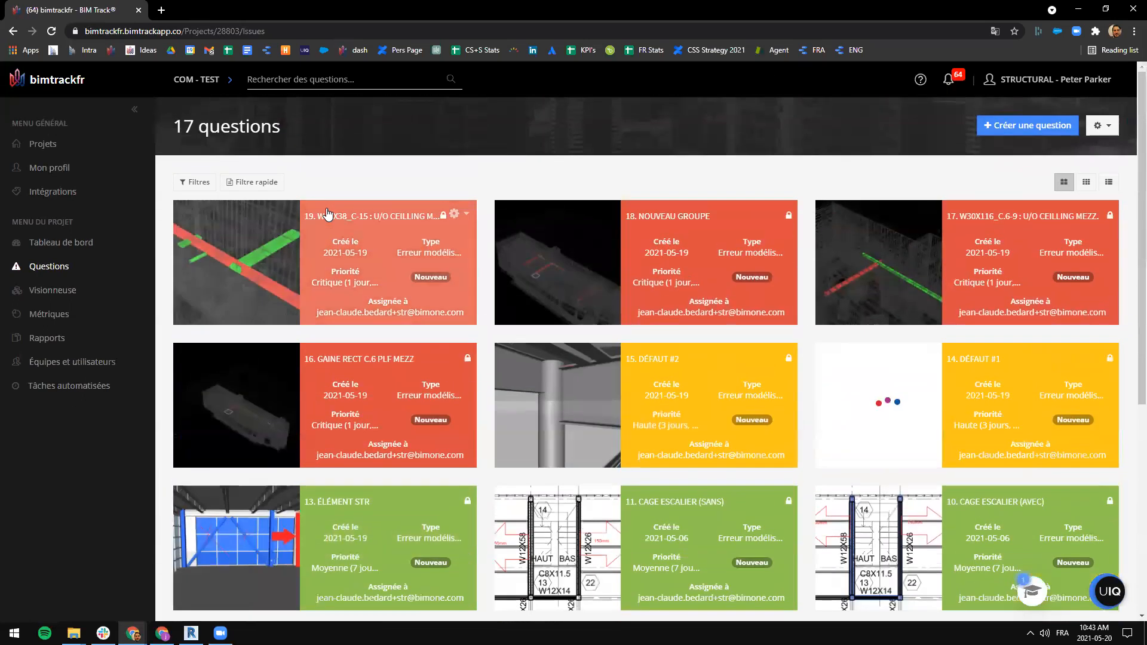
pyautogui.scroll(1, 239, 197)
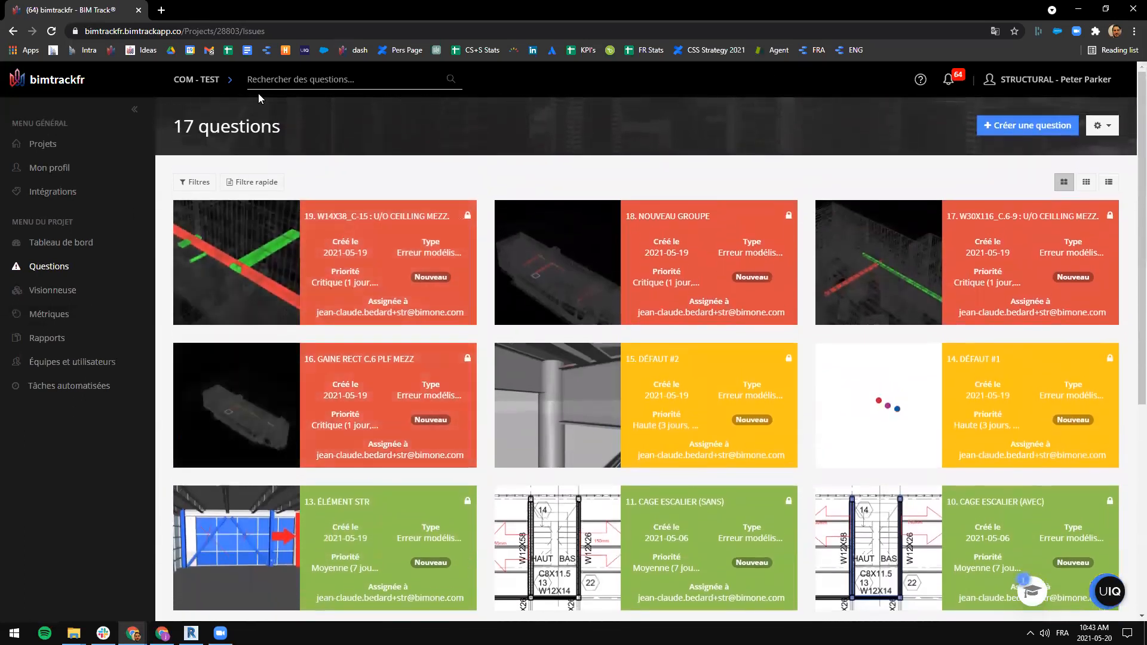
pyautogui.moveTo(190, 120); pyautogui.dragTo(161, 218)
pyautogui.click(191, 126)
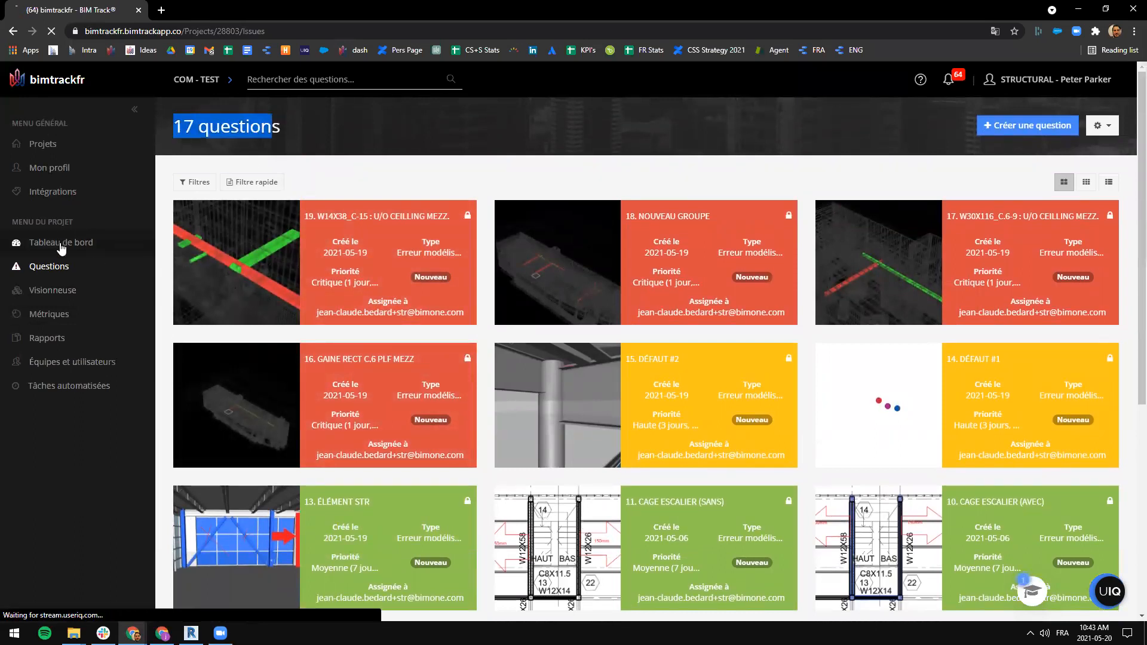
# Step: Compare the question totals on the project dashboard's overdue charts with the count in the project's question list
pyautogui.click(60, 242)
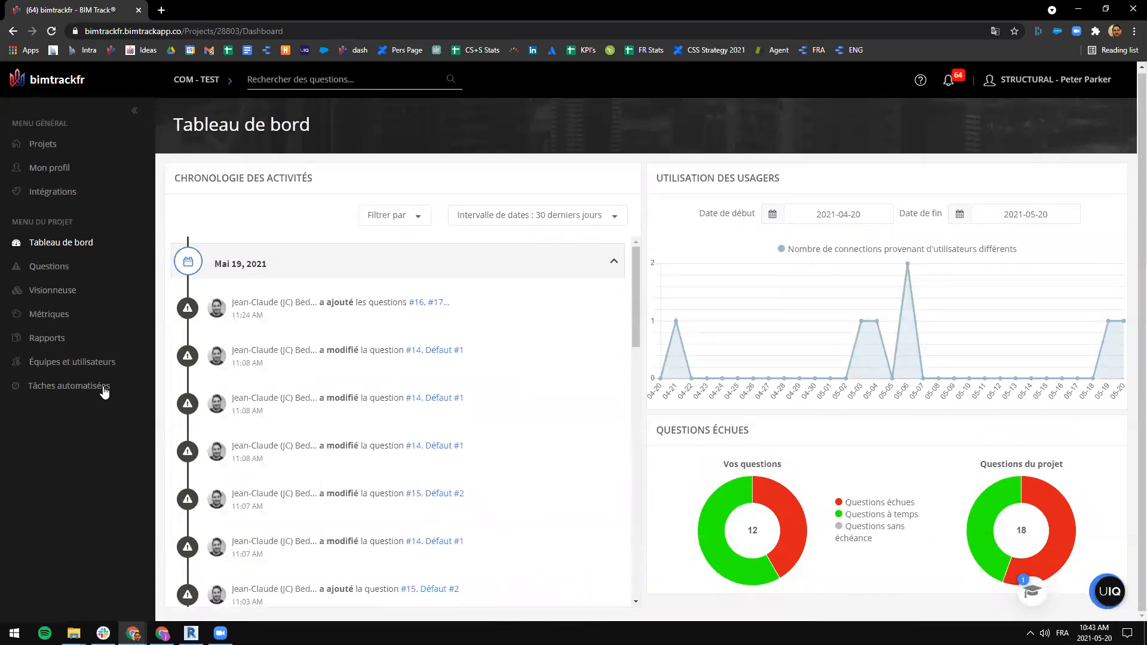
pyautogui.click(49, 265)
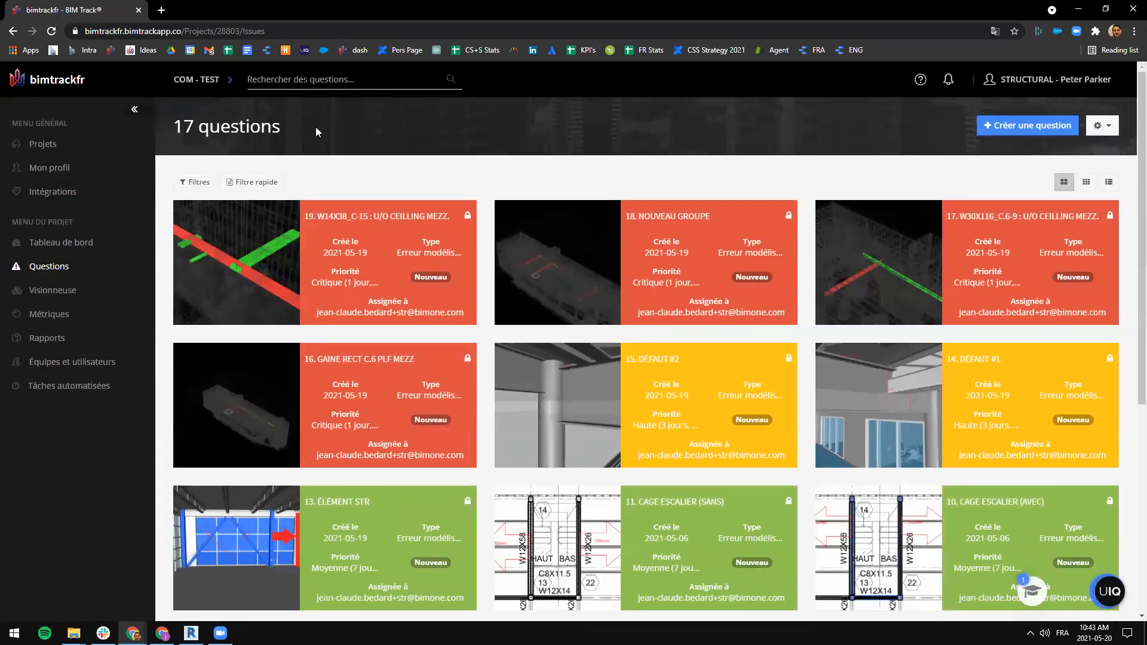
pyautogui.moveTo(316, 131); pyautogui.dragTo(178, 126)
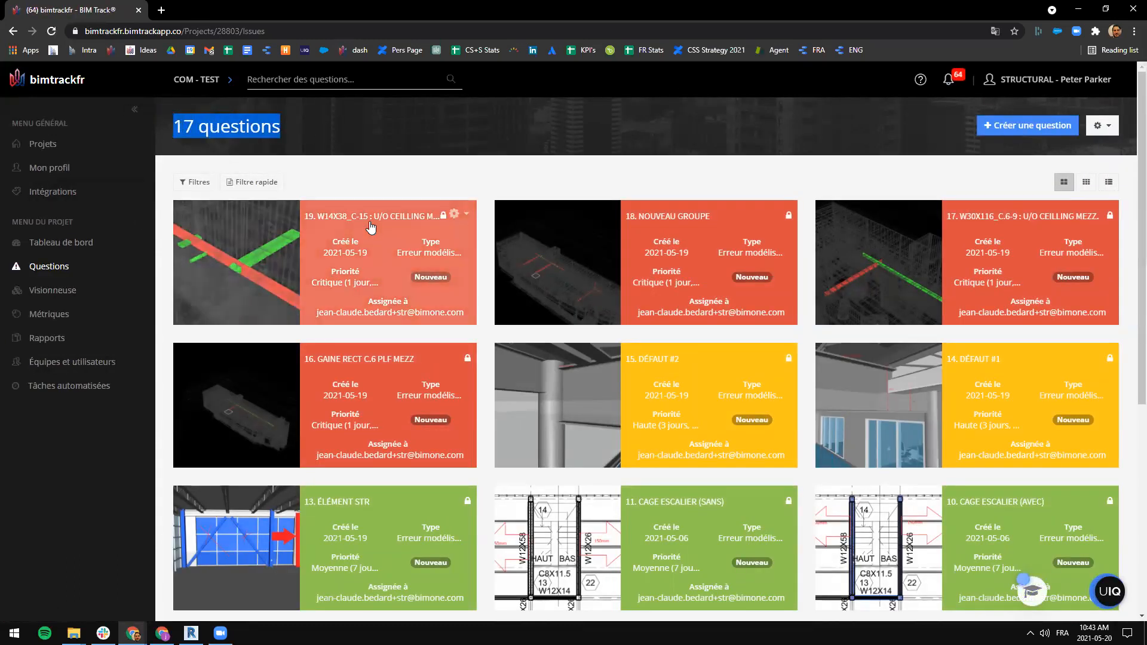
pyautogui.click(566, 175)
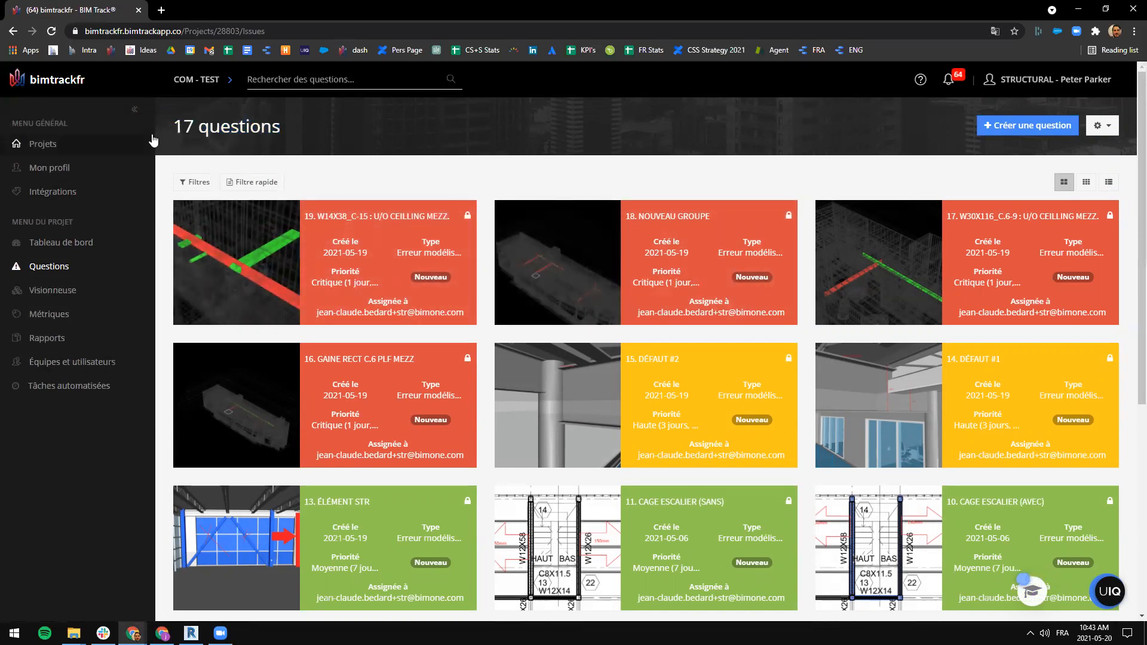
pyautogui.moveTo(174, 127); pyautogui.dragTo(280, 126)
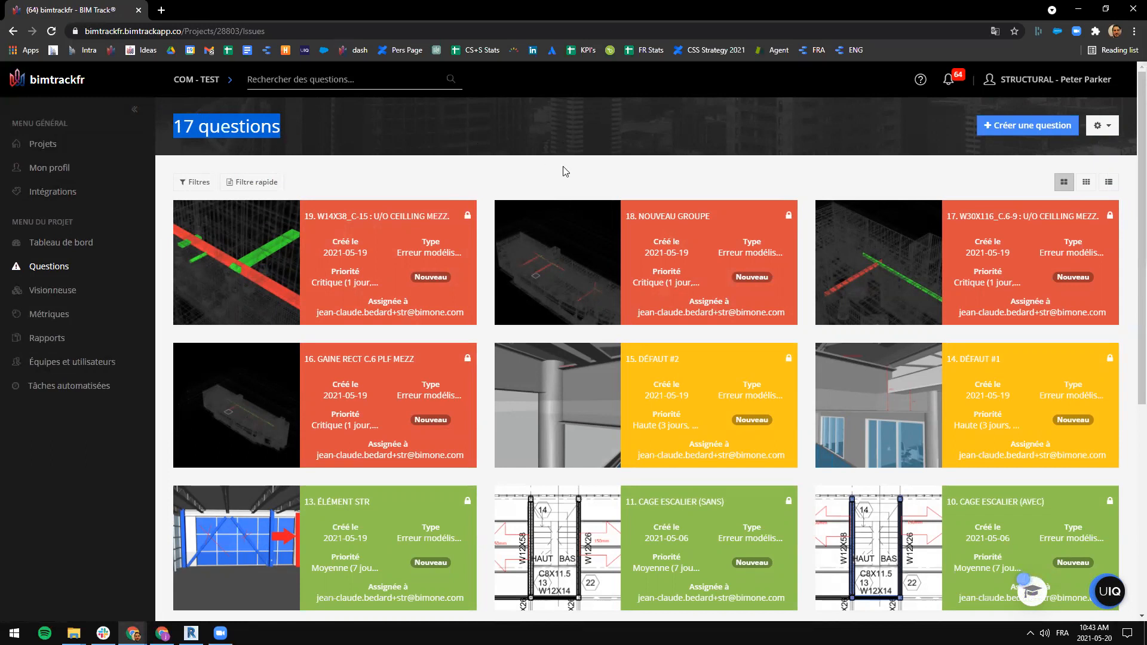
pyautogui.scroll(-2, 730, 343)
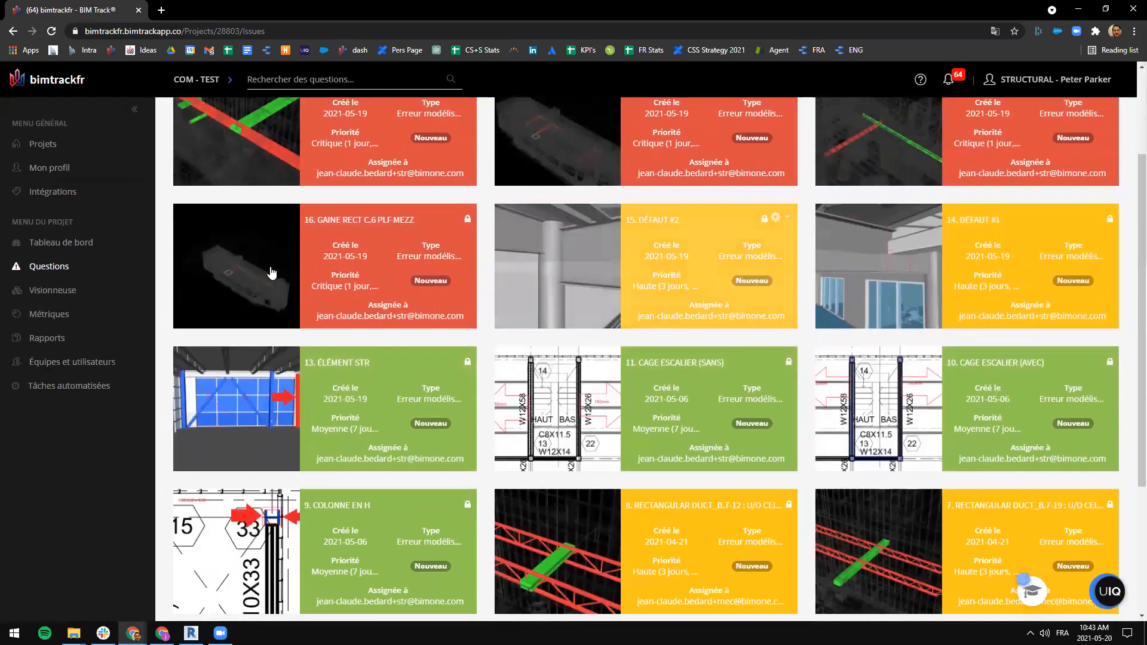
pyautogui.click(74, 242)
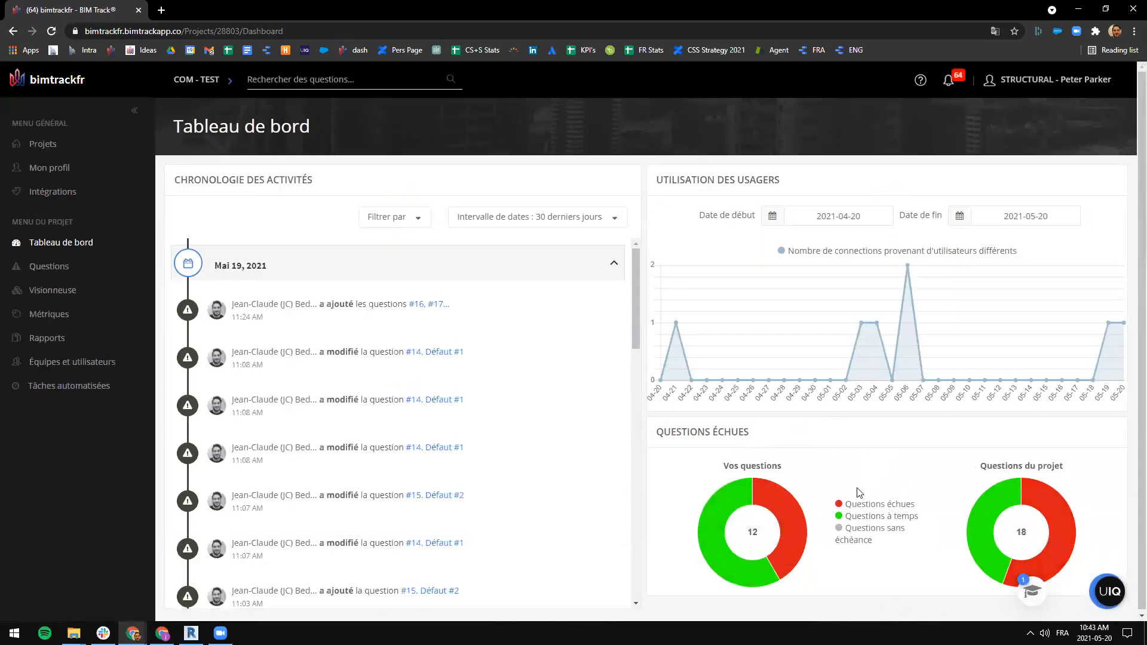
pyautogui.click(47, 269)
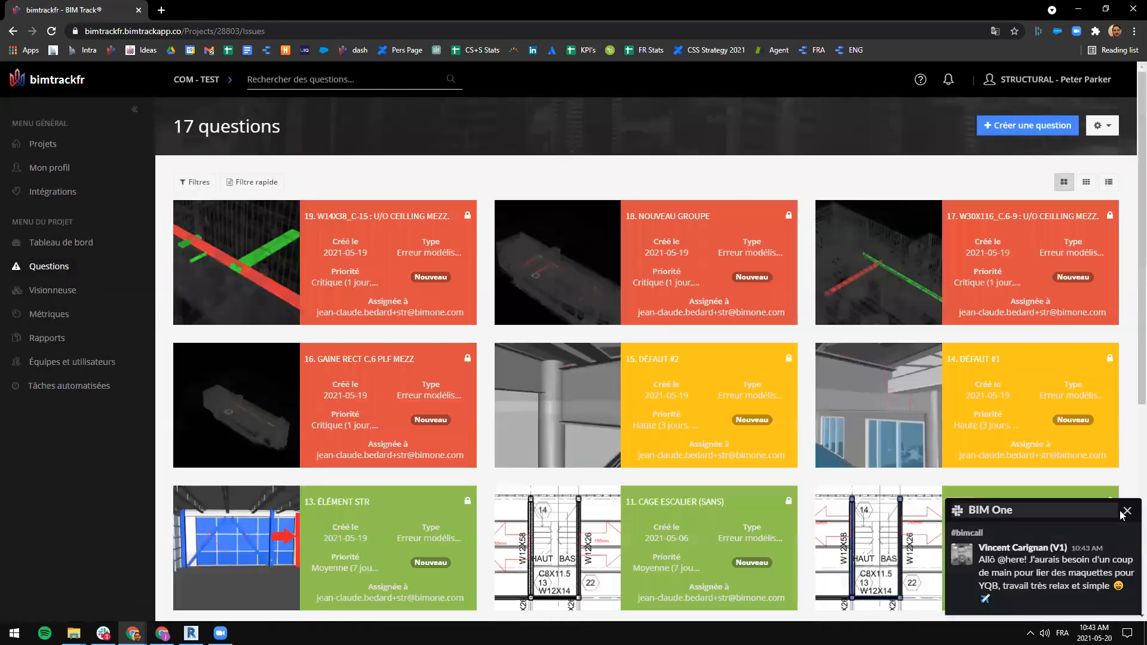
# Step: Dismiss the chat notification and look through both pages of the project's question list
pyautogui.click(1127, 511)
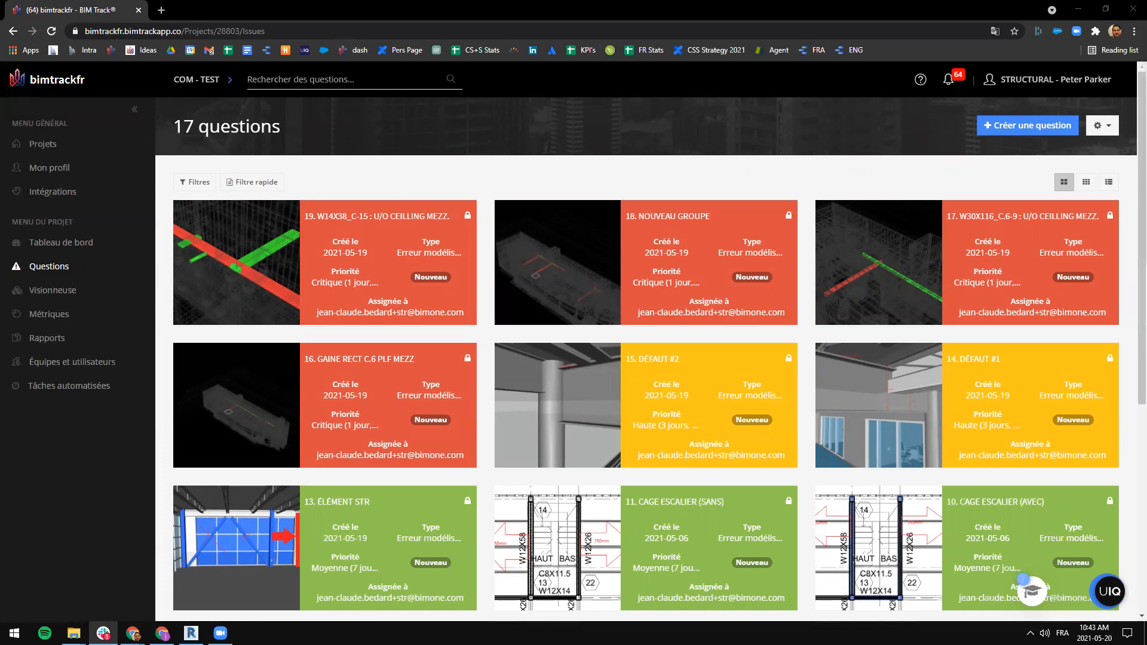
pyautogui.click(654, 4)
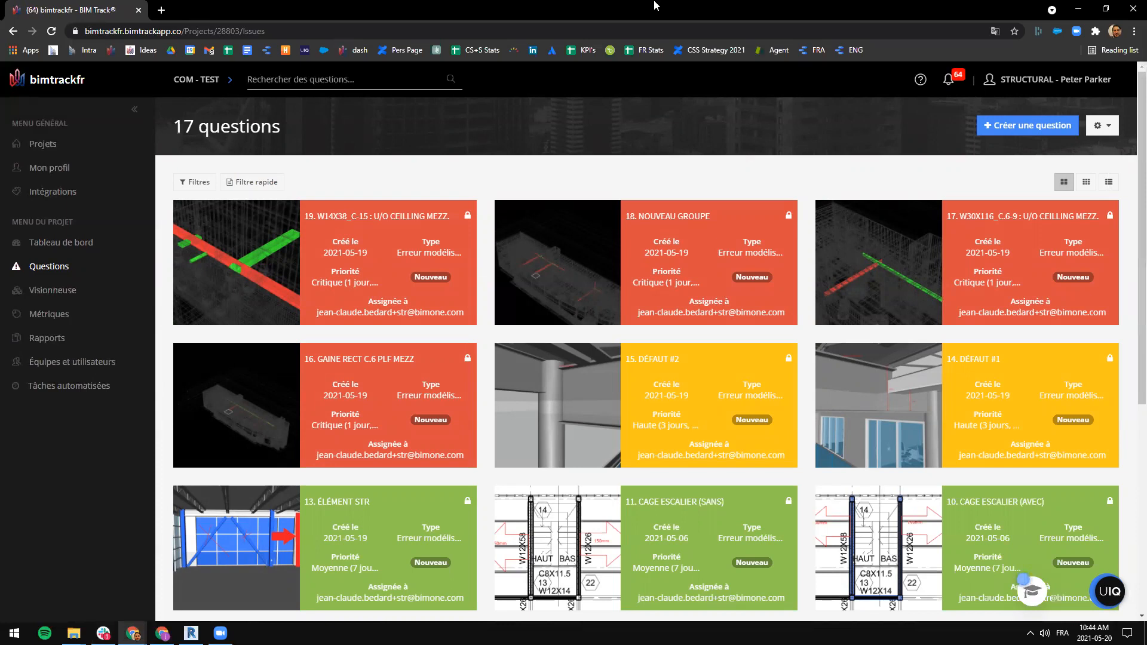
pyautogui.moveTo(176, 126)
pyautogui.mouseDown()
pyautogui.moveTo(307, 128)
pyautogui.moveTo(182, 119)
pyautogui.mouseUp()
pyautogui.click(305, 126)
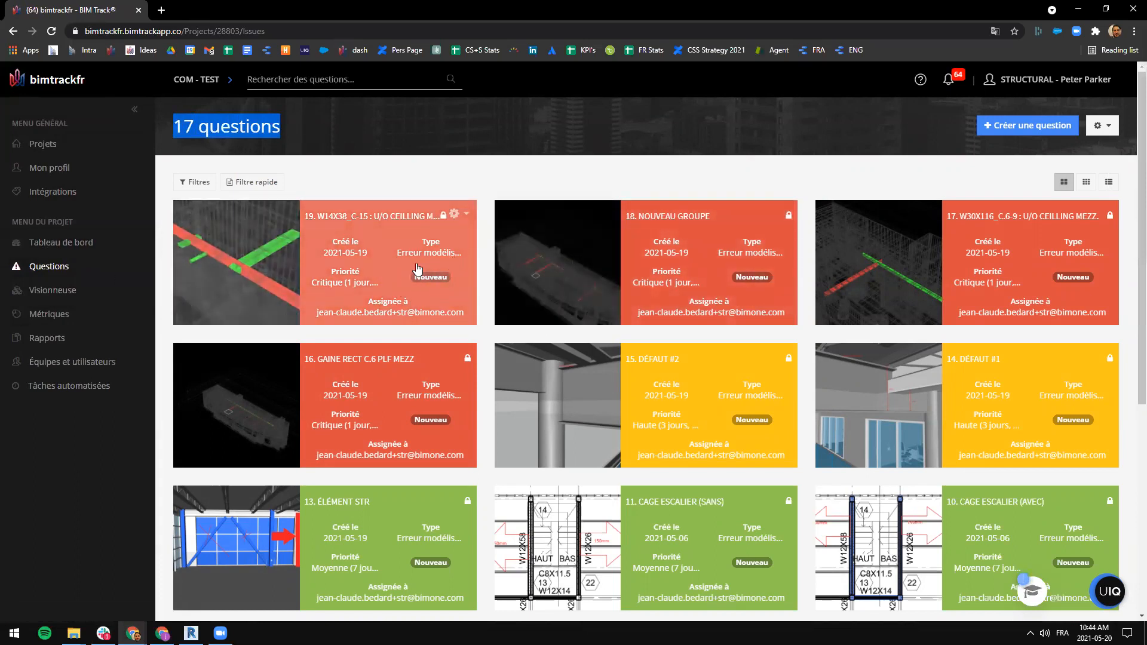
pyautogui.scroll(-6, 438, 286)
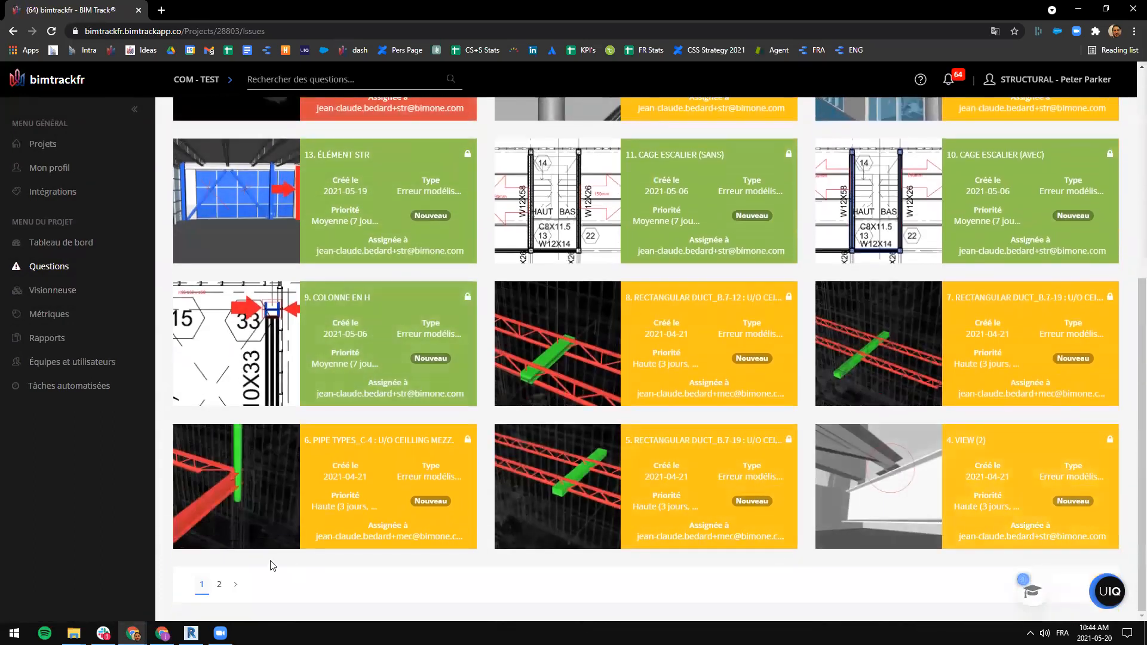
pyautogui.click(220, 585)
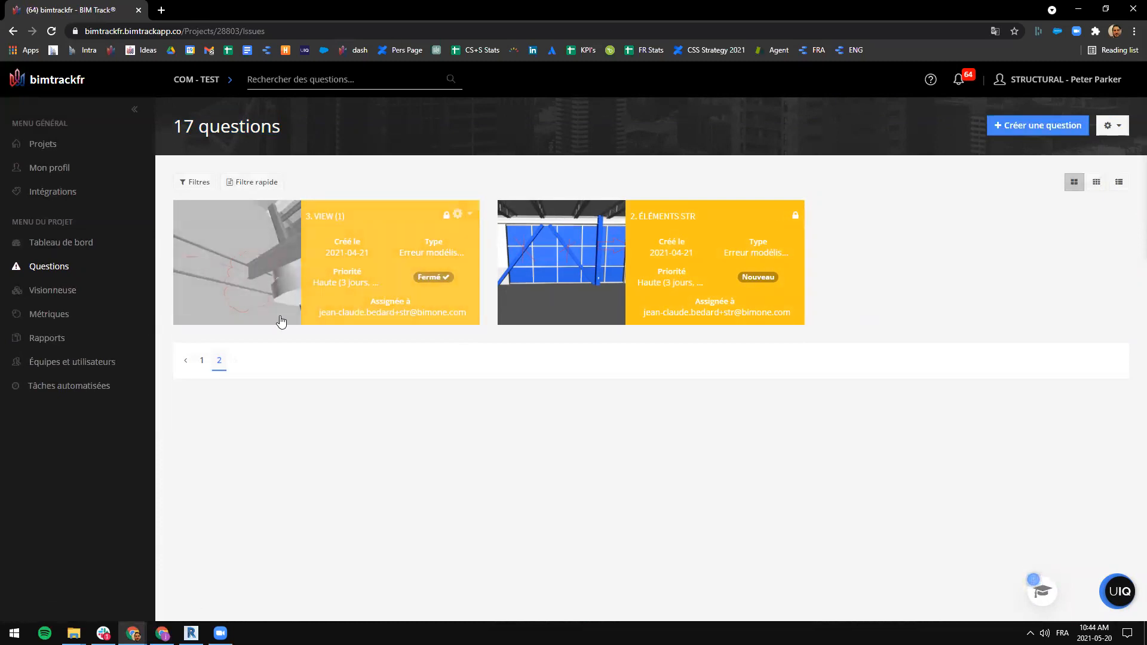
pyautogui.click(201, 360)
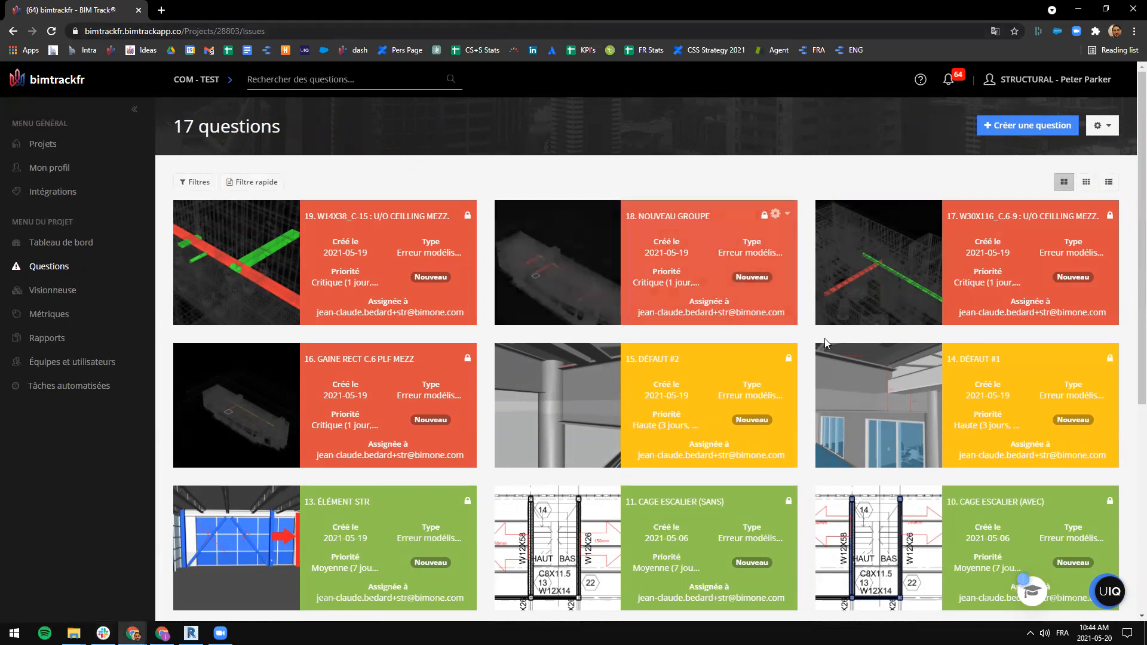
# Step: Filter the question list by Assignée à, using the structural user's account, and close the filter settings
pyautogui.click(194, 185)
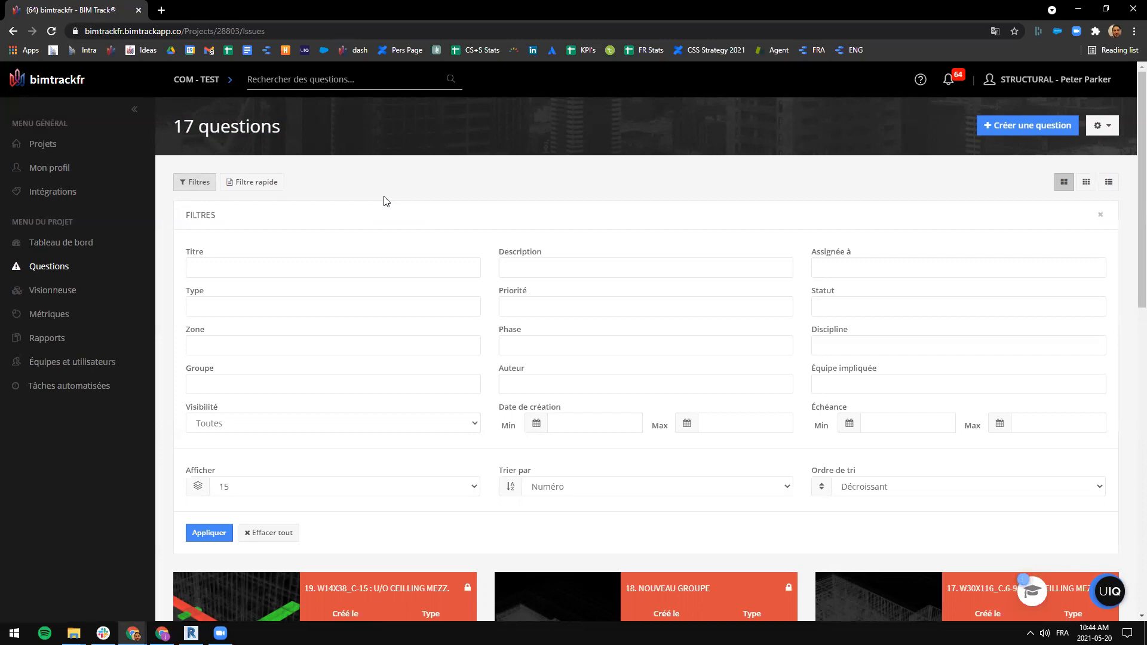
pyautogui.click(912, 265)
pyautogui.press('Down')
pyautogui.press('Down')
pyautogui.press('Down')
pyautogui.press('Down')
pyautogui.press('Down')
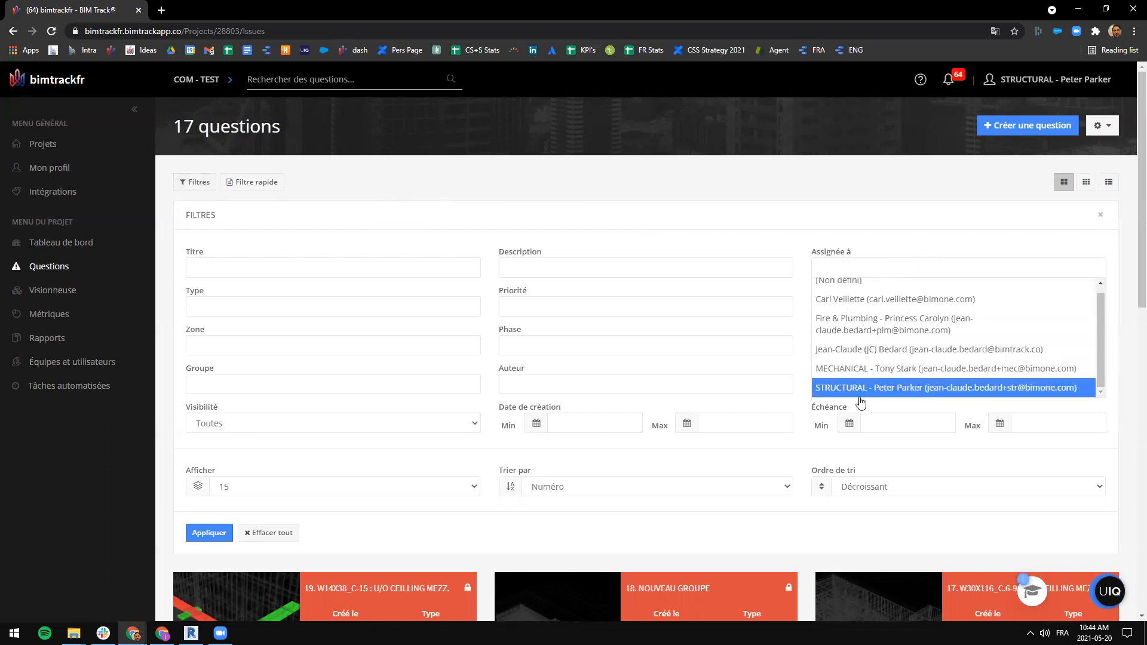
pyautogui.press('Return')
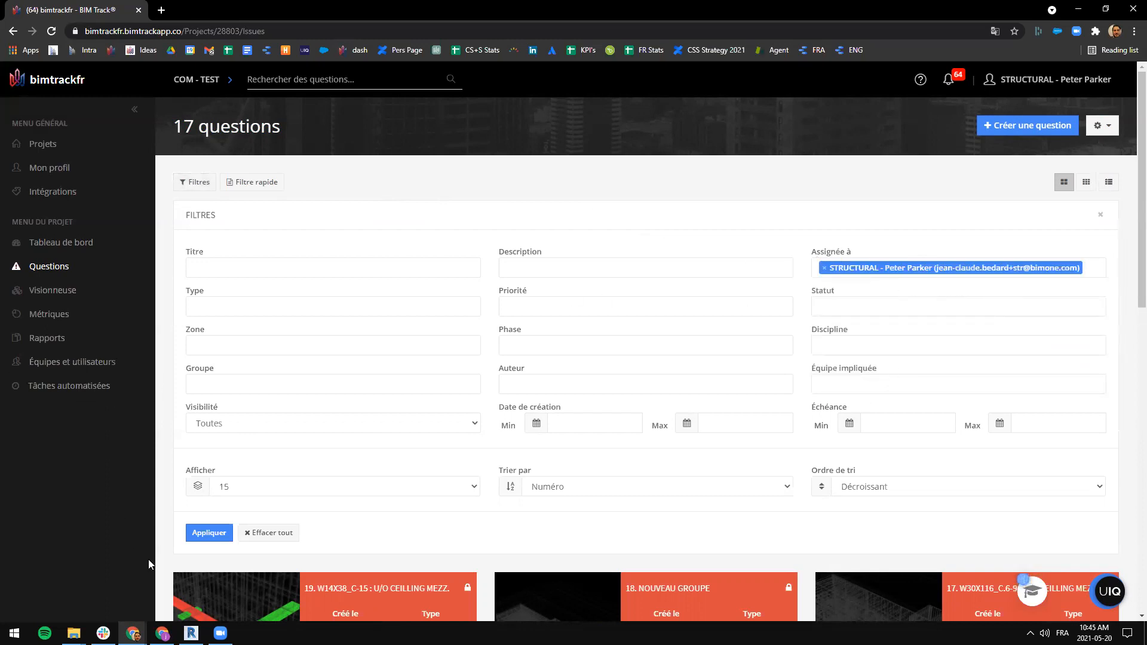
pyautogui.click(209, 532)
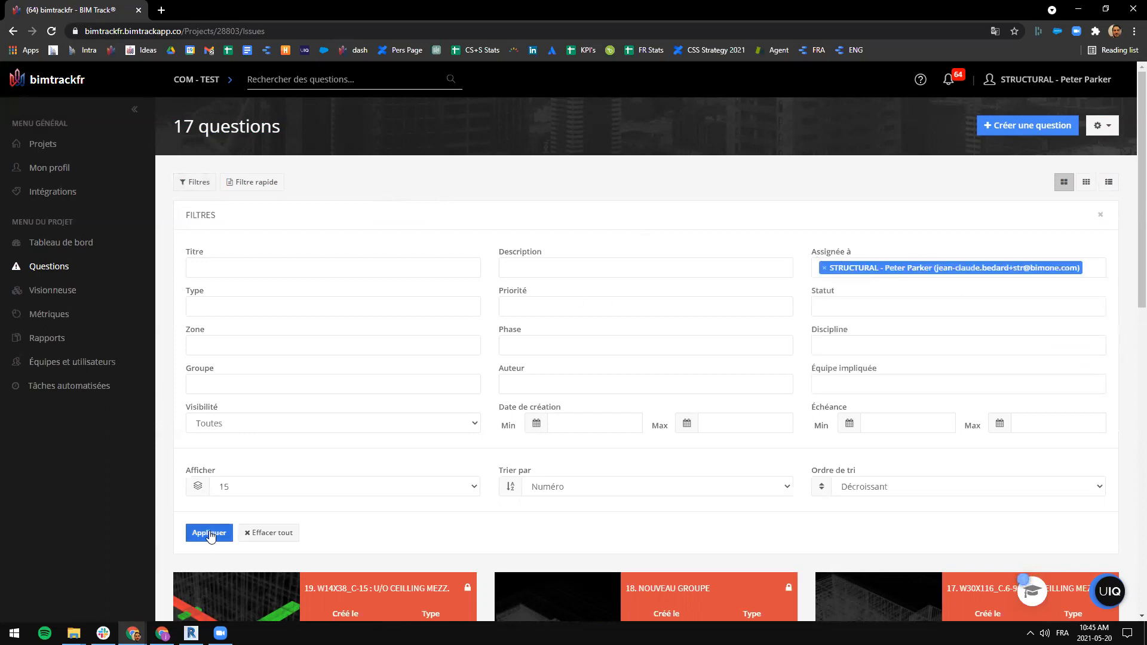
pyautogui.click(207, 183)
# Step: Look over the questions assigned to the structural user and the number of filtered results
pyautogui.scroll(-4, 373, 307)
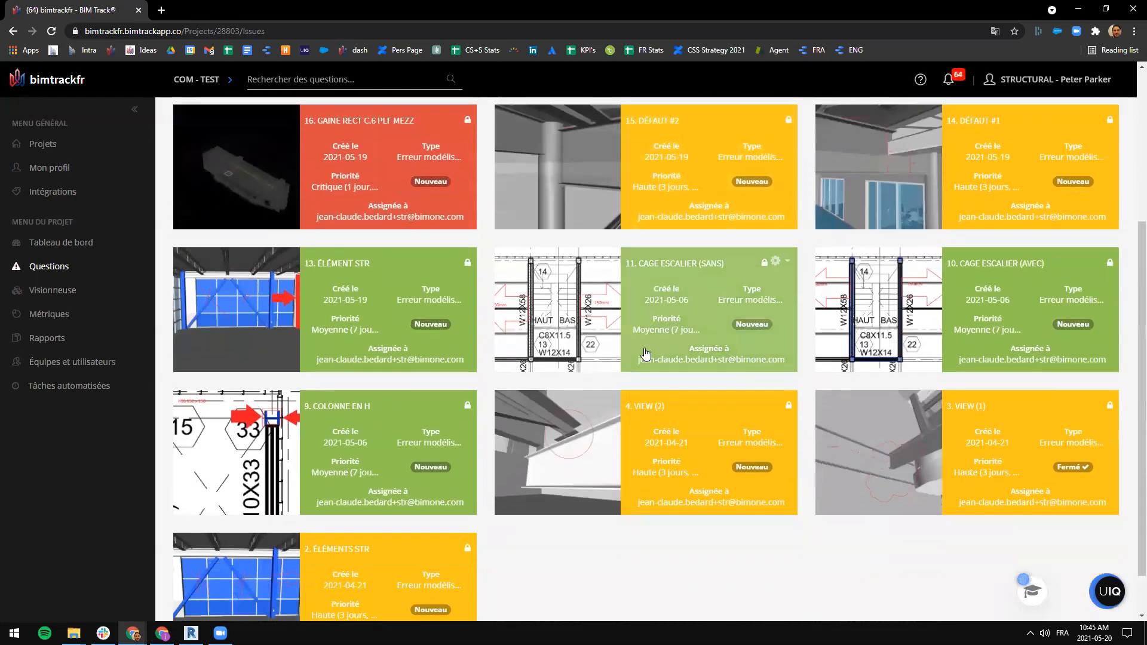
pyautogui.scroll(4, 374, 308)
pyautogui.moveTo(166, 122)
pyautogui.mouseDown()
pyautogui.moveTo(364, 123)
pyautogui.moveTo(164, 128)
pyautogui.mouseUp()
pyautogui.click(378, 122)
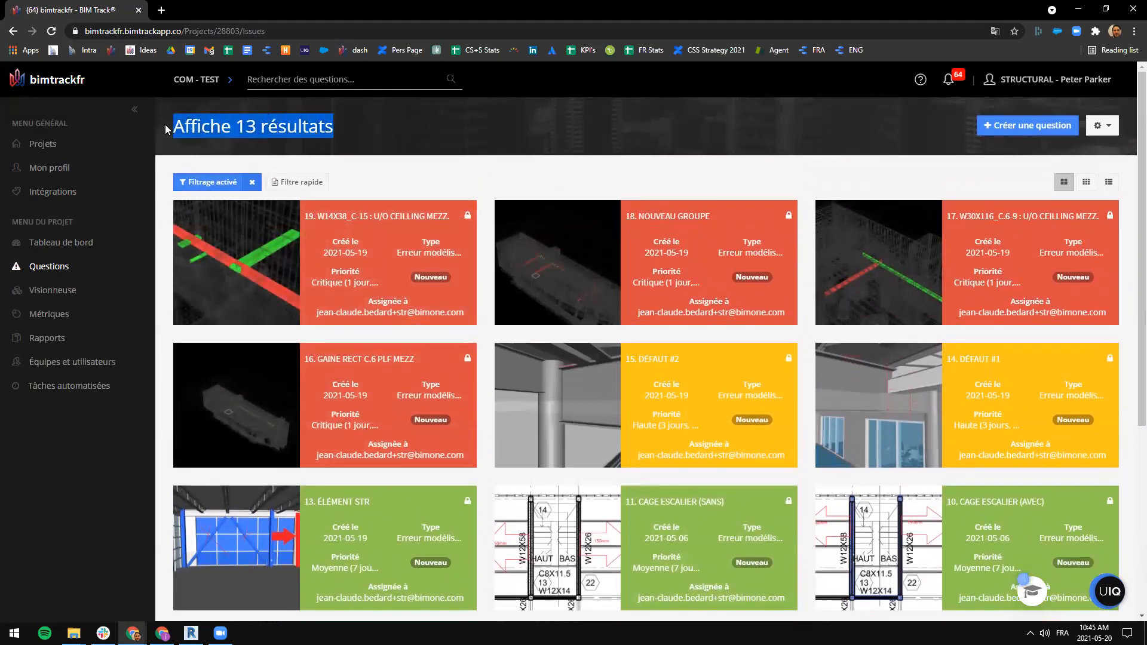
pyautogui.click(217, 99)
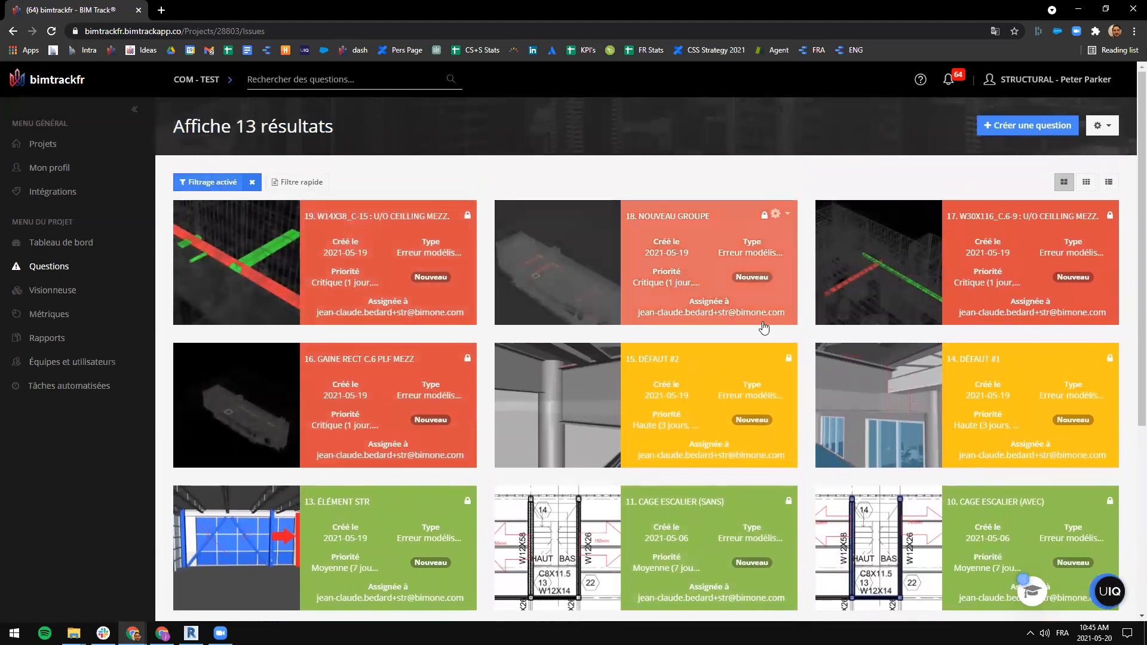
pyautogui.scroll(-4, 687, 335)
pyautogui.scroll(-1, 685, 499)
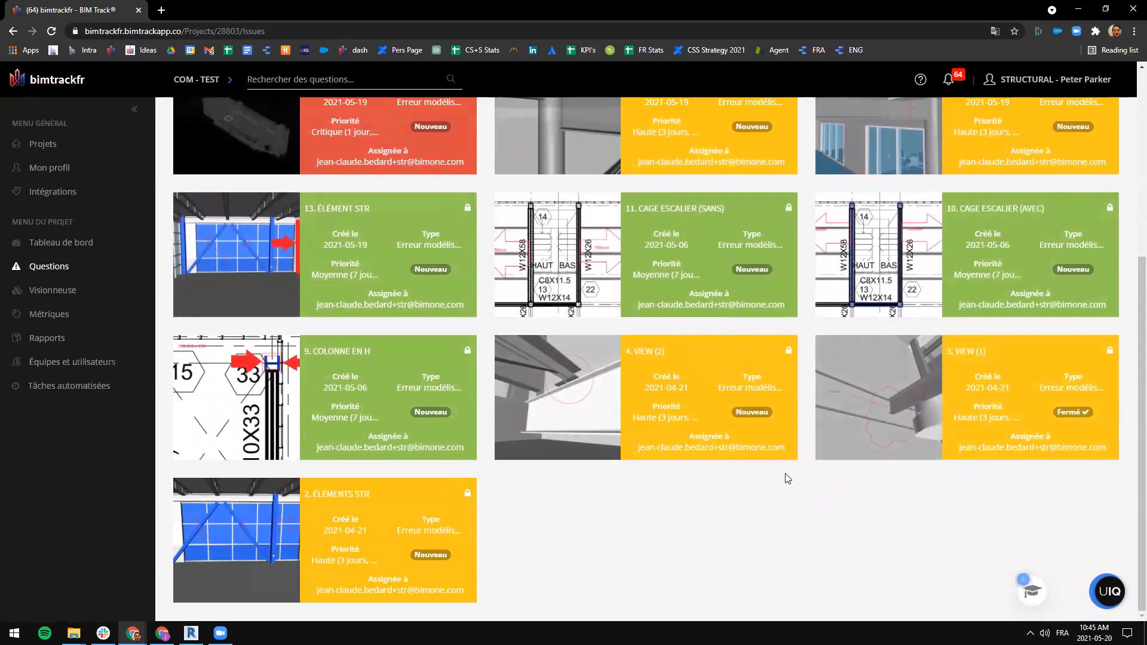
pyautogui.scroll(5, 786, 476)
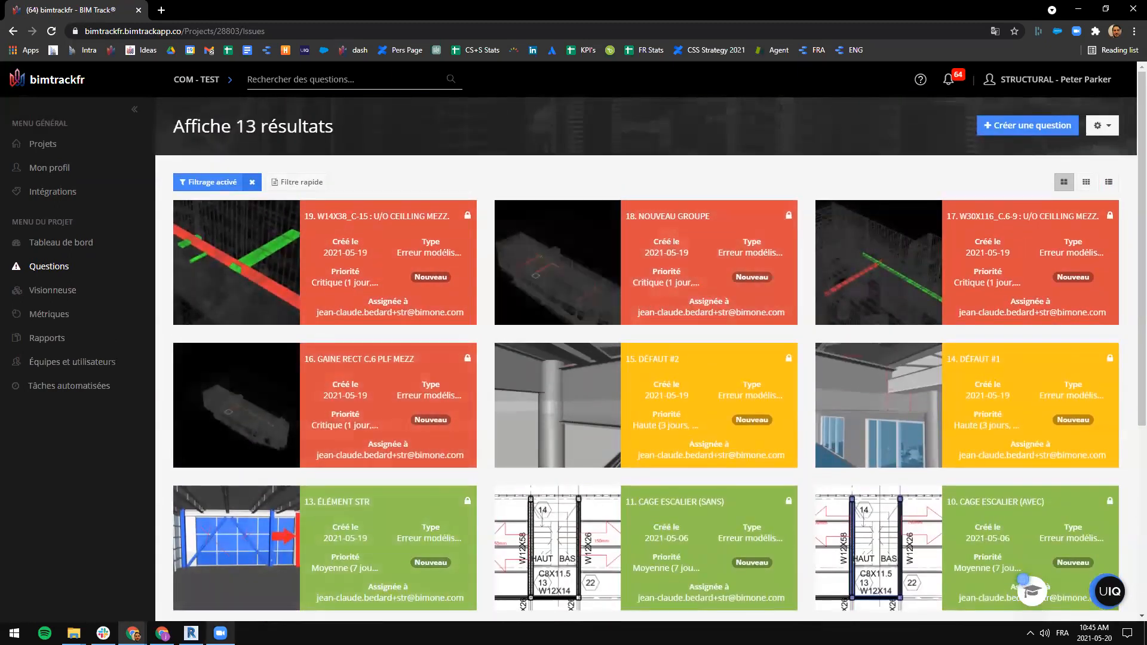
pyautogui.moveTo(191, 633)
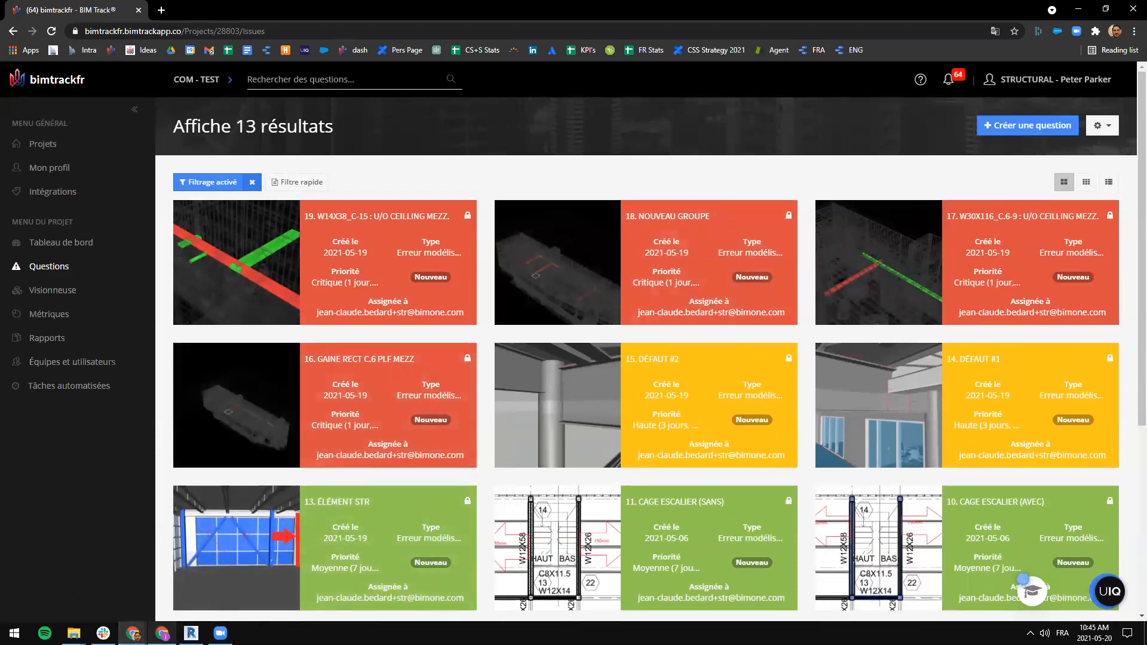
# Step: Delete the existing personal quick filter template "Mes questions"
pyautogui.click(297, 181)
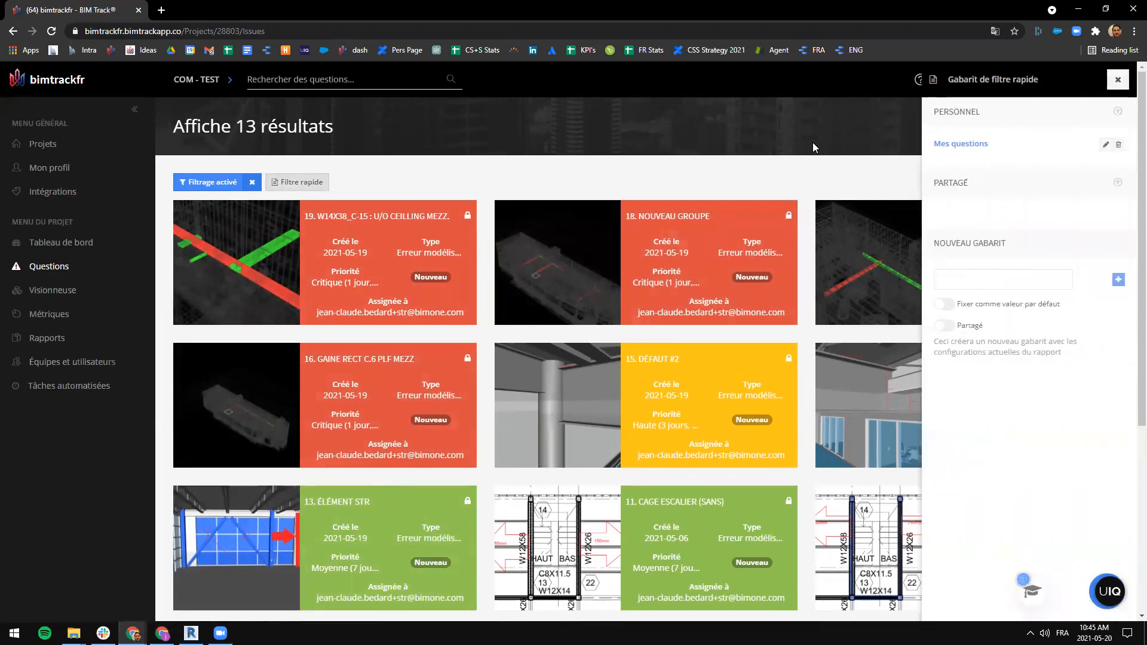
pyautogui.click(1118, 144)
pyautogui.click(705, 158)
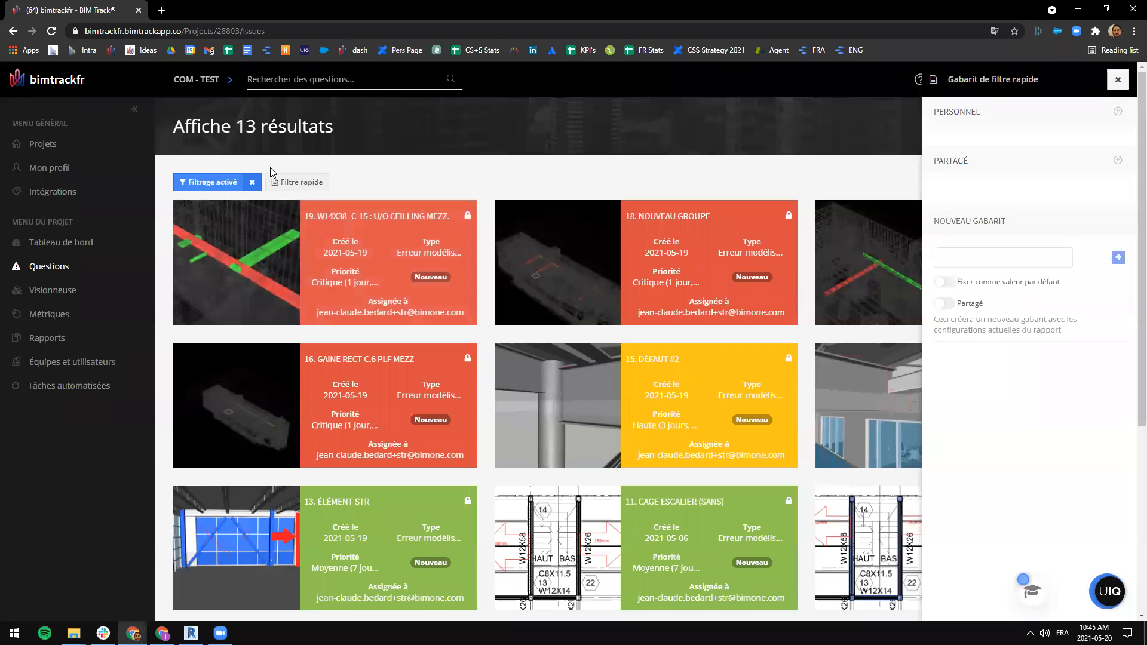
# Step: Save the active filter as a new, unshared quick filter template named "Mes questions" and close the template settings
pyautogui.click(299, 183)
pyautogui.click(1009, 261)
pyautogui.write('Me')
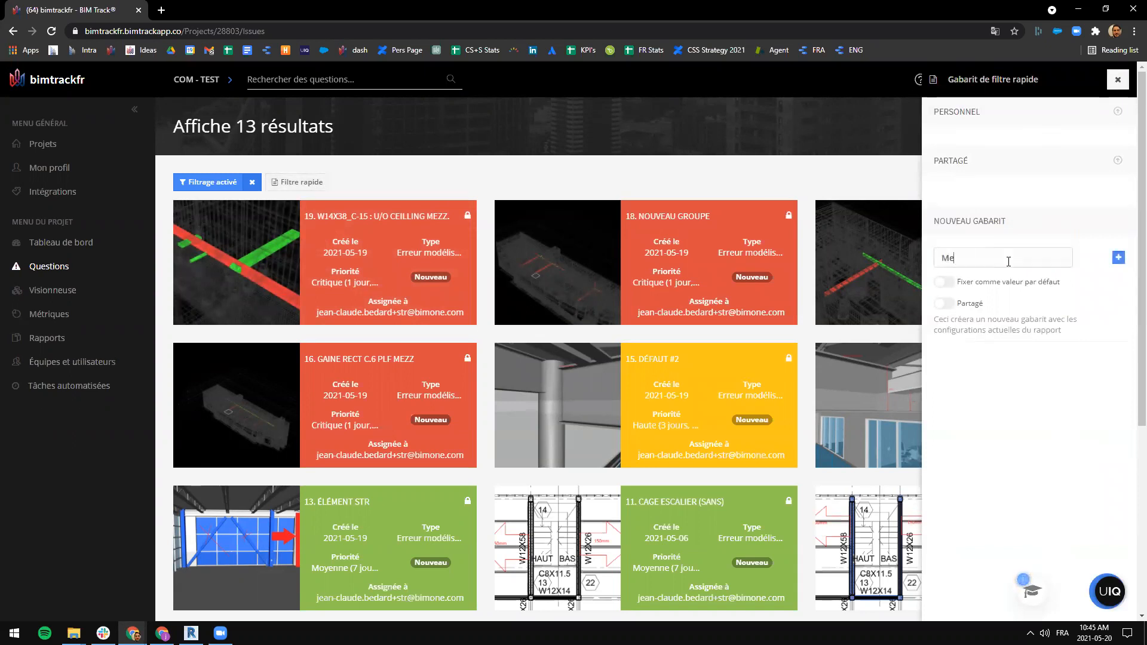
pyautogui.write('s questions')
pyautogui.click(945, 305)
pyautogui.click(945, 304)
pyautogui.click(1117, 257)
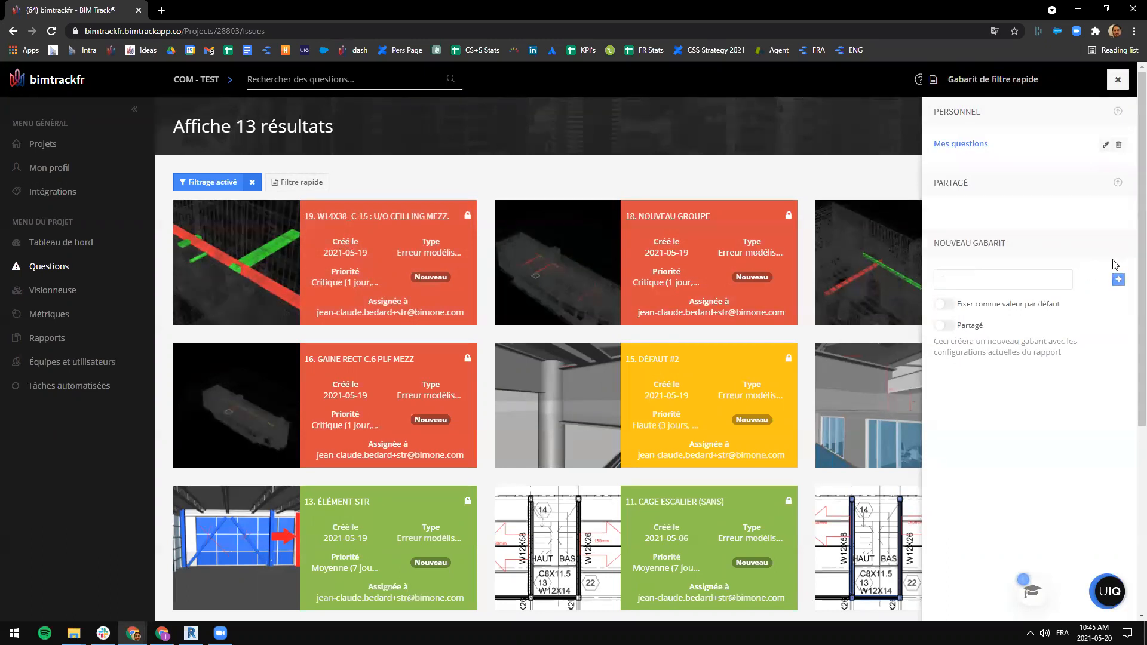
pyautogui.click(1117, 81)
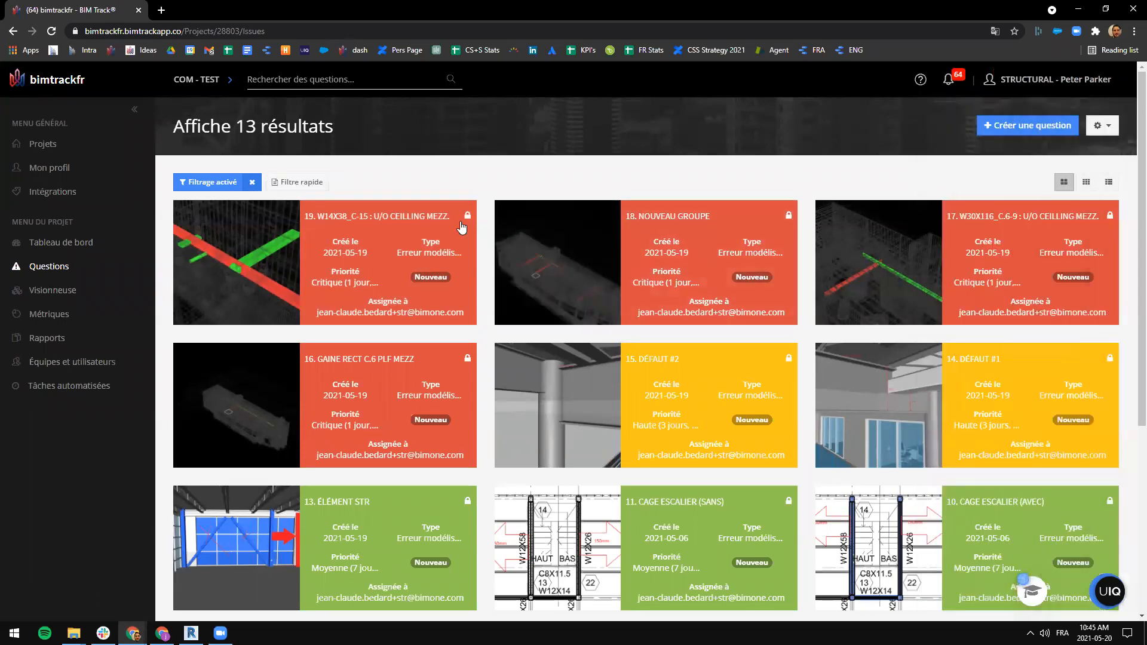
# Step: Clear the assignee filter, then filter the questions by Équipe impliquée set to STR (Nom de firme) and look over the filtered list
pyautogui.click(252, 182)
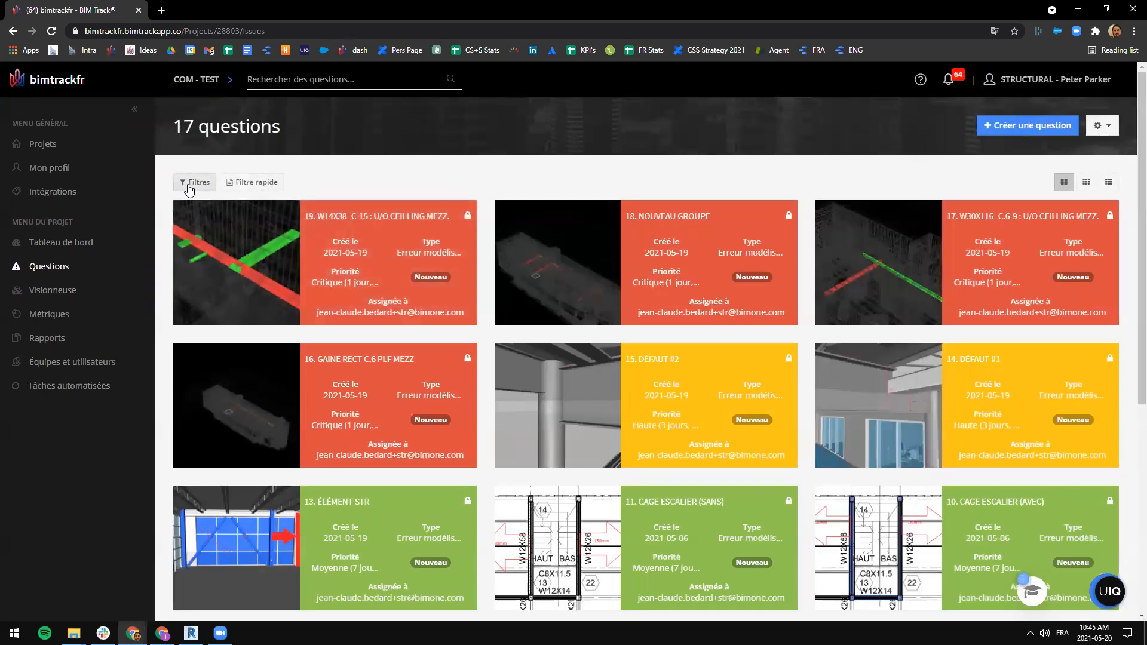
pyautogui.click(194, 185)
pyautogui.scroll(-1, 889, 382)
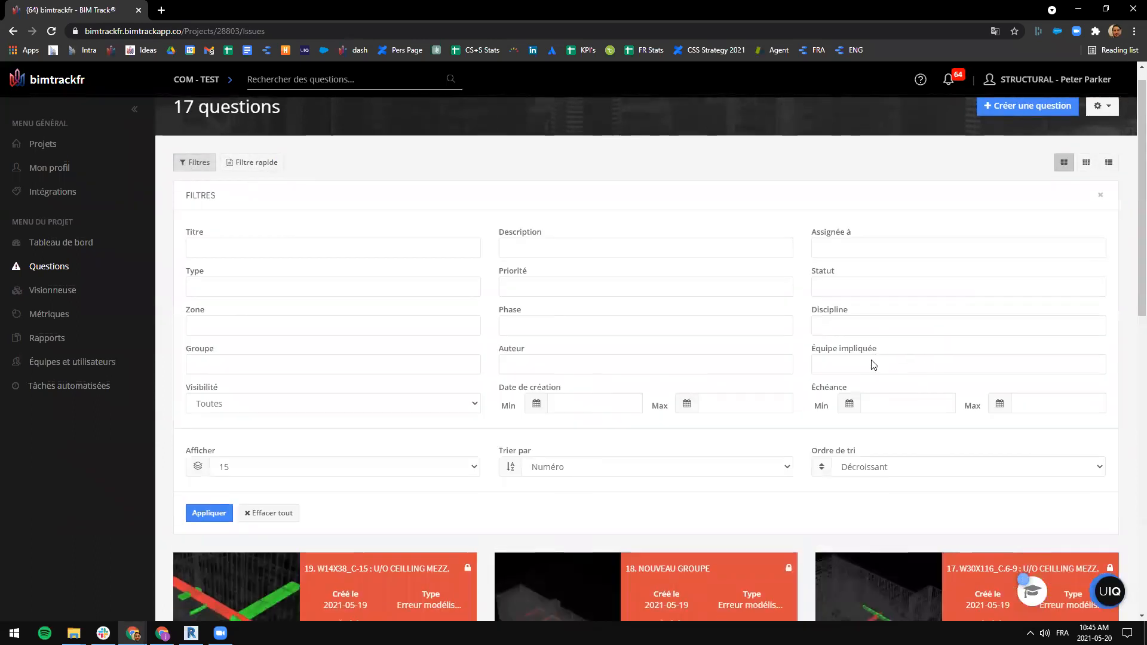
pyautogui.moveTo(812, 351); pyautogui.dragTo(881, 355)
pyautogui.click(814, 351)
pyautogui.click(884, 353)
pyautogui.scroll(-1, 884, 354)
pyautogui.click(867, 335)
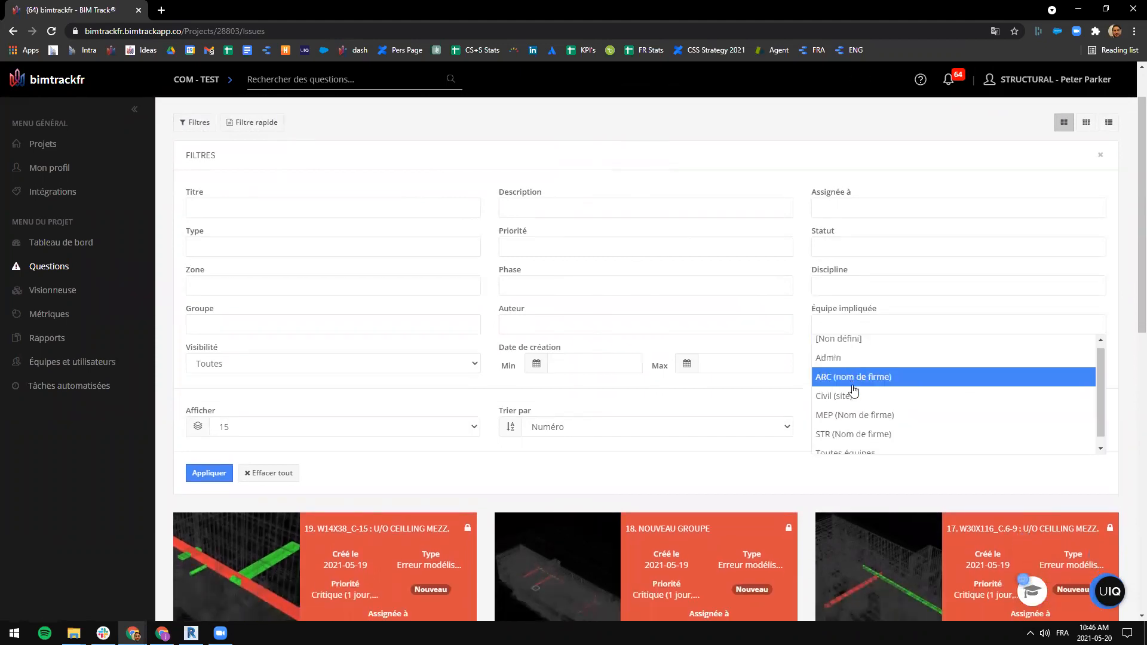
pyautogui.click(823, 421)
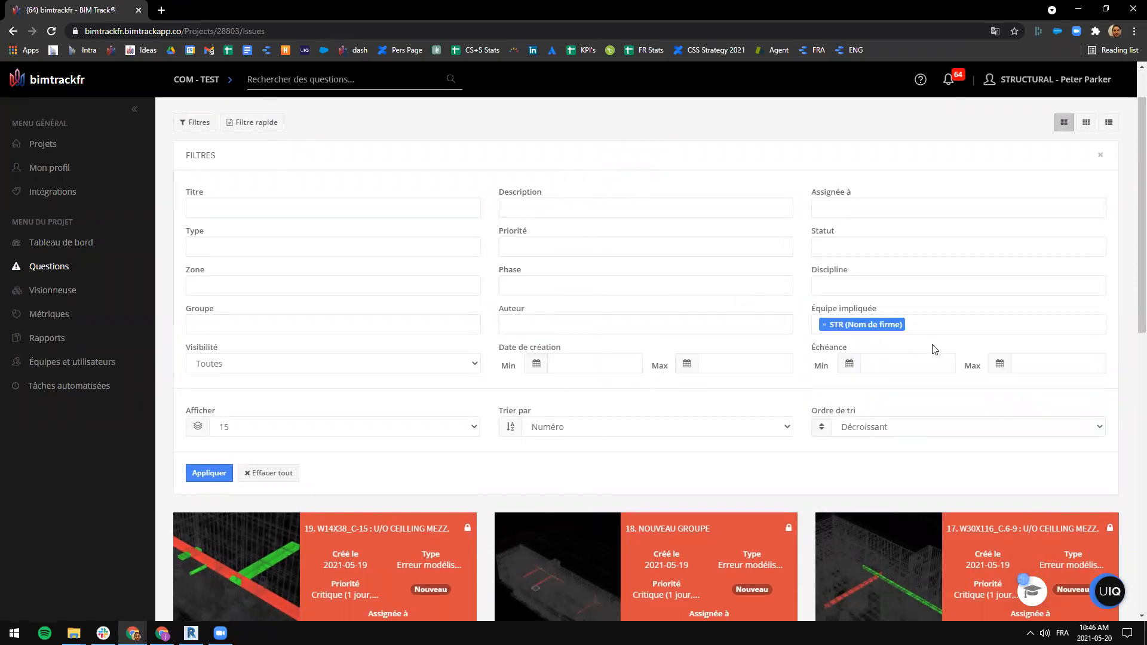
pyautogui.click(203, 473)
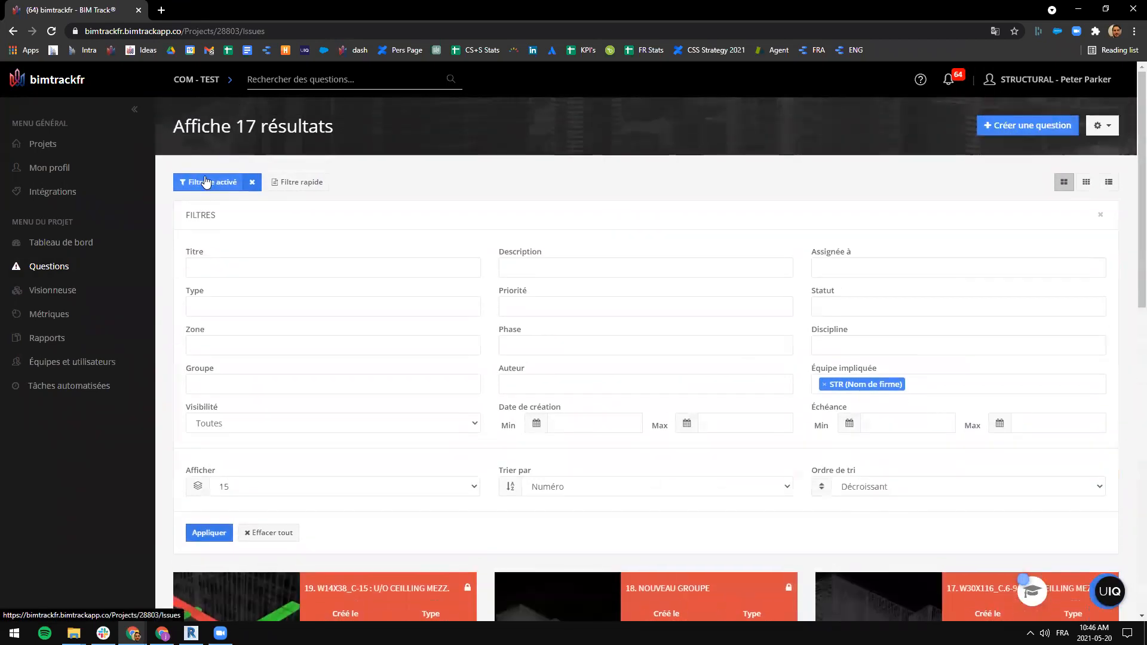
pyautogui.click(205, 182)
pyautogui.scroll(-4, 340, 361)
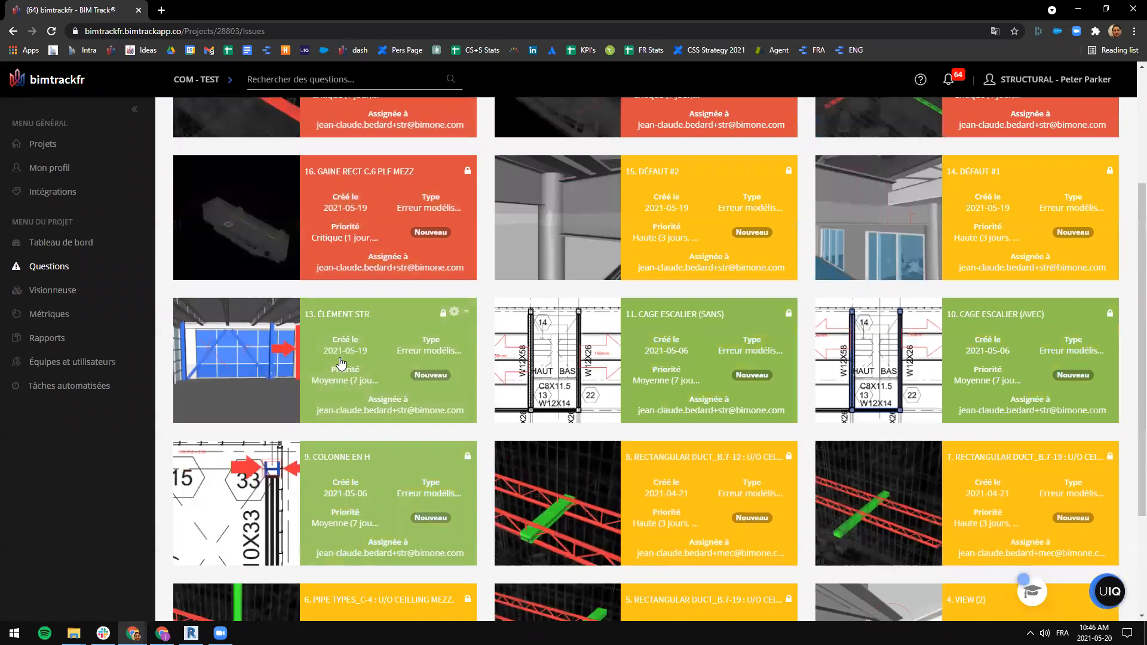
# Step: Save the active filter as a new shared quick filter template named "STR" and close the template settings
pyautogui.scroll(3, 335, 299)
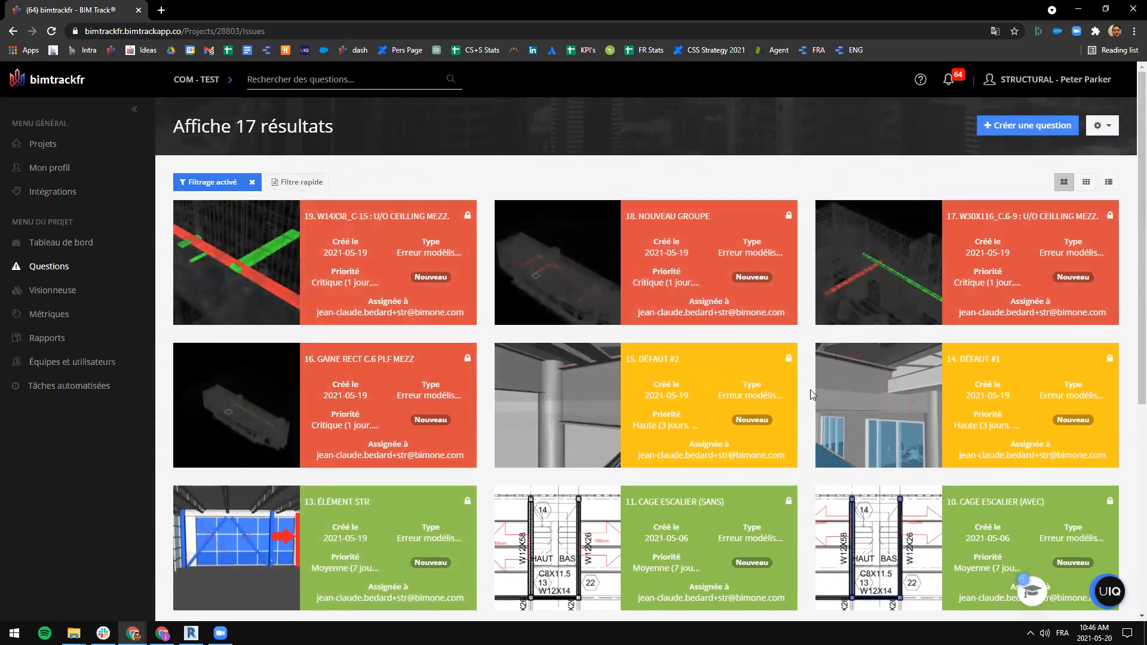
pyautogui.click(305, 183)
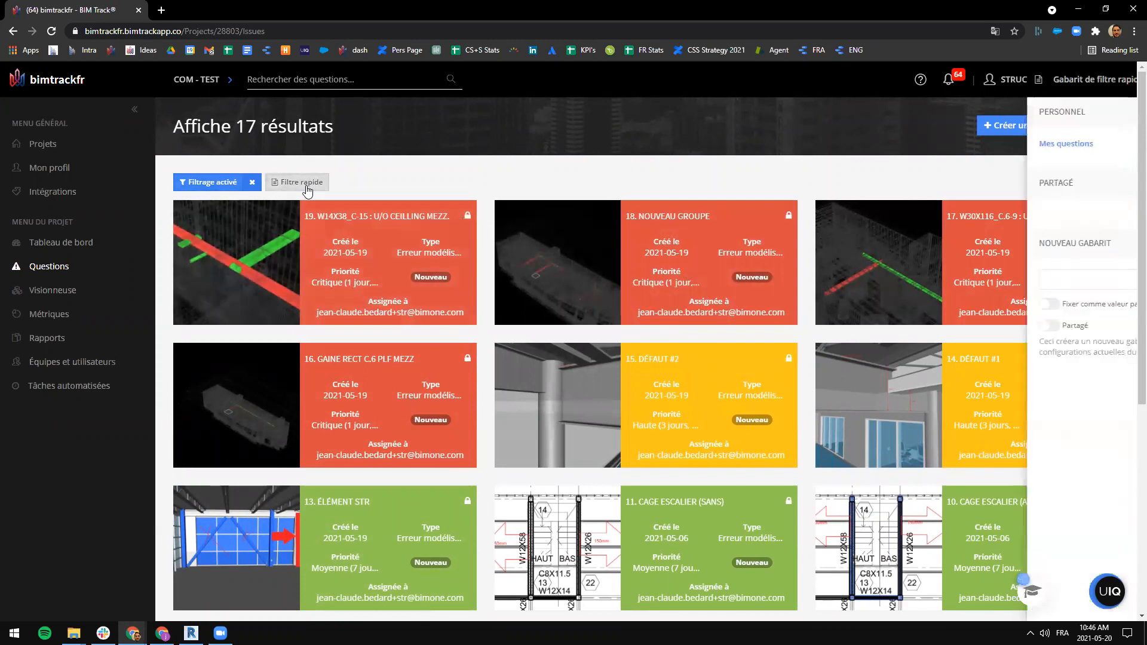
pyautogui.click(945, 326)
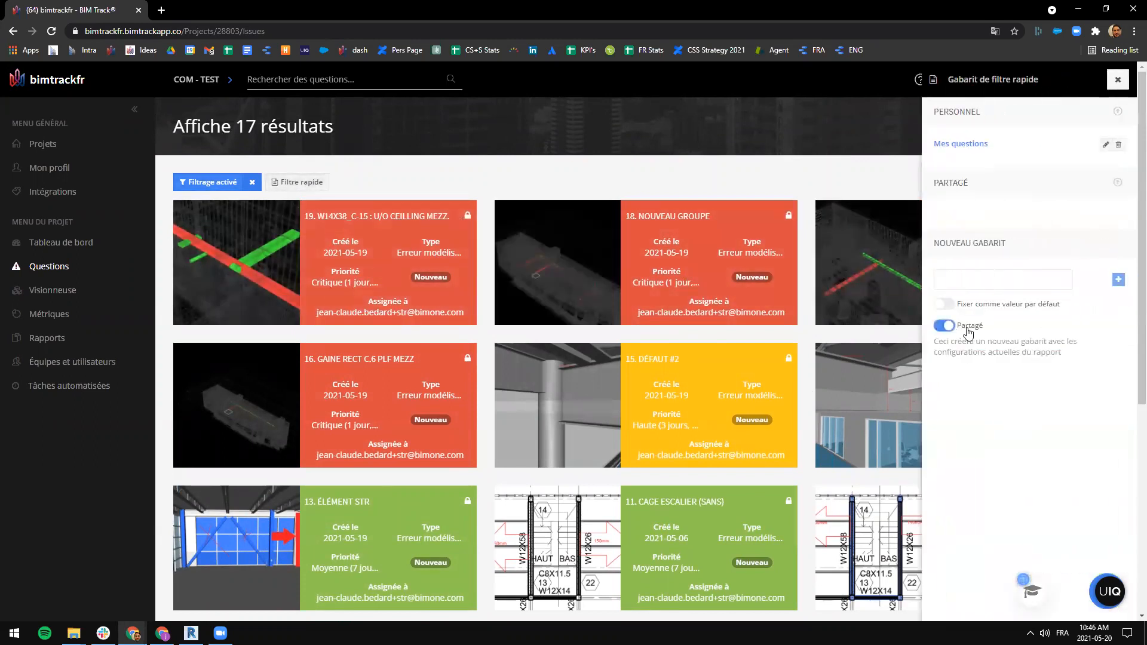
pyautogui.write('STR')
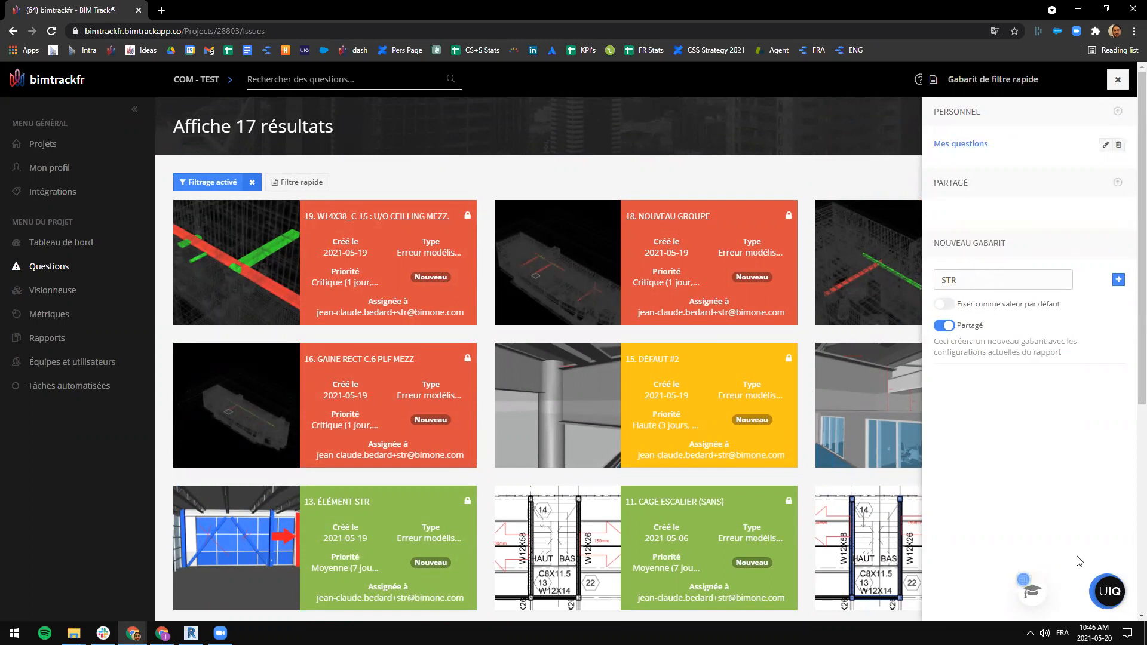
pyautogui.click(1118, 280)
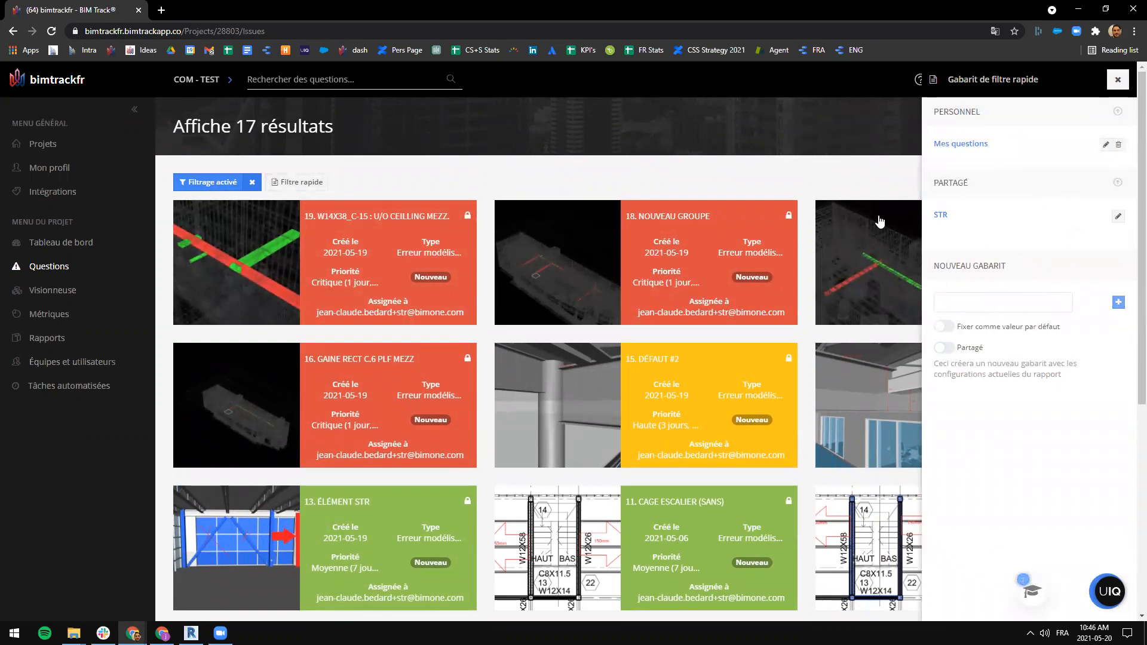
pyautogui.click(1117, 79)
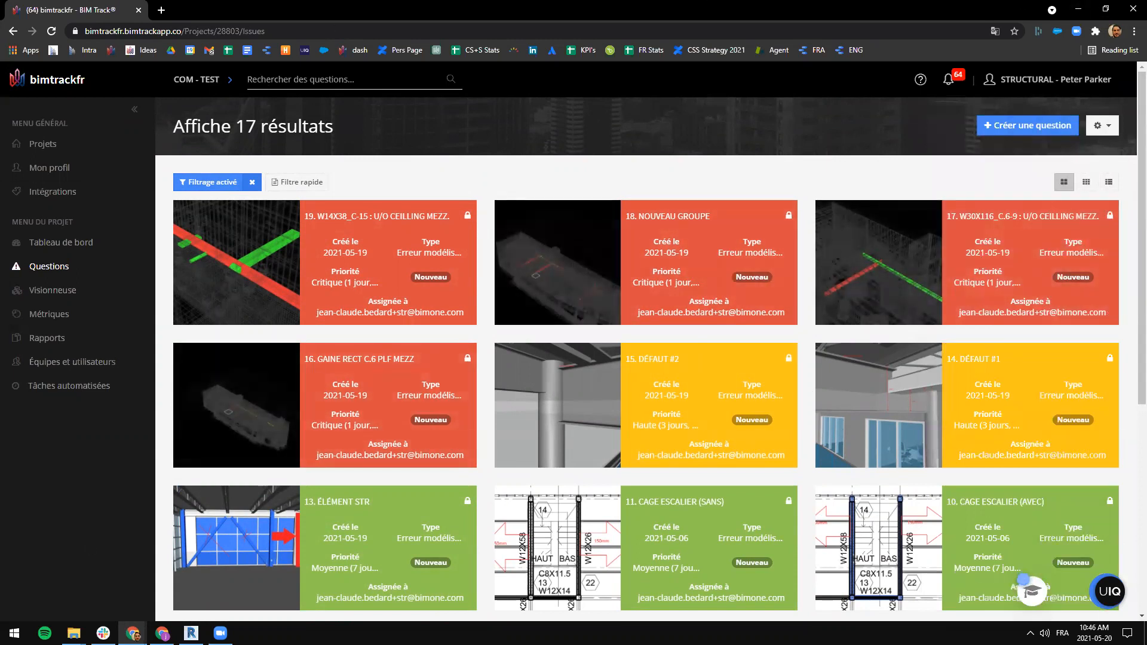
# Step: Switch to Revit, open the BIM Track add-in and skip waiting for the sign-out confirmation, closing the logout page
pyautogui.click(1078, 9)
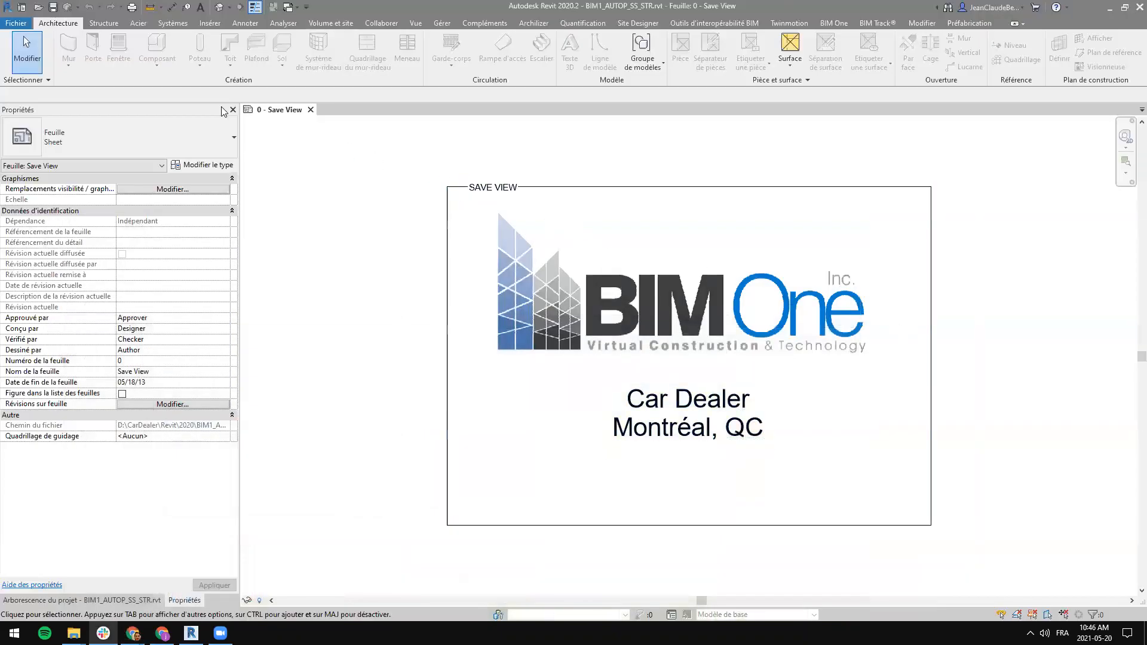
pyautogui.click(877, 23)
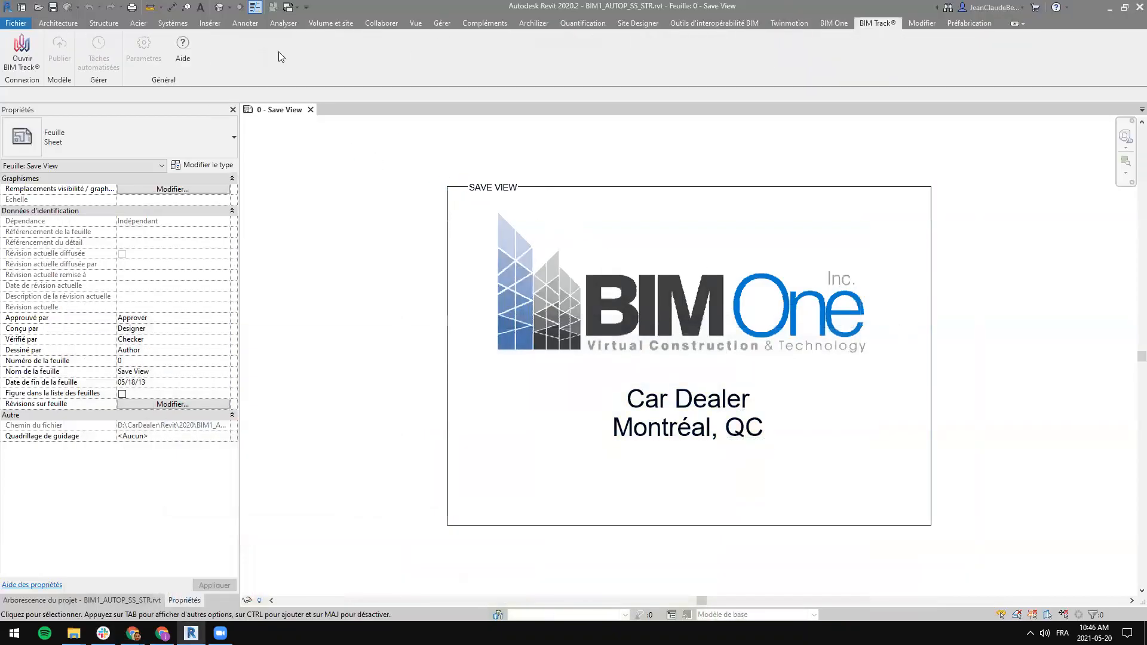
pyautogui.click(5, 57)
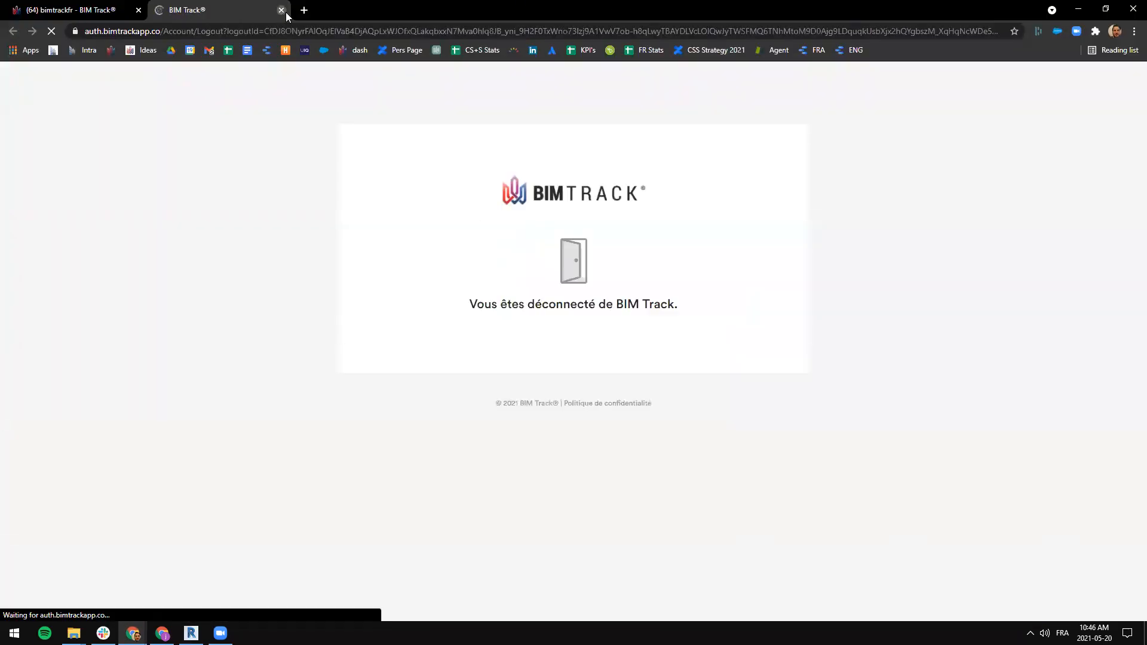
pyautogui.click(281, 10)
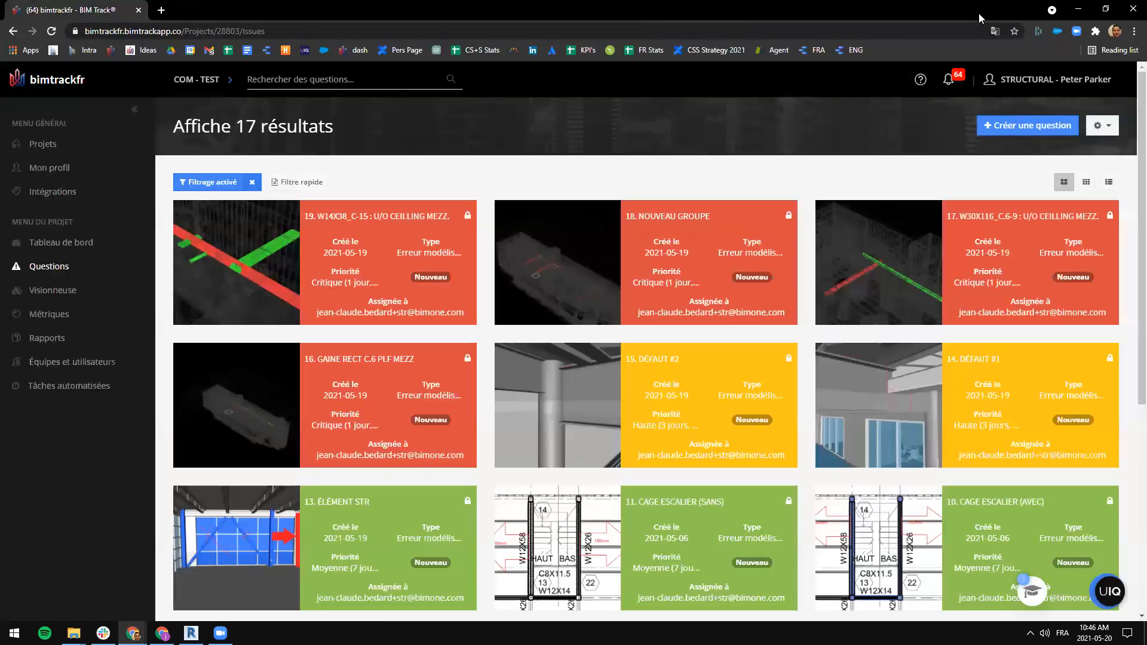
pyautogui.click(1078, 9)
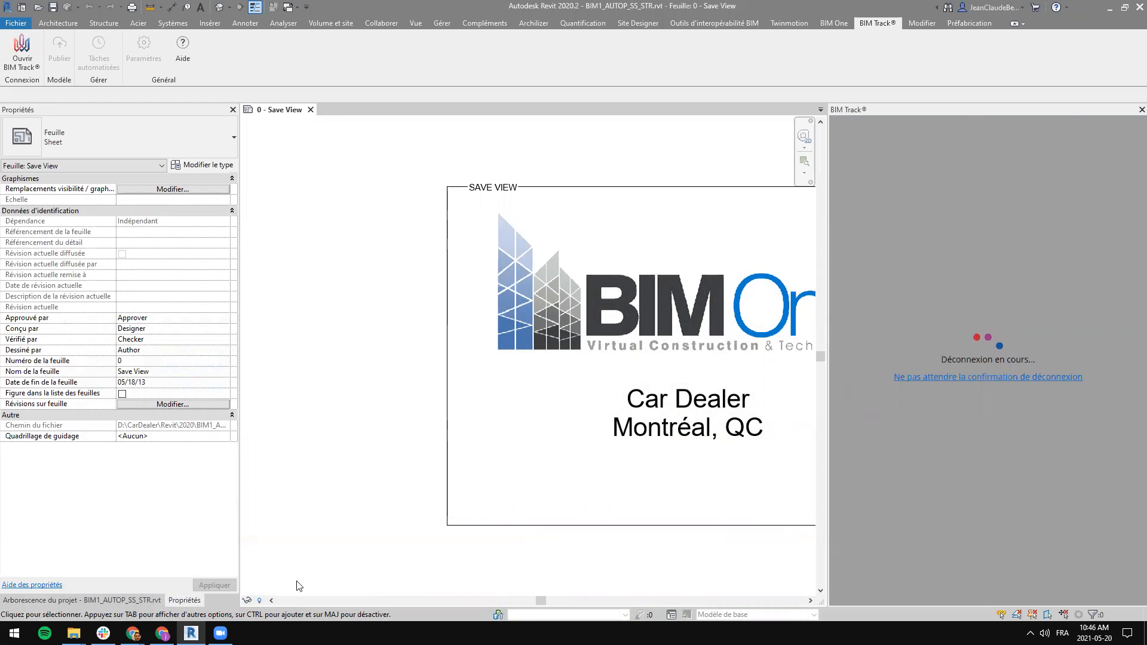
pyautogui.click(971, 377)
pyautogui.click(973, 379)
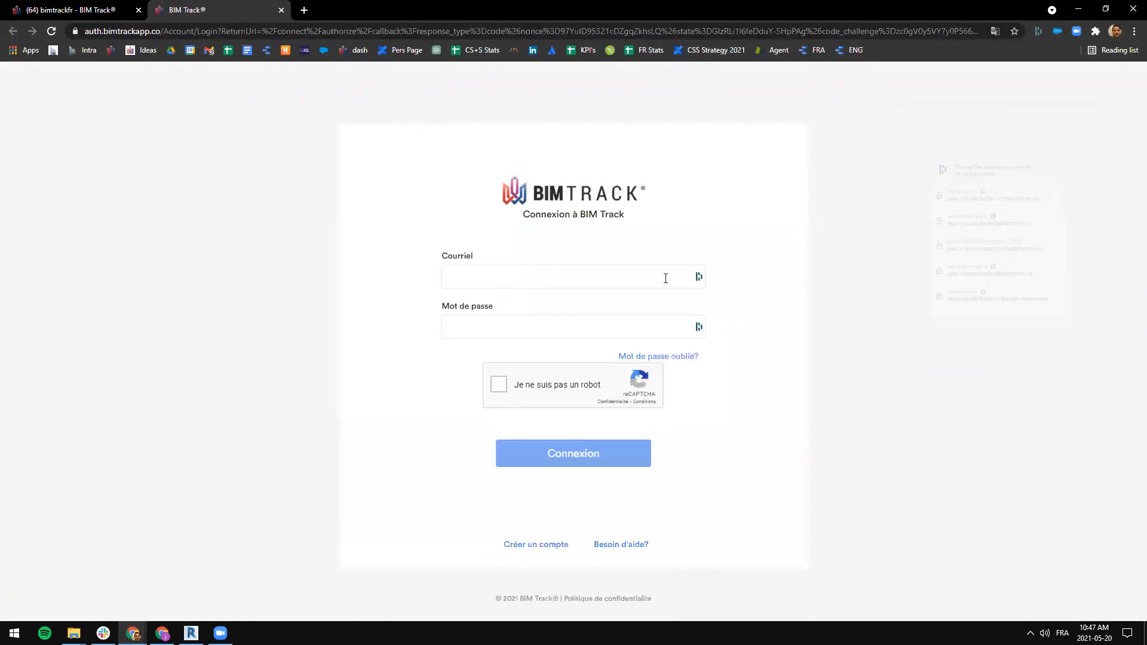
# Step: Sign in to BIM Track with the saved e-mail and password, complete the tractor image verification, and return to Revit
pyautogui.click(508, 282)
pyautogui.click(519, 349)
pyautogui.click(500, 385)
pyautogui.click(569, 338)
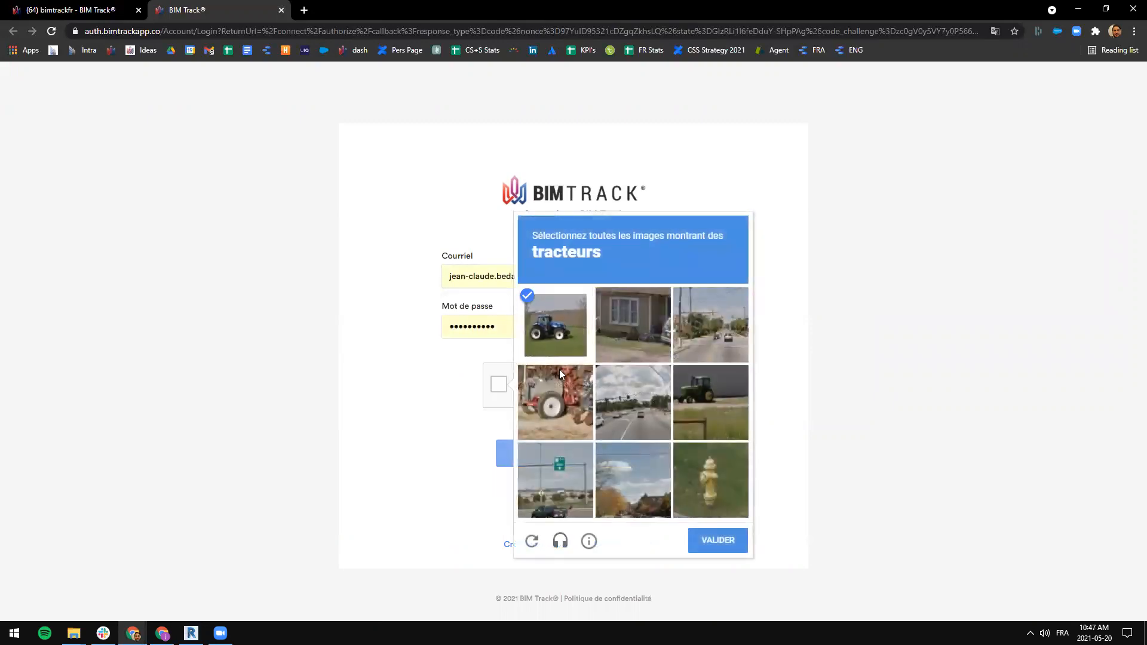
pyautogui.click(559, 382)
pyautogui.click(692, 391)
pyautogui.click(710, 540)
pyautogui.click(606, 455)
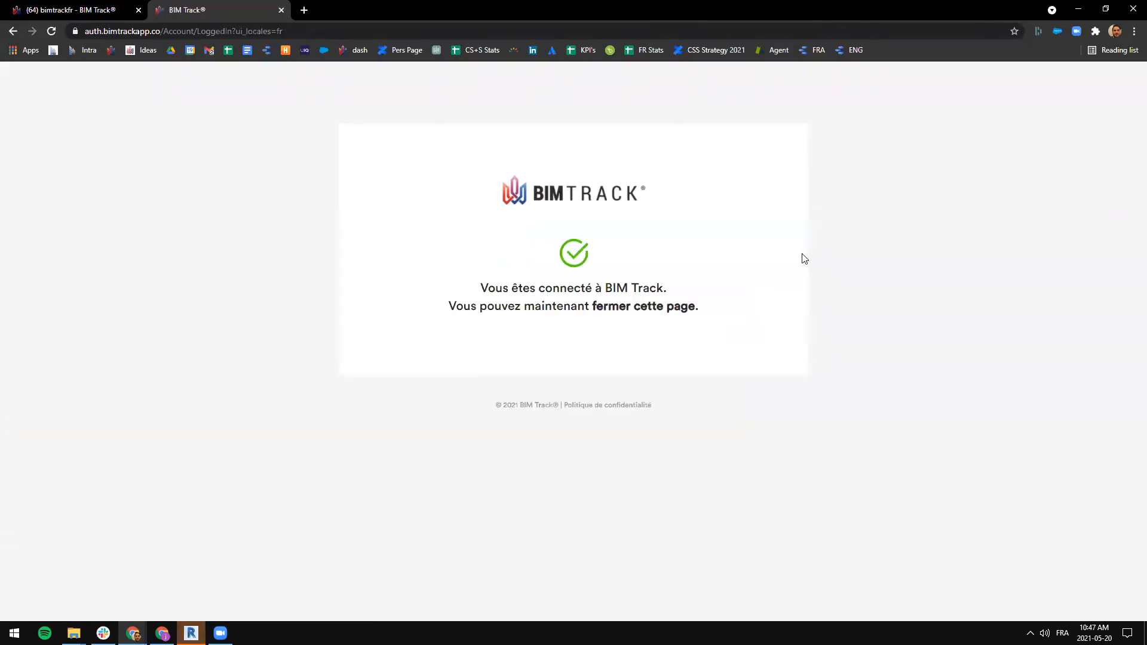
pyautogui.click(281, 9)
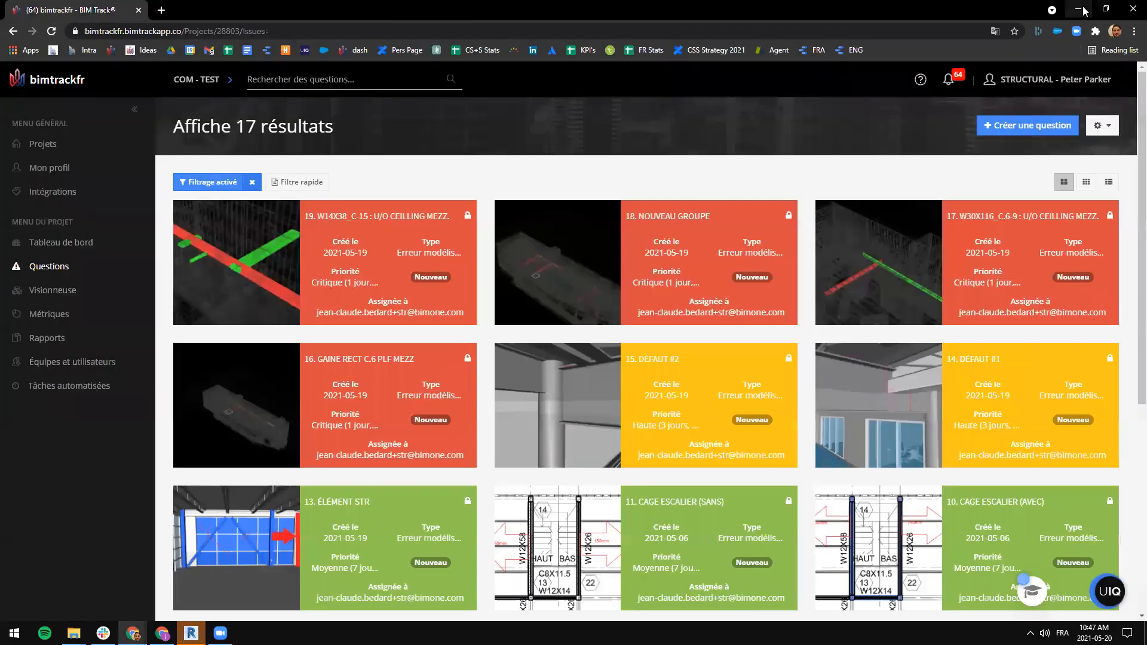
pyautogui.click(1080, 7)
# Step: Select the bimtrackfr hub and the COM - TEST project in the BIM Track add-in
pyautogui.scroll(-2, 507, 287)
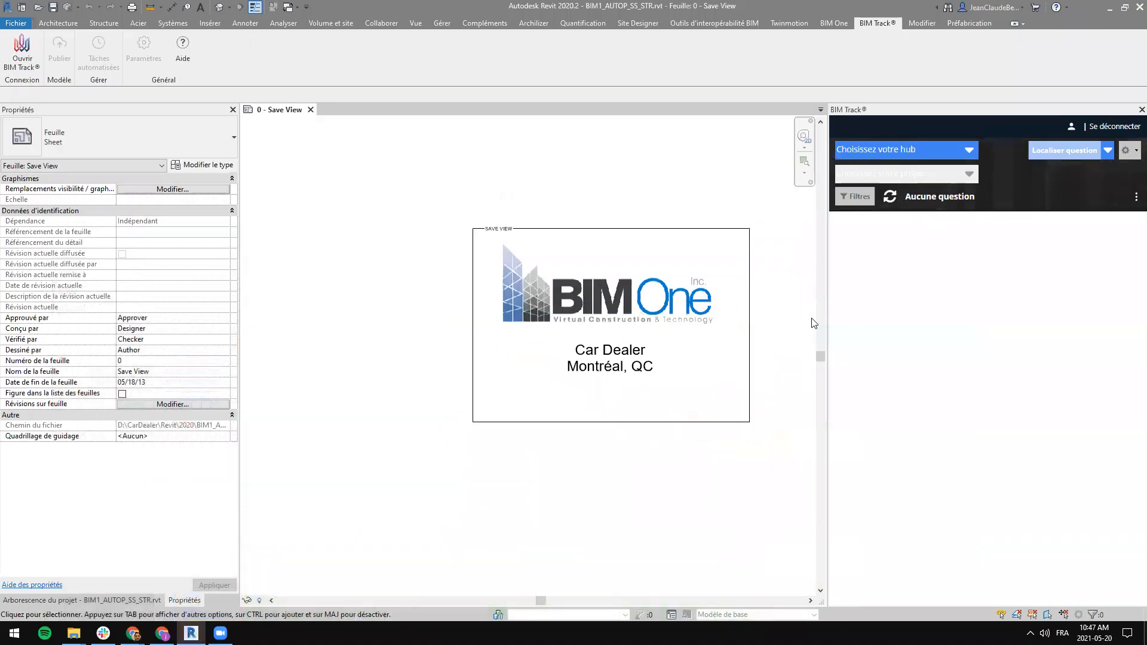
pyautogui.moveTo(633, 292); pyautogui.dragTo(594, 295, button='middle')
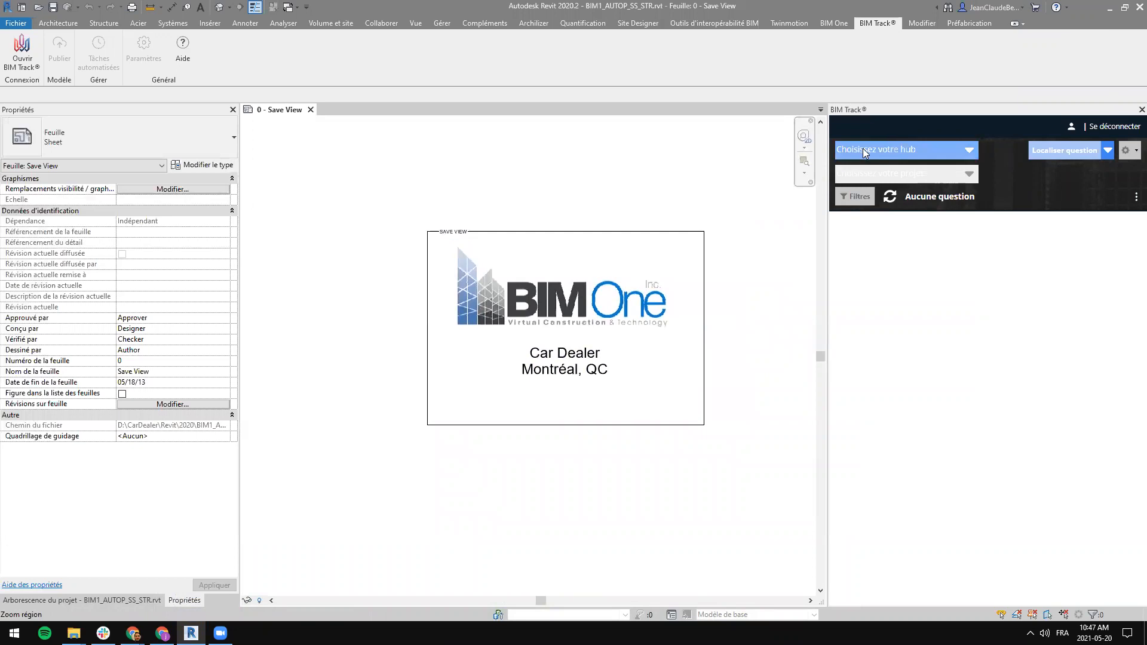
pyautogui.click(888, 144)
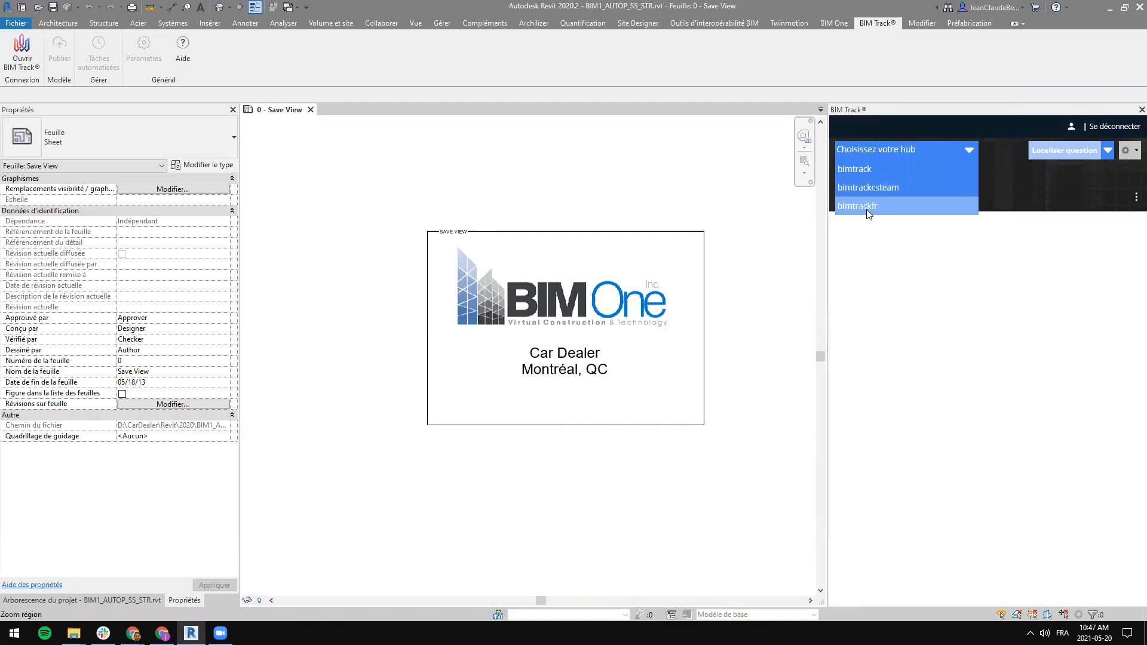
pyautogui.click(853, 205)
pyautogui.click(940, 173)
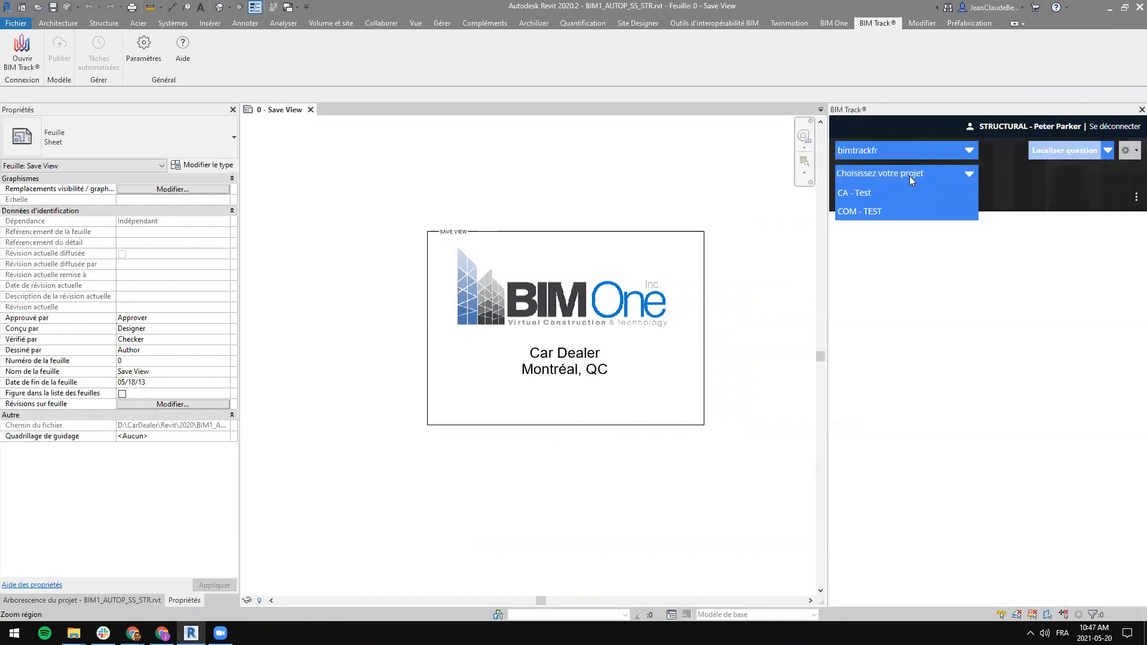
pyautogui.click(866, 215)
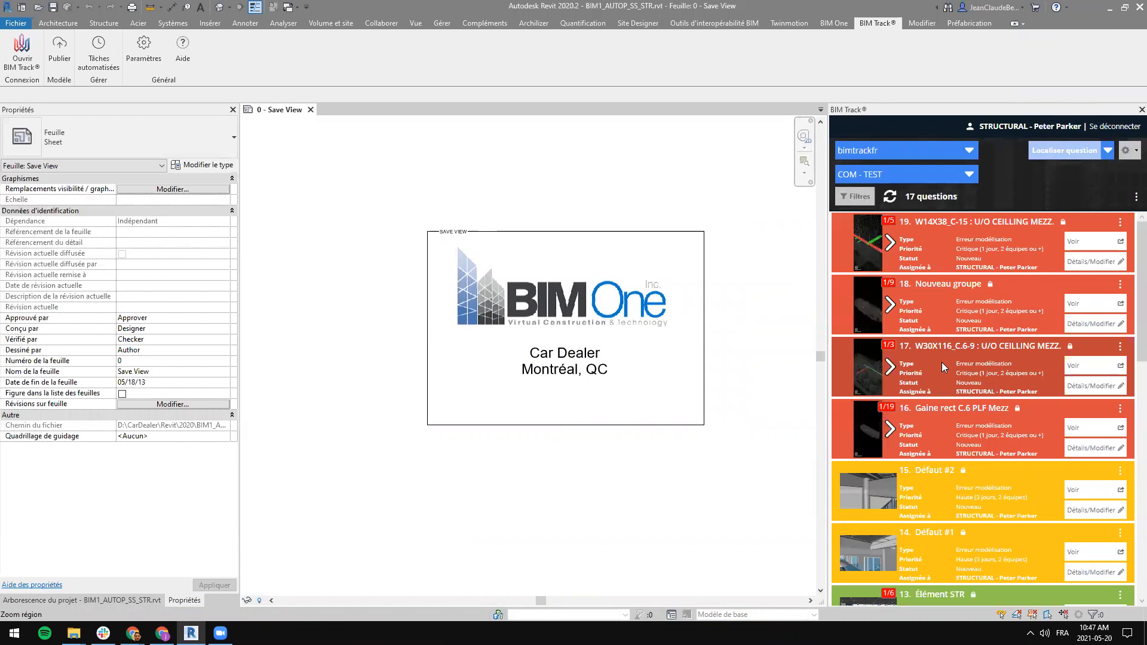
# Step: Look through the project's question list and show question 19, W14X38_C-15, in a Revit 3D view
pyautogui.scroll(-11, 941, 363)
pyautogui.scroll(11, 922, 394)
pyautogui.click(1092, 241)
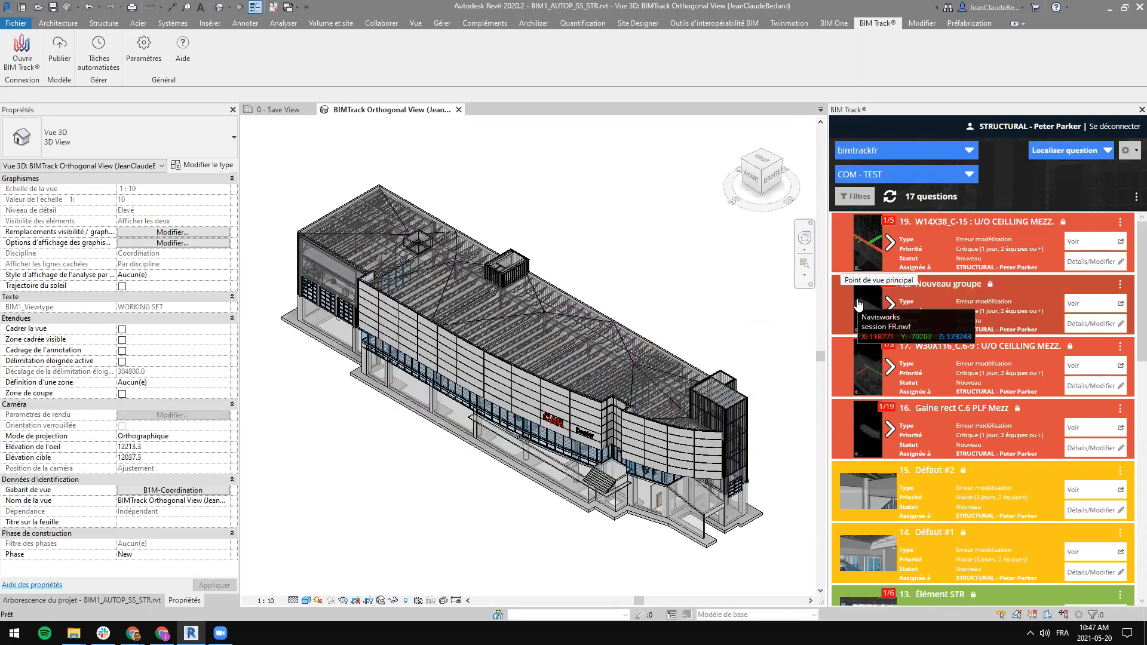
# Step: Examine the enlarged image of question 19 and compare it with the building in the 3D view
pyautogui.click(860, 238)
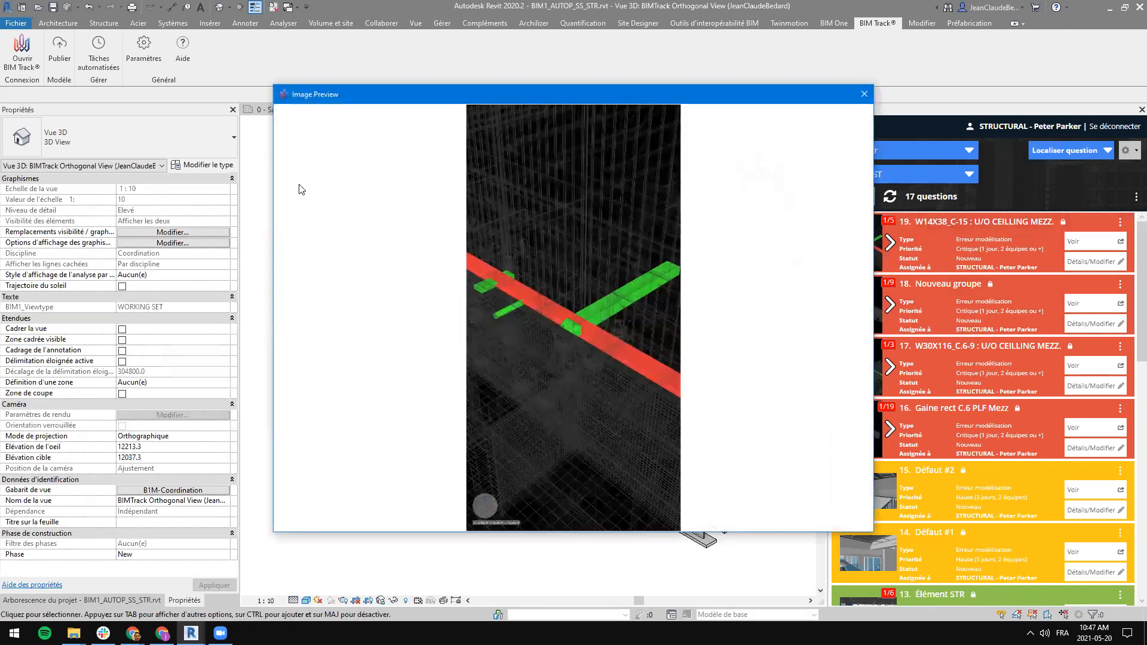
pyautogui.click(864, 94)
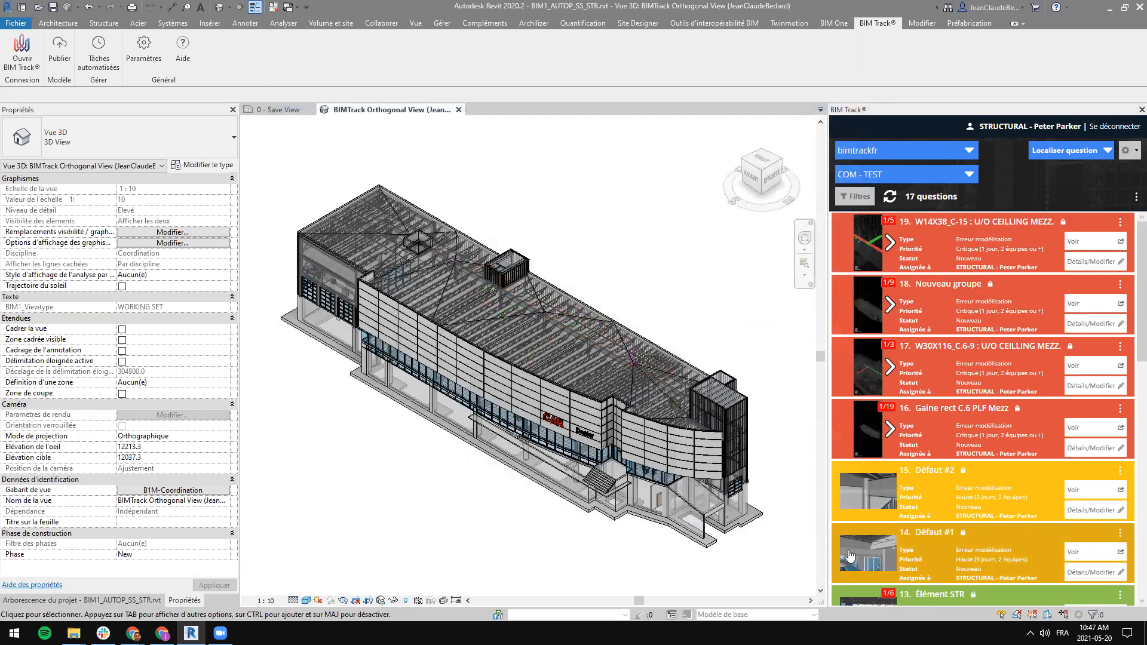
pyautogui.click(859, 253)
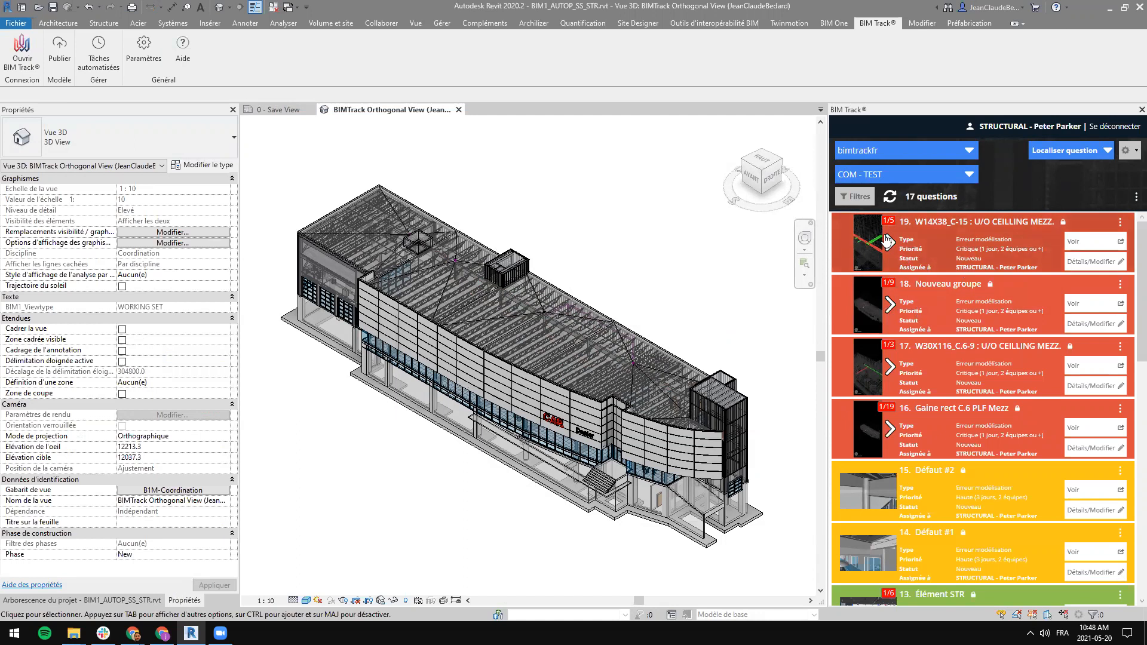
pyautogui.click(864, 245)
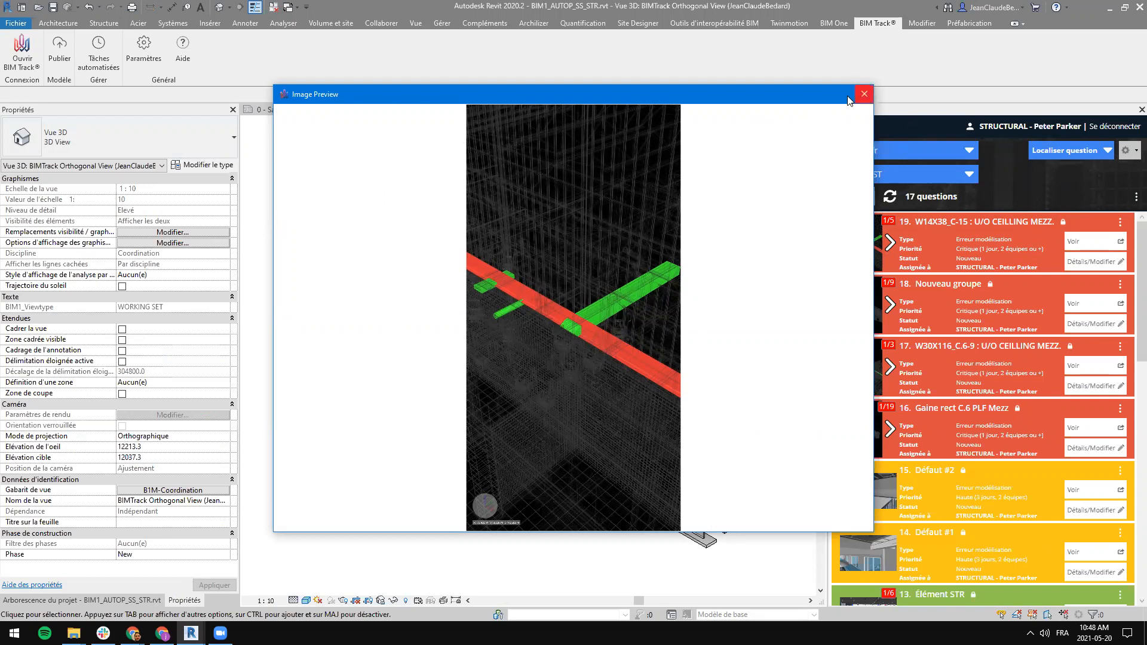
pyautogui.click(863, 94)
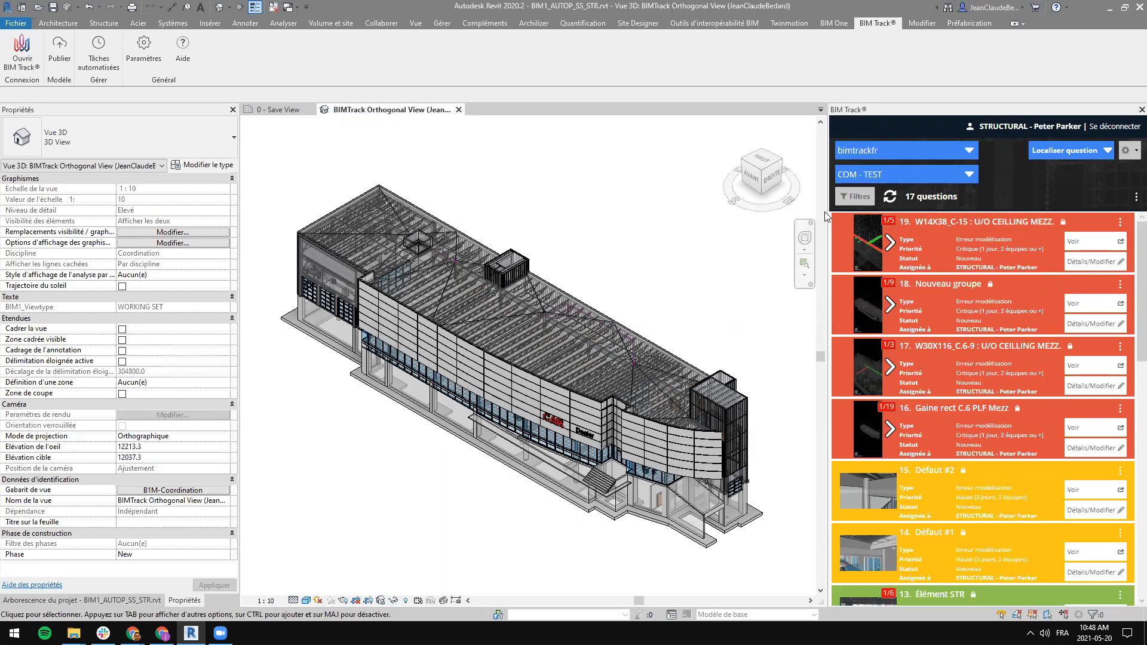
pyautogui.click(861, 251)
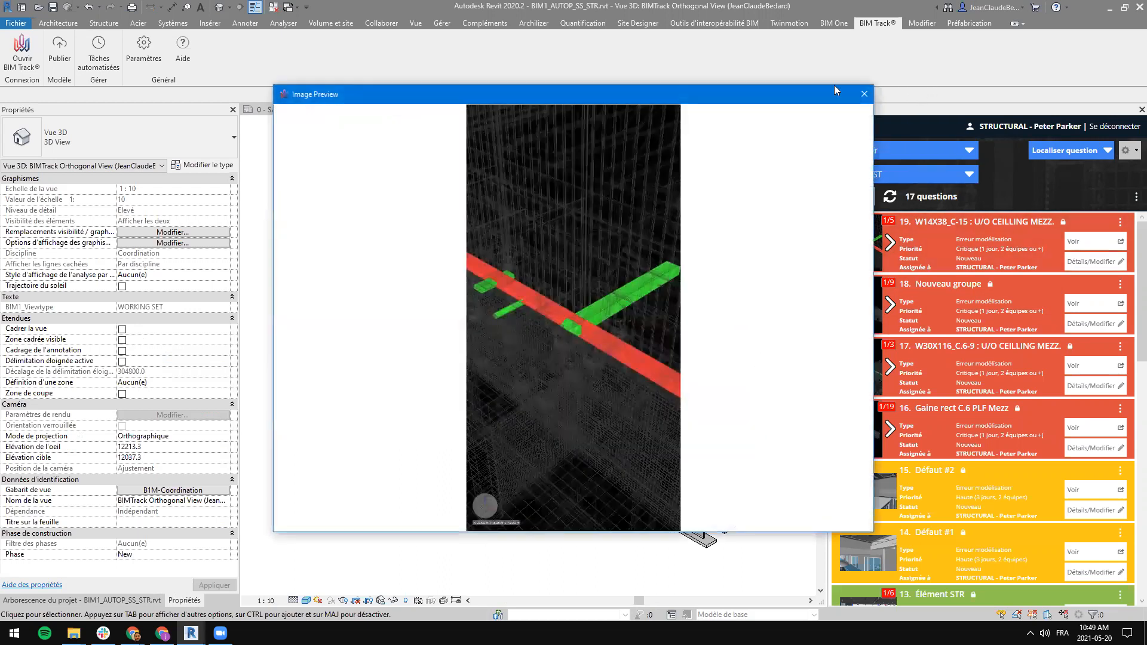
pyautogui.click(864, 95)
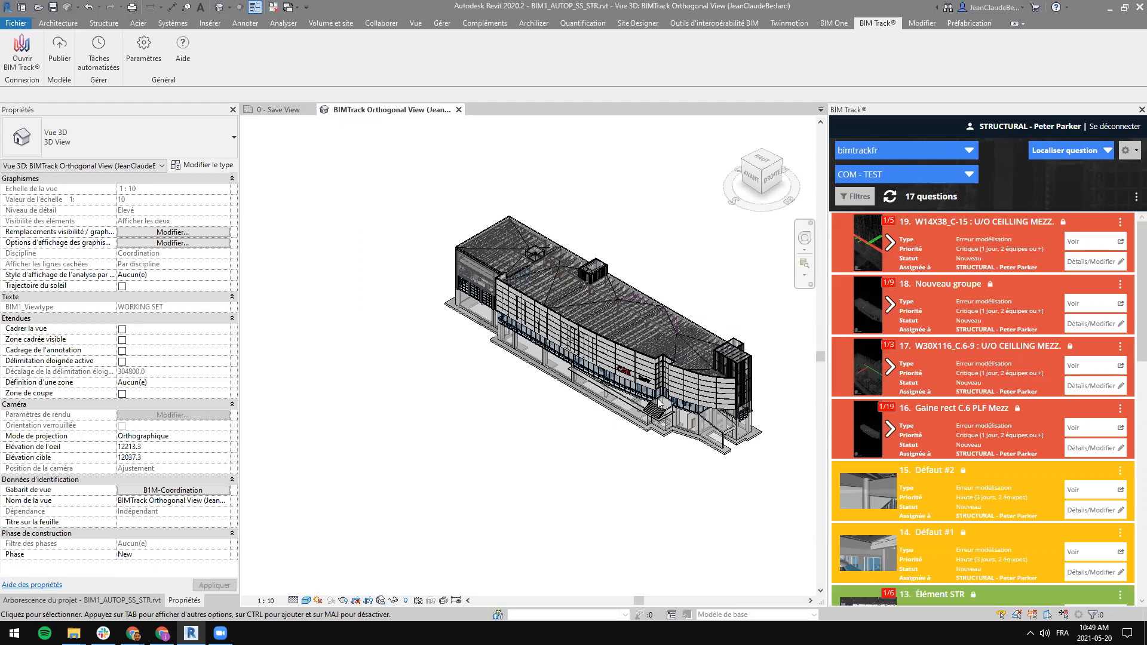
pyautogui.scroll(-2, 583, 333)
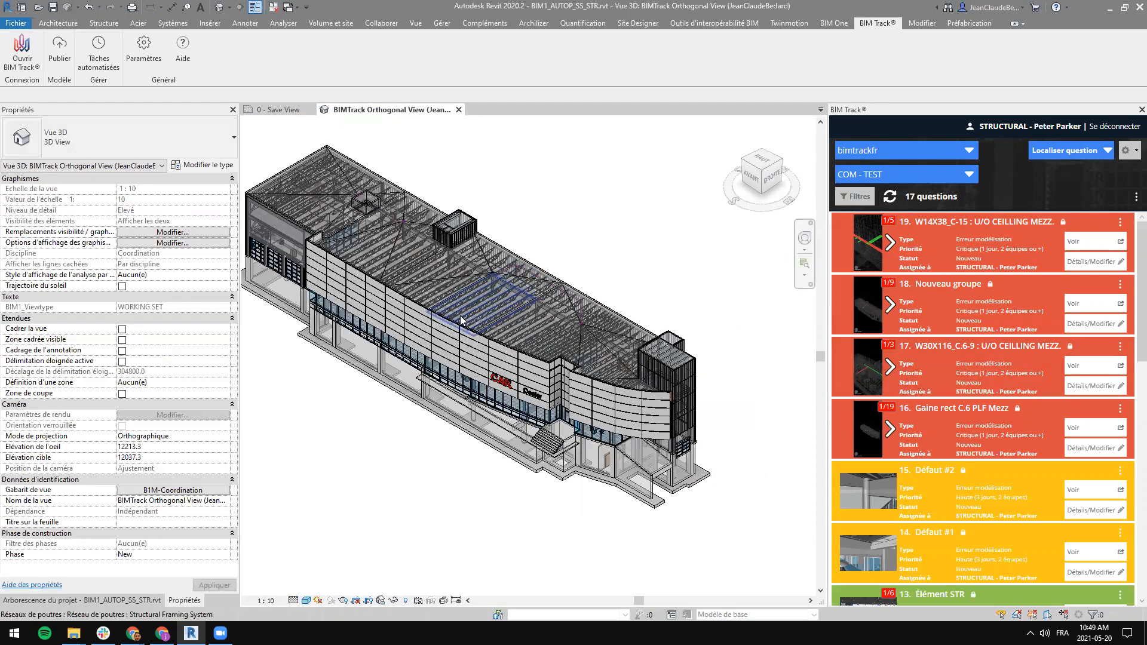
pyautogui.scroll(-1, 457, 355)
pyautogui.moveTo(456, 356); pyautogui.dragTo(506, 341, button='middle')
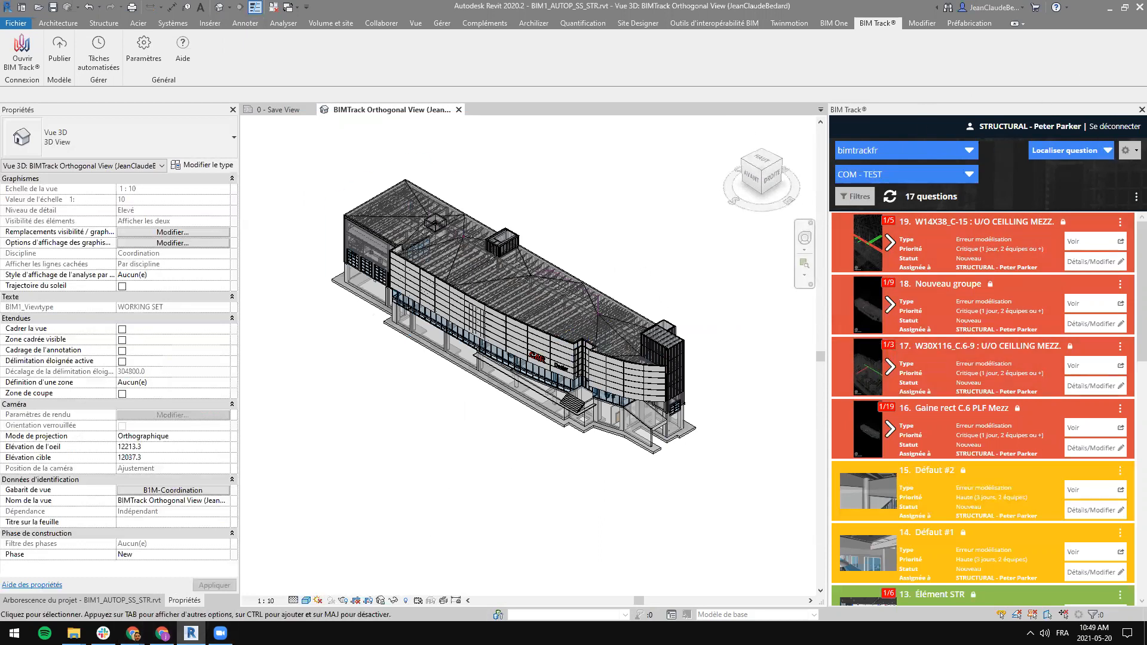
# Step: Launch Navisworks Manage 2019 alongside Revit and maximize its window
pyautogui.click(1108, 7)
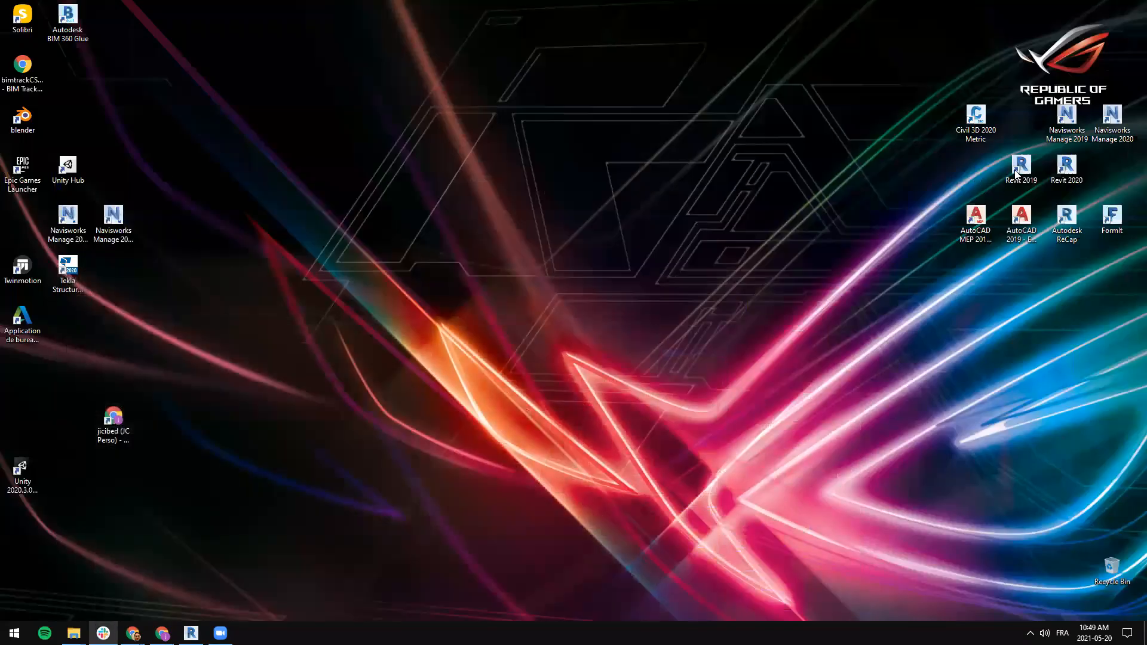
pyautogui.click(190, 632)
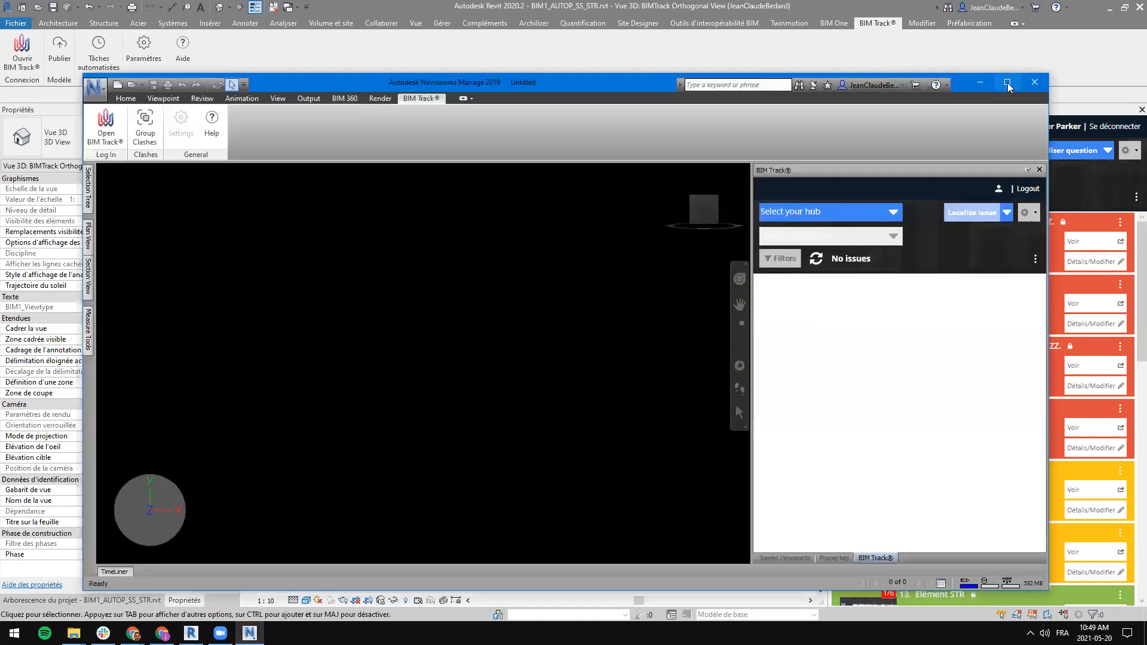
pyautogui.click(1007, 83)
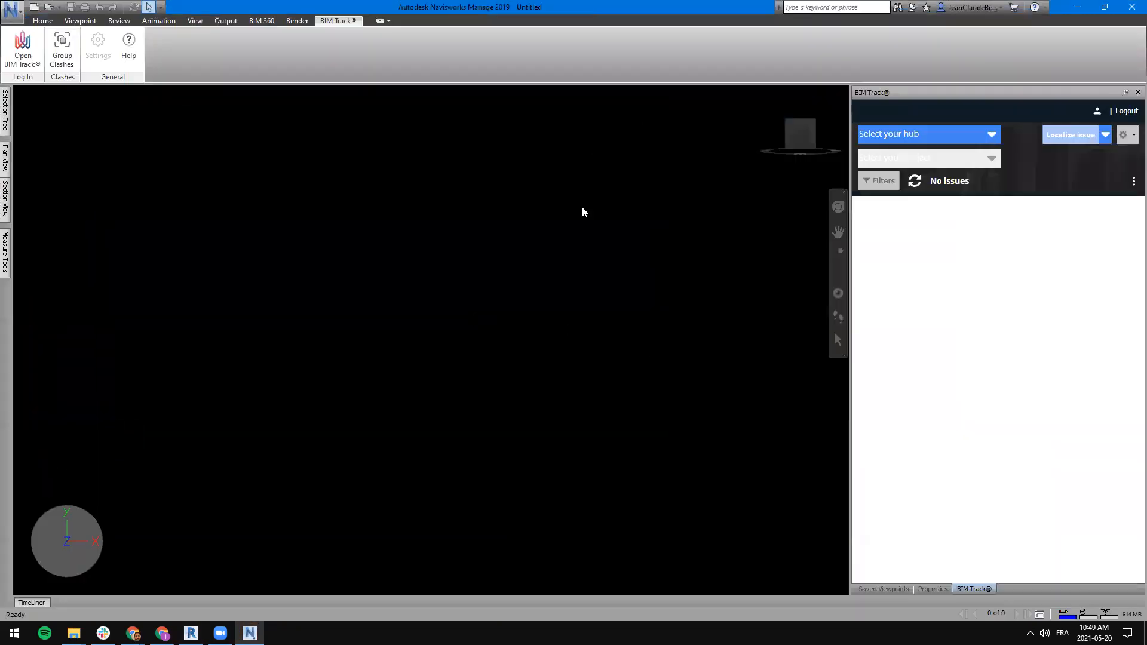
# Step: Open BIM1_AUTO_DEALER_2019.nwf from the 2019 subfolder of the CarDealer project's Navisworks folder
pyautogui.hotkey('ctrl', 'o')
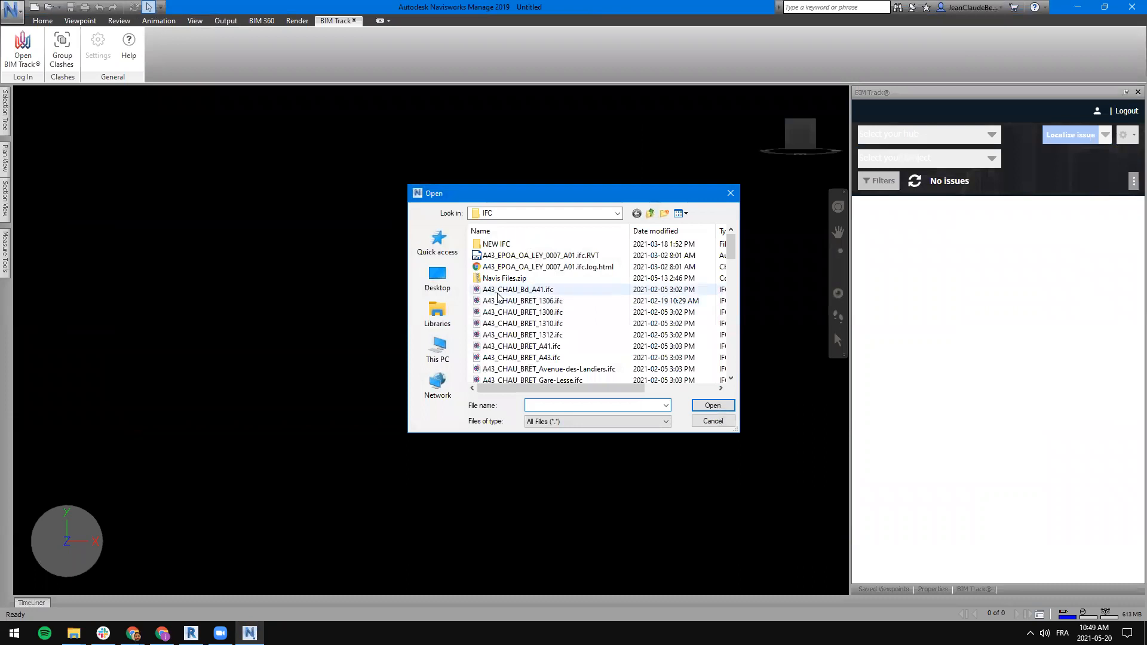
pyautogui.click(617, 213)
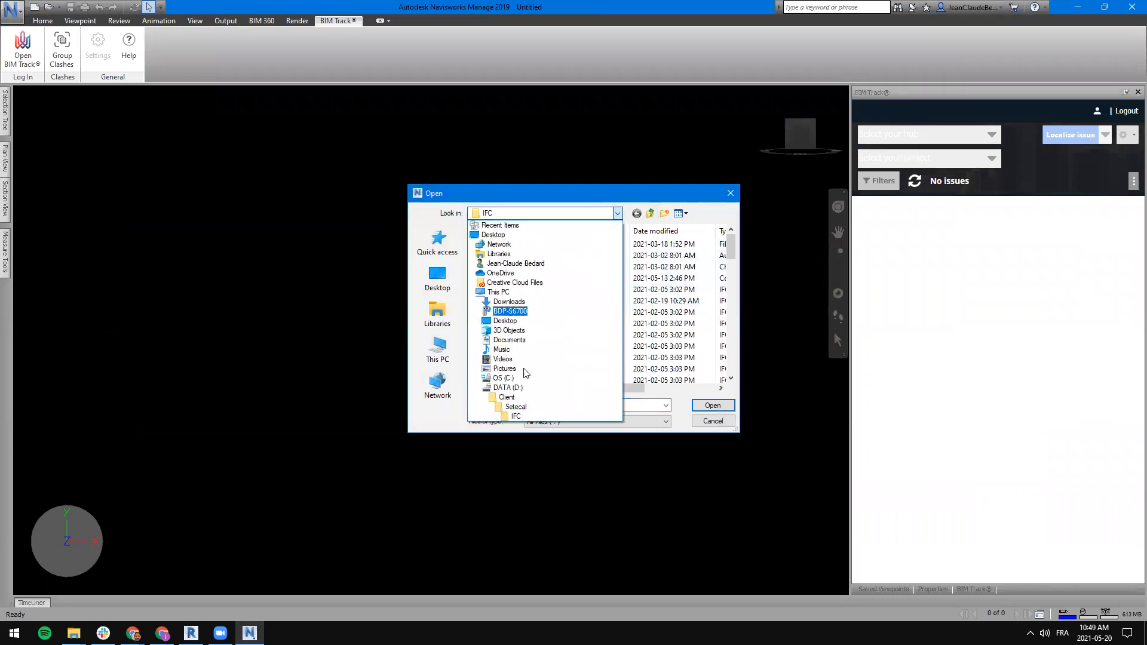
pyautogui.click(507, 396)
pyautogui.doubleClick(508, 270)
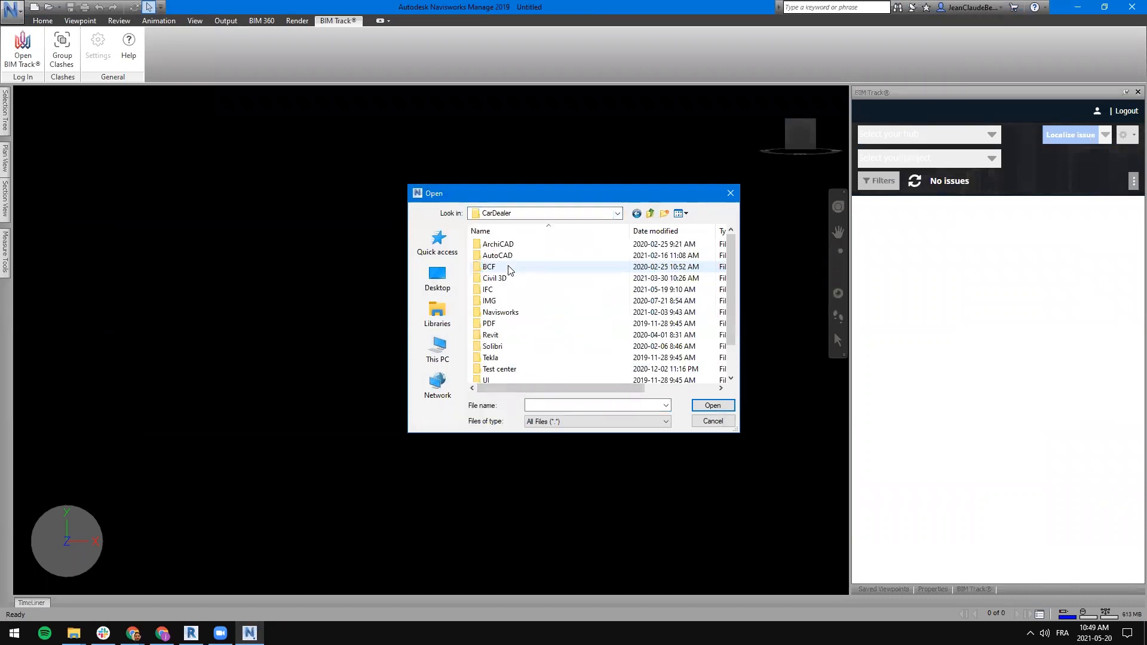
pyautogui.scroll(-1, 513, 330)
pyautogui.scroll(1, 509, 328)
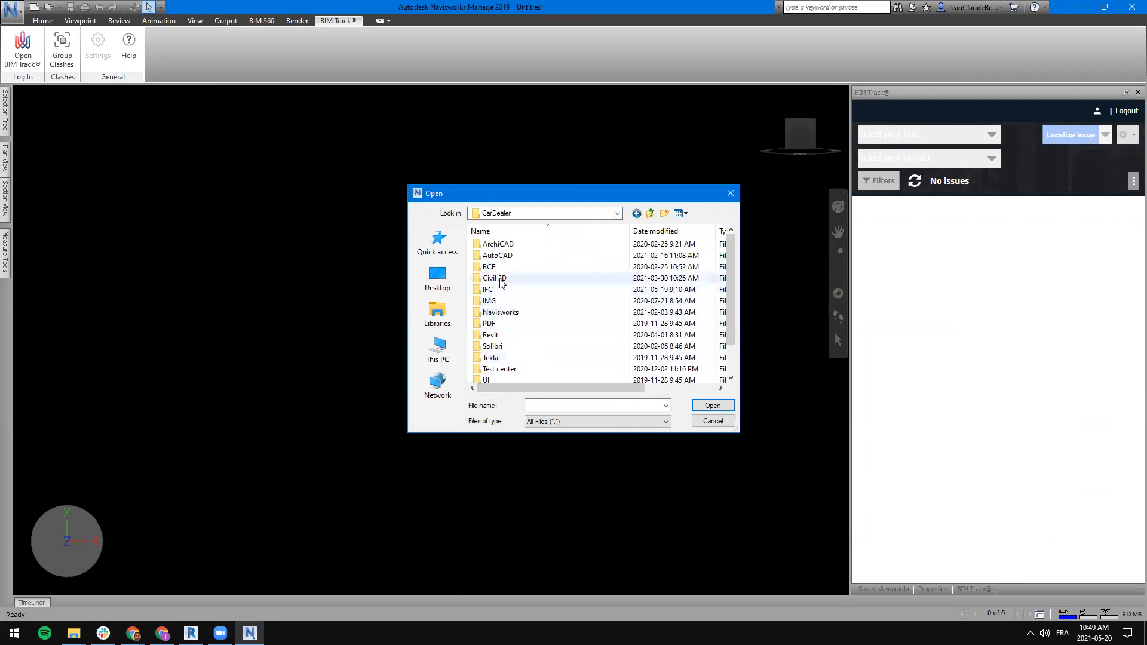
pyautogui.doubleClick(500, 312)
pyautogui.doubleClick(493, 245)
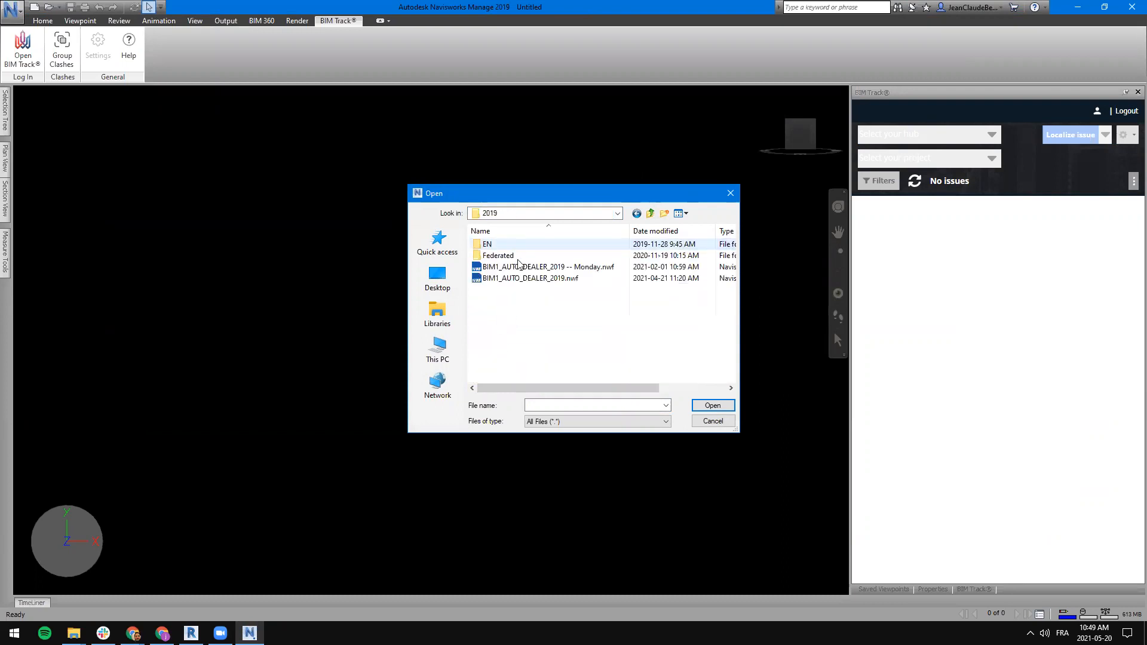
pyautogui.click(545, 277)
pyautogui.click(713, 405)
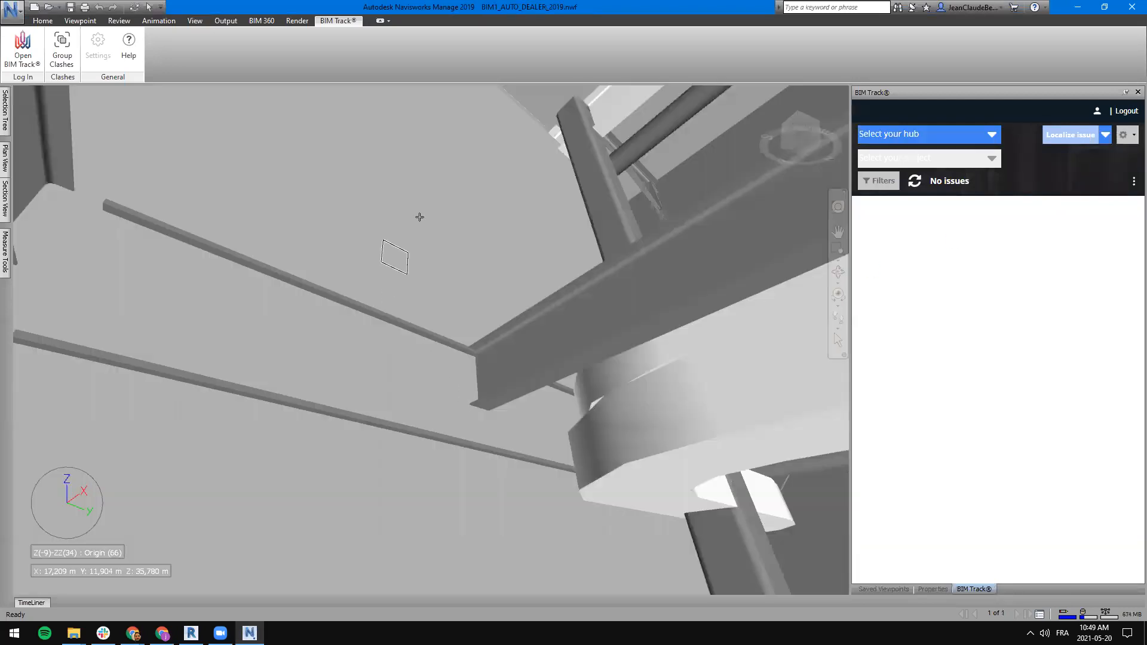
# Step: Select the bimtrackfr hub and the COM - TEST project in the BIM Track add-in for Navisworks
pyautogui.scroll(-10, 522, 367)
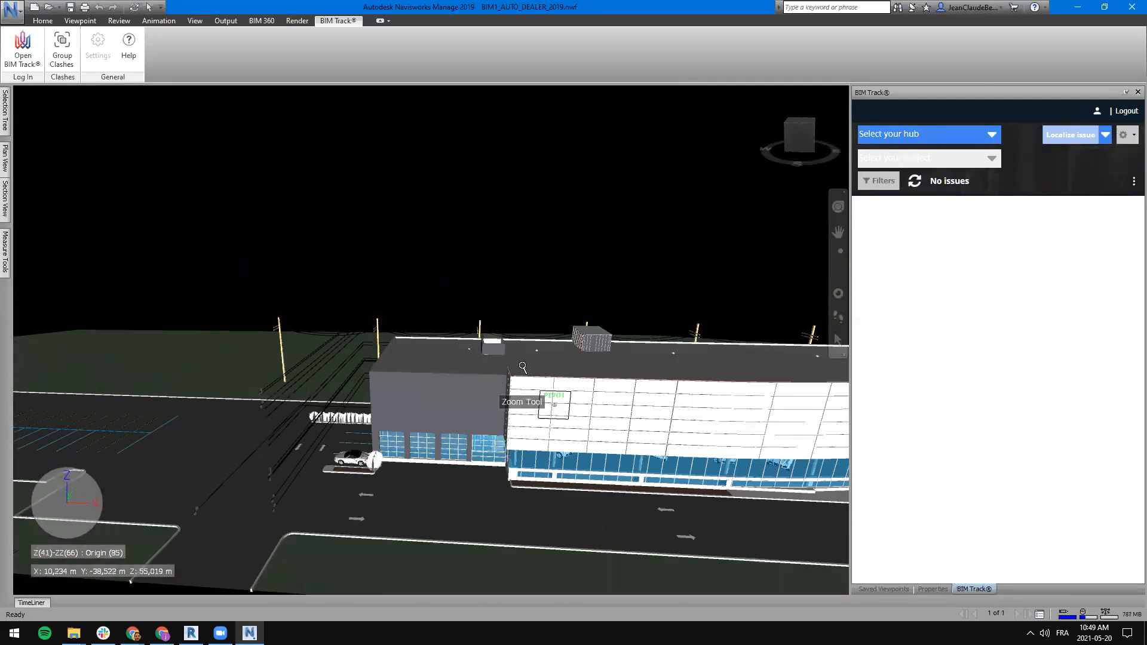
pyautogui.scroll(-3, 523, 366)
pyautogui.moveTo(705, 408); pyautogui.dragTo(558, 414, button='middle')
pyautogui.scroll(1, 557, 414)
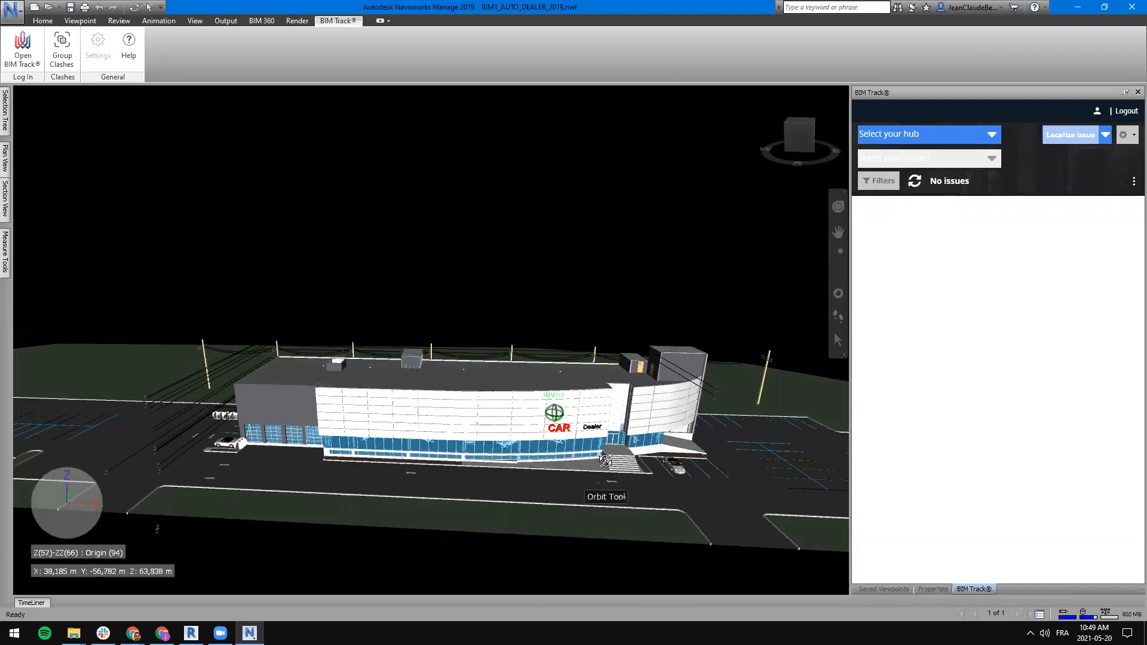
pyautogui.click(939, 135)
pyautogui.click(890, 189)
pyautogui.click(924, 159)
pyautogui.click(916, 195)
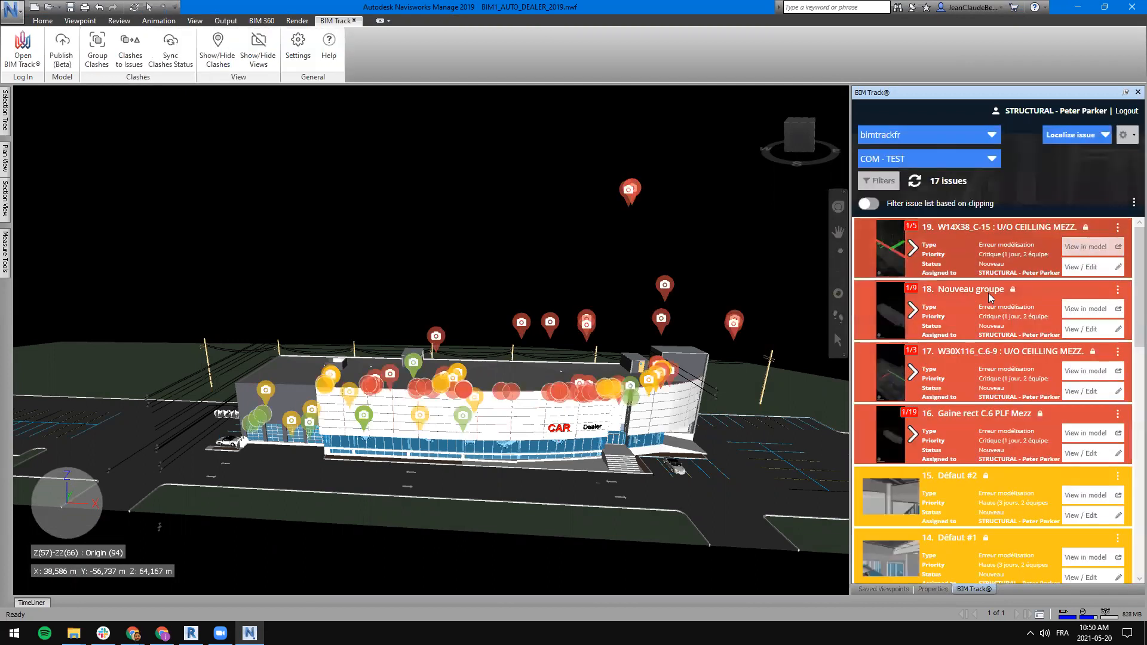
# Step: Show issue 19, W14X38_C-15, in the Navisworks model and hide the clash and view pins
pyautogui.click(1085, 247)
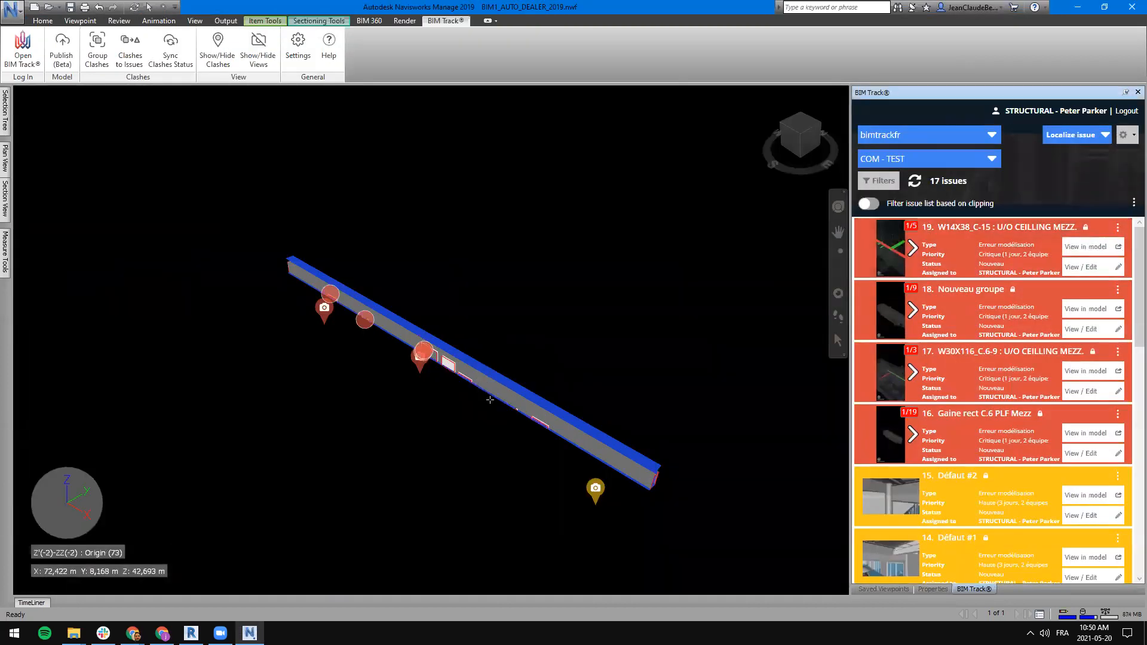
pyautogui.keyDown('shift'); pyautogui.moveTo(509, 394); pyautogui.dragTo(463, 391, button='middle'); pyautogui.keyUp('shift')
pyautogui.click(1133, 203)
pyautogui.click(1069, 234)
pyautogui.click(1133, 203)
pyautogui.click(1069, 264)
pyautogui.keyDown('shift'); pyautogui.moveTo(465, 380); pyautogui.dragTo(579, 364, button='middle'); pyautogui.keyUp('shift')
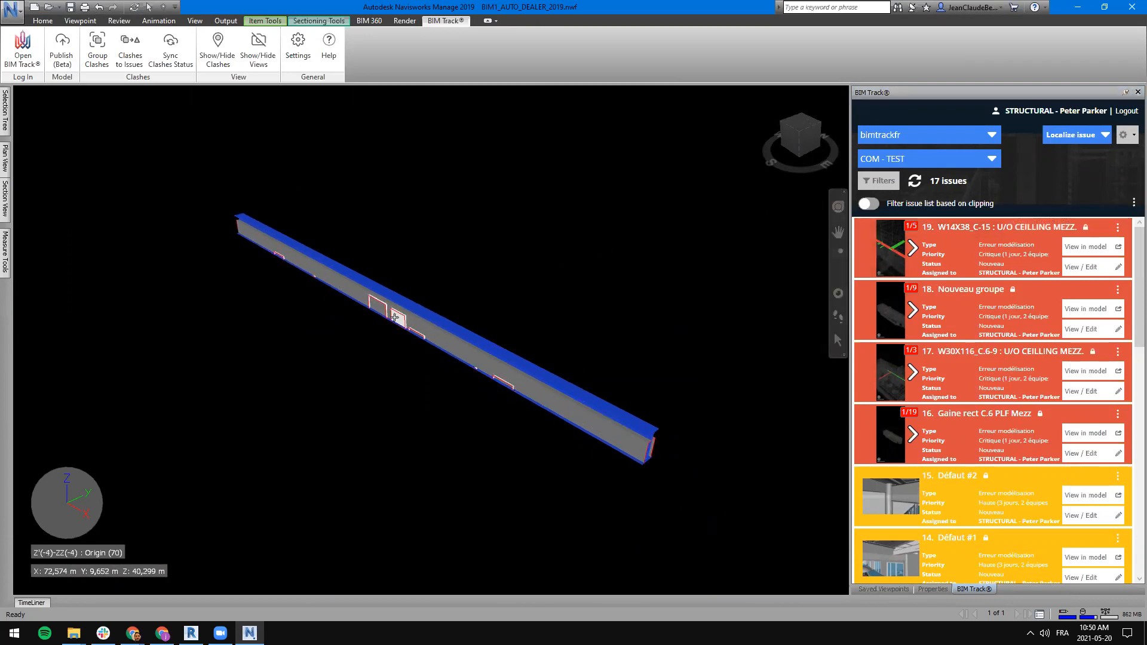
# Step: Check the image of issue 19 and scale up the section box around its beam to include the surrounding pipes, ducts and joists
pyautogui.click(890, 247)
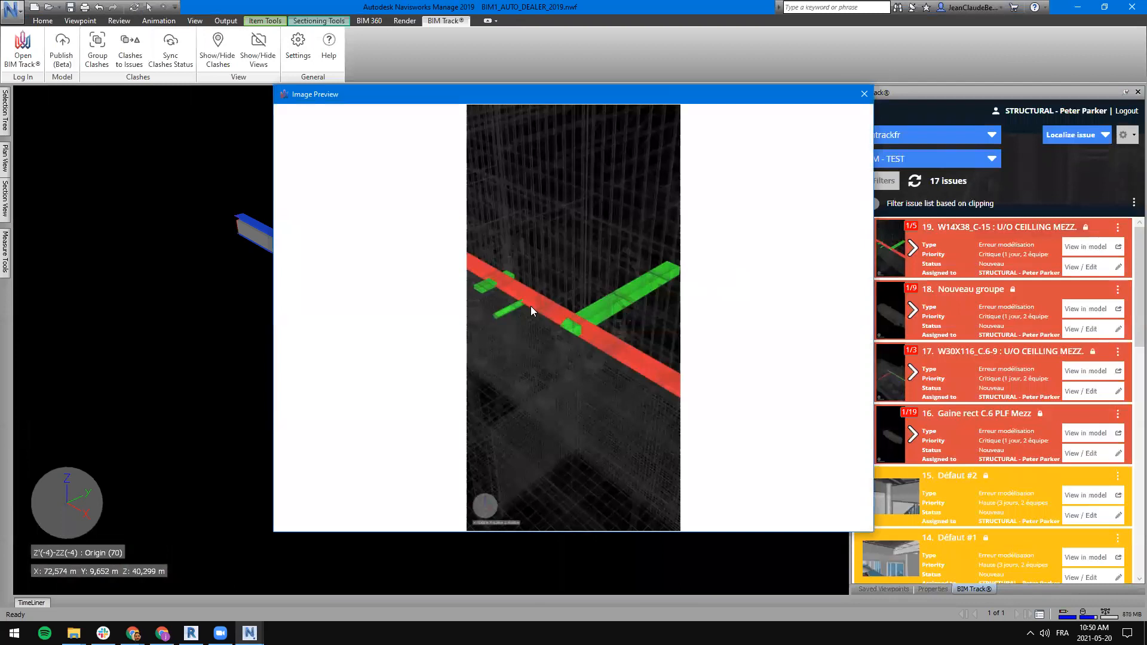
pyautogui.click(863, 94)
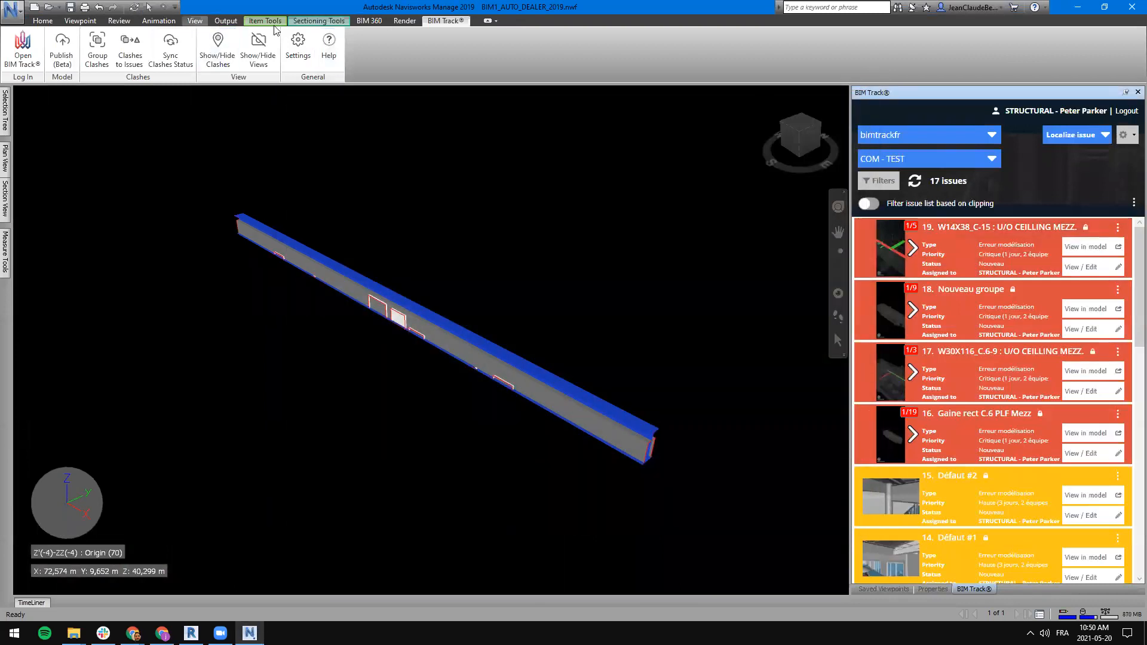
pyautogui.click(319, 20)
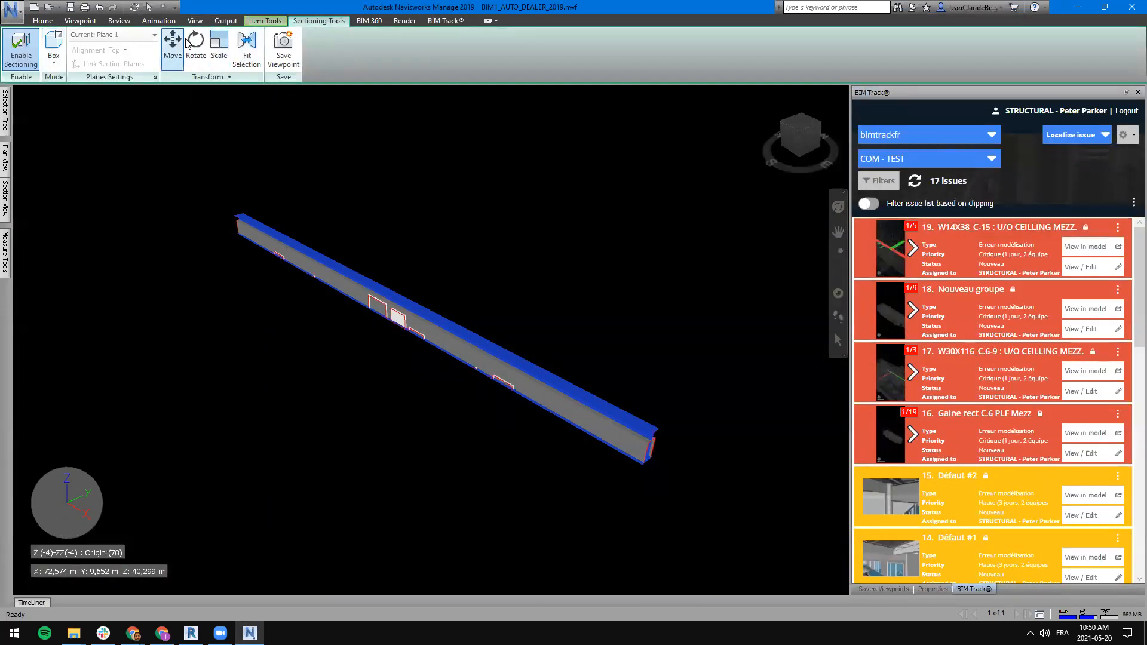
pyautogui.click(218, 44)
pyautogui.moveTo(418, 286); pyautogui.dragTo(624, 221)
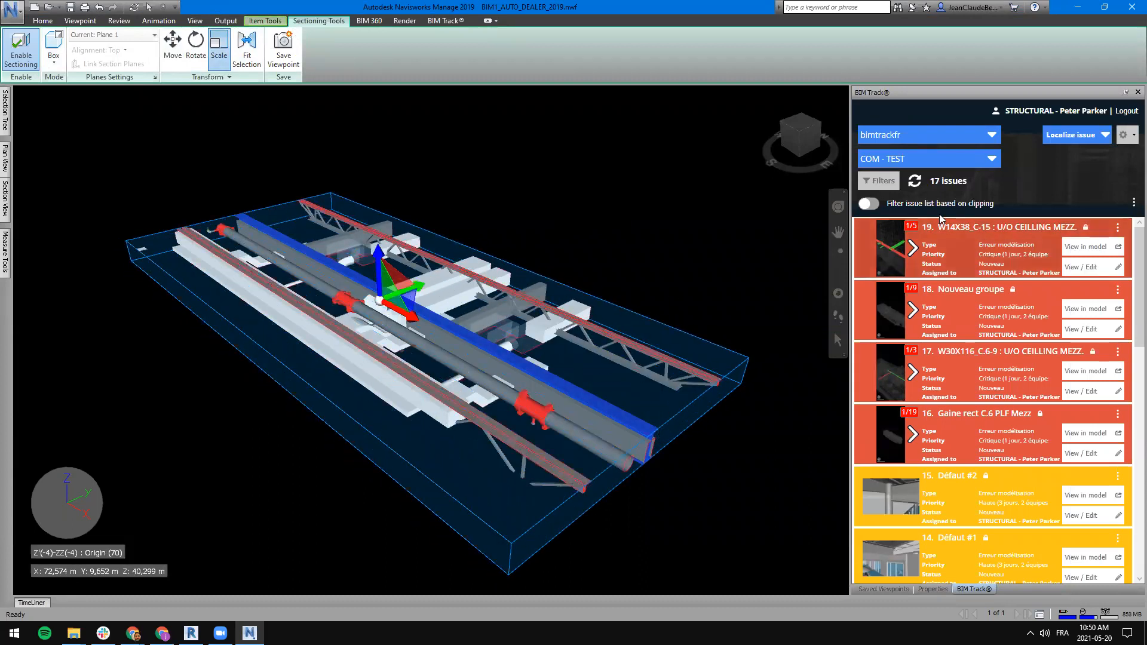
pyautogui.click(527, 211)
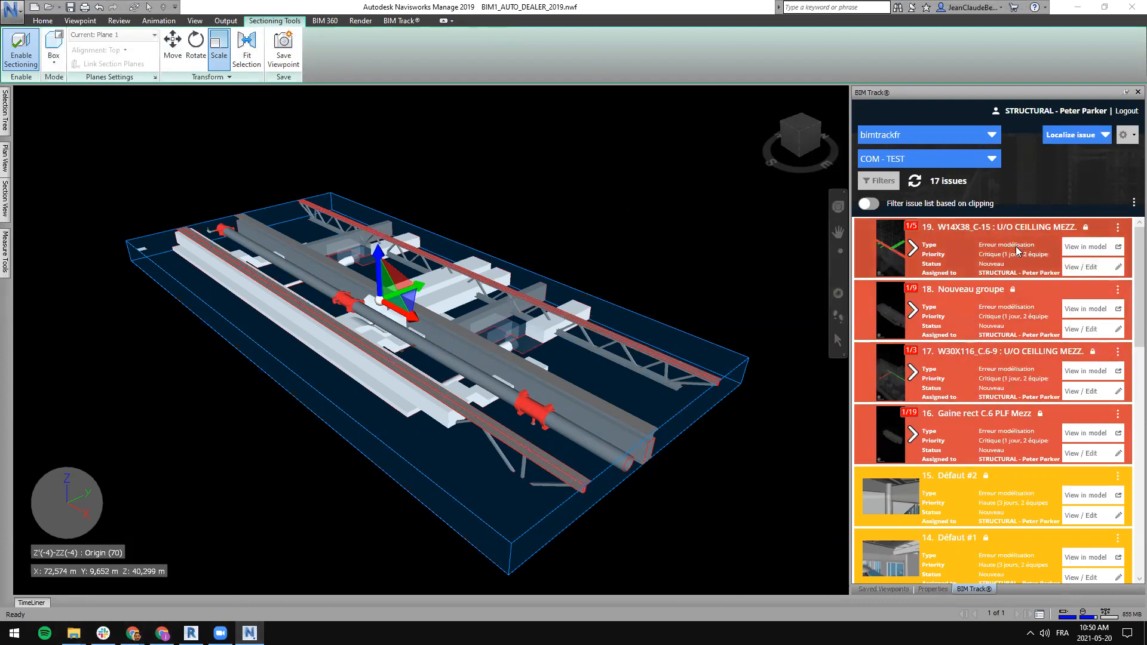
# Step: Add a viewpoint from the current view to issue 19 and check its enlarged image
pyautogui.rightClick(971, 248)
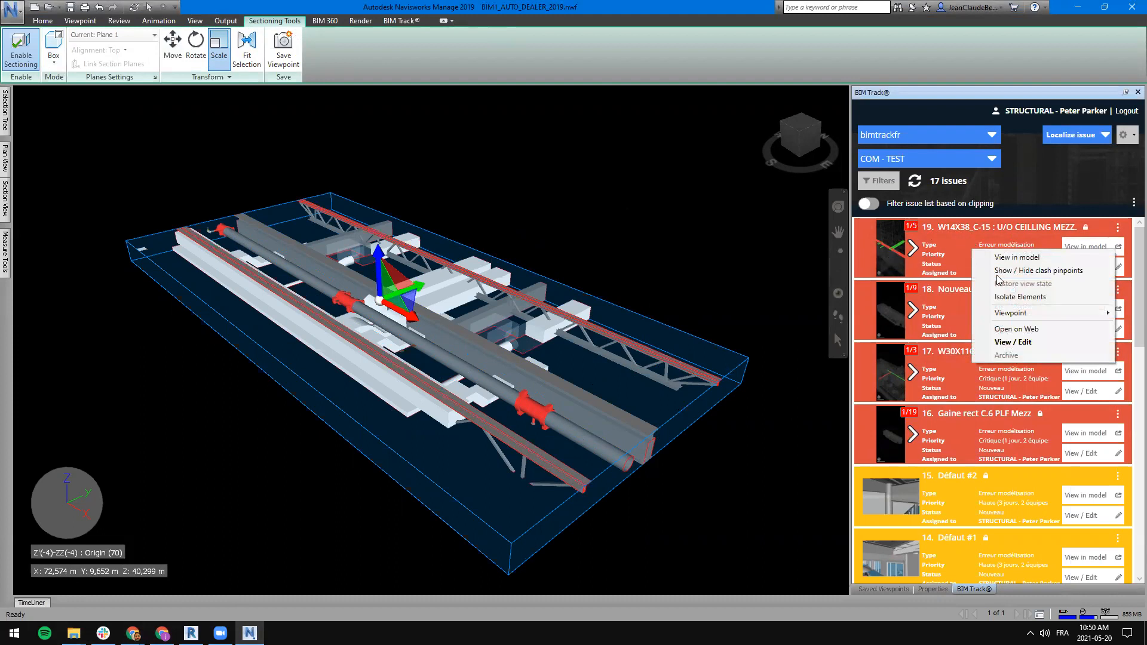
pyautogui.moveTo(1055, 314)
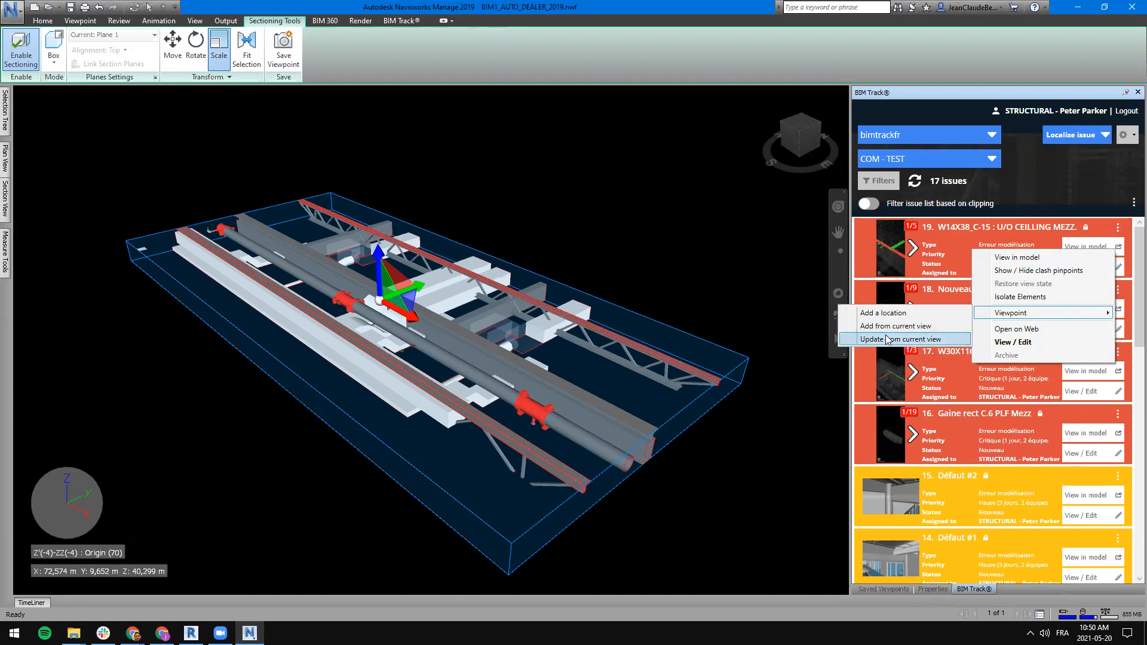
pyautogui.click(888, 327)
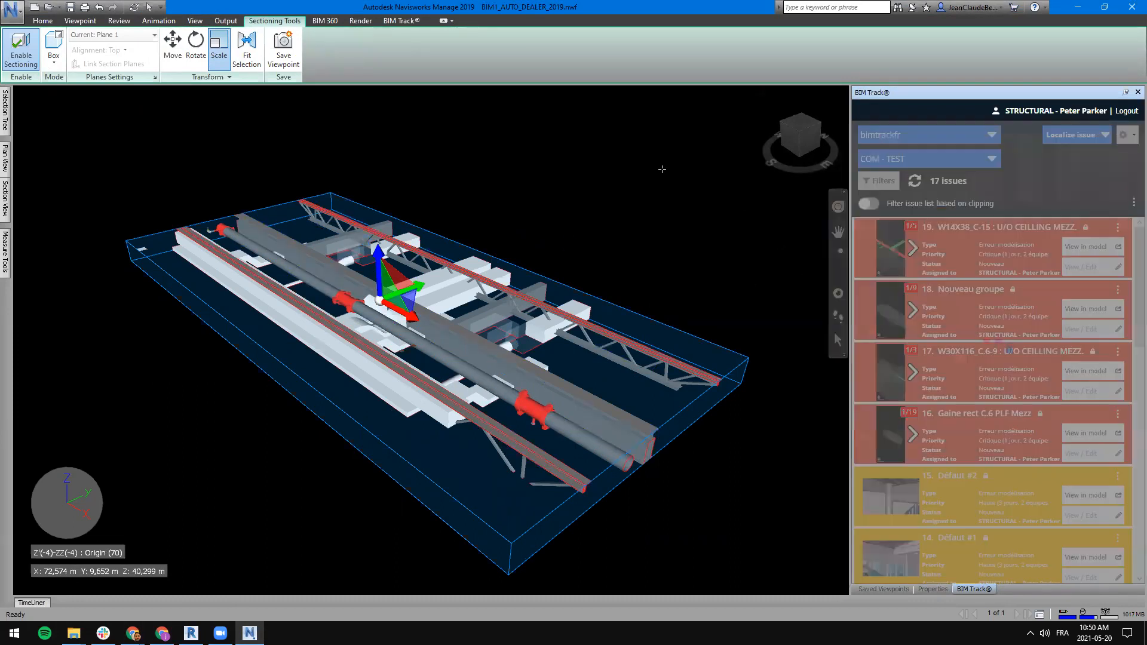
pyautogui.click(882, 246)
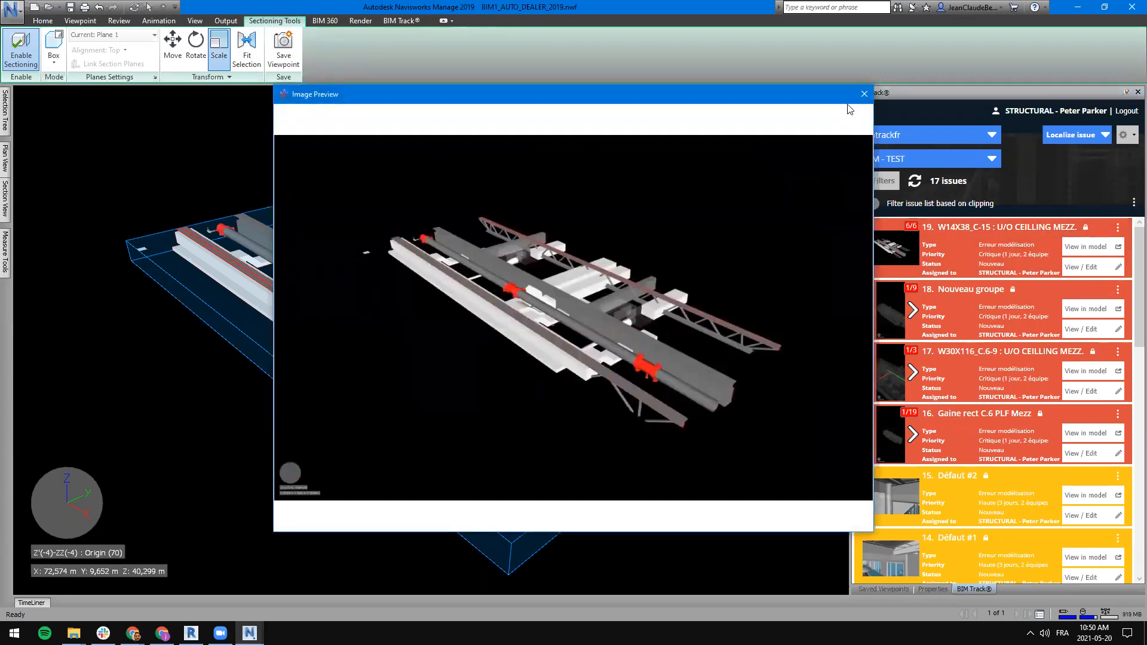
pyautogui.click(863, 94)
# Step: Switch to Revit, refresh the BIM Track question list and browse question 19 to its sixth viewpoint
pyautogui.click(191, 633)
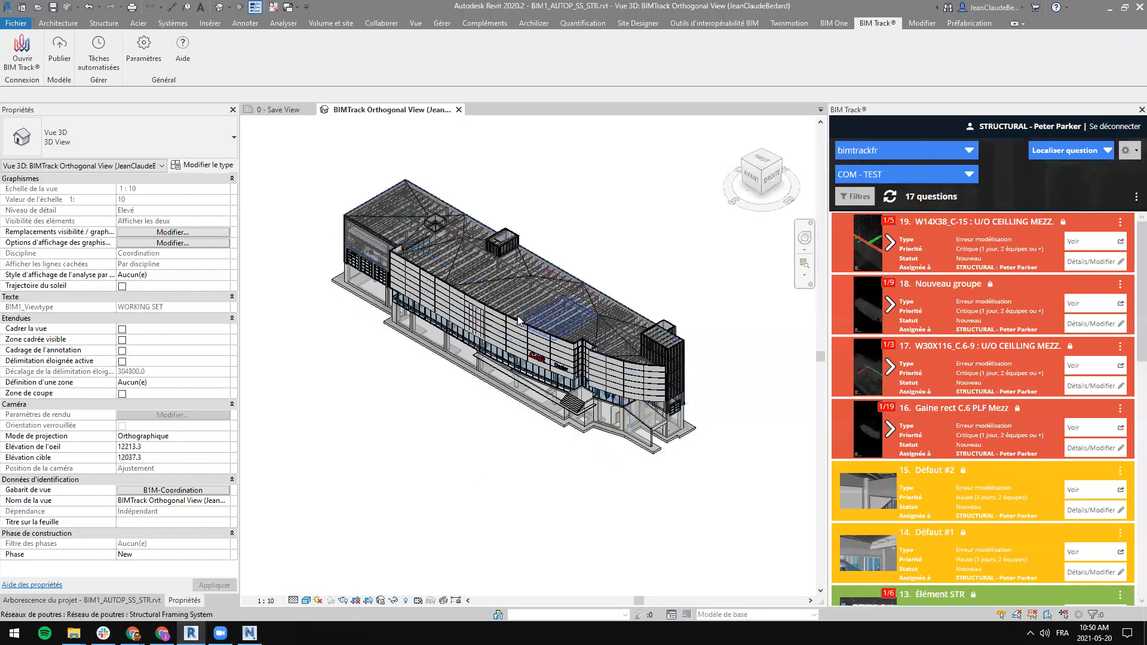
pyautogui.click(890, 196)
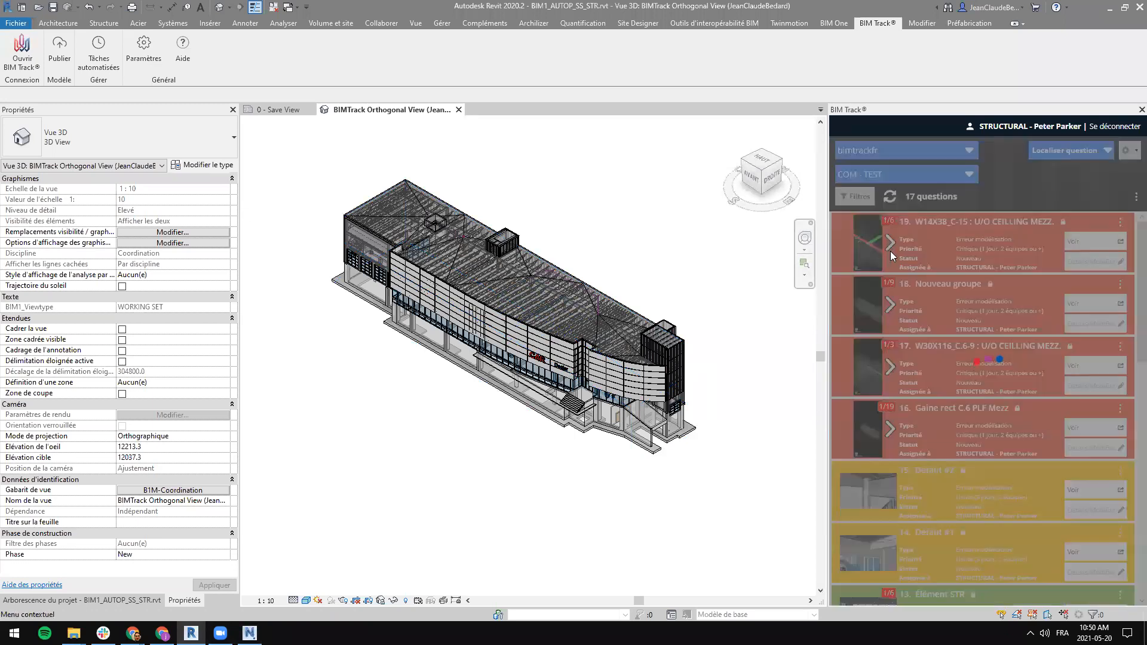
pyautogui.click(890, 244)
pyautogui.click(889, 244)
pyautogui.click(890, 244)
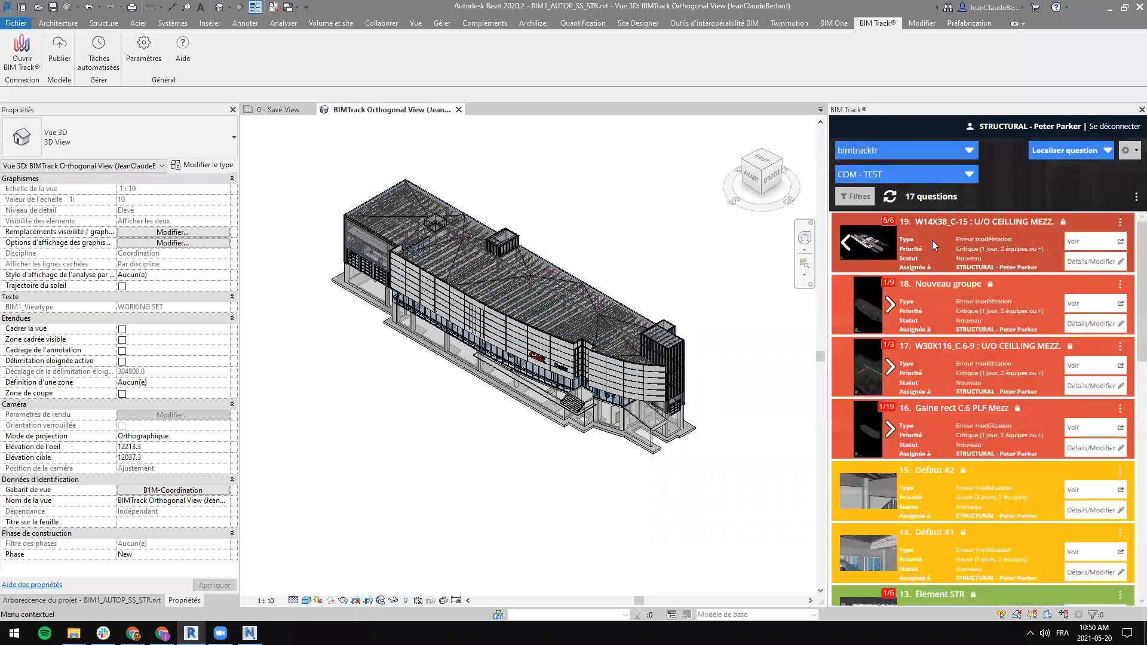
# Step: Show the sixth viewpoint of question 19 in the Revit 3D view and examine the sectioned beam with its surrounding elements
pyautogui.click(1102, 246)
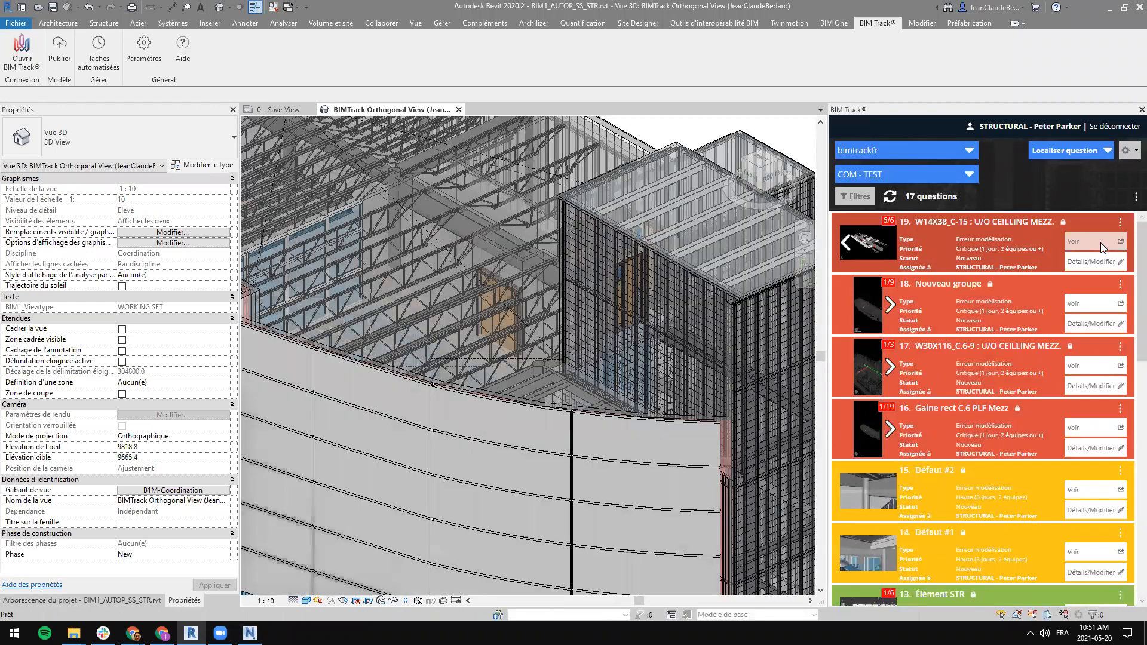
pyautogui.scroll(3, 612, 352)
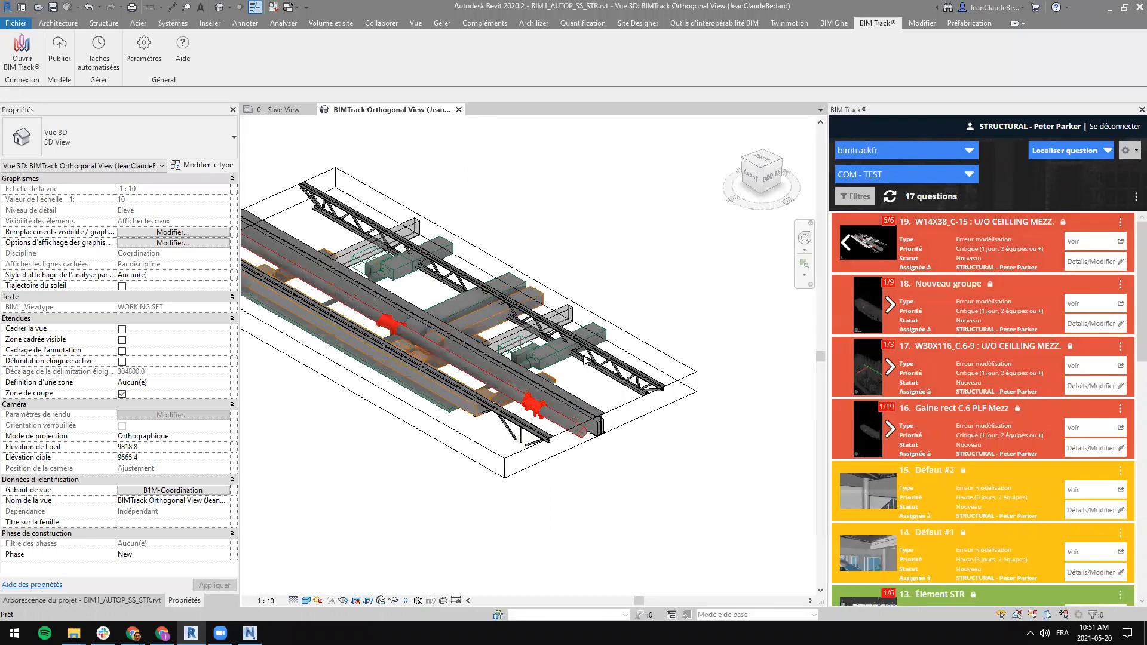
pyautogui.moveTo(559, 408); pyautogui.dragTo(671, 457, button='middle')
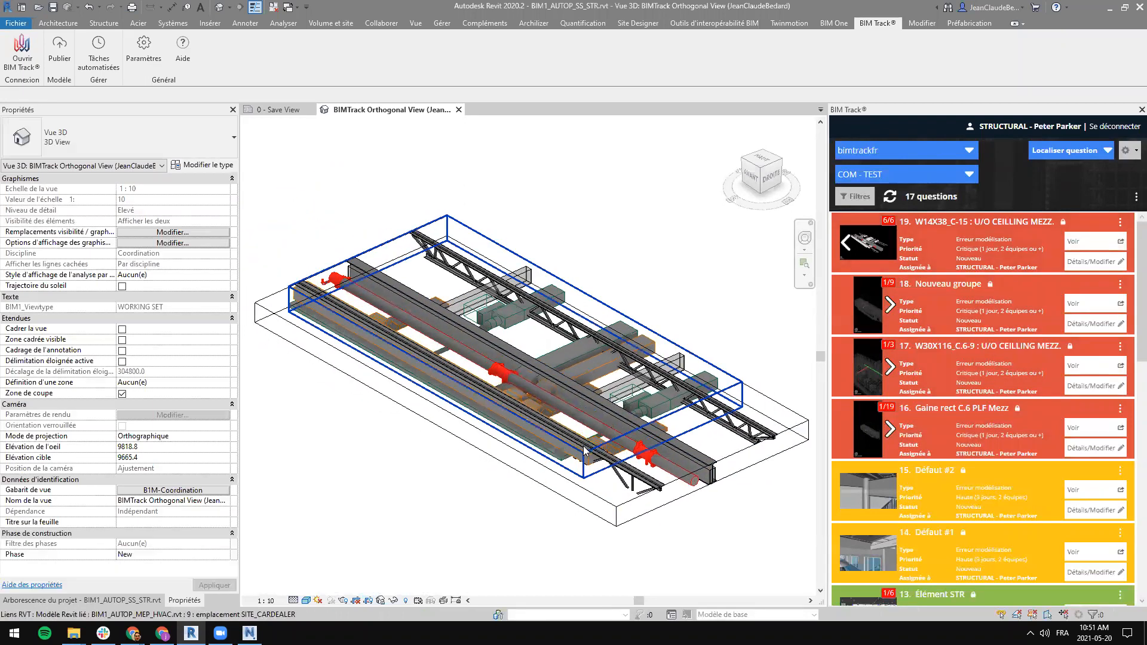
pyautogui.keyDown('shift'); pyautogui.moveTo(472, 442); pyautogui.dragTo(491, 421, button='middle'); pyautogui.keyUp('shift')
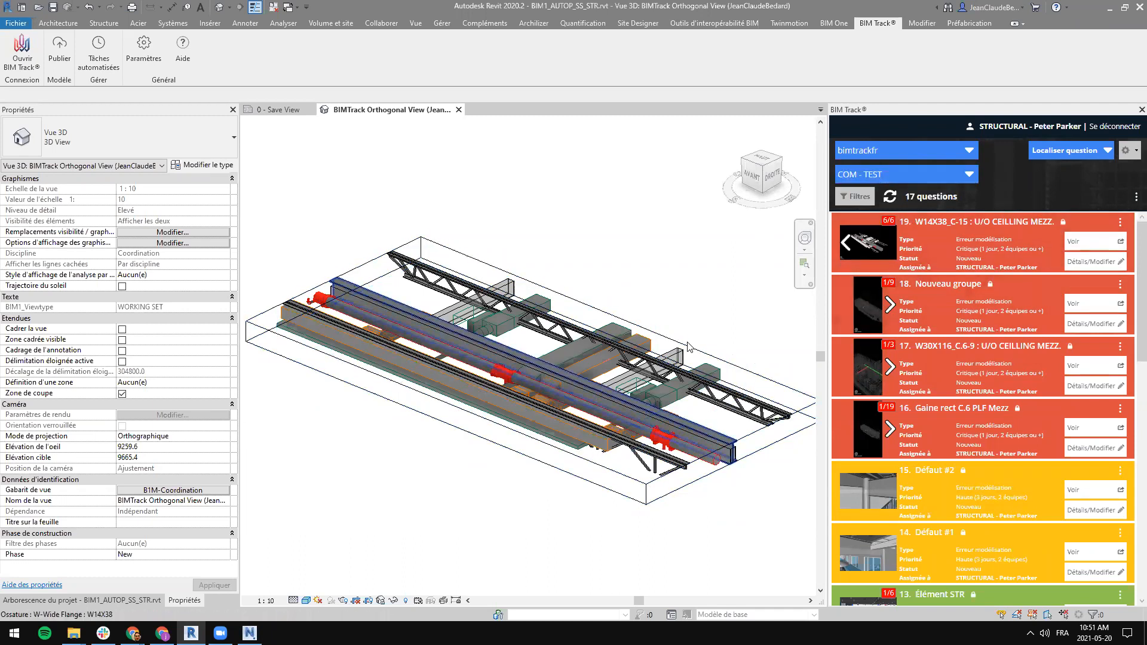
pyautogui.click(241, 375)
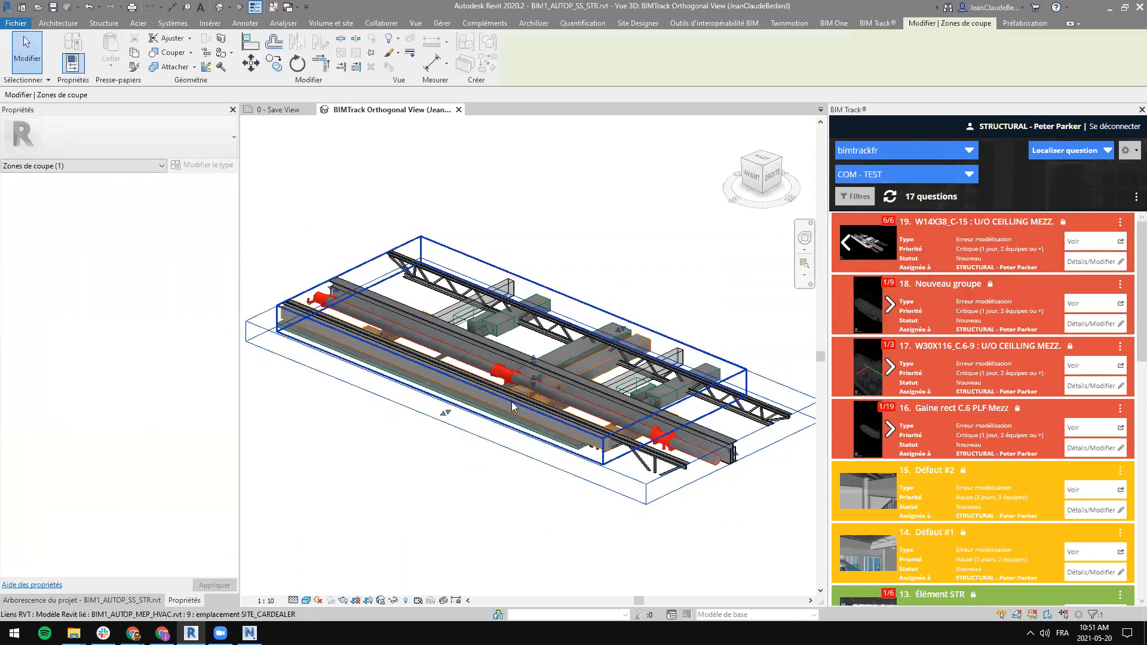
pyautogui.press('Escape')
# Step: Minimize Navisworks, look at the COM - TEST project's 3D viewer on the BIM Track website and return to Revit
pyautogui.click(250, 633)
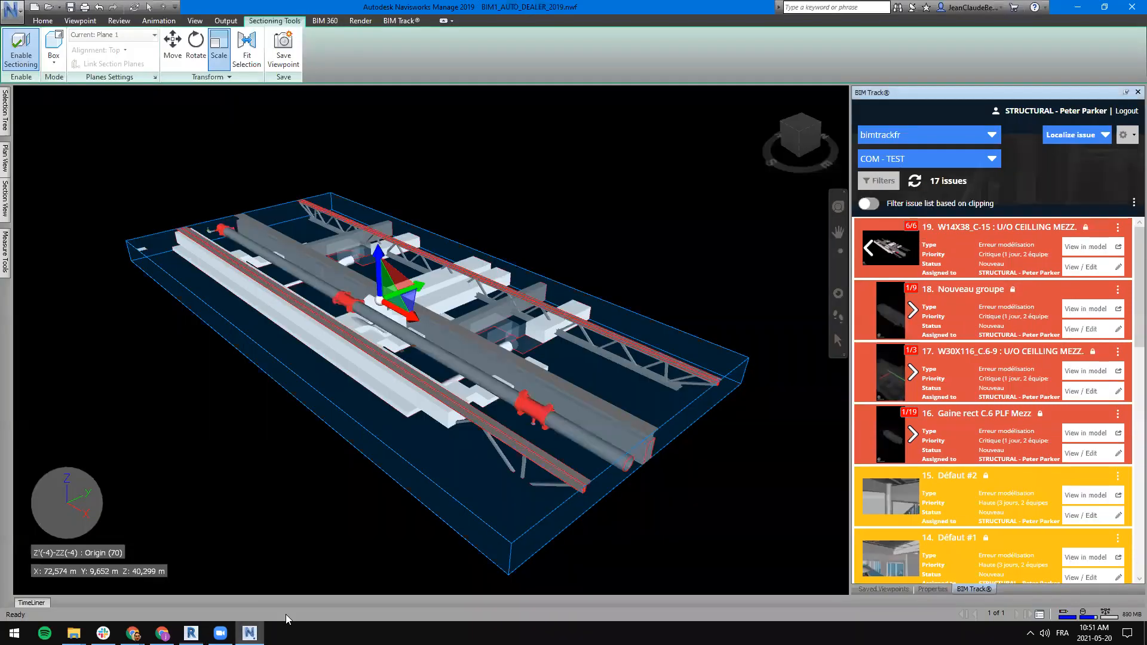
pyautogui.click(1076, 7)
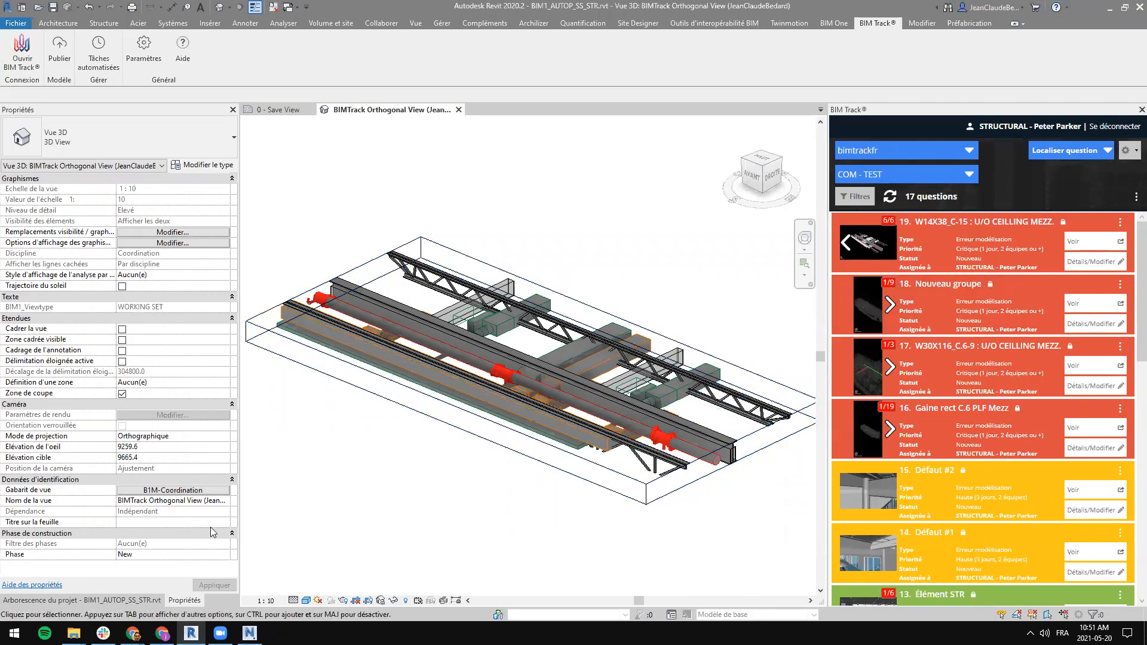
pyautogui.moveTo(132, 633)
pyautogui.click(188, 596)
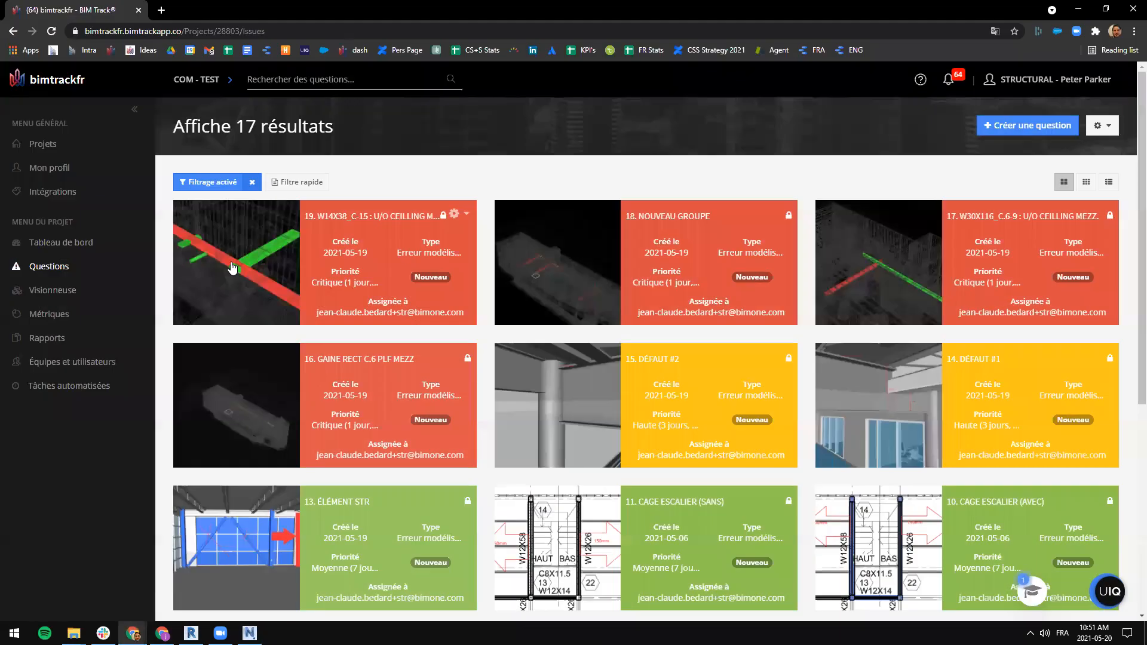
pyautogui.click(35, 296)
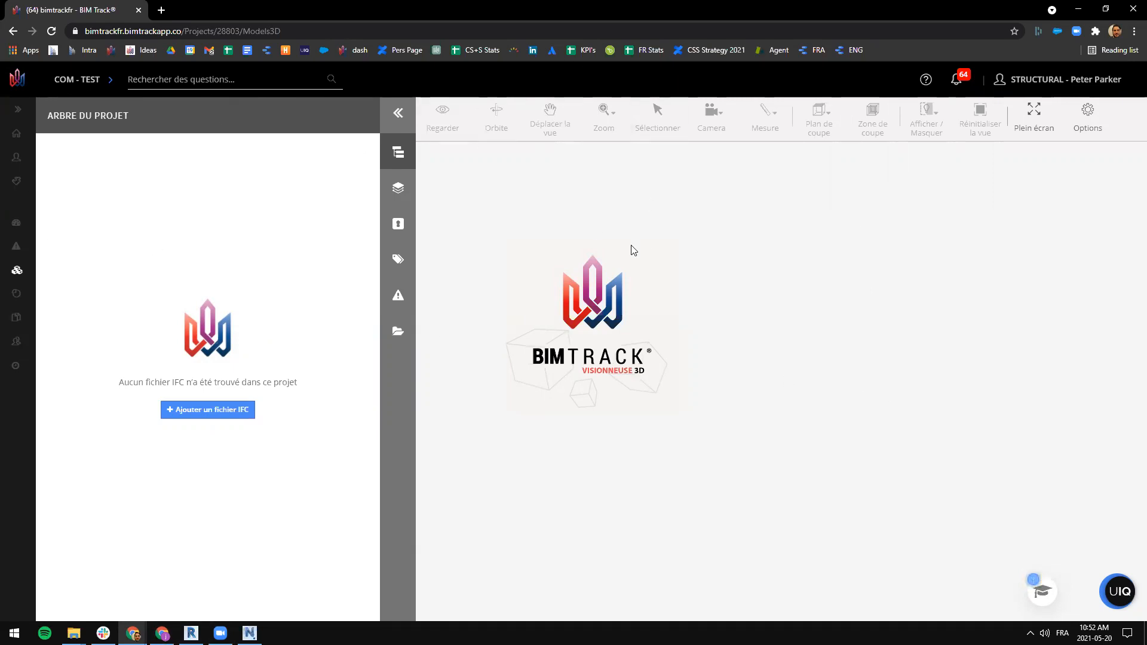
pyautogui.click(1078, 10)
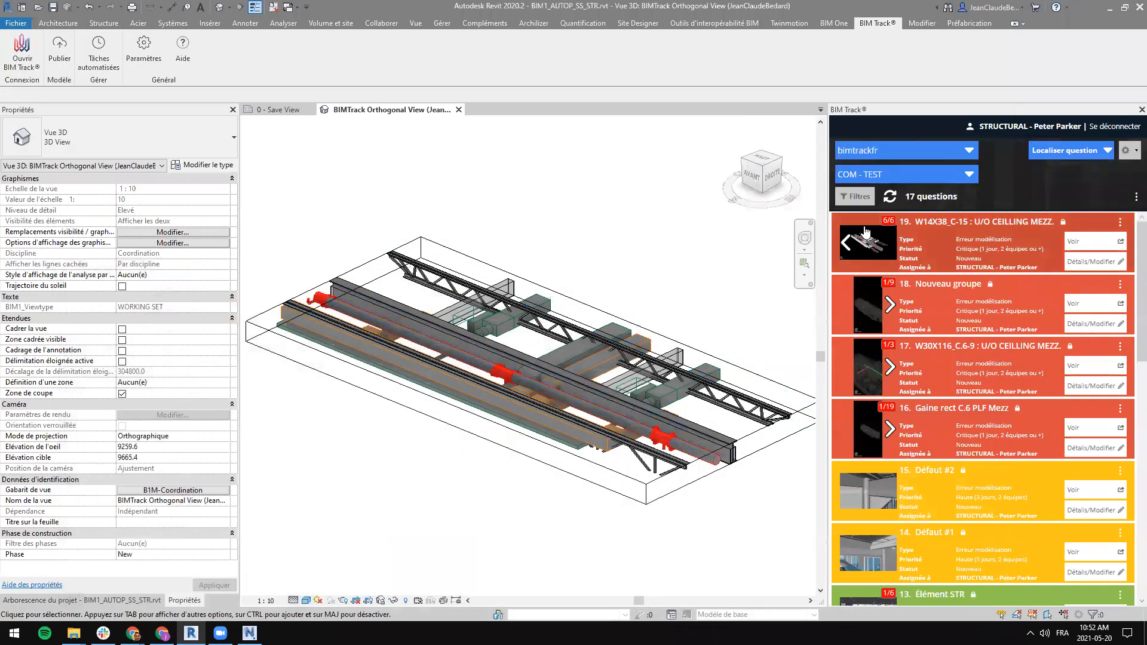
pyautogui.moveTo(866, 232)
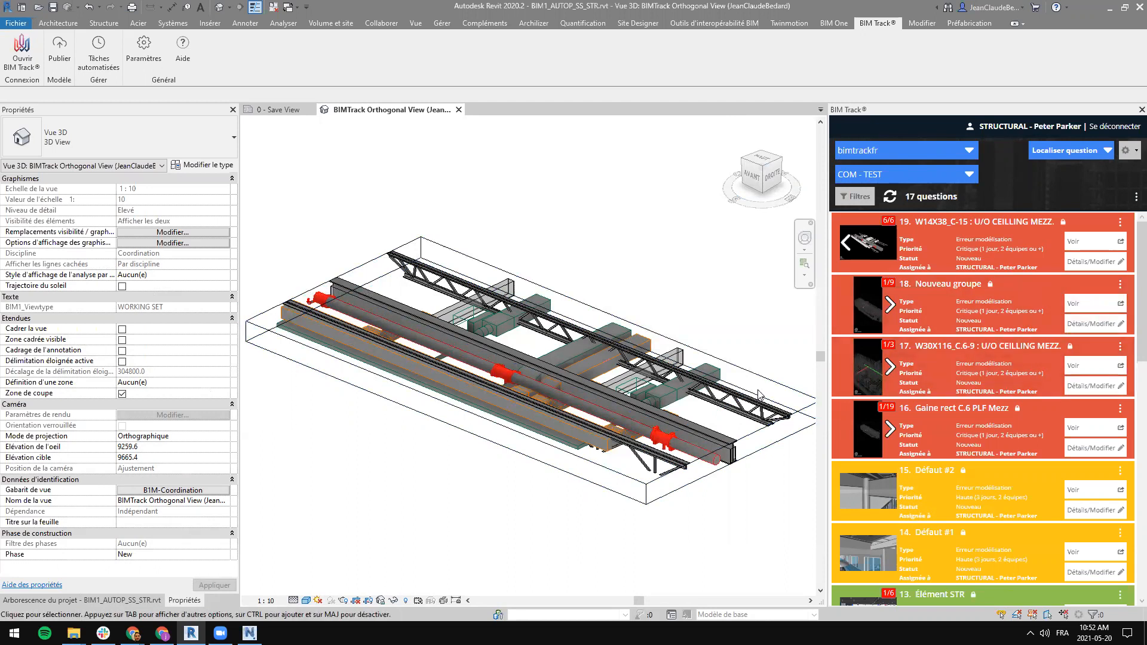
pyautogui.click(715, 351)
pyautogui.click(359, 477)
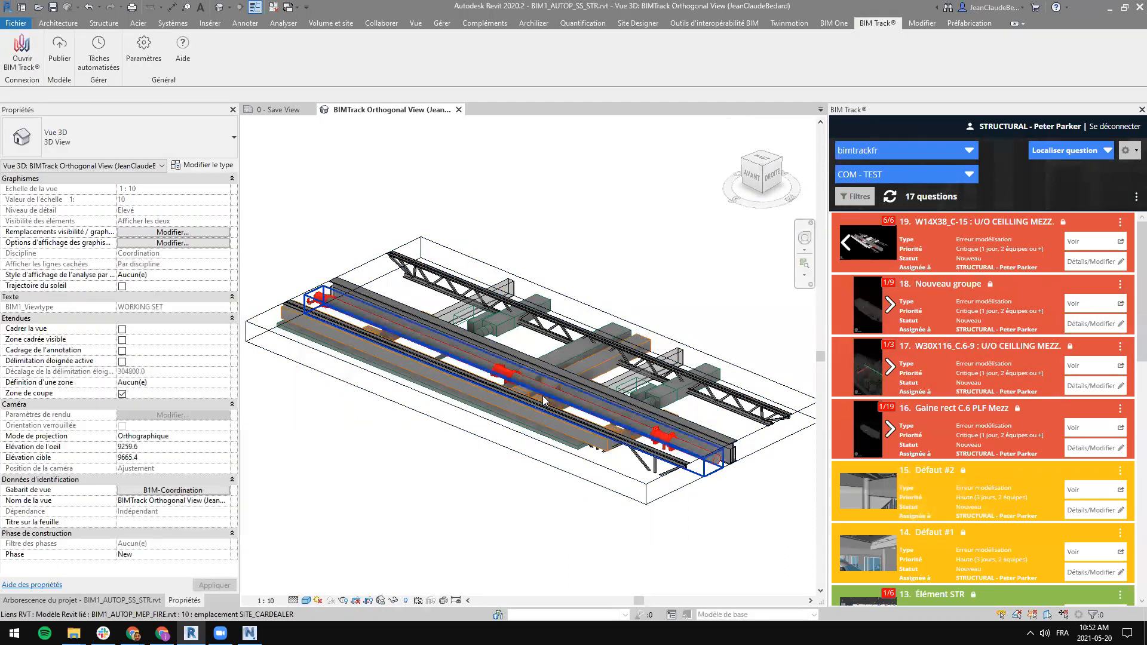
# Step: Show question 18's first viewpoint in the Revit 3D view and check its enlarged image
pyautogui.click(632, 476)
pyautogui.click(469, 525)
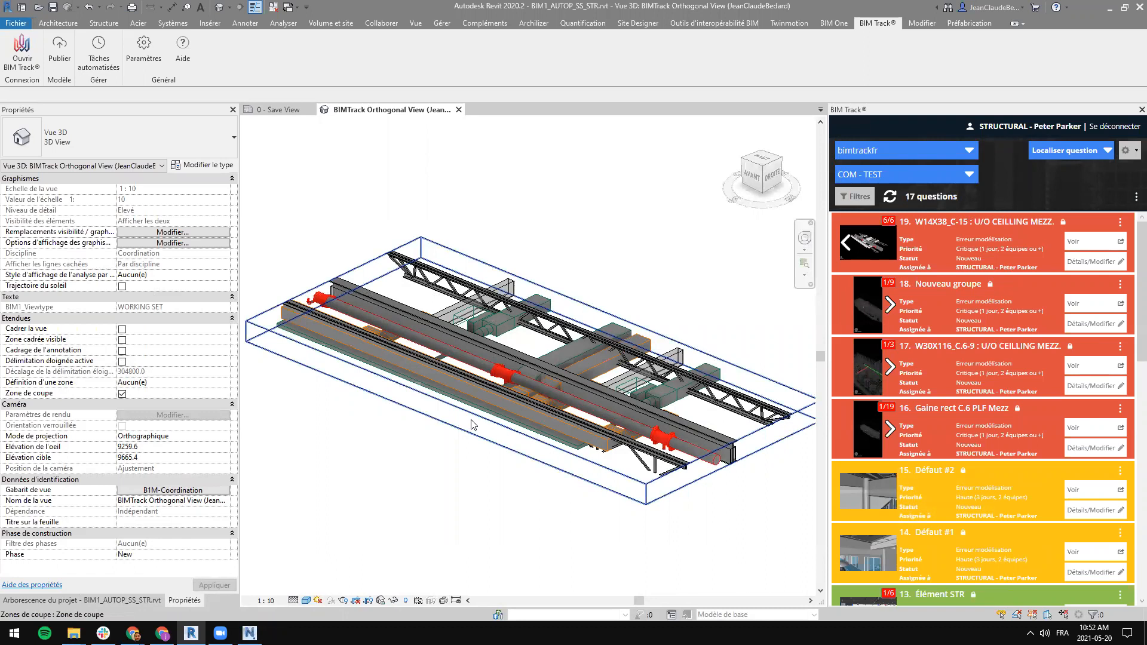
pyautogui.click(625, 466)
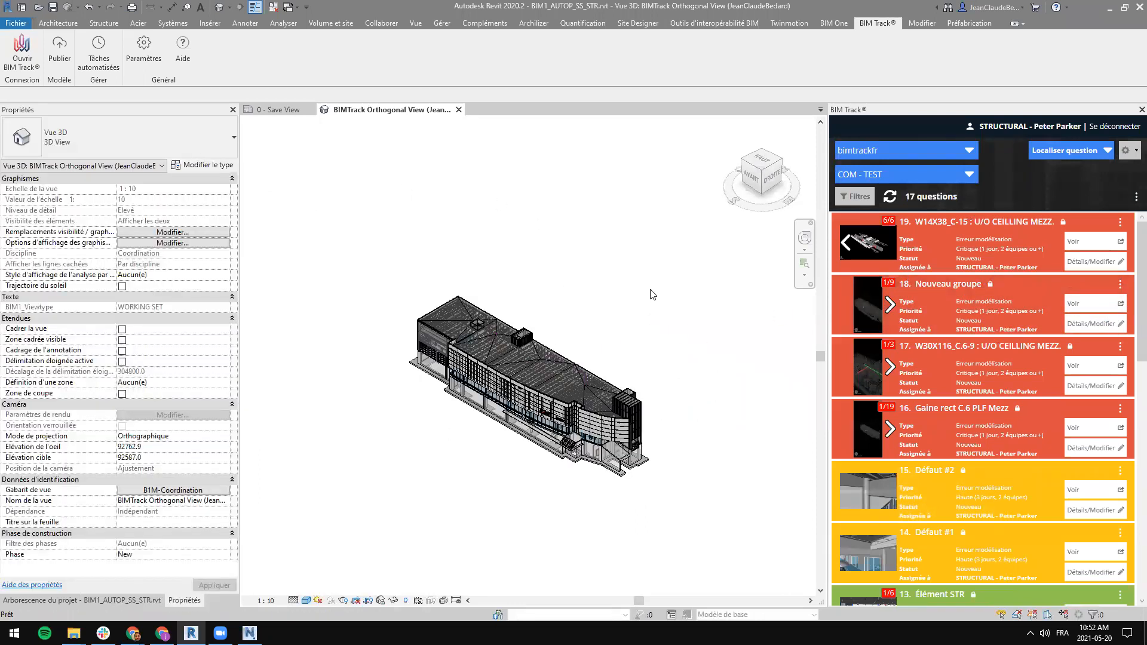
pyautogui.click(874, 309)
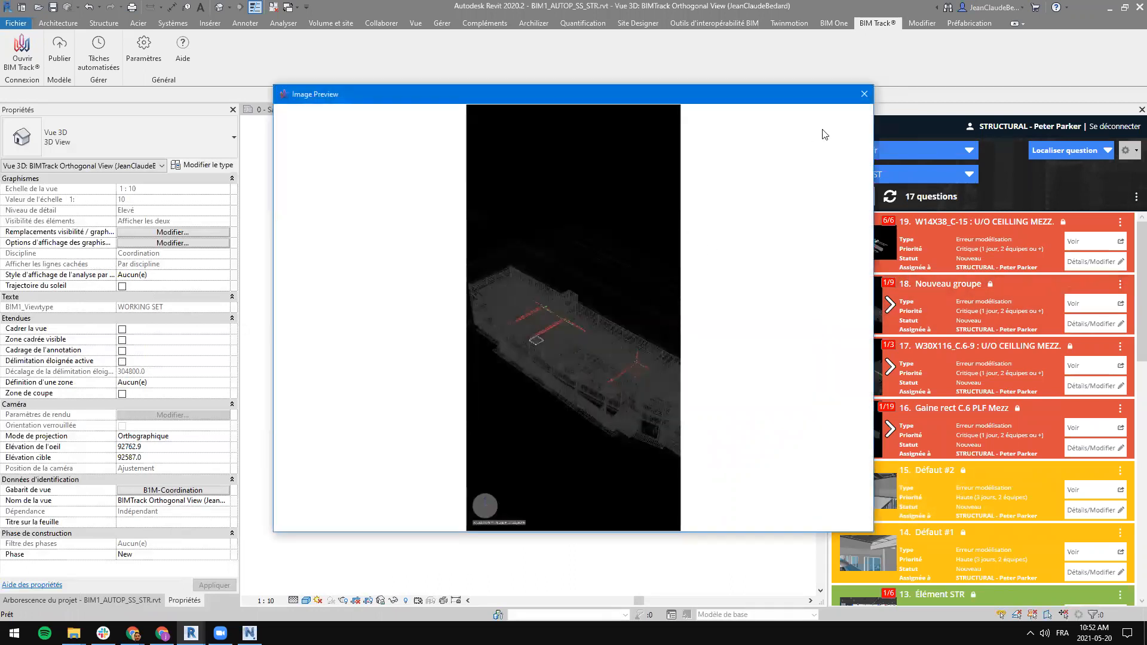
pyautogui.click(864, 94)
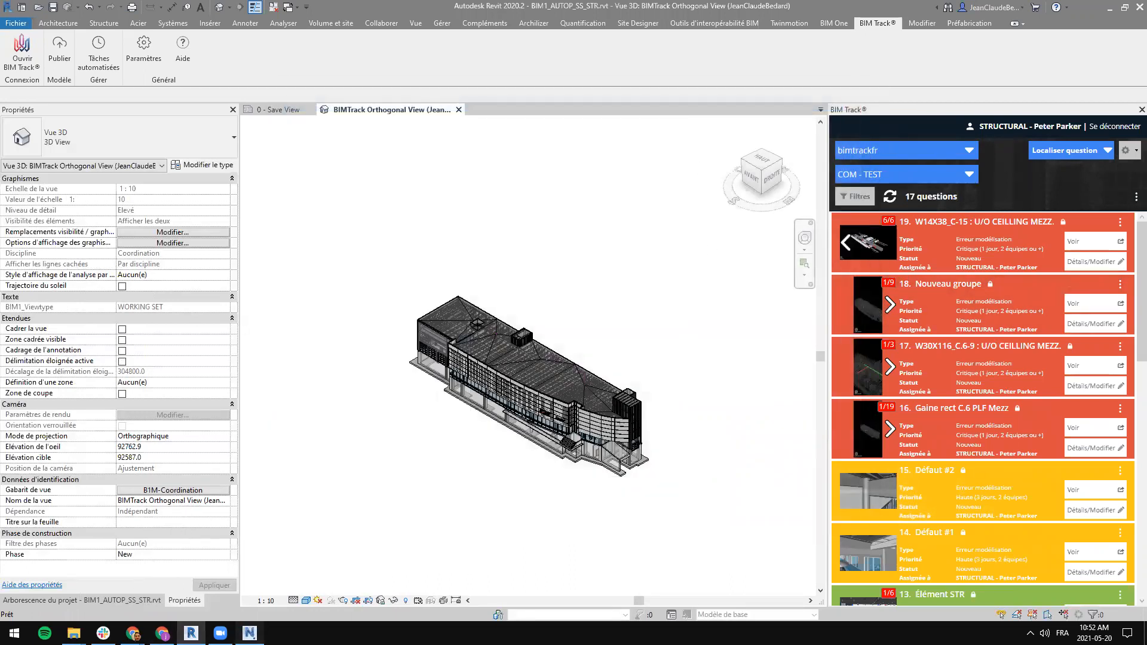
# Step: Switch to Navisworks, show issue 18 in the model and orbit around the sectioned building
pyautogui.hotkey('alt', 'Tab')
pyautogui.click(1082, 309)
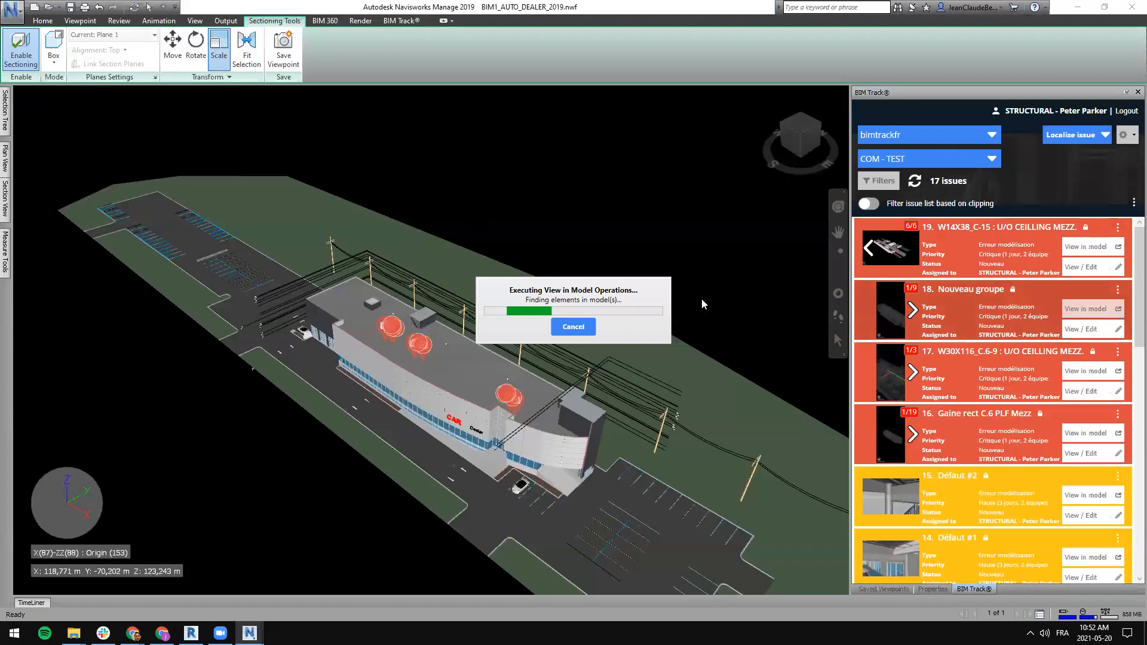
pyautogui.scroll(4, 371, 387)
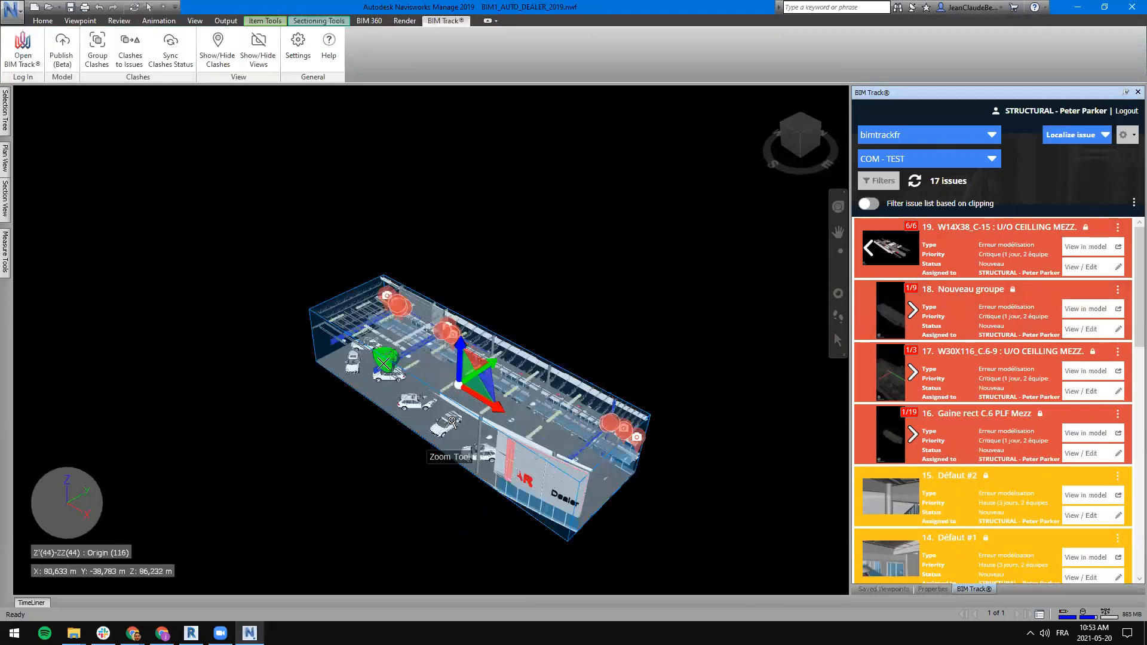
pyautogui.moveTo(510, 451)
pyautogui.keyDown('shift'); pyautogui.mouseDown(button='middle')
pyautogui.moveTo(552, 391)
pyautogui.moveTo(508, 461)
pyautogui.mouseUp(button='middle'); pyautogui.keyUp('shift')
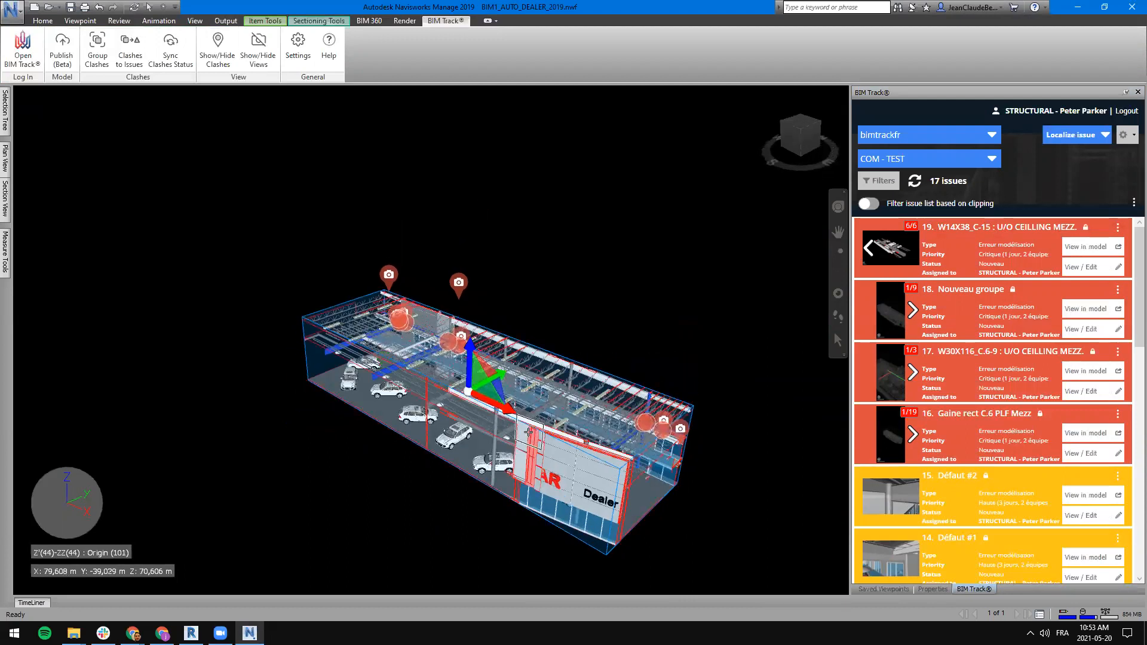
# Step: Clear the selection and add a viewpoint of the current sectioned view to issue 18
pyautogui.click(650, 291)
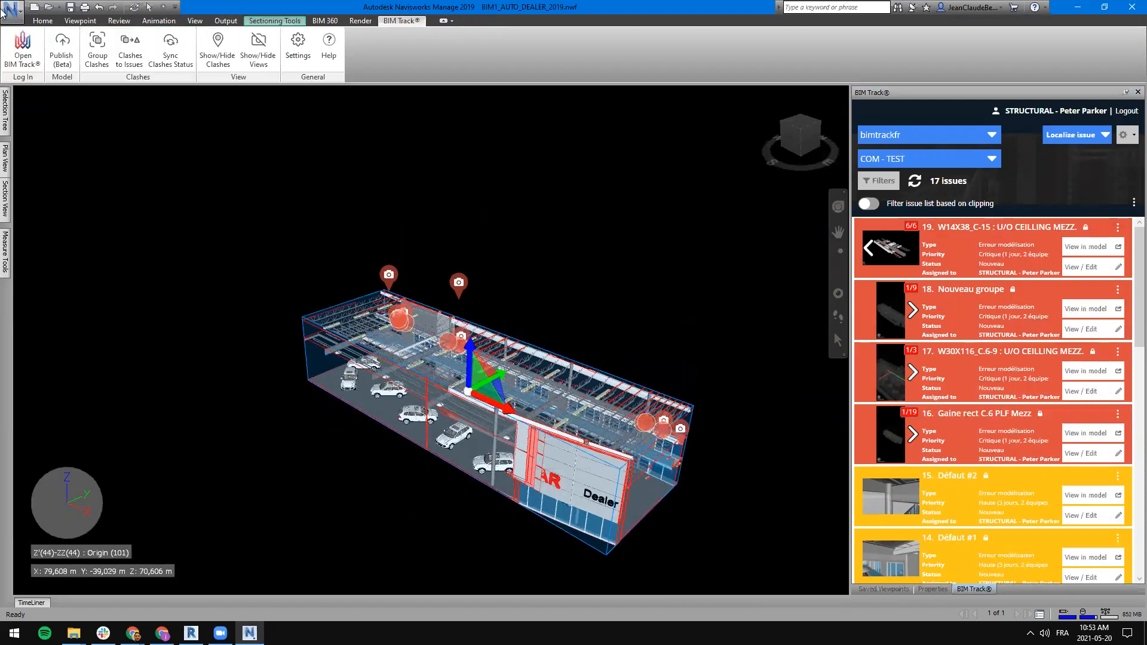
pyautogui.click(42, 21)
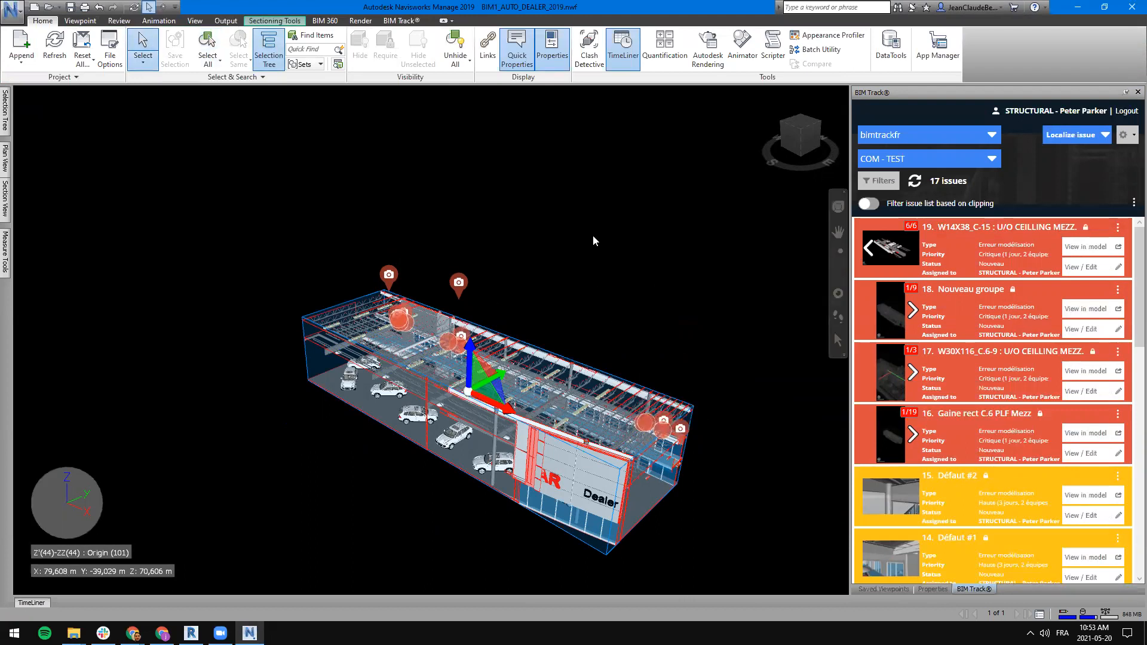
pyautogui.click(1116, 290)
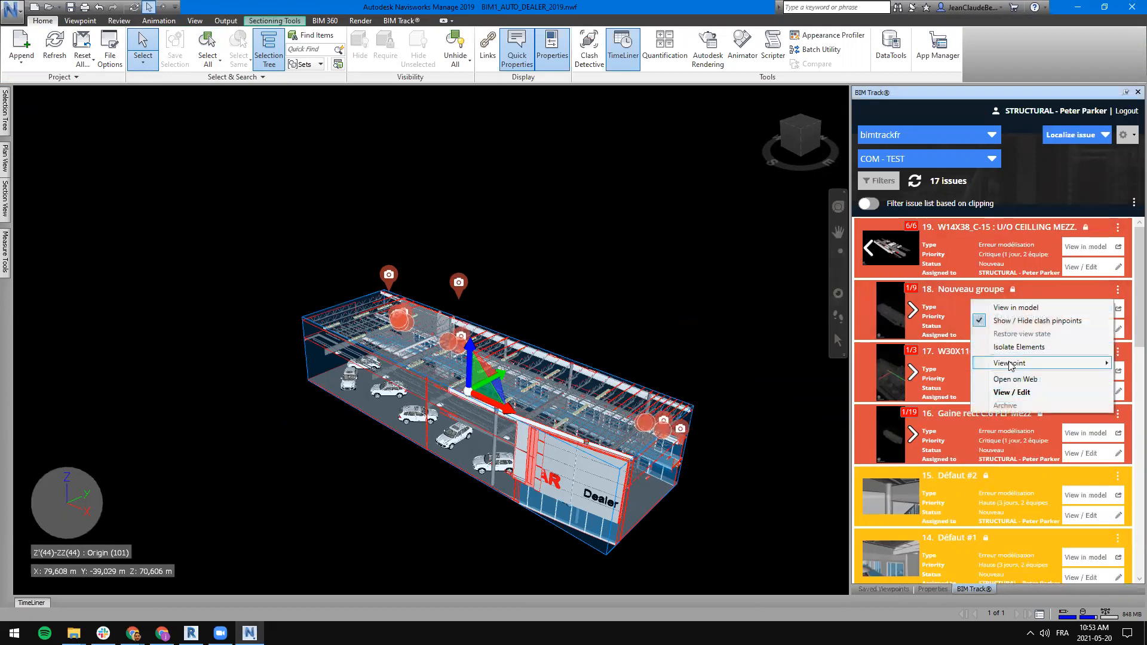
pyautogui.click(910, 299)
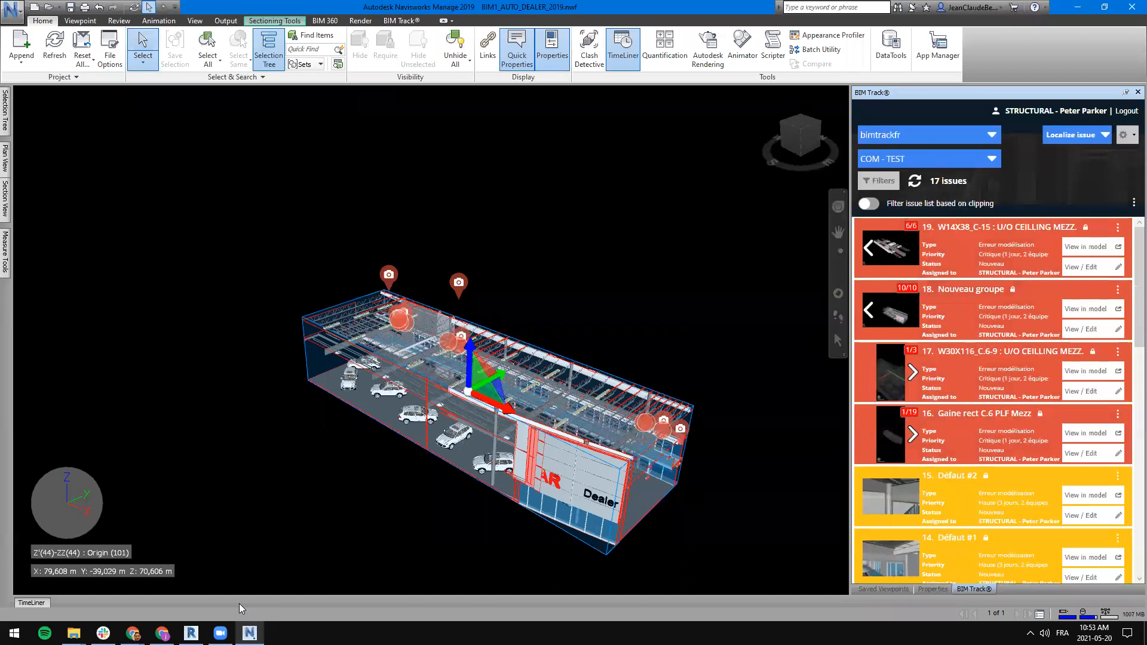
# Step: Switch to Revit, browse question 18 in the refreshed list to its tenth viewpoint and check the enlarged image
pyautogui.click(191, 633)
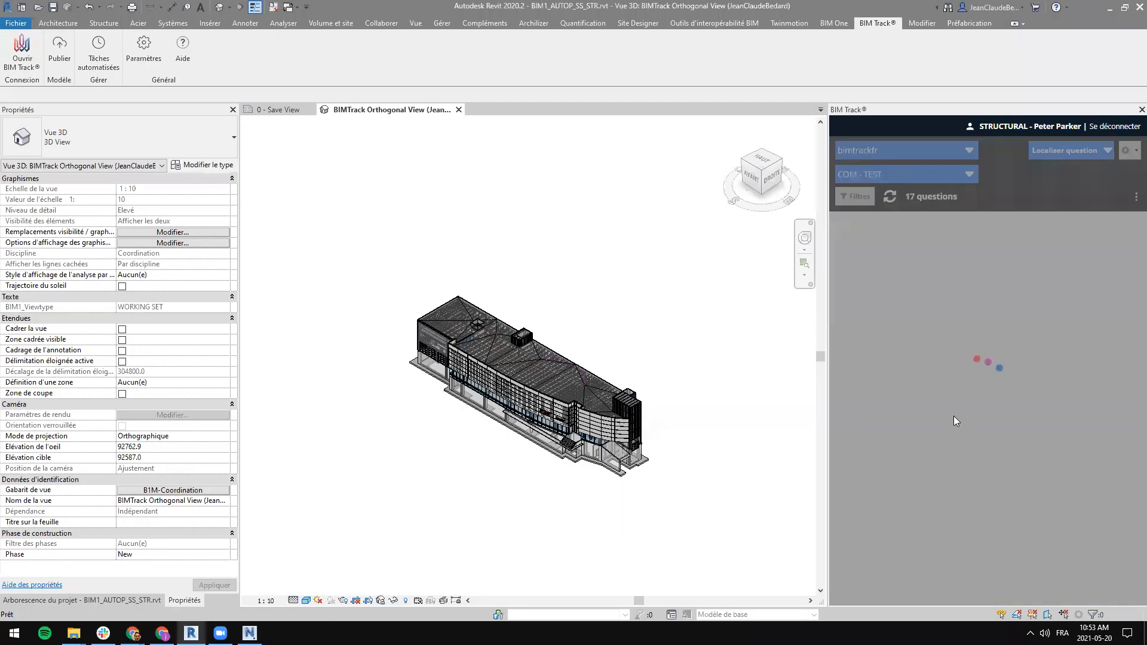
pyautogui.click(893, 308)
pyautogui.click(893, 308)
pyautogui.click(893, 308)
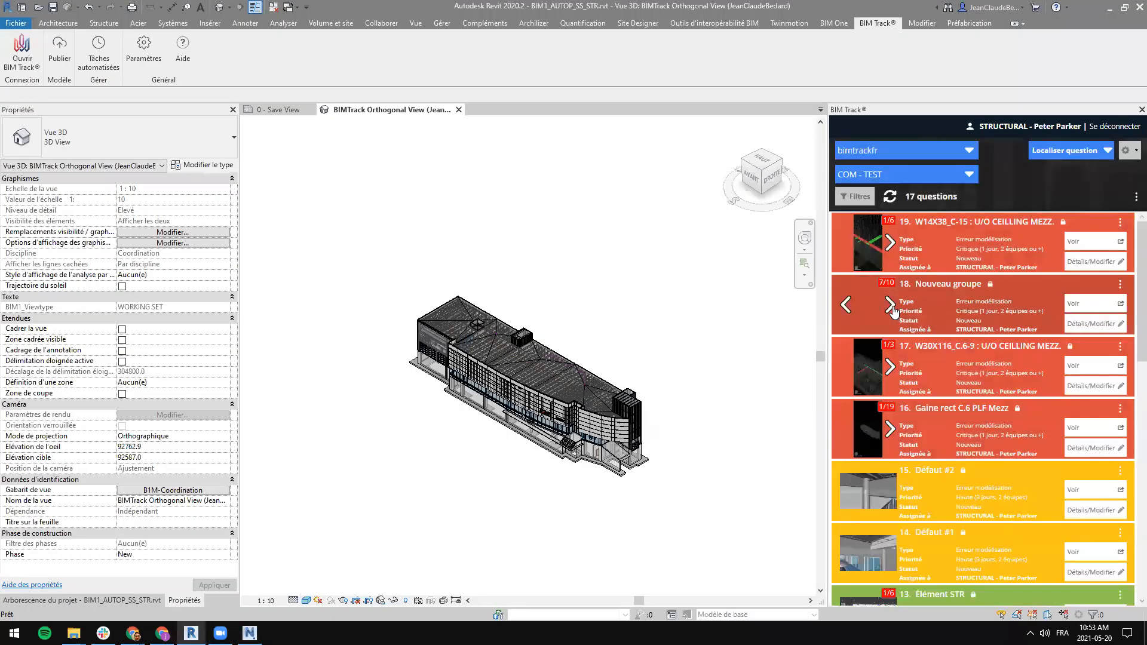
pyautogui.click(890, 306)
pyautogui.click(890, 306)
pyautogui.click(890, 306)
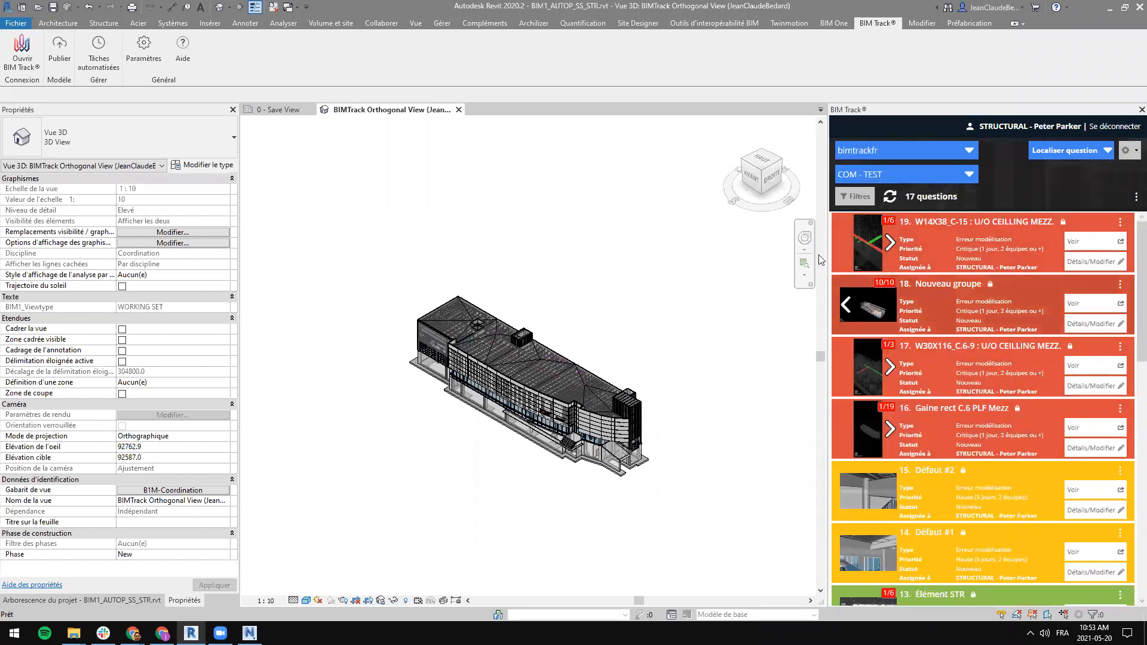
pyautogui.click(869, 305)
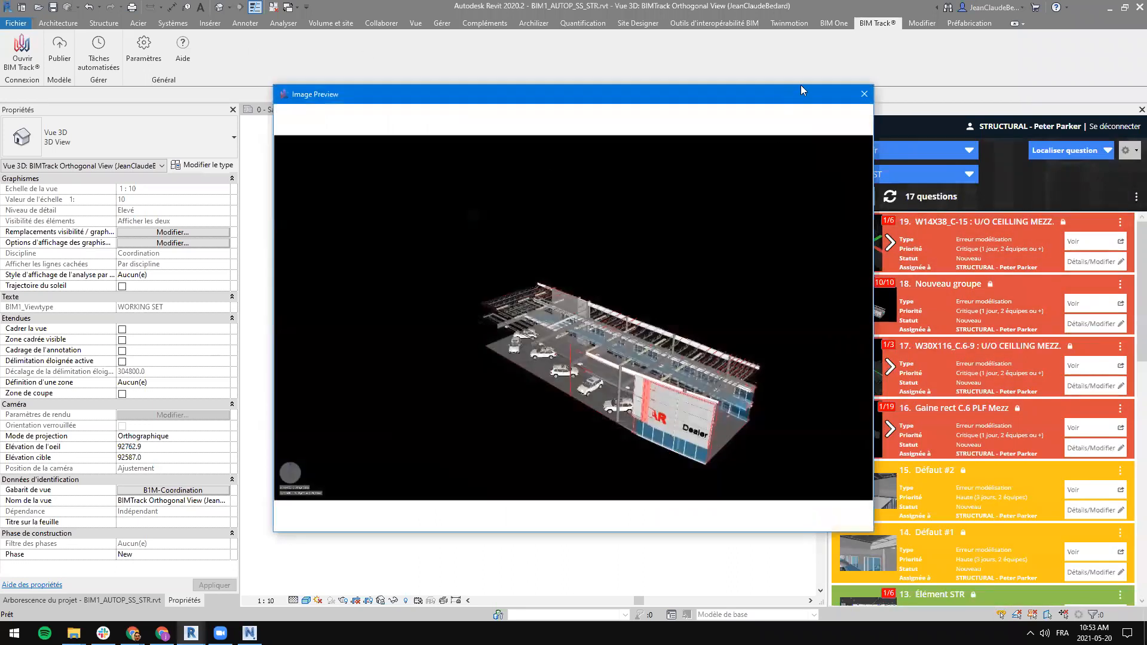
pyautogui.click(863, 94)
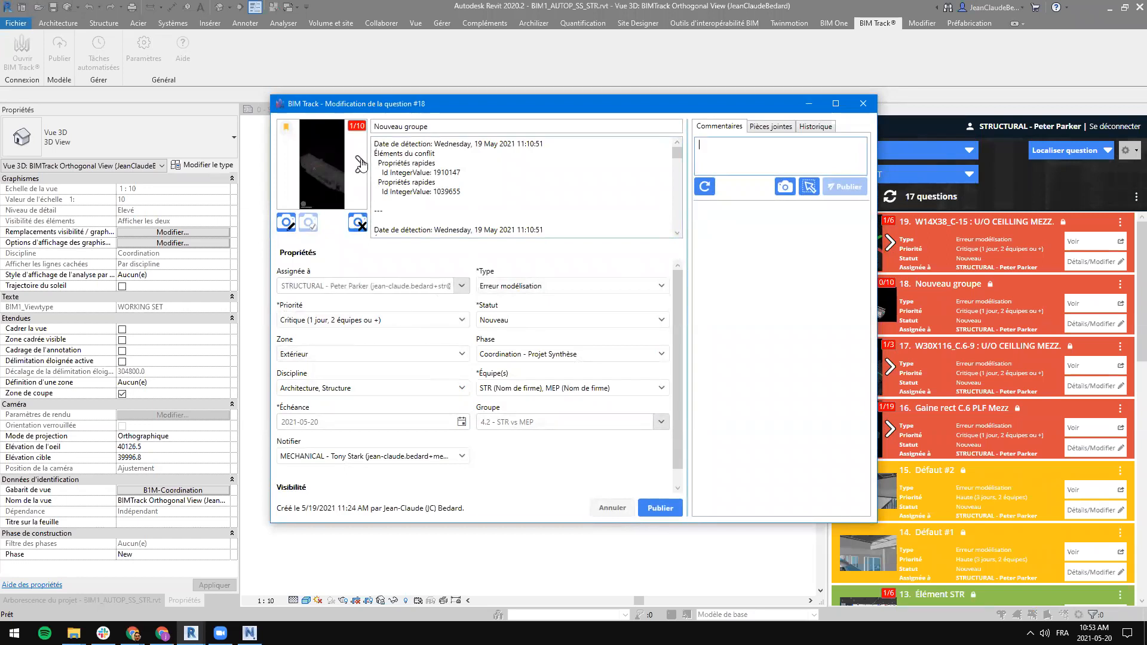
# Step: Set the tenth viewpoint as question 18's main viewpoint in its details and publish the change
pyautogui.click(360, 164)
pyautogui.click(360, 164)
pyautogui.click(358, 160)
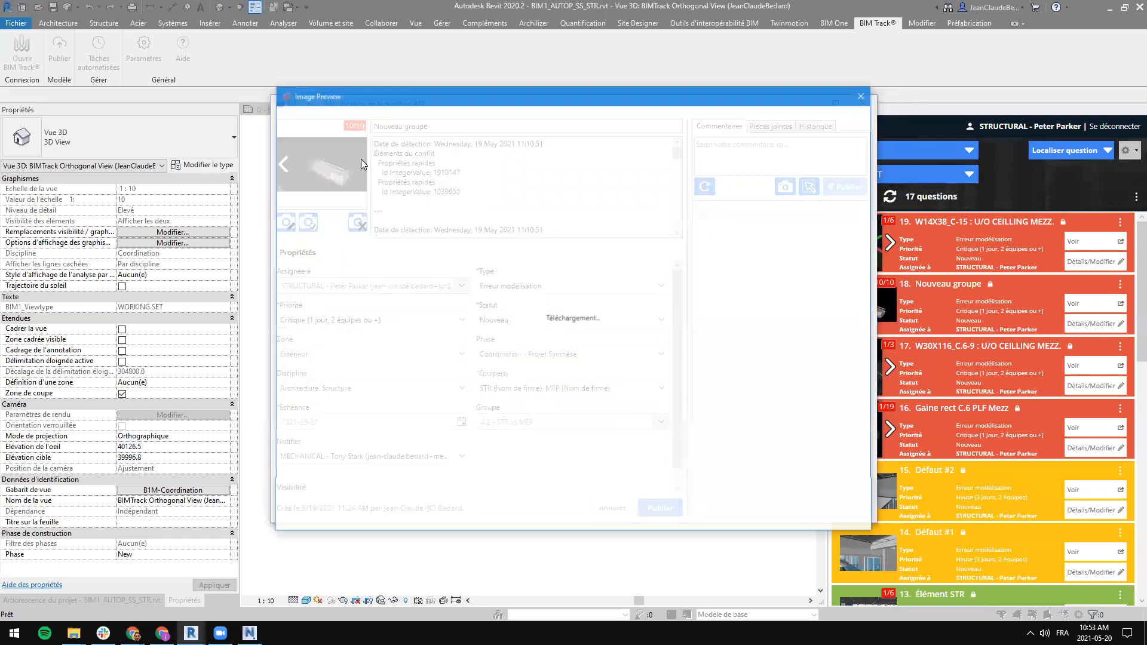
pyautogui.click(863, 94)
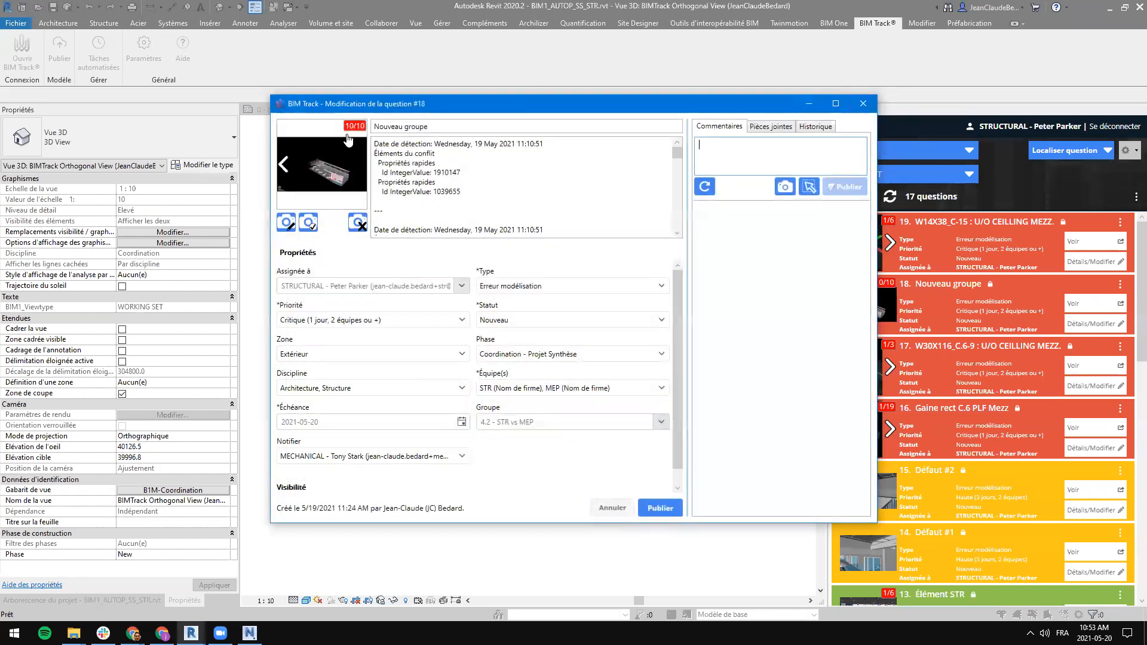
pyautogui.click(309, 226)
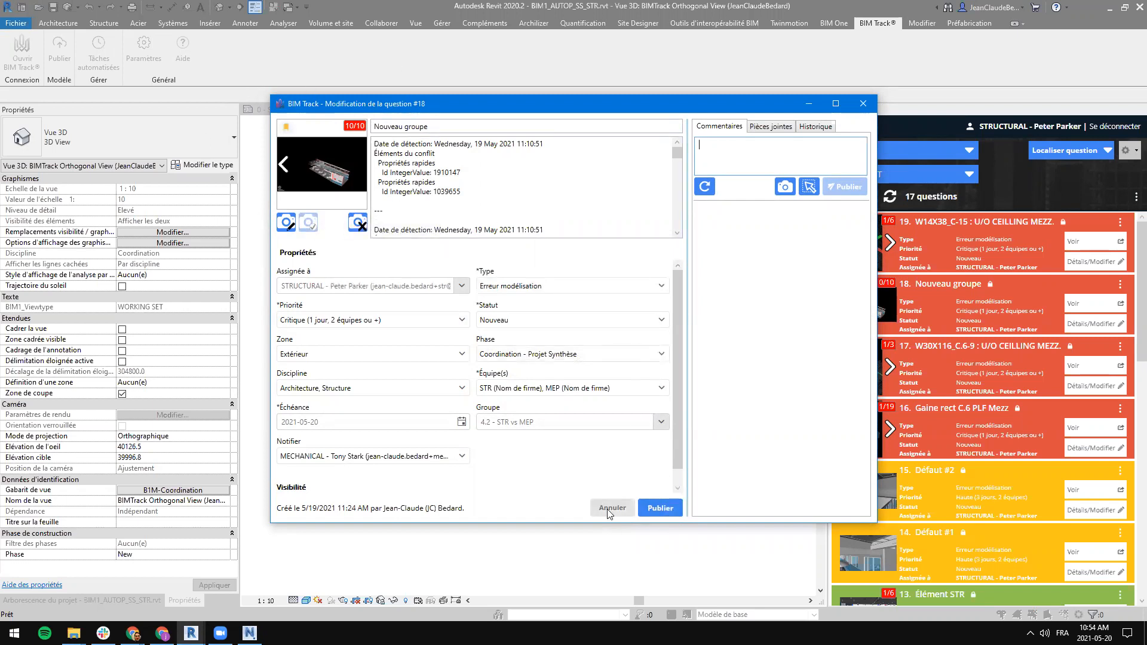
pyautogui.click(660, 508)
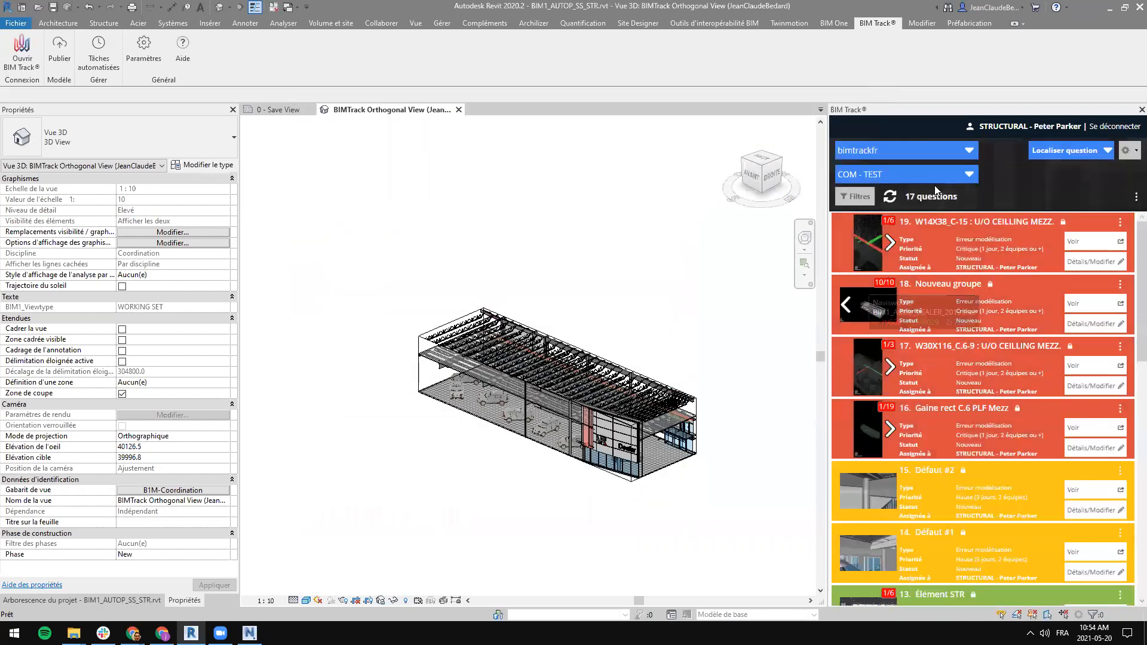
# Step: Refresh the question list and check the enlarged main image of question 18
pyautogui.click(890, 196)
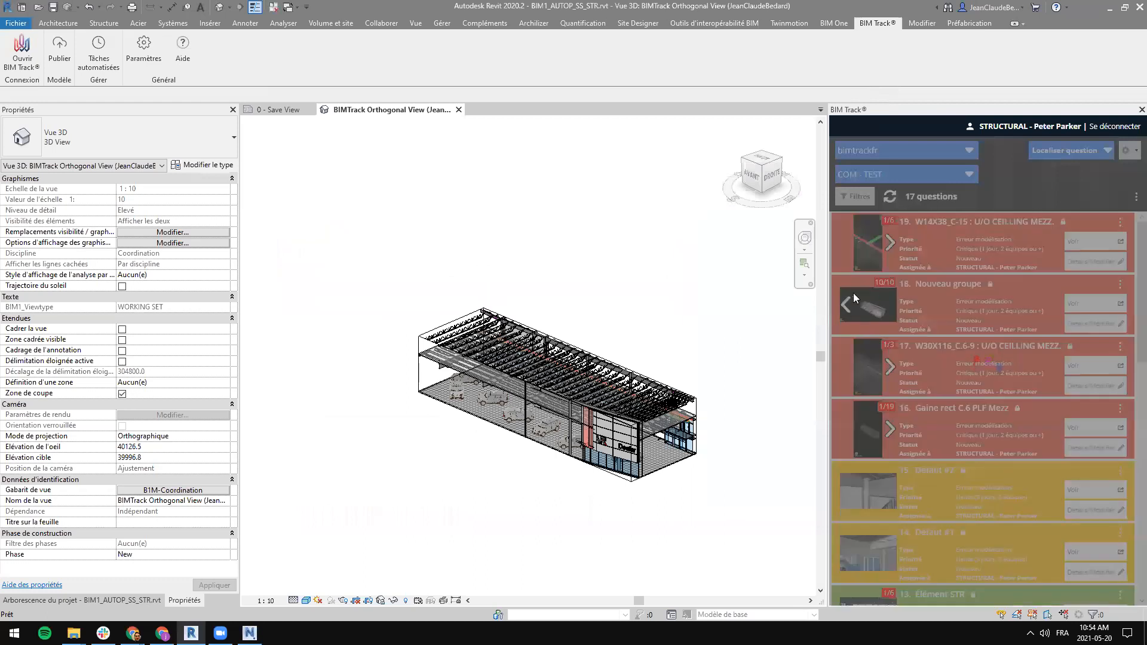
pyautogui.click(872, 308)
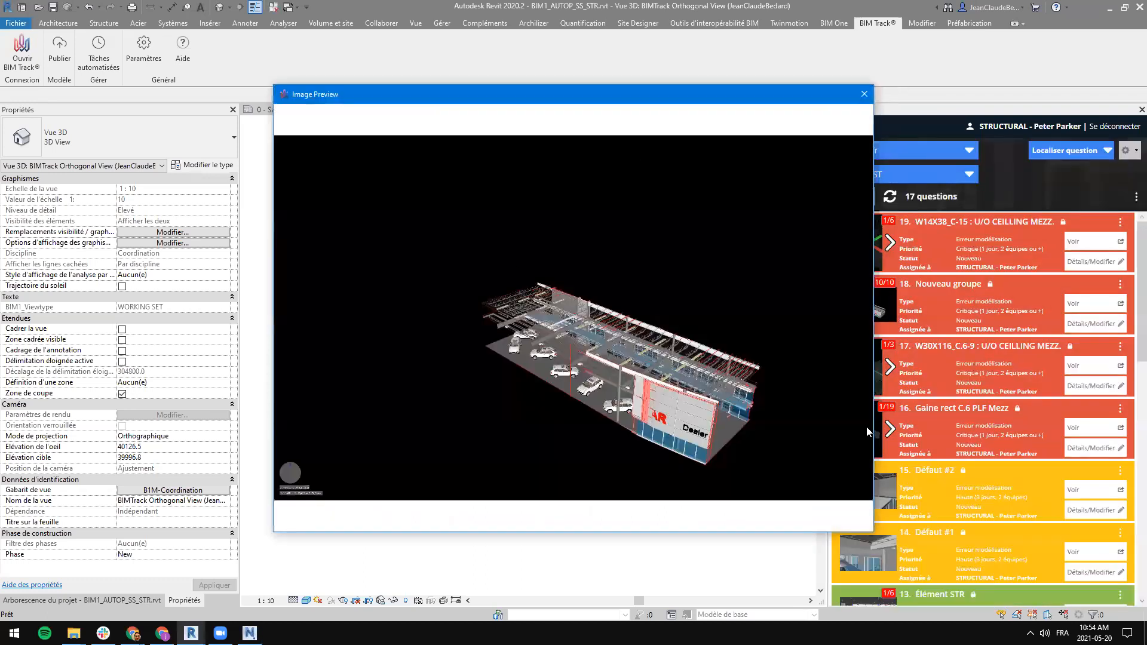
pyautogui.click(864, 94)
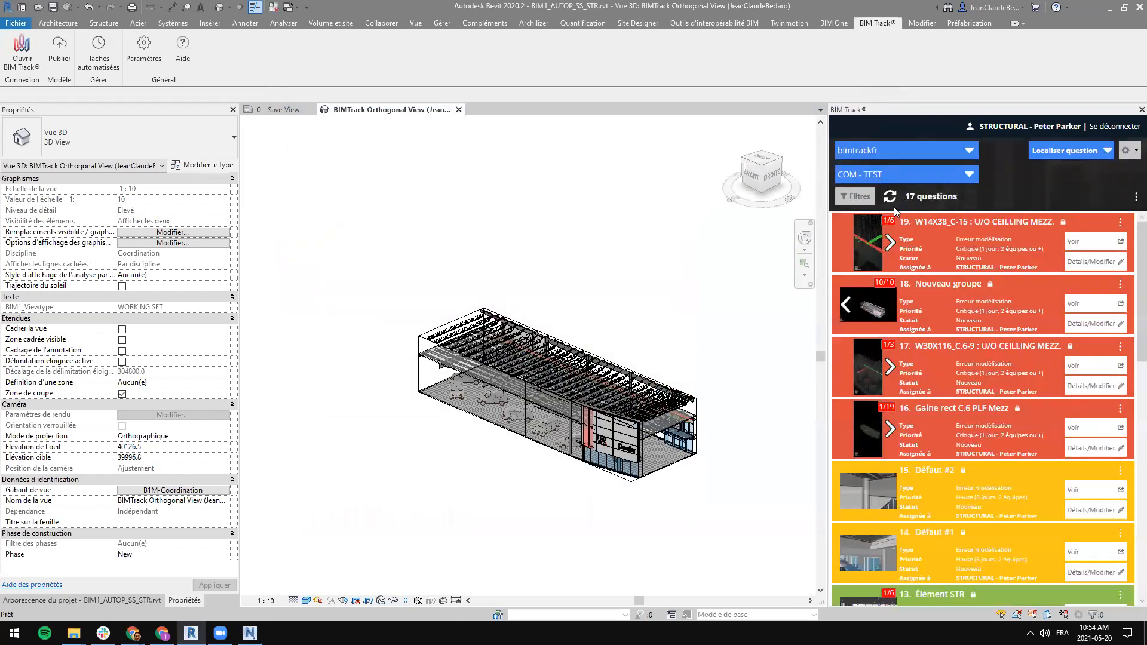
# Step: Set the sixth viewpoint as question 19's main viewpoint in its details and publish the change
pyautogui.click(890, 243)
pyautogui.click(890, 243)
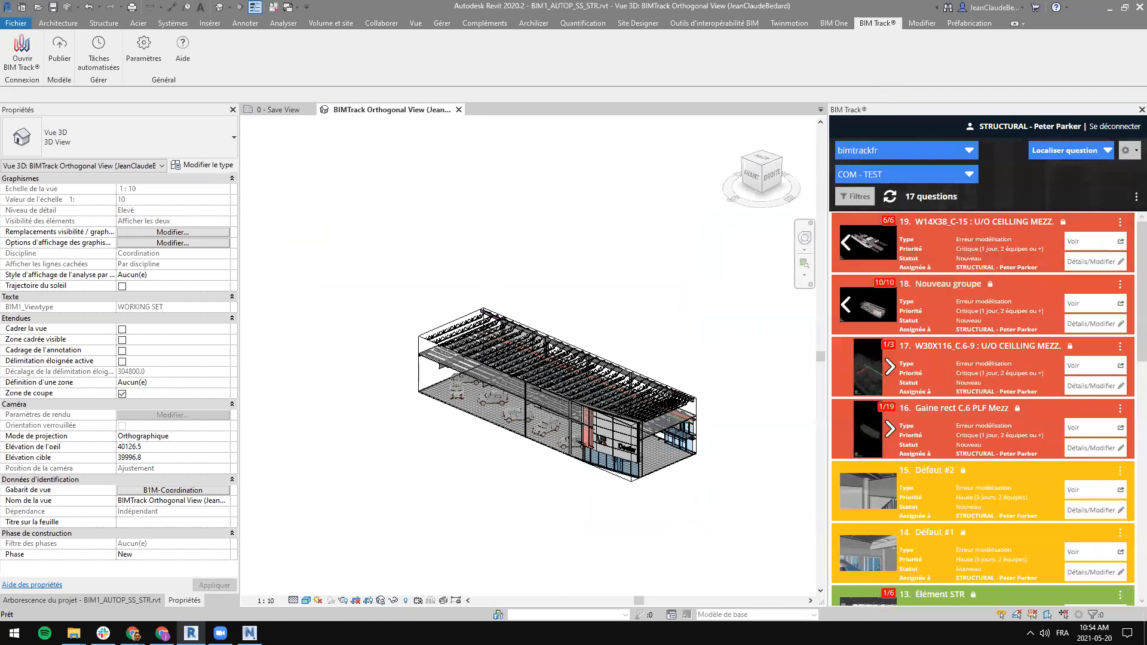
pyautogui.click(1084, 263)
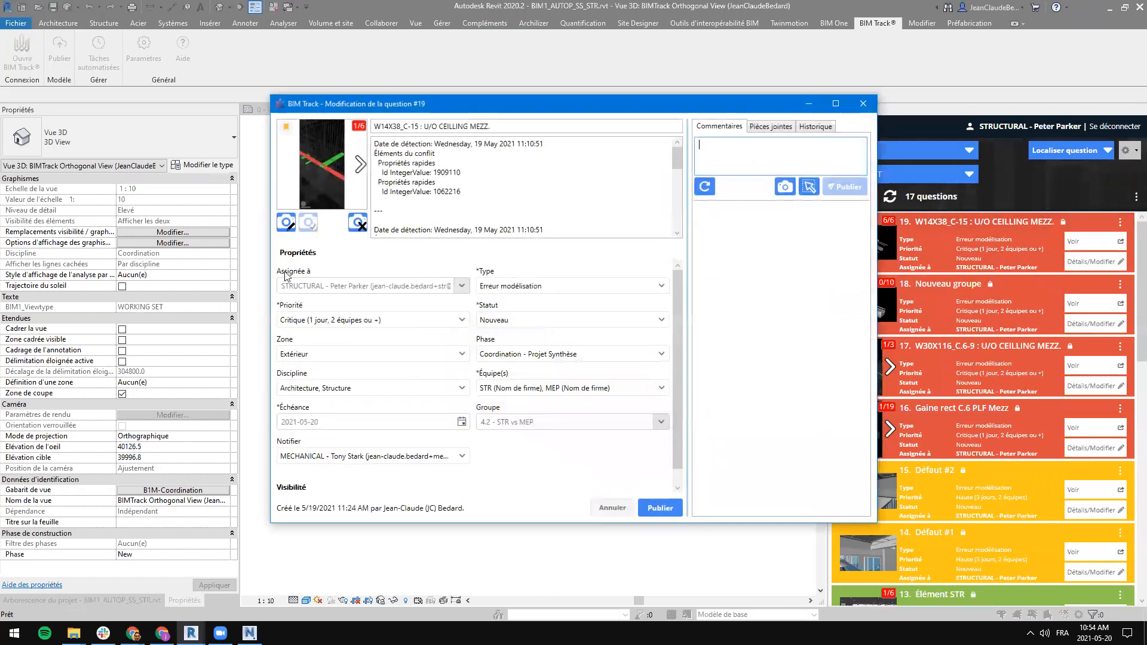
pyautogui.click(360, 167)
pyautogui.click(349, 165)
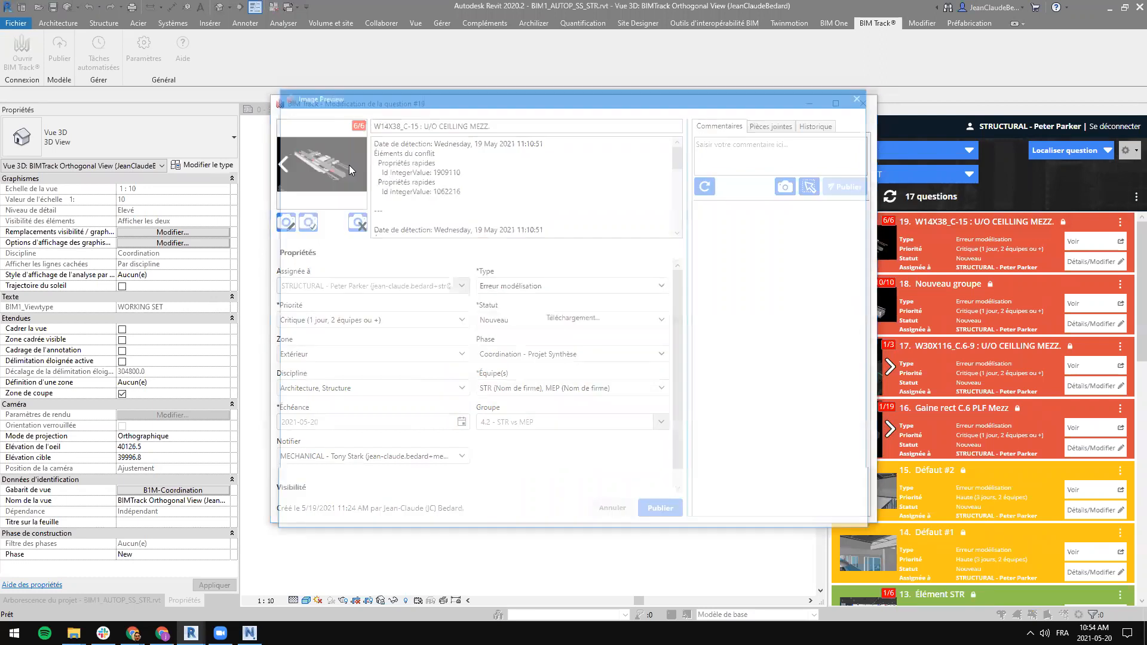
pyautogui.click(863, 94)
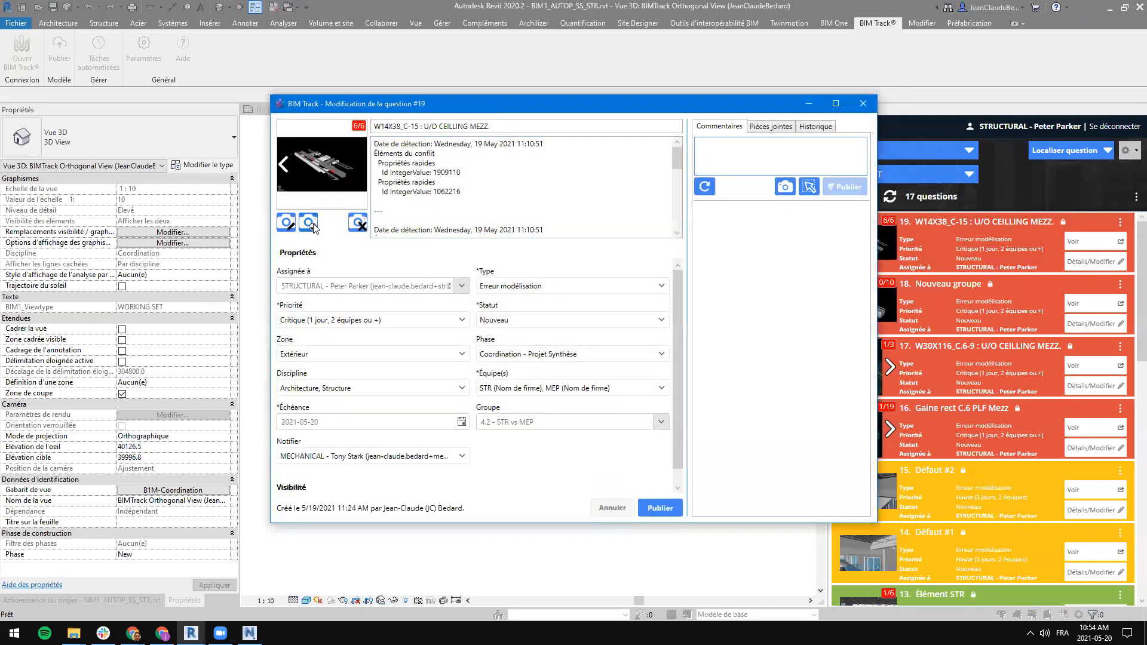
pyautogui.click(652, 507)
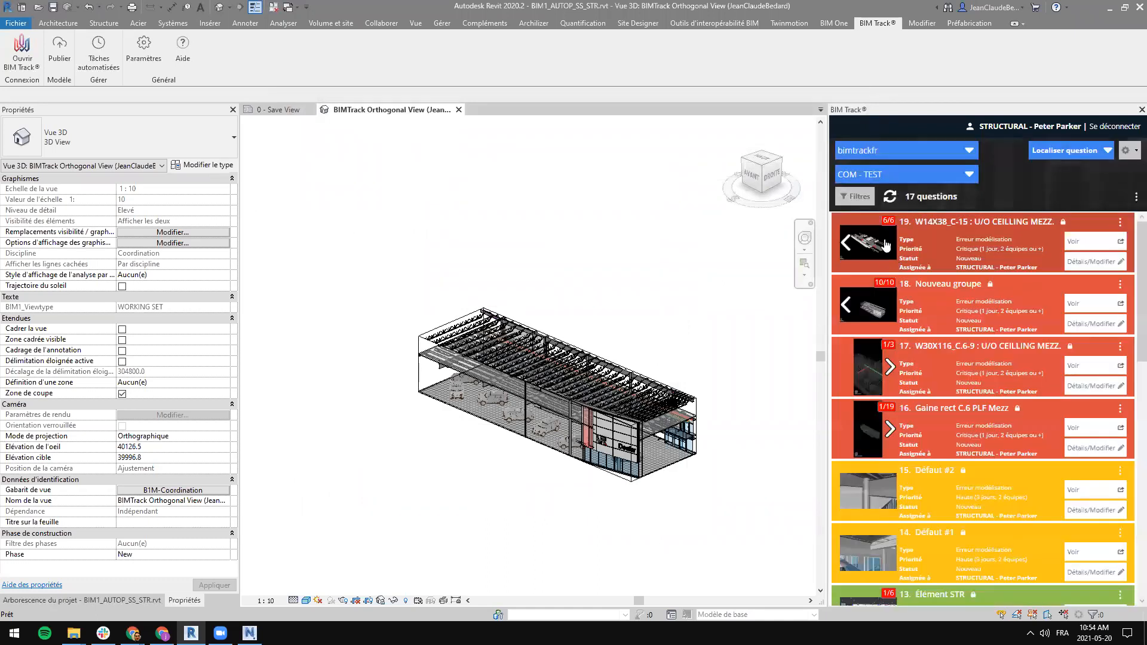
# Step: Check question 19's enlarged image in the refreshed list and examine the sectioned building from a lower angle in the 3D view
pyautogui.click(889, 197)
pyautogui.click(864, 248)
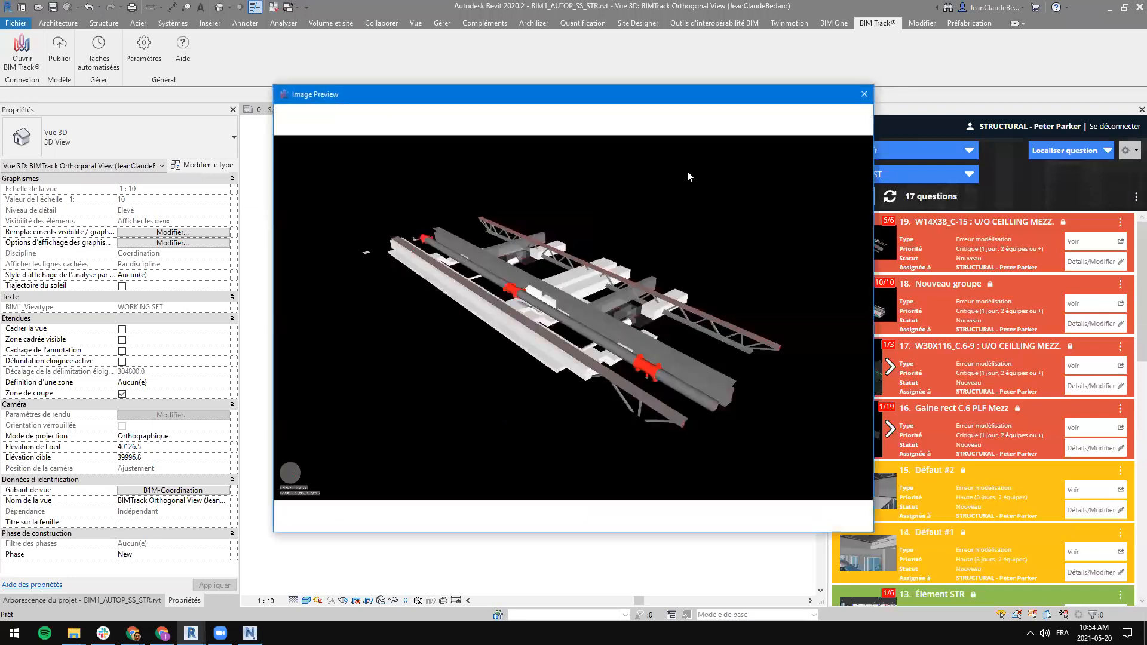
pyautogui.click(863, 90)
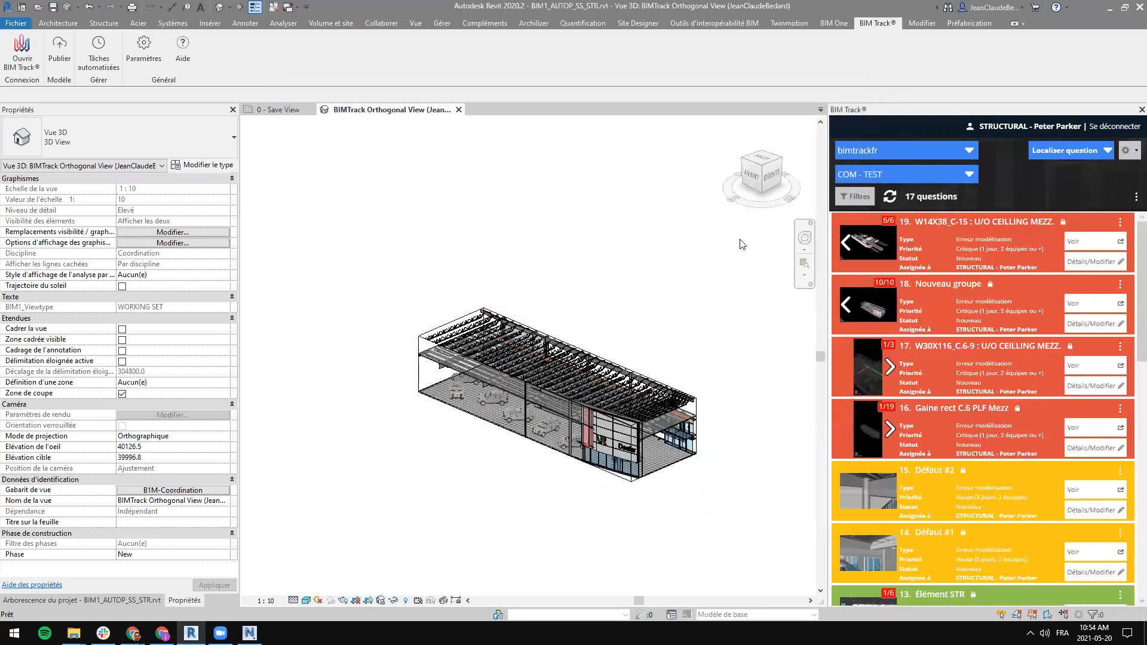
pyautogui.scroll(-2, 494, 348)
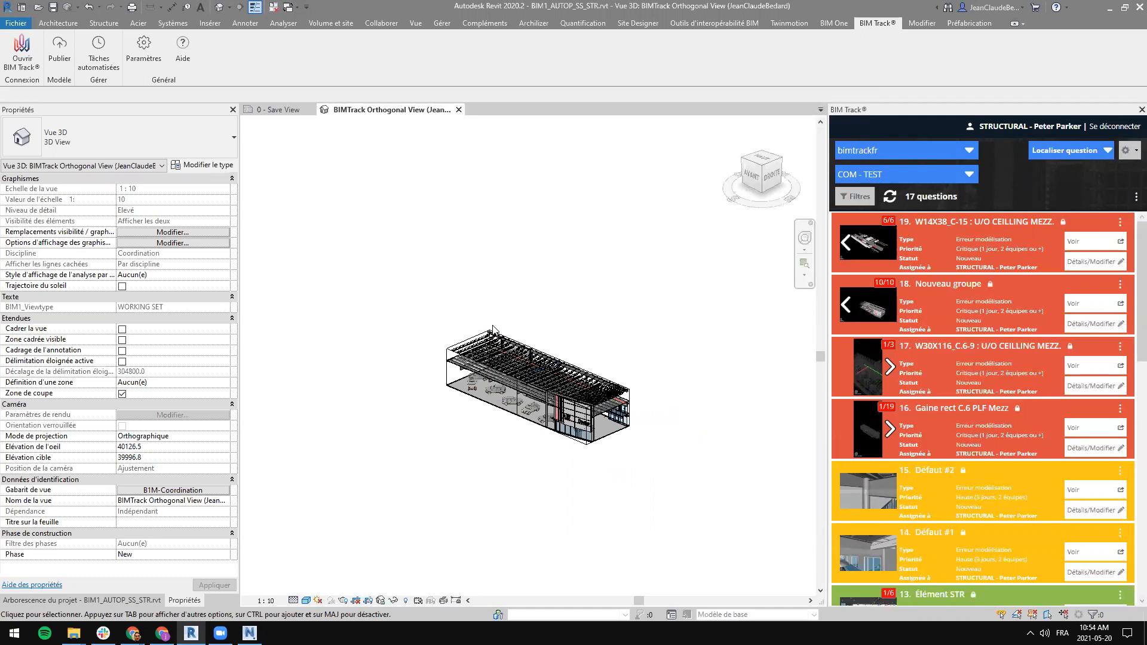
pyautogui.keyDown('shift'); pyautogui.moveTo(562, 444); pyautogui.dragTo(530, 396, button='middle'); pyautogui.keyUp('shift')
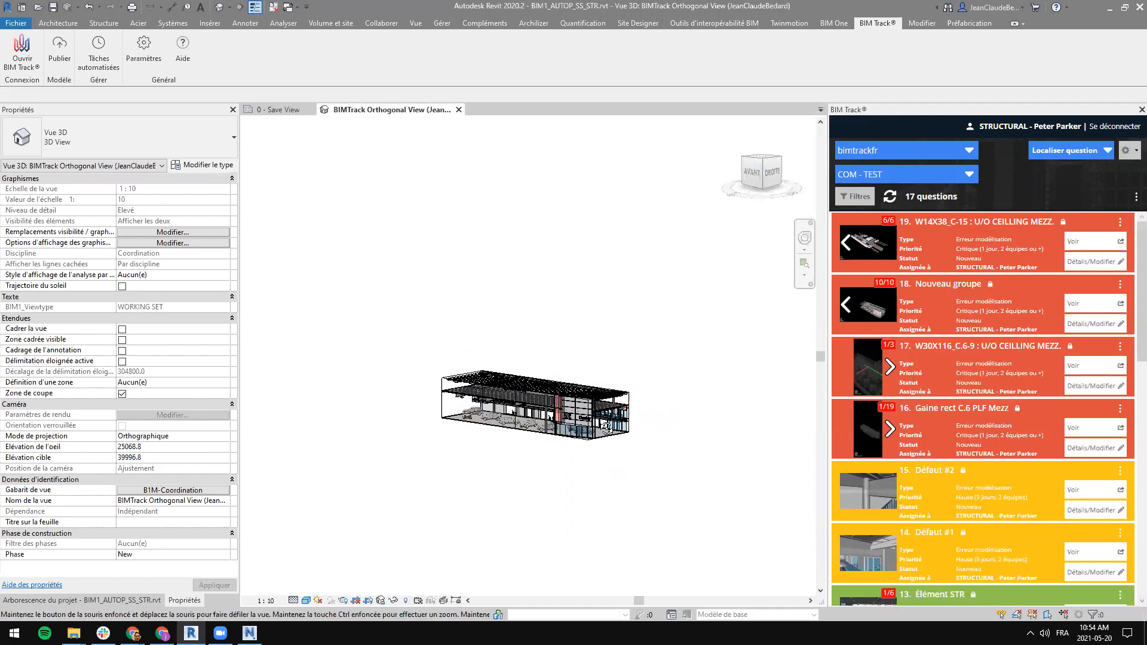
pyautogui.scroll(6, 490, 395)
pyautogui.moveTo(644, 459); pyautogui.dragTo(571, 434, button='middle')
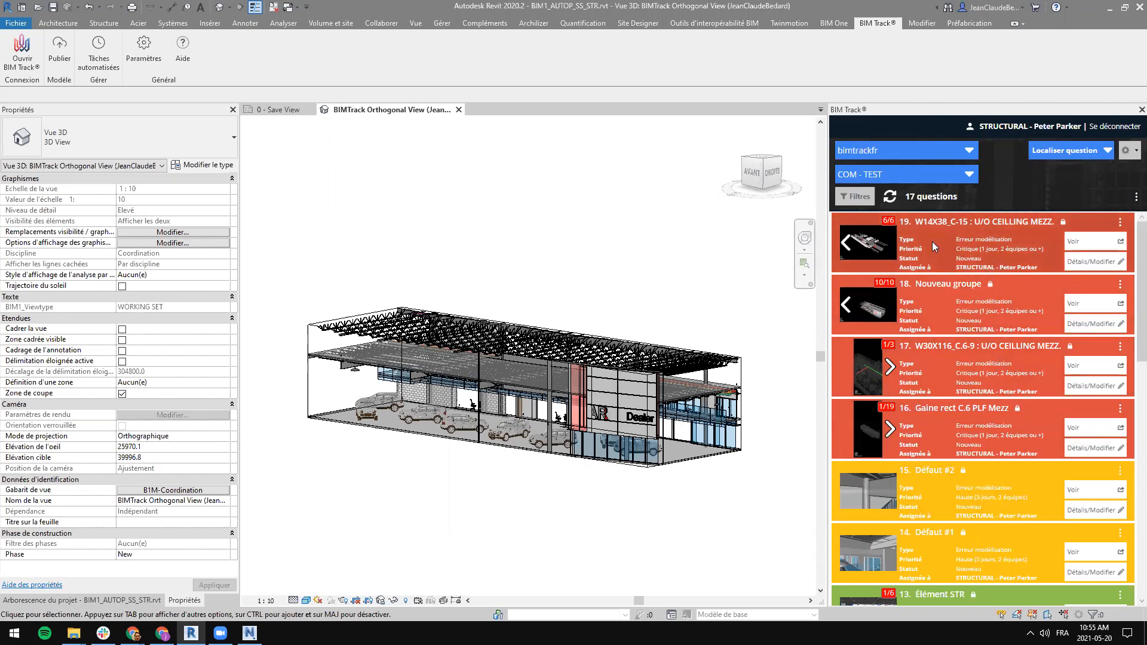
# Step: Open the filter options of the BIM Track question list
pyautogui.click(854, 196)
pyautogui.click(854, 196)
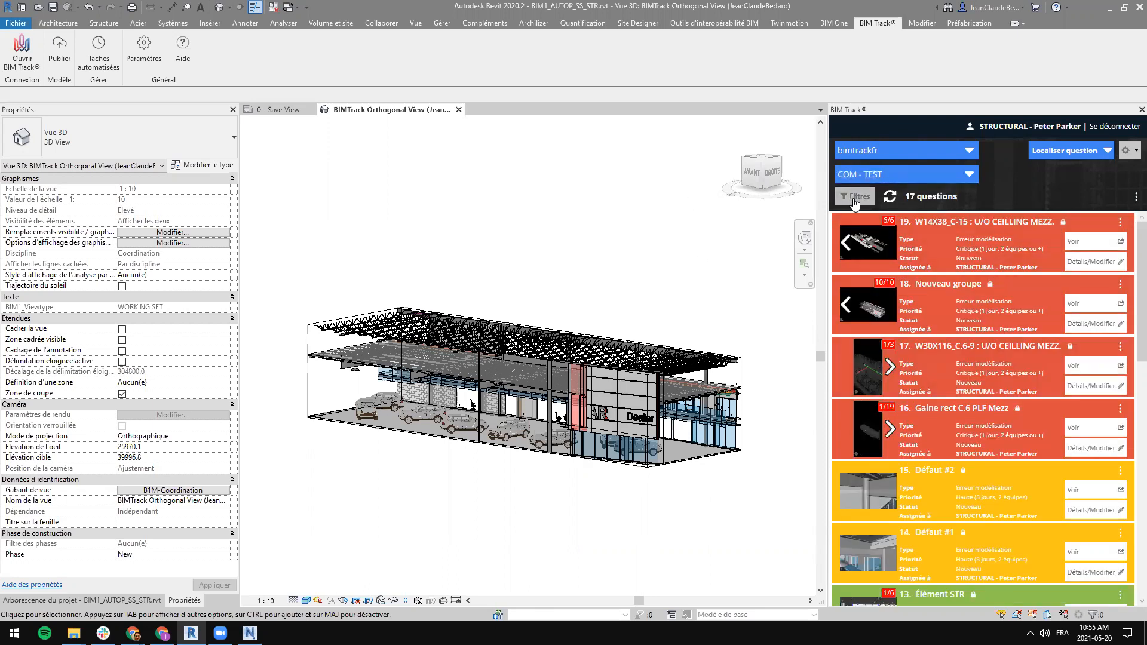
pyautogui.click(854, 200)
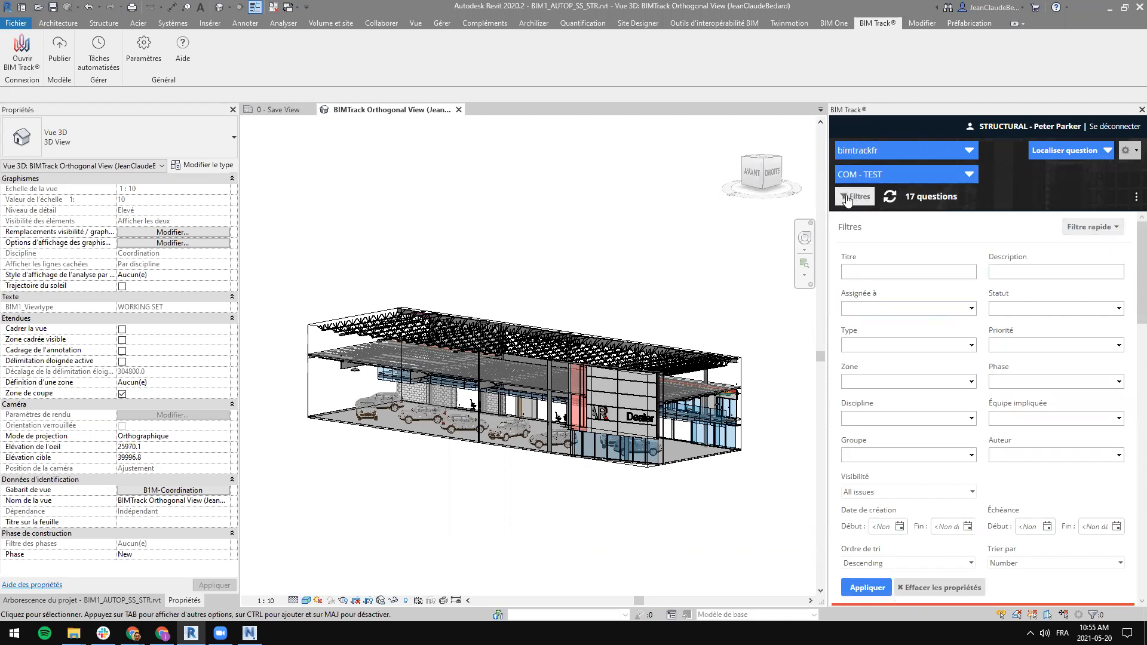
# Step: Apply the shared STR quick filter to the BIM Track question list
pyautogui.click(1095, 228)
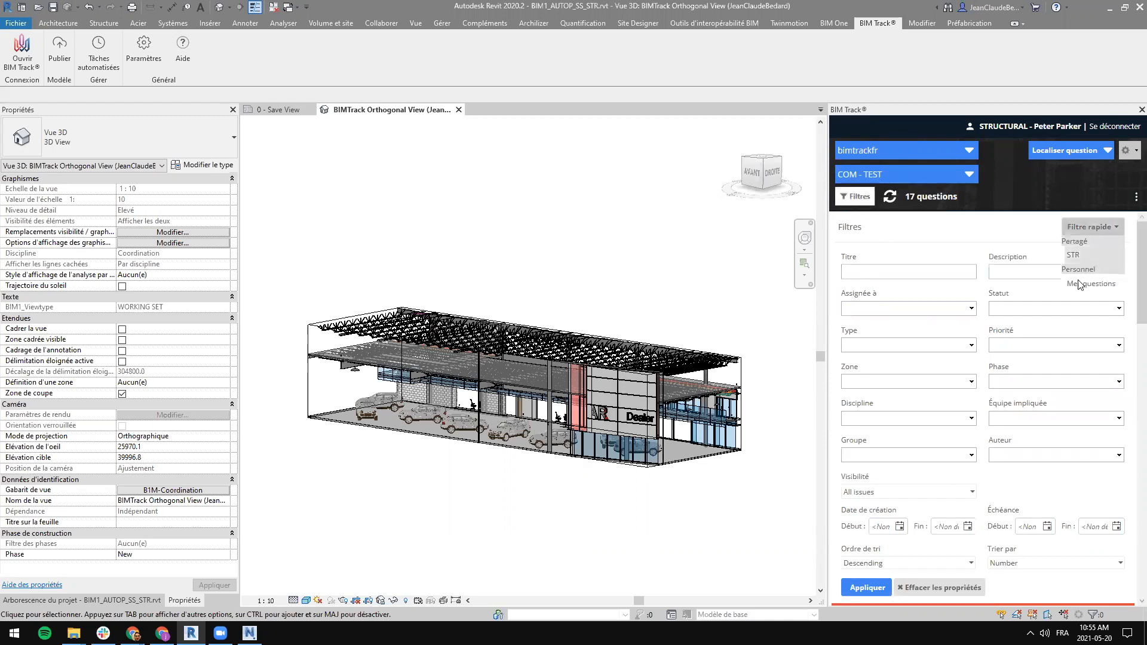
pyautogui.click(1091, 250)
pyautogui.click(867, 588)
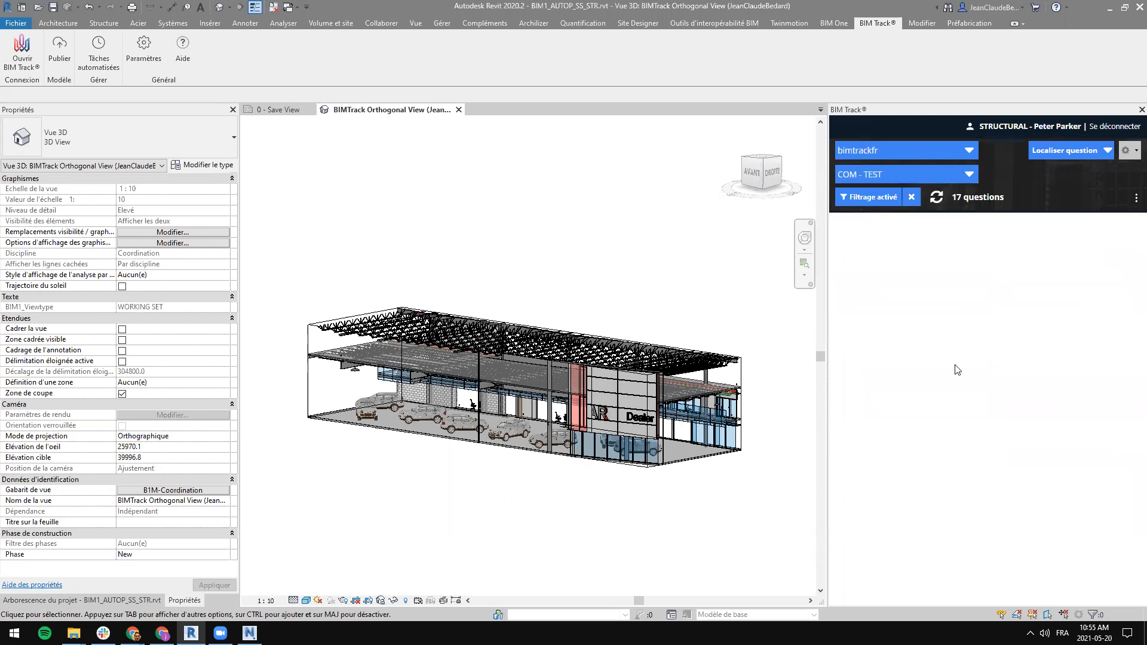
# Step: Look through the filtered questions from 19 down to 2 and check the enlarged image of question 15
pyautogui.scroll(-7, 893, 341)
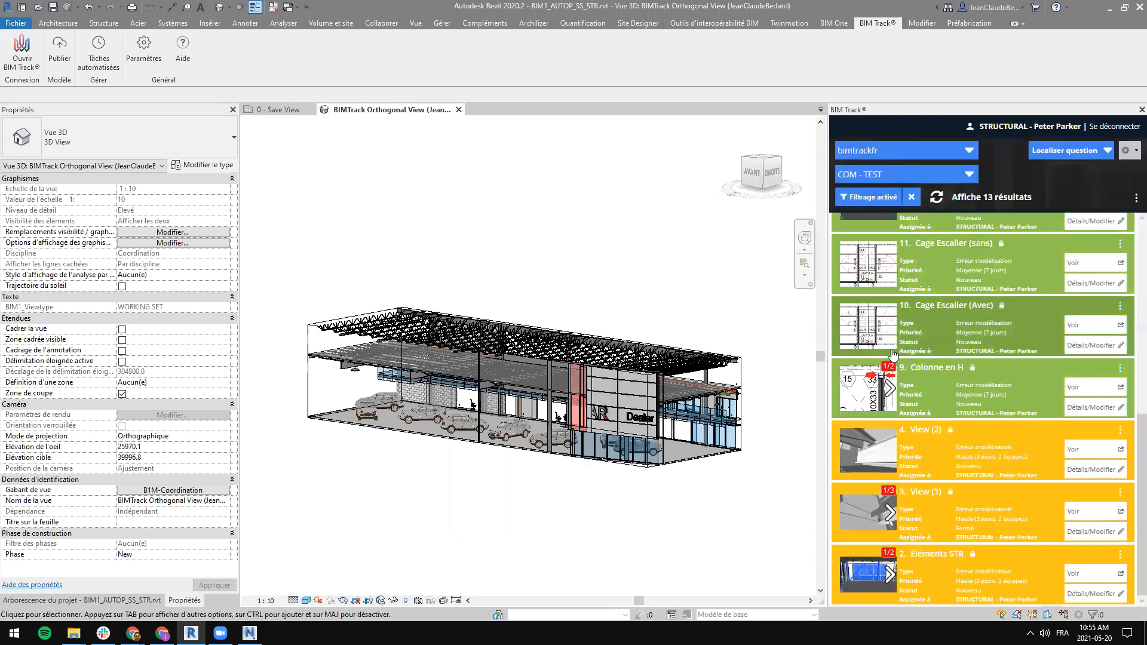
pyautogui.scroll(5, 889, 382)
pyautogui.scroll(2, 889, 383)
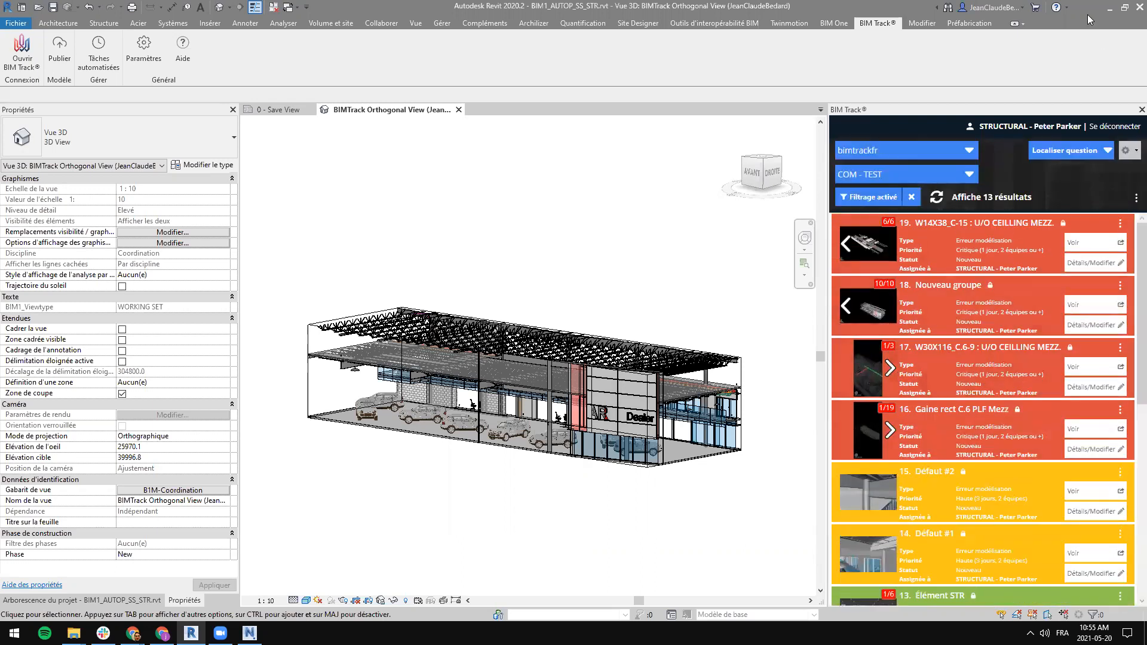
pyautogui.scroll(-6, 983, 386)
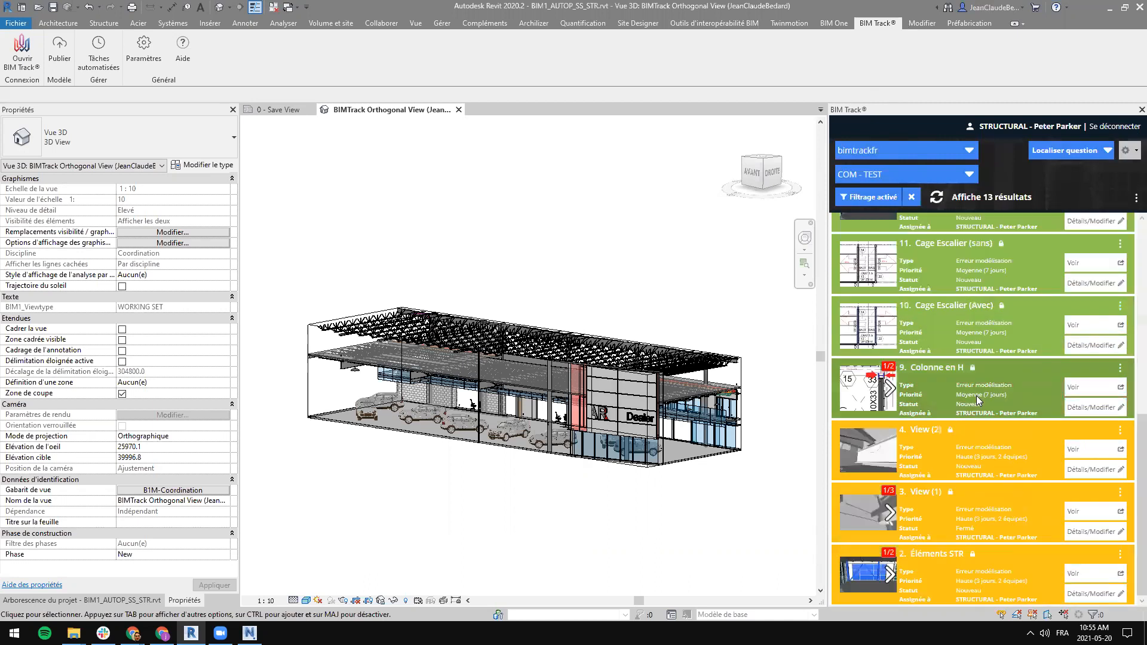
pyautogui.scroll(6, 976, 396)
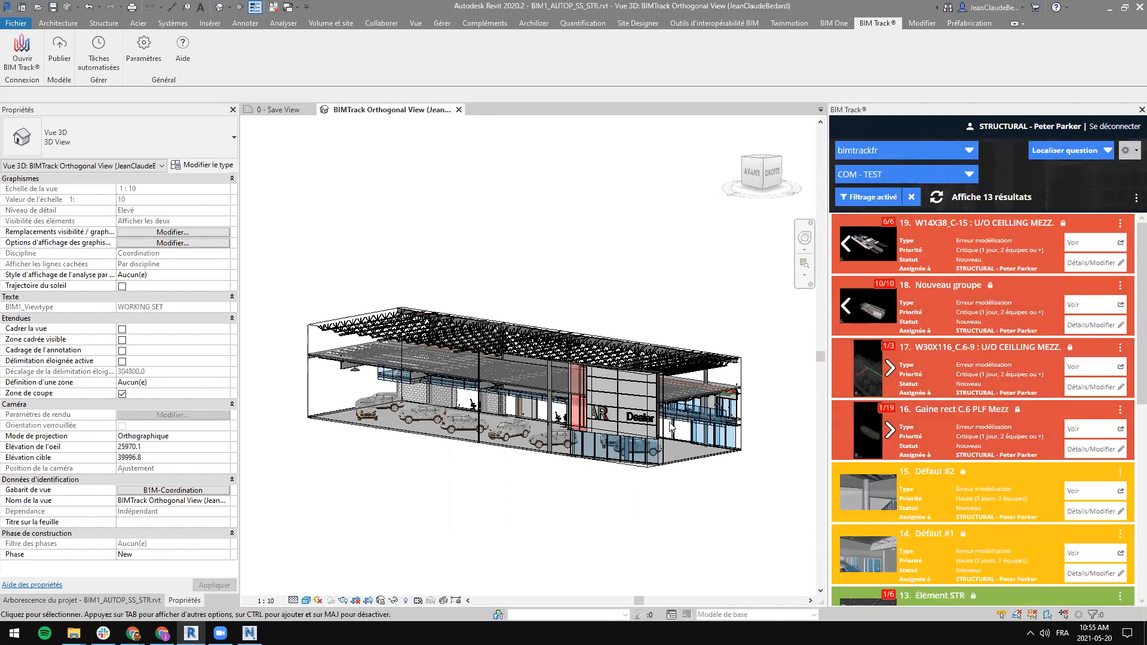
pyautogui.scroll(-5, 729, 428)
pyautogui.scroll(-1, 913, 493)
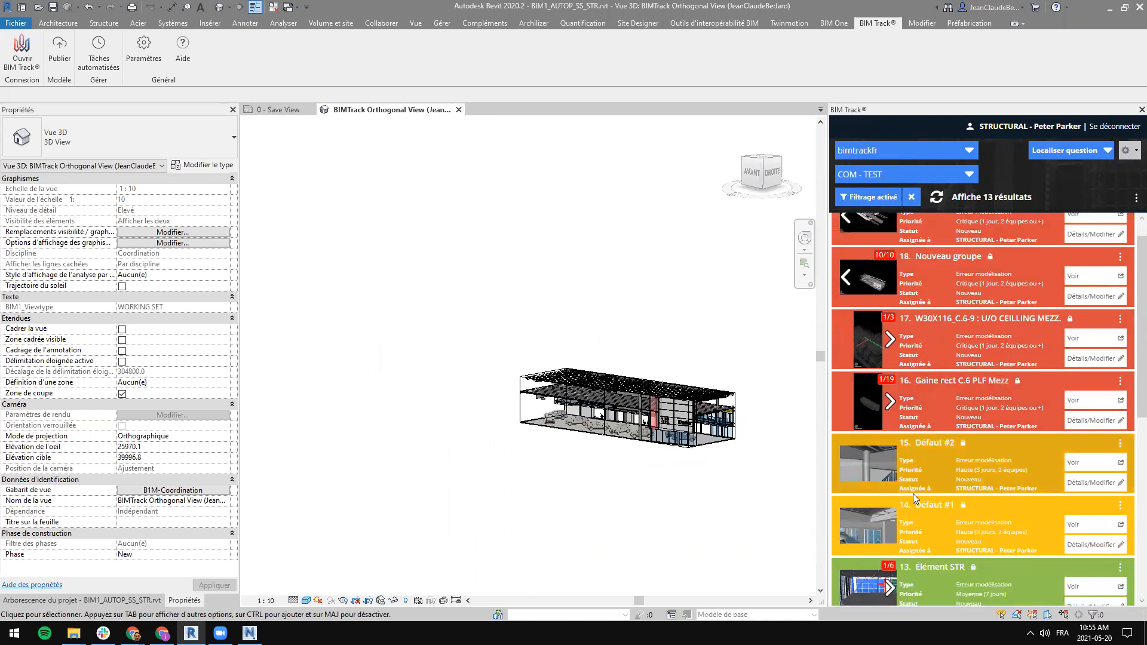
pyautogui.scroll(4, 652, 411)
pyautogui.scroll(3, 691, 447)
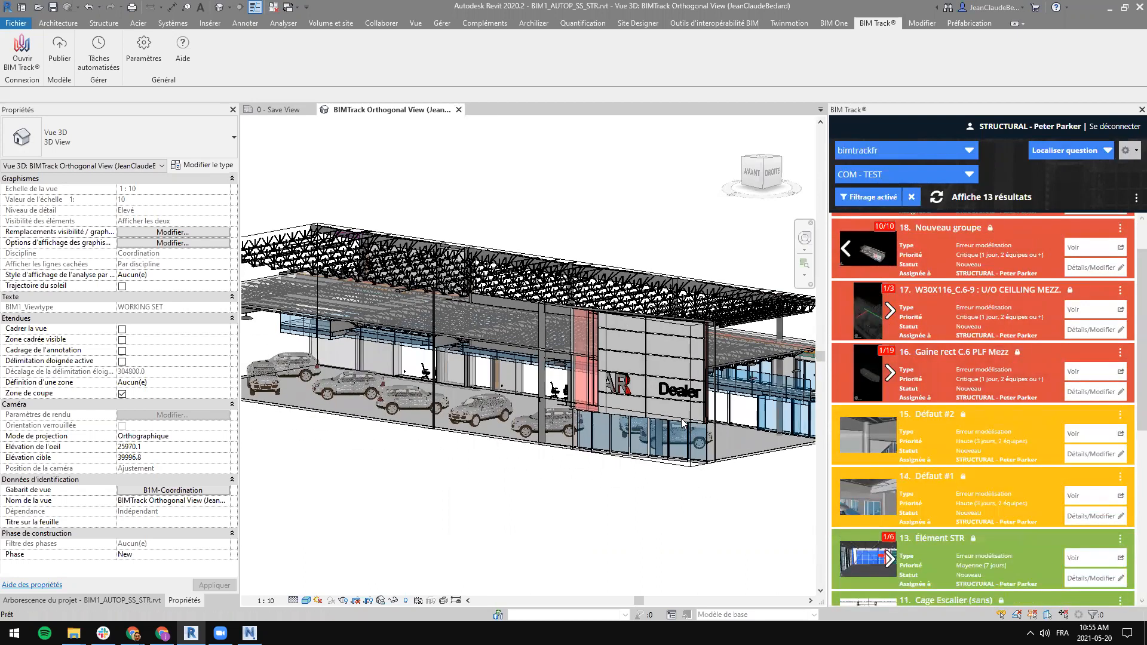
pyautogui.click(847, 433)
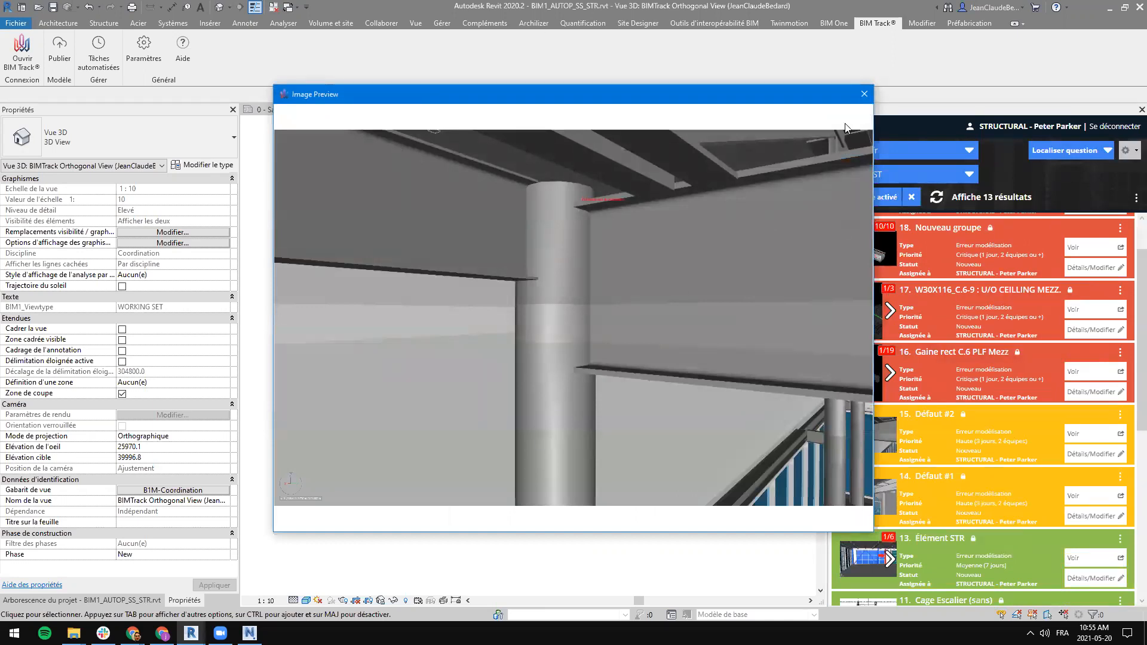
pyautogui.click(863, 94)
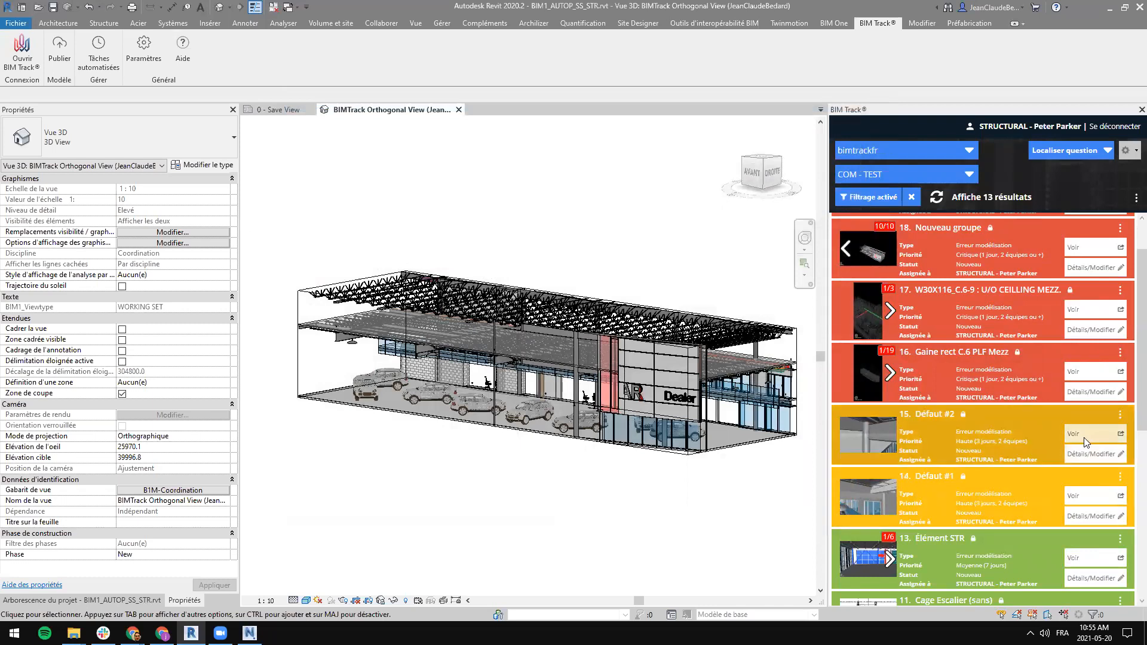
# Step: Expand the WORKING SET's 3D views in the project tree and locate the personal BIMTrack Orthogonal View
pyautogui.click(94, 598)
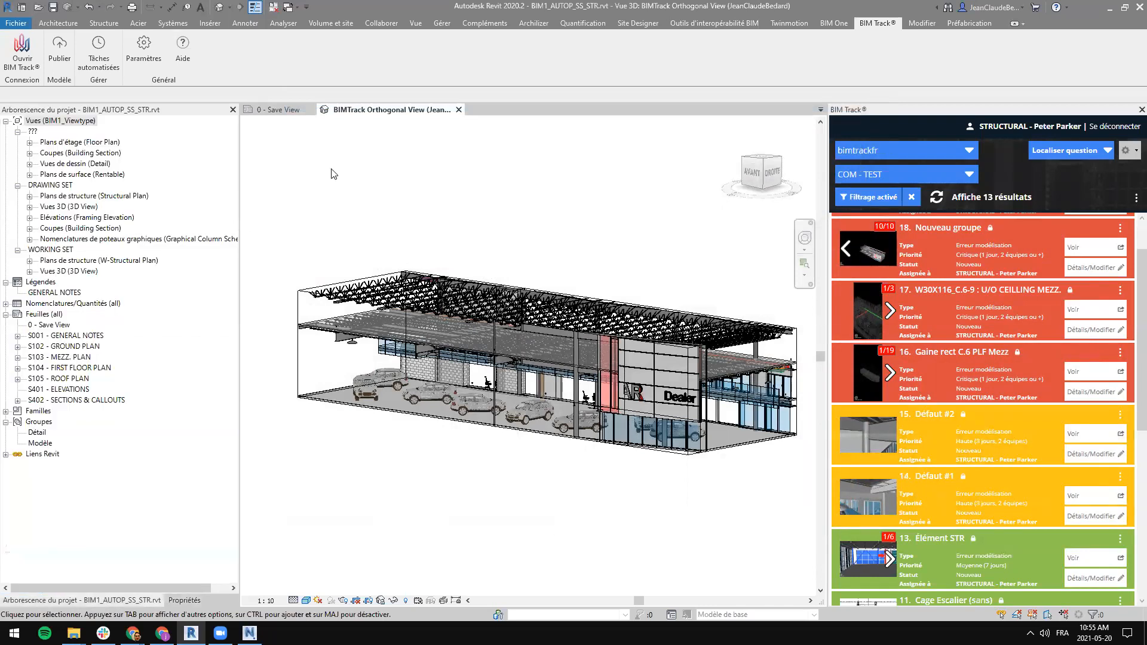
pyautogui.click(29, 207)
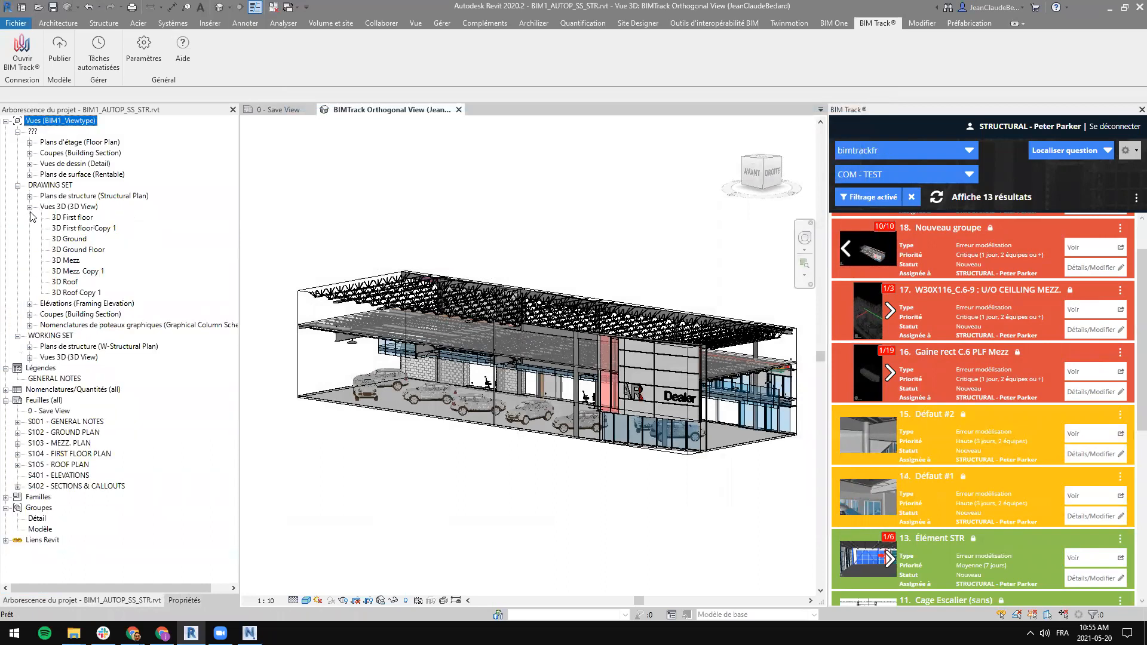
pyautogui.click(29, 207)
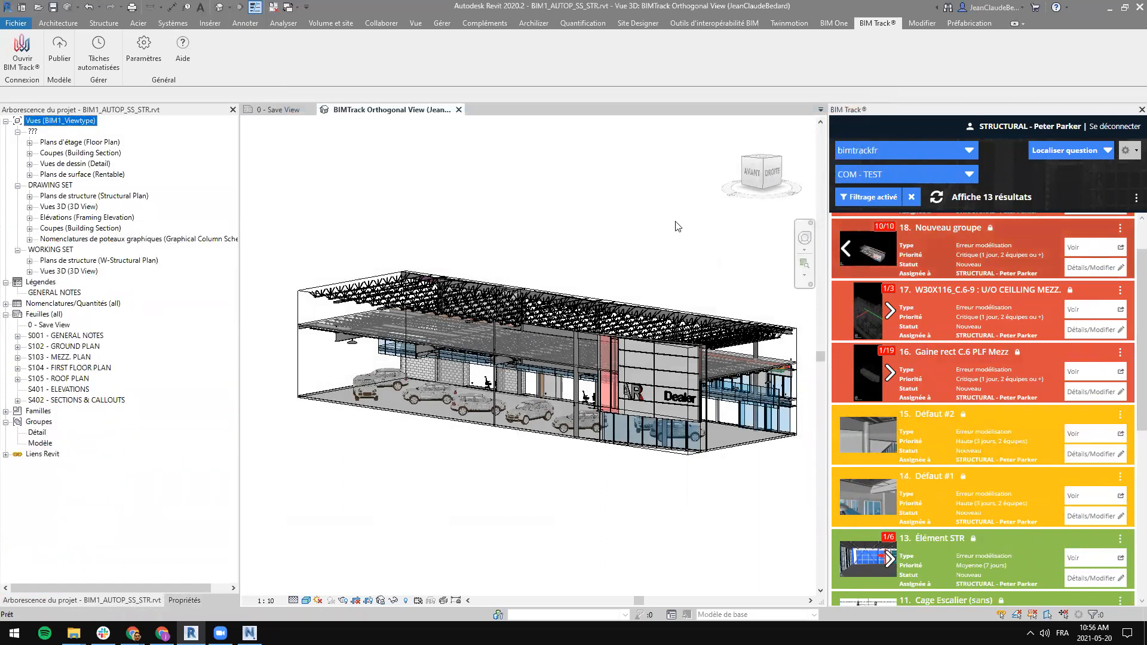
pyautogui.doubleClick(30, 262)
pyautogui.click(29, 271)
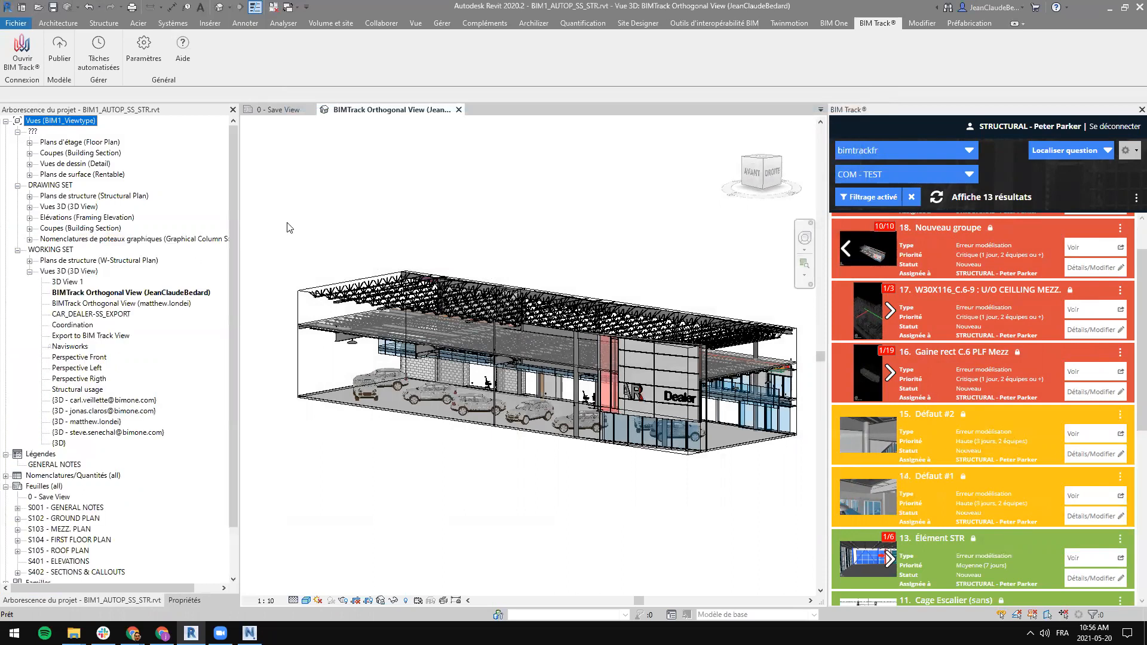
pyautogui.click(176, 293)
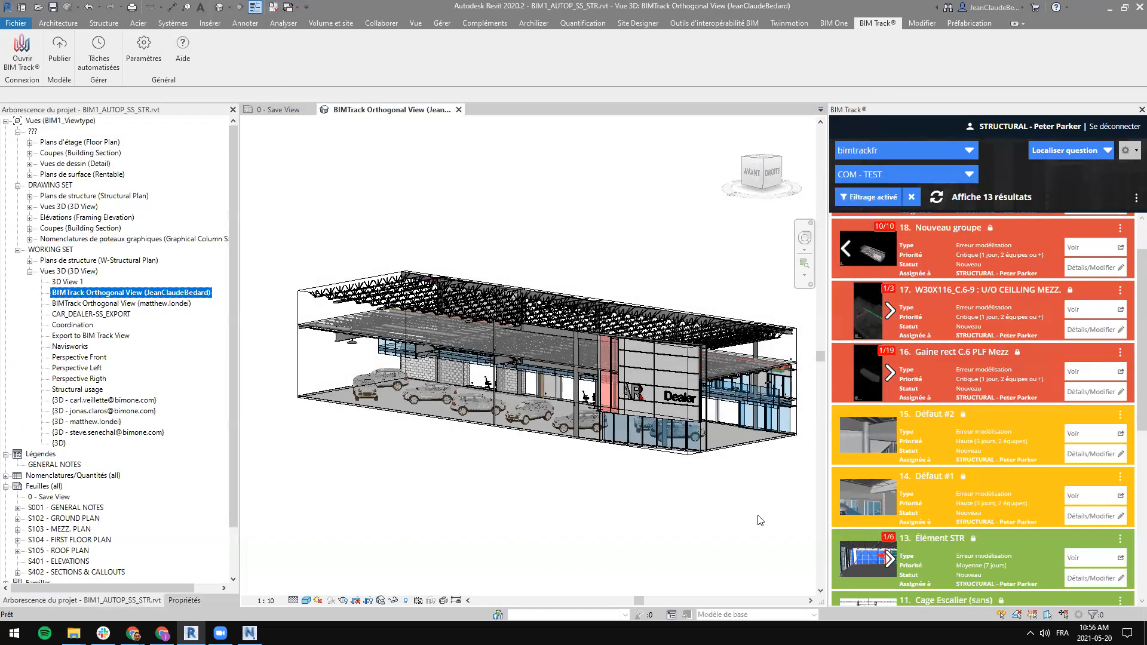
# Step: View questions 18 and 15 in the model and locate the BIMTrack Perspective Camera view in the project tree
pyautogui.click(1089, 247)
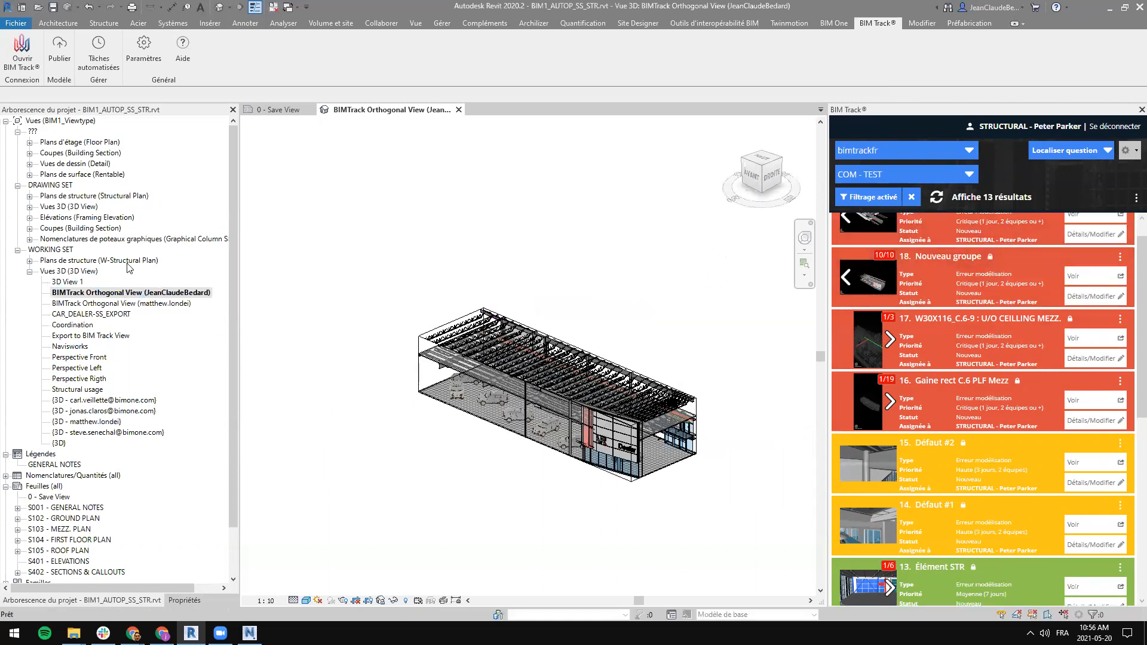
pyautogui.scroll(1, 1025, 344)
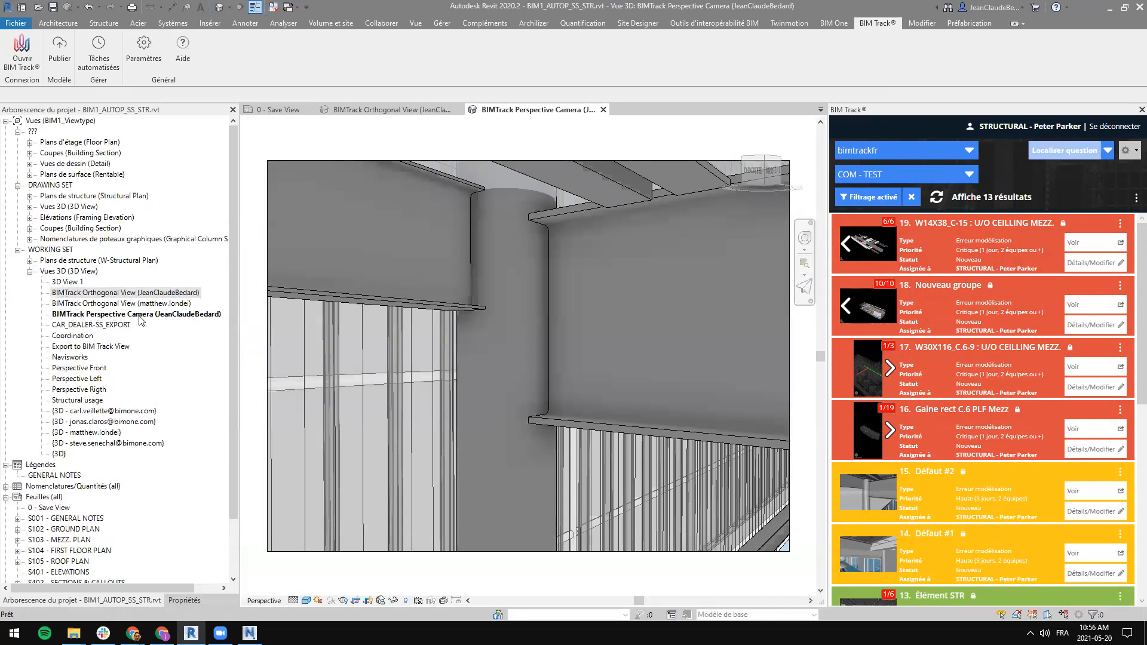
pyautogui.click(126, 314)
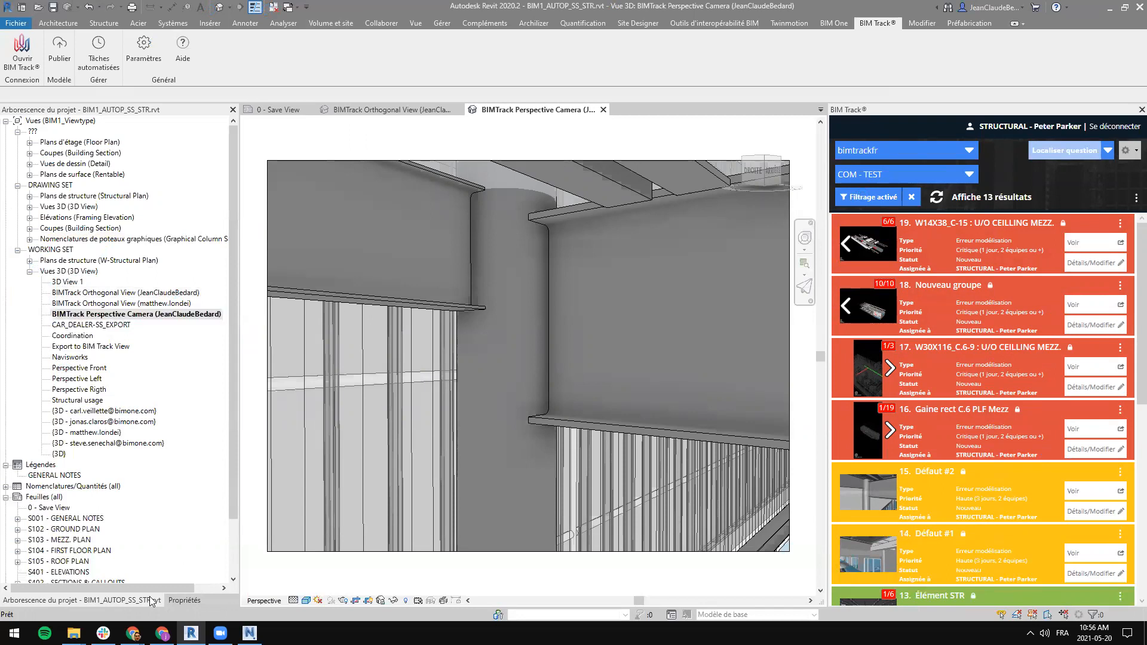
# Step: Turn off view cropping for the BIMTrack Perspective Camera view and examine the building from farther away and above
pyautogui.click(194, 601)
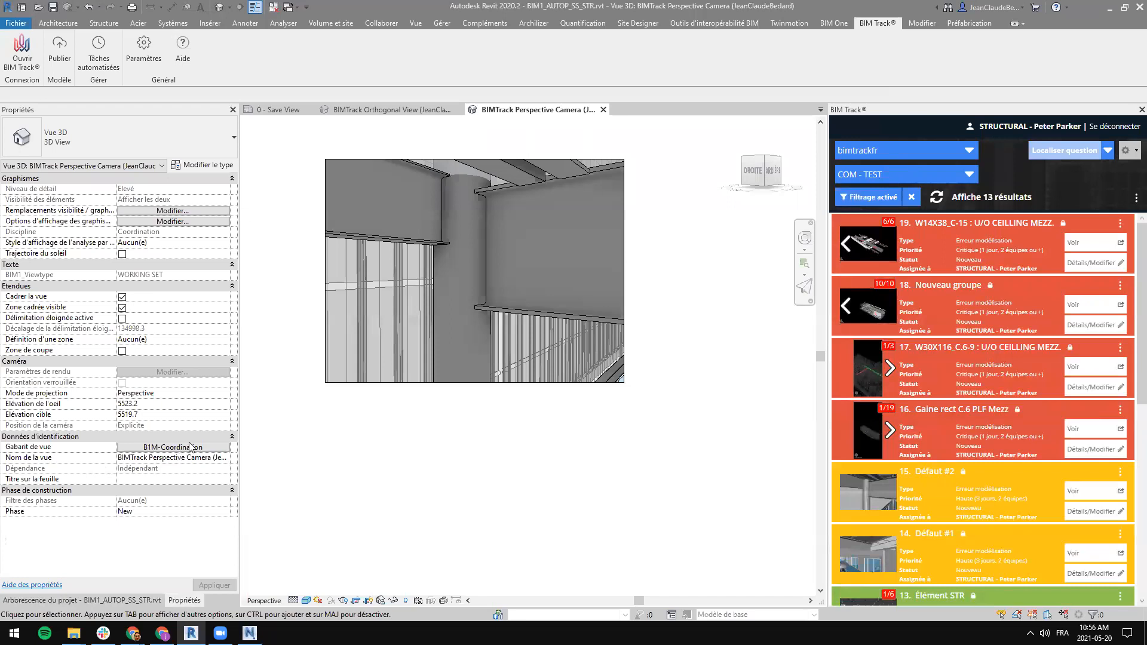
pyautogui.click(122, 297)
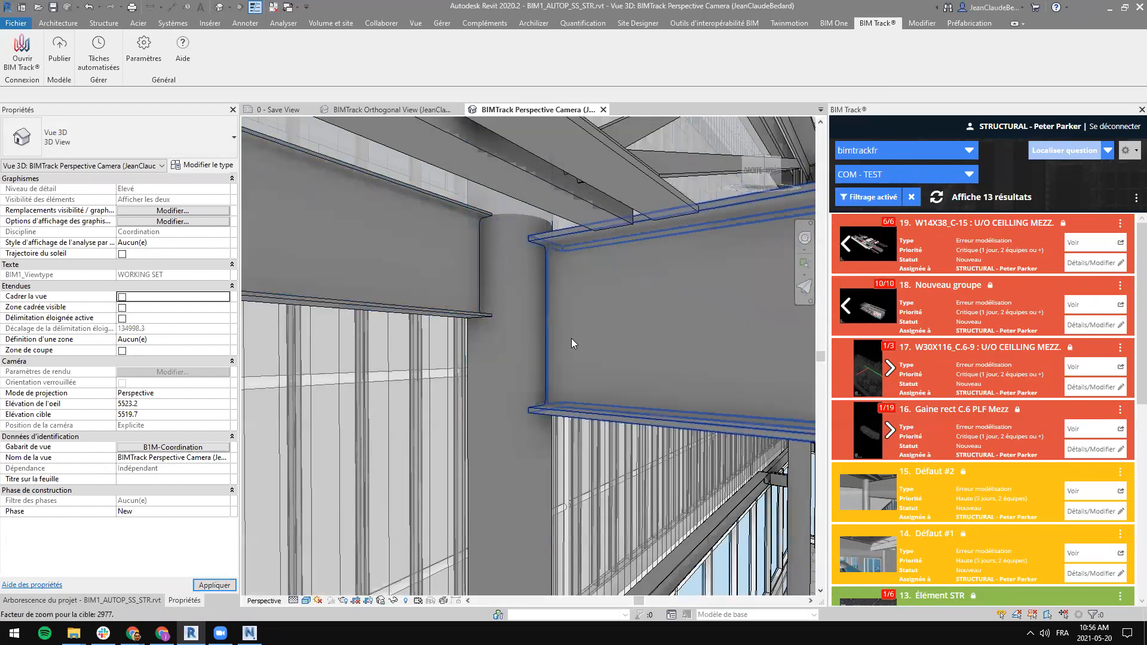
pyautogui.scroll(-3, 571, 338)
pyautogui.scroll(-3, 563, 342)
pyautogui.keyDown('shift'); pyautogui.moveTo(563, 342); pyautogui.dragTo(591, 406, button='middle'); pyautogui.keyUp('shift')
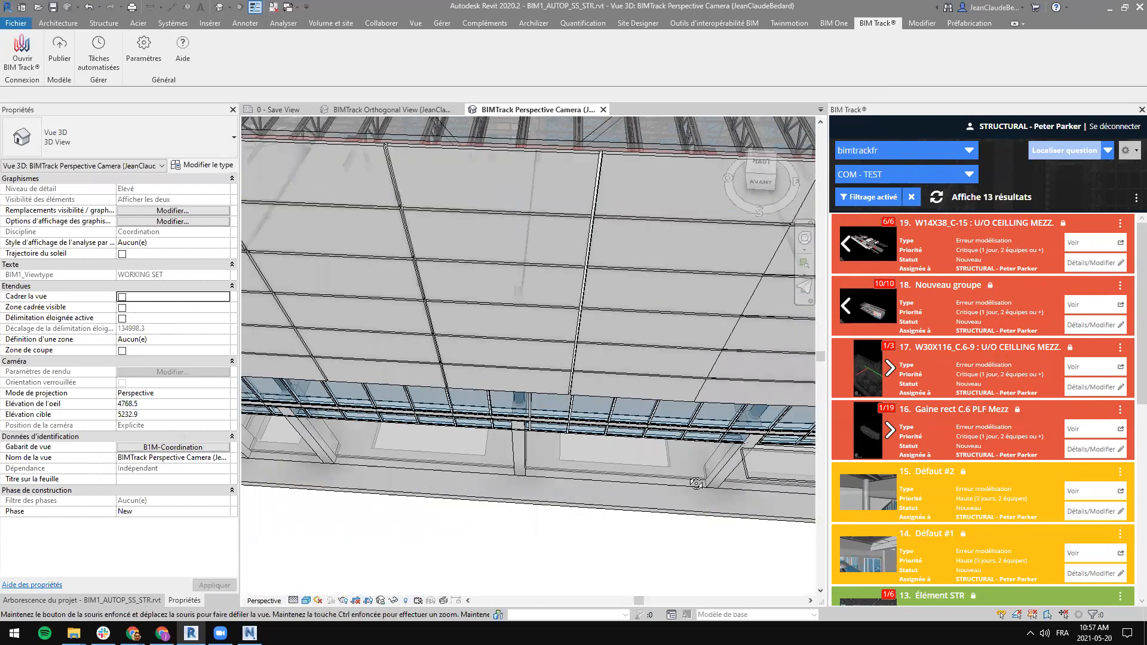
pyautogui.scroll(-4, 595, 409)
pyautogui.scroll(-2, 595, 409)
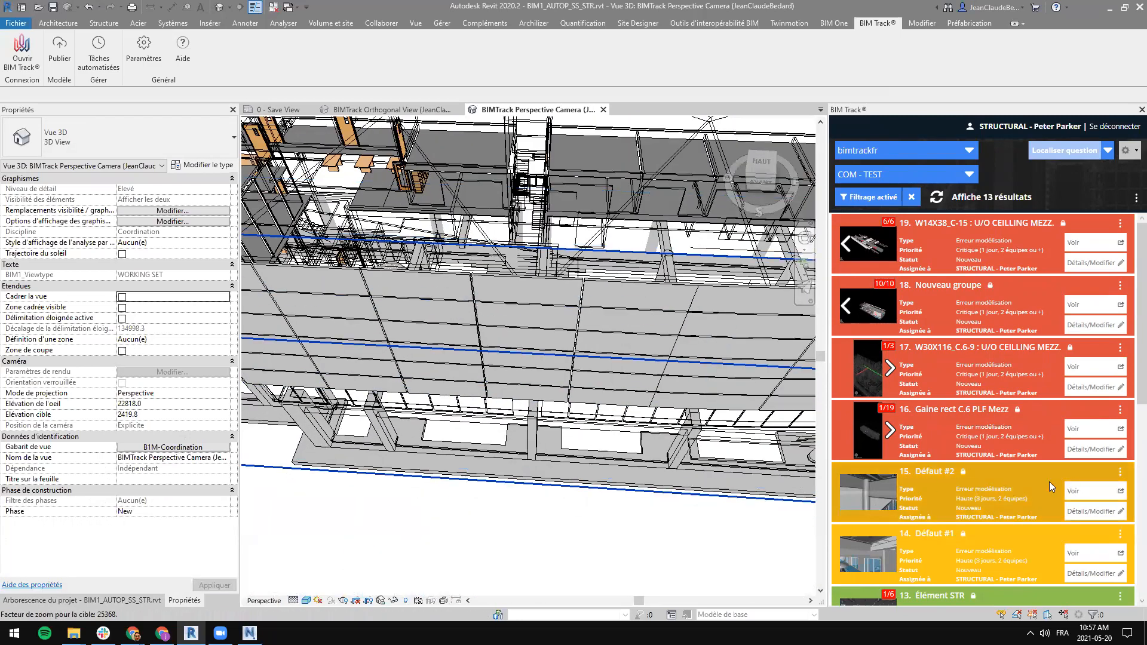
# Step: Try to view questions 15 and 19 in the model while the perspective view is still open
pyautogui.click(1078, 492)
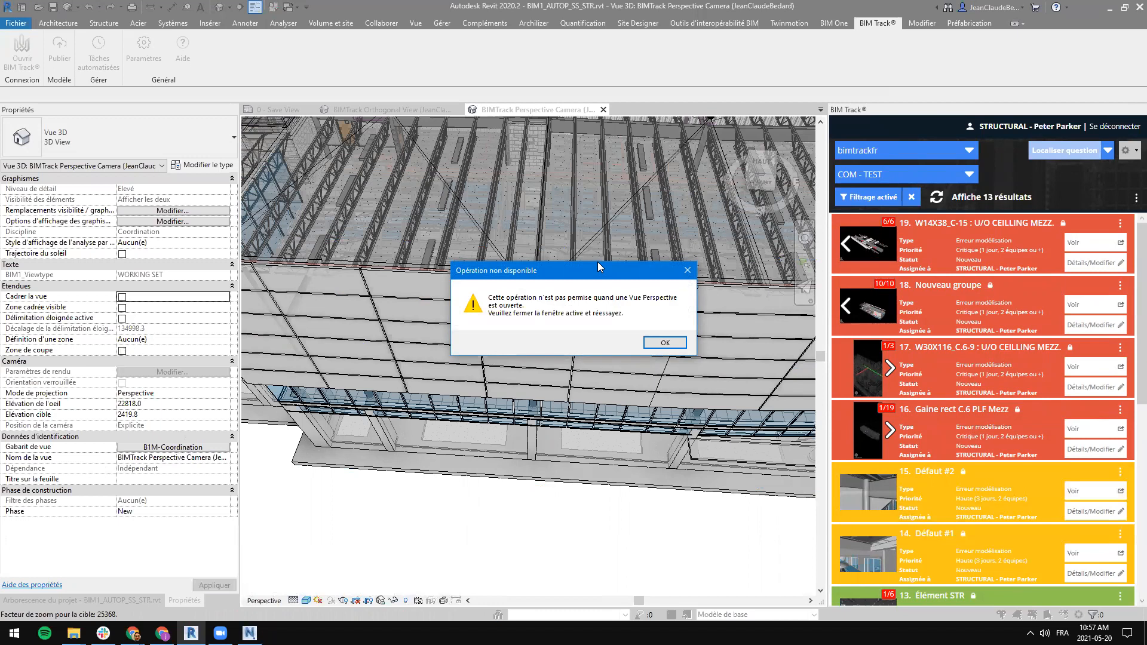
pyautogui.click(665, 342)
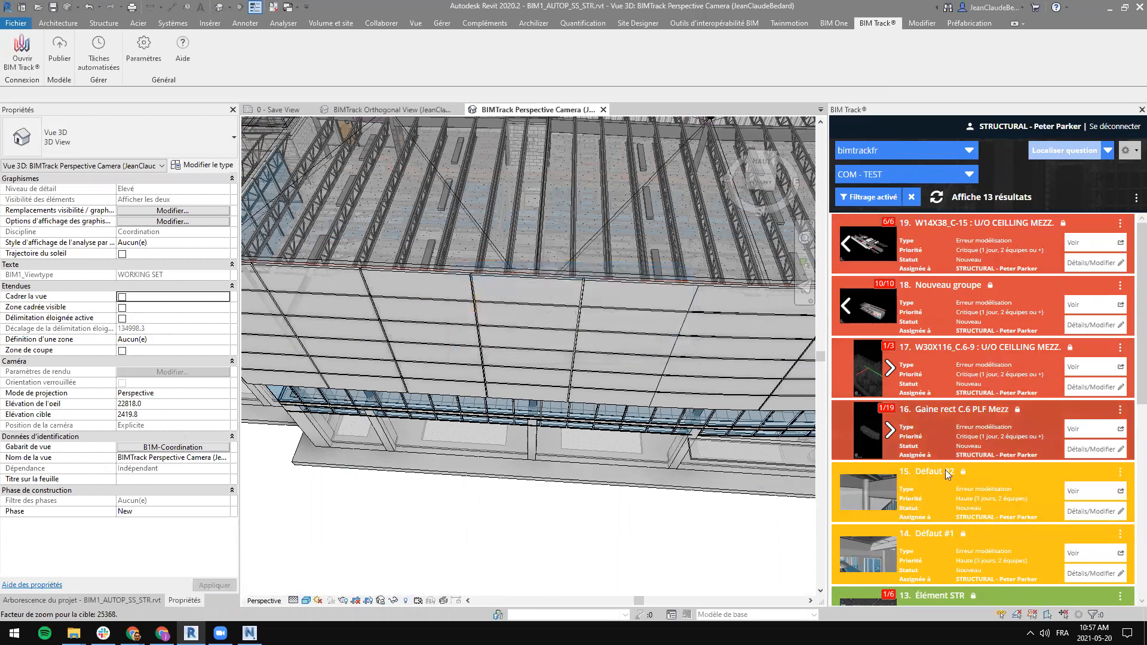
pyautogui.click(1041, 234)
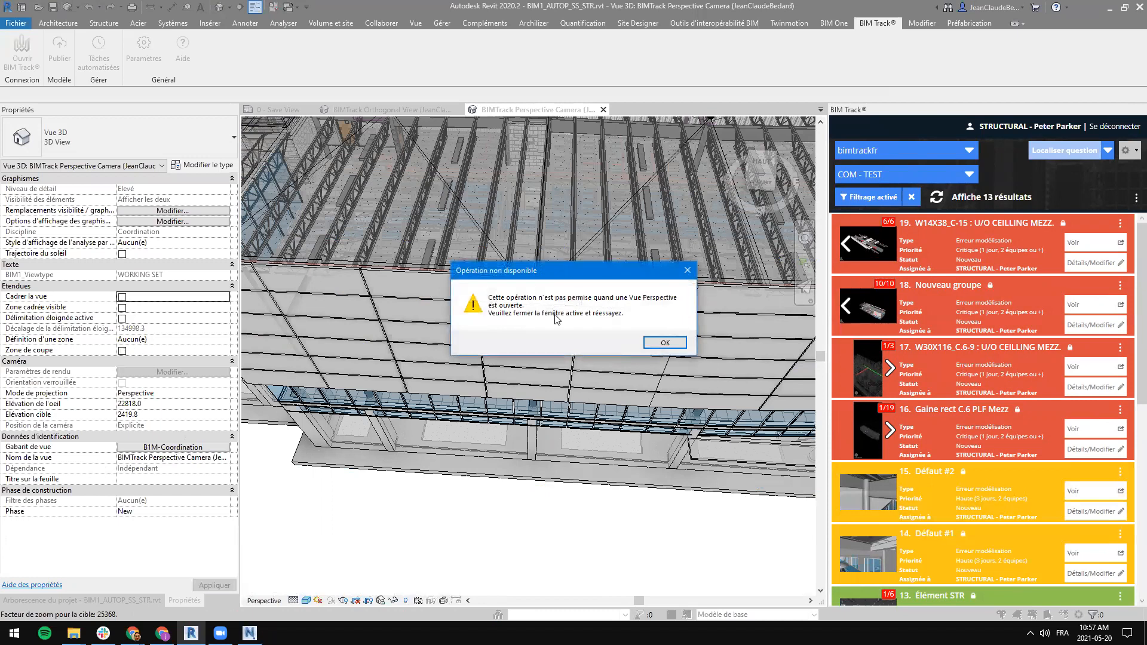
pyautogui.click(664, 342)
# Step: Close the modified perspective view and reopen question 15's viewpoint from the question list
pyautogui.click(604, 109)
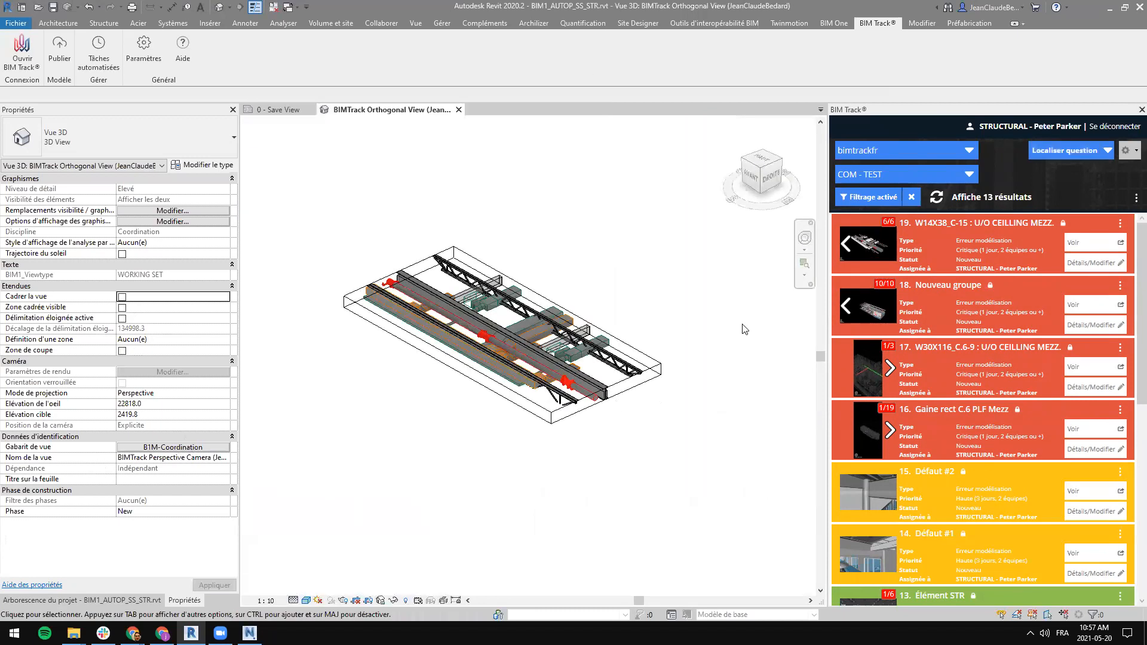
pyautogui.click(1069, 491)
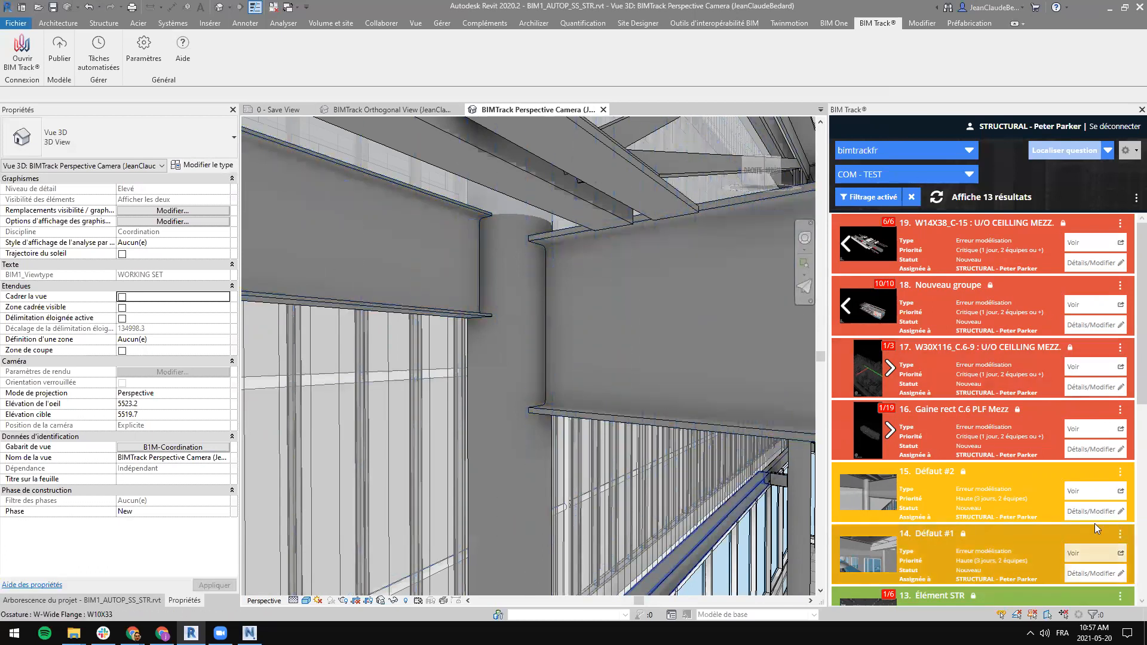
pyautogui.click(868, 312)
pyautogui.click(863, 94)
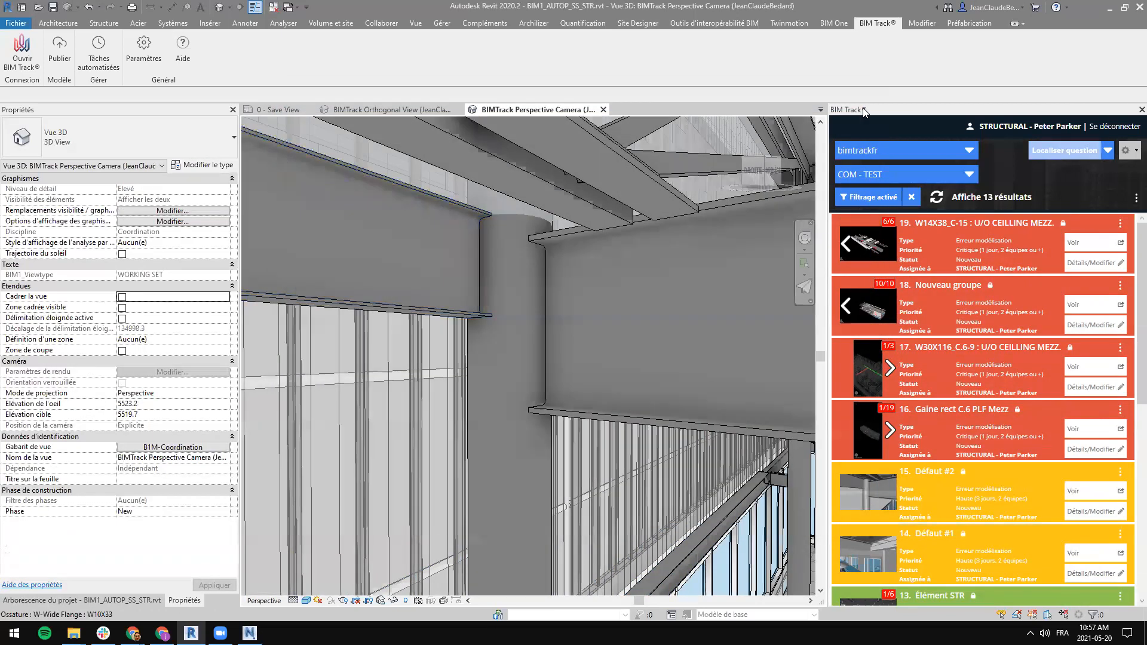
pyautogui.click(425, 213)
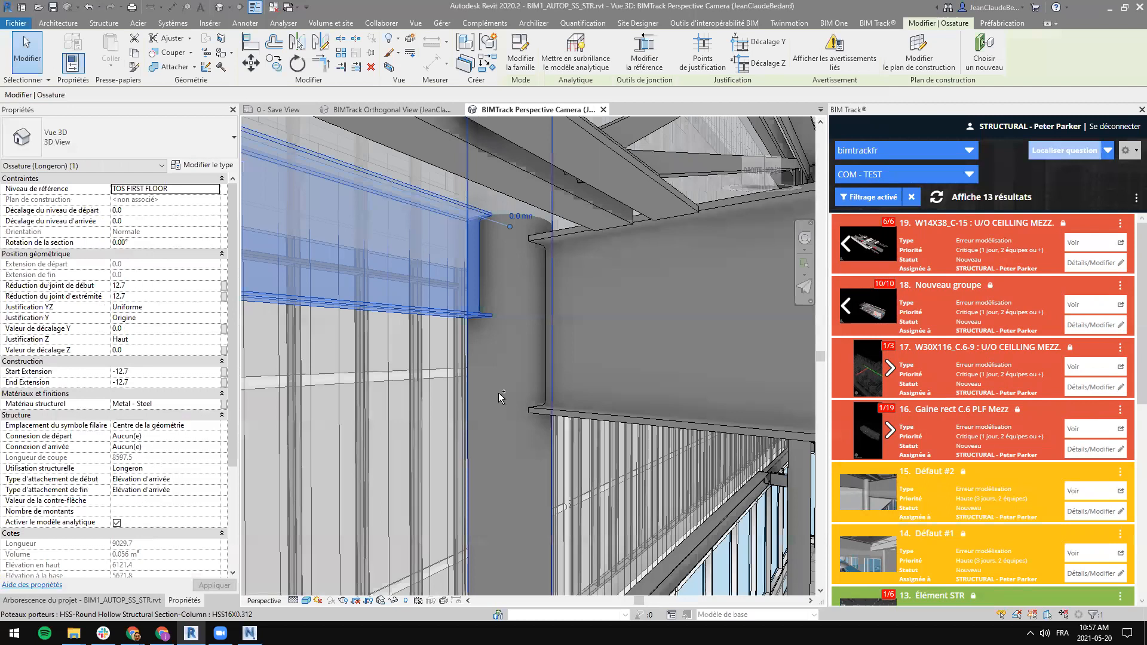
pyautogui.keyDown('ctrl'); pyautogui.click(498, 392); pyautogui.keyUp('ctrl')
pyautogui.keyDown('ctrl'); pyautogui.click(664, 305); pyautogui.keyUp('ctrl')
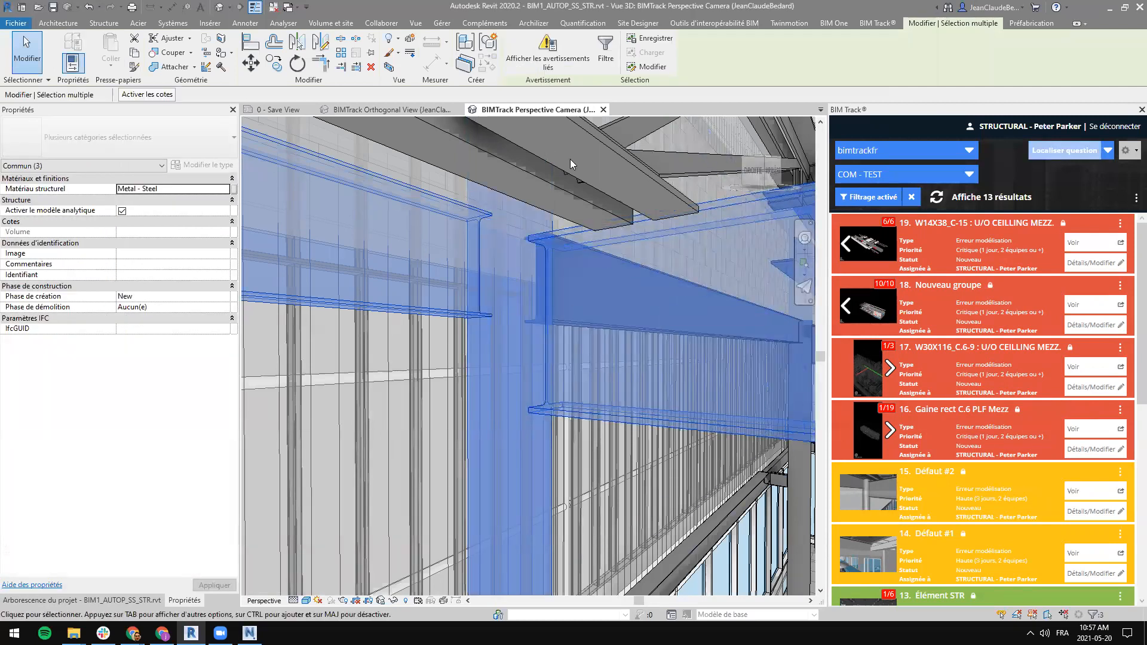
pyautogui.keyDown('ctrl'); pyautogui.click(627, 160); pyautogui.keyUp('ctrl')
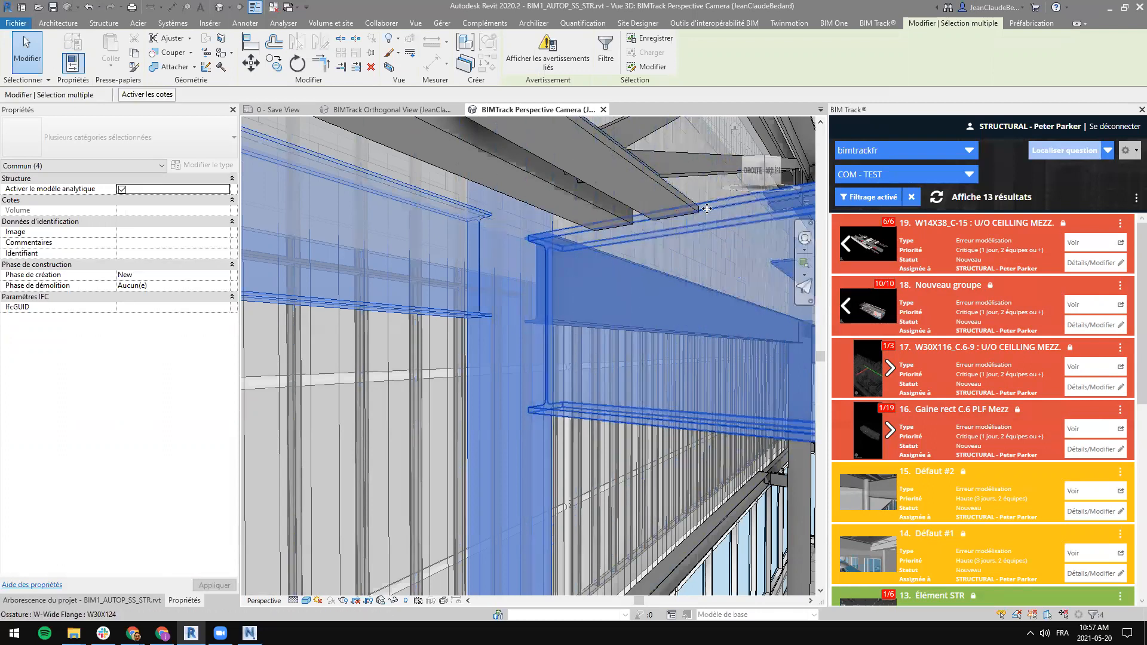
pyautogui.press('Escape')
# Step: Select the round column and the two wide-flange beams meeting it, and enclose them in a selection box in the {3D} view
pyautogui.click(656, 286)
pyautogui.keyDown('ctrl'); pyautogui.click(413, 243); pyautogui.keyUp('ctrl')
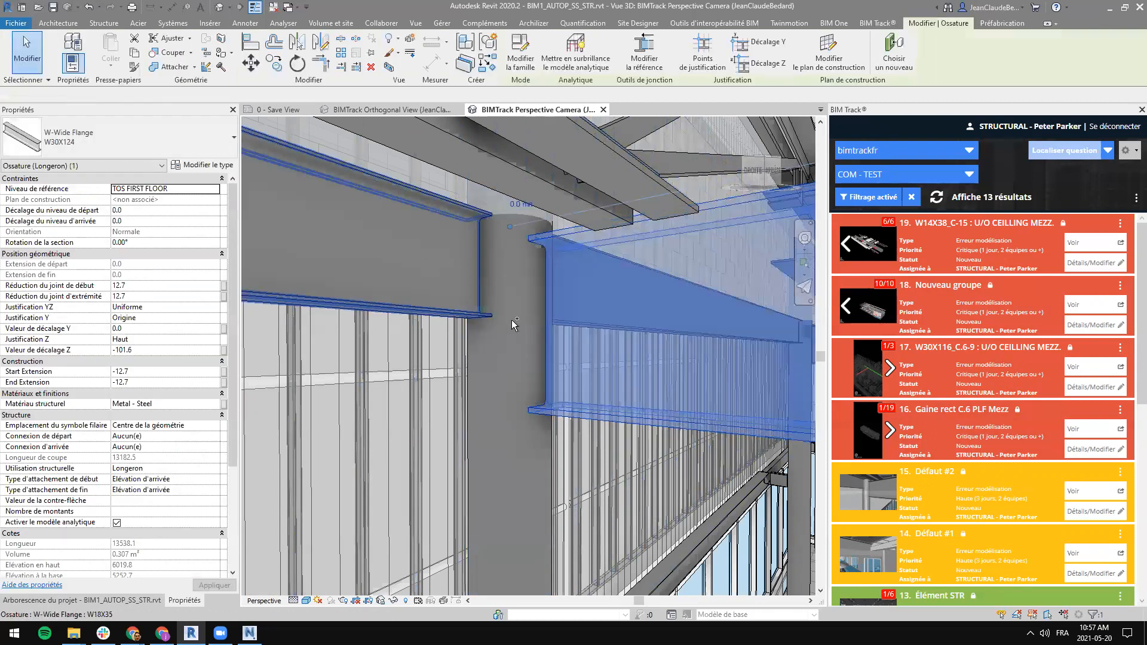
pyautogui.keyDown('ctrl'); pyautogui.click(513, 321); pyautogui.keyUp('ctrl')
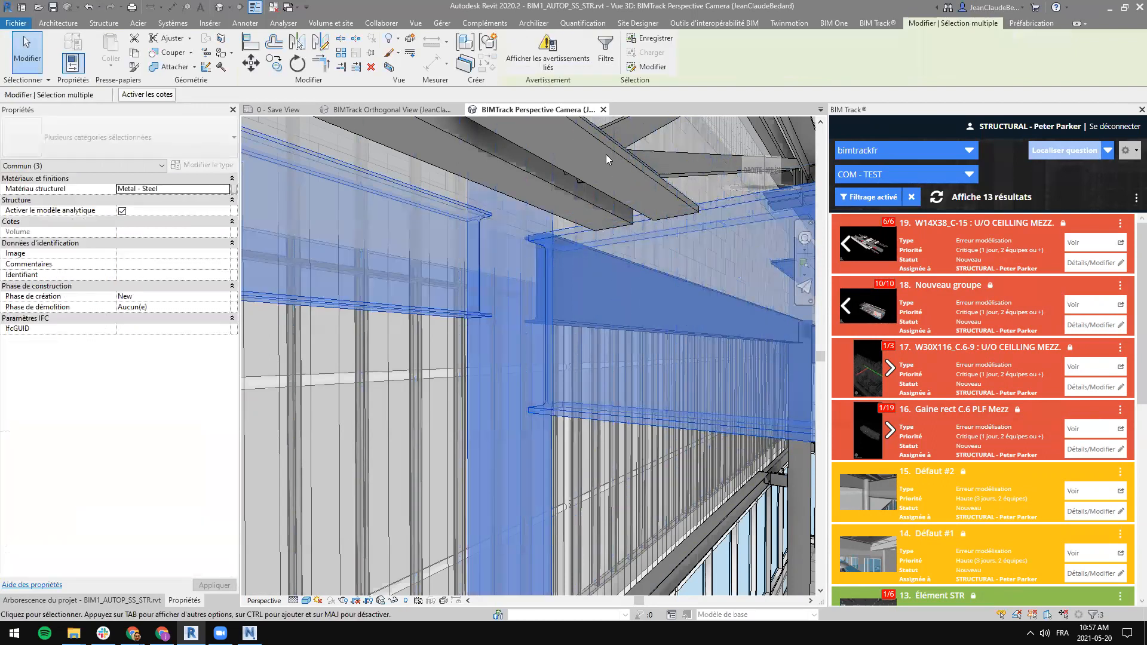
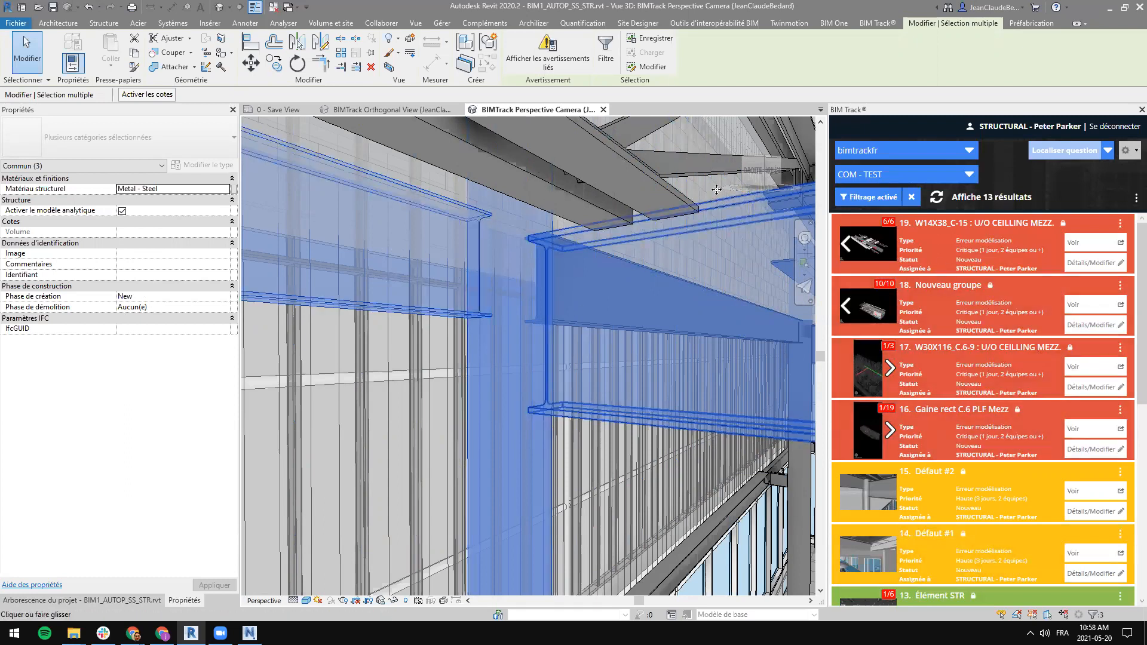
pyautogui.click(389, 67)
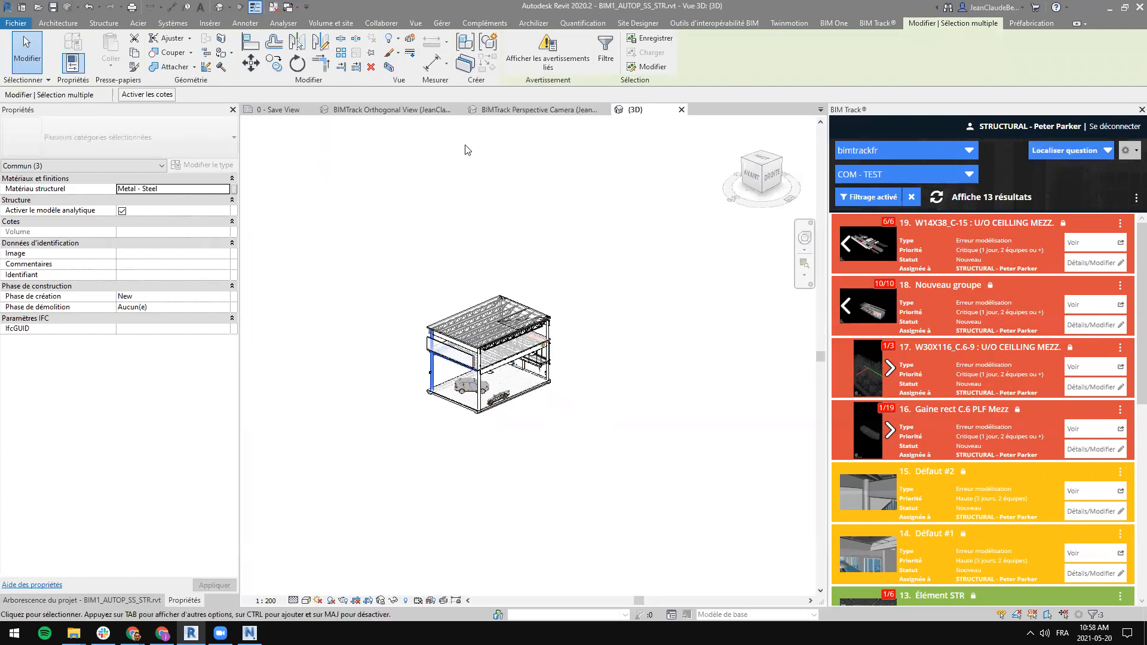
# Step: Frame the selected column-to-beam junction from below in the {3D} view and add it to question 15 as a new viewpoint
pyautogui.scroll(6, 463, 427)
pyautogui.scroll(-1, 503, 351)
pyautogui.keyDown('shift'); pyautogui.moveTo(504, 352); pyautogui.dragTo(346, 217, button='middle'); pyautogui.keyUp('shift')
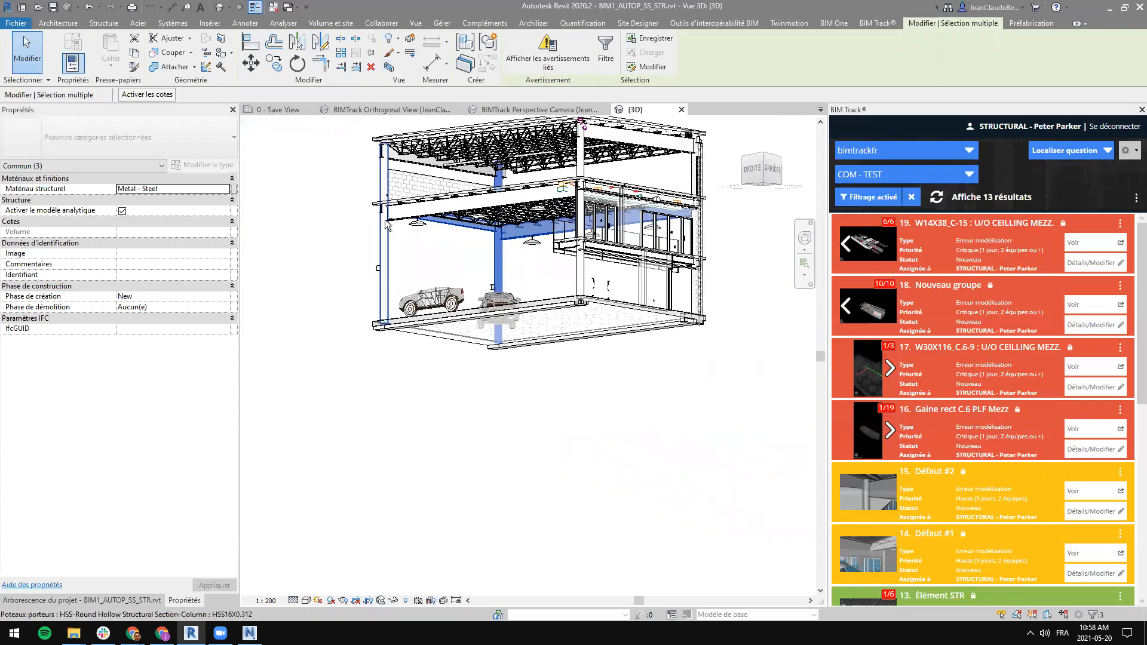
pyautogui.scroll(3, 499, 231)
pyautogui.scroll(8, 500, 231)
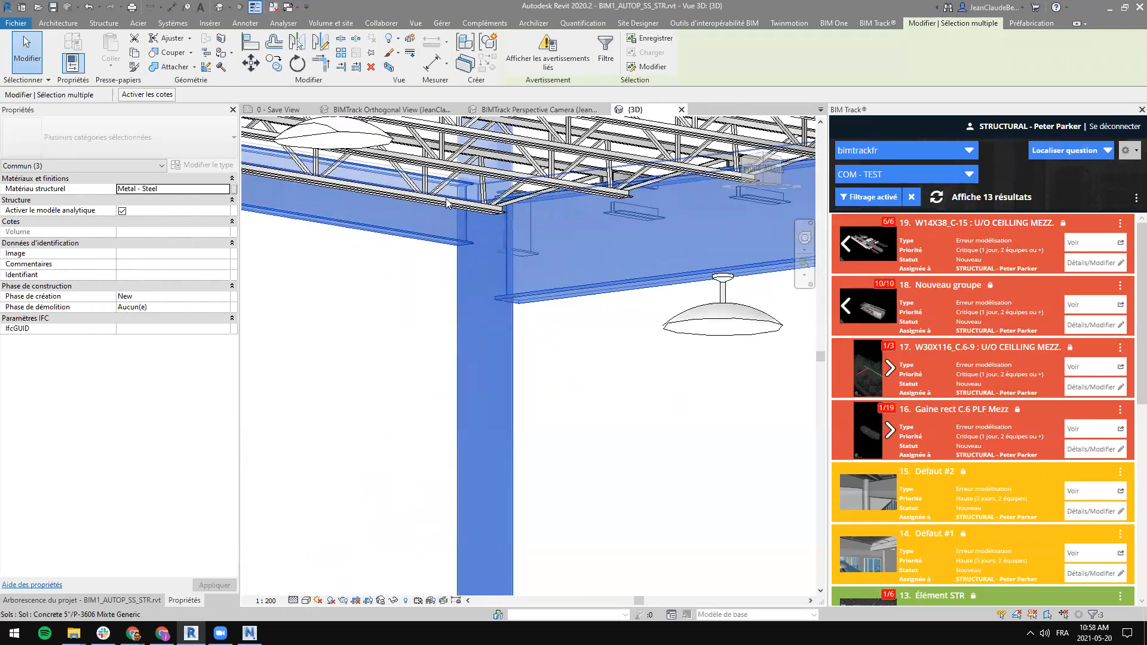
pyautogui.moveTo(482, 288); pyautogui.dragTo(479, 351, button='middle')
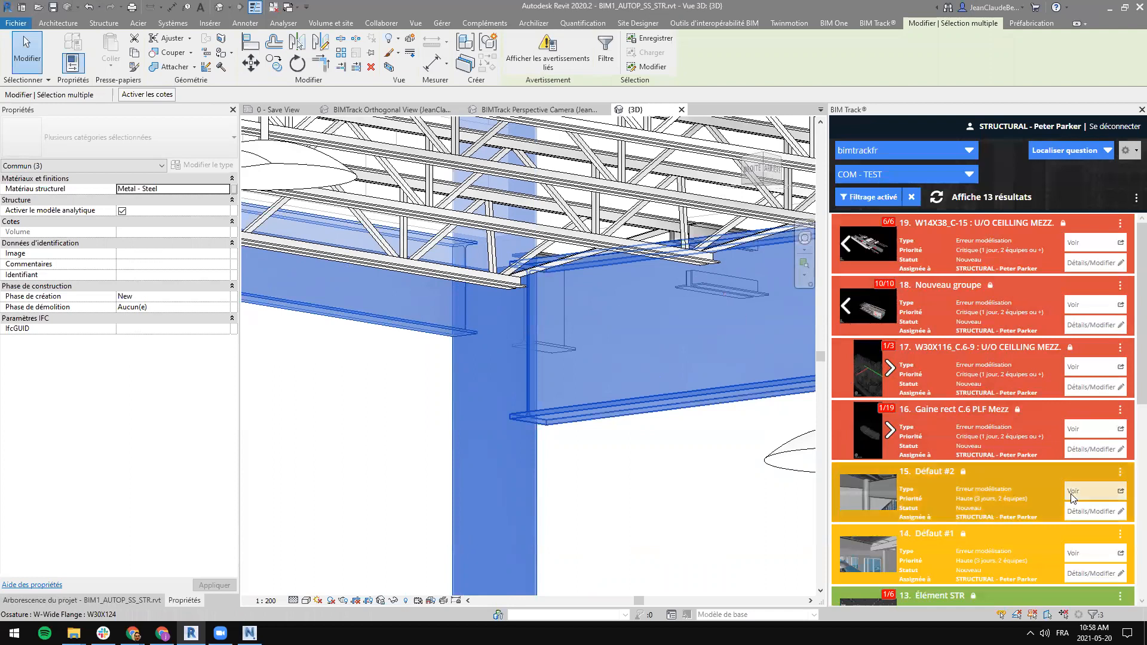
pyautogui.rightClick(996, 482)
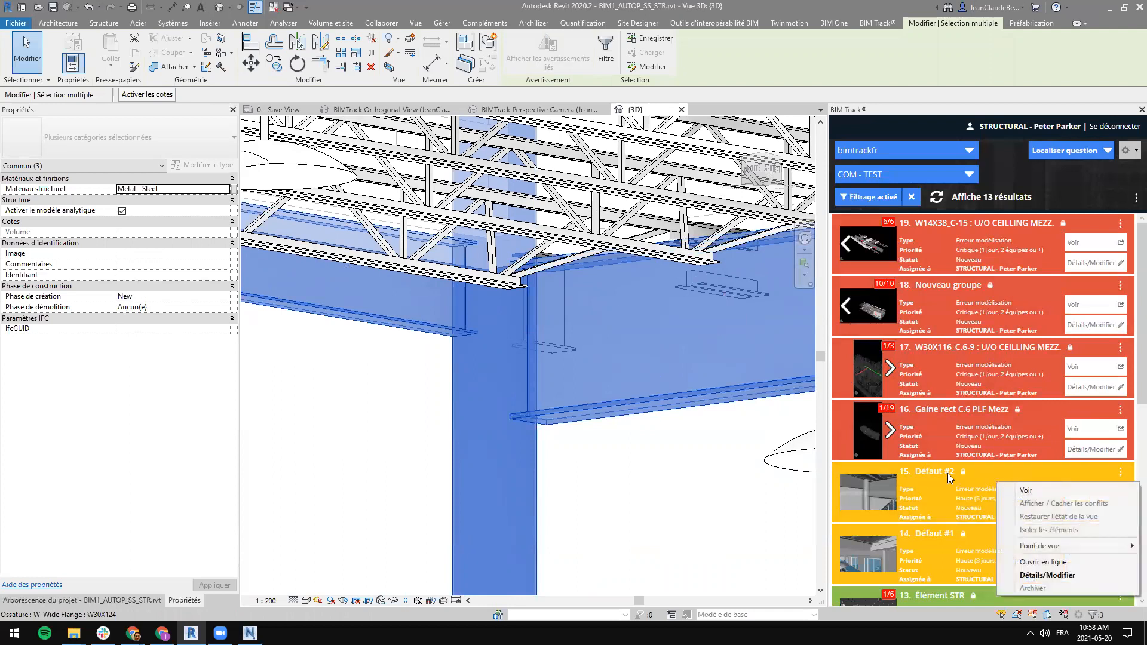
pyautogui.moveTo(1033, 545)
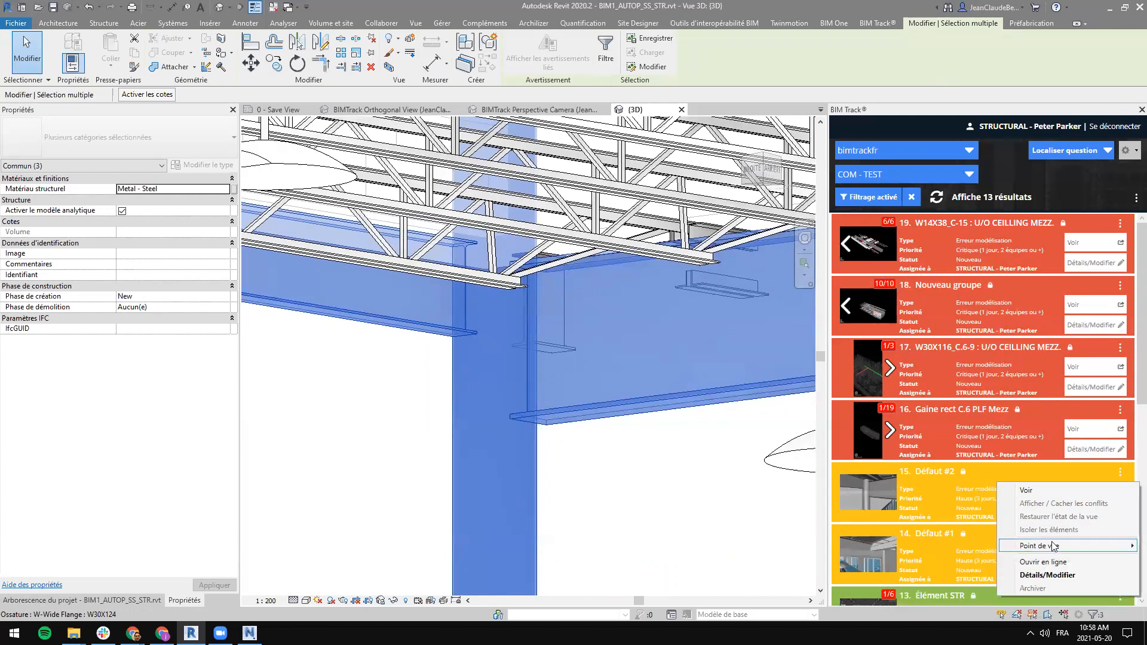
pyautogui.click(905, 559)
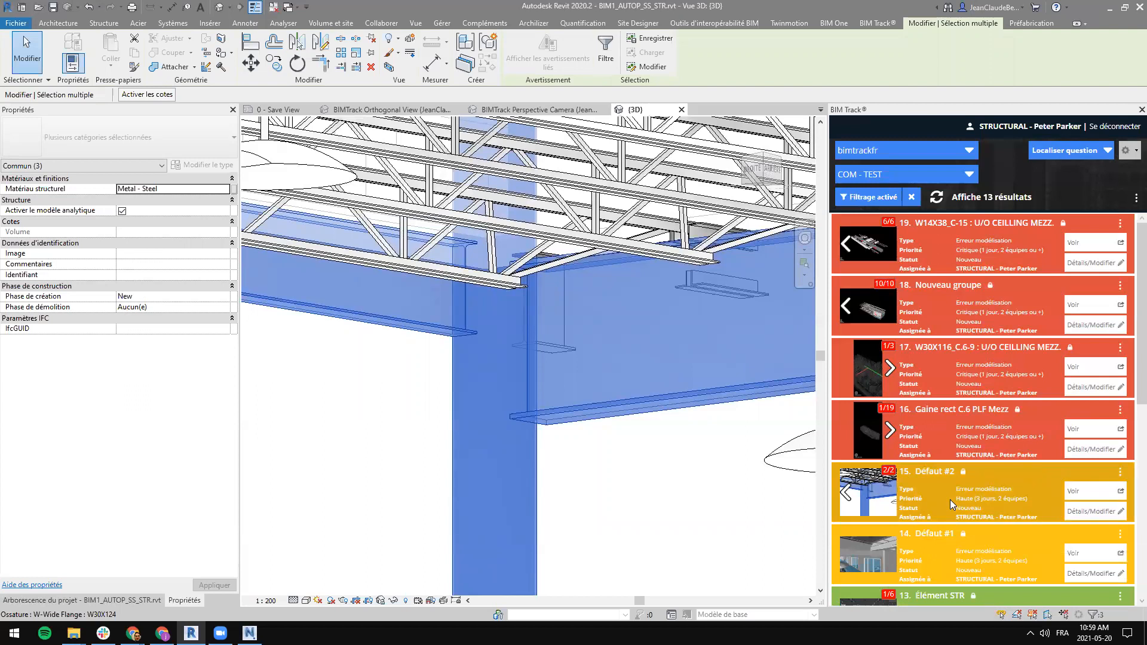
# Step: Switch between question 15's two viewpoint thumbnails and open the second viewpoint in the model
pyautogui.click(845, 476)
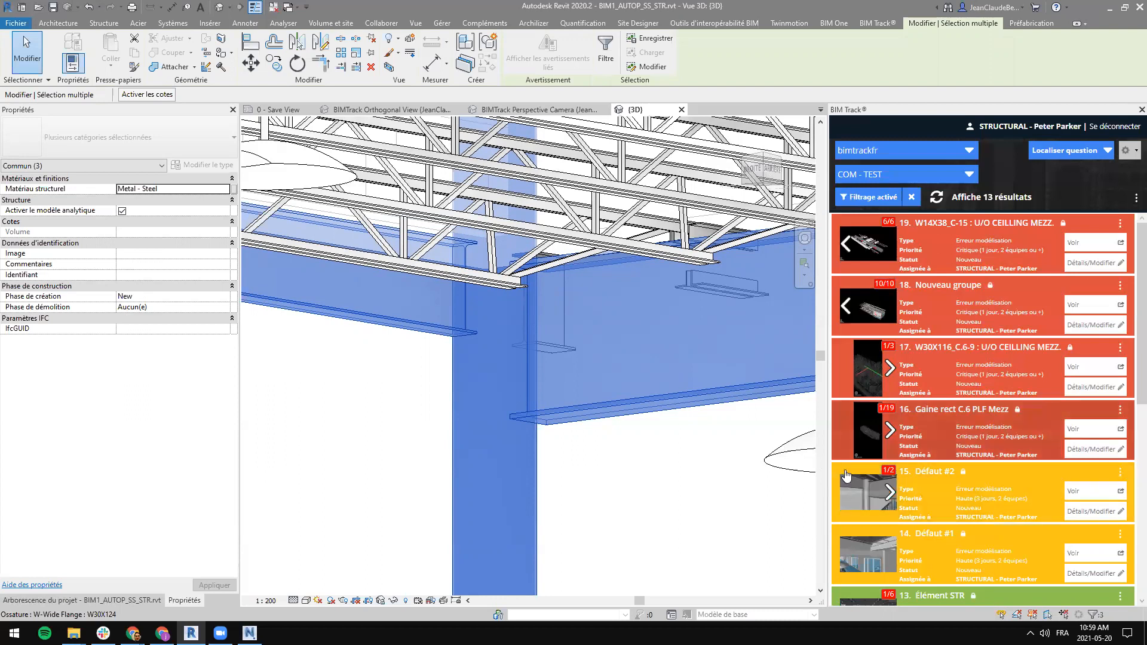
pyautogui.click(891, 491)
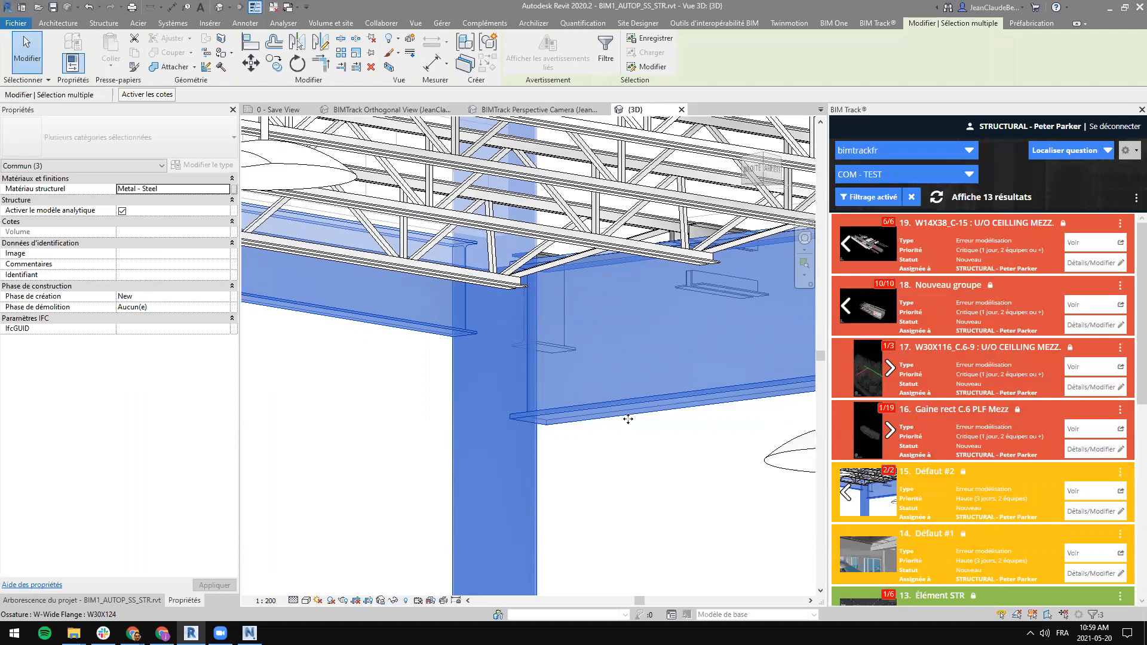
pyautogui.click(1098, 492)
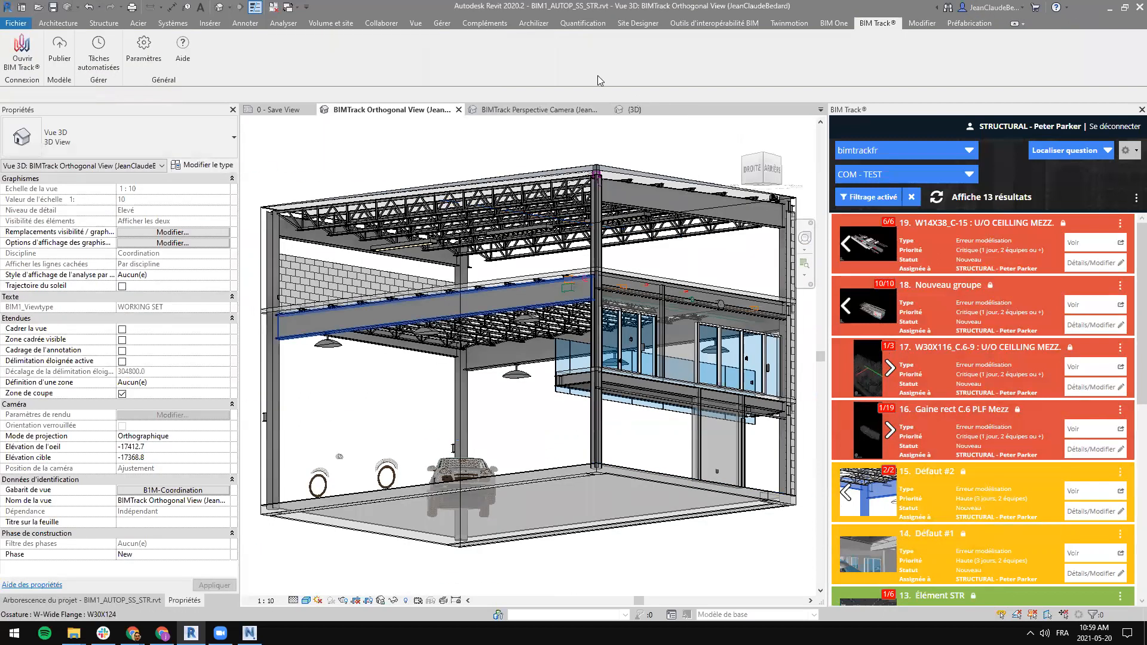
# Step: Shrink the section box of the BIMTrack Orthogonal View from its sides to enclose the bay around question 15's round column
pyautogui.click(442, 143)
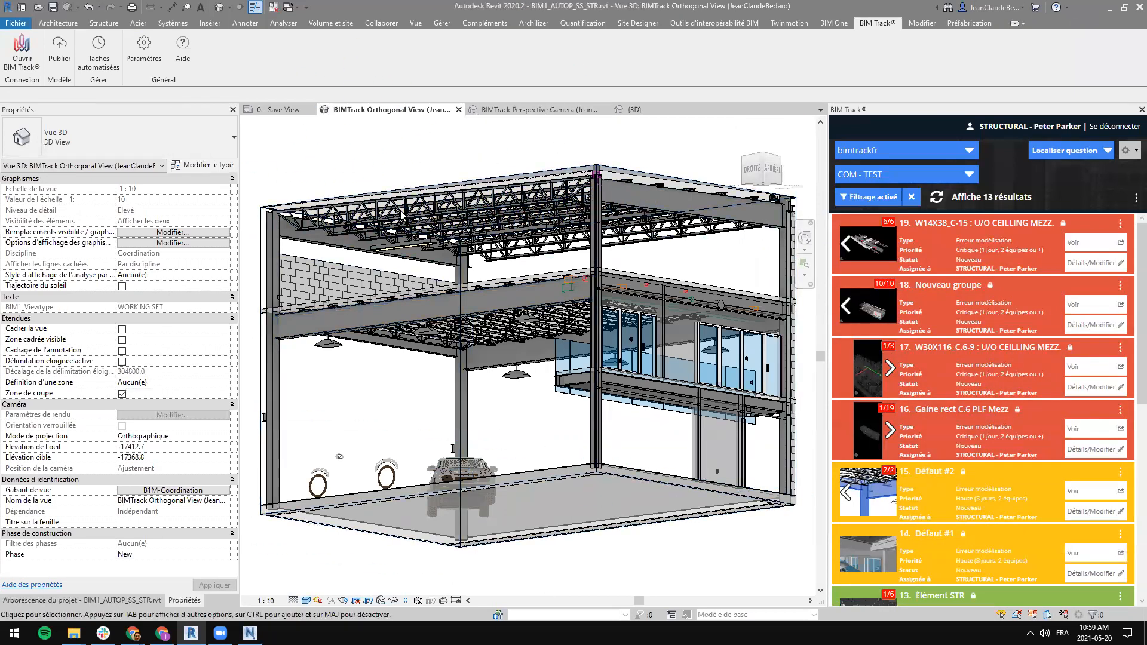
pyautogui.click(650, 171)
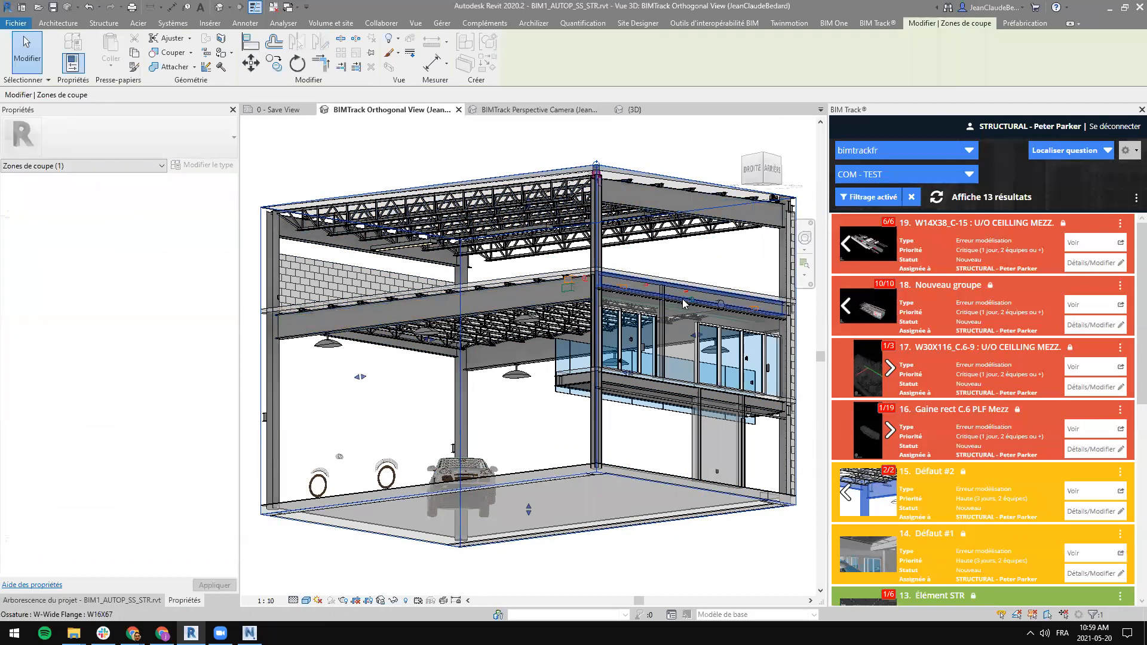
pyautogui.moveTo(588, 334); pyautogui.dragTo(551, 346)
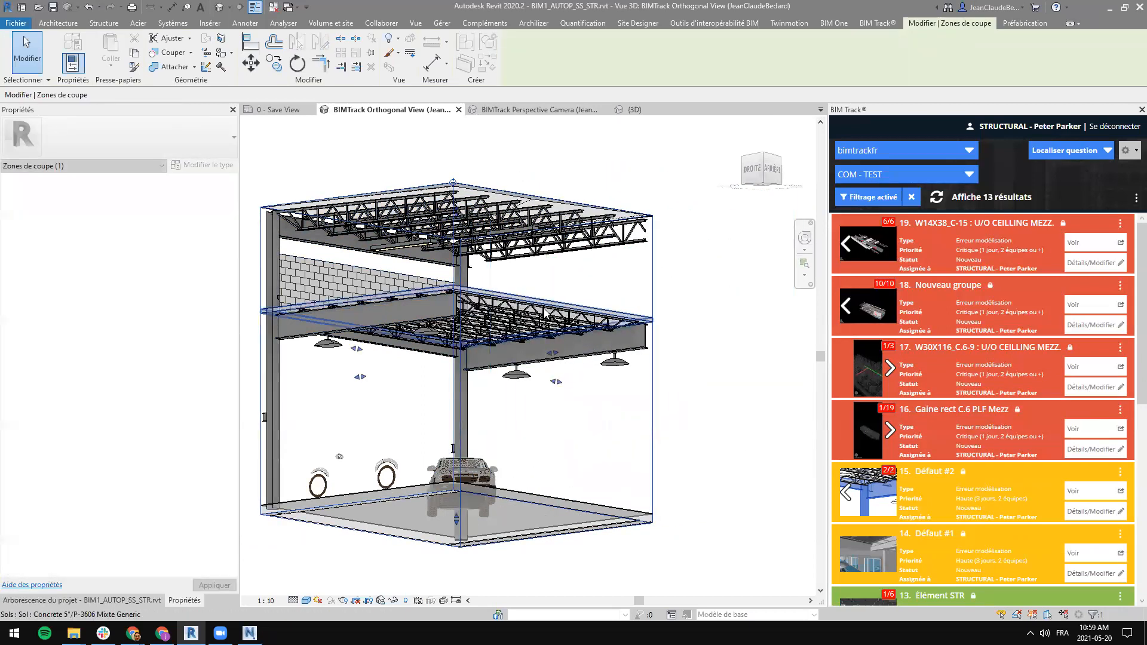
pyautogui.keyDown('shift'); pyautogui.moveTo(586, 306); pyautogui.dragTo(326, 380, button='middle'); pyautogui.keyUp('shift')
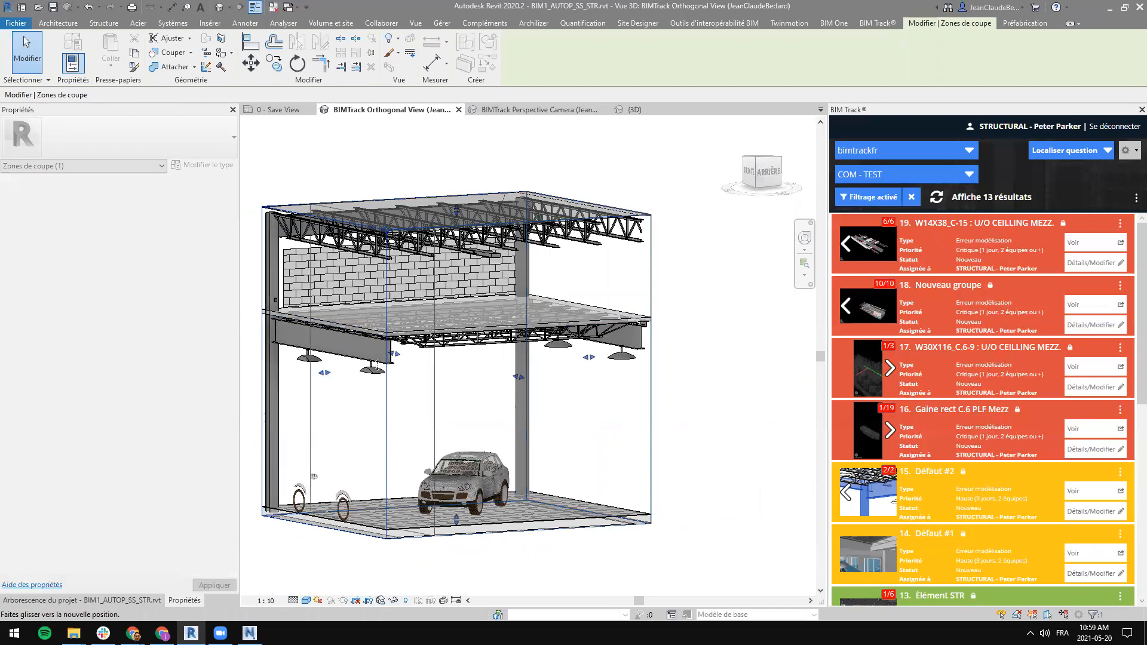
pyautogui.scroll(3, 520, 292)
pyautogui.scroll(-3, 520, 291)
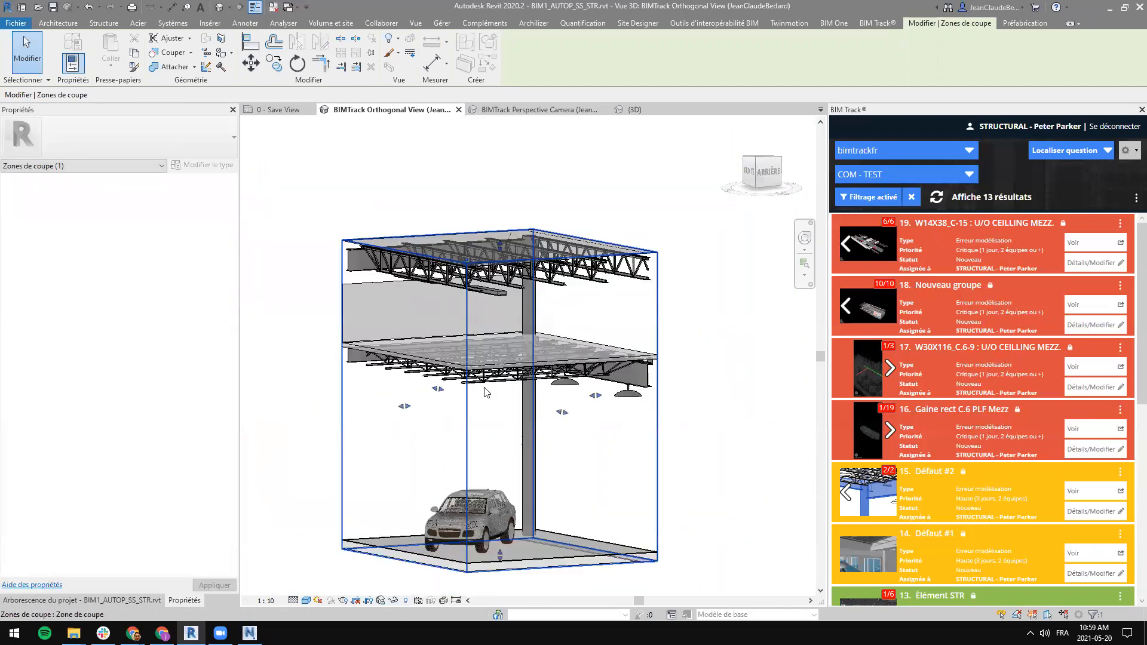
pyautogui.moveTo(442, 396)
pyautogui.mouseDown()
pyautogui.moveTo(452, 396)
pyautogui.moveTo(418, 393)
pyautogui.moveTo(432, 390)
pyautogui.mouseUp()
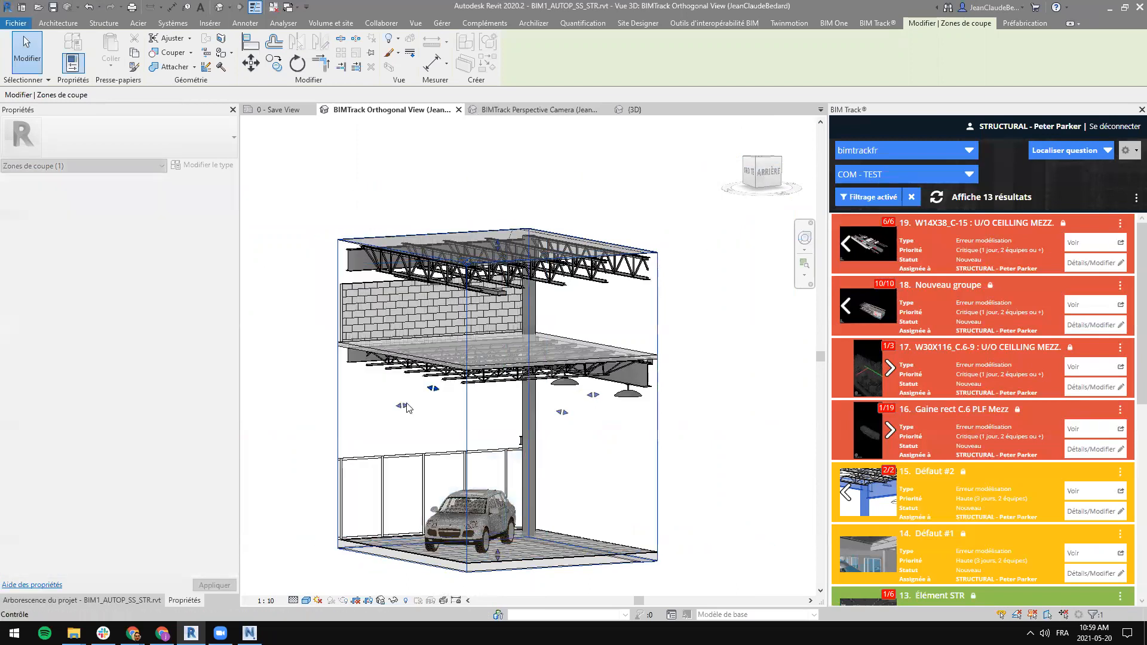
pyautogui.click(419, 408)
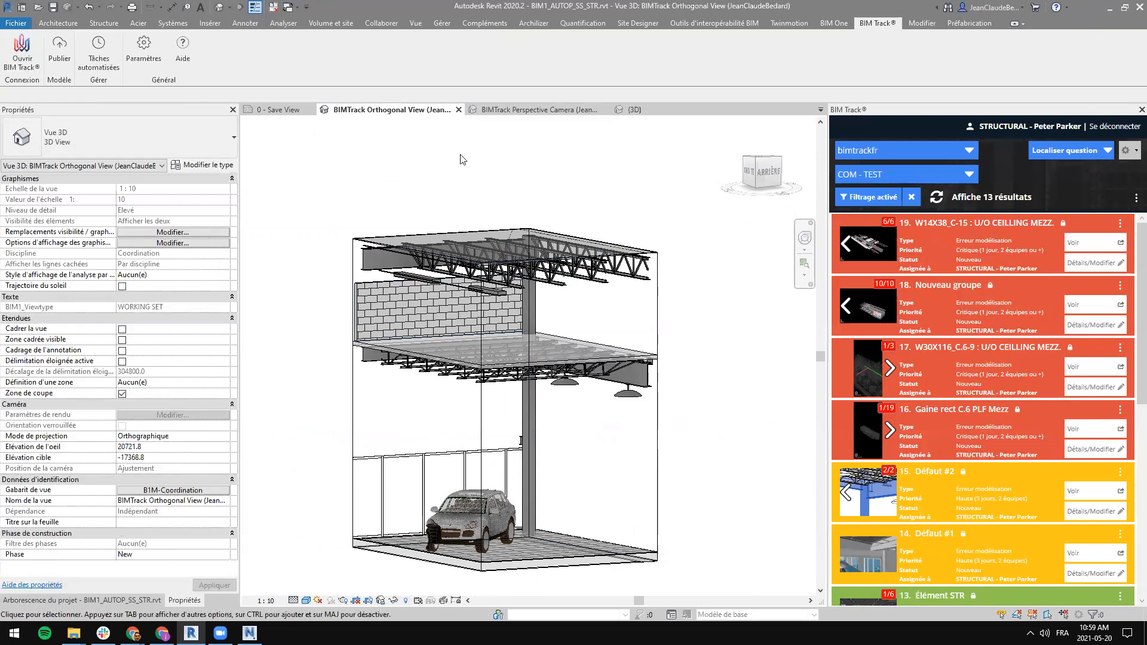
# Step: Apply the BIM Track View Template to the BIMTrack Orthogonal View
pyautogui.moveTo(541, 597); pyautogui.dragTo(550, 538, button='middle')
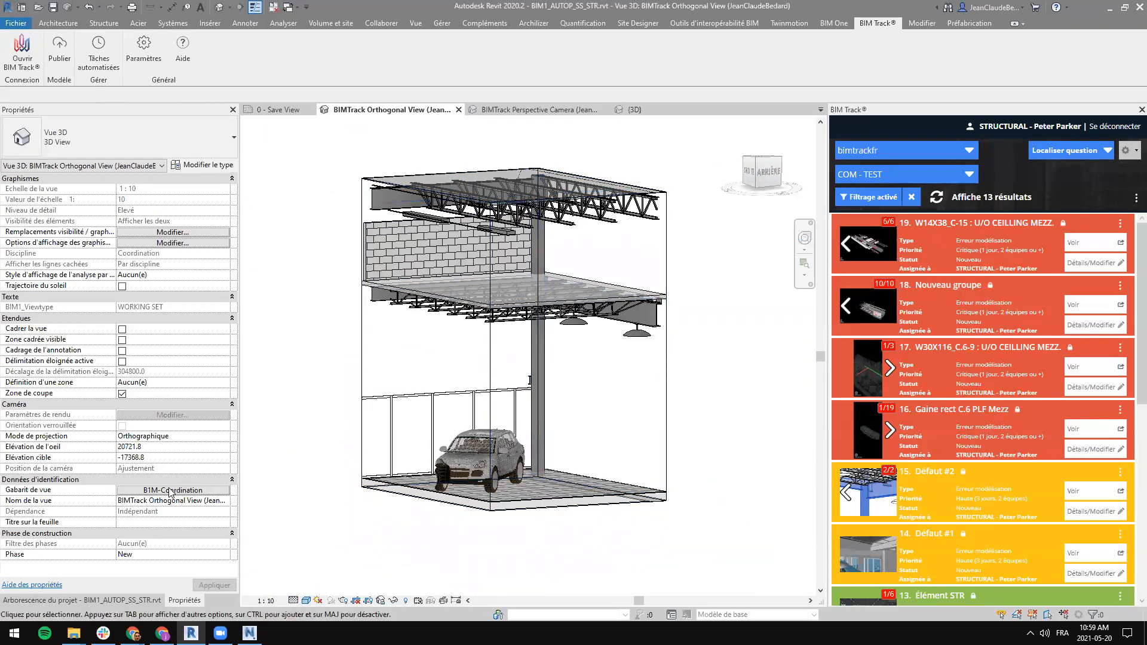
pyautogui.click(201, 494)
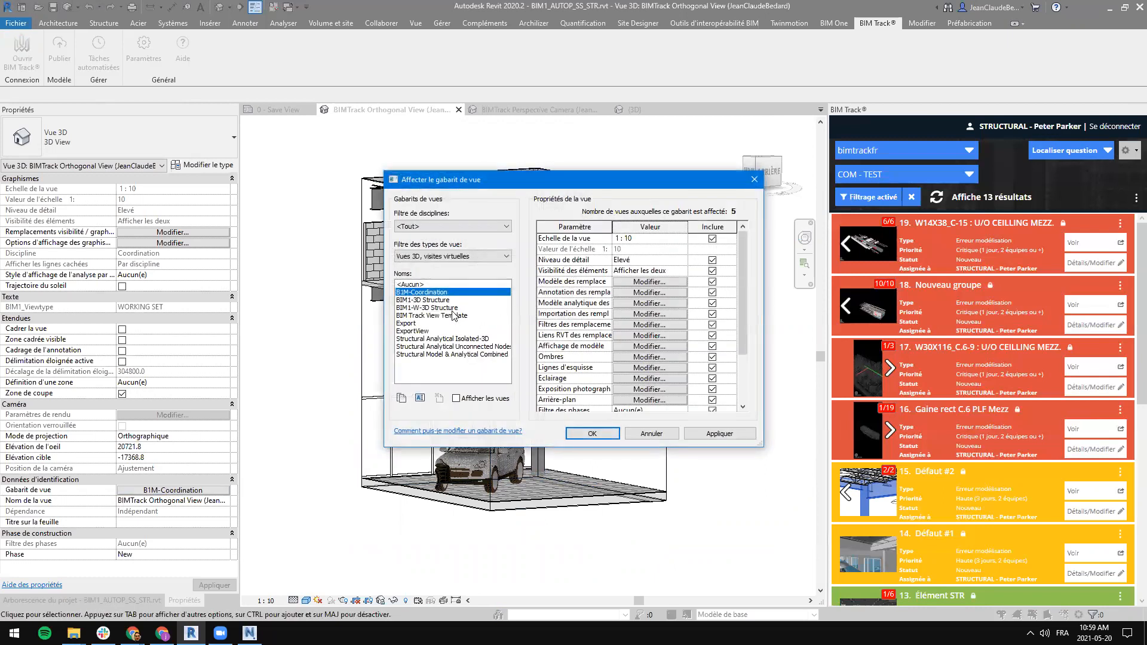
pyautogui.click(418, 316)
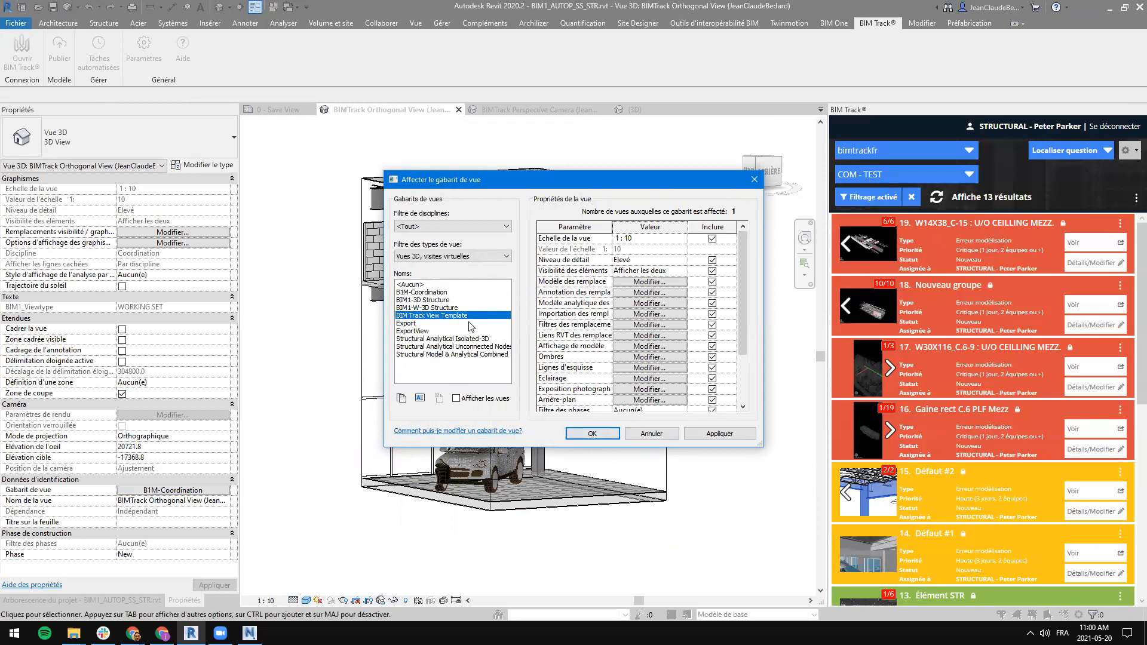
pyautogui.click(729, 435)
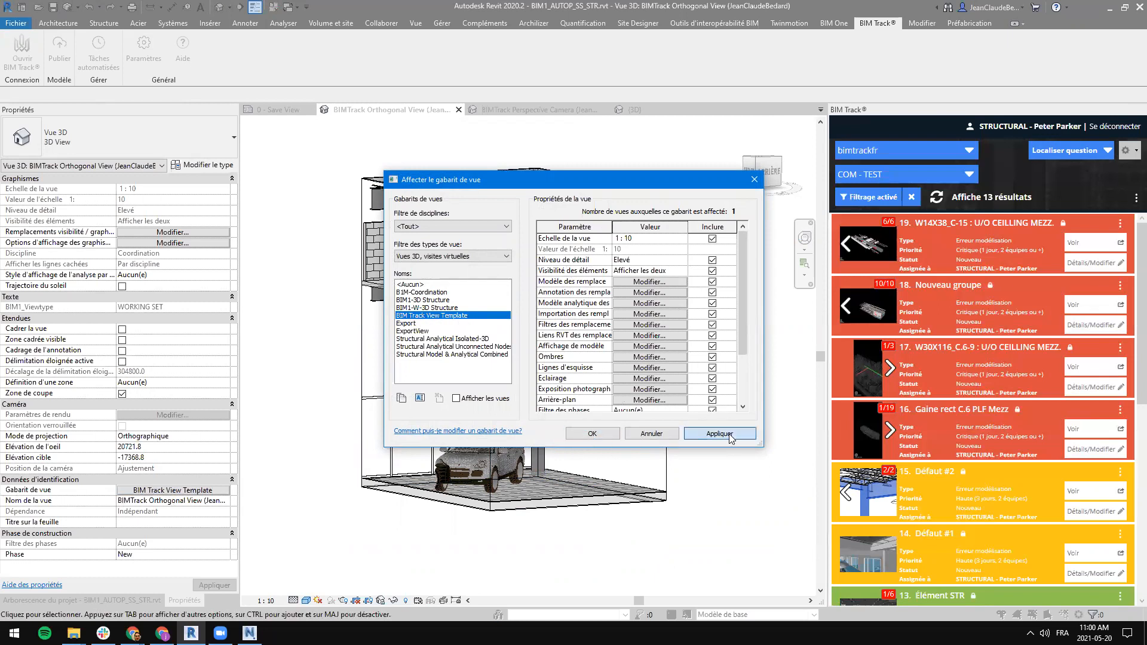
pyautogui.click(594, 434)
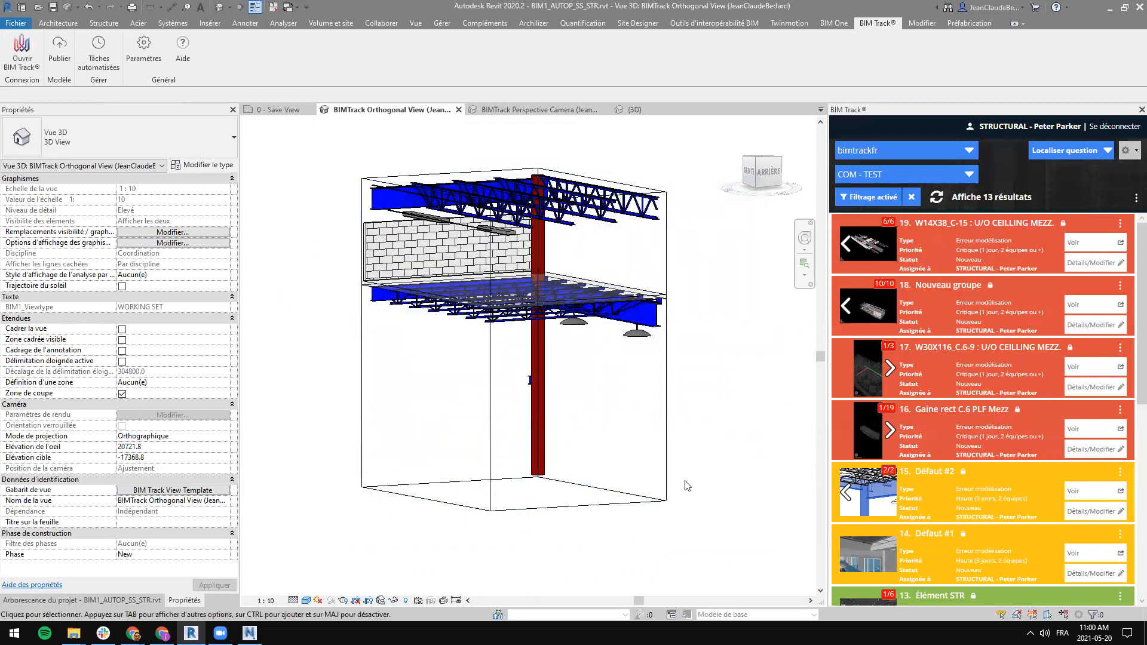
# Step: Extend the section box slightly farther below the column base and close in on the column-to-beam junction
pyautogui.click(525, 510)
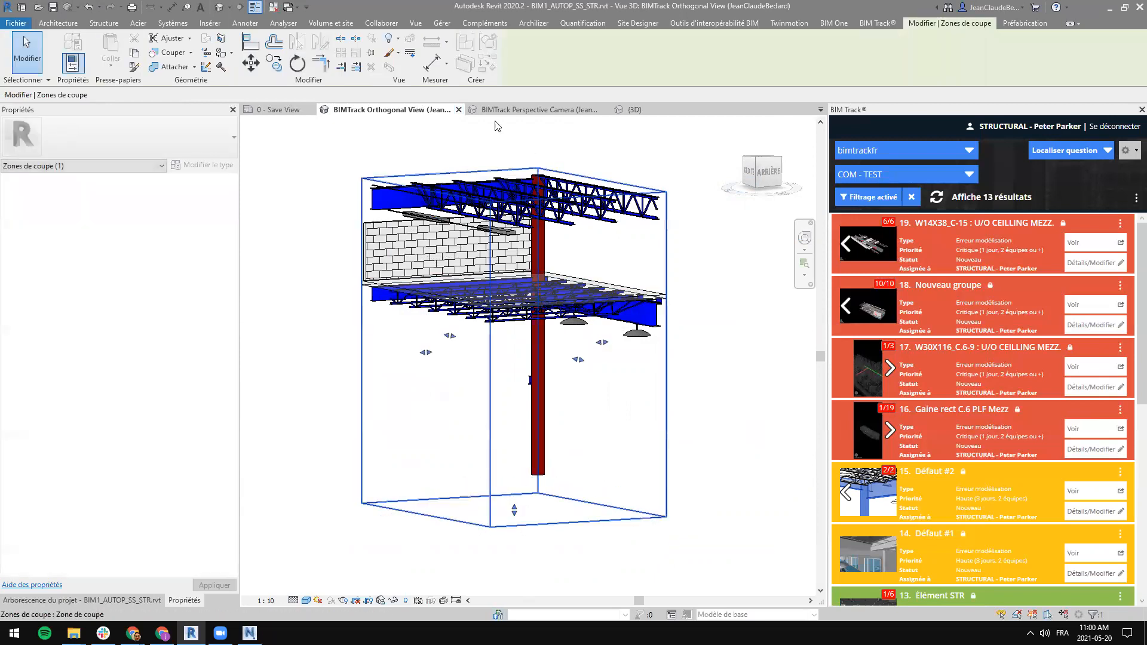
pyautogui.keyDown('shift'); pyautogui.moveTo(405, 473); pyautogui.dragTo(468, 422, button='middle'); pyautogui.keyUp('shift')
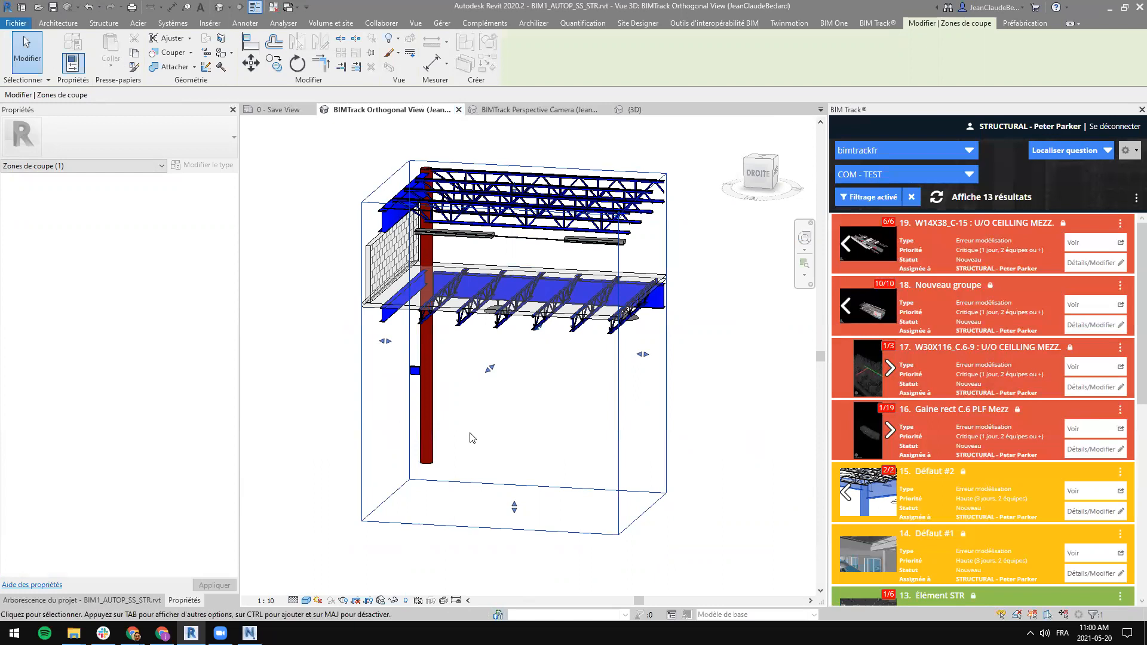
pyautogui.keyDown('shift'); pyautogui.moveTo(571, 403); pyautogui.dragTo(519, 381, button='middle'); pyautogui.keyUp('shift')
pyautogui.scroll(4, 510, 379)
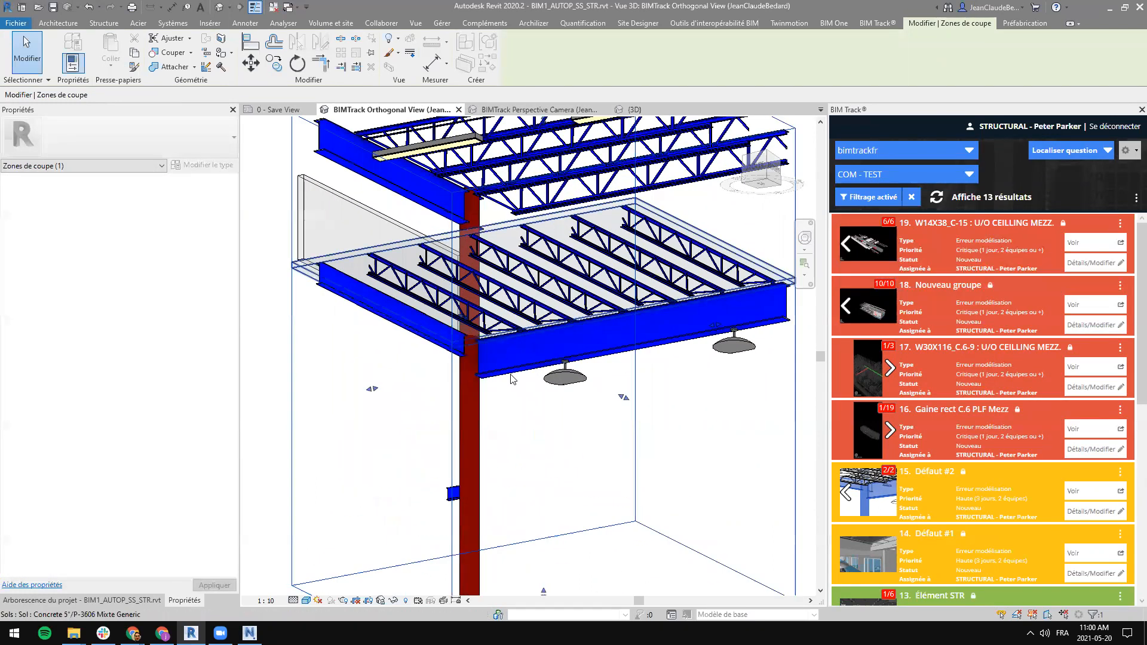
pyautogui.scroll(6, 511, 378)
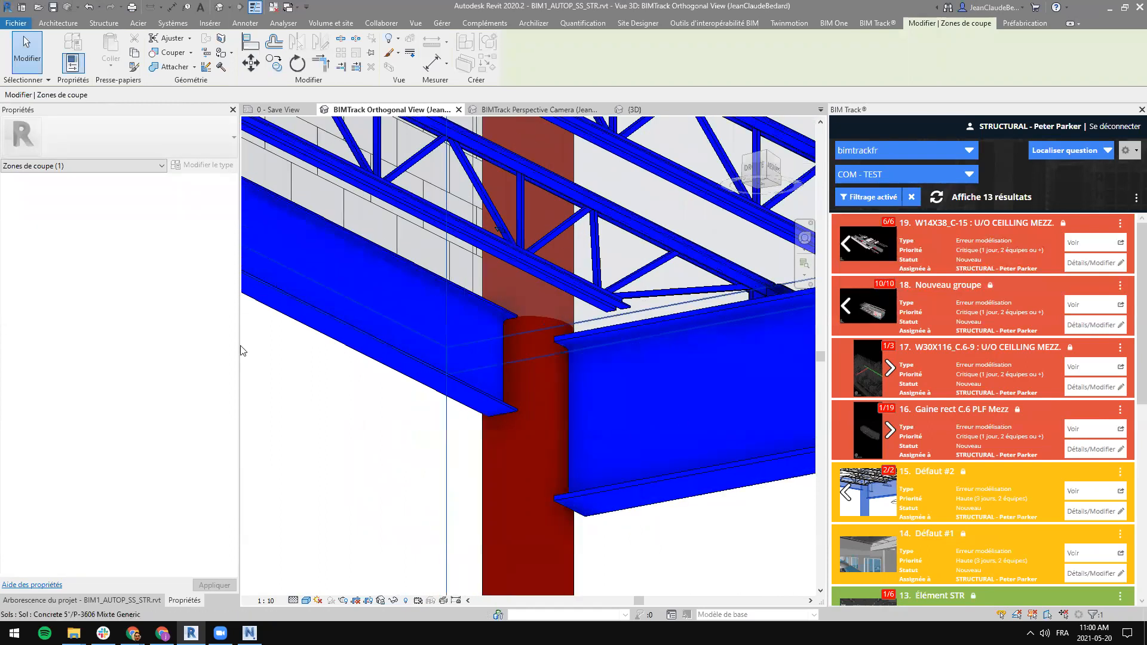
pyautogui.keyDown('shift'); pyautogui.moveTo(436, 335); pyautogui.dragTo(469, 263, button='middle'); pyautogui.keyUp('shift')
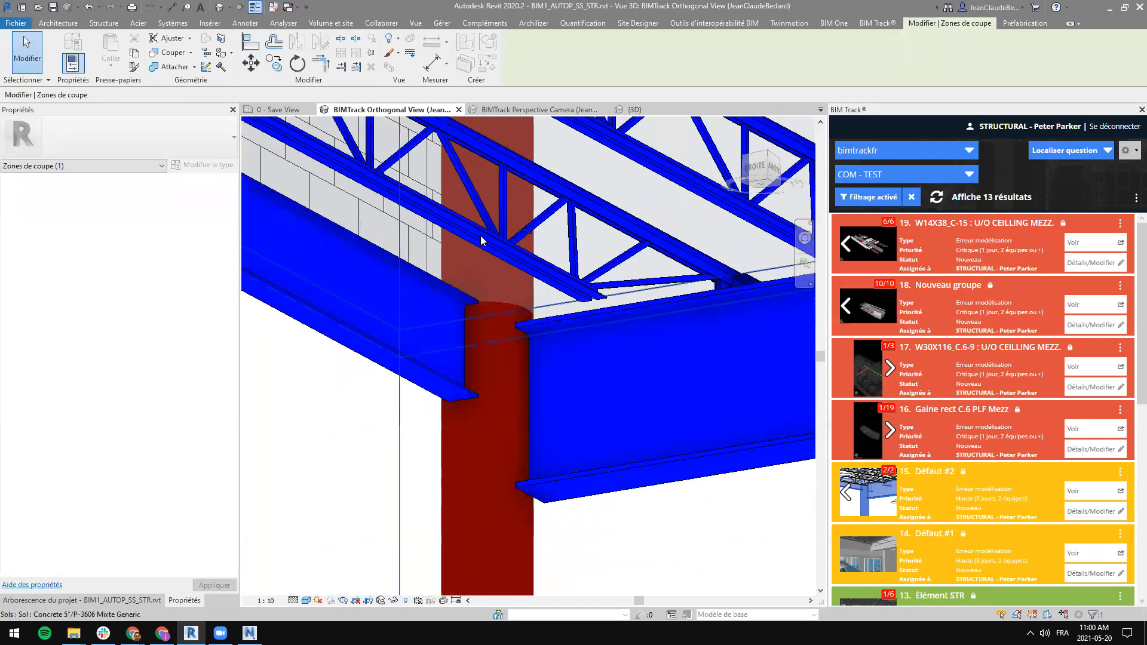
pyautogui.press('Escape')
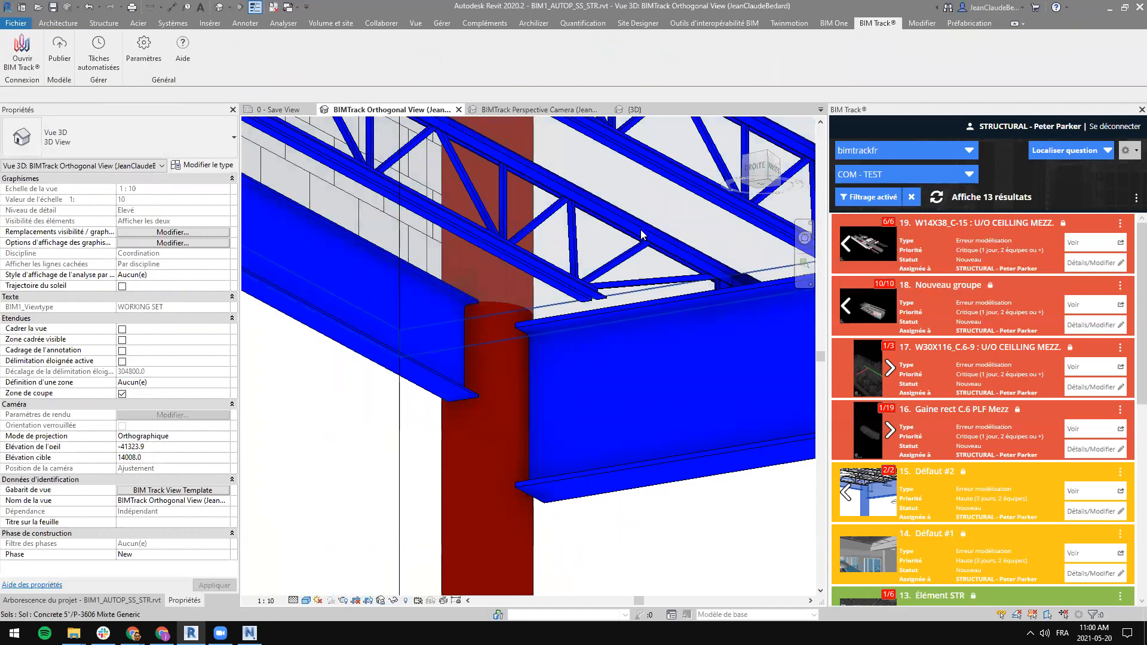
# Step: Examine the junction between the round column and its two wide-flange beams from several angles and distances
pyautogui.click(640, 230)
pyautogui.keyDown('shift'); pyautogui.moveTo(640, 230); pyautogui.dragTo(520, 364, button='middle'); pyautogui.keyUp('shift')
pyautogui.press('Escape')
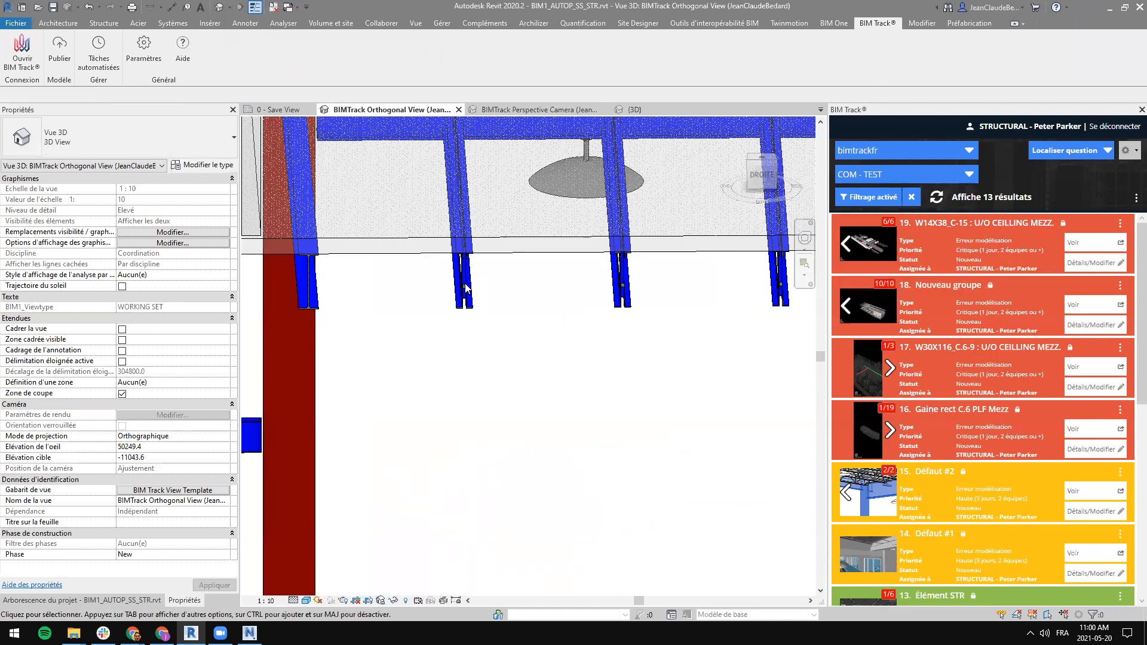
pyautogui.click(504, 389)
pyautogui.press('Escape')
pyautogui.keyDown('shift'); pyautogui.moveTo(540, 452); pyautogui.dragTo(352, 328, button='middle'); pyautogui.keyUp('shift')
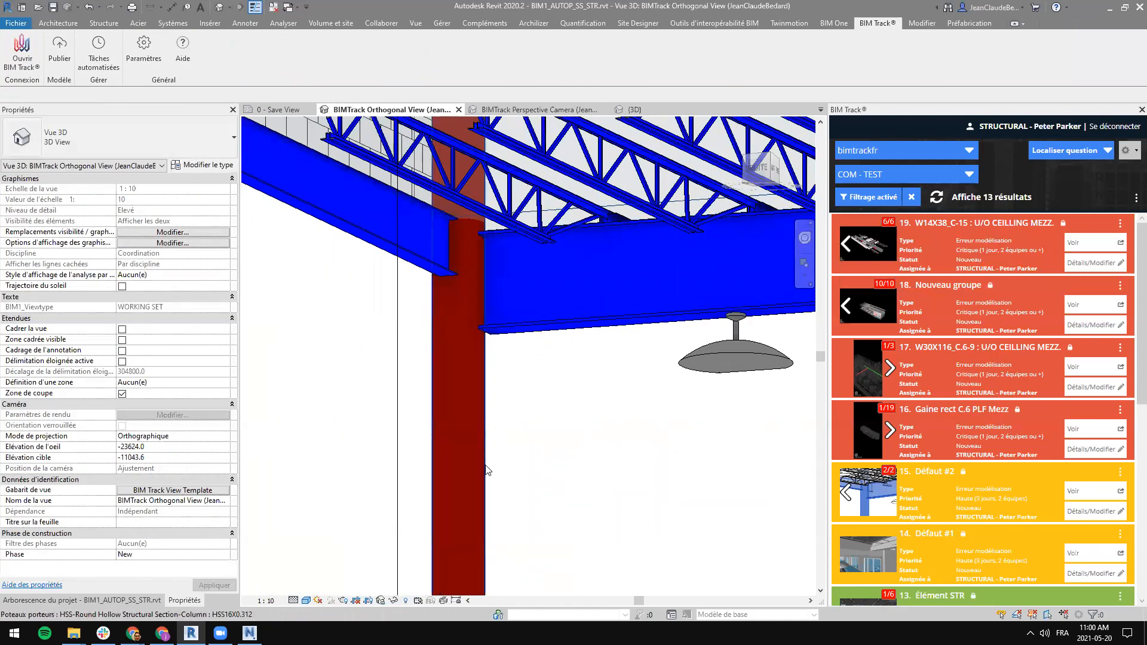
pyautogui.scroll(-10, 485, 470)
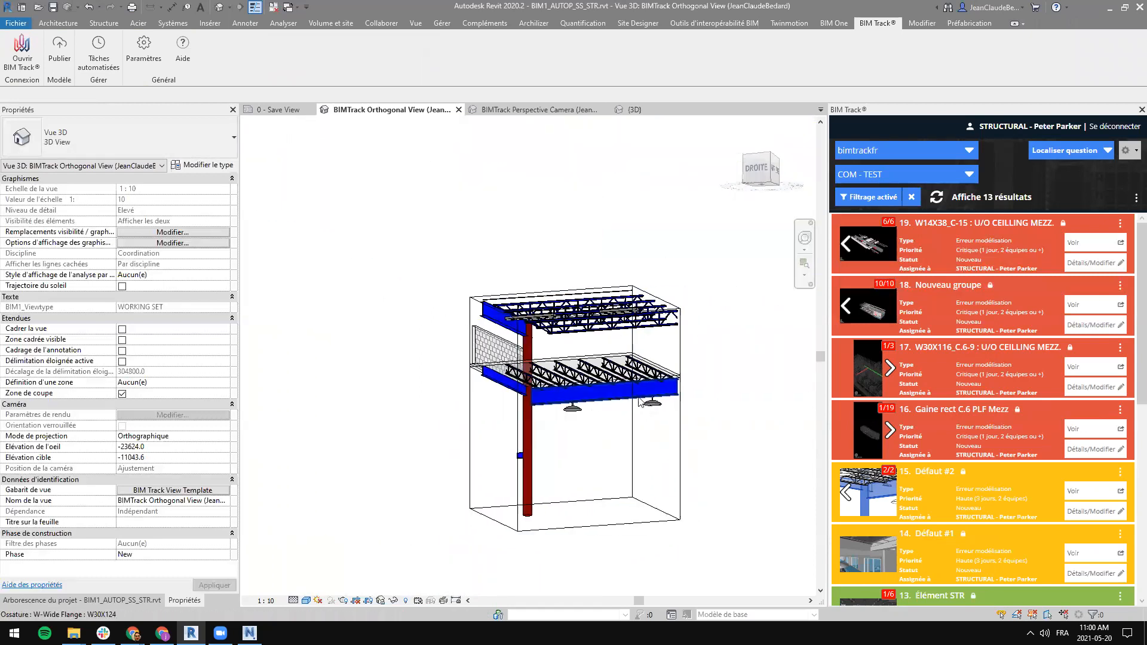
pyautogui.scroll(5, 526, 455)
pyautogui.keyDown('shift'); pyautogui.moveTo(526, 454); pyautogui.dragTo(555, 450, button='middle'); pyautogui.keyUp('shift')
pyautogui.scroll(5, 556, 451)
pyautogui.moveTo(570, 369)
pyautogui.keyDown('shift'); pyautogui.mouseDown(button='middle')
pyautogui.moveTo(583, 395)
pyautogui.moveTo(571, 360)
pyautogui.mouseUp(button='middle'); pyautogui.keyUp('shift')
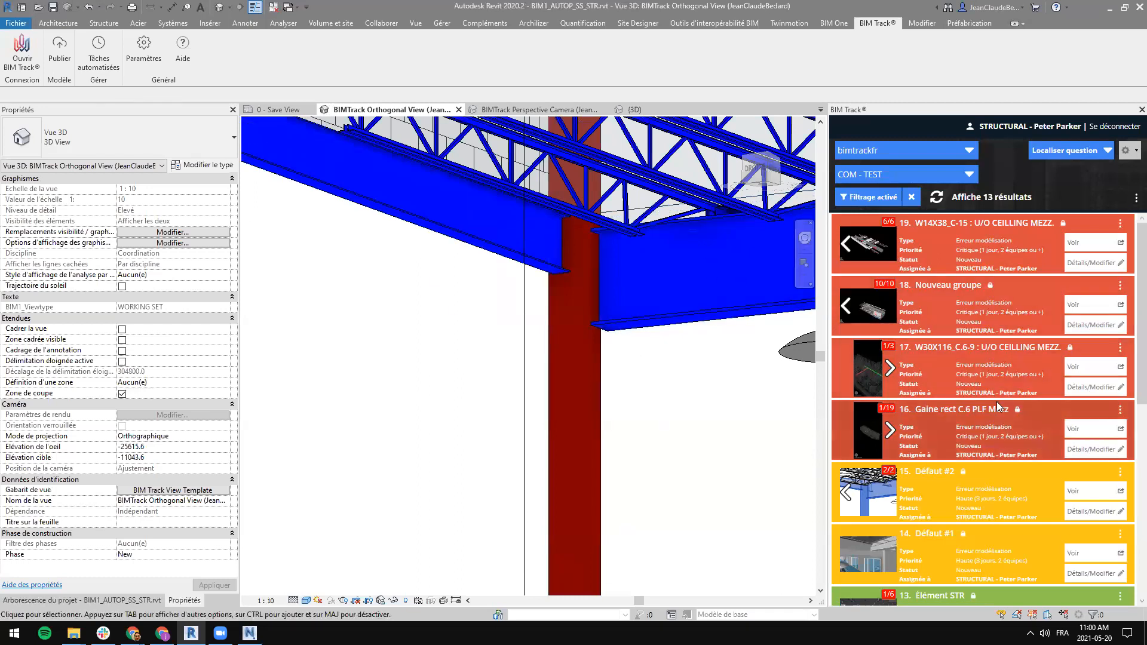
# Step: Open question 15's details, review its description about the connection, and close the details
pyautogui.scroll(-1, 978, 470)
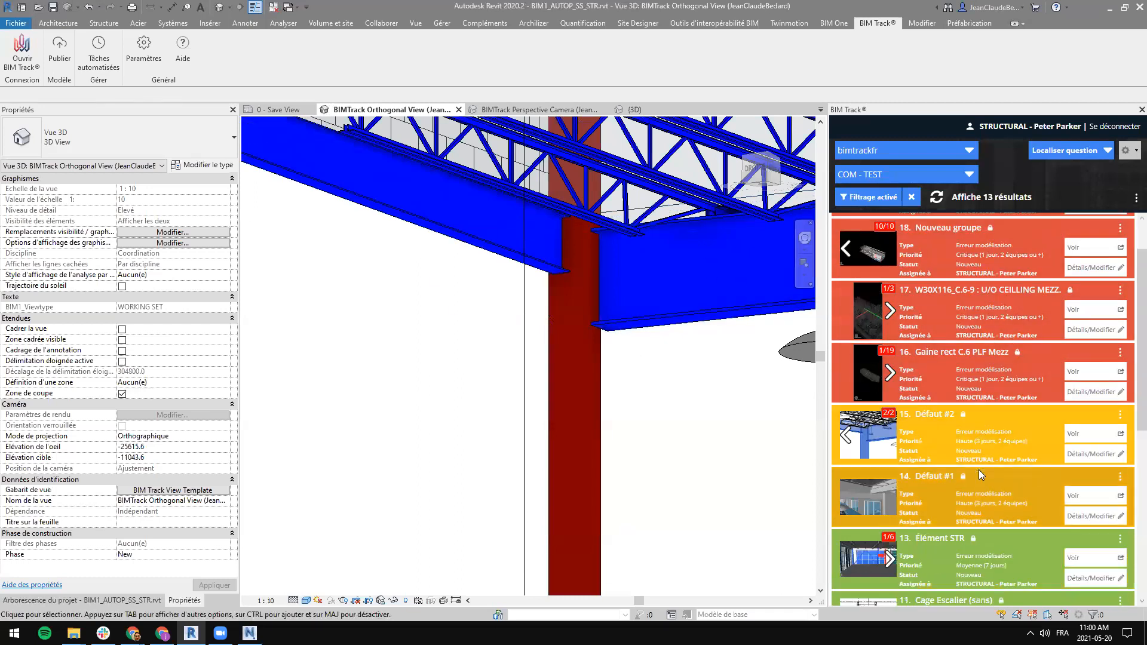
pyautogui.click(1091, 455)
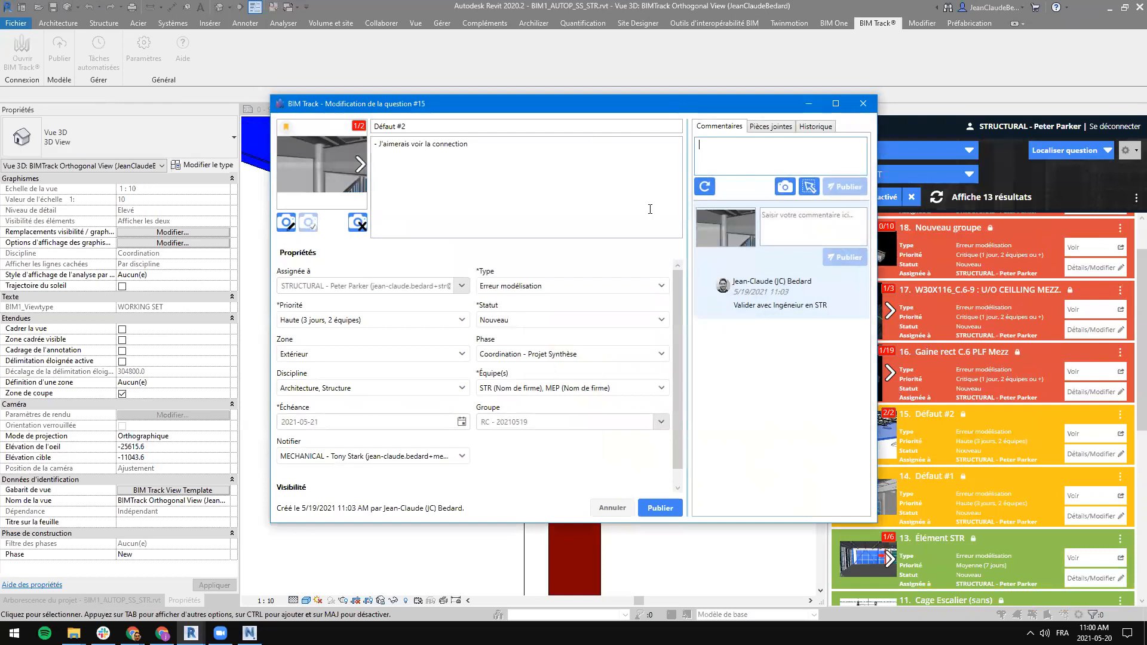
pyautogui.tripleClick(422, 148)
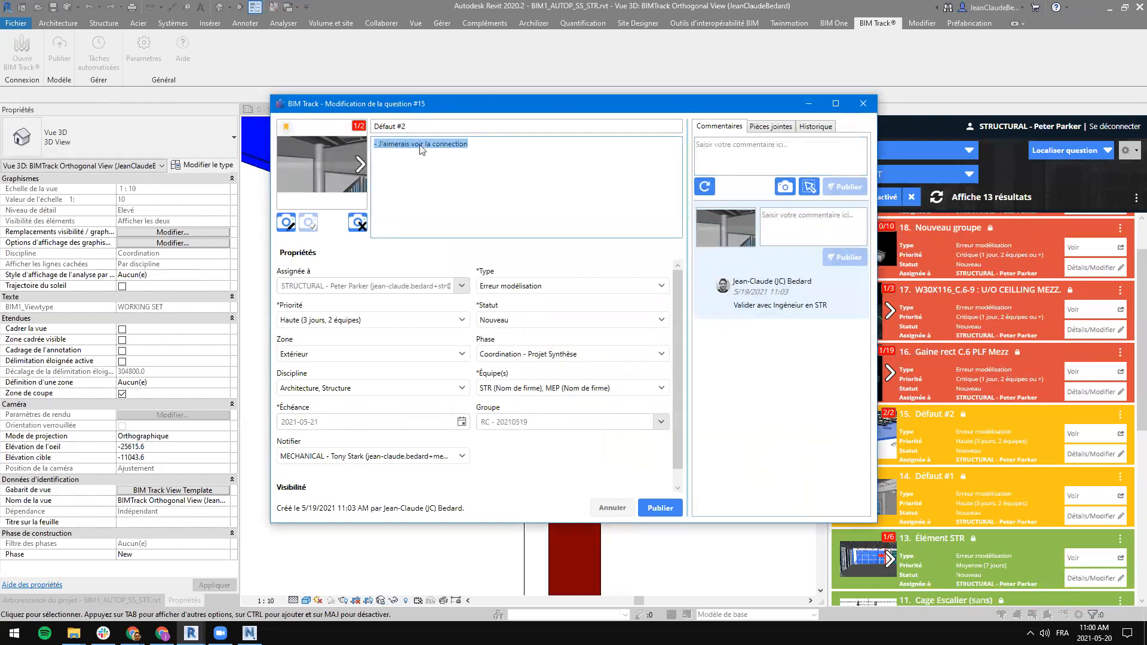
pyautogui.click(382, 148)
pyautogui.moveTo(375, 146); pyautogui.dragTo(527, 154)
pyautogui.click(517, 154)
pyautogui.moveTo(434, 150); pyautogui.dragTo(361, 146)
pyautogui.click(862, 103)
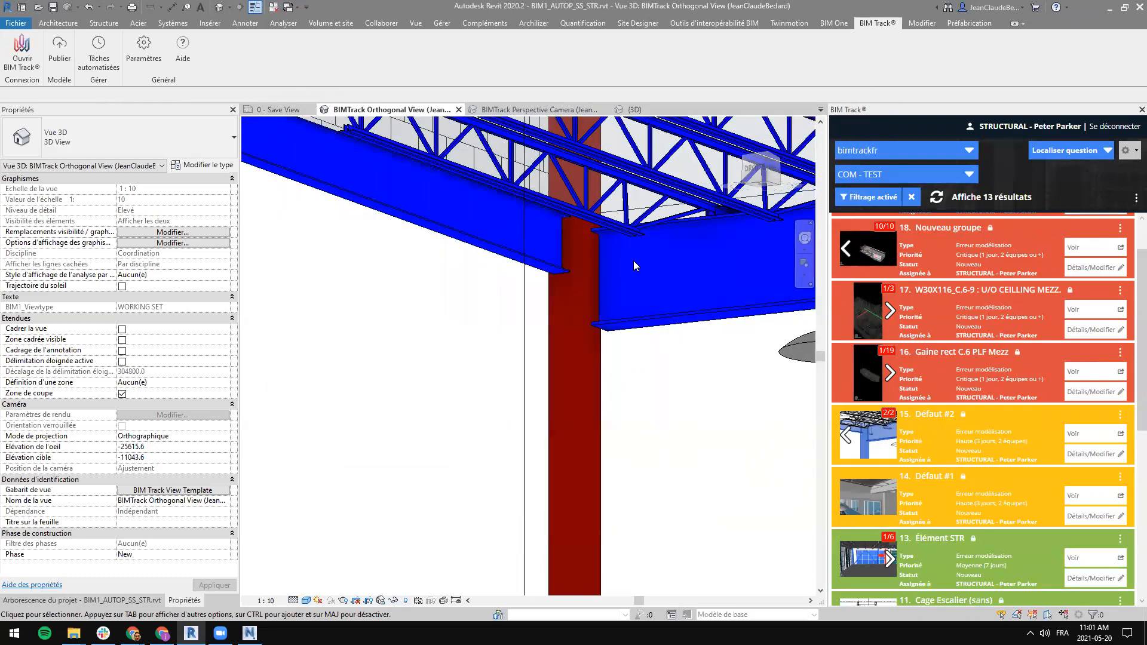
# Step: Open question 15 for editing and set its status to "En cours"
pyautogui.click(584, 384)
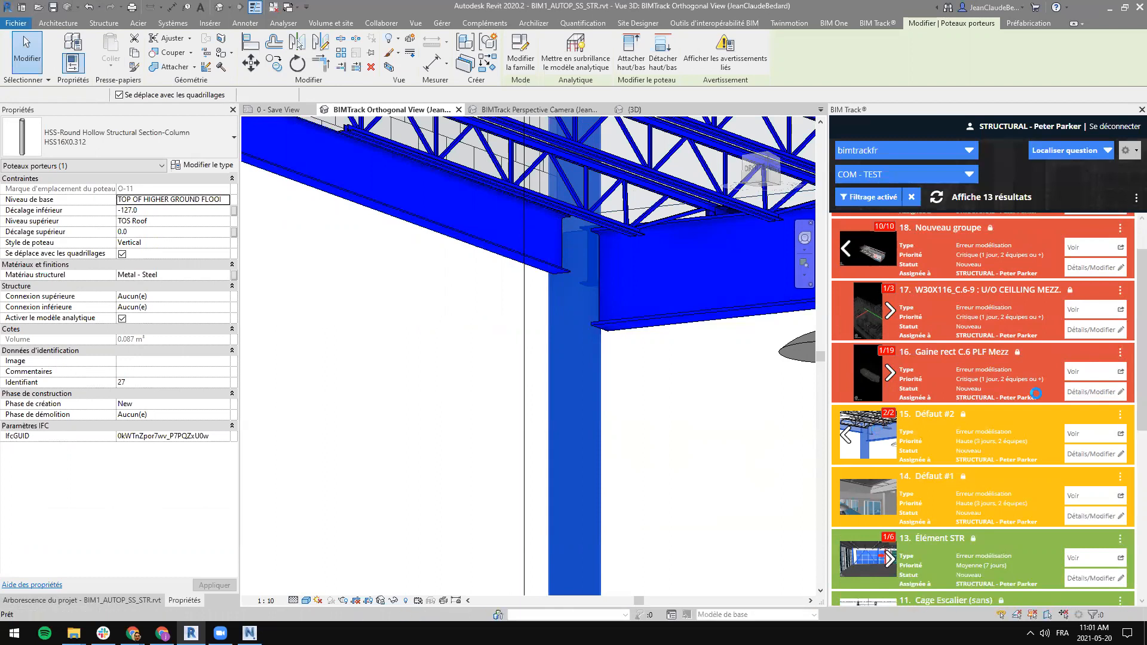
pyautogui.click(1075, 454)
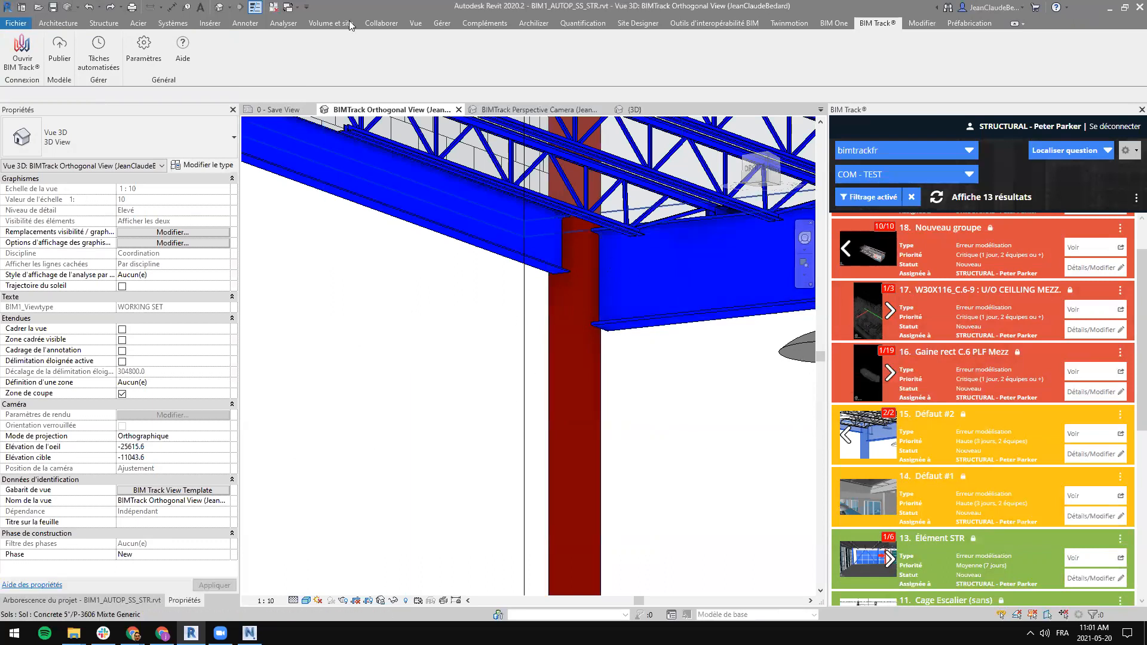
pyautogui.click(1082, 450)
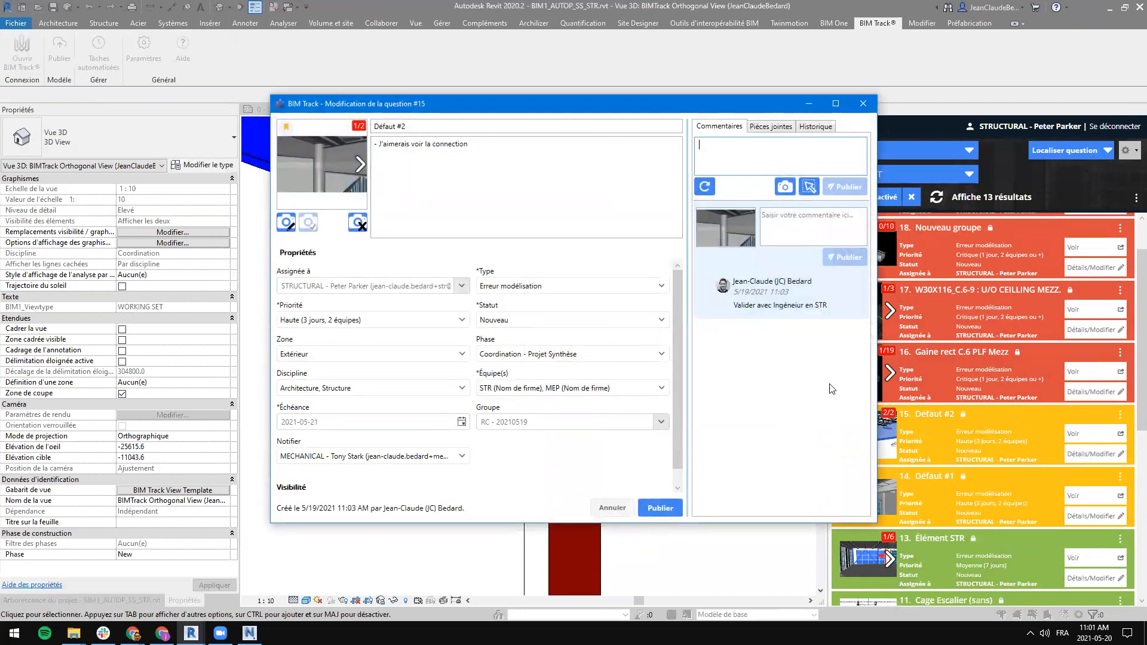
pyautogui.click(517, 321)
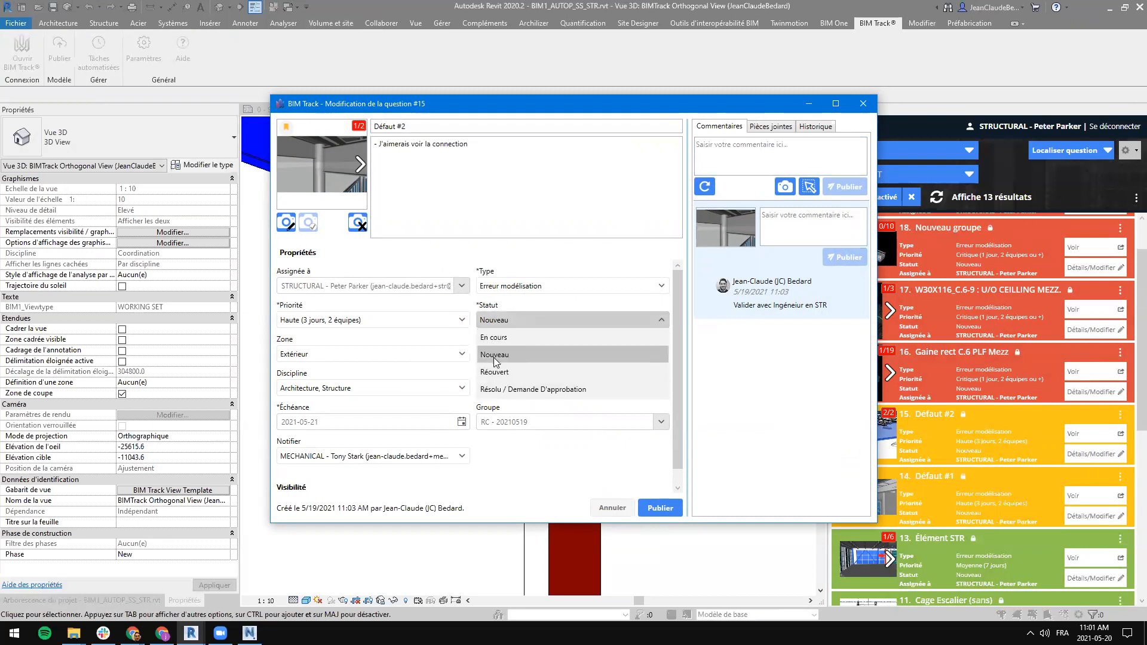
pyautogui.click(509, 338)
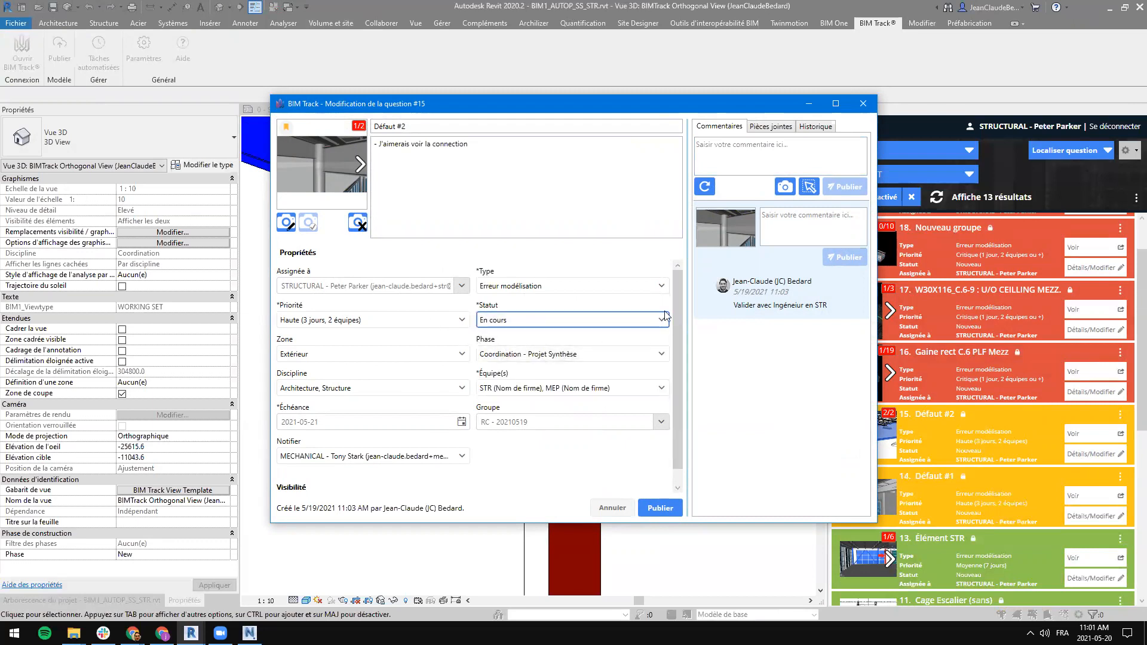
pyautogui.click(739, 156)
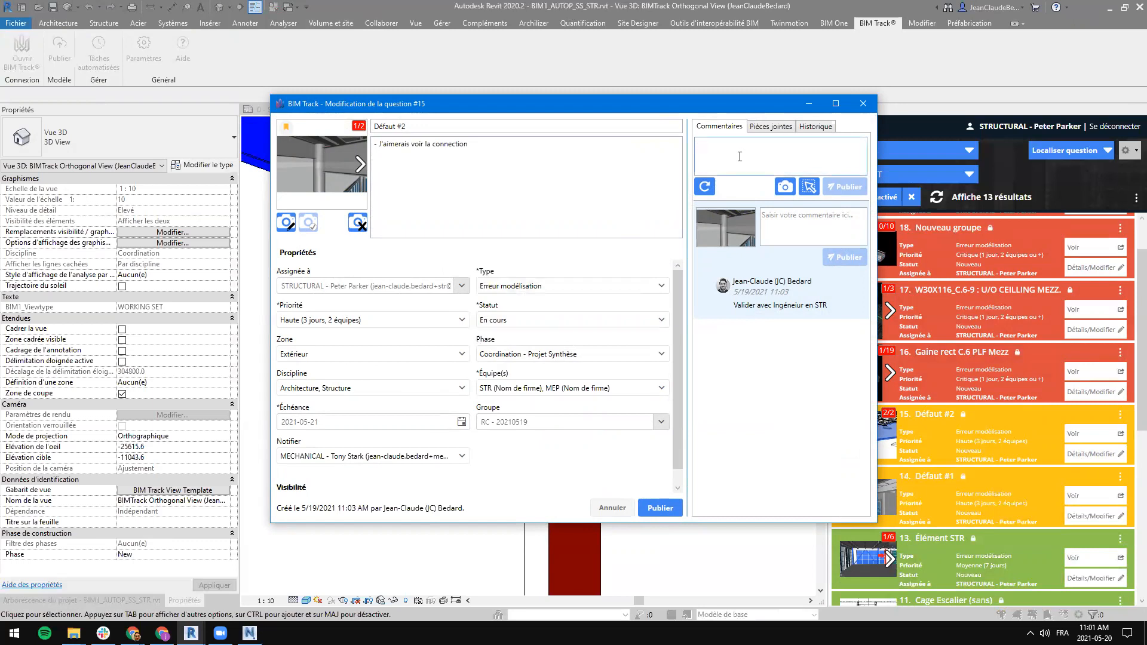
pyautogui.click(795, 229)
pyautogui.write('fgtshtyj')
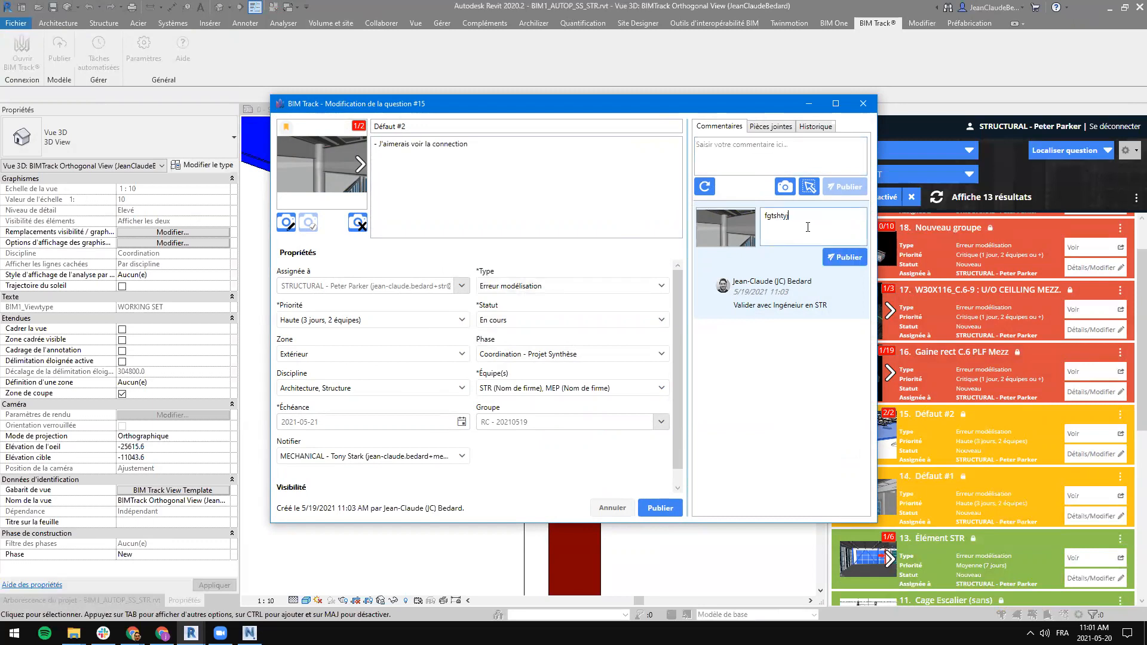
pyautogui.moveTo(768, 215); pyautogui.dragTo(762, 216)
pyautogui.press('BackSpace')
# Step: Post the general comment "J'y travail" on question 15 and publish the question's changes
pyautogui.click(743, 156)
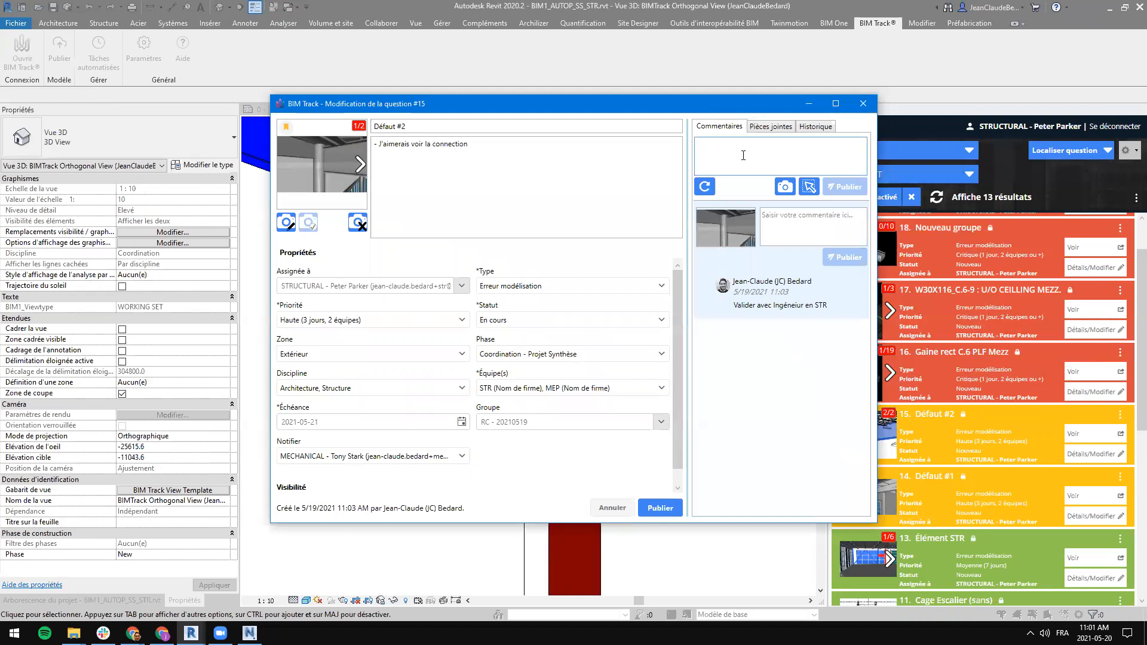
pyautogui.write("J'y travail")
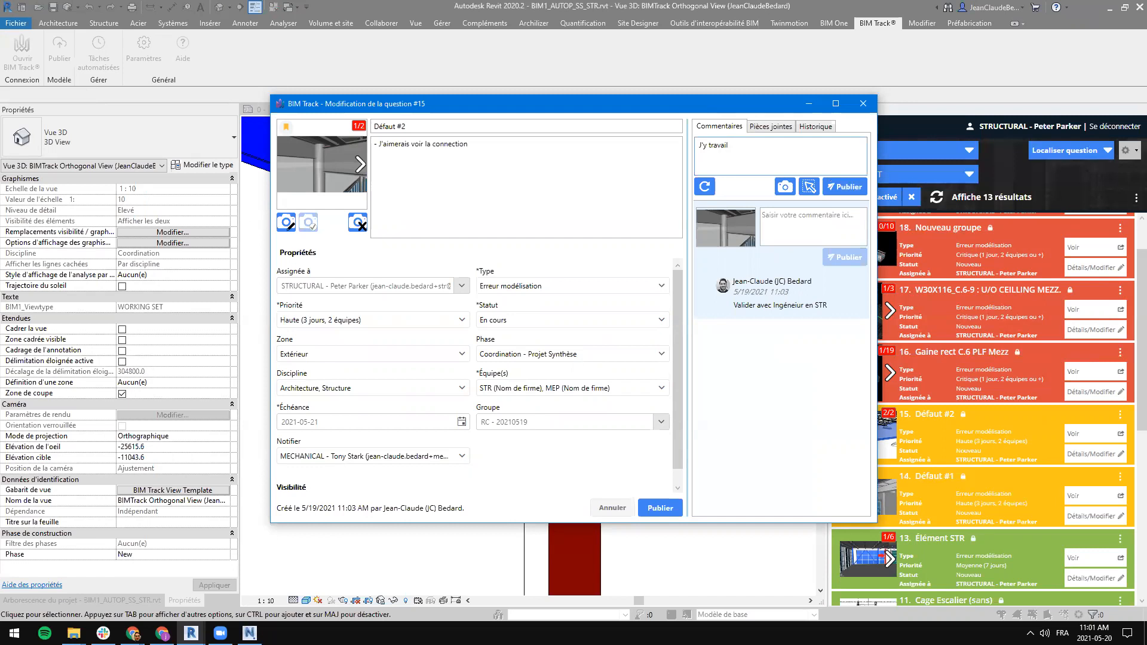
pyautogui.click(844, 187)
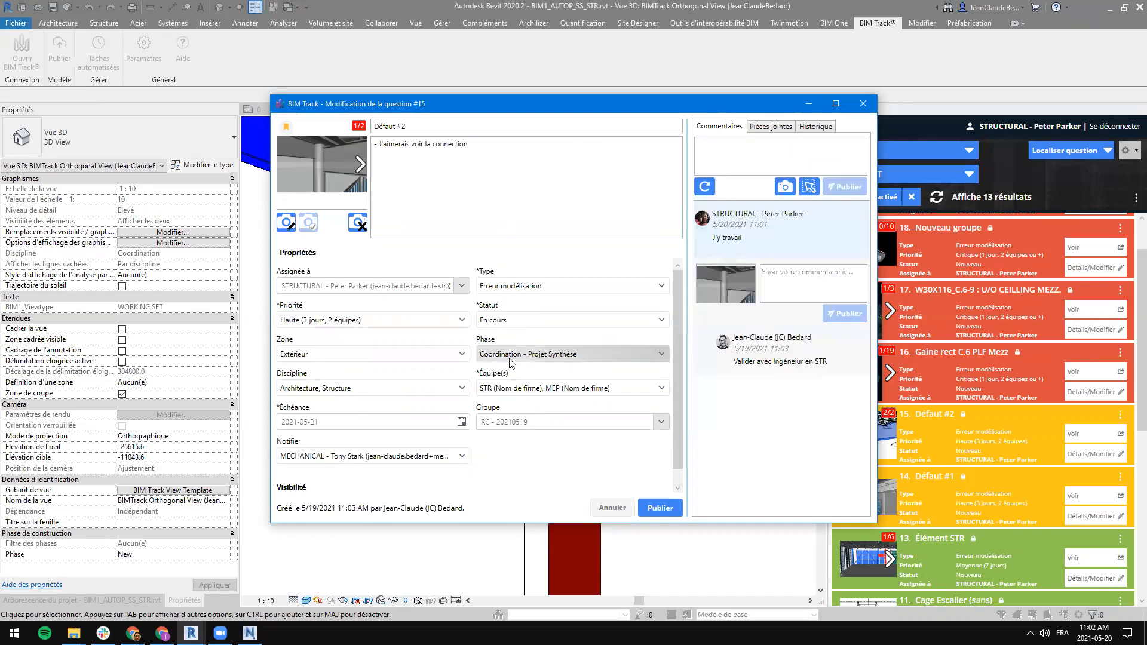
pyautogui.moveTo(770, 241); pyautogui.dragTo(710, 209)
pyautogui.click(798, 246)
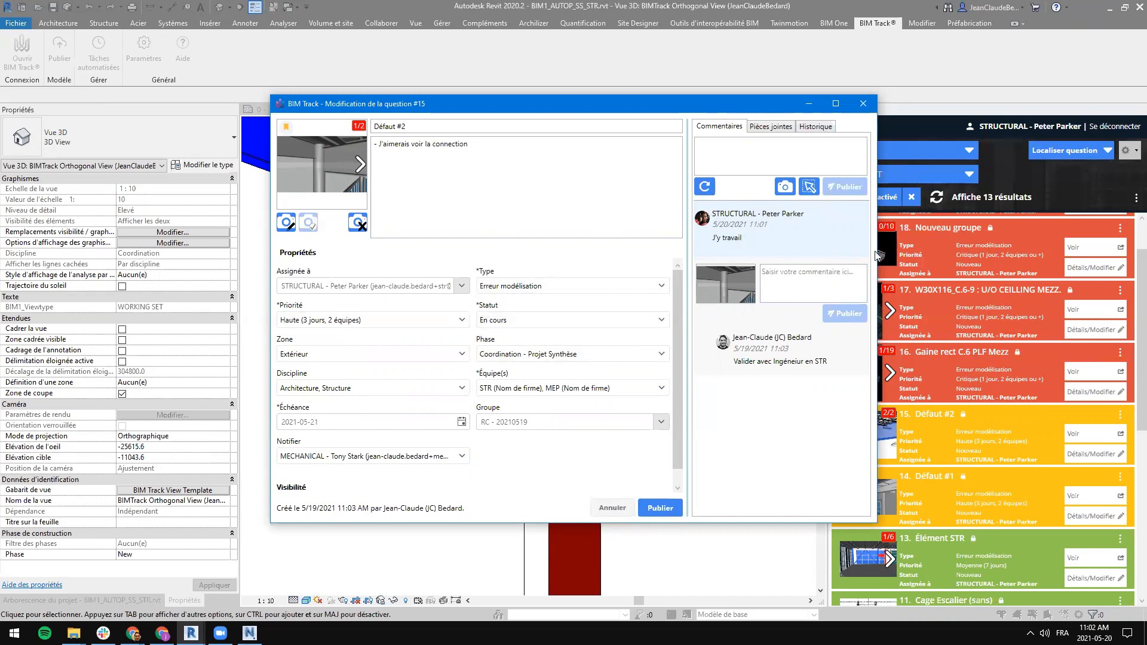
pyautogui.click(661, 508)
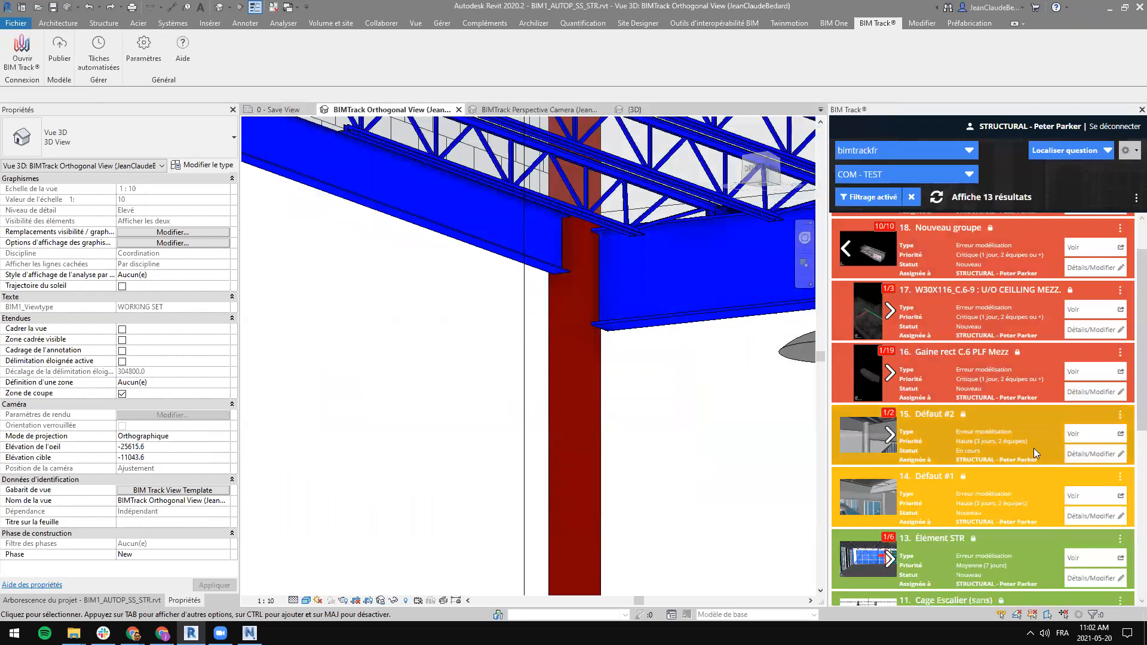
# Step: Reopen question 15 and review its change history, the latest update's details and its comments
pyautogui.click(1084, 455)
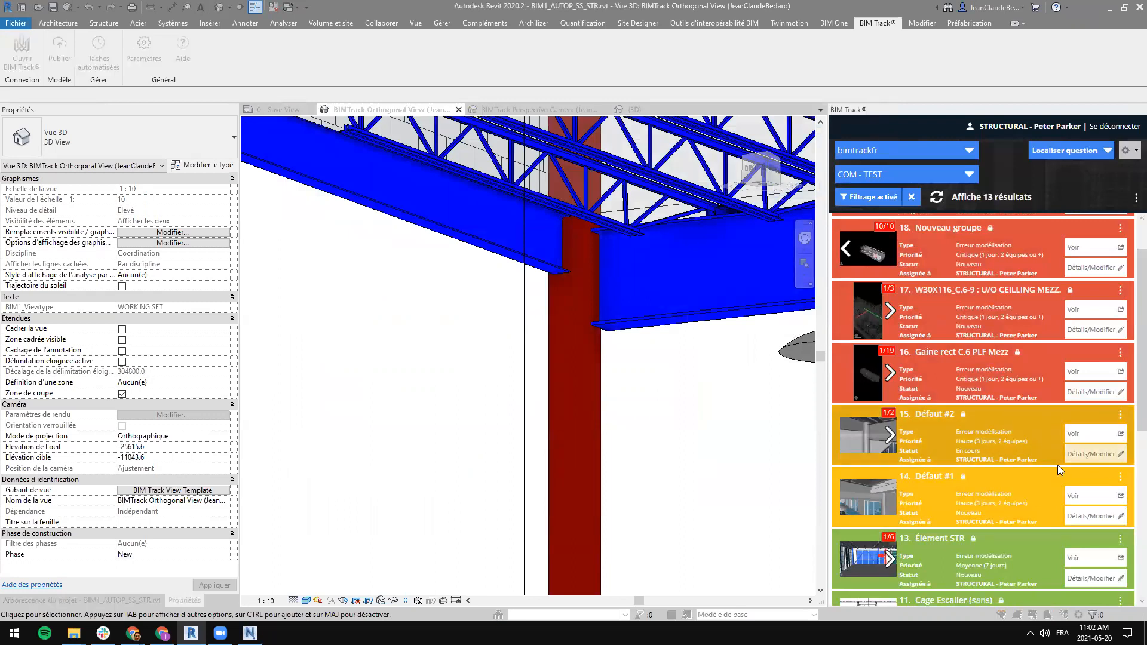
pyautogui.click(816, 127)
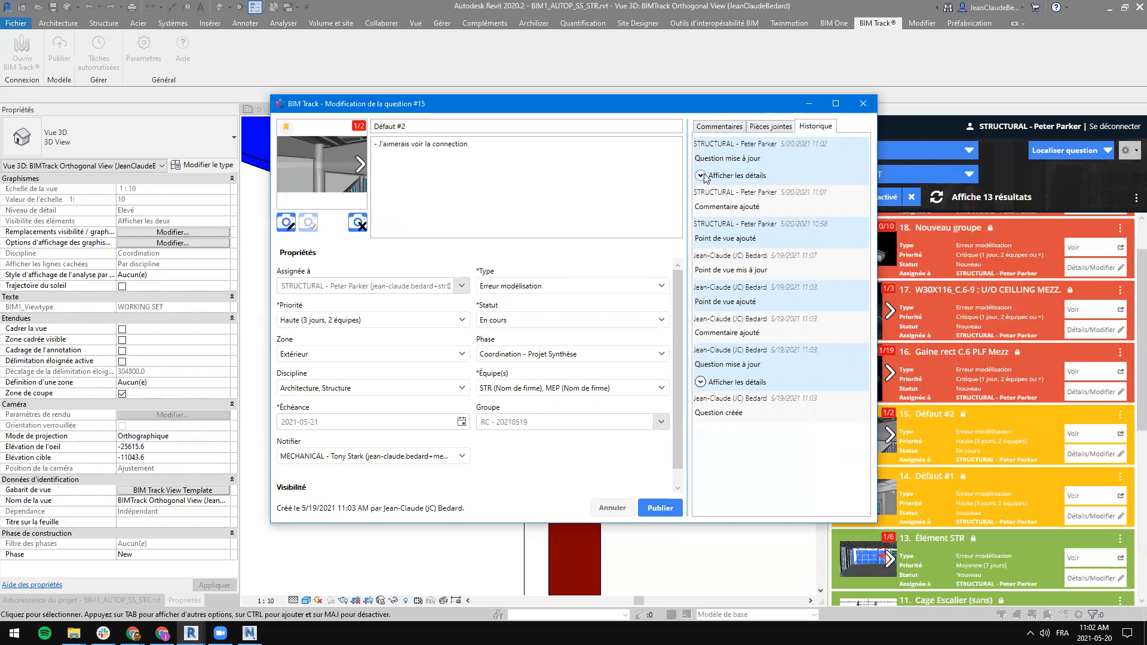
pyautogui.click(770, 177)
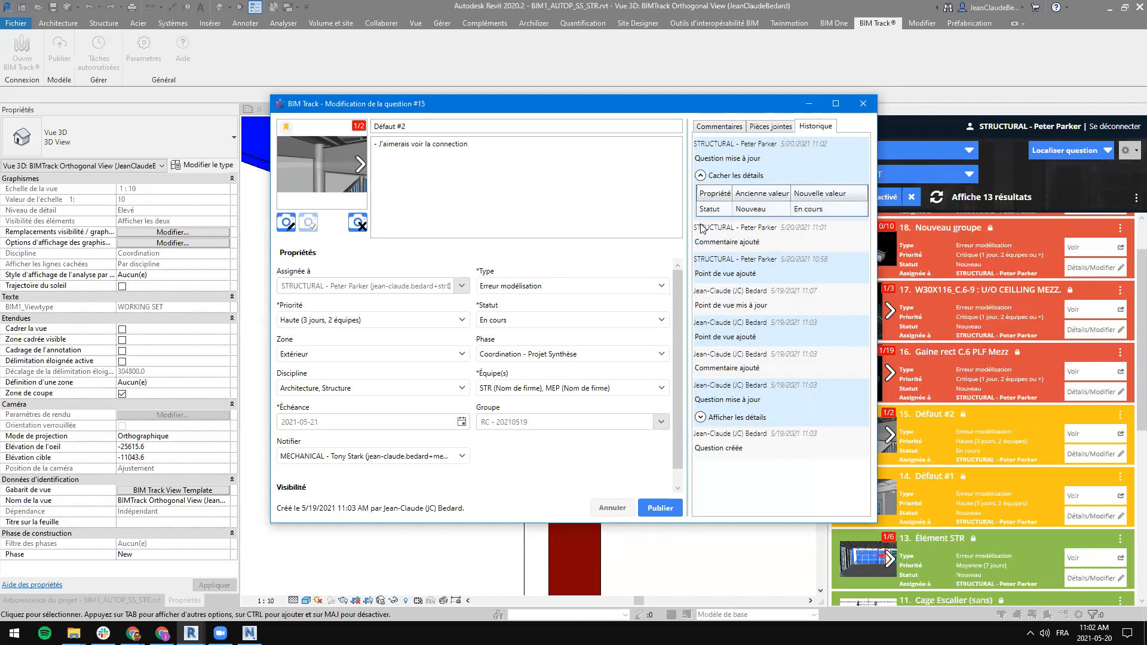
pyautogui.click(723, 134)
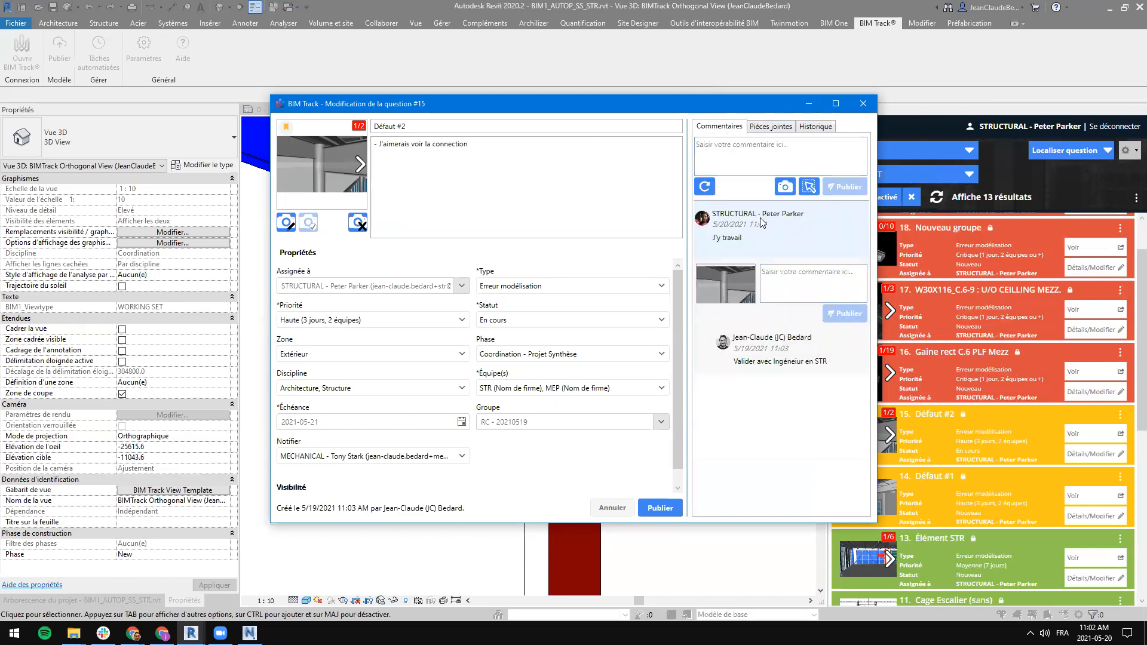
pyautogui.click(807, 128)
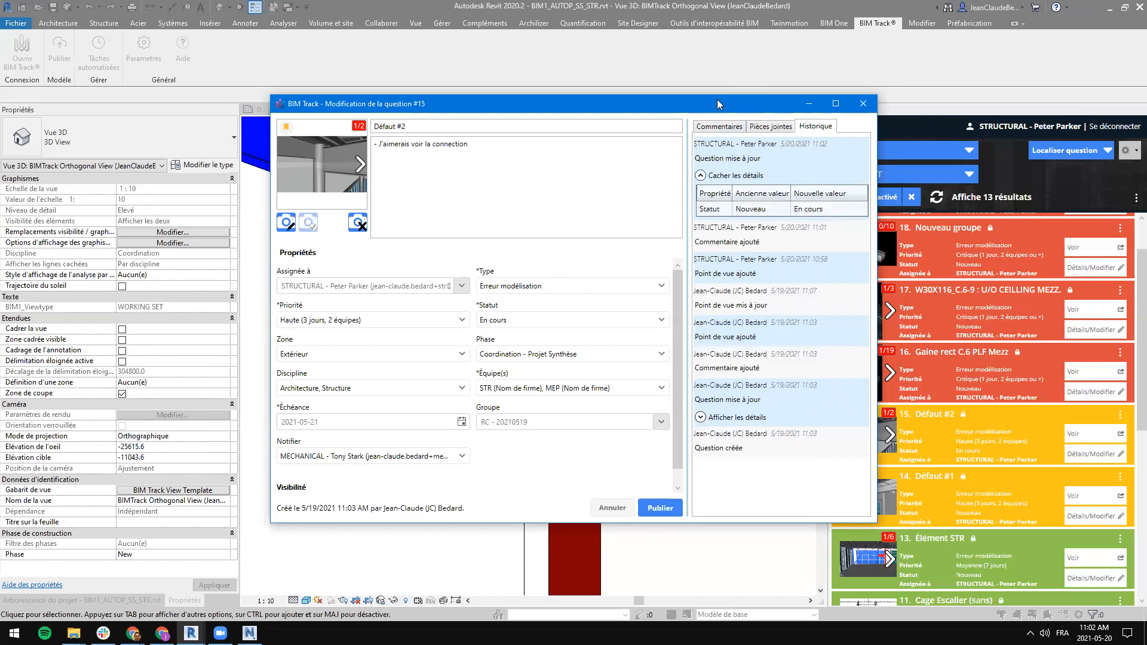
pyautogui.click(715, 129)
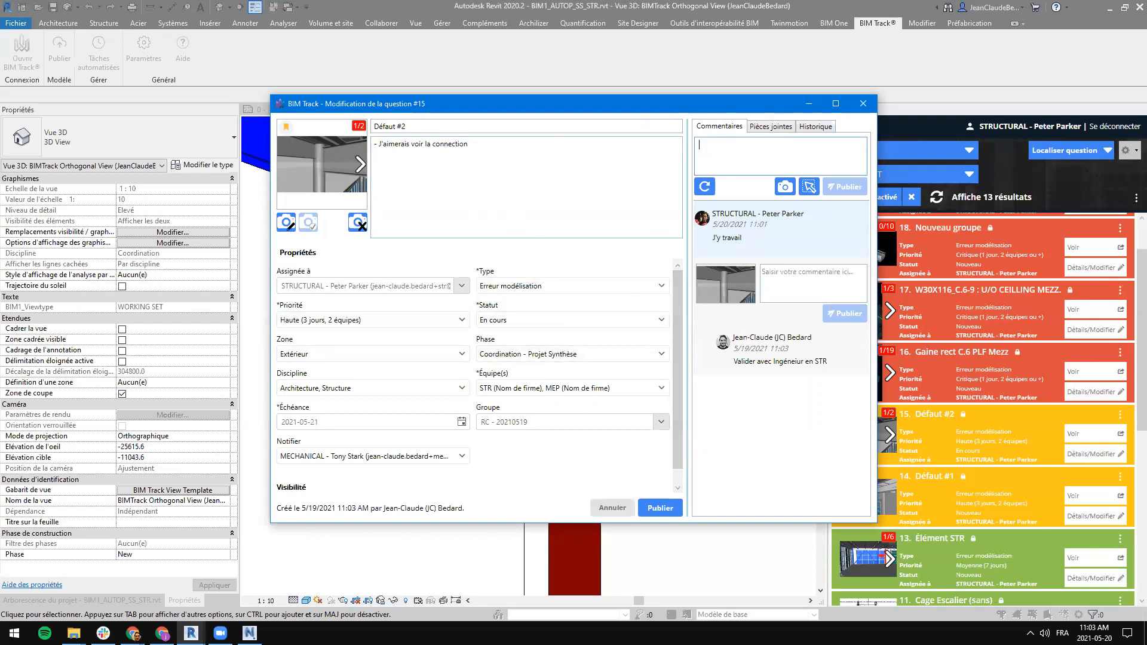
# Step: Close the question's details and delete the red round column at the beam junction
pyautogui.click(862, 103)
pyautogui.click(575, 412)
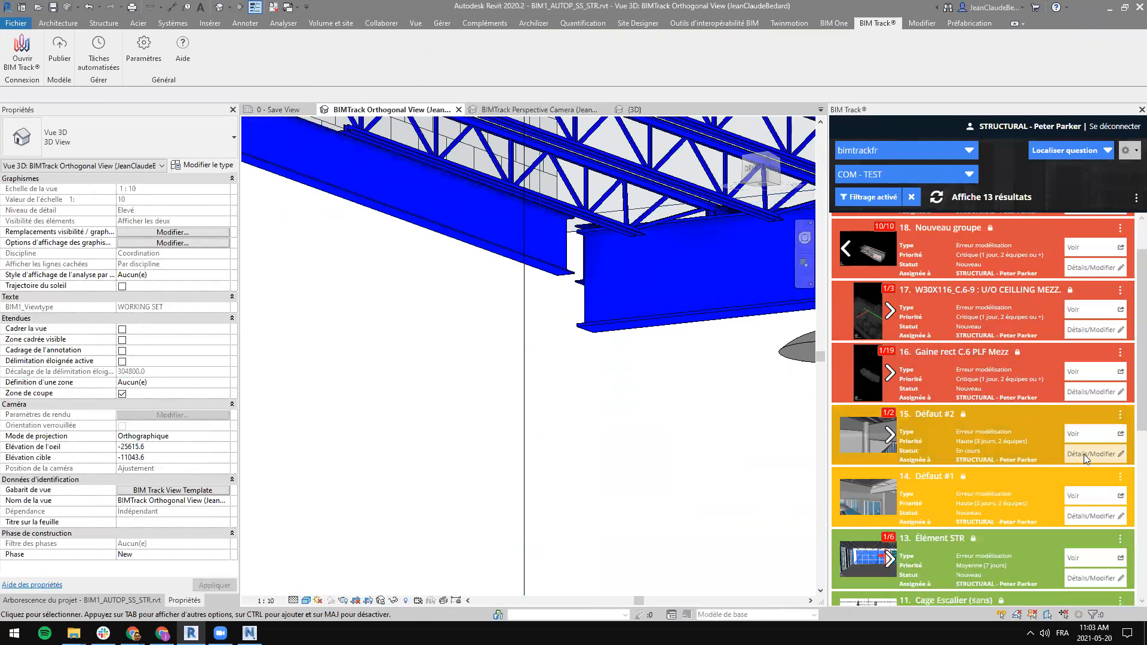
# Step: Reopen question 15 for editing and start a general comment that mentions the Admin team
pyautogui.click(1115, 457)
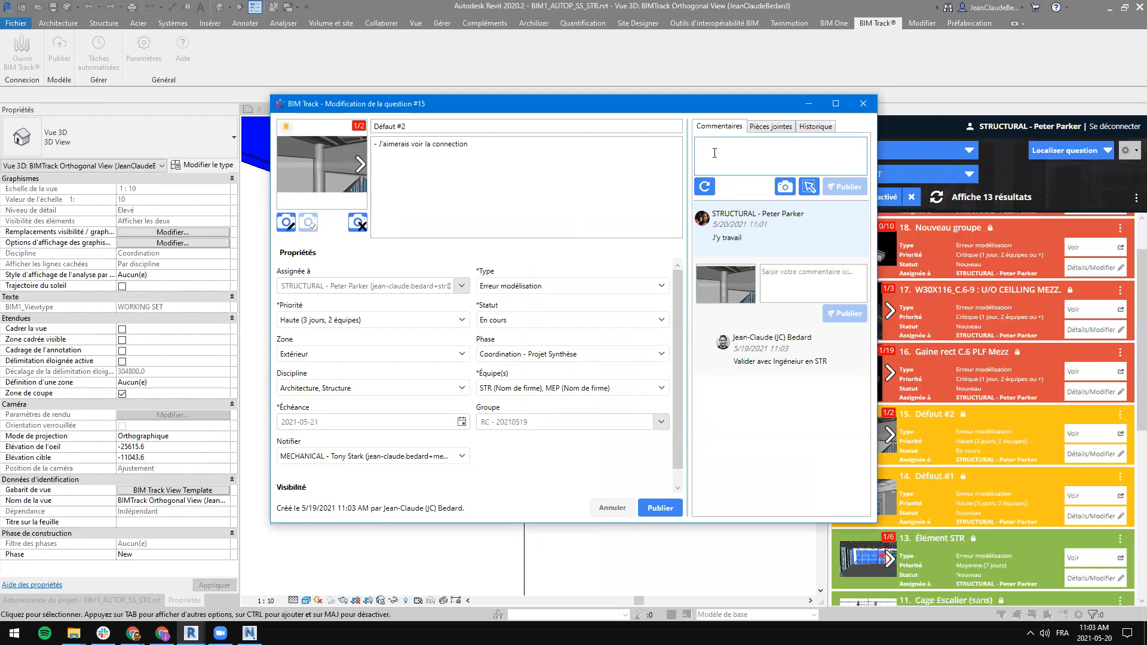
pyautogui.write('@')
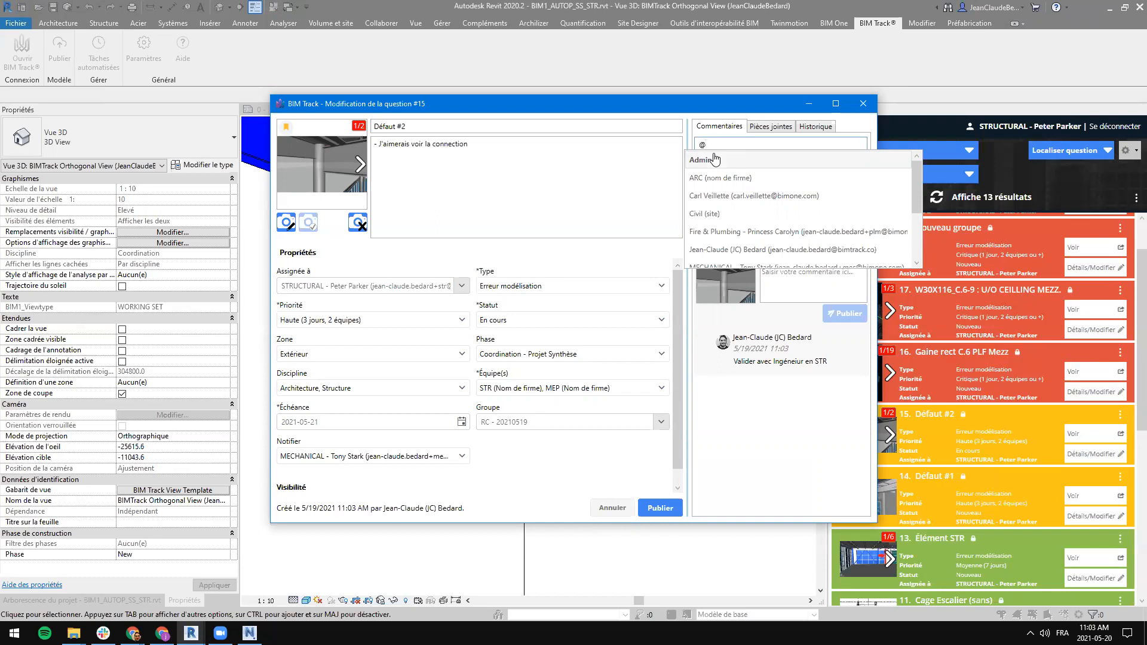
pyautogui.click(715, 159)
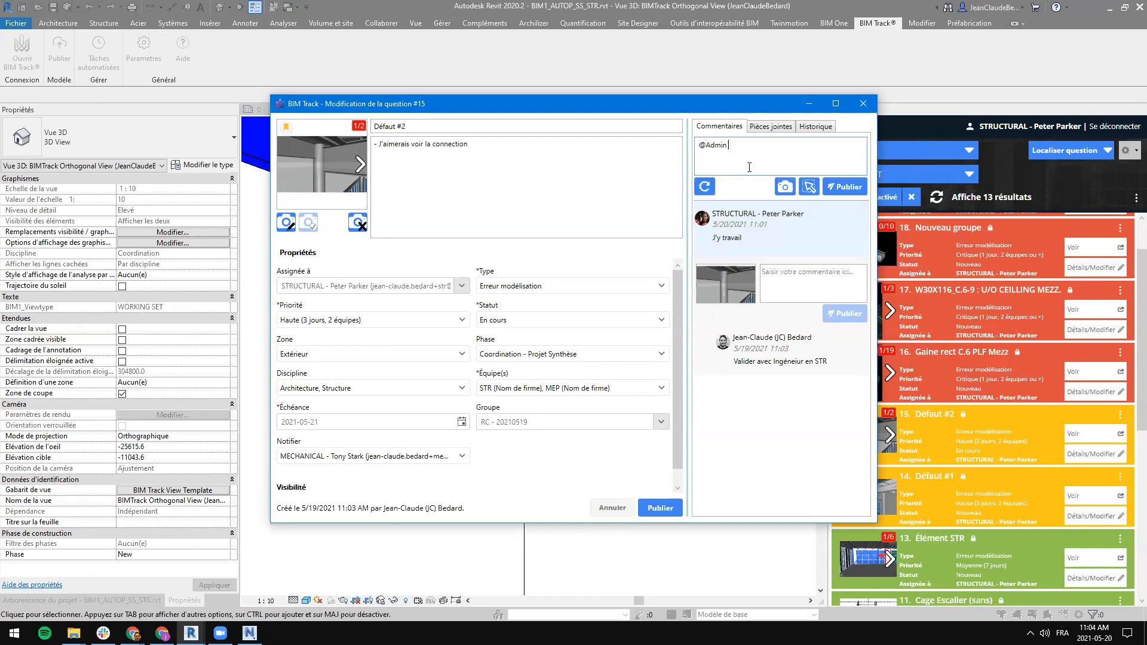
pyautogui.click(556, 319)
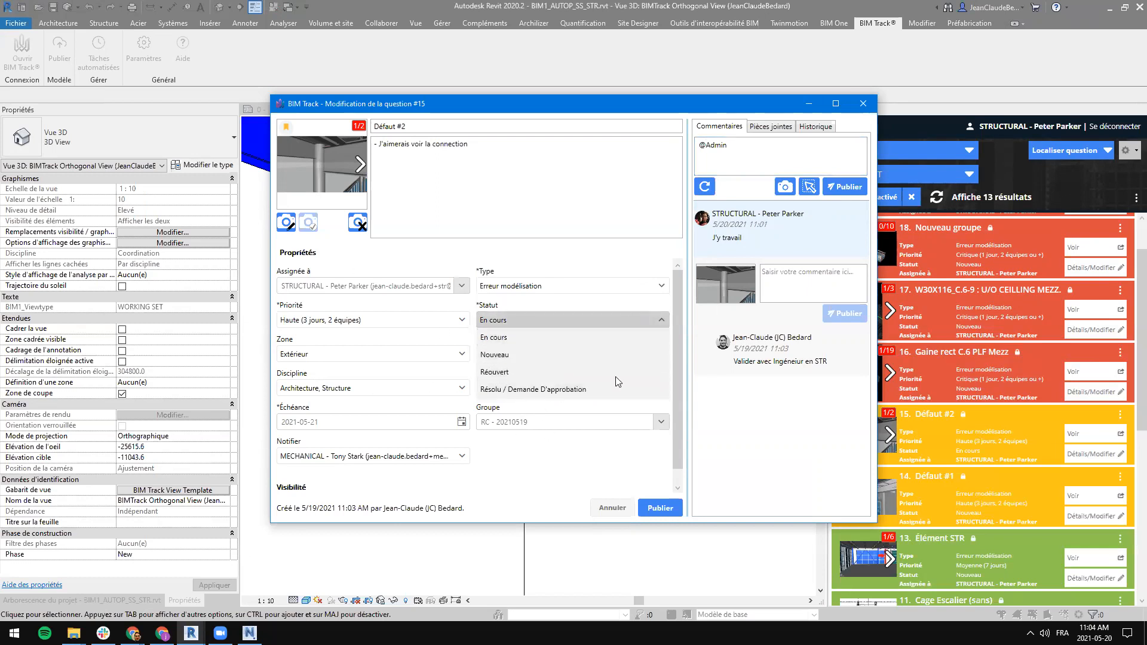
pyautogui.click(631, 318)
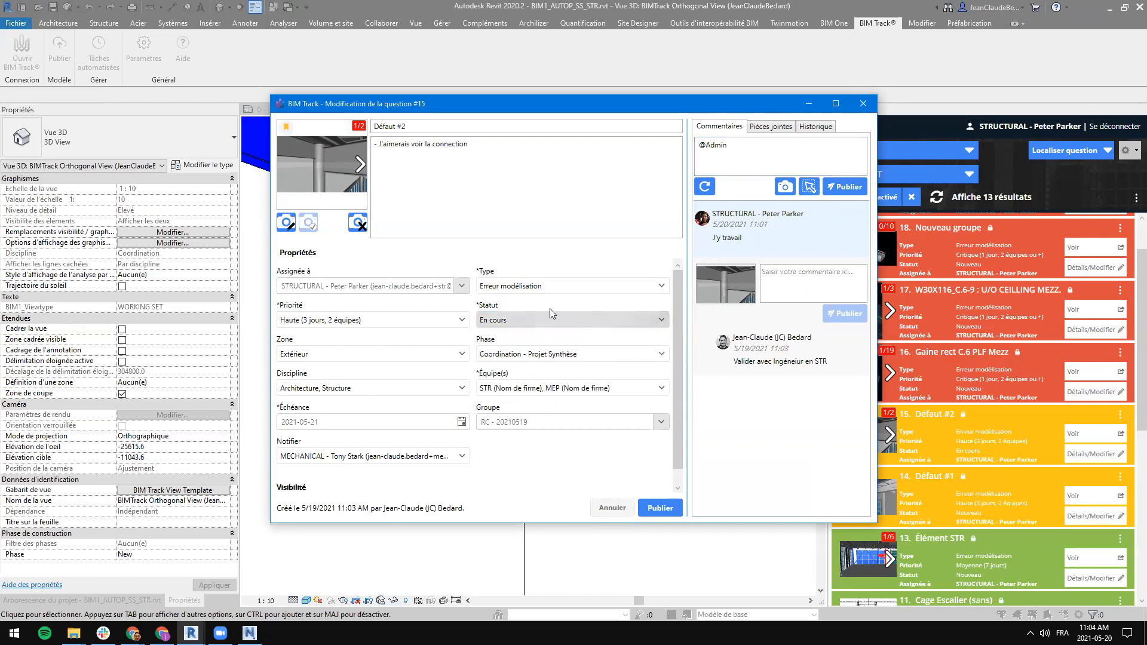
# Step: Complete the comment after the Admin mention with "j'ai résolu la problématique, pouvez-vous fermer la question."
pyautogui.click(776, 147)
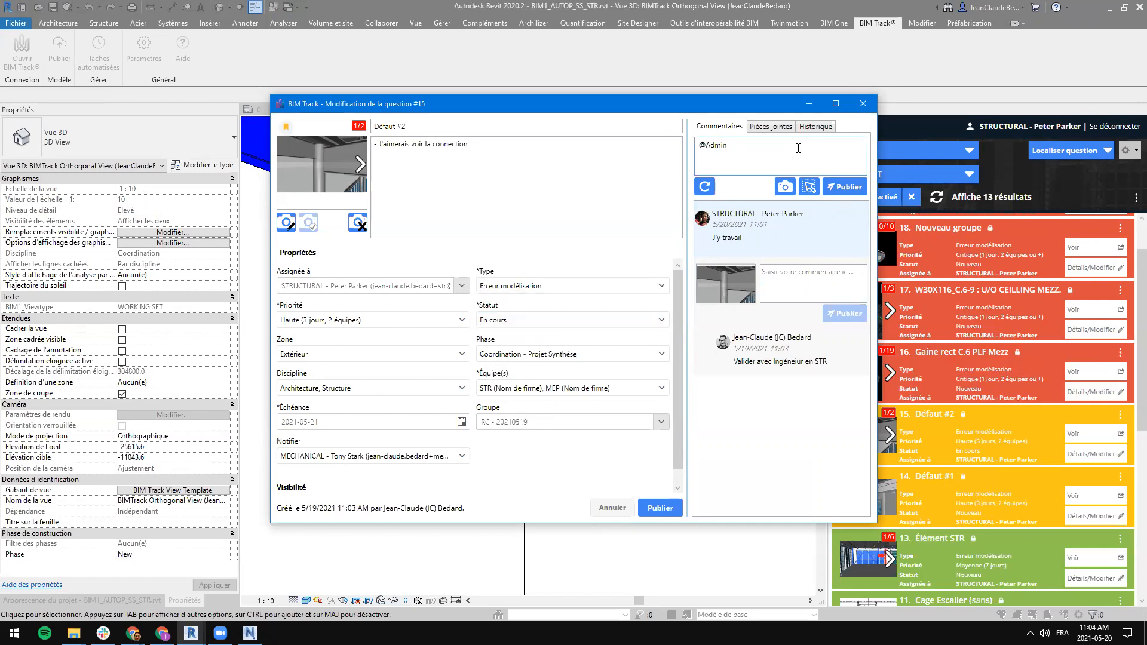
pyautogui.write('rés')
pyautogui.write('olu la problématique')
pyautogui.write(', opp')
pyautogui.press('BackSpace')
pyautogui.press('BackSpace')
pyautogui.write('pouvez-vous fermer la question.')
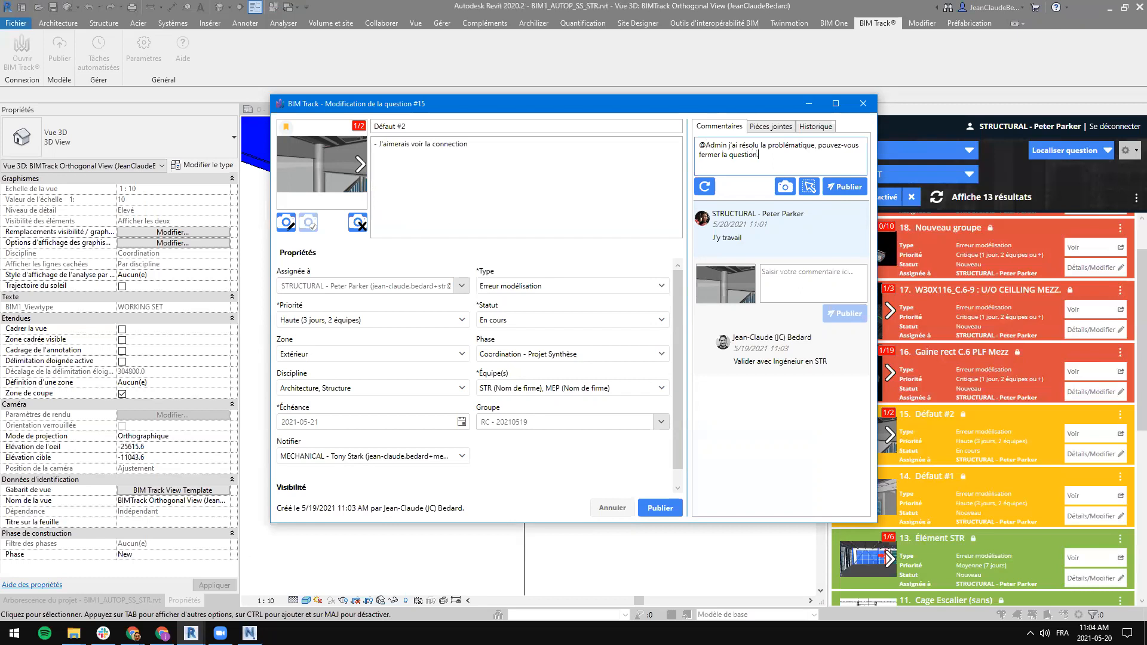
# Step: Correct the unpublished comment on issue #15 so that it ends with "pouvez-vous fermer la question?"
pyautogui.moveTo(698, 145)
pyautogui.mouseDown()
pyautogui.moveTo(811, 163)
pyautogui.moveTo(701, 145)
pyautogui.mouseUp()
pyautogui.click(725, 146)
pyautogui.moveTo(705, 145); pyautogui.dragTo(770, 155)
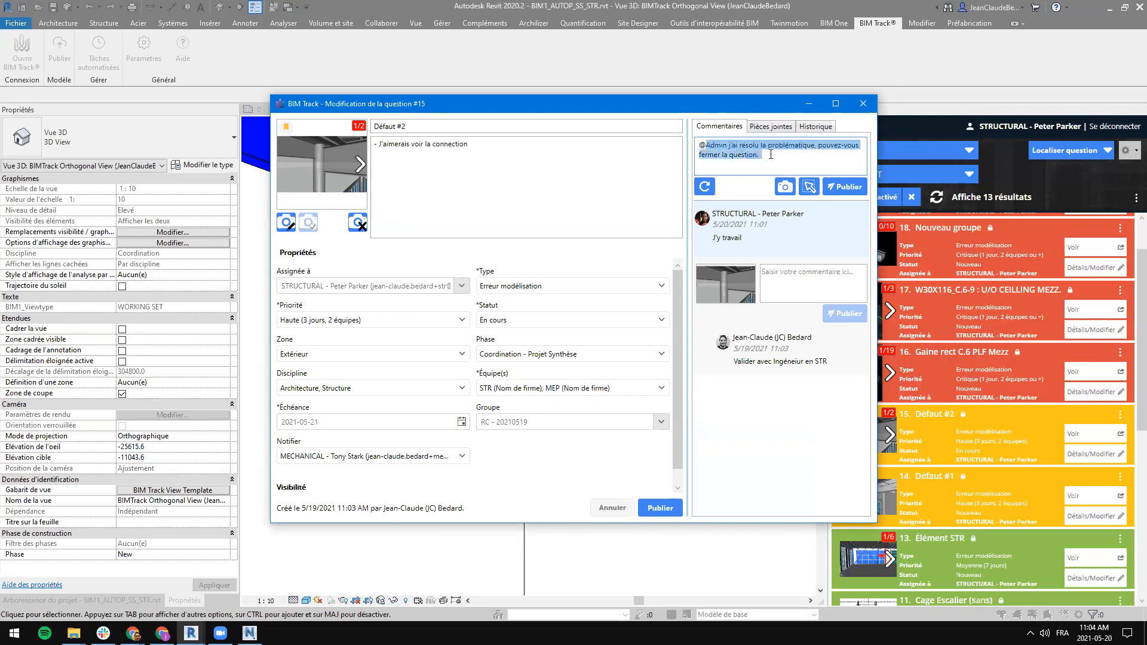
pyautogui.click(770, 155)
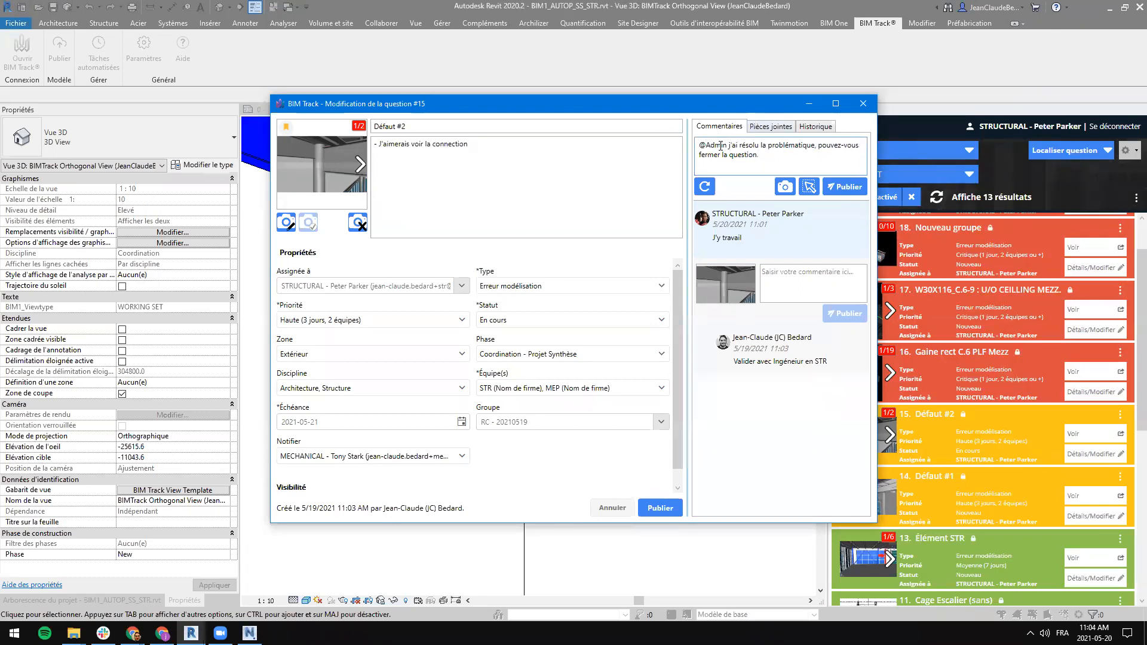
pyautogui.write('?')
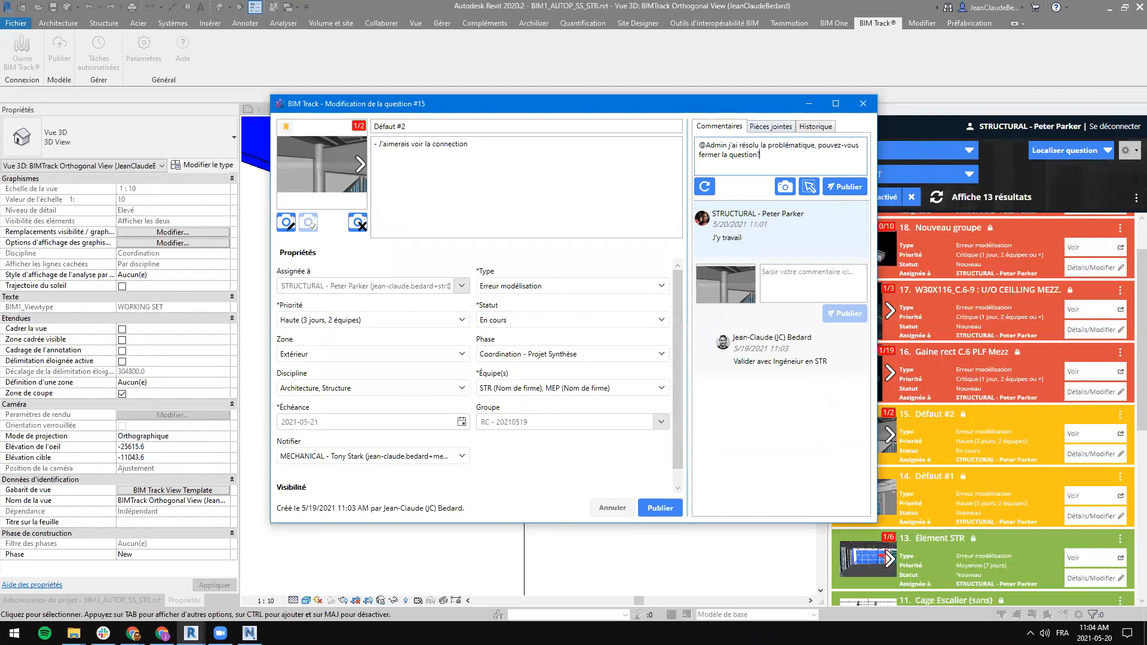
# Step: Attach an image of the beam connection captured from the 3D view to the comment, check its preview and publish the comment
pyautogui.click(809, 187)
pyautogui.moveTo(422, 151); pyautogui.dragTo(748, 419)
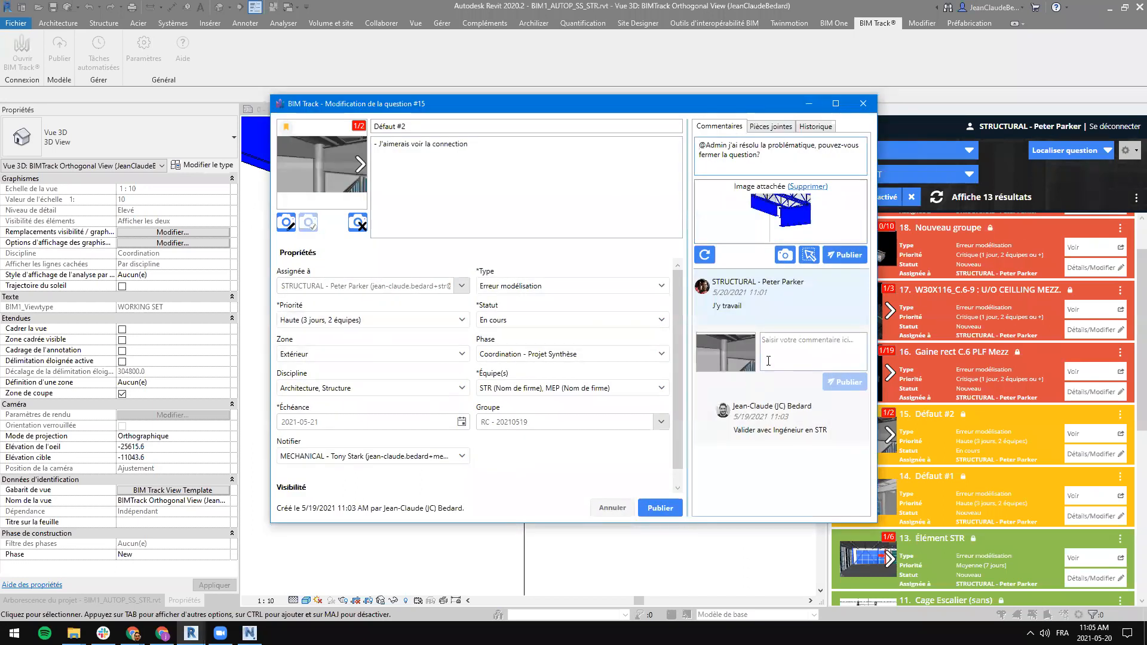
pyautogui.click(782, 210)
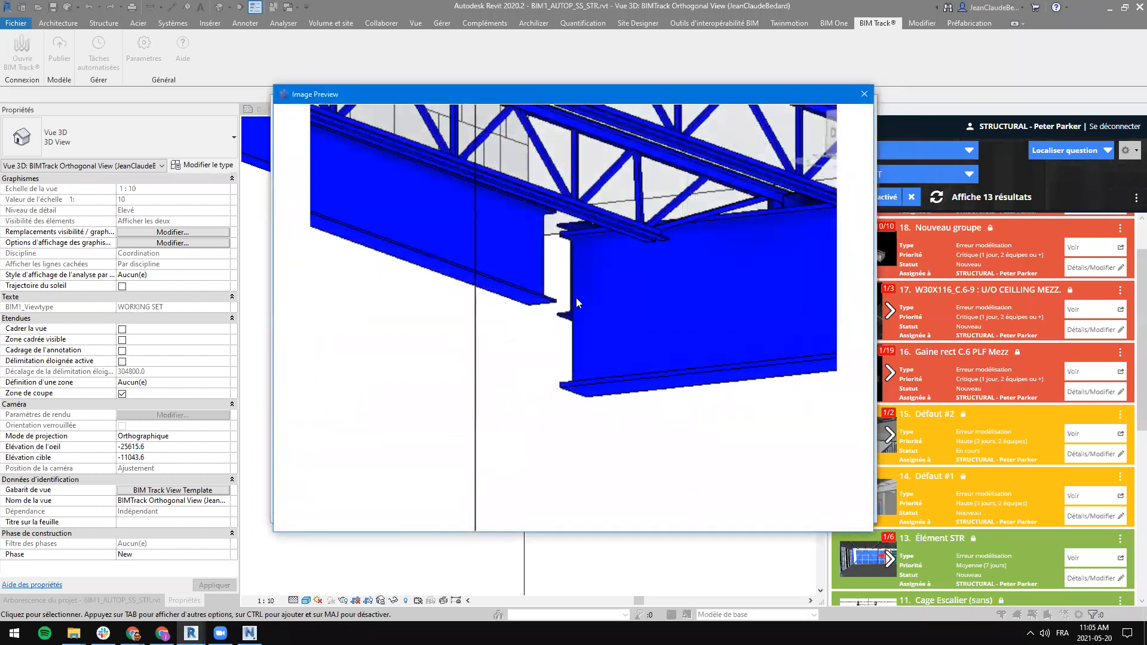
pyautogui.click(863, 94)
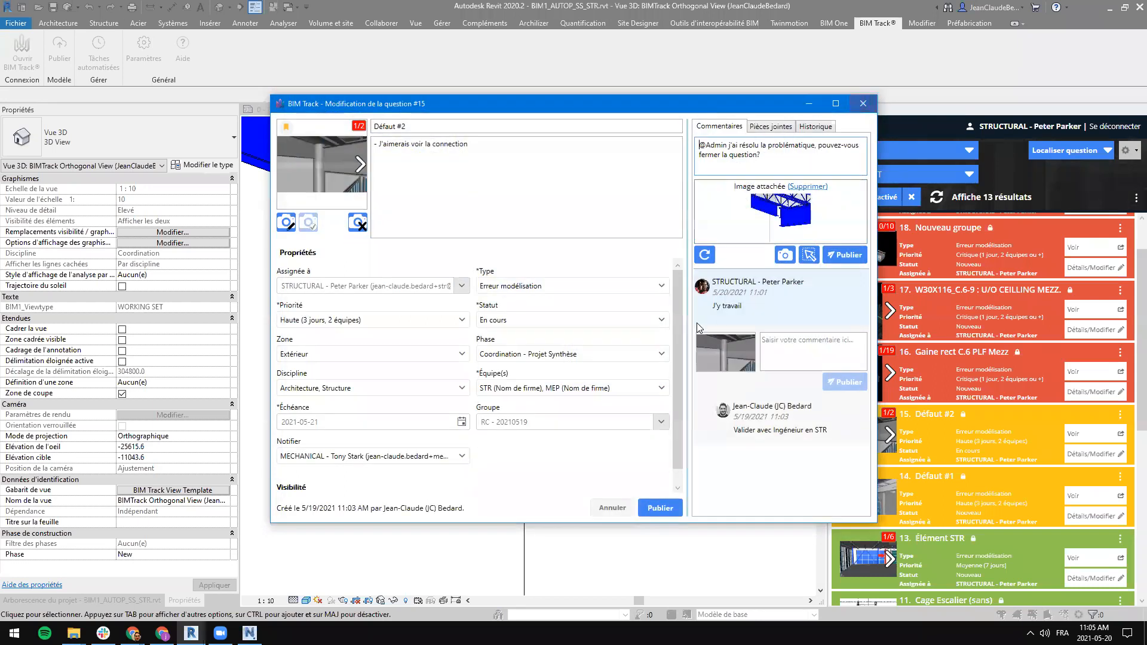
pyautogui.click(834, 259)
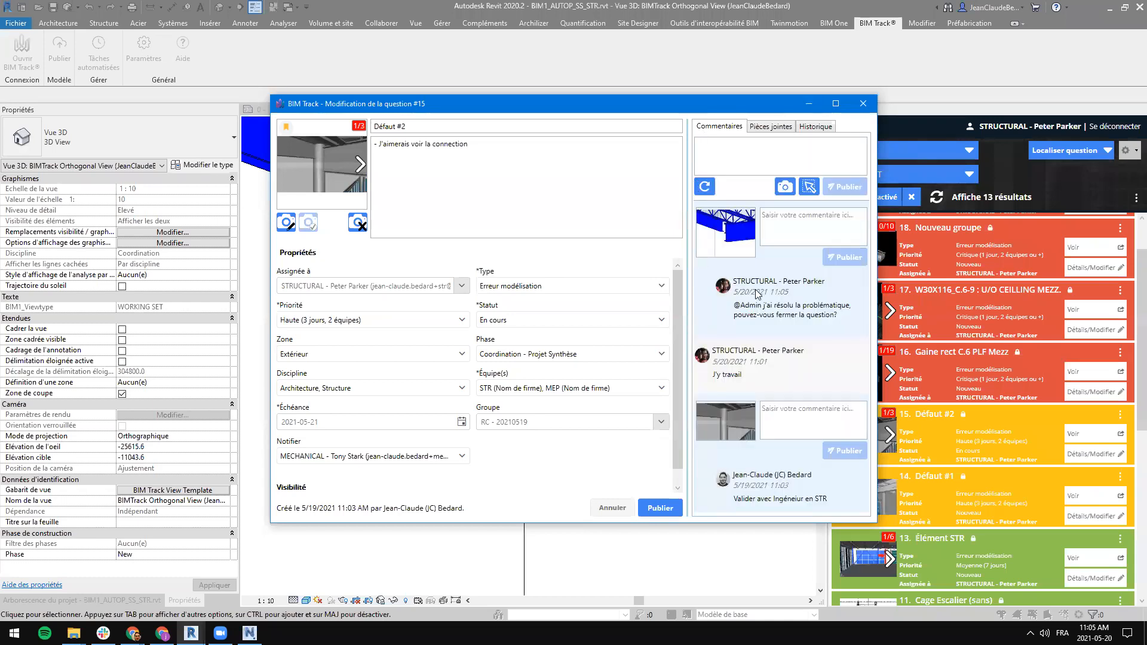
# Step: Examine the published comment and browse the issue's images, enlarging the newly attached beam connection image
pyautogui.doubleClick(763, 305)
pyautogui.click(769, 311)
pyautogui.moveTo(355, 130)
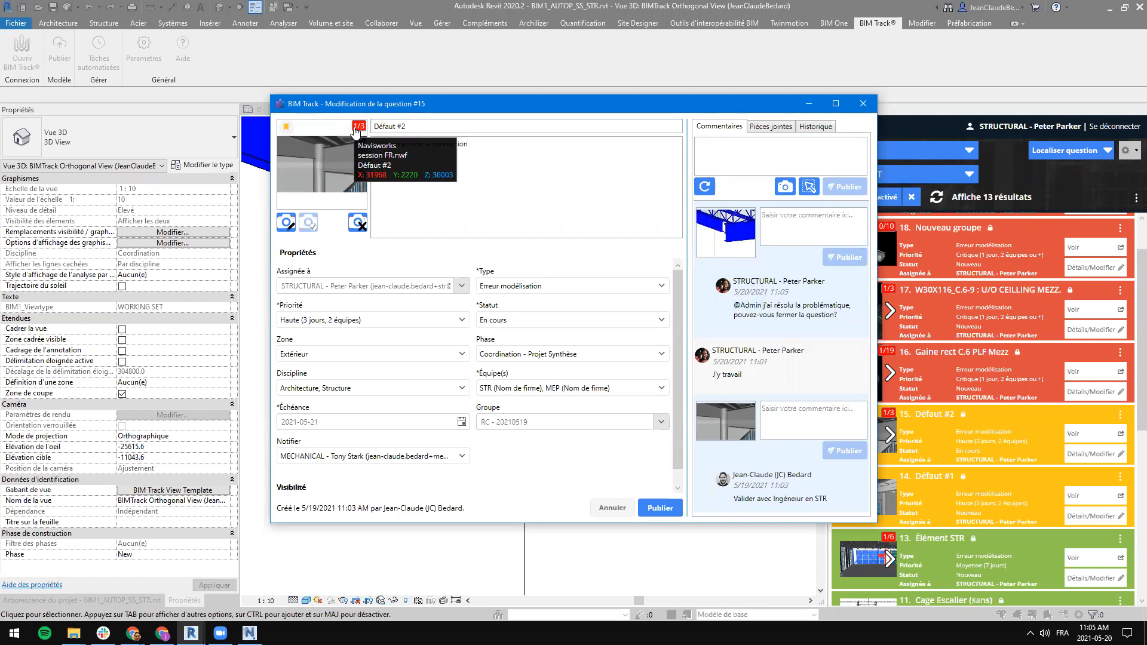
pyautogui.click(360, 164)
pyautogui.click(360, 165)
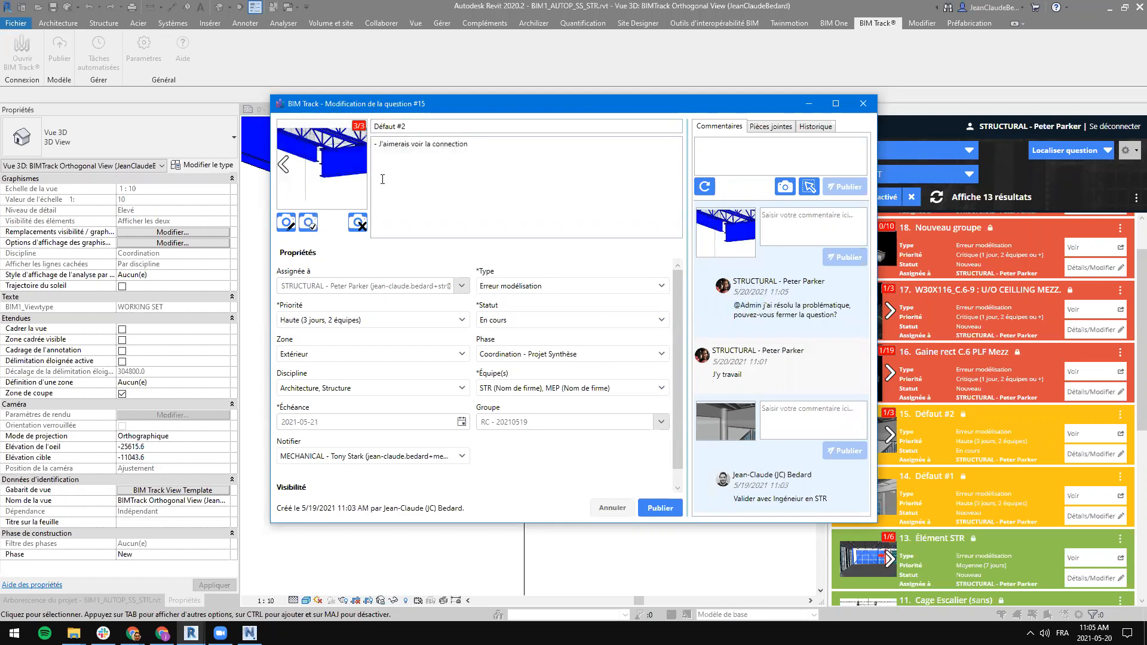
pyautogui.click(283, 165)
pyautogui.click(360, 164)
pyautogui.click(325, 163)
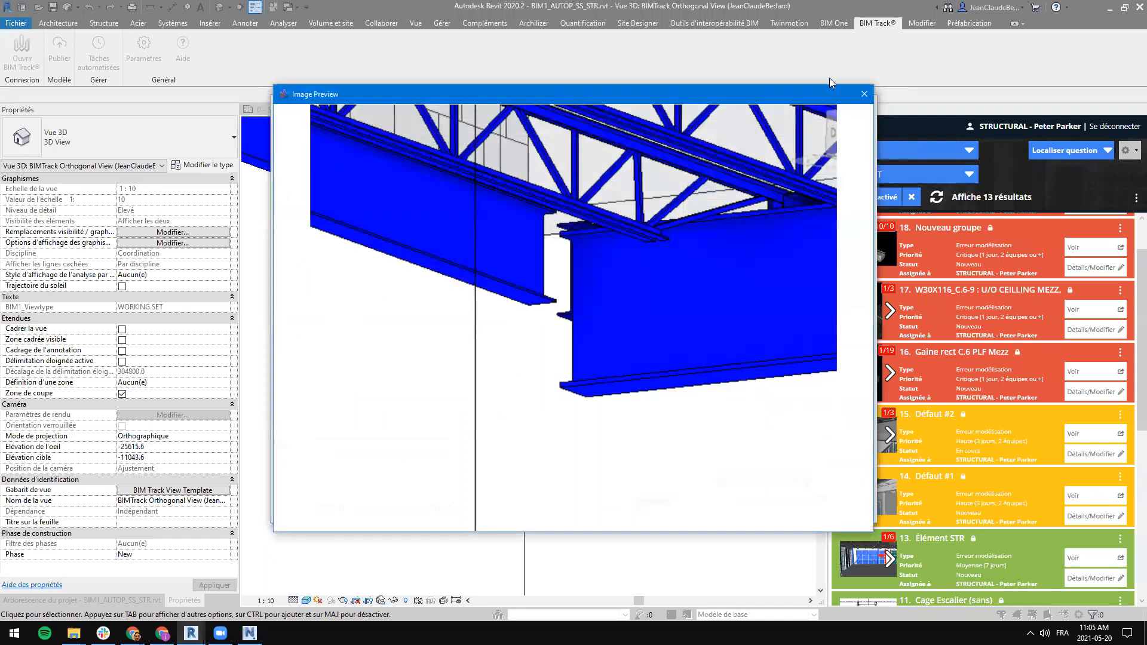
pyautogui.click(863, 94)
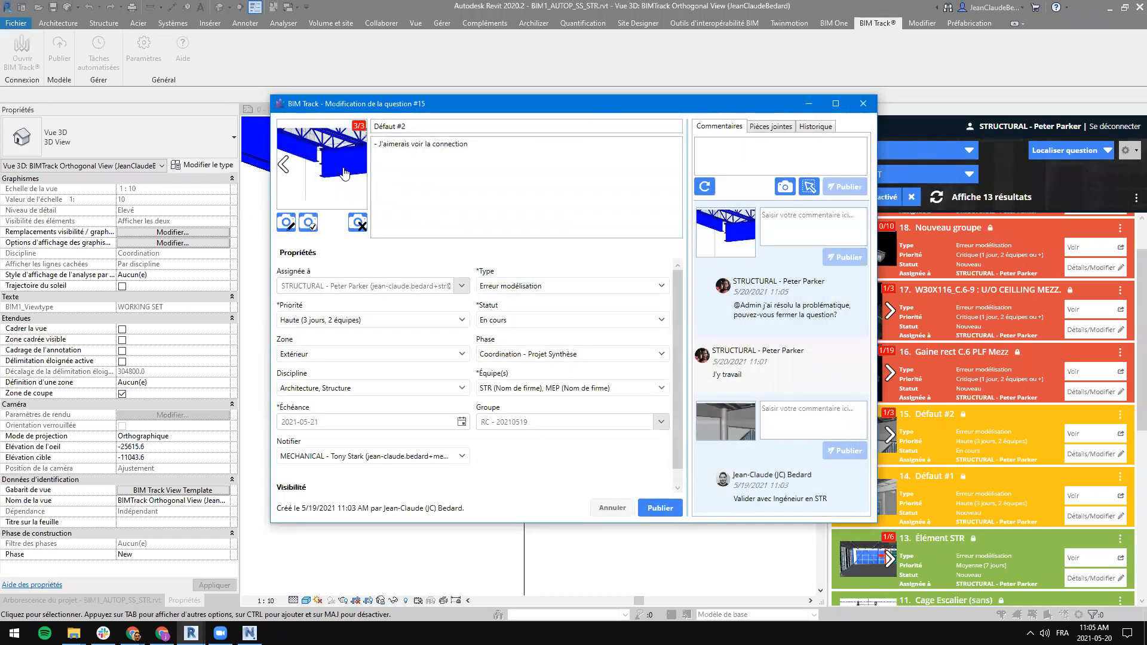
pyautogui.click(321, 153)
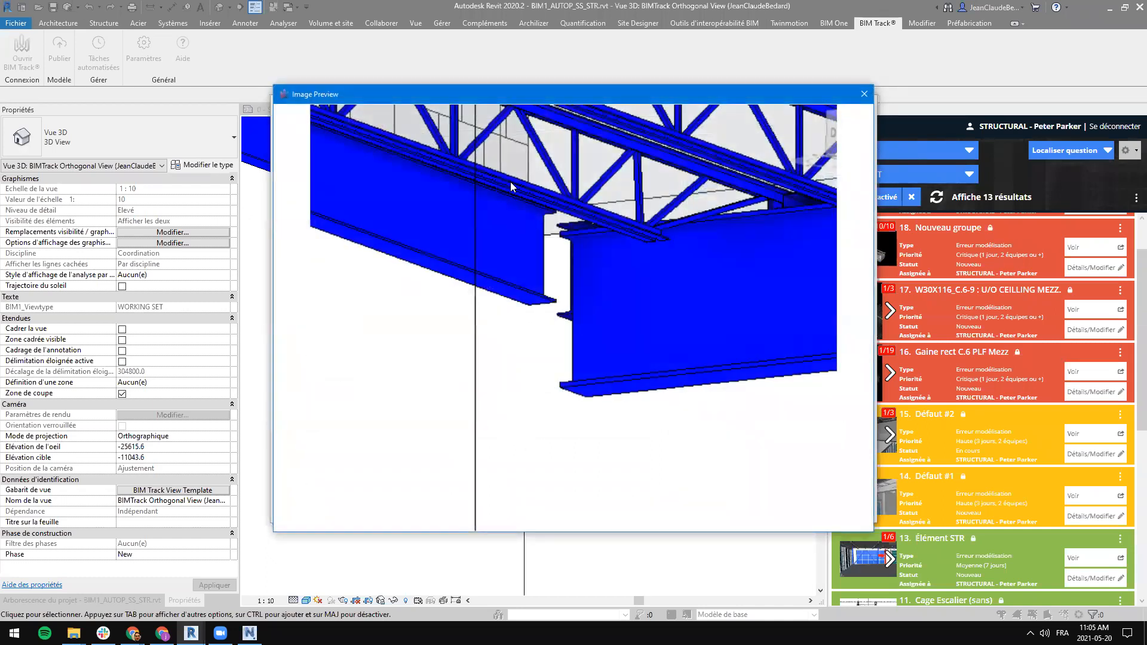
pyautogui.click(864, 94)
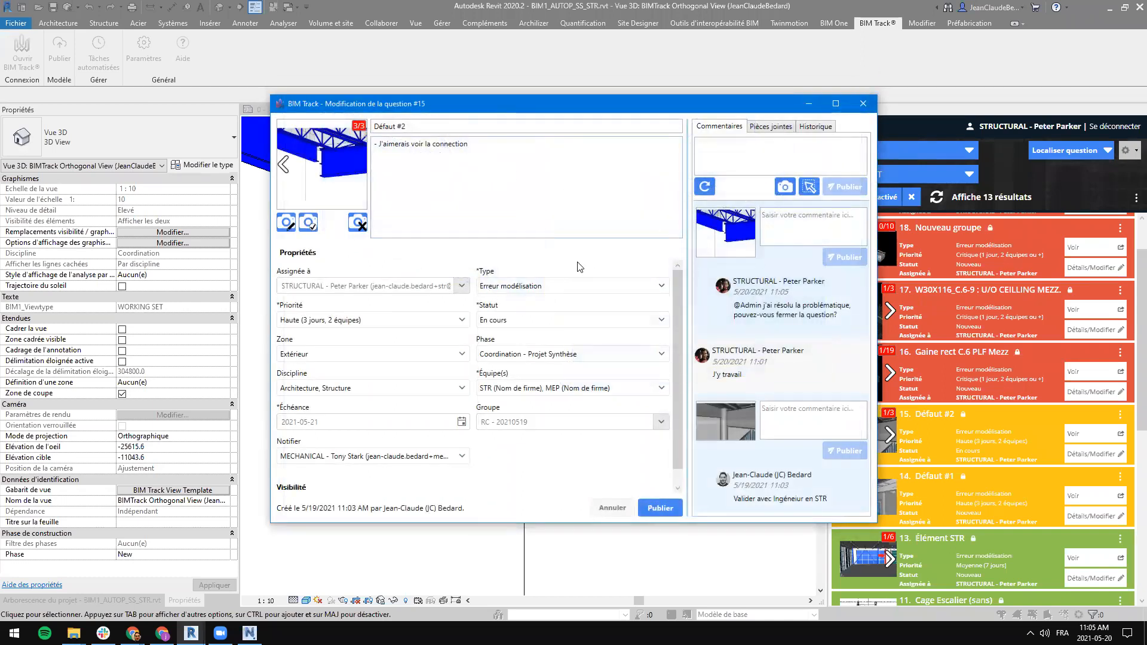
# Step: Set the status of issue #15 to Résolu / Demande D'approbation and publish the change
pyautogui.click(508, 320)
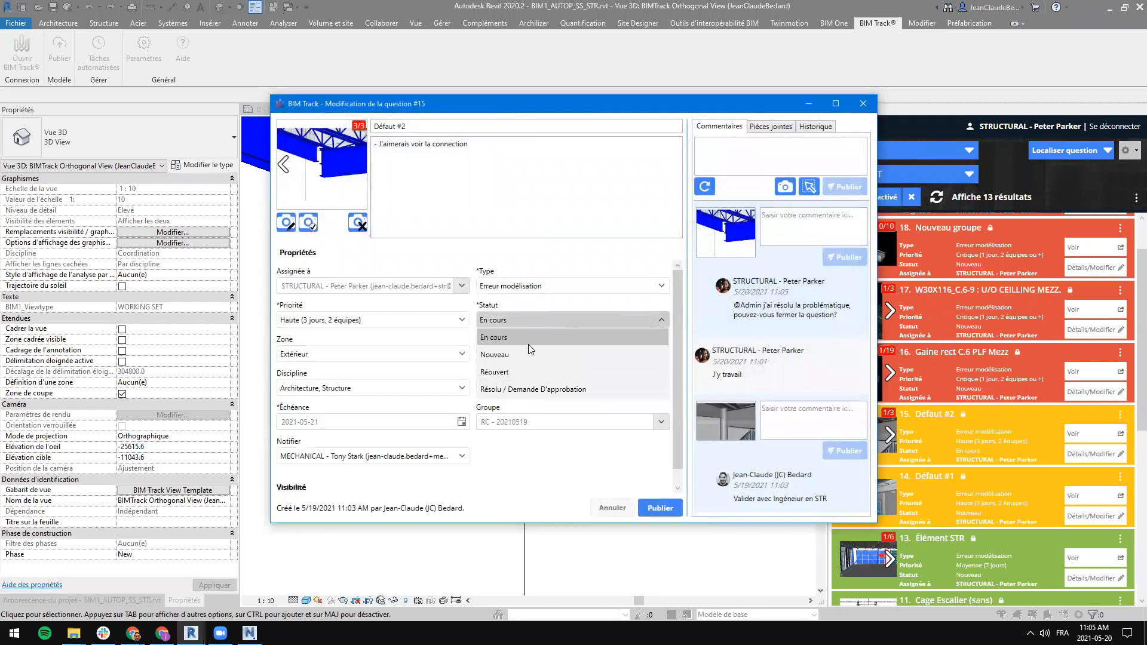
pyautogui.click(517, 394)
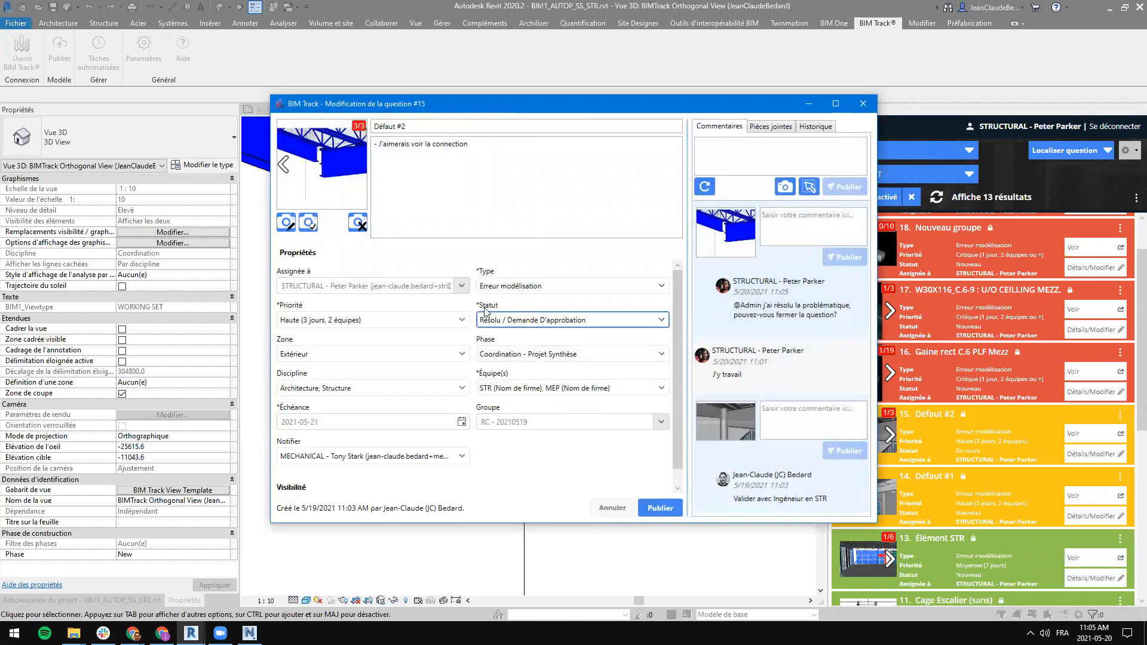
pyautogui.click(660, 507)
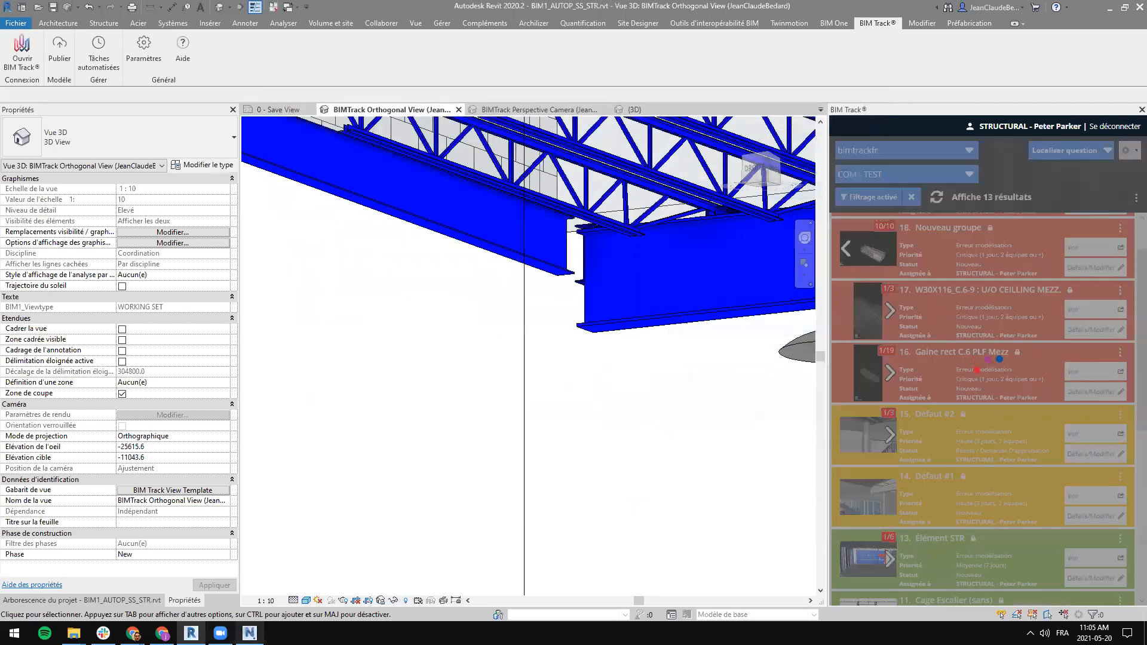
# Step: Switch to Navisworks and log the structural user out of BIM Track, closing the logout page
pyautogui.click(249, 633)
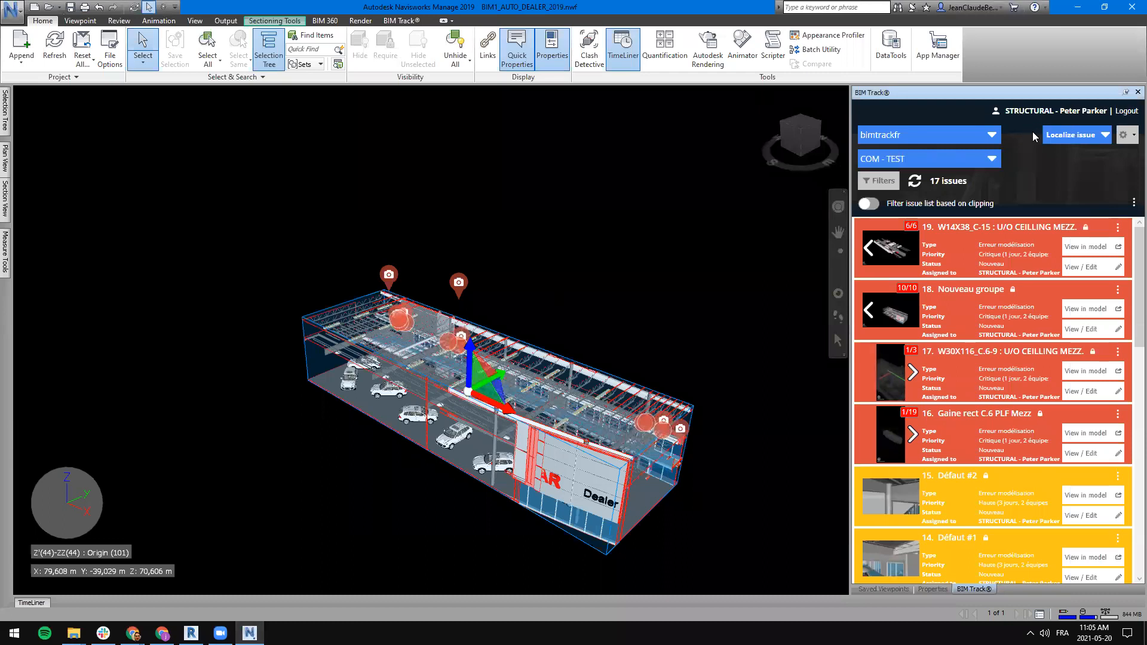
pyautogui.click(1122, 111)
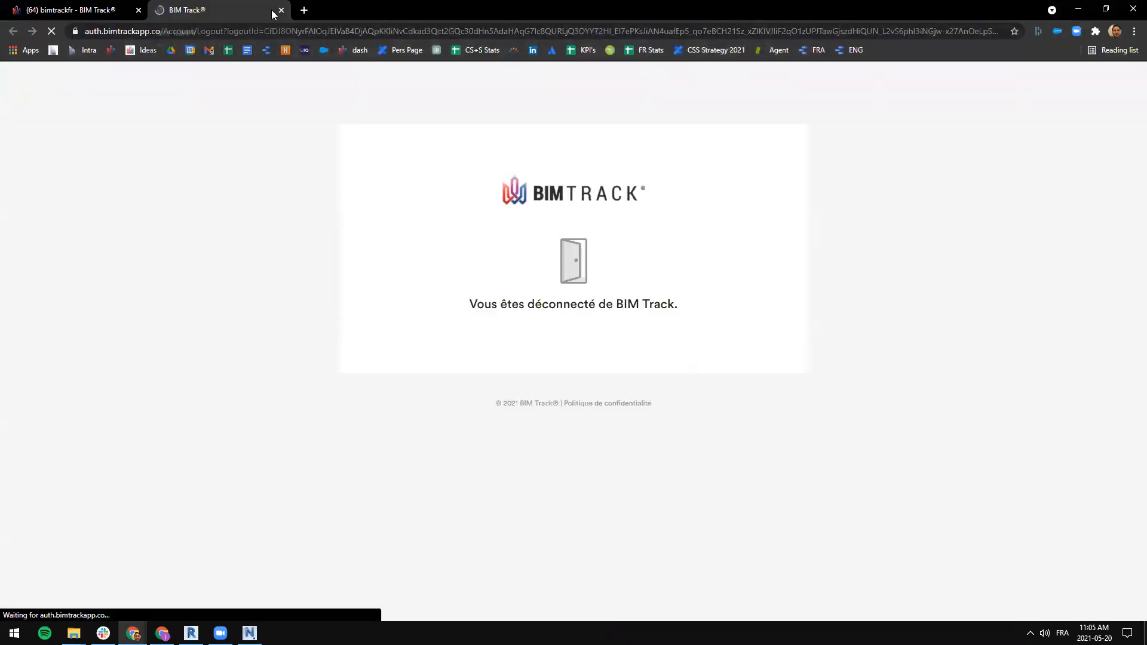
pyautogui.click(281, 10)
pyautogui.click(1081, 8)
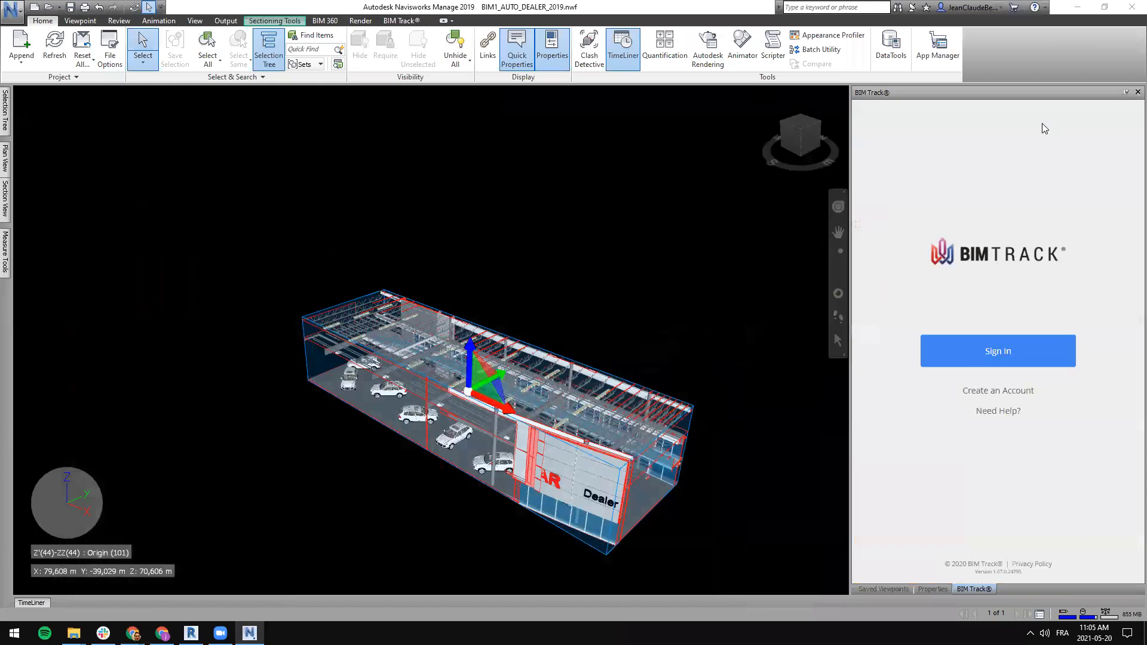
# Step: Start a new BIM Track sign-in and fill in the e-mail address and account password from the saved administrator login
pyautogui.click(1013, 339)
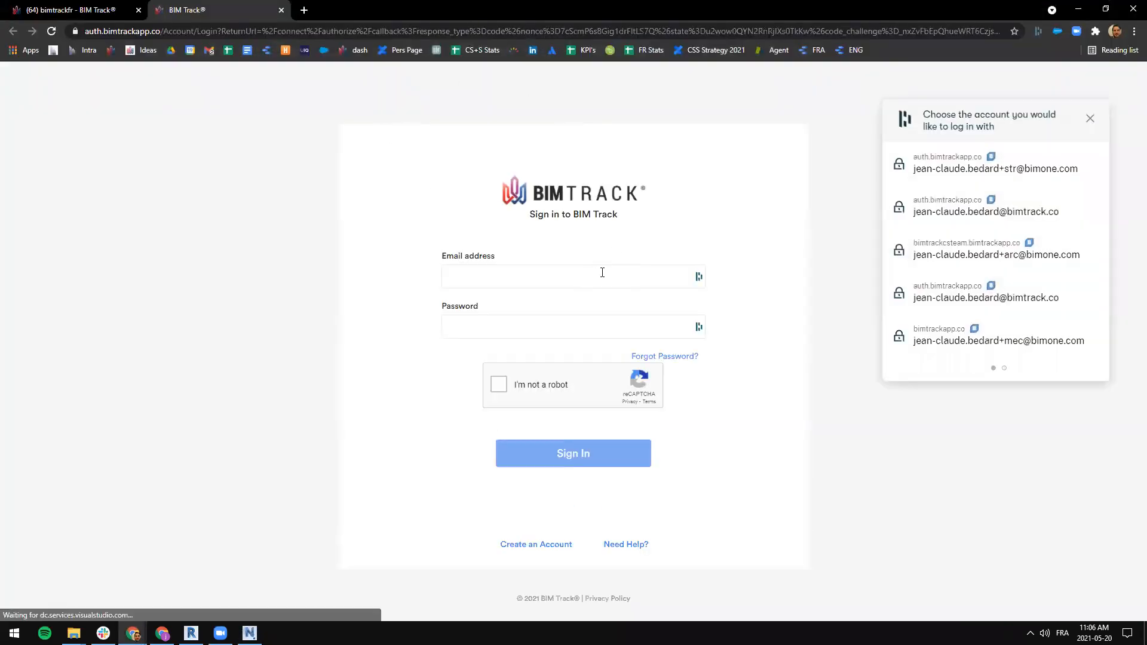
pyautogui.click(1037, 209)
pyautogui.click(501, 276)
# Step: Complete the captcha by selecting all palm tree images, submit the sign-in and return to Navisworks
pyautogui.click(496, 379)
pyautogui.click(499, 382)
pyautogui.click(701, 325)
pyautogui.click(689, 412)
pyautogui.click(727, 540)
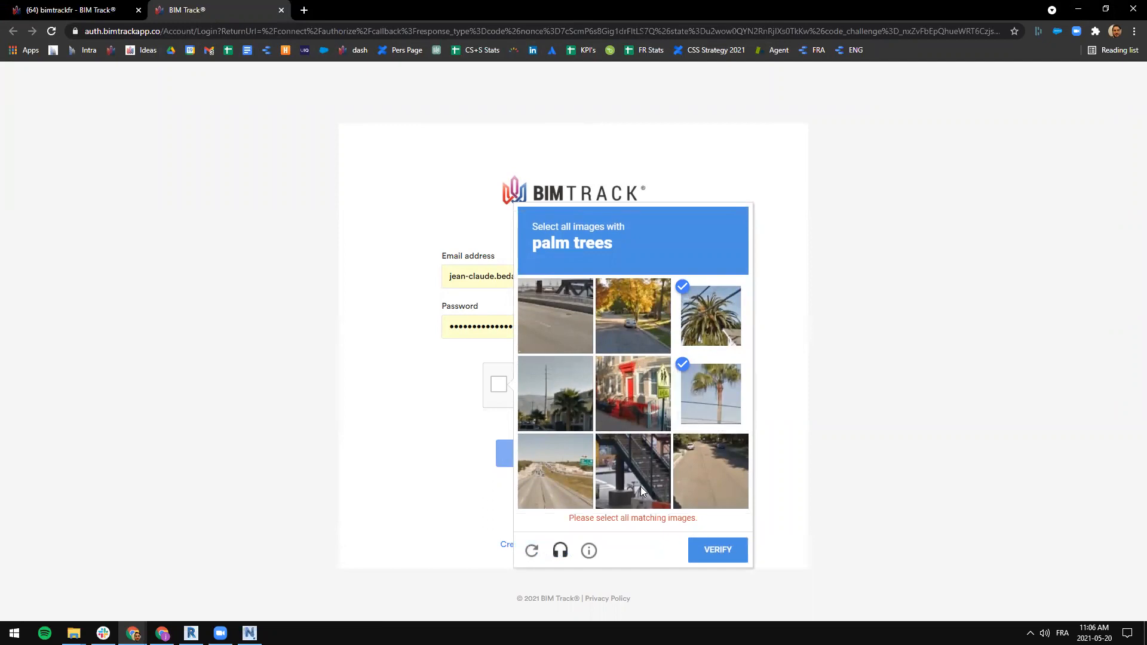
pyautogui.click(555, 393)
pyautogui.click(717, 549)
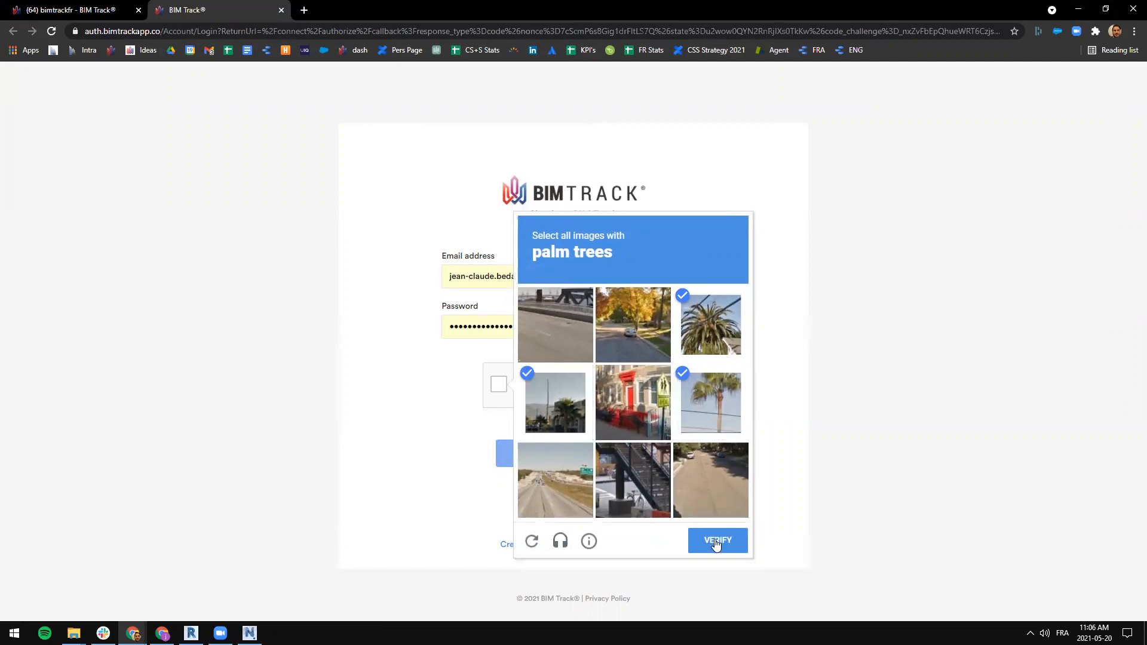
pyautogui.click(584, 453)
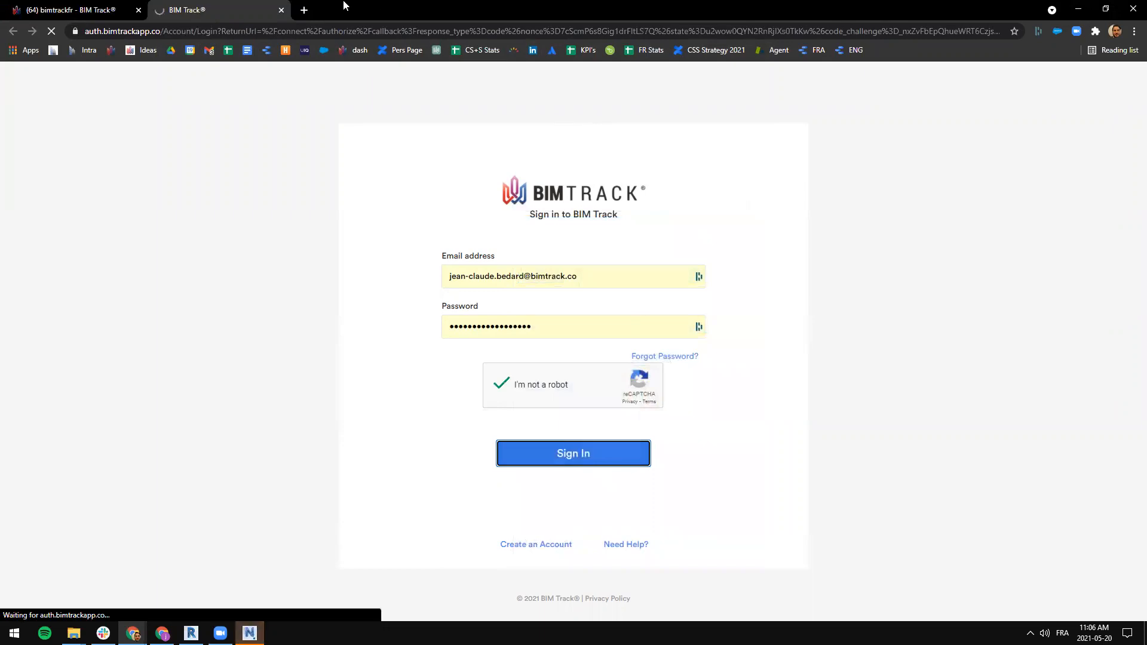
pyautogui.click(282, 10)
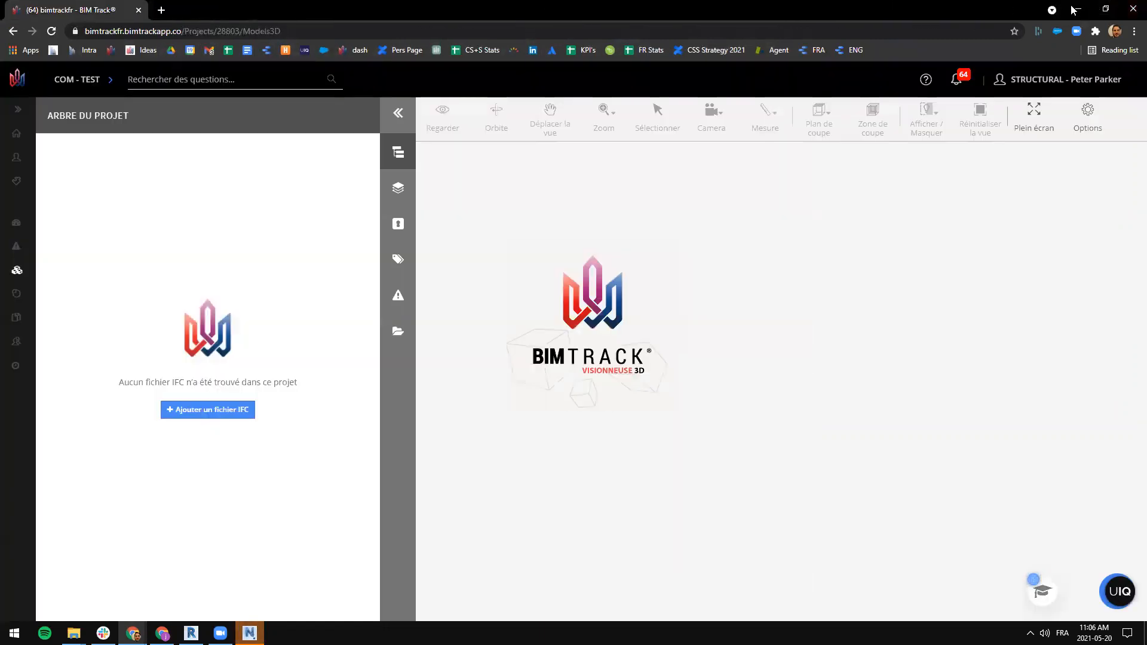
pyautogui.click(1078, 9)
# Step: Load the issues of the COM - TEST project in the bimtrackfr hub
pyautogui.click(956, 135)
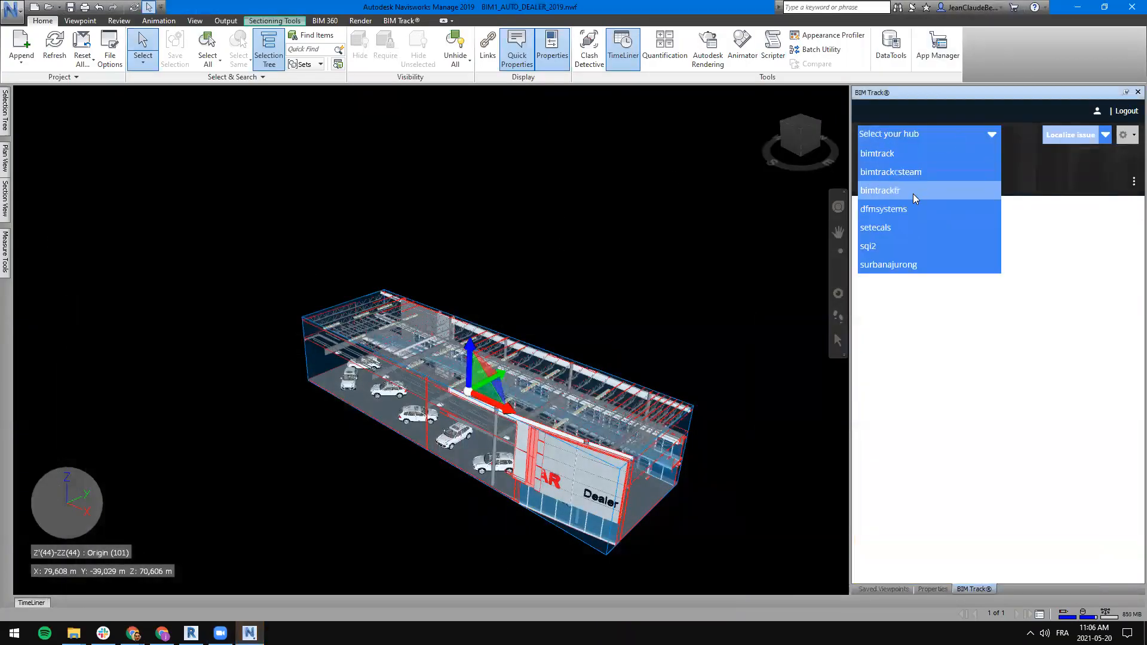
pyautogui.click(899, 192)
pyautogui.click(943, 158)
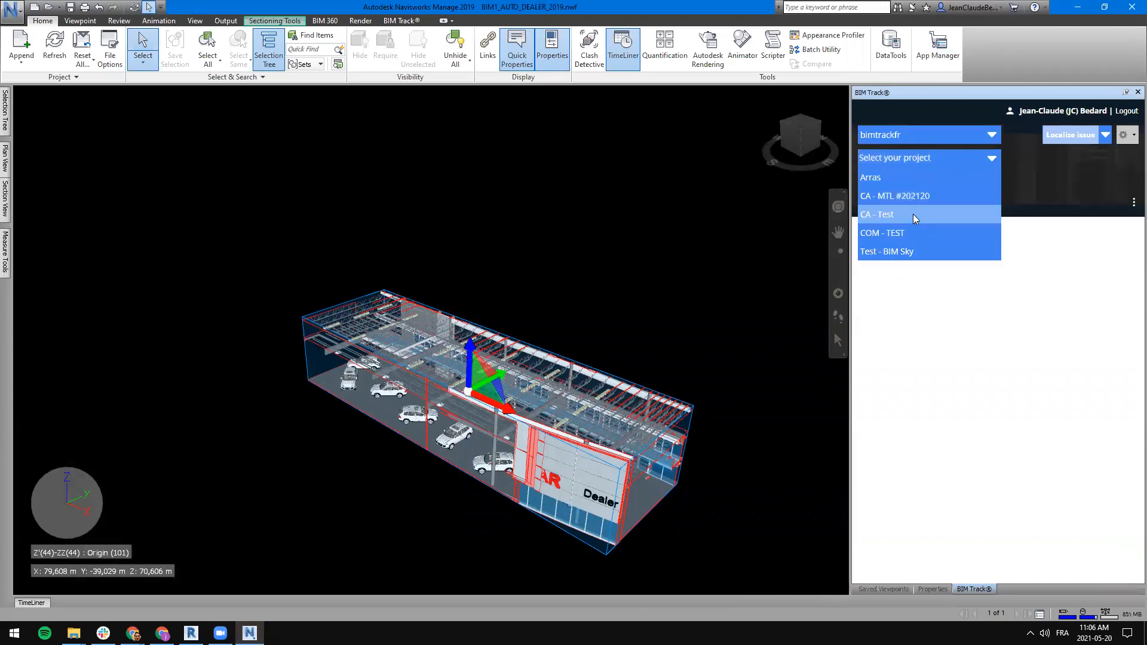
pyautogui.click(895, 234)
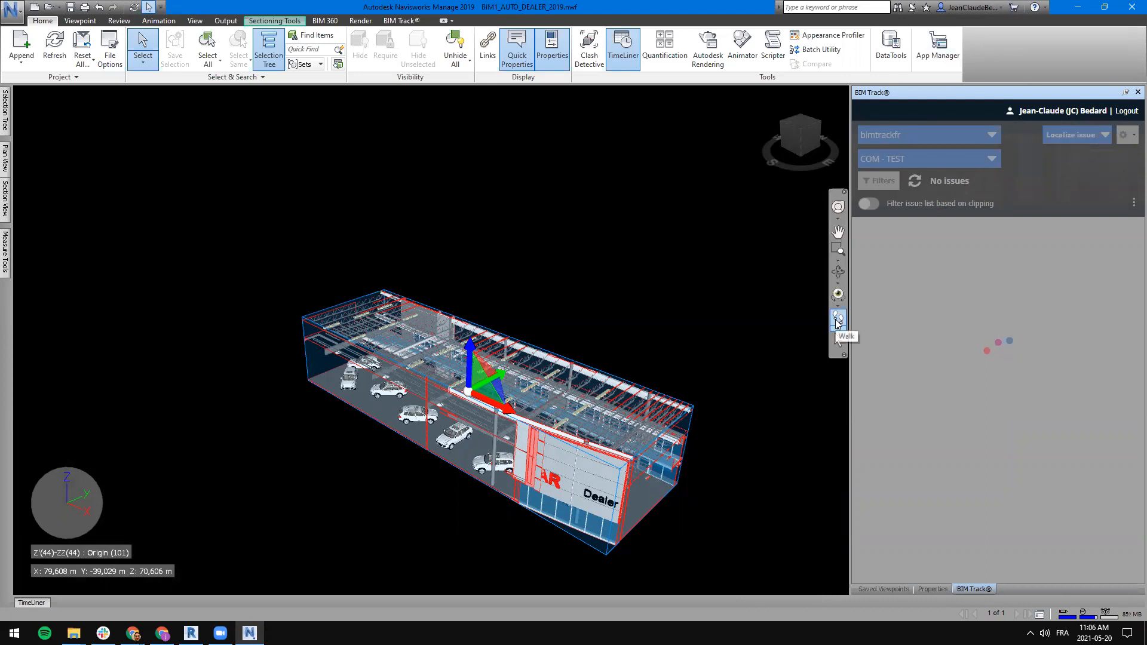
# Step: Filter the issue list by the status Résolu / Demande D'approbation
pyautogui.click(878, 180)
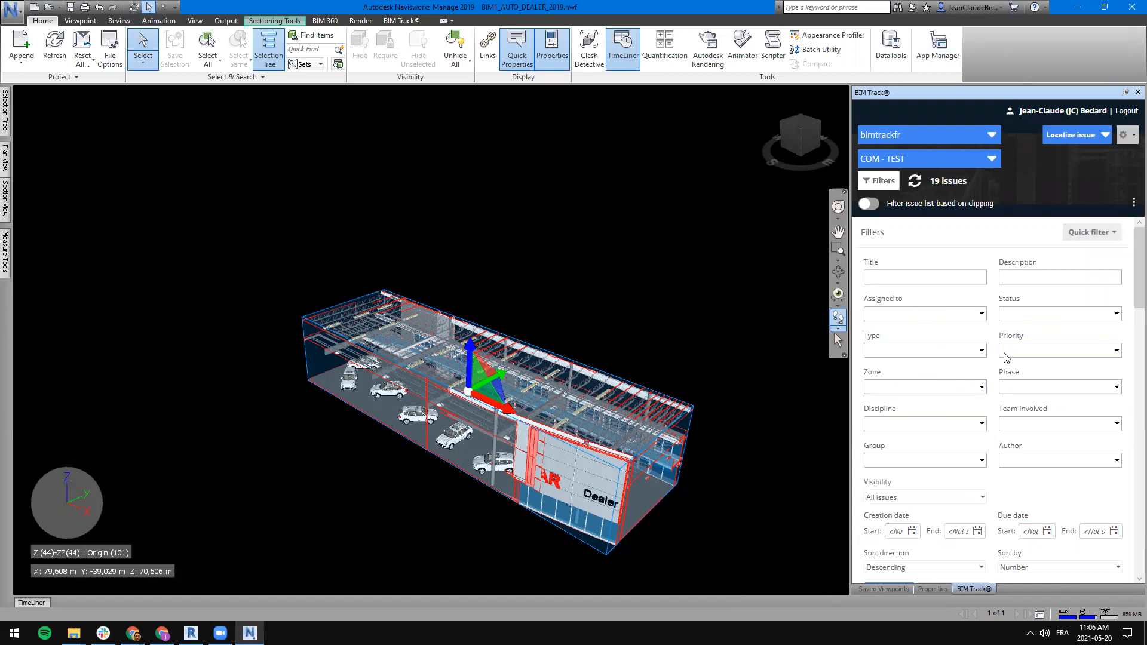
pyautogui.click(1028, 317)
pyautogui.click(1066, 367)
pyautogui.scroll(-3, 1014, 412)
pyautogui.click(890, 477)
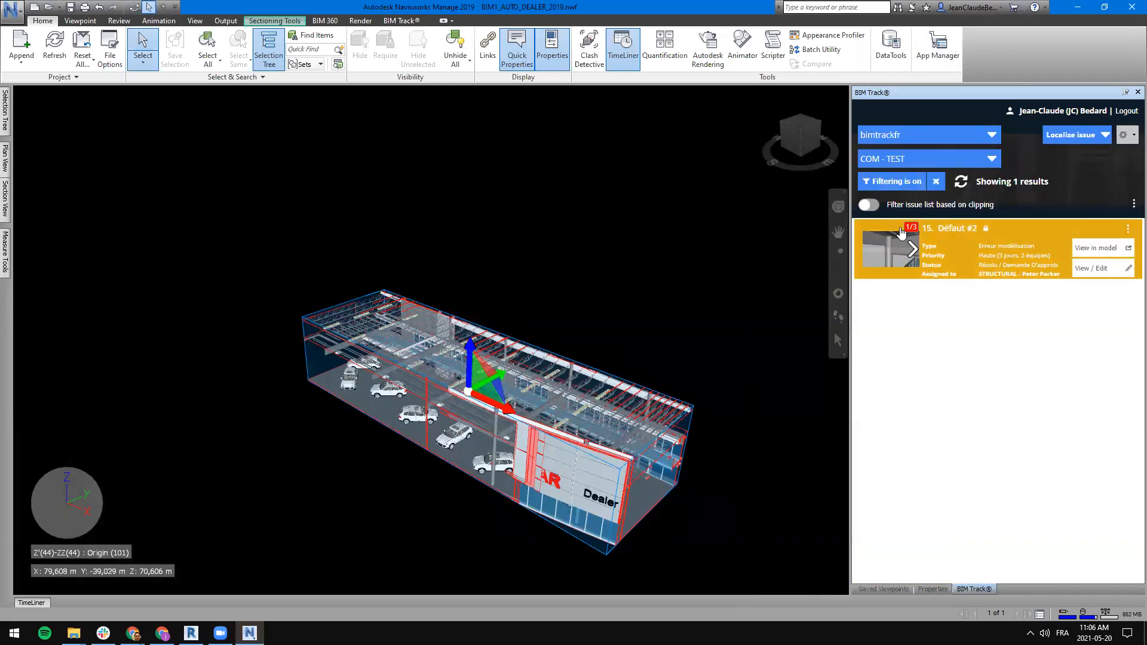
# Step: Show the second viewpoint of issue #15 in the model and examine its third image enlarged
pyautogui.click(912, 250)
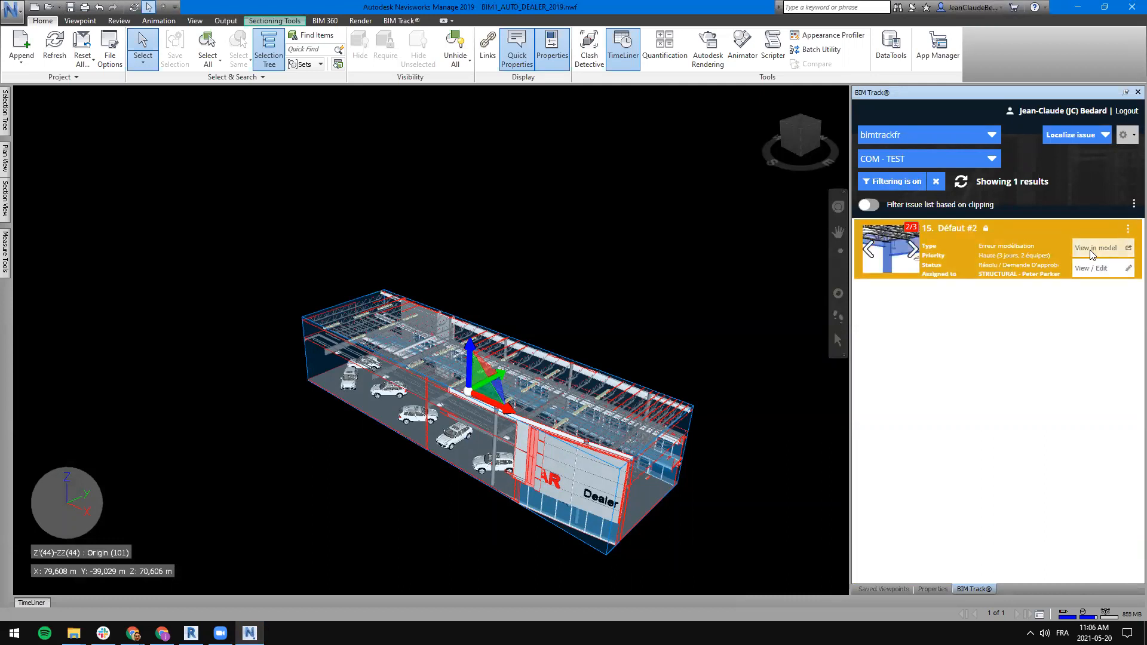
pyautogui.click(1102, 246)
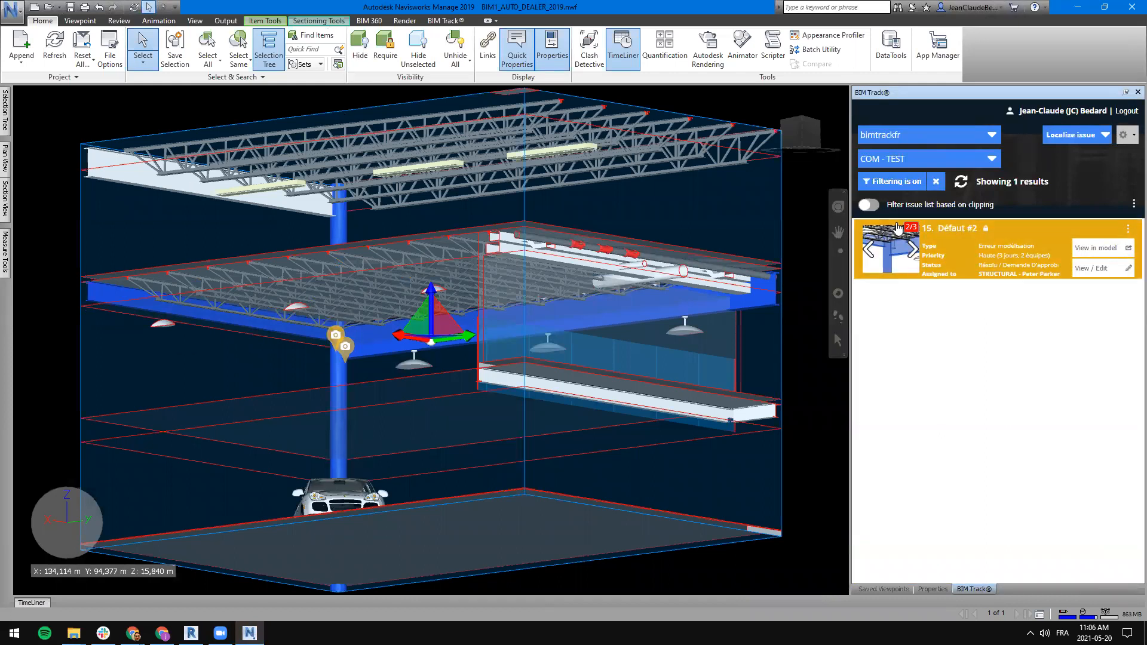
pyautogui.click(912, 249)
pyautogui.click(890, 256)
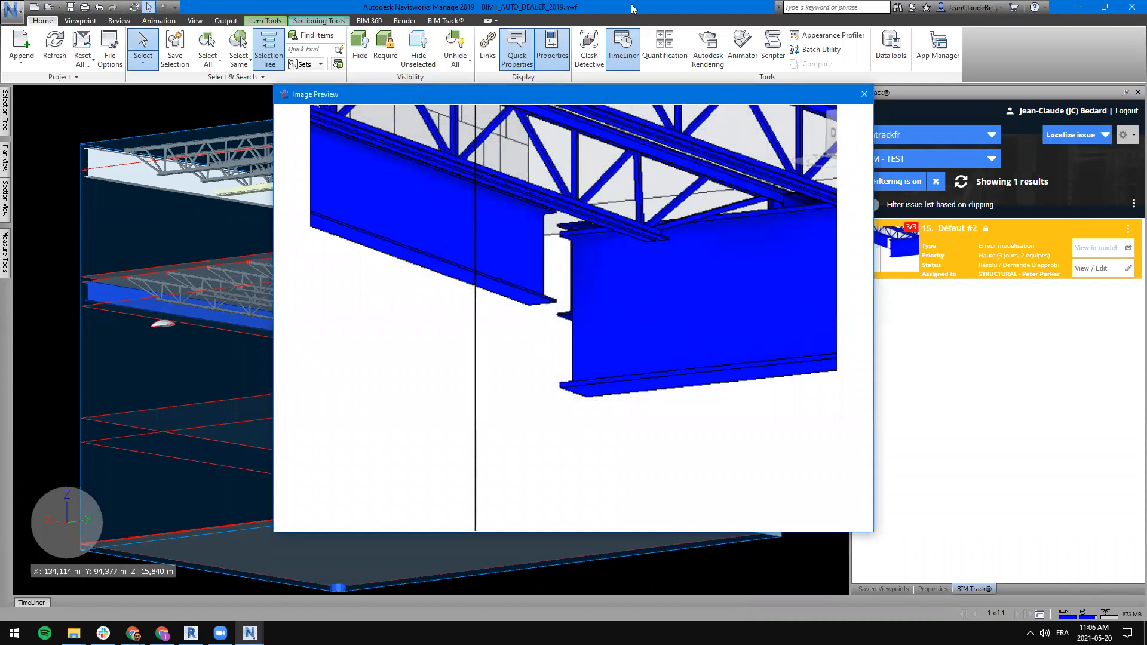
pyautogui.click(865, 94)
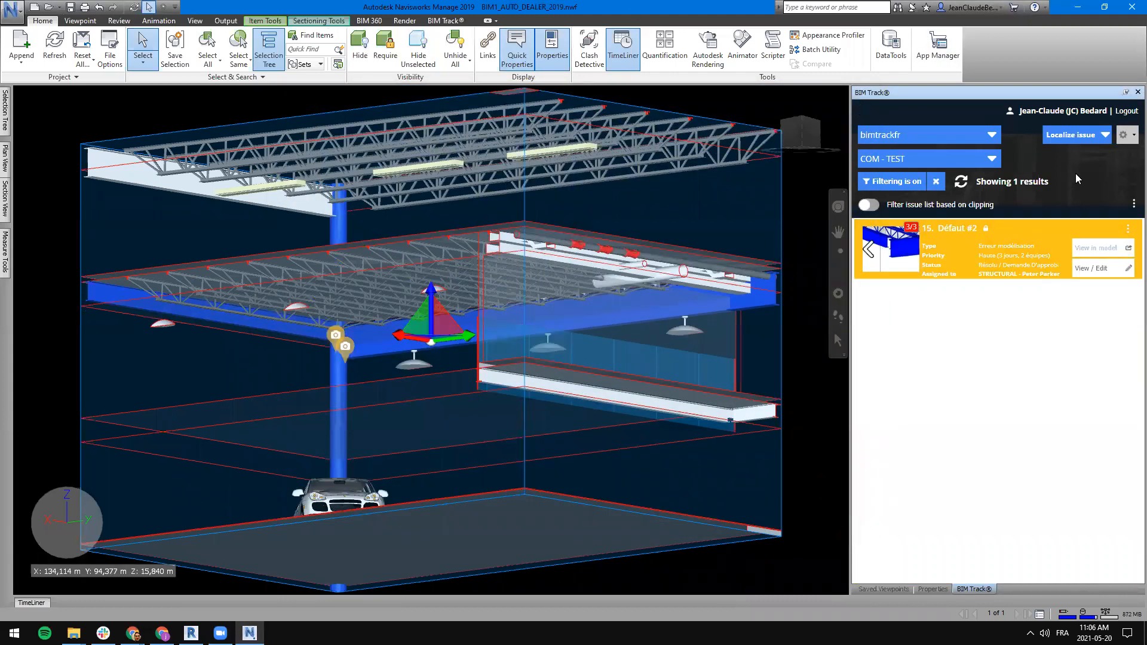
# Step: Open issue #15 for editing and post the comment "La solution est adéquate" under its latest image
pyautogui.click(1098, 449)
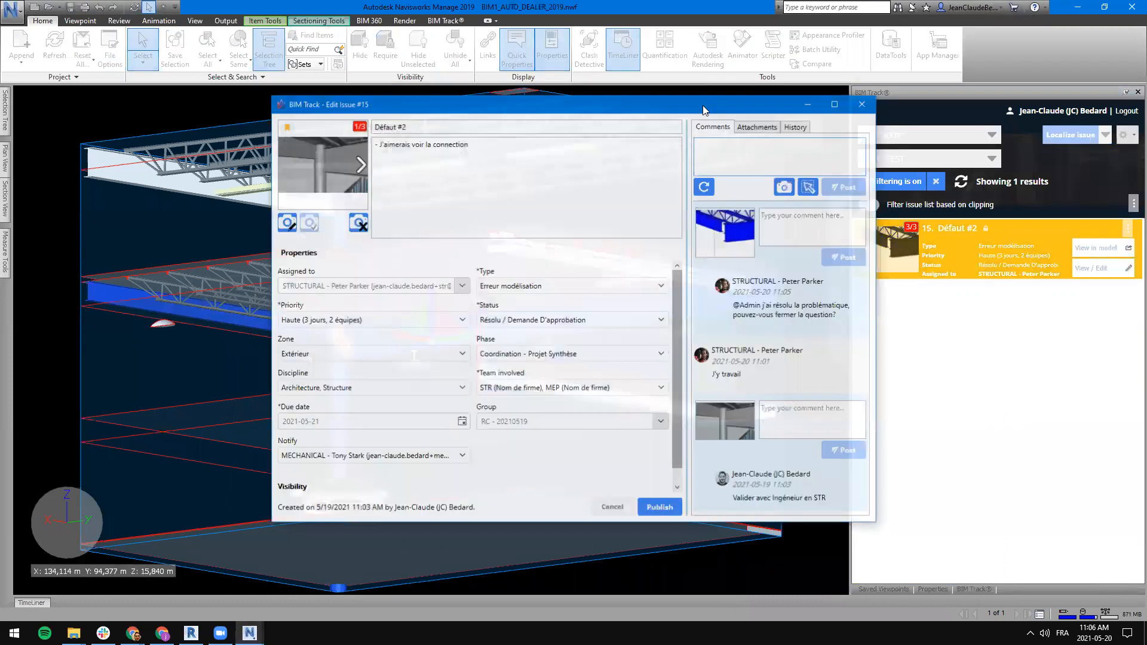
pyautogui.click(789, 230)
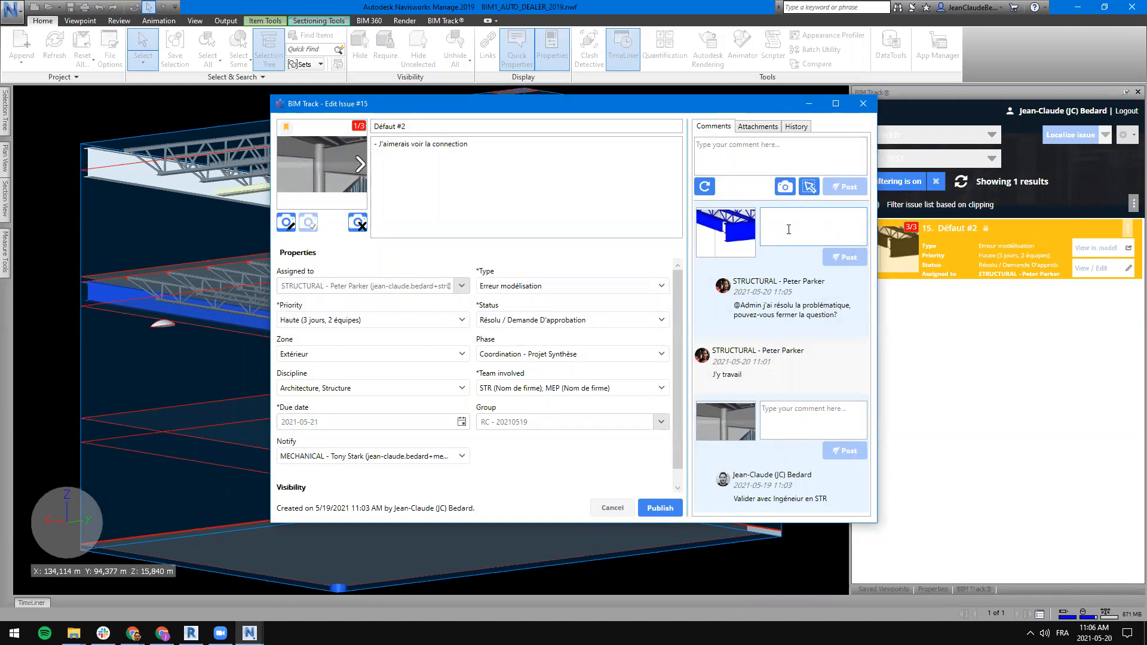
pyautogui.write('La solution est adéquate')
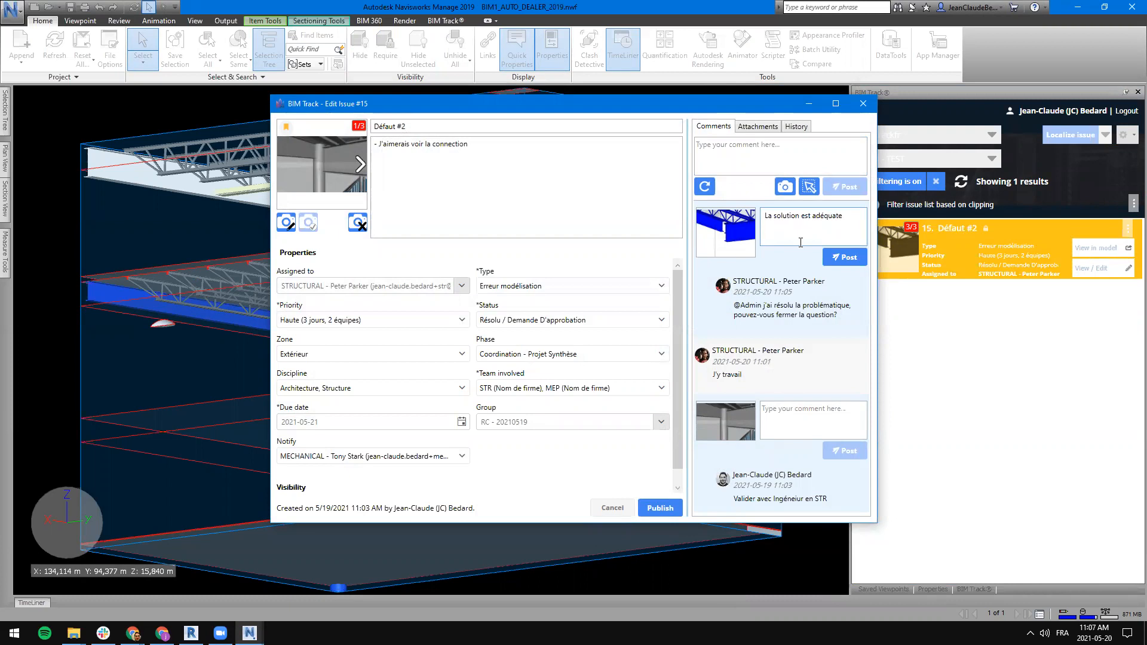
pyautogui.click(848, 258)
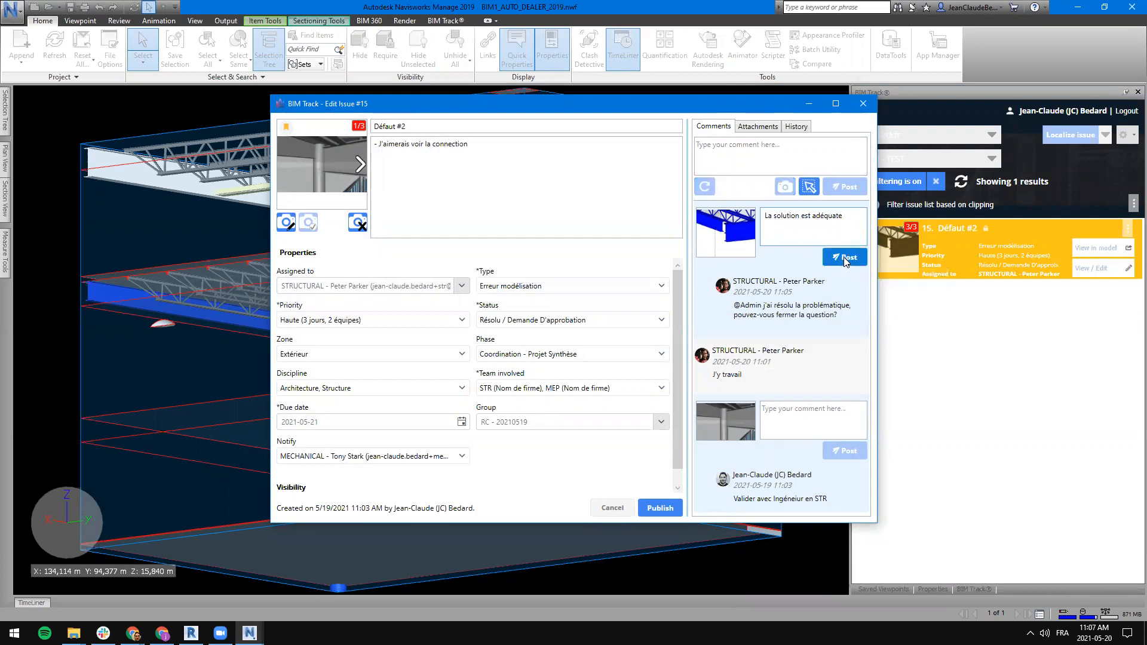
# Step: Set the status of issue #15 to Fermé, publish it and clear the issue list filter
pyautogui.click(596, 321)
pyautogui.click(500, 353)
pyautogui.click(660, 507)
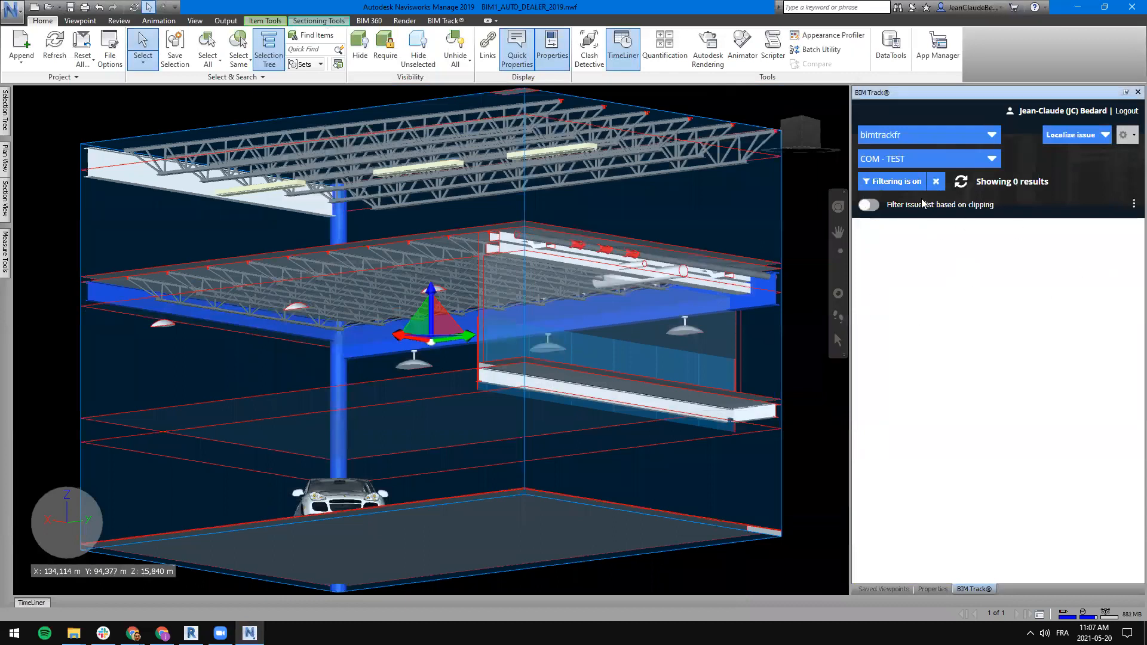
pyautogui.click(935, 181)
# Step: Switch to Revit, refresh the issue list and review the status and comments in the details of issue #15
pyautogui.click(191, 633)
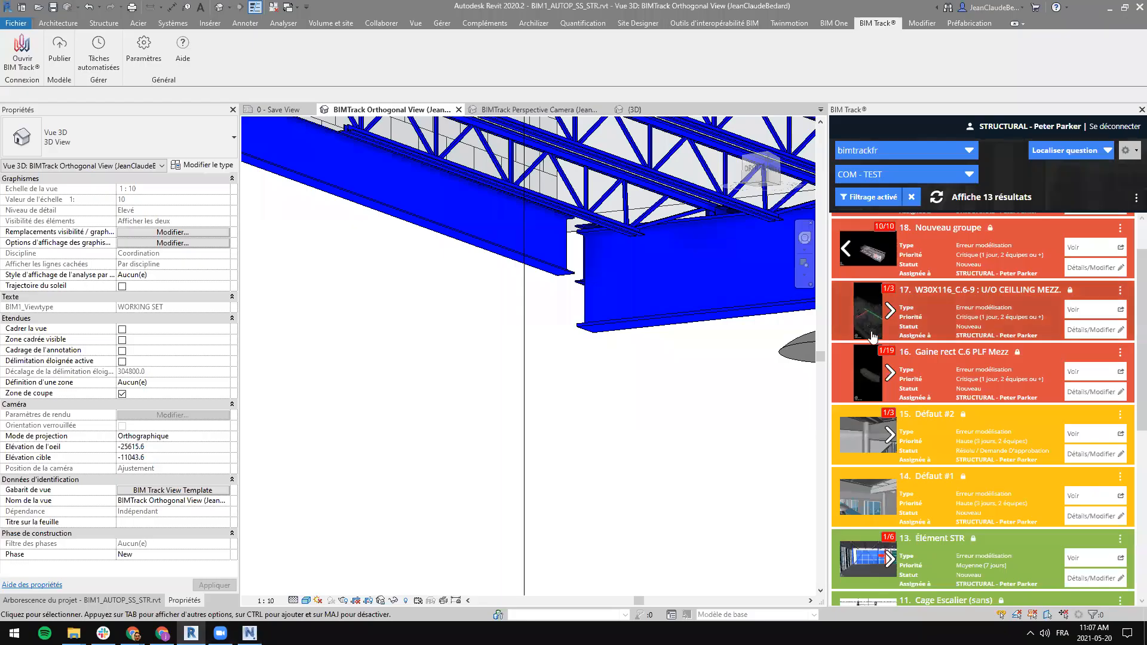
pyautogui.click(937, 198)
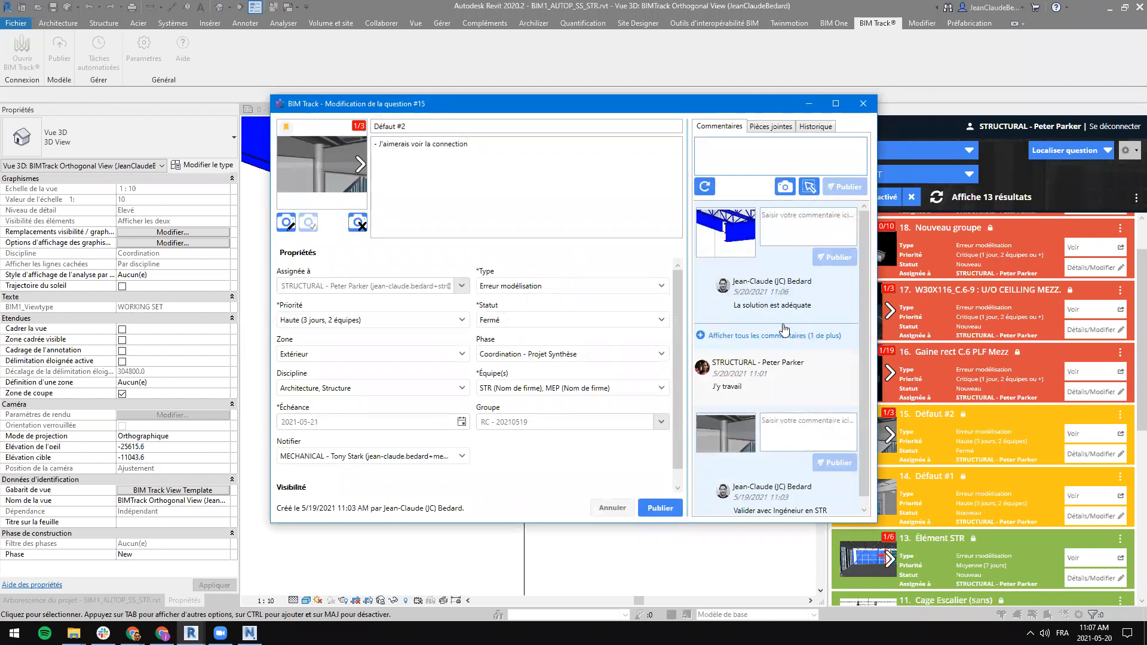
pyautogui.scroll(-1, 794, 311)
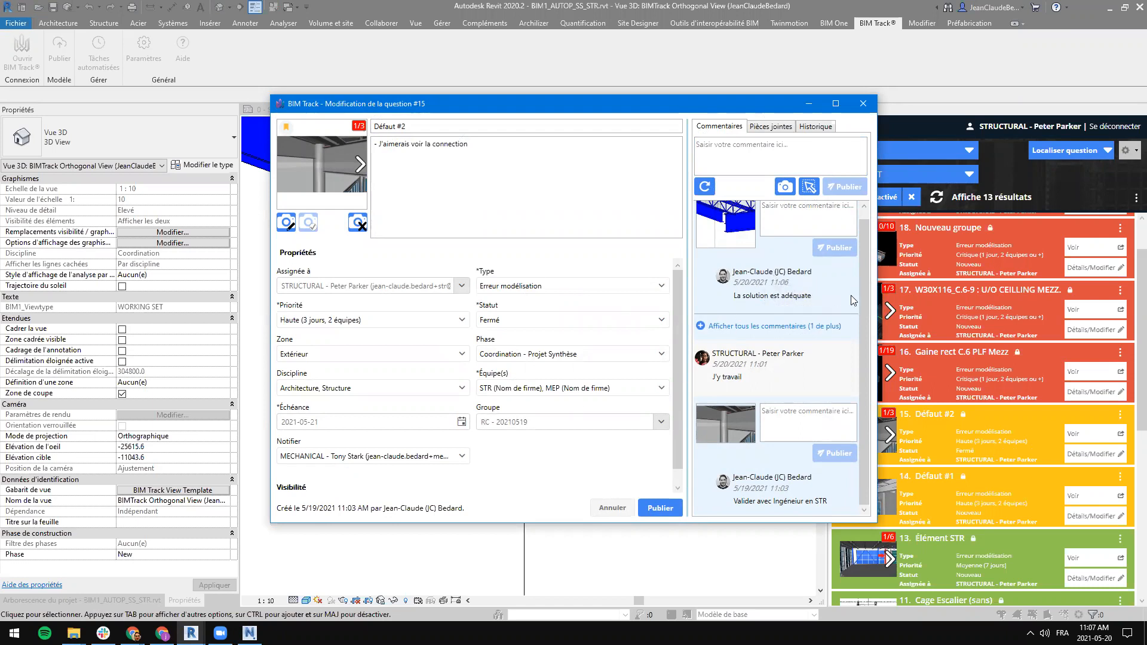
pyautogui.click(859, 100)
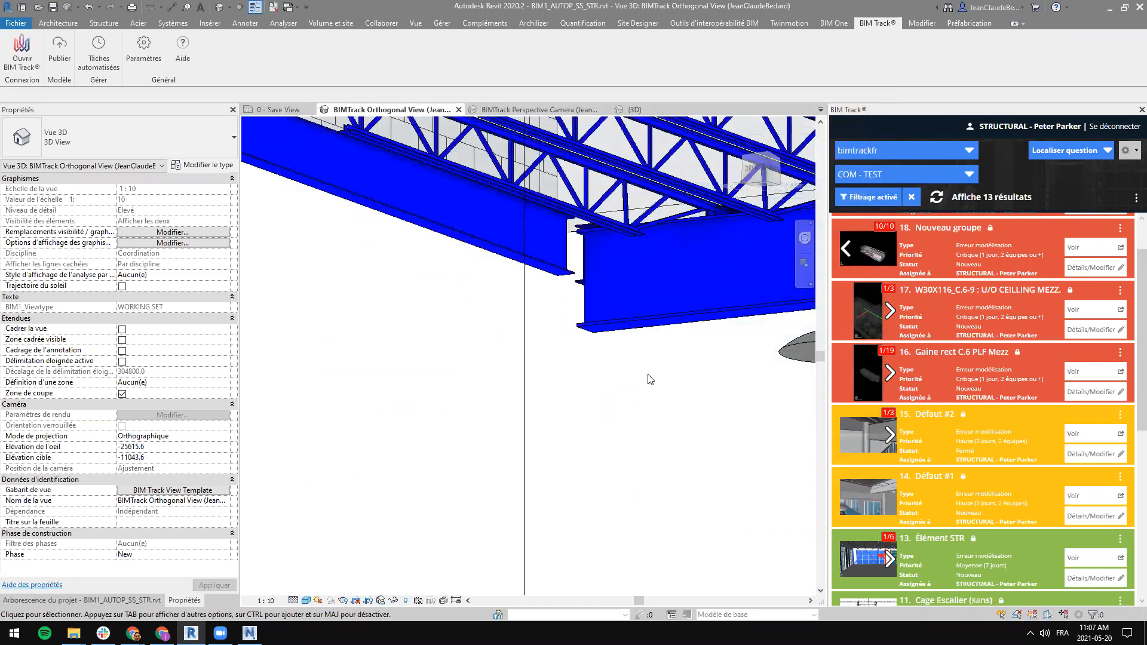
pyautogui.click(250, 633)
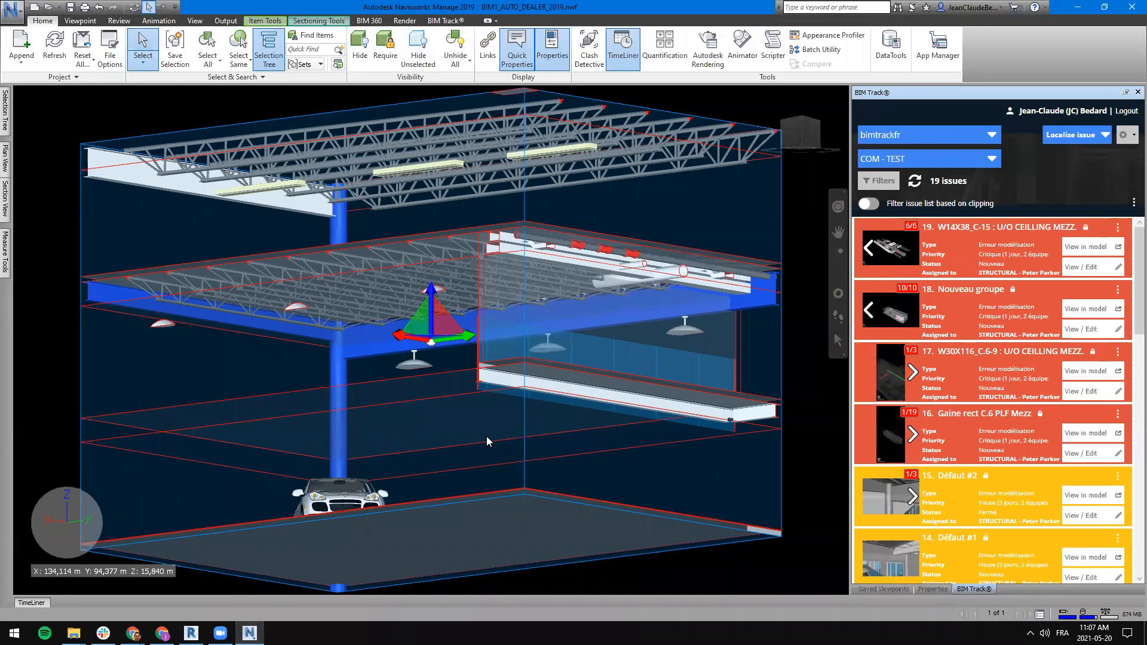
pyautogui.moveTo(511, 265)
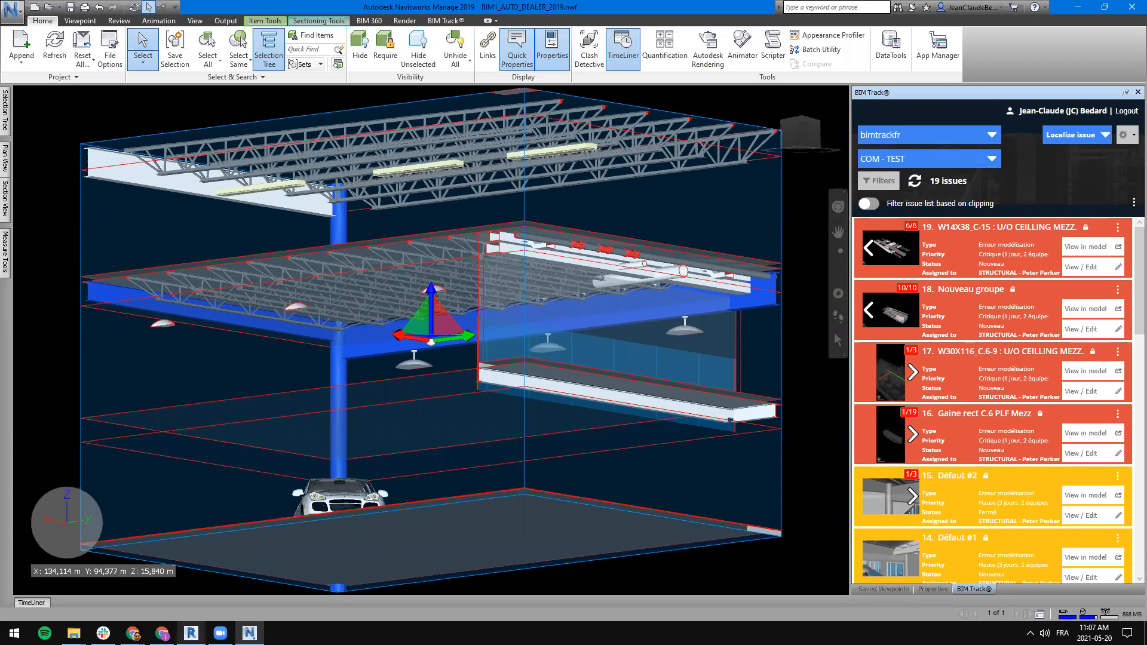
pyautogui.click(192, 633)
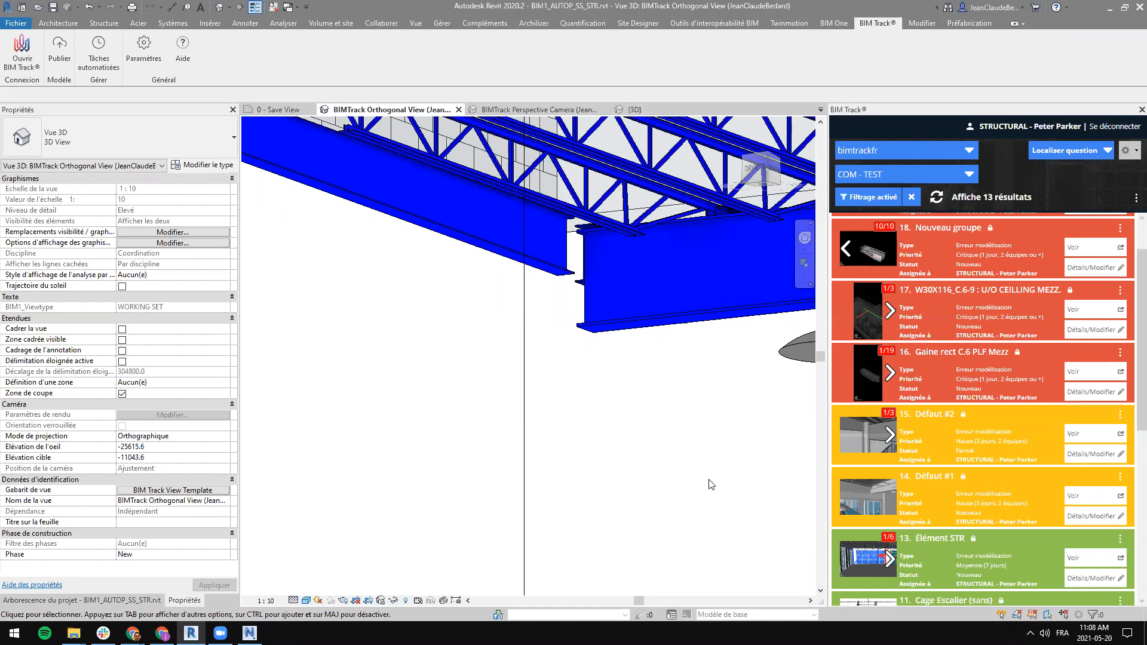
pyautogui.click(326, 27)
pyautogui.click(442, 23)
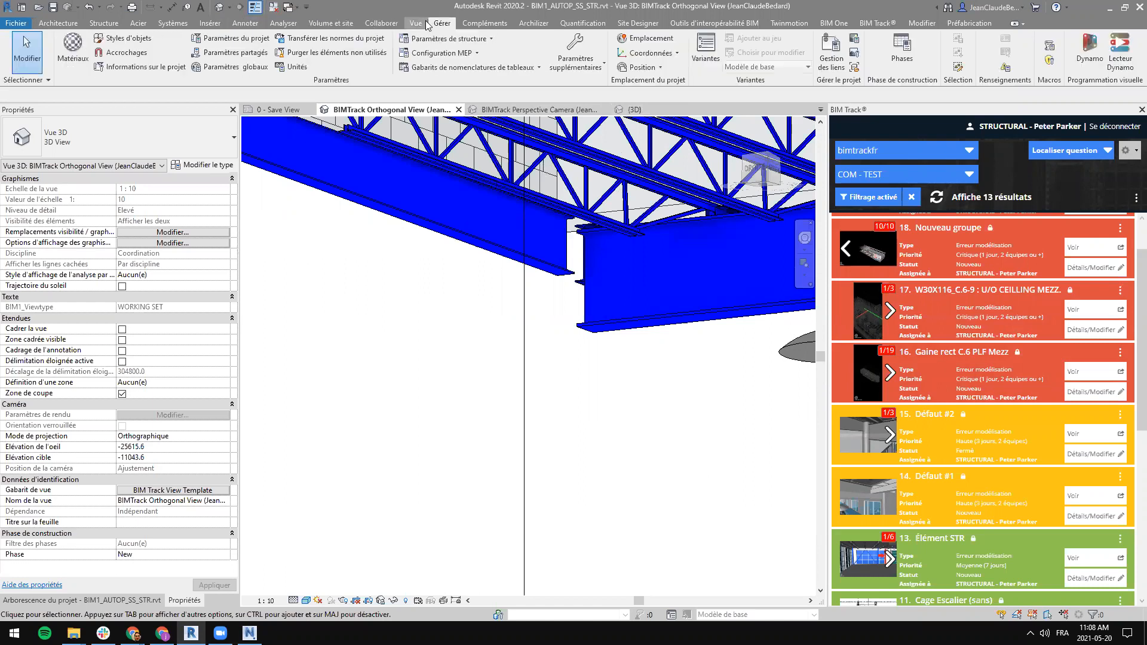
pyautogui.click(381, 23)
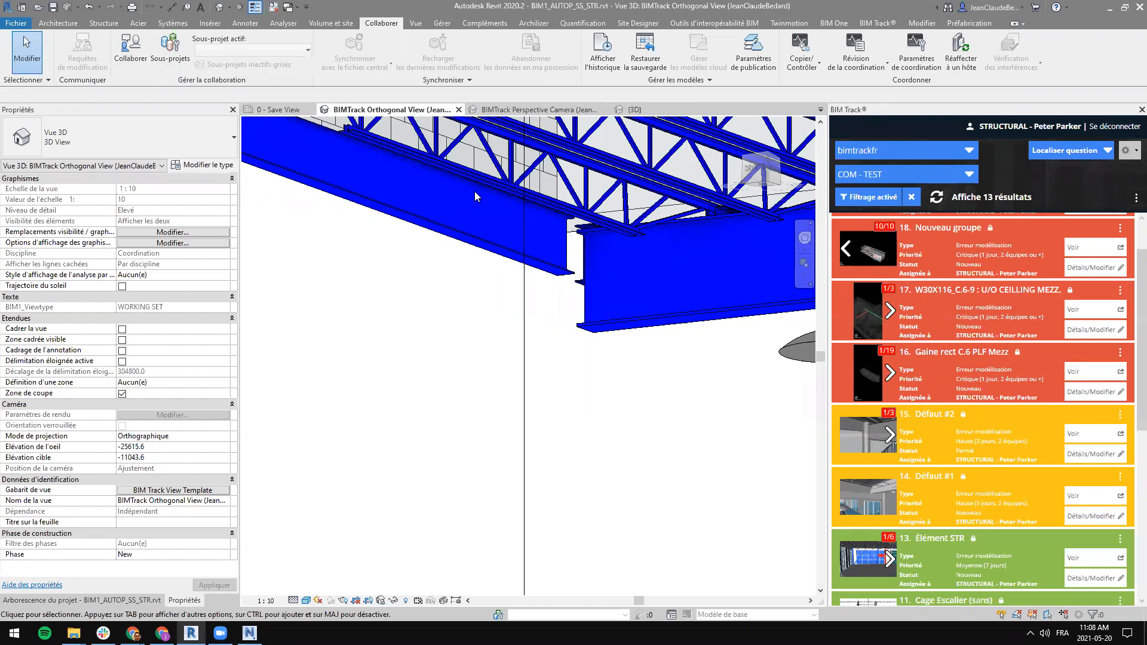
pyautogui.scroll(-10, 687, 358)
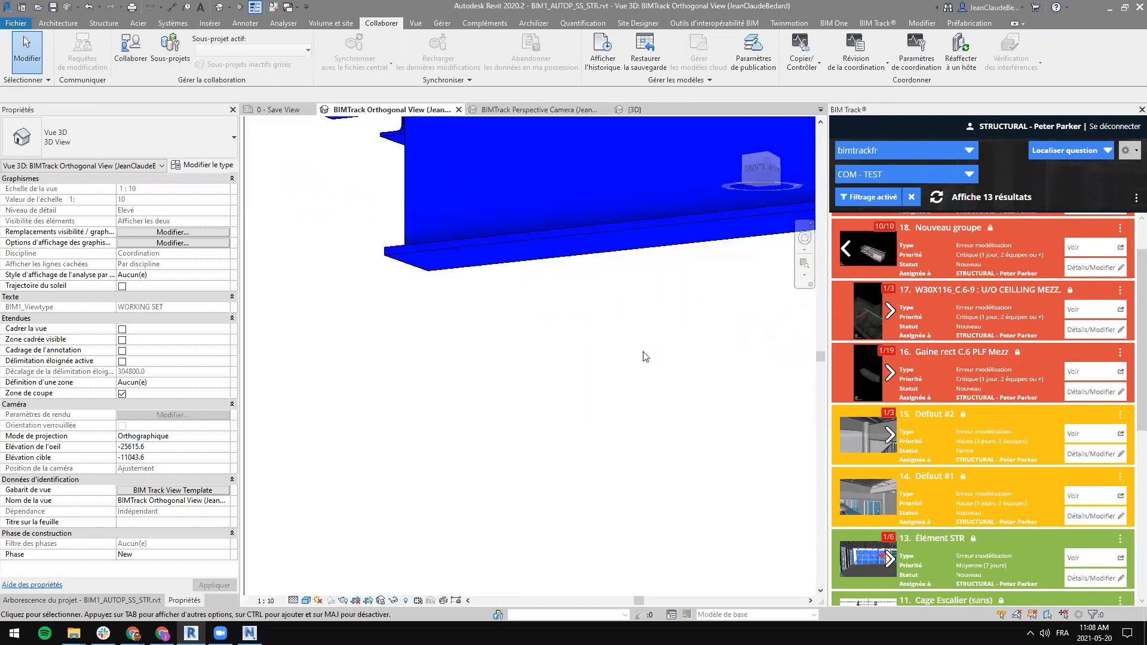
pyautogui.keyDown('shift'); pyautogui.moveTo(439, 364); pyautogui.dragTo(567, 466, button='middle'); pyautogui.keyUp('shift')
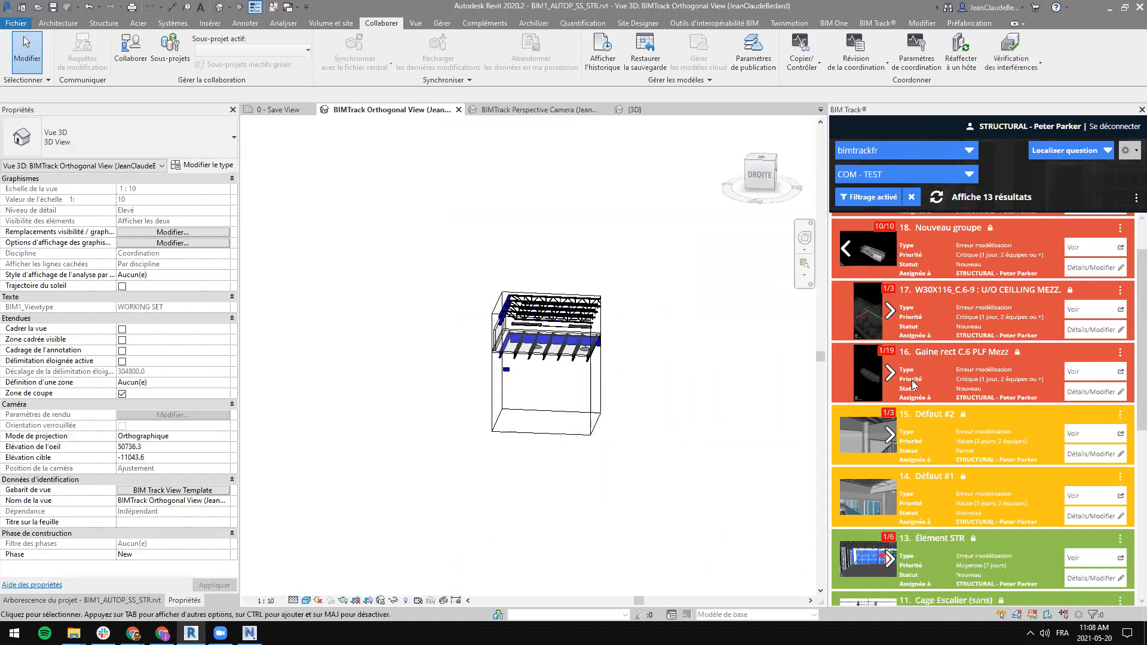
pyautogui.scroll(1, 1022, 332)
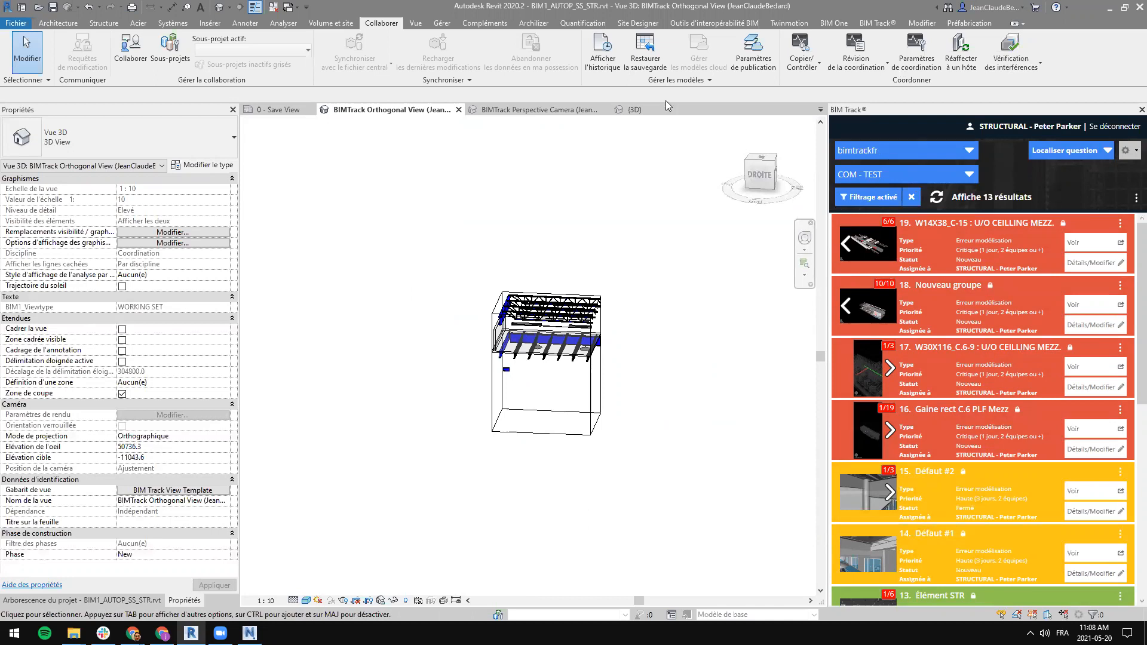
# Step: Close the BIMTrack orthogonal, BIMTrack perspective and {3D} views, keeping only the Save View sheet open
pyautogui.click(459, 109)
pyautogui.click(458, 109)
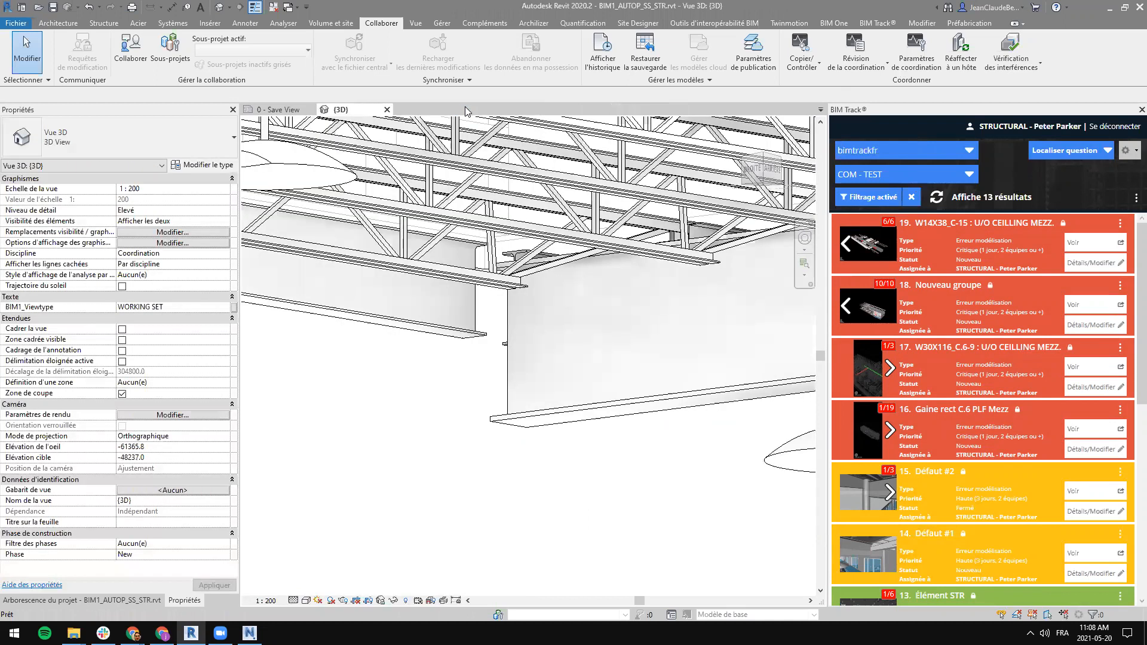
pyautogui.click(387, 109)
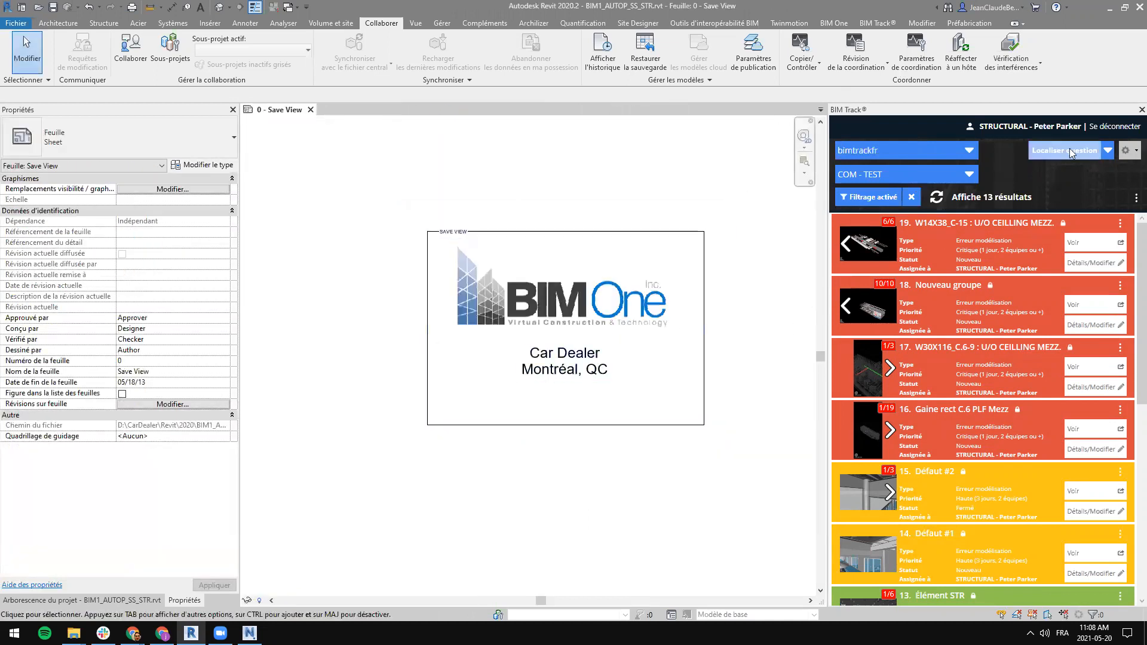
pyautogui.click(1107, 150)
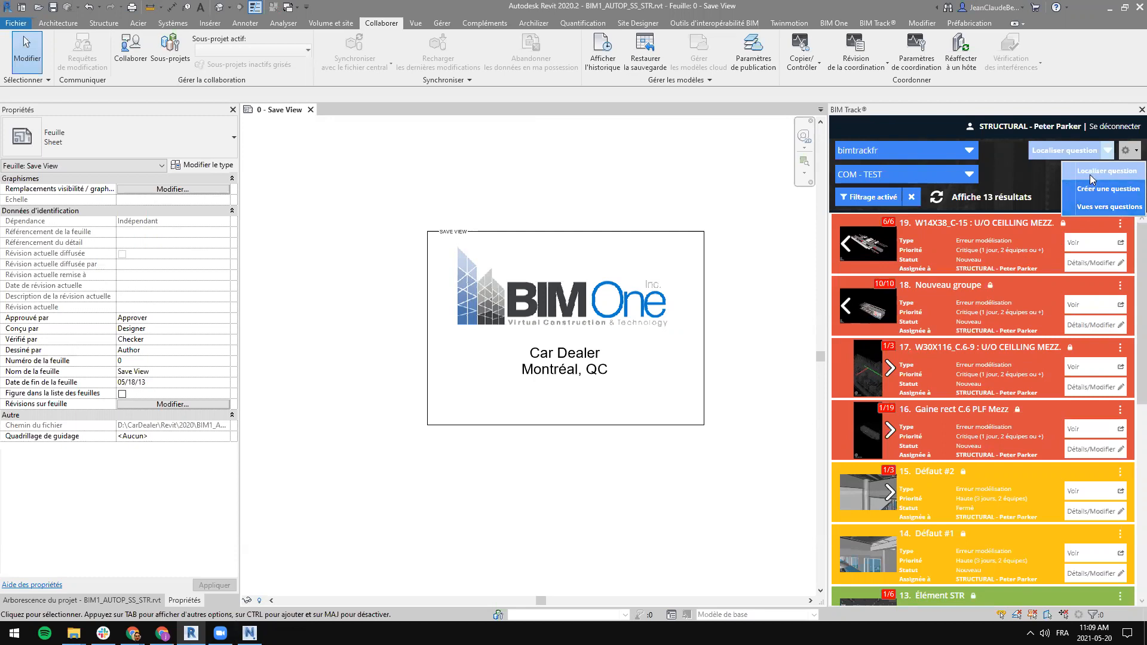
pyautogui.click(767, 237)
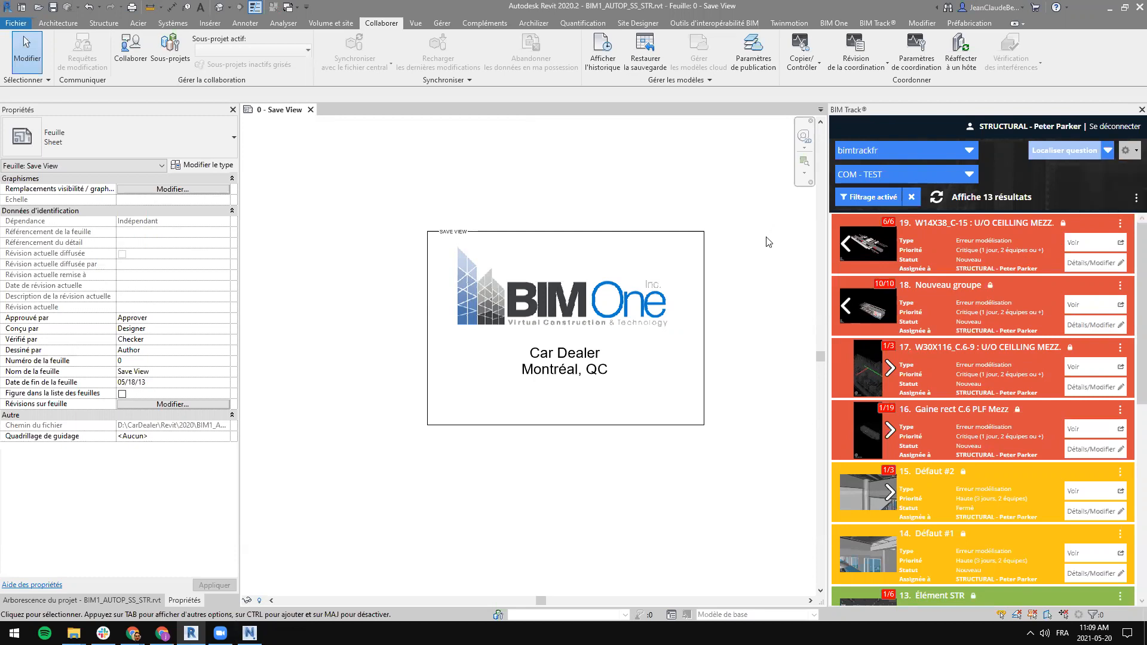
# Step: Display the project browser and show issue #18 "Nouveau groupe" in the model
pyautogui.click(118, 600)
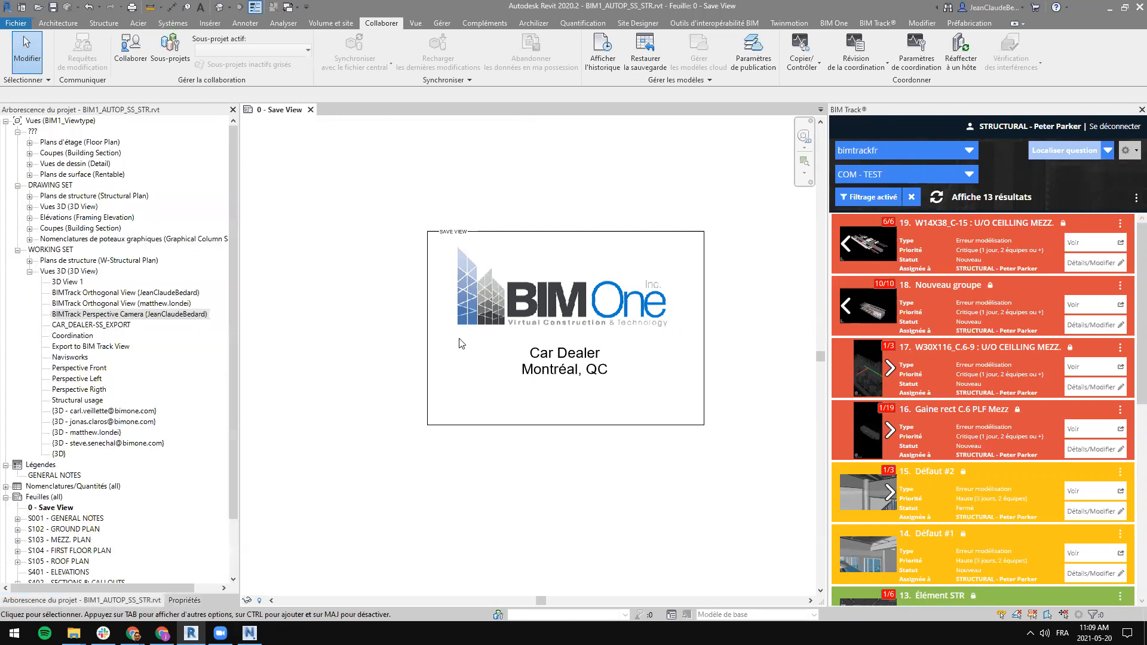
pyautogui.click(237, 338)
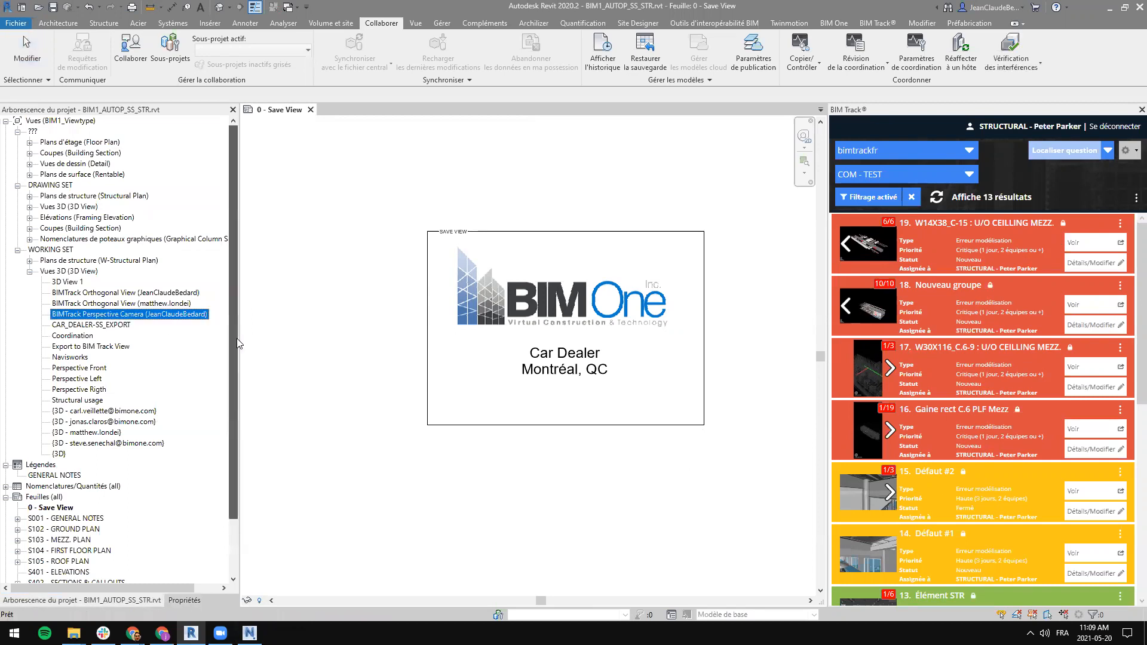
pyautogui.click(1080, 305)
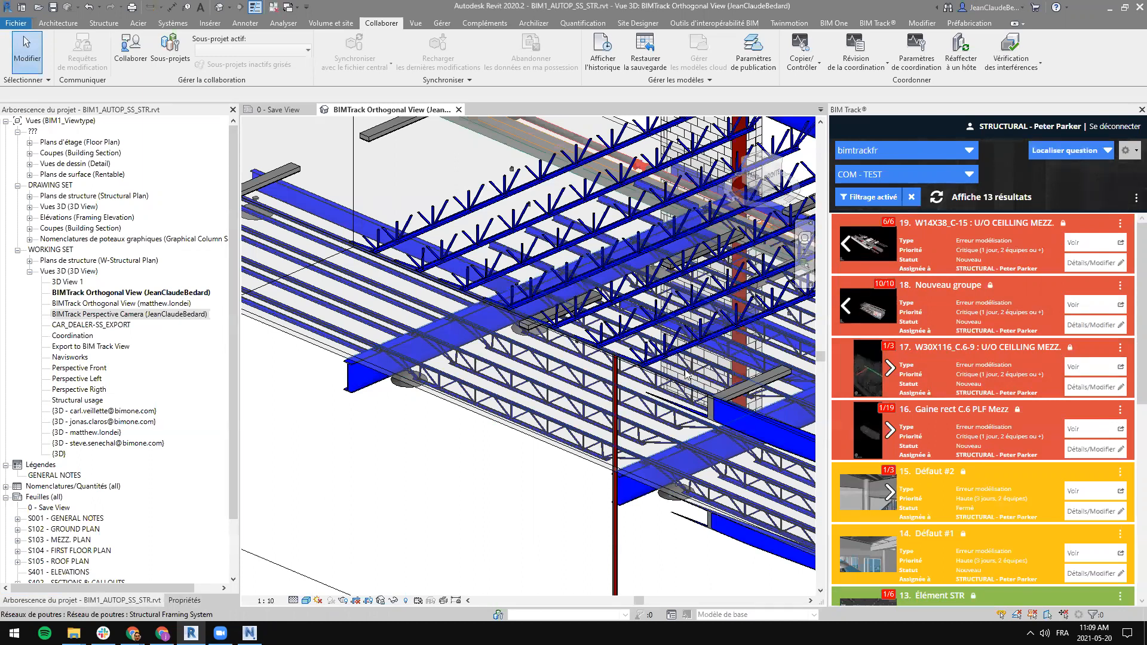
pyautogui.scroll(-5, 613, 383)
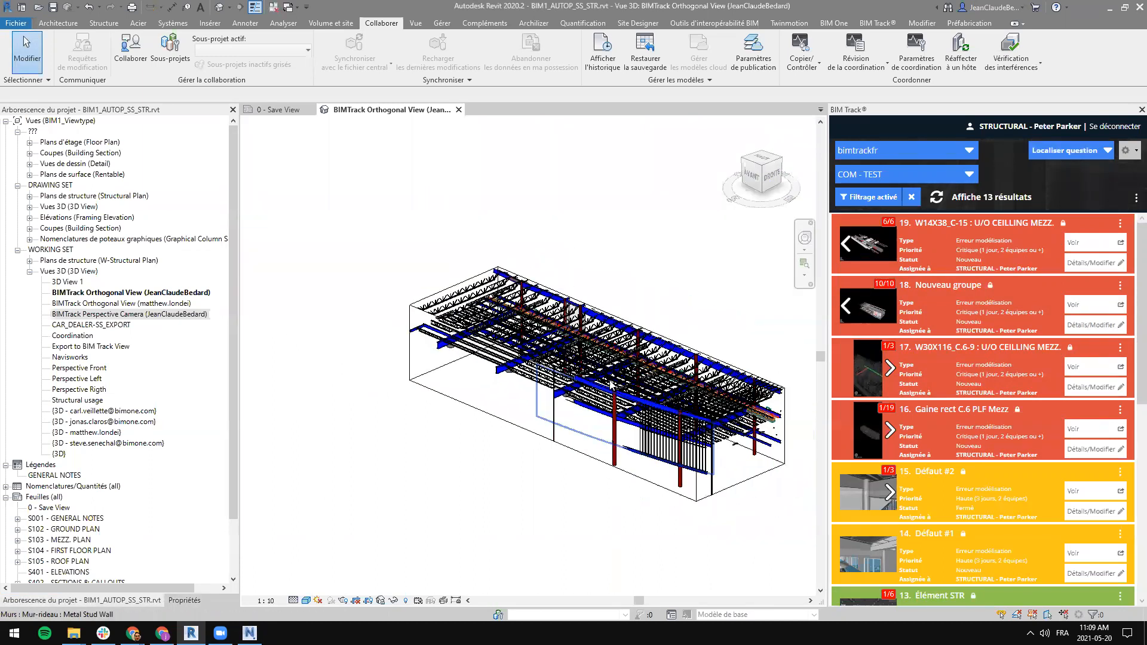
# Step: Display the conflict markers in the orthogonal 3D view and inspect them along the ceiling framing and ductwork
pyautogui.click(1133, 198)
pyautogui.click(1061, 217)
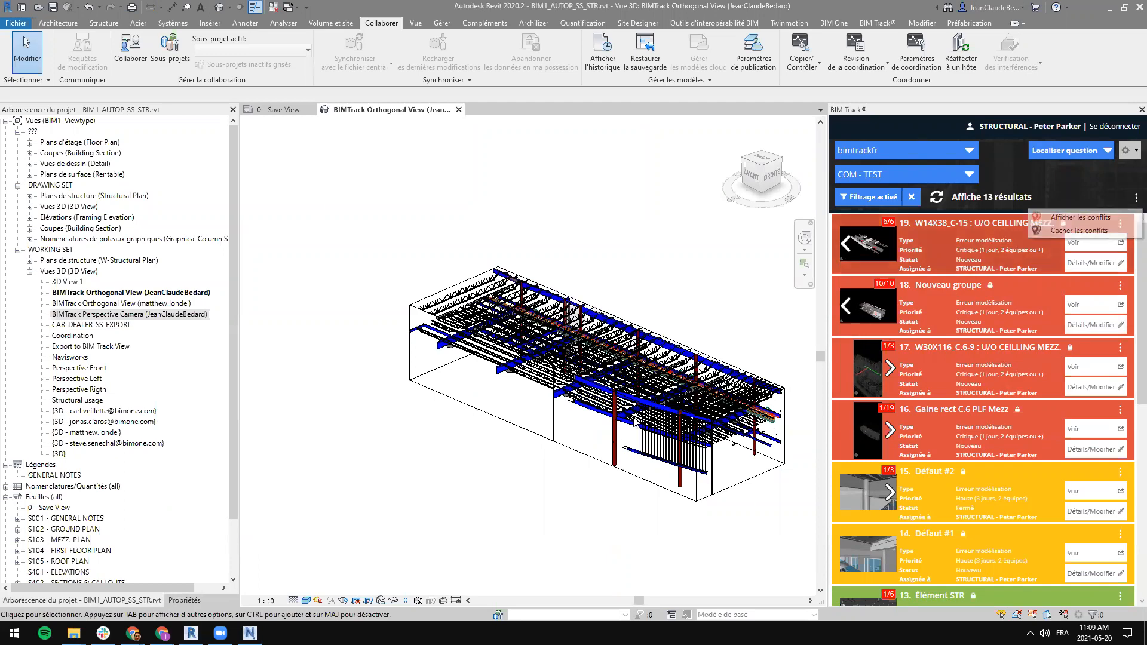
pyautogui.scroll(8, 597, 339)
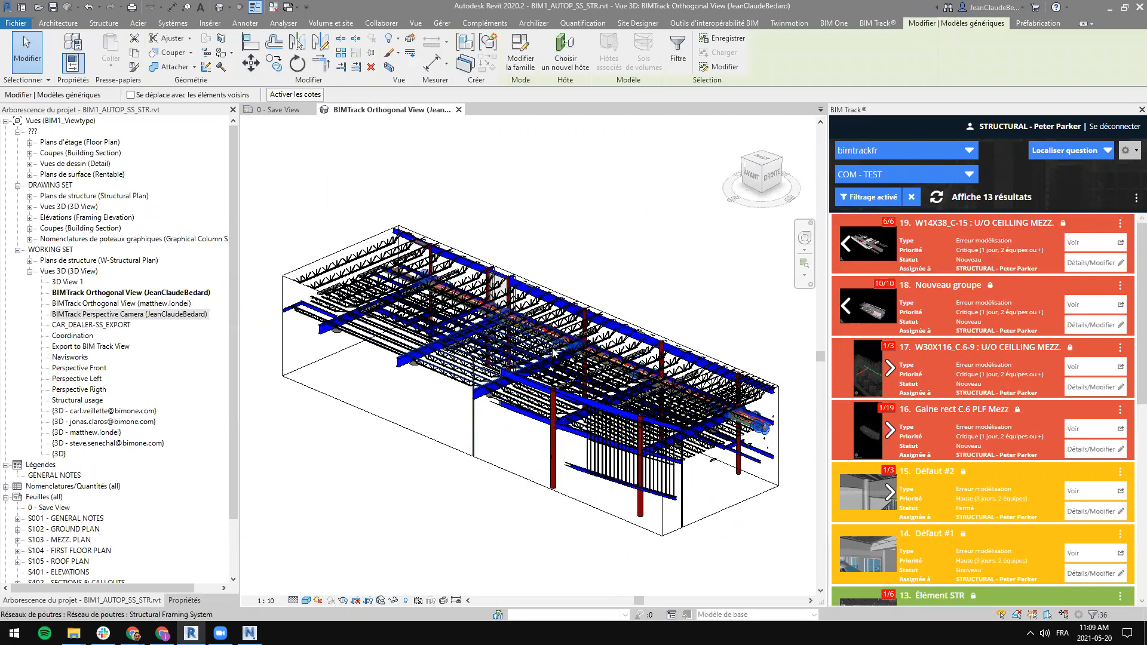
pyautogui.scroll(3, 598, 340)
pyautogui.press('Escape')
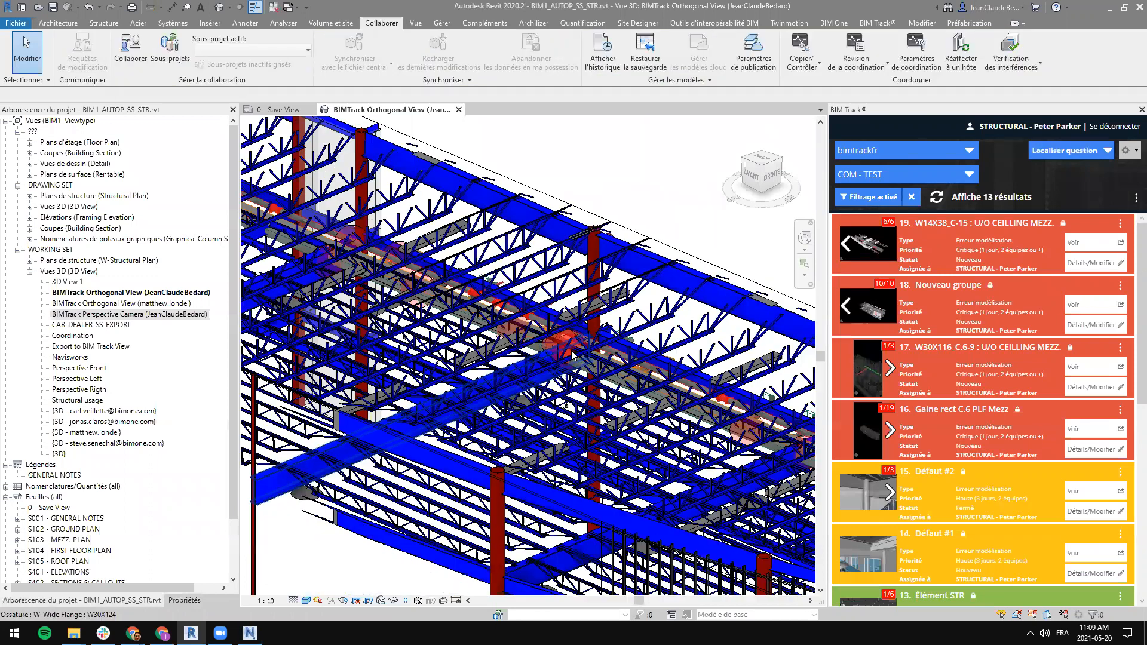
pyautogui.moveTo(472, 313); pyautogui.dragTo(583, 373, button='middle')
pyautogui.moveTo(317, 226); pyautogui.dragTo(469, 306, button='middle')
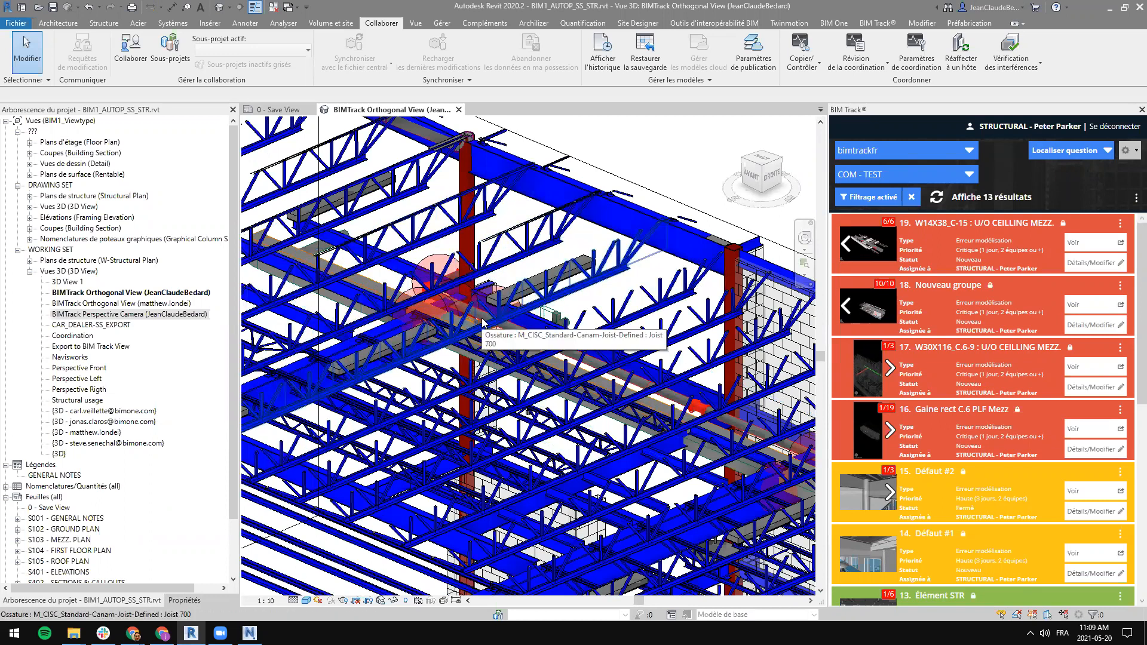
pyautogui.moveTo(483, 323); pyautogui.dragTo(525, 341, button='middle')
pyautogui.moveTo(651, 346); pyautogui.dragTo(679, 340, button='middle')
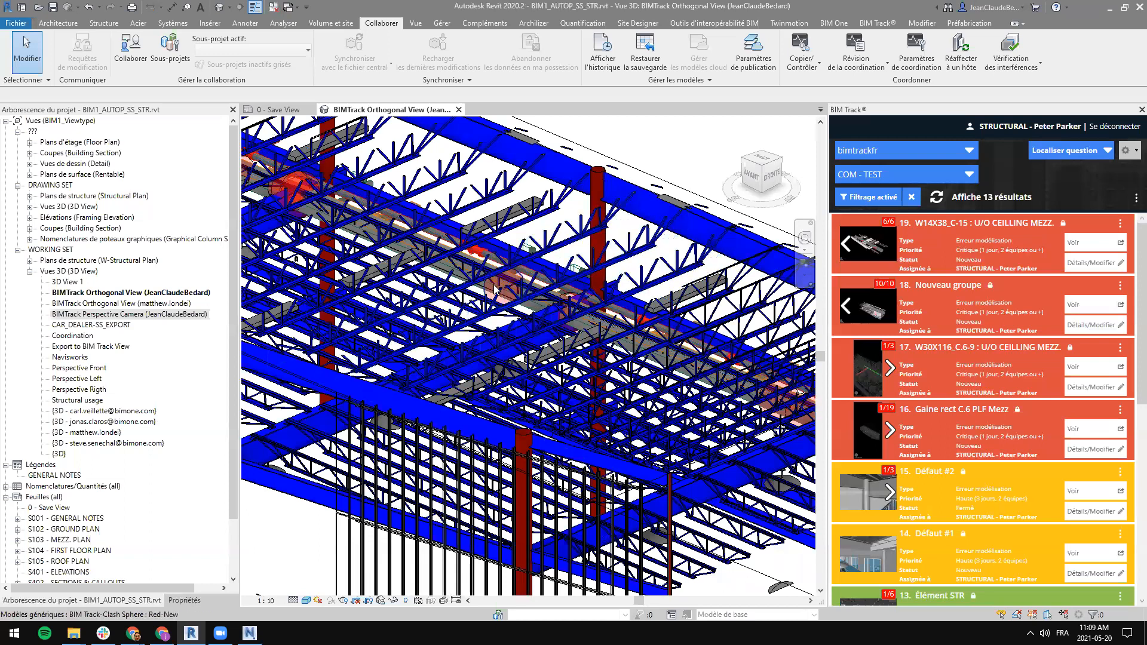
pyautogui.moveTo(525, 291); pyautogui.dragTo(365, 272, button='middle')
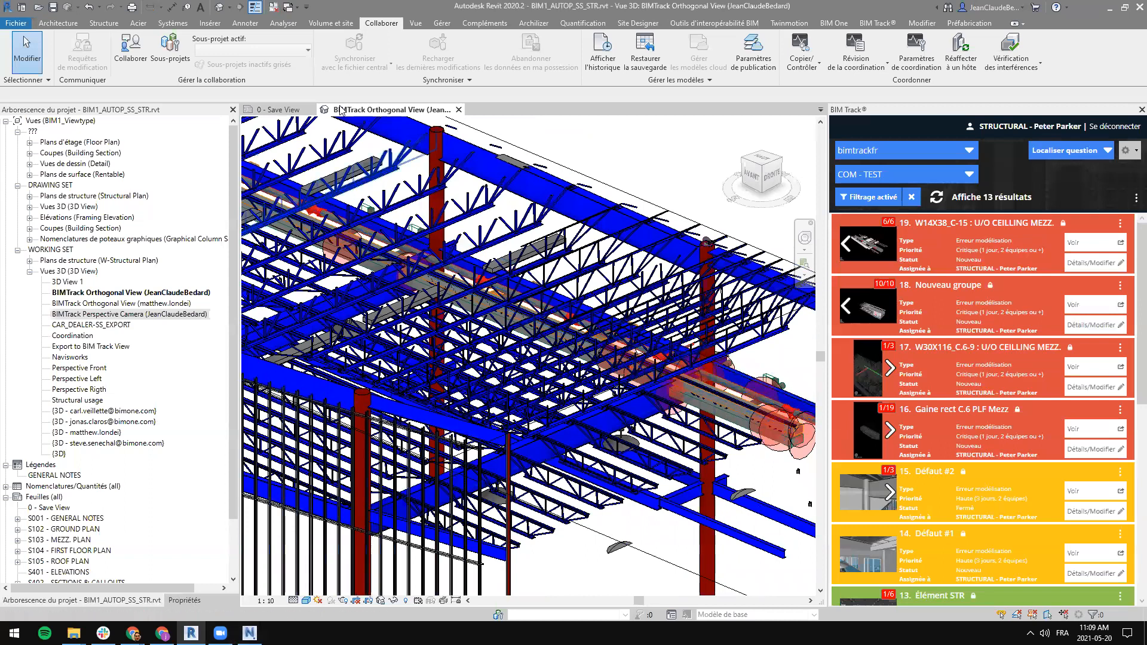
# Step: Close the BIMTrack orthogonal view and open the 1-MEZZ. PLAN structural plan from the DRAWING SET
pyautogui.click(458, 109)
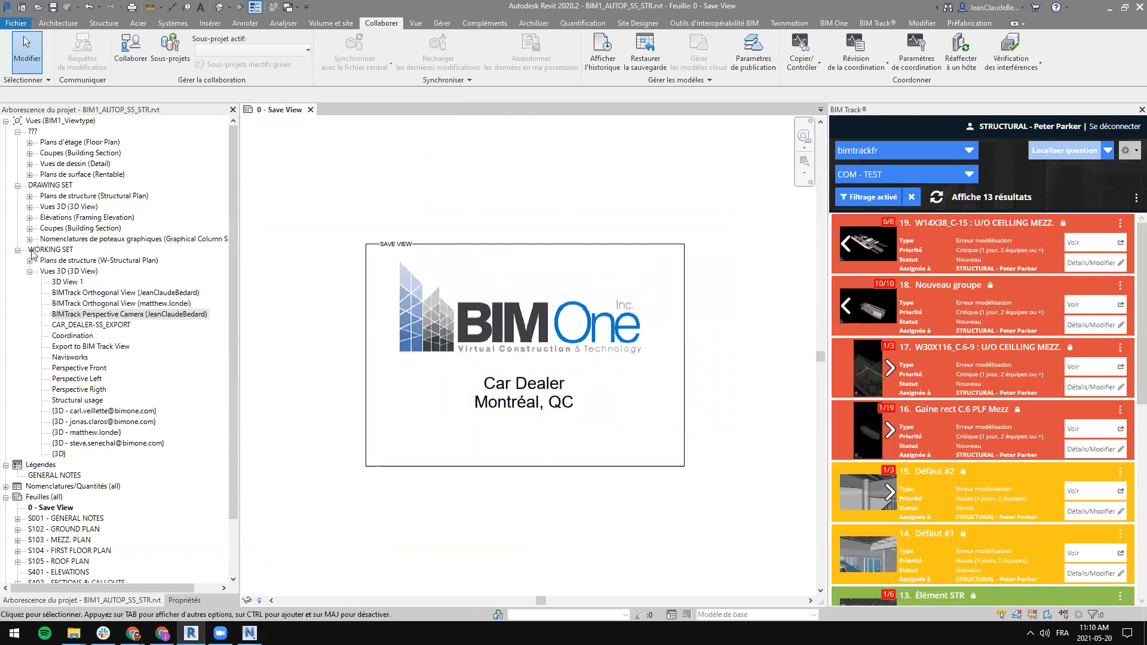
pyautogui.click(30, 196)
pyautogui.click(75, 218)
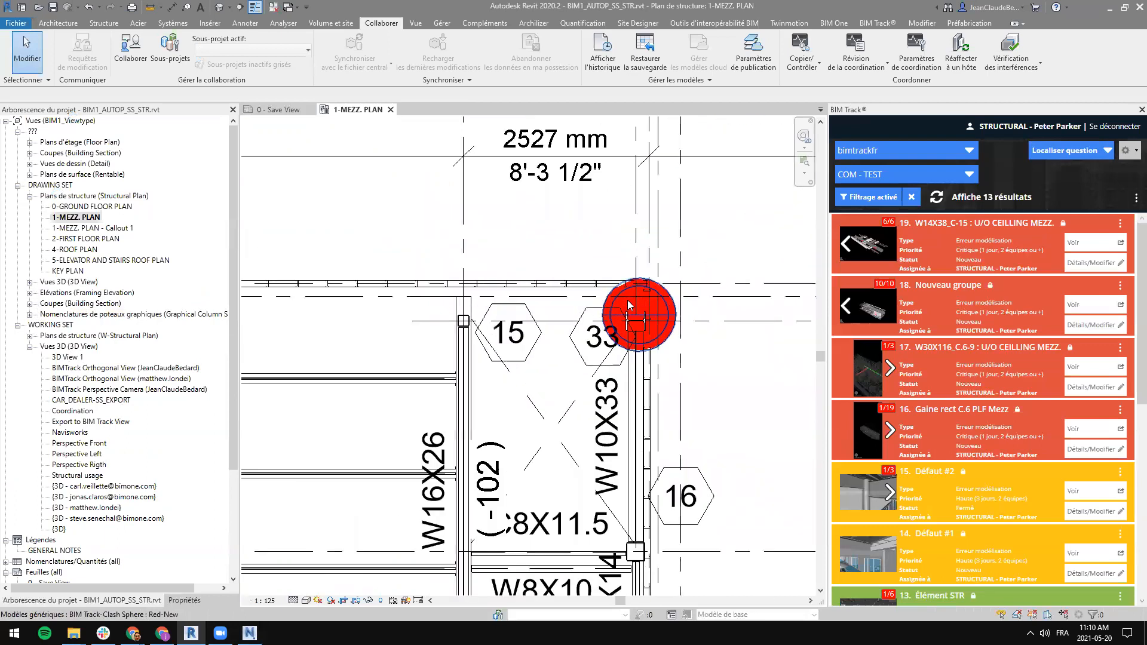
# Step: Hide the BIM Track conflict markers in the mezzanine plan
pyautogui.click(1136, 197)
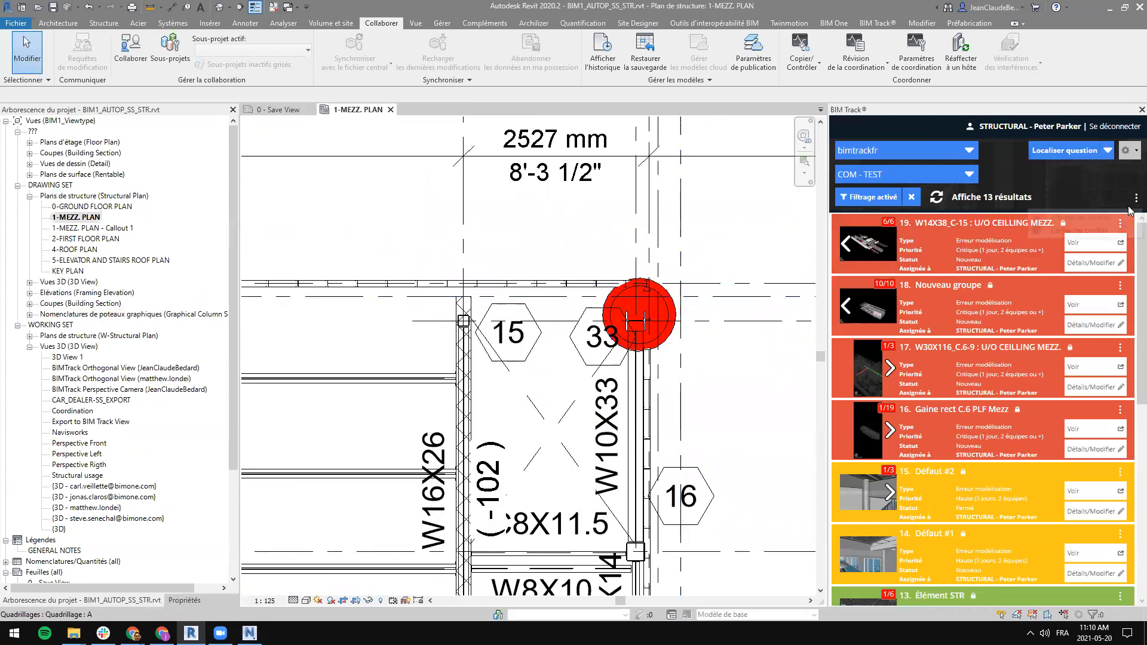
pyautogui.click(1069, 236)
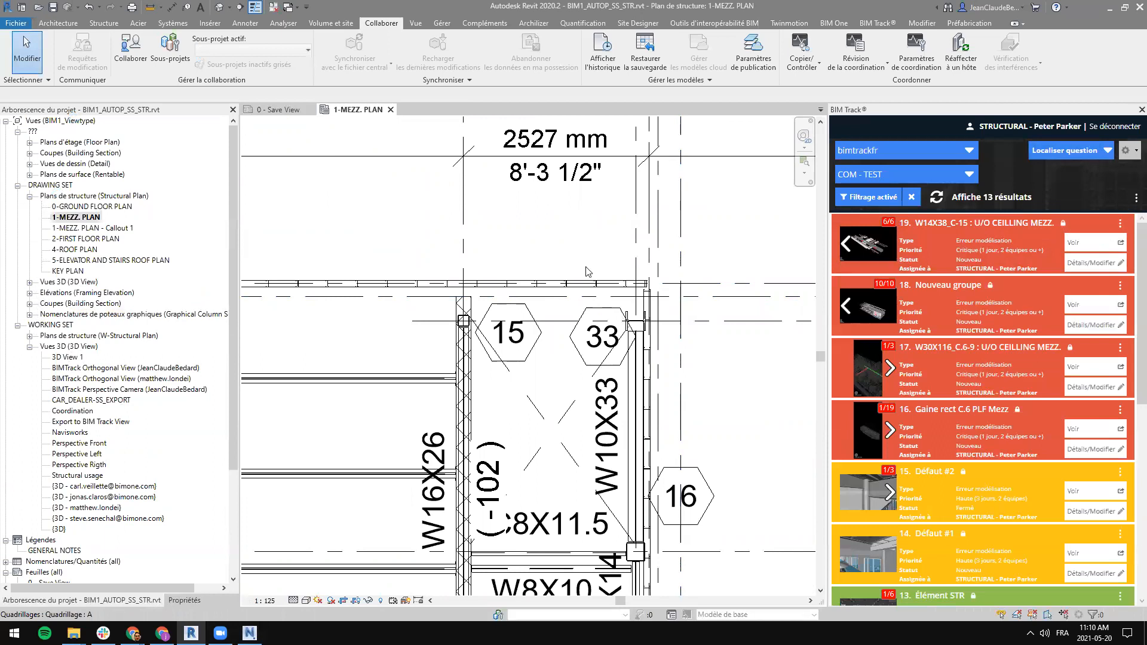
# Step: Inspect the W14X30 and W8X10 beams along the slanted edge beside column 30A in the mezzanine plan
pyautogui.scroll(-8, 484, 317)
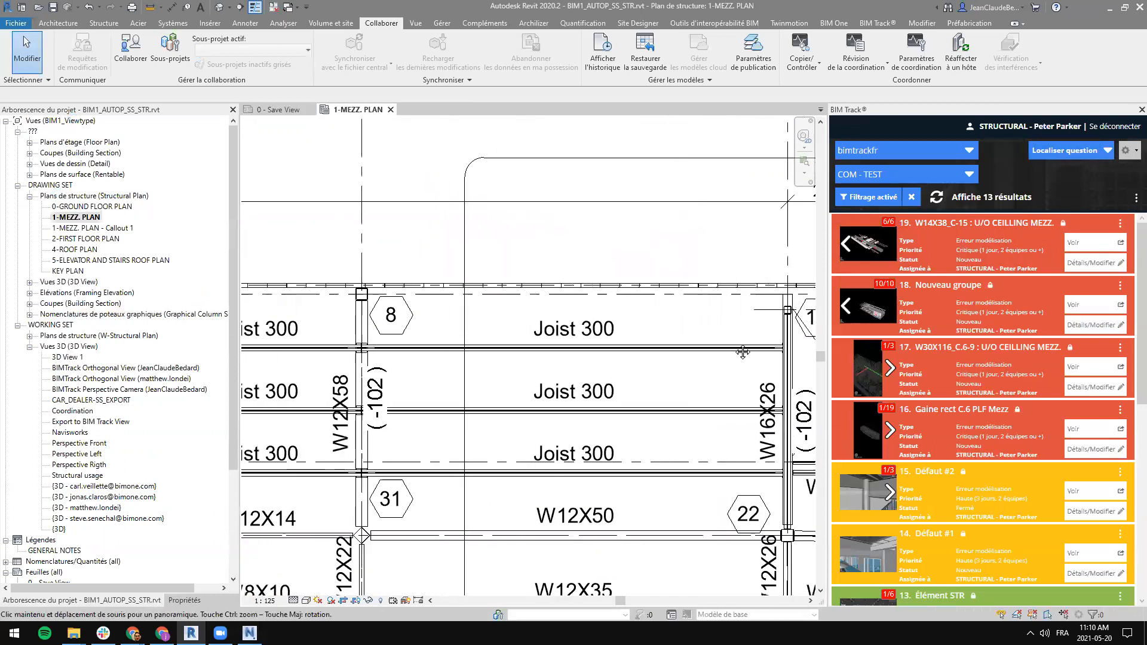
pyautogui.moveTo(530, 261); pyautogui.dragTo(537, 161, button='middle')
pyautogui.scroll(6, 583, 350)
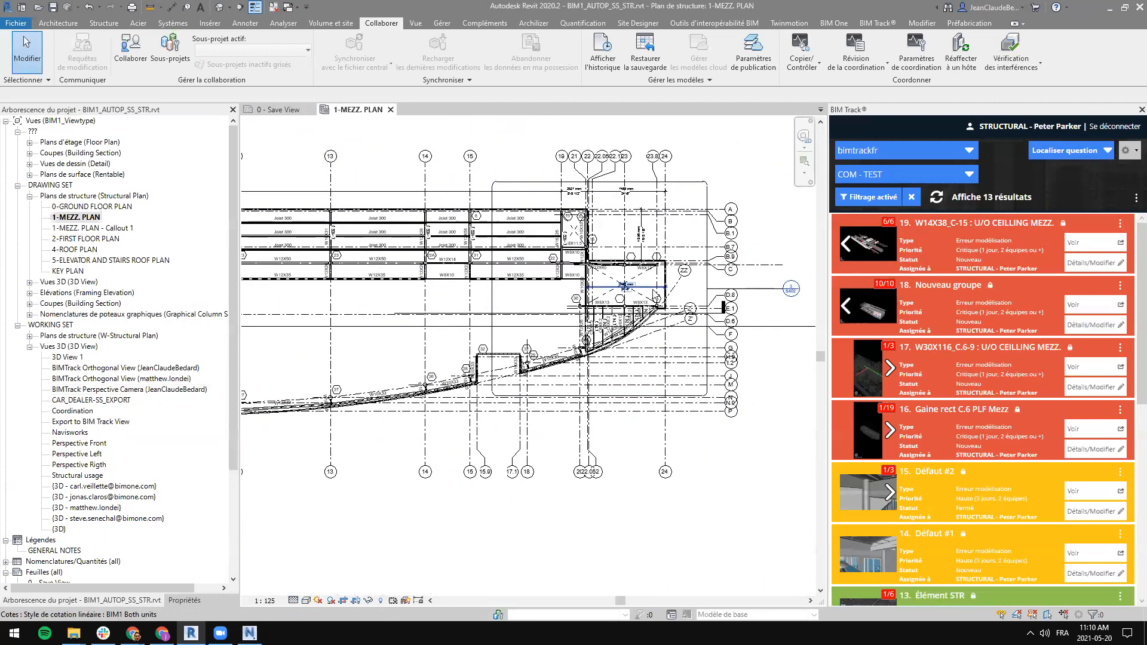
pyautogui.scroll(-3, 582, 351)
pyautogui.scroll(4, 582, 350)
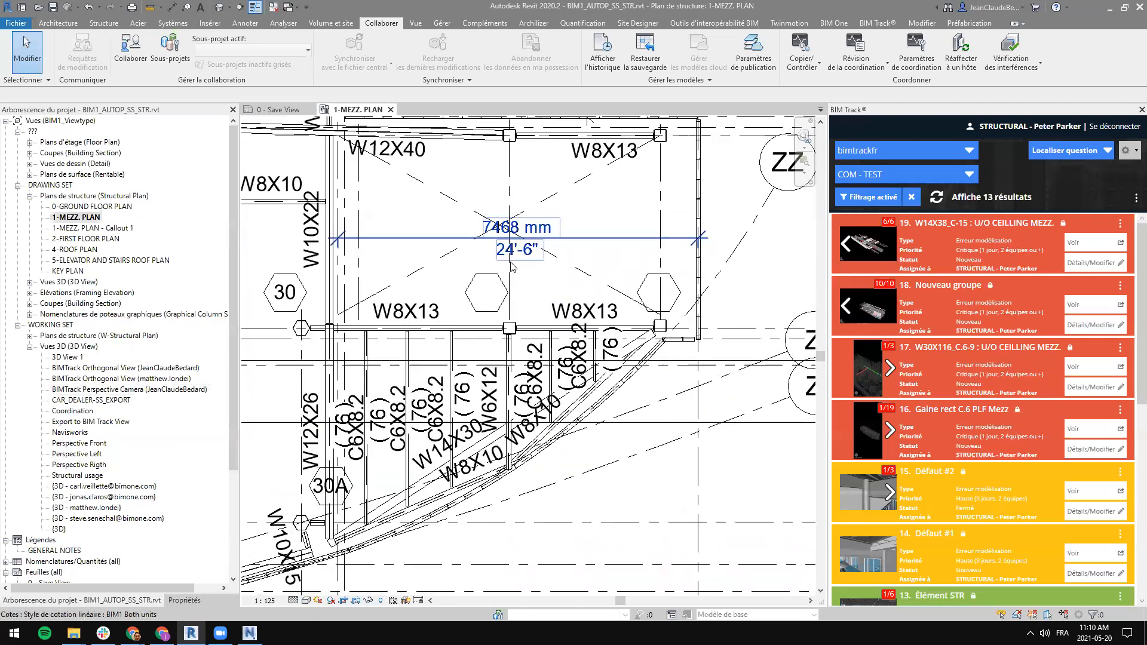
pyautogui.moveTo(794, 334); pyautogui.dragTo(669, 243, button='middle')
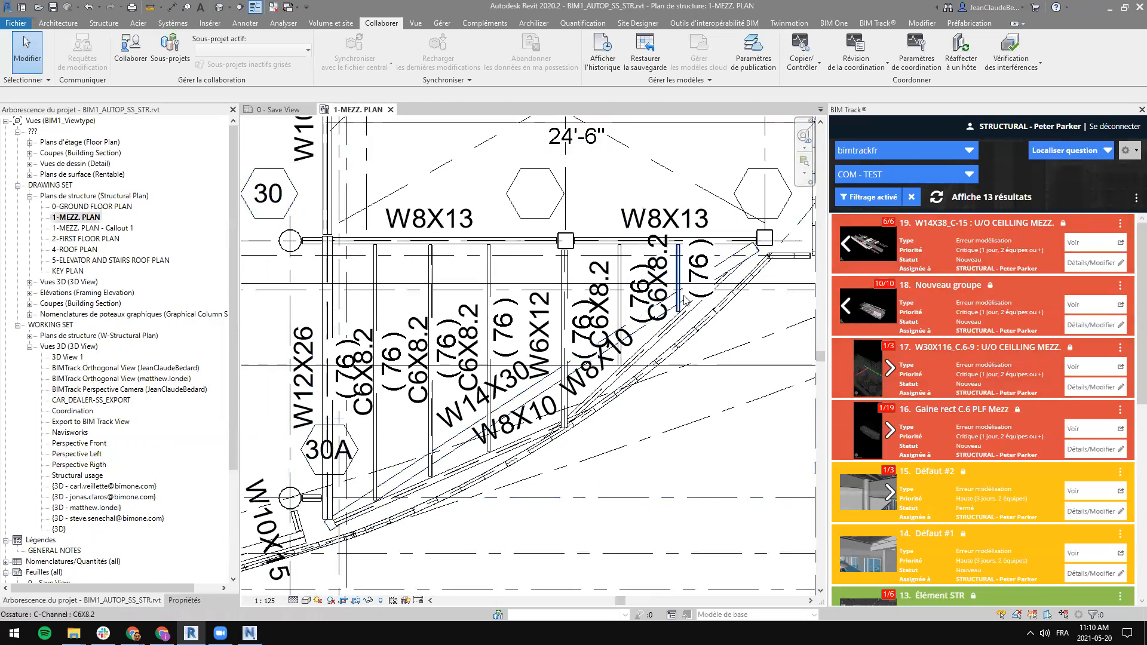
pyautogui.click(527, 396)
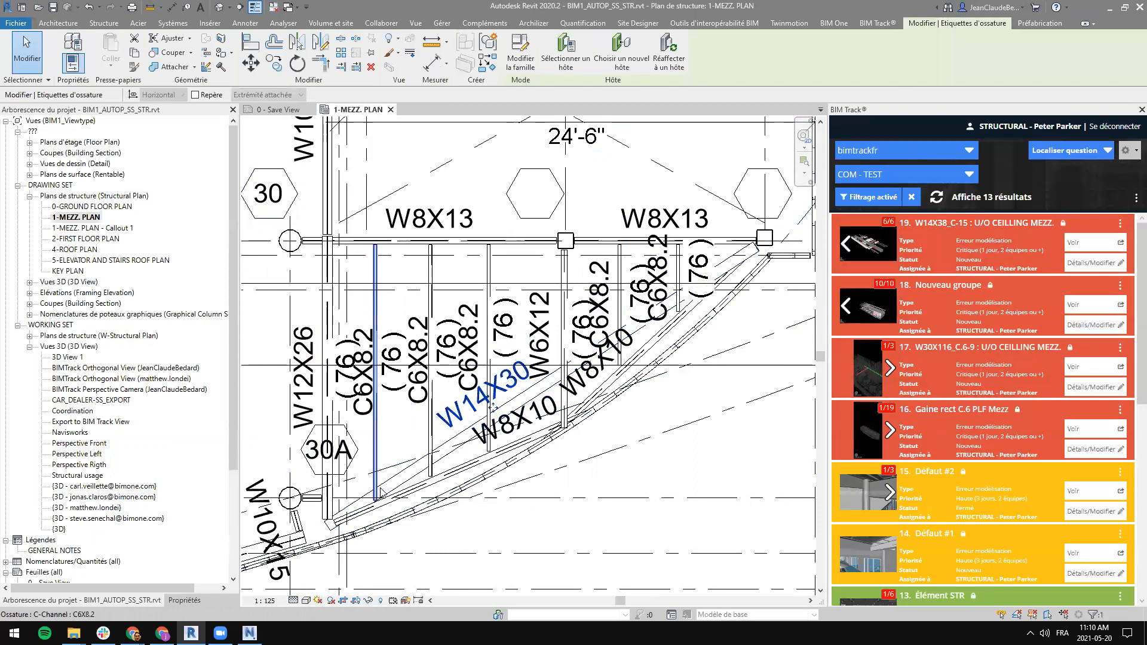
pyautogui.click(399, 482)
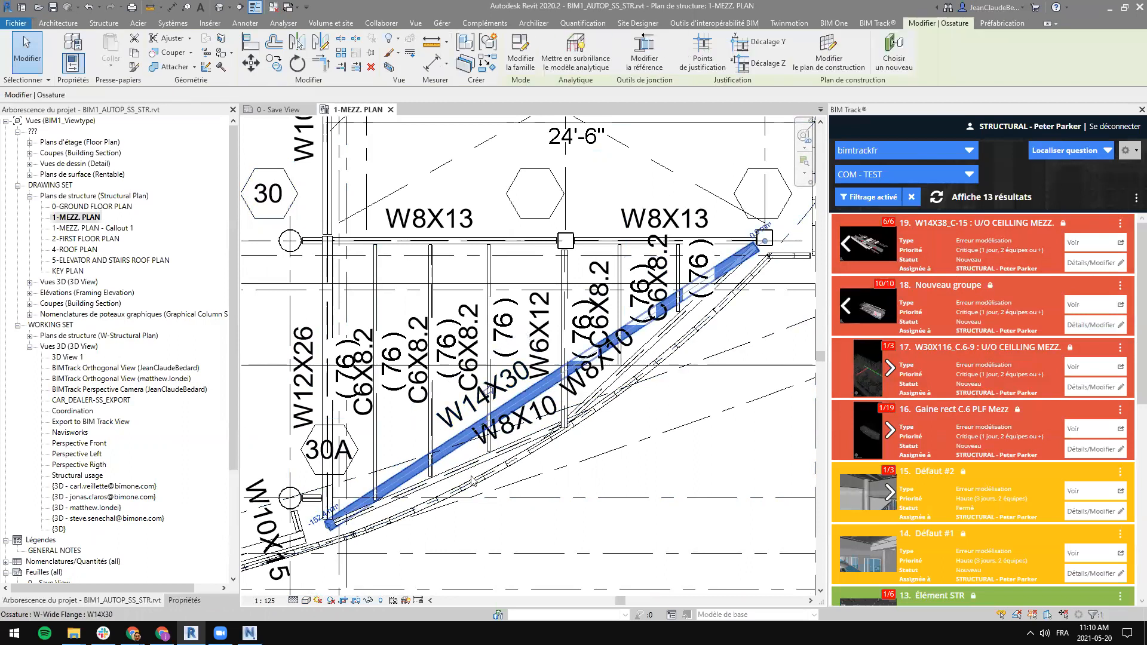
pyautogui.click(437, 487)
pyautogui.click(581, 411)
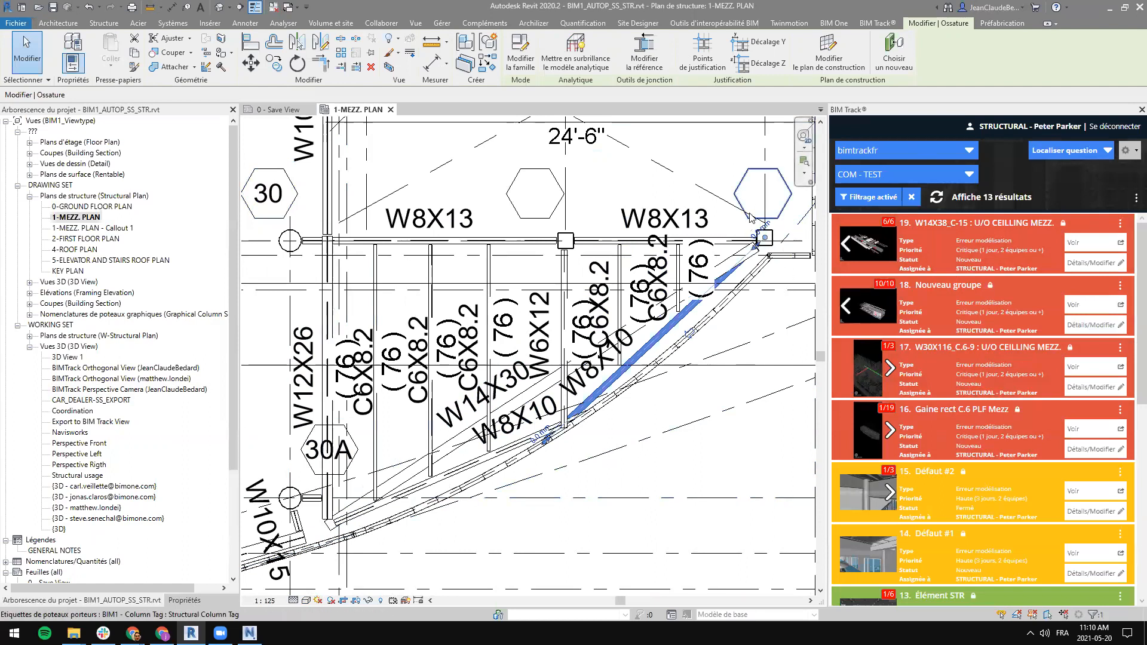
pyautogui.click(756, 420)
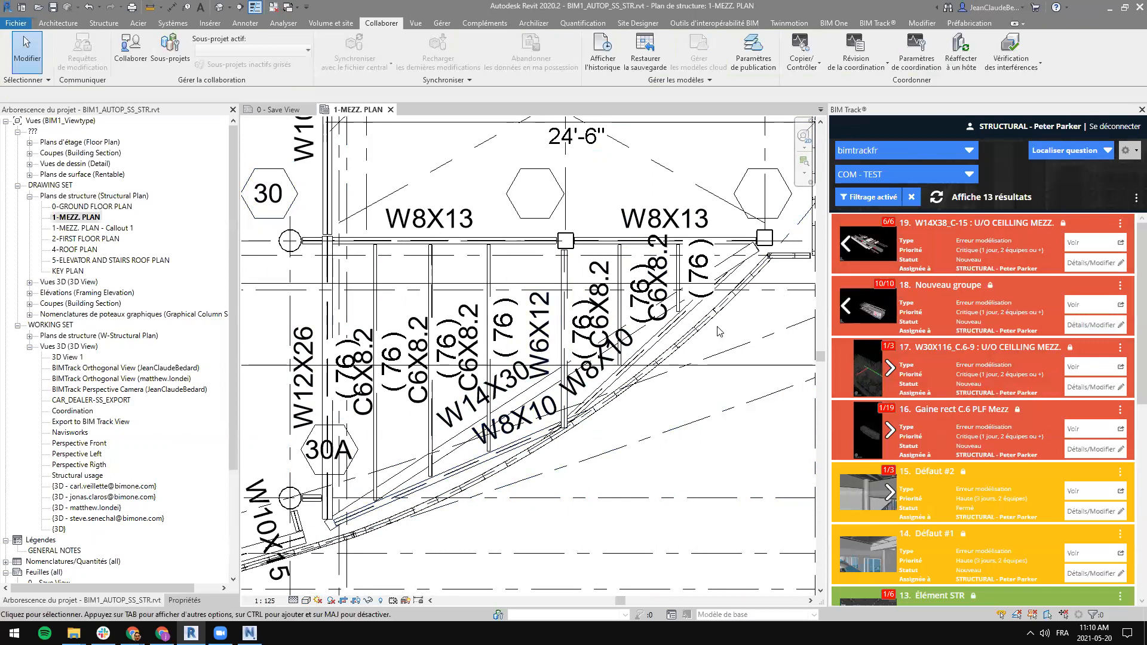
# Step: Select the two W8X10 edge beams, the square and round columns near their ends, and the W14X30 diagonal beam
pyautogui.scroll(3, 514, 463)
pyautogui.scroll(-2, 567, 459)
pyautogui.moveTo(623, 418); pyautogui.dragTo(617, 427, button='middle')
pyautogui.scroll(-1, 609, 426)
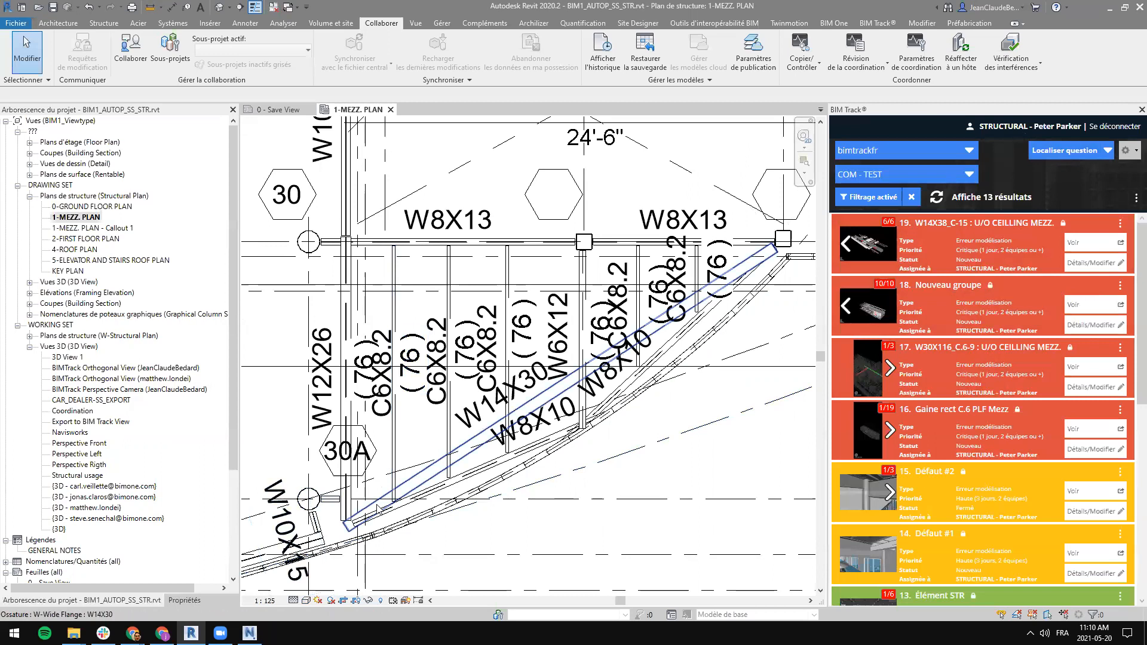
pyautogui.click(402, 507)
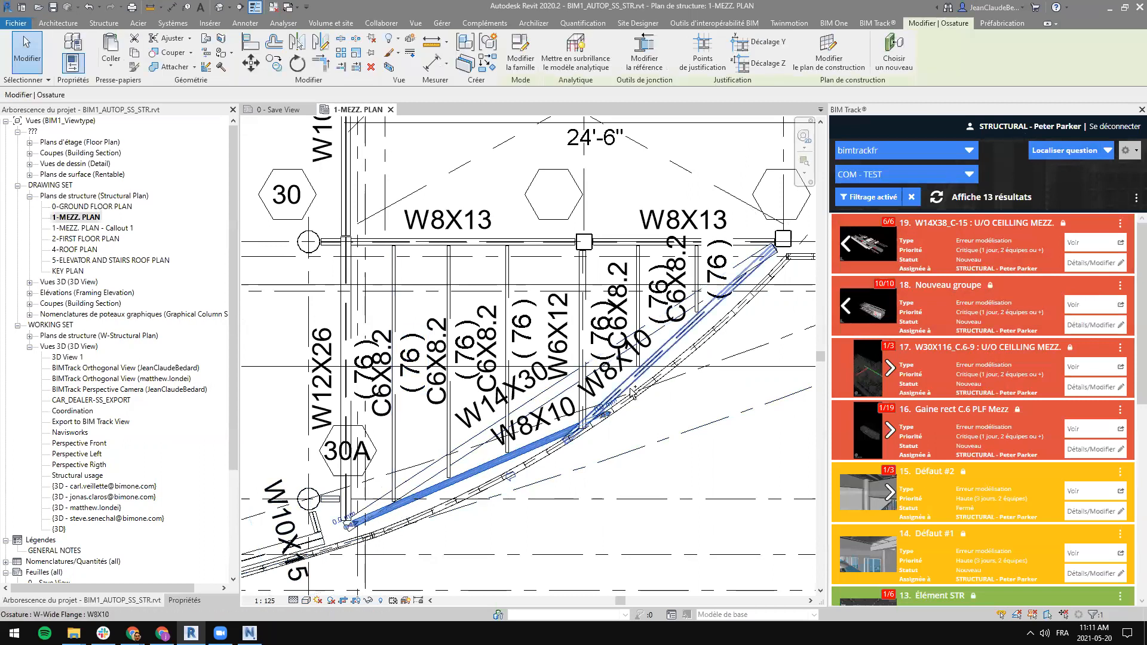
pyautogui.keyDown('ctrl'); pyautogui.click(632, 383); pyautogui.keyUp('ctrl')
pyautogui.keyDown('ctrl'); pyautogui.click(789, 245); pyautogui.keyUp('ctrl')
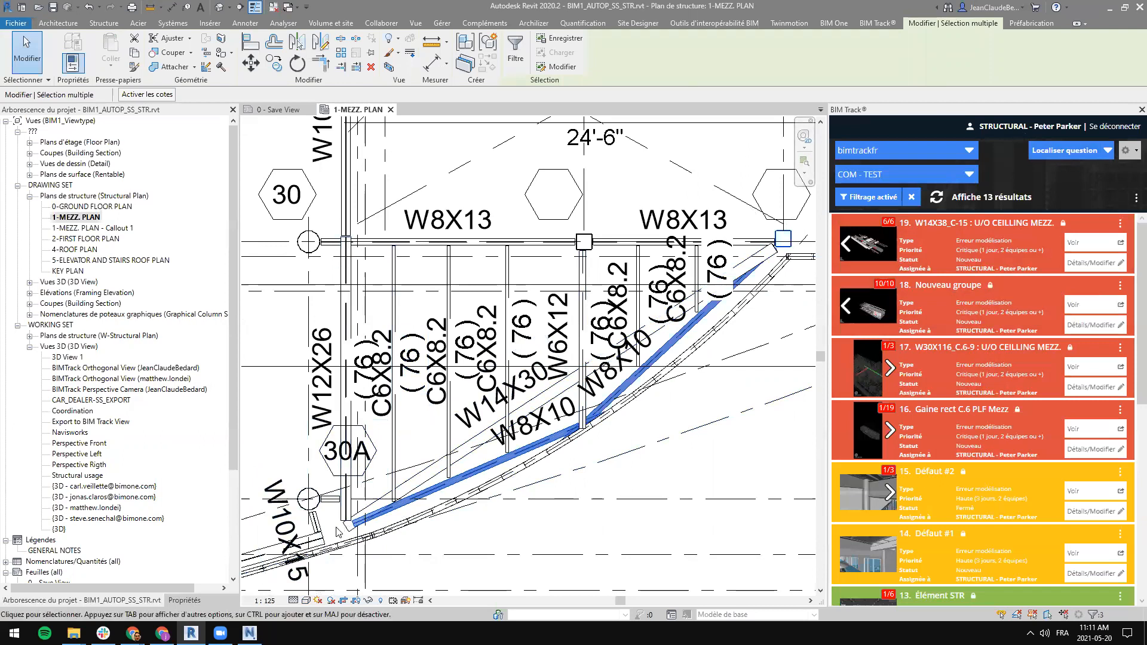
pyautogui.scroll(5, 344, 523)
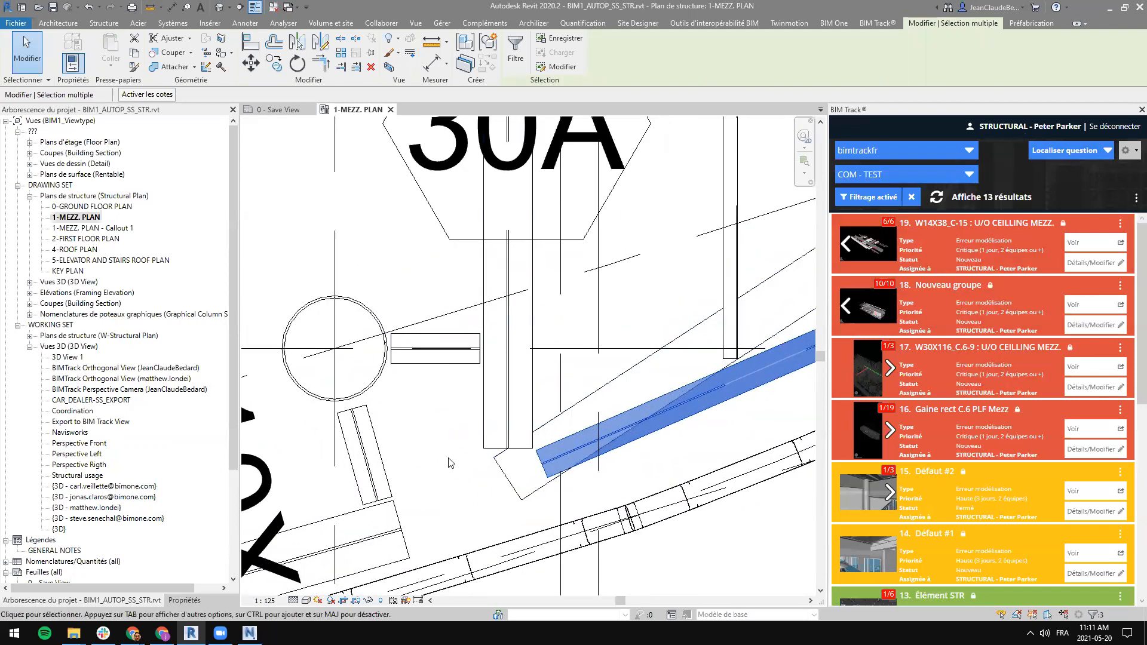
pyautogui.scroll(-5, 465, 457)
pyautogui.scroll(3, 508, 459)
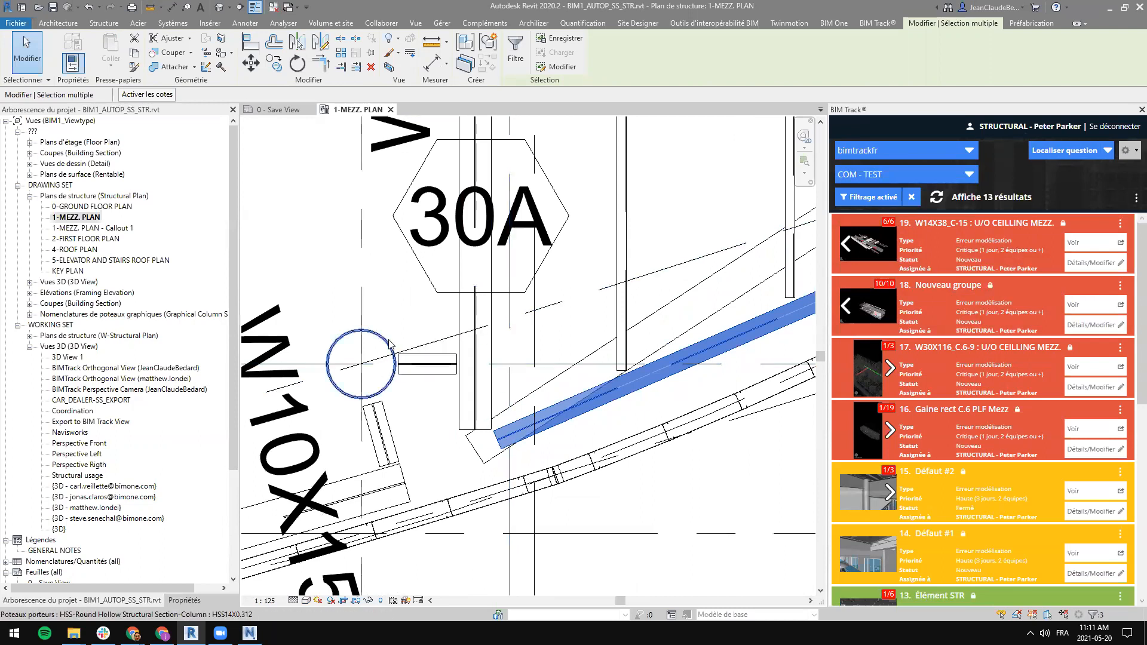
pyautogui.scroll(-2, 389, 345)
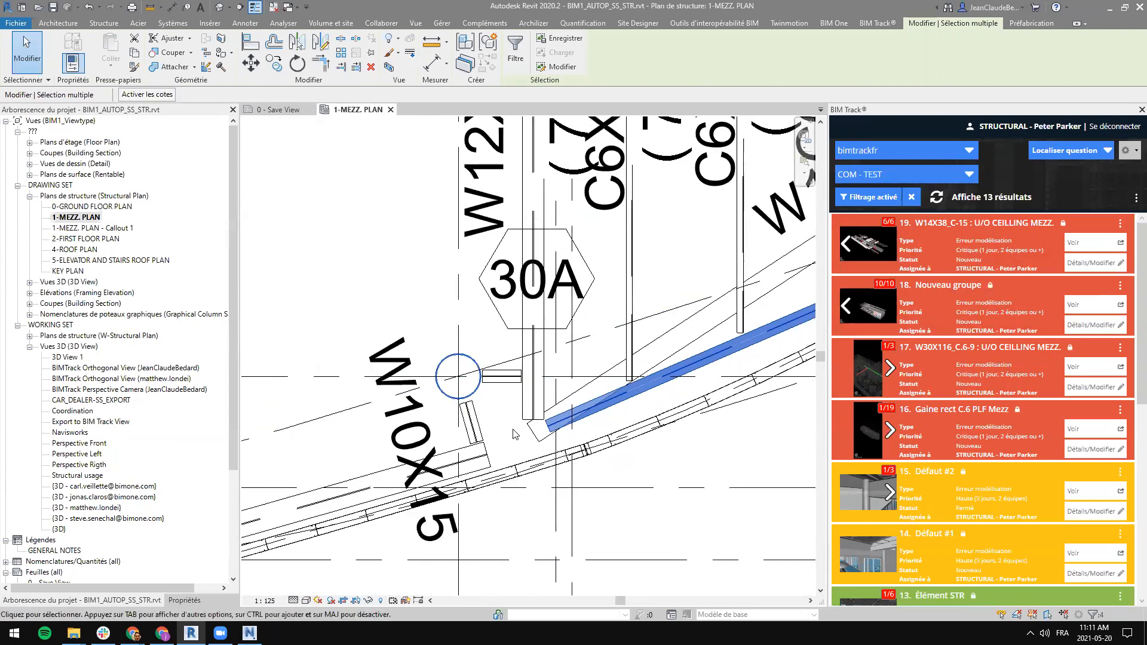
pyautogui.scroll(-4, 460, 376)
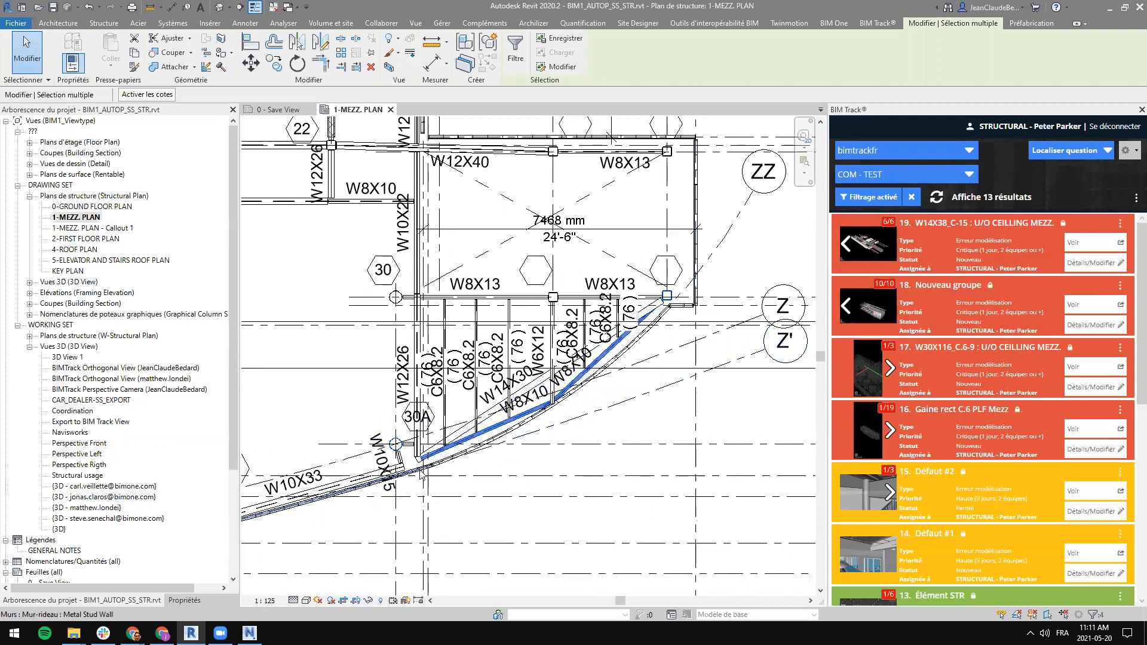
pyautogui.keyDown('ctrl'); pyautogui.click(488, 413); pyautogui.keyUp('ctrl')
# Step: Create a BIM Track issue from a location, placing its point beside the joint of the two W8X10 edge beams
pyautogui.scroll(2, 455, 476)
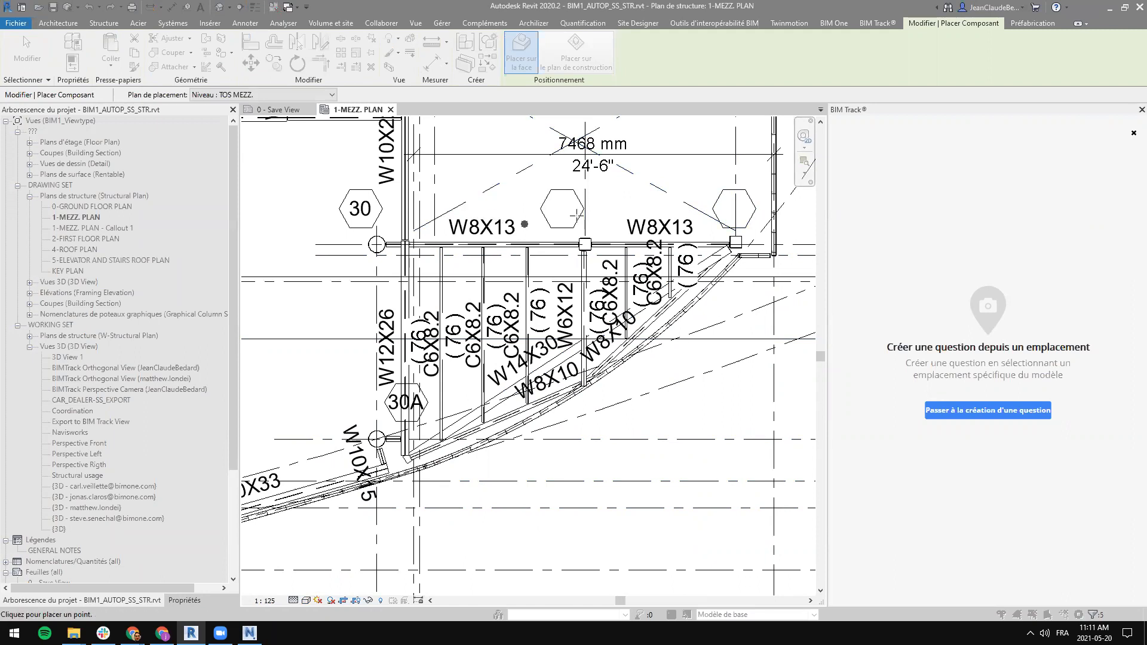
pyautogui.scroll(6, 600, 382)
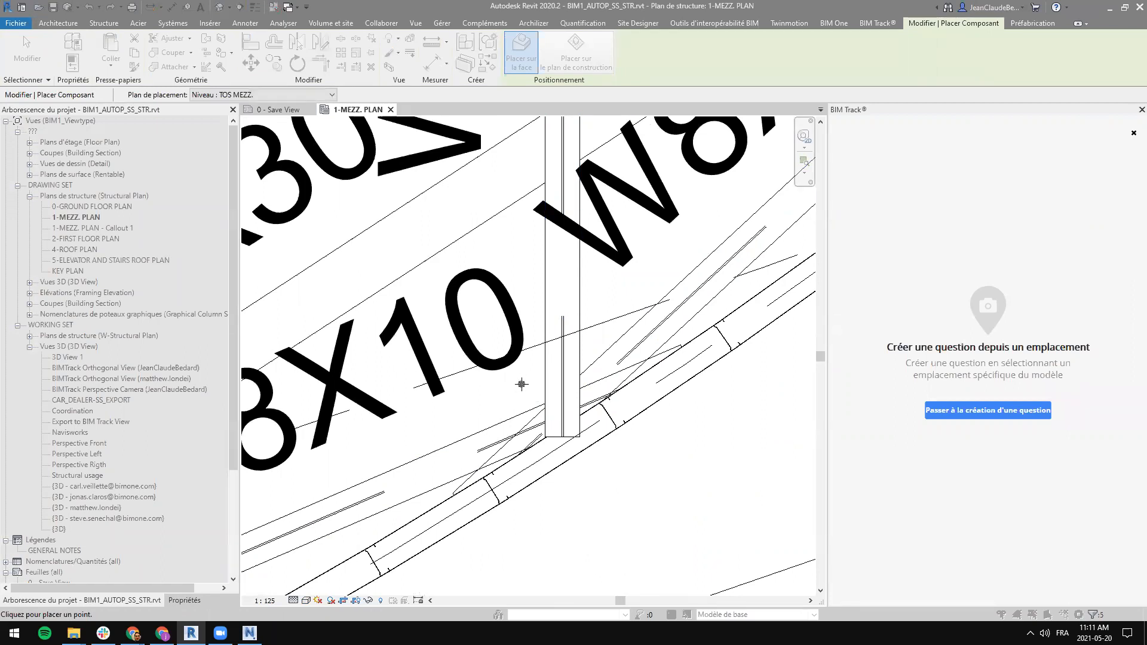
pyautogui.click(521, 384)
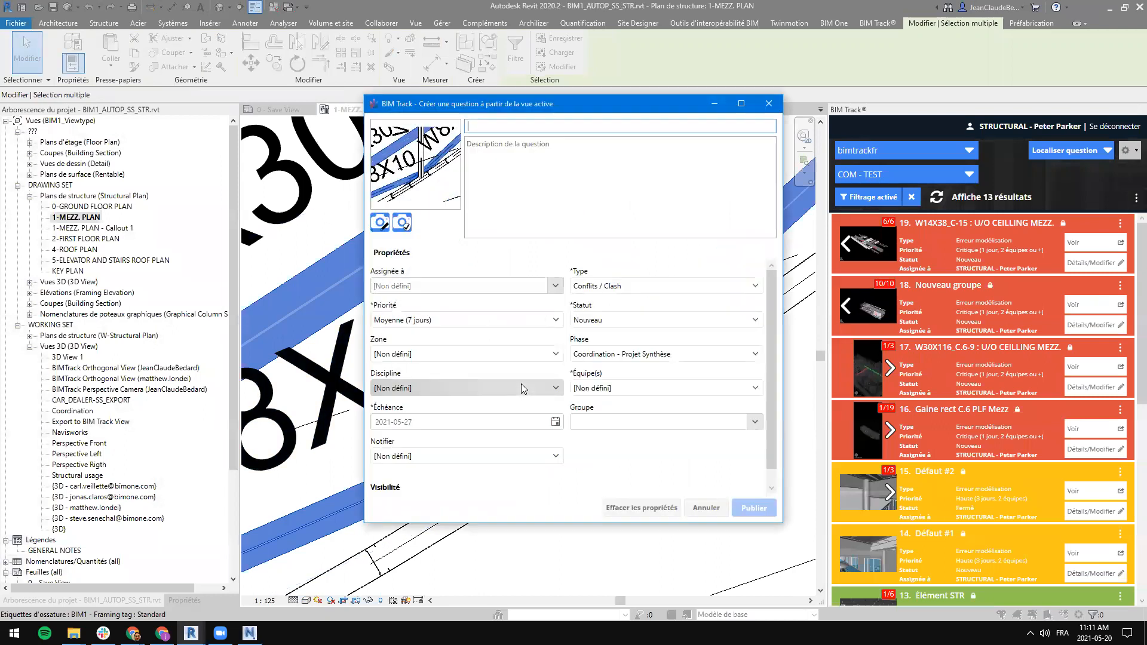
# Step: Widen the new issue dialog, title the issue "Éléments STR" and describe it as "Manque deux colonnes"
pyautogui.moveTo(578, 112); pyautogui.dragTo(562, 130)
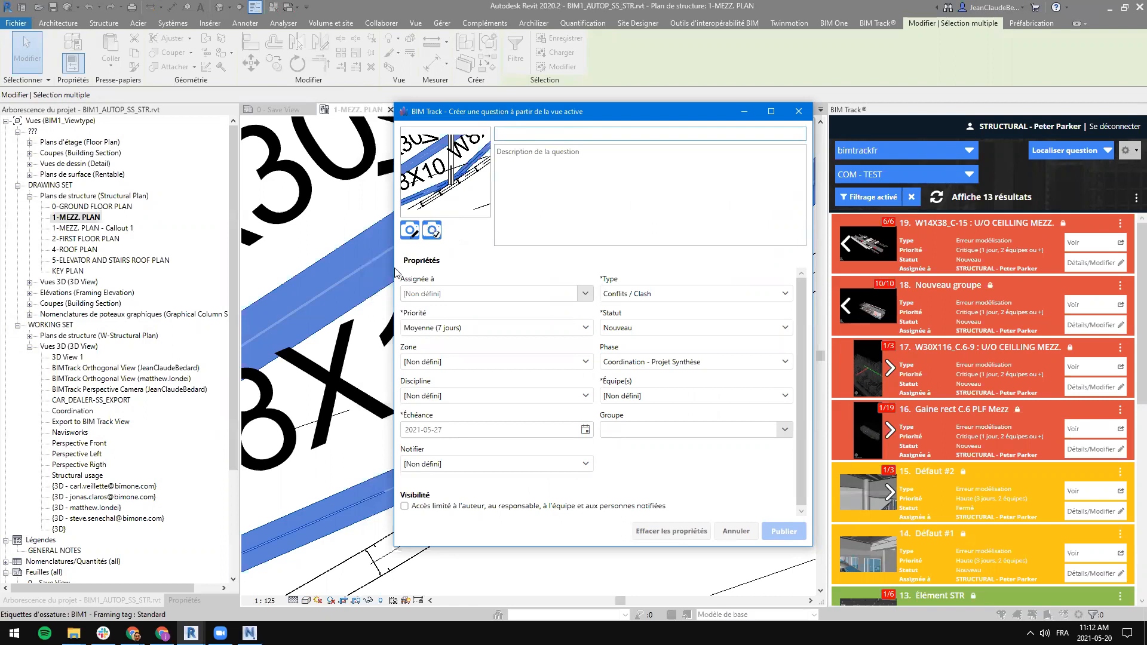
pyautogui.moveTo(391, 270); pyautogui.dragTo(299, 263)
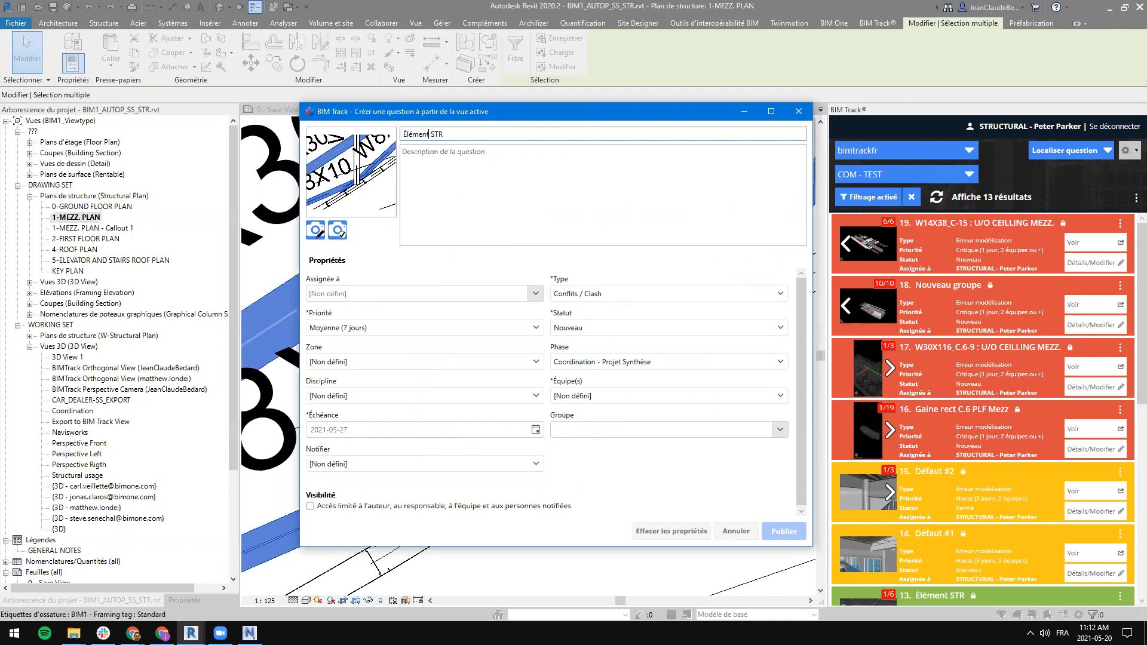
pyautogui.click(516, 163)
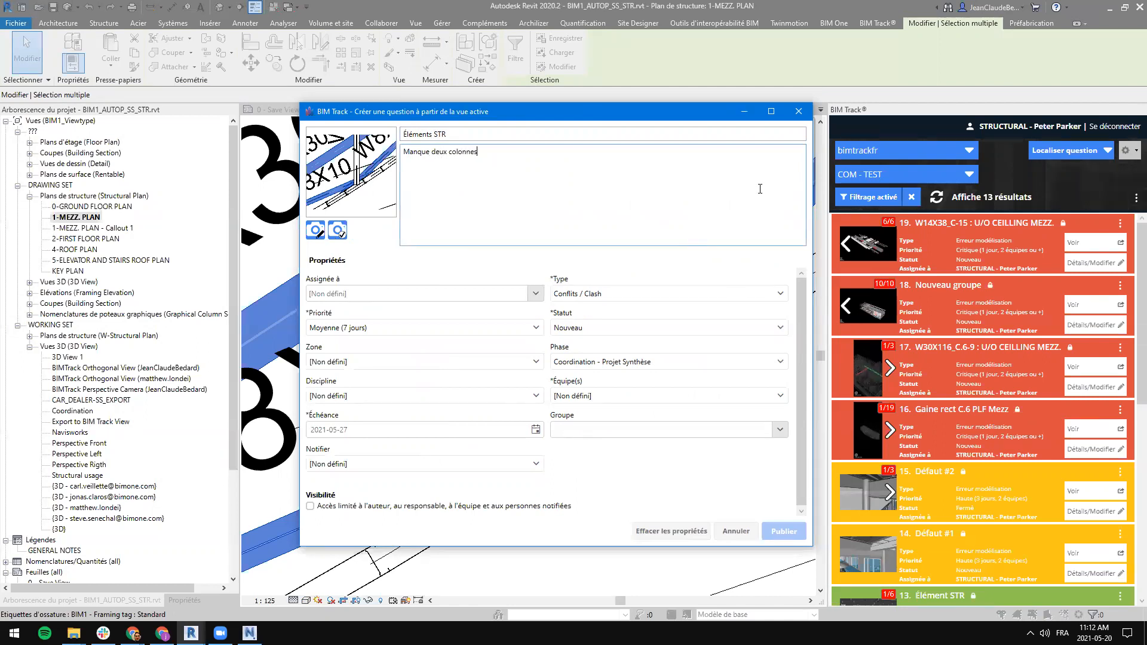
# Step: Preview the new issue's captured plan image at full size and close the preview
pyautogui.click(351, 179)
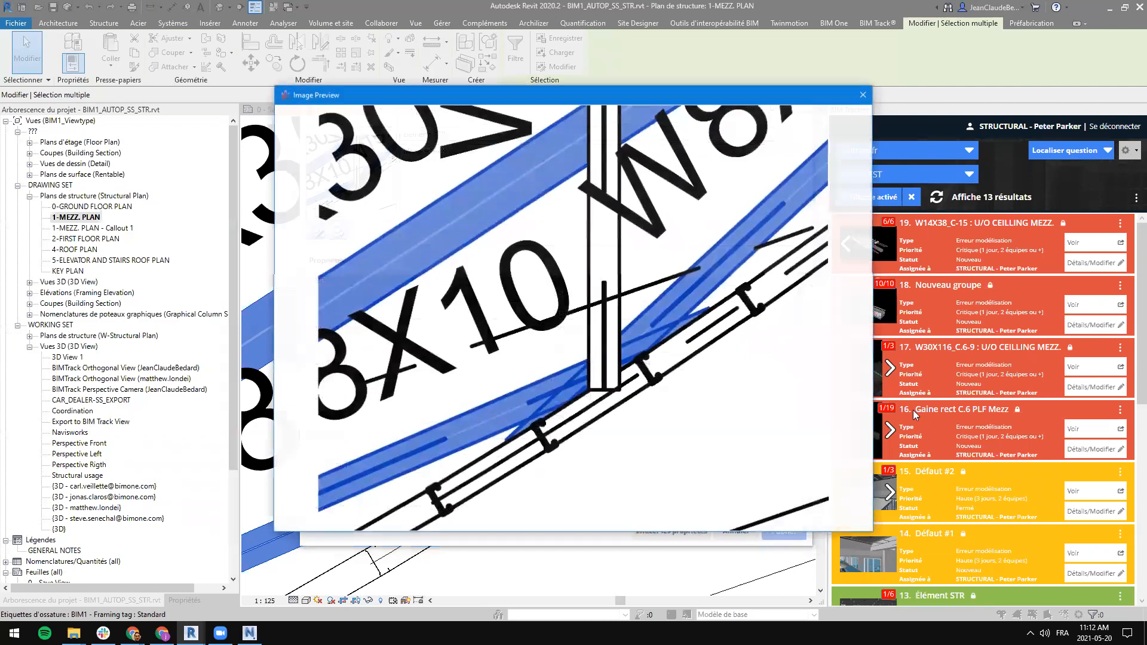
pyautogui.click(863, 94)
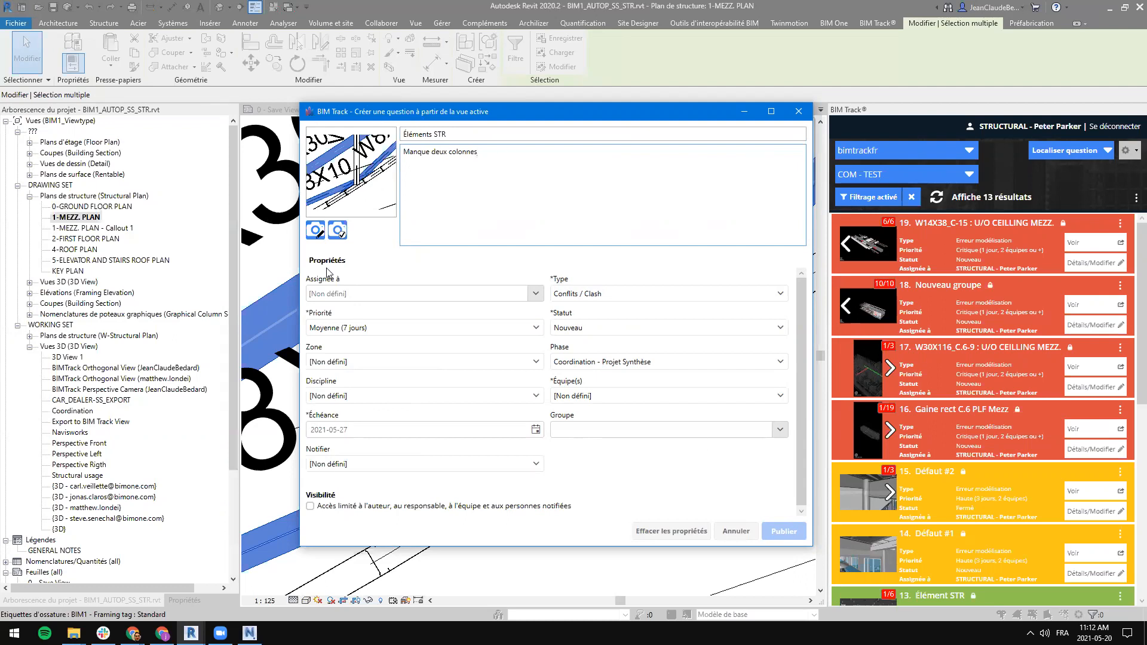
pyautogui.click(352, 176)
pyautogui.click(863, 93)
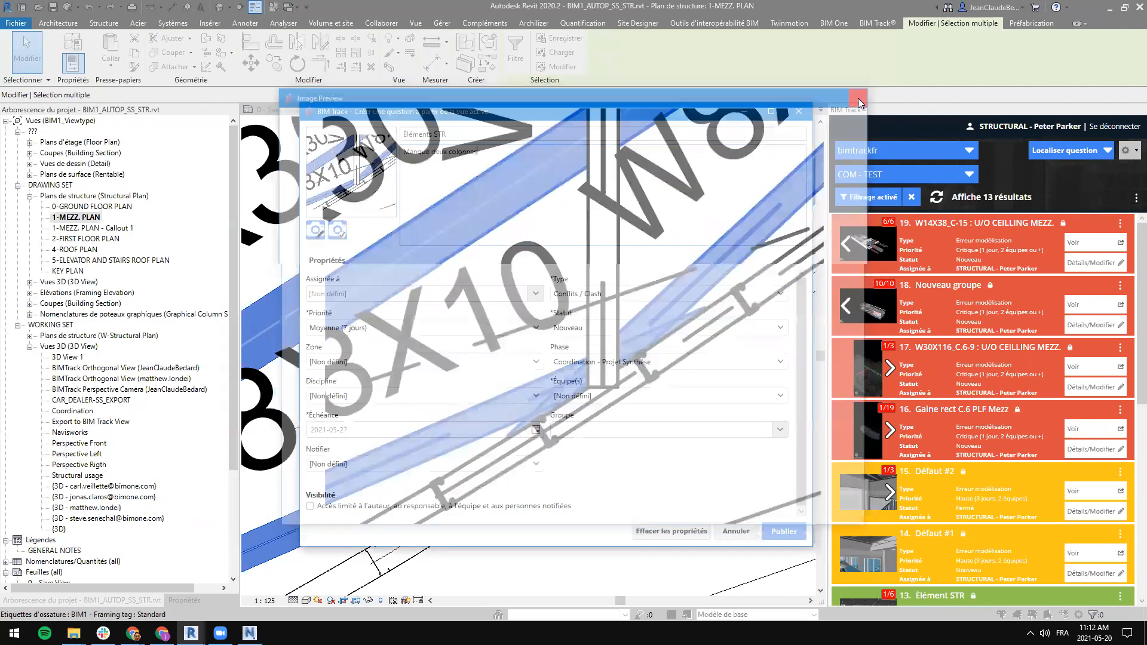
# Step: Open the issue image in Paint and draw two concentric red rectangles, about 333 × 301 px and 393 × 357 px, around the beam joint
pyautogui.click(317, 231)
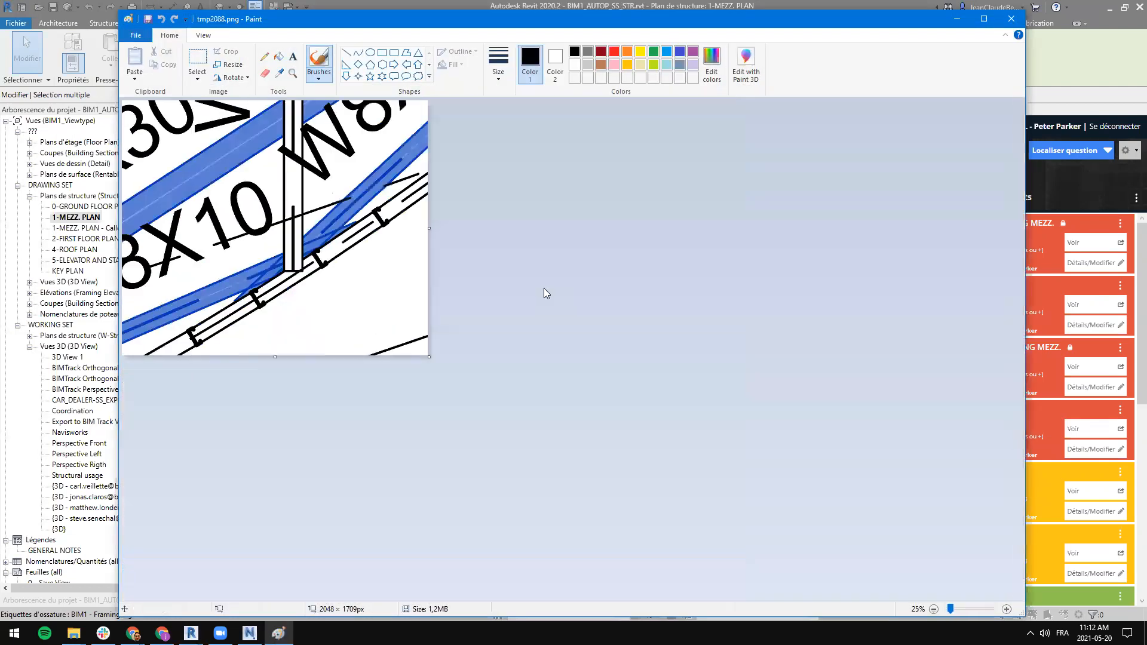
pyautogui.click(613, 53)
pyautogui.click(381, 53)
pyautogui.moveTo(272, 234); pyautogui.dragTo(321, 280)
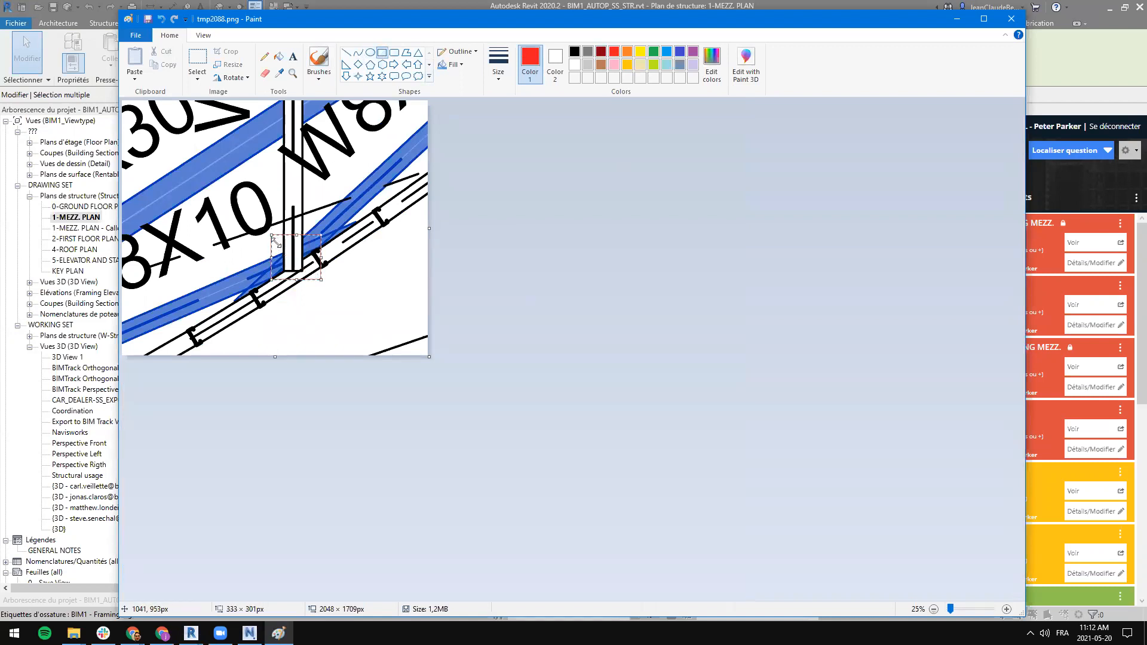
pyautogui.moveTo(258, 224)
pyautogui.mouseDown()
pyautogui.moveTo(312, 264)
pyautogui.moveTo(332, 295)
pyautogui.moveTo(323, 258)
pyautogui.moveTo(294, 287)
pyautogui.moveTo(267, 253)
pyautogui.moveTo(297, 228)
pyautogui.mouseUp()
# Step: Add the red text "HSS 150 X 150" above the rectangles and set its font size to 72
pyautogui.click(292, 56)
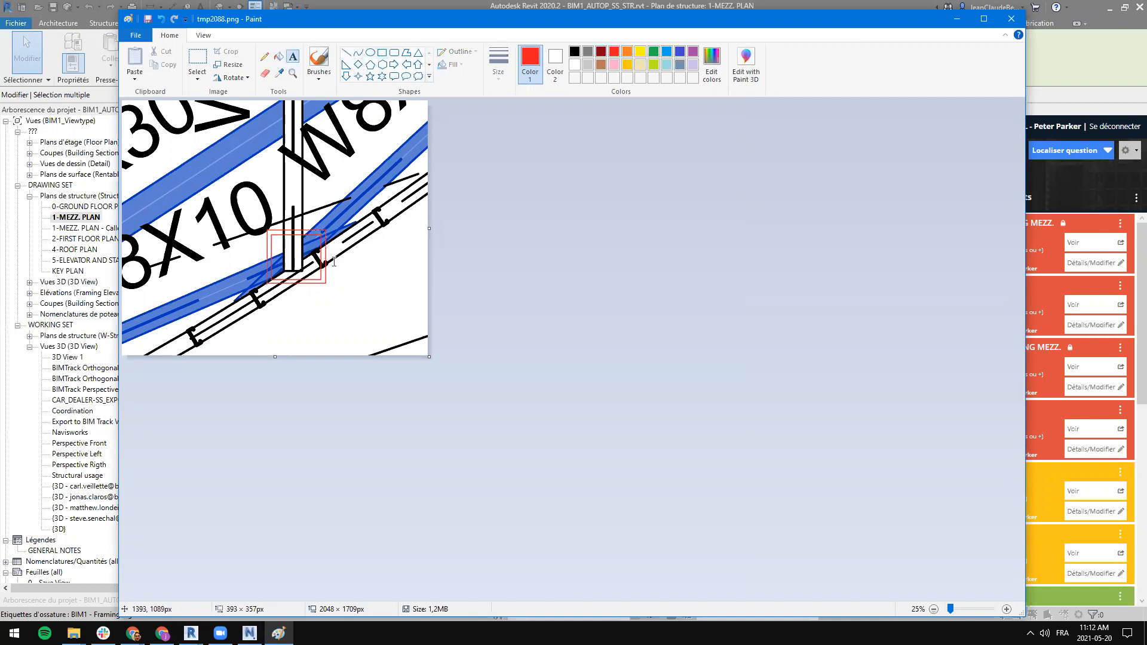
pyautogui.moveTo(258, 188); pyautogui.dragTo(433, 227)
pyautogui.write('HSS 150 X 150')
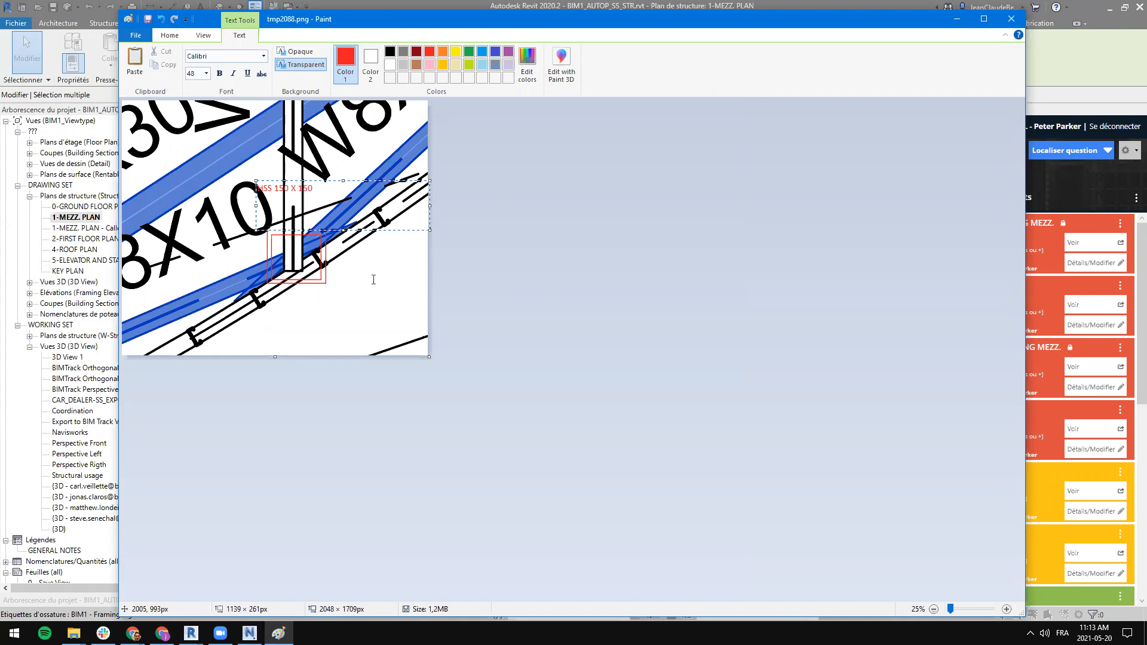
pyautogui.moveTo(429, 204); pyautogui.dragTo(323, 205)
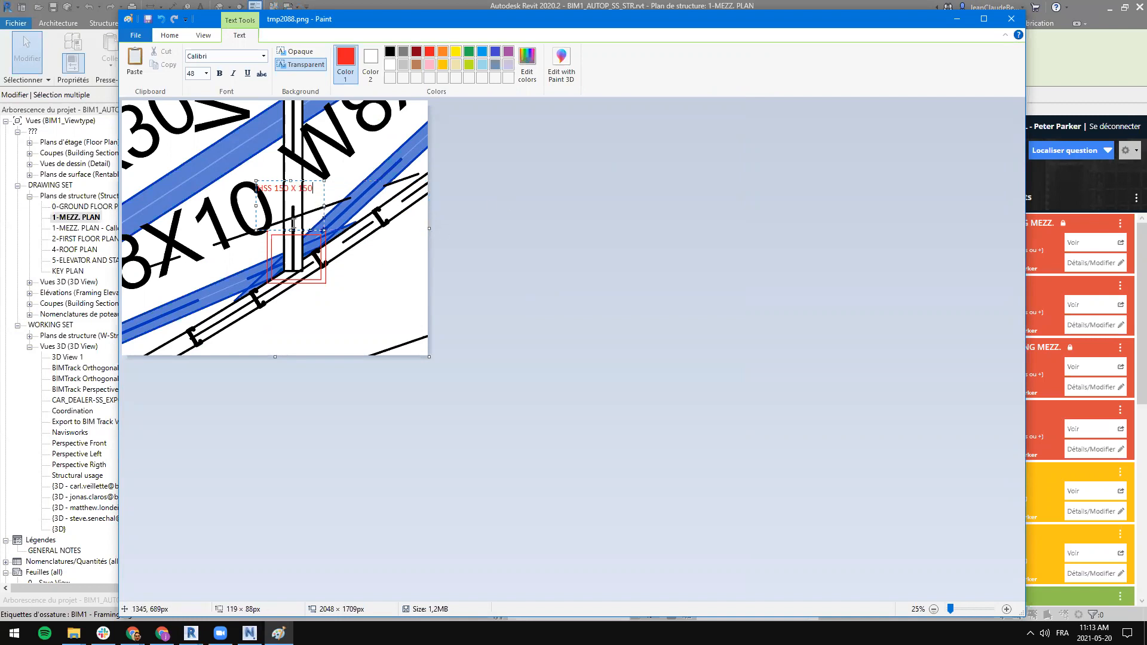
pyautogui.click(206, 73)
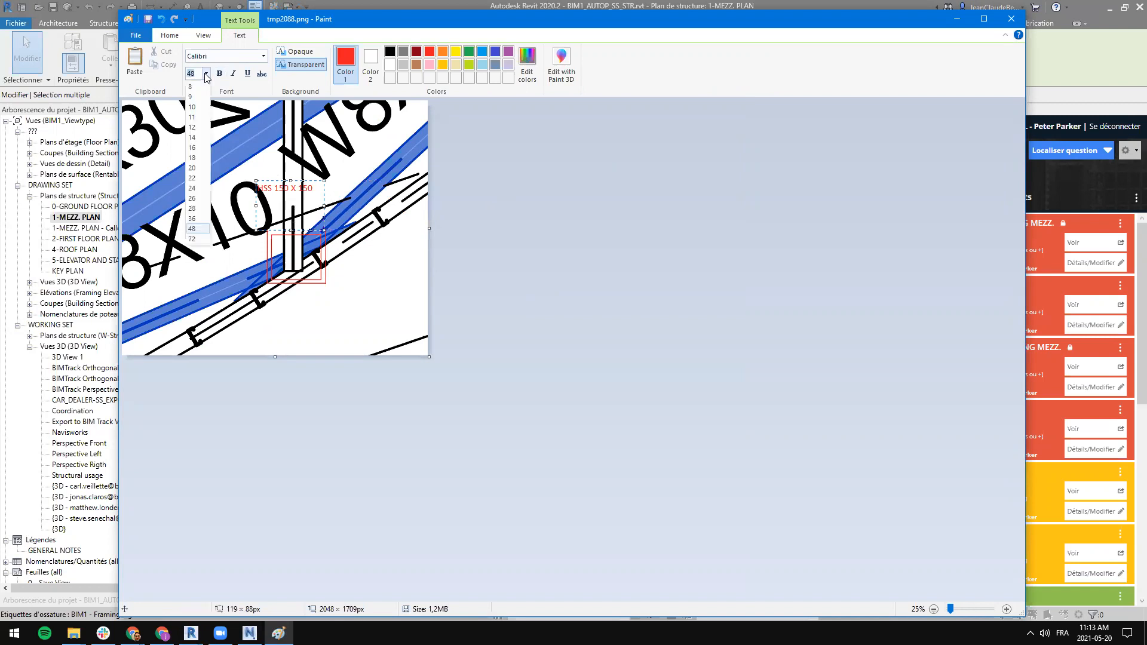
pyautogui.click(192, 238)
pyautogui.hotkey('ctrl', 'a')
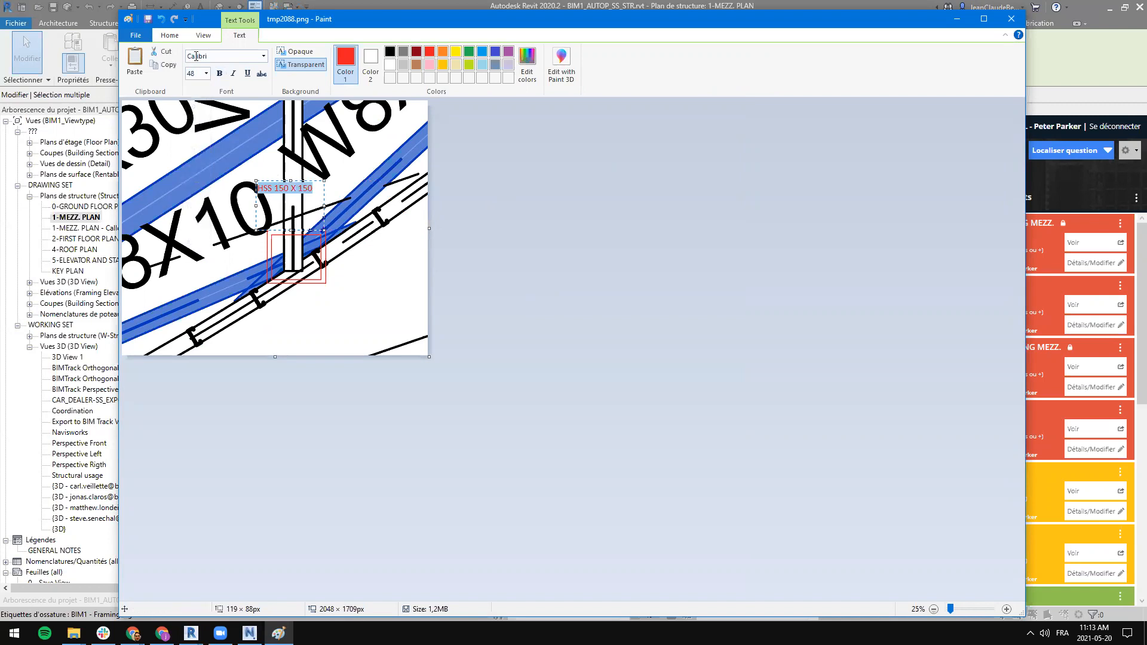
pyautogui.click(205, 73)
pyautogui.click(191, 239)
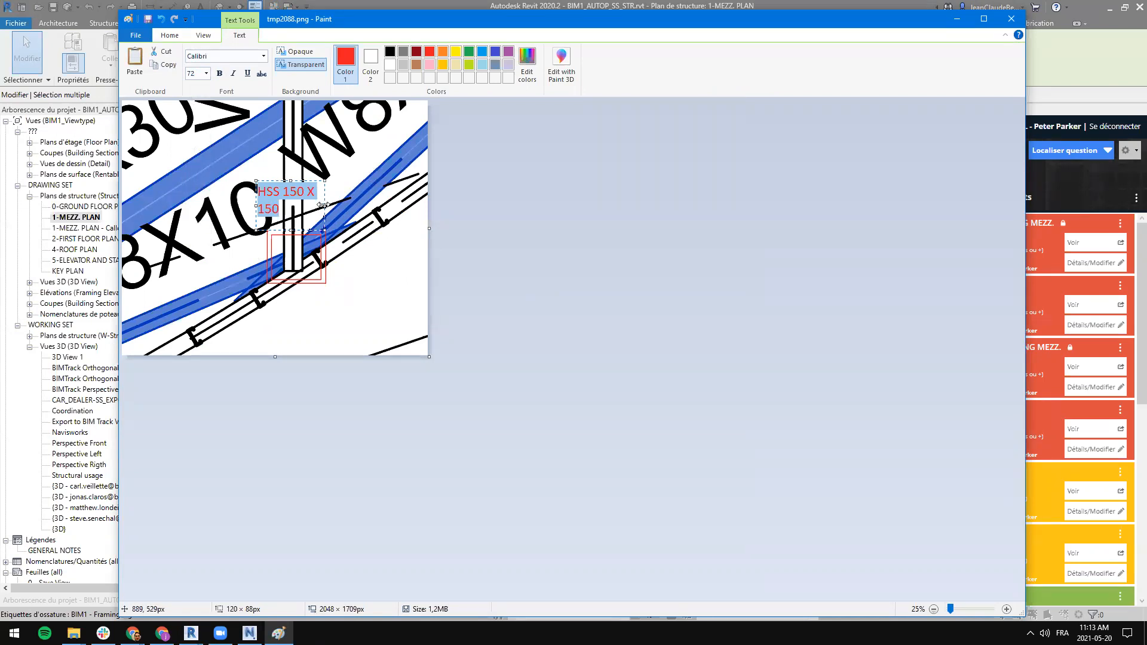
# Step: Fit the text box to a single line, move it below the red rectangles, and return the annotated image to the issue
pyautogui.moveTo(322, 205); pyautogui.dragTo(351, 204)
pyautogui.click(303, 226)
pyautogui.click(303, 205)
pyautogui.moveTo(305, 229); pyautogui.dragTo(305, 200)
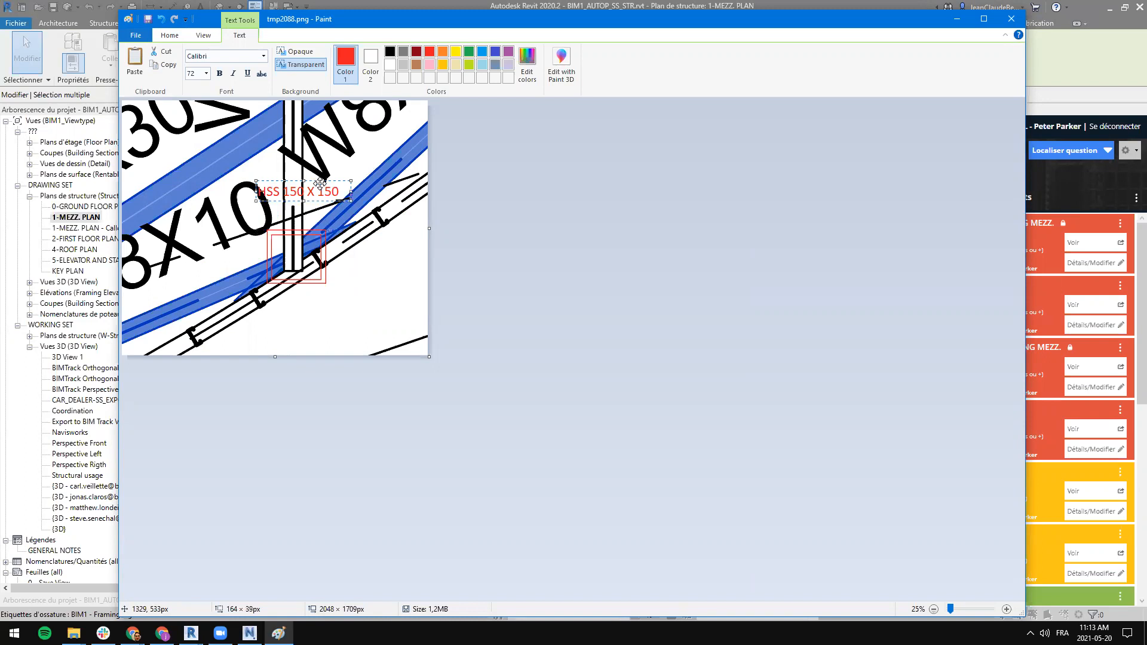
pyautogui.moveTo(321, 184); pyautogui.dragTo(371, 284)
pyautogui.click(518, 256)
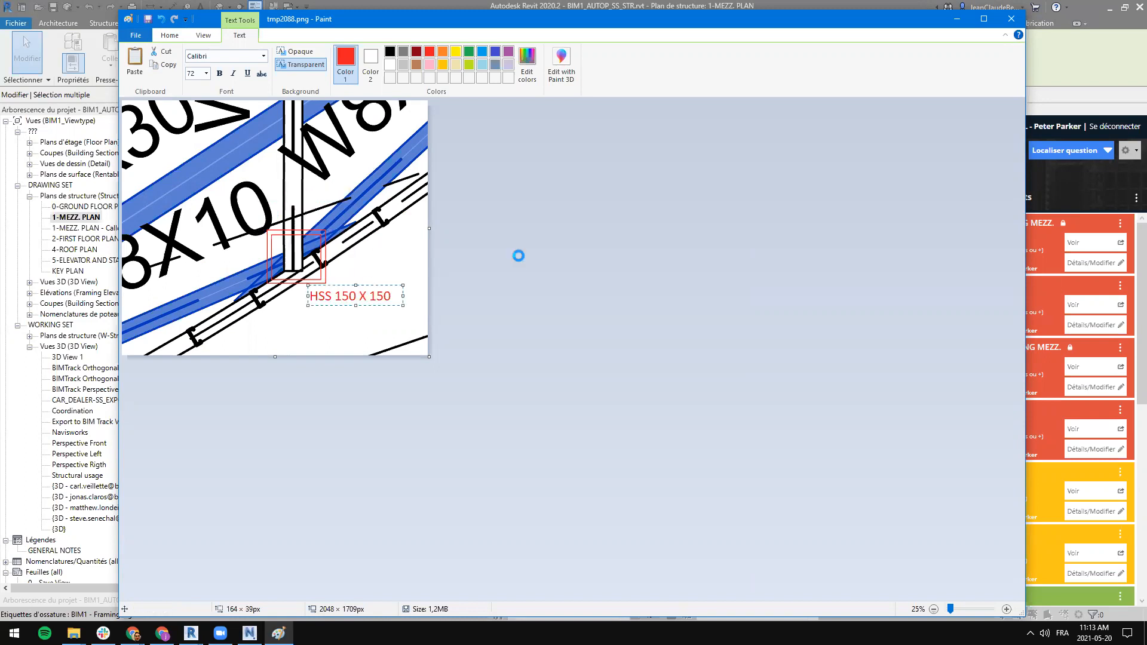
pyautogui.click(1010, 19)
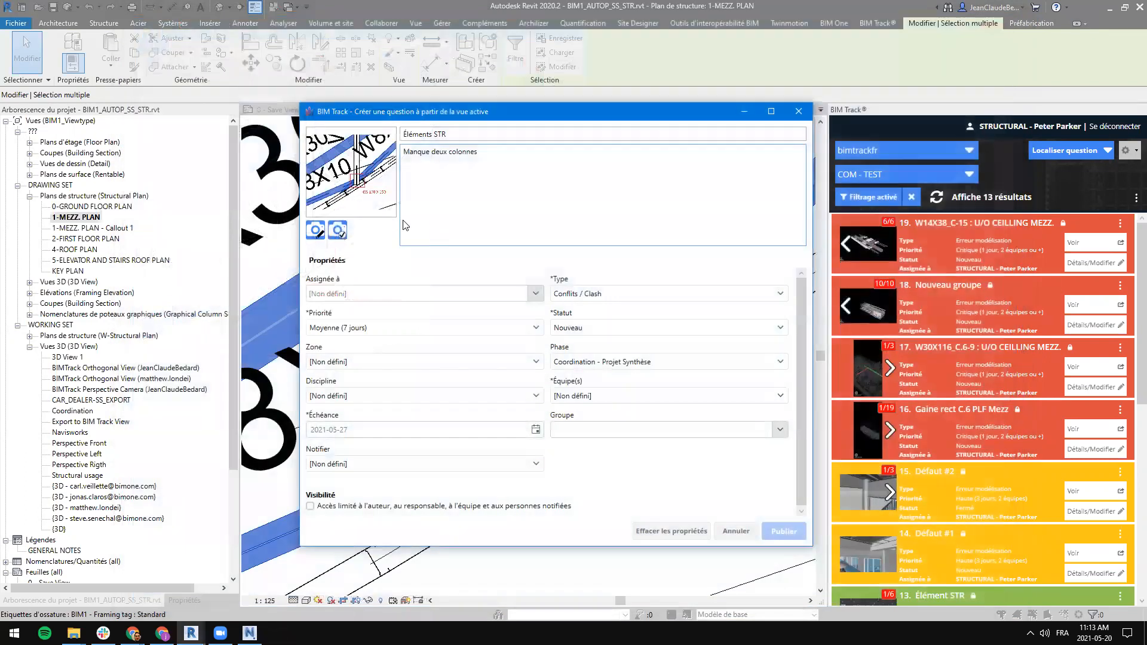
# Step: Check the annotated plan image of the new issue at full size and close the preview
pyautogui.click(357, 186)
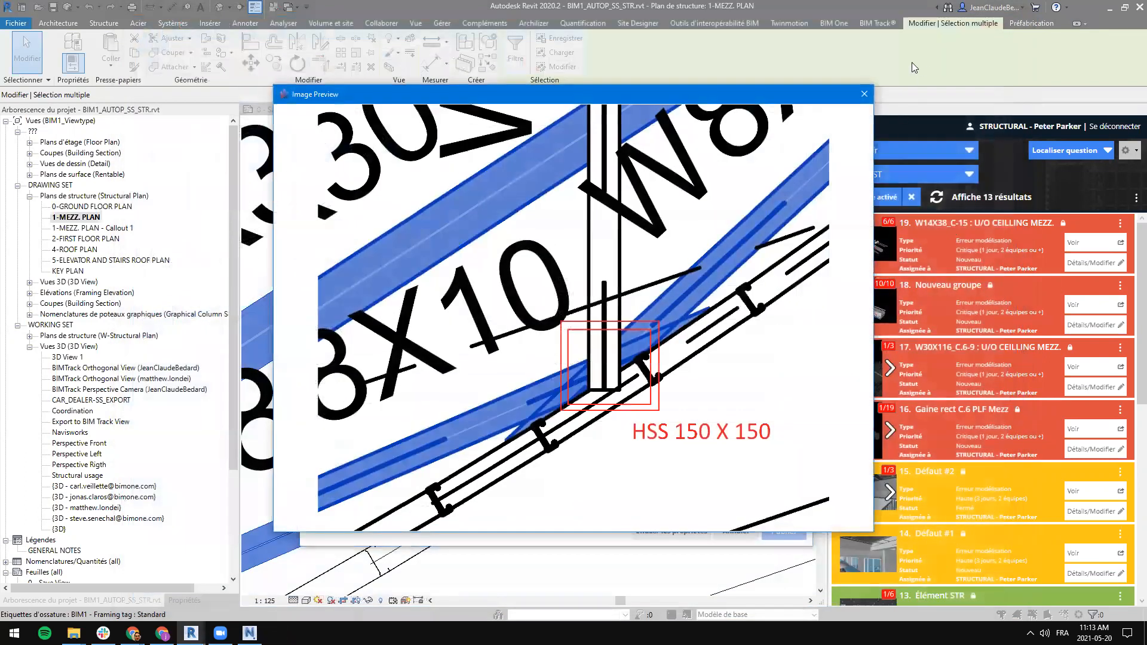
pyautogui.click(867, 96)
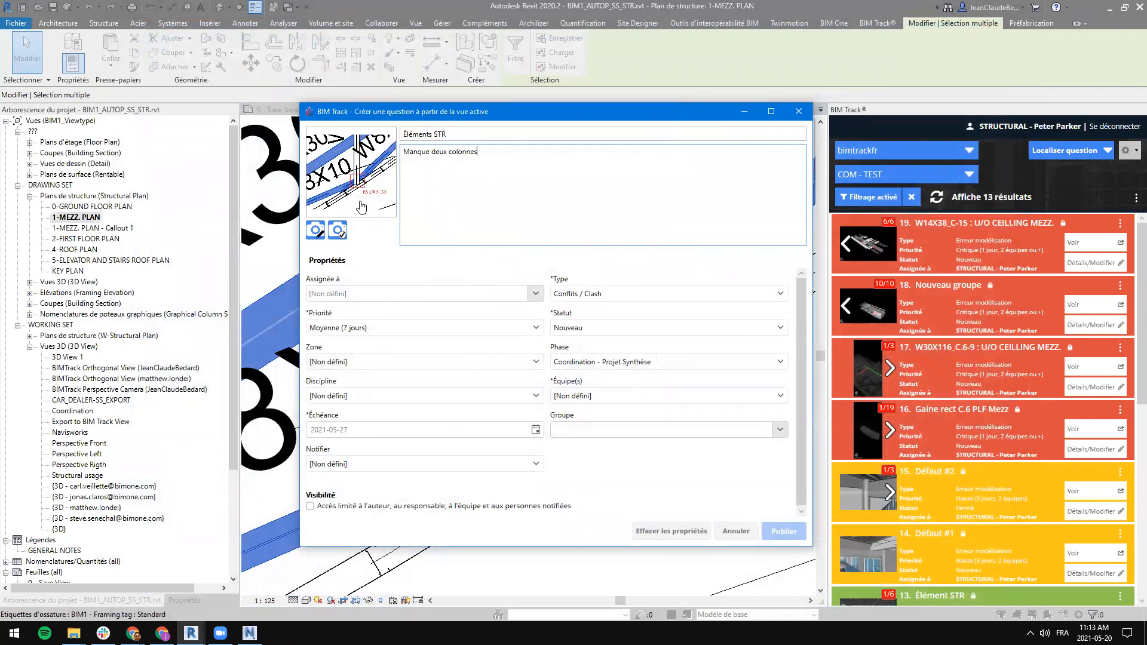
pyautogui.click(369, 154)
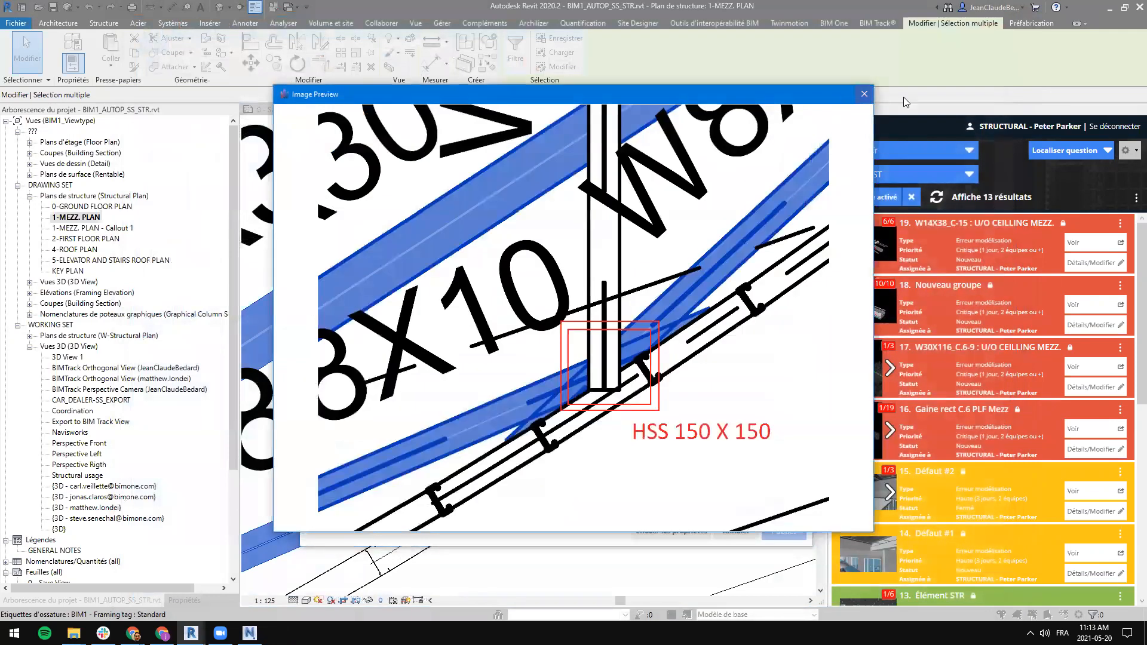
pyautogui.click(863, 94)
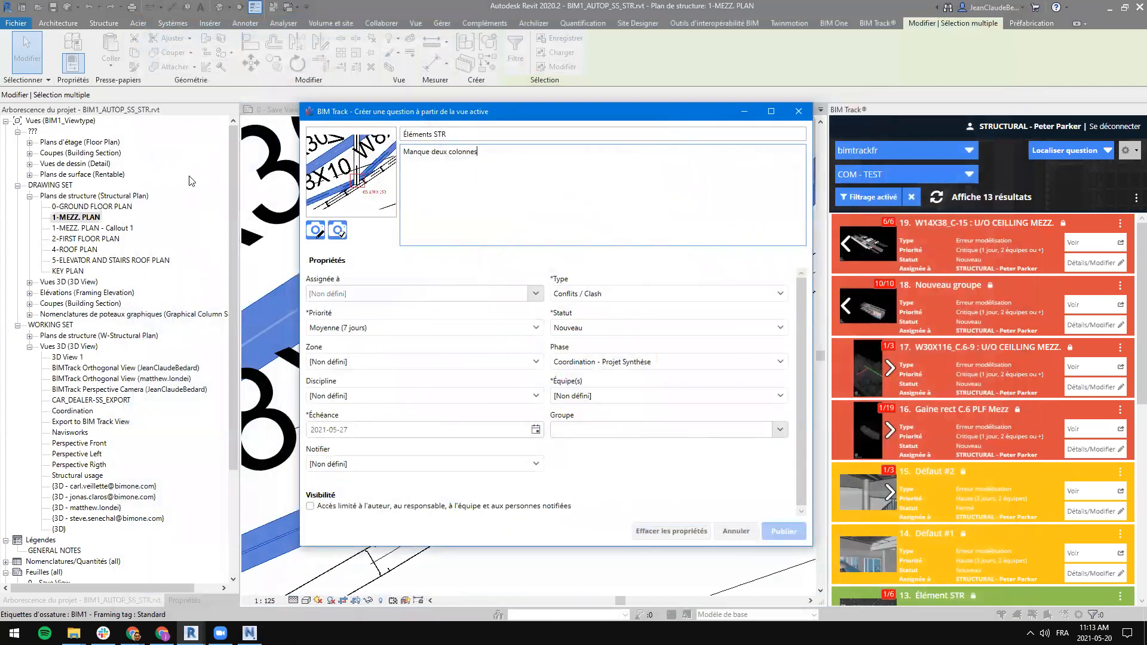
# Step: Assign the issue to the STRUCTURAL user and enlarge the issue dialog in width and height
pyautogui.click(428, 291)
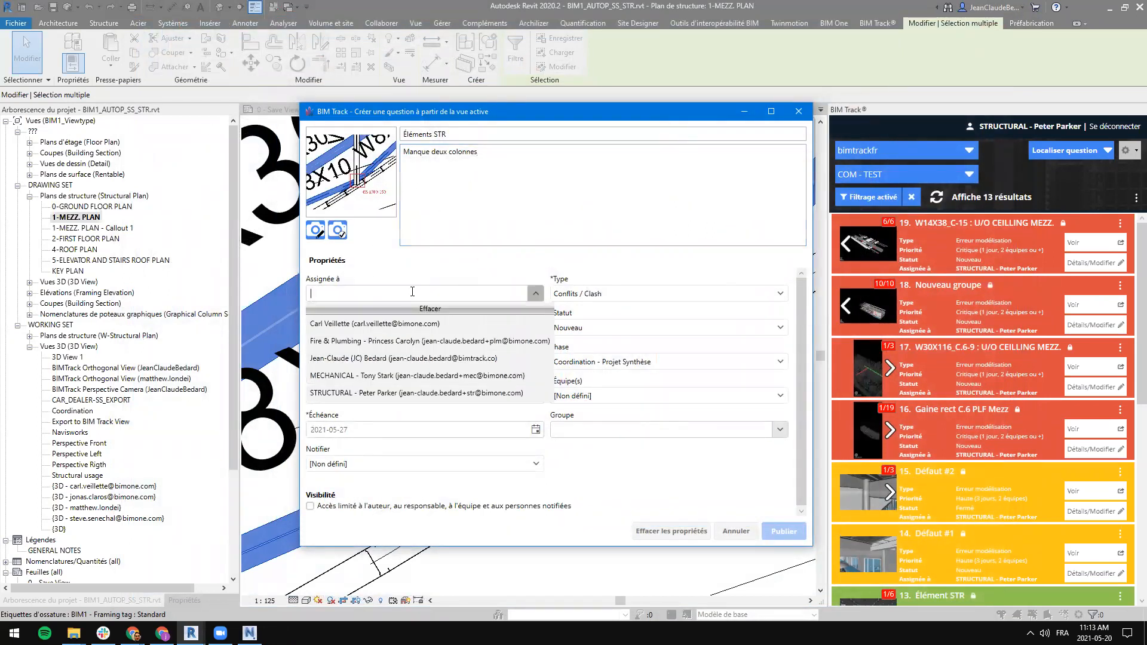
pyautogui.click(346, 393)
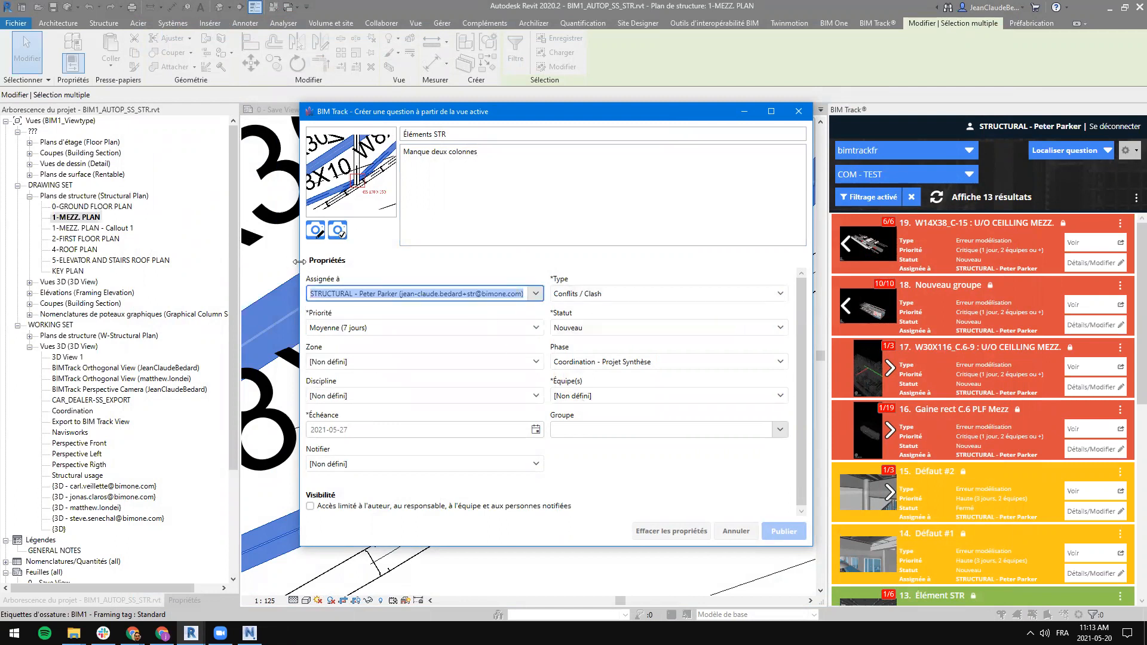
pyautogui.moveTo(299, 262); pyautogui.dragTo(241, 261)
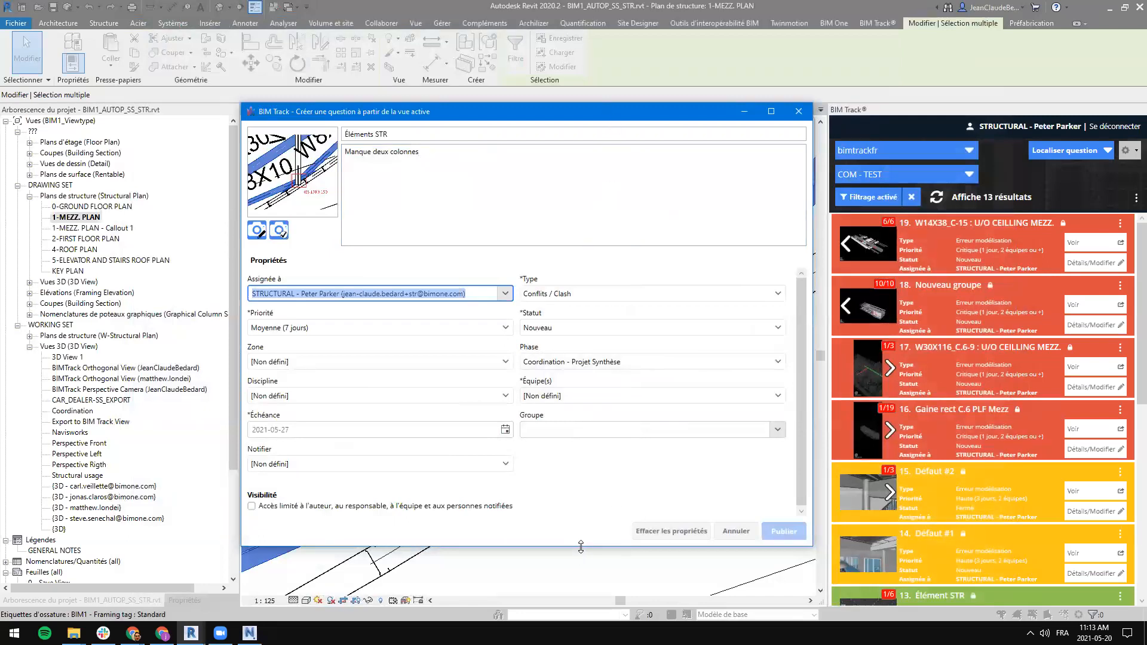
pyautogui.moveTo(580, 546); pyautogui.dragTo(580, 570)
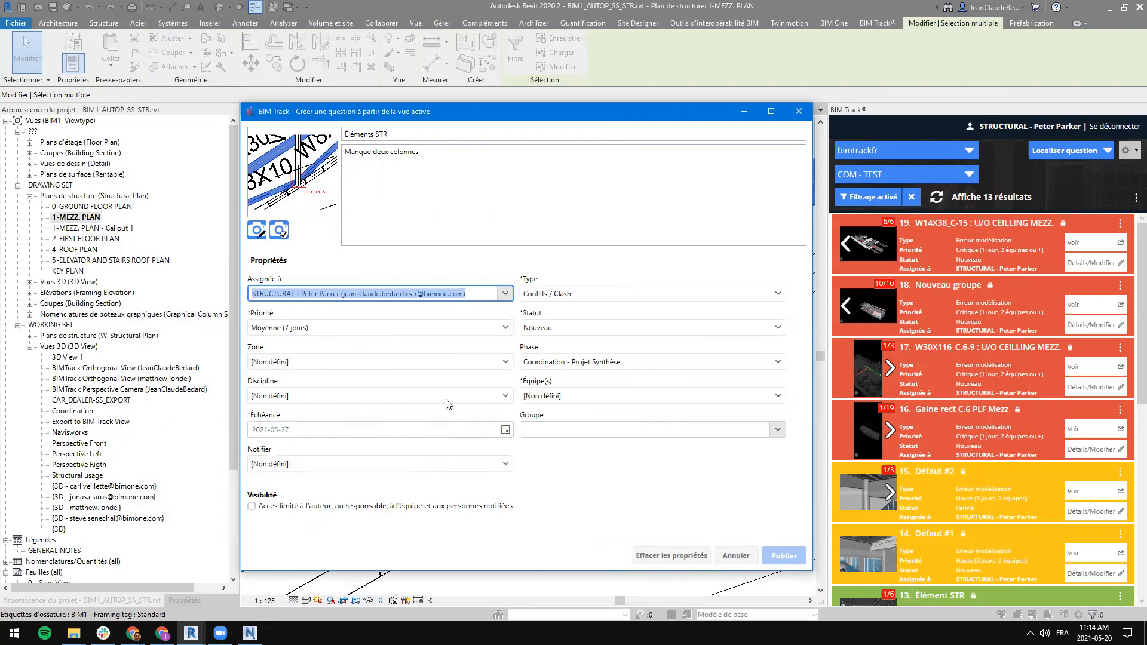
# Step: Set the issue's zone to Bureau and its discipline to Structure
pyautogui.click(306, 361)
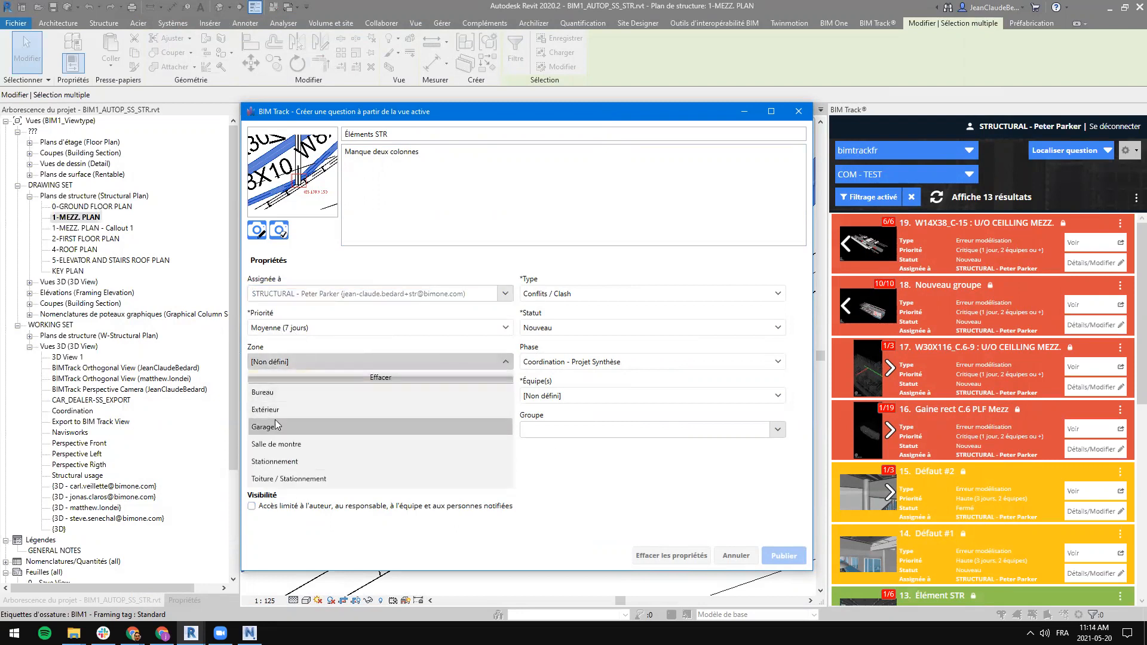
pyautogui.click(265, 393)
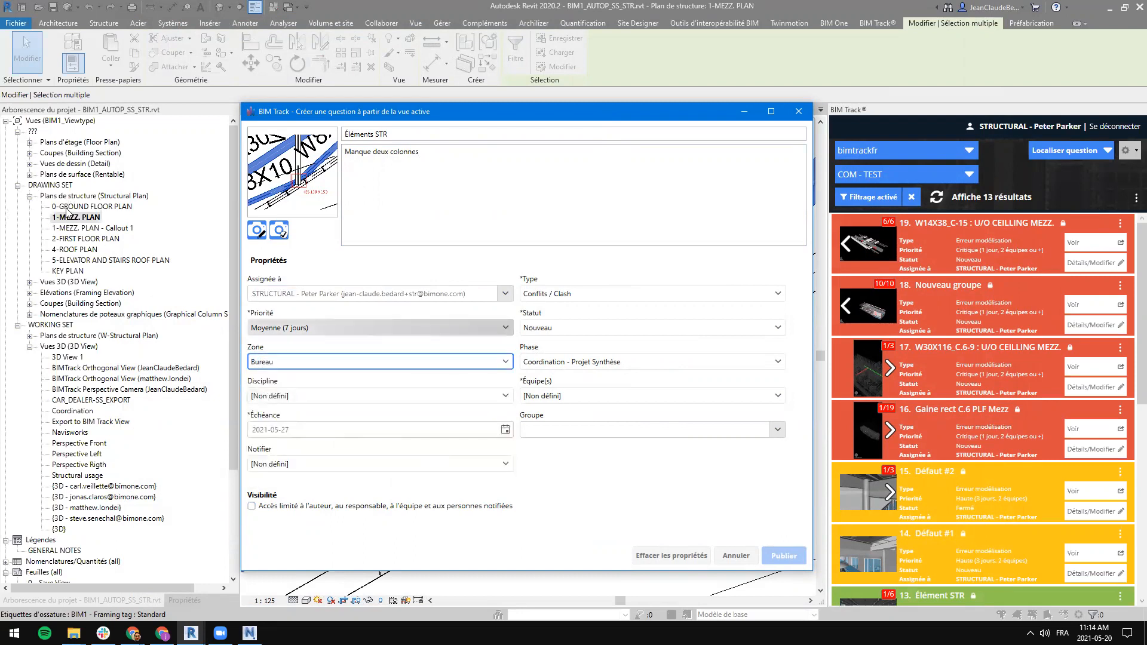
pyautogui.click(334, 396)
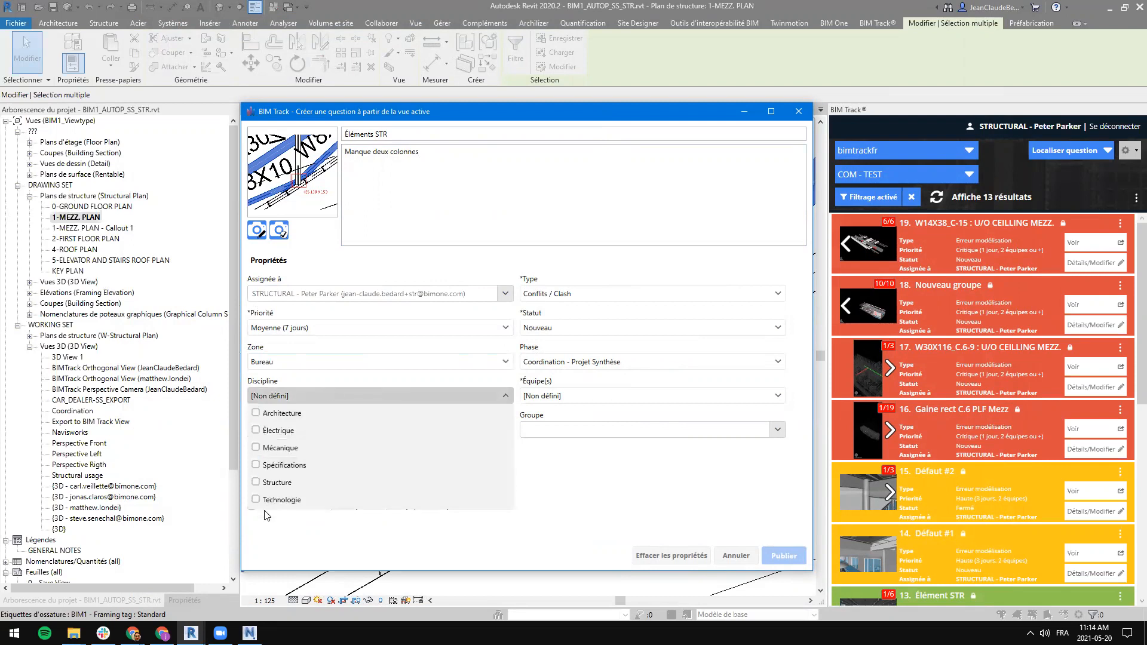
pyautogui.click(311, 482)
pyautogui.click(310, 398)
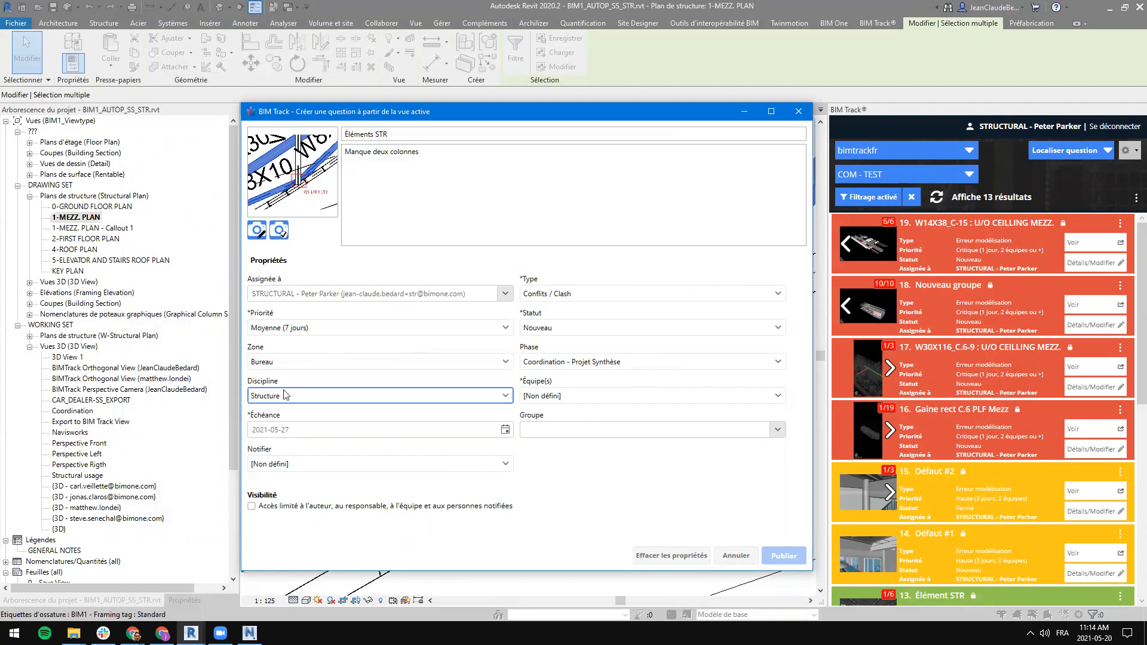
# Step: Choose STR (Nom de firme) as the recipient of the issue's notifications
pyautogui.click(461, 470)
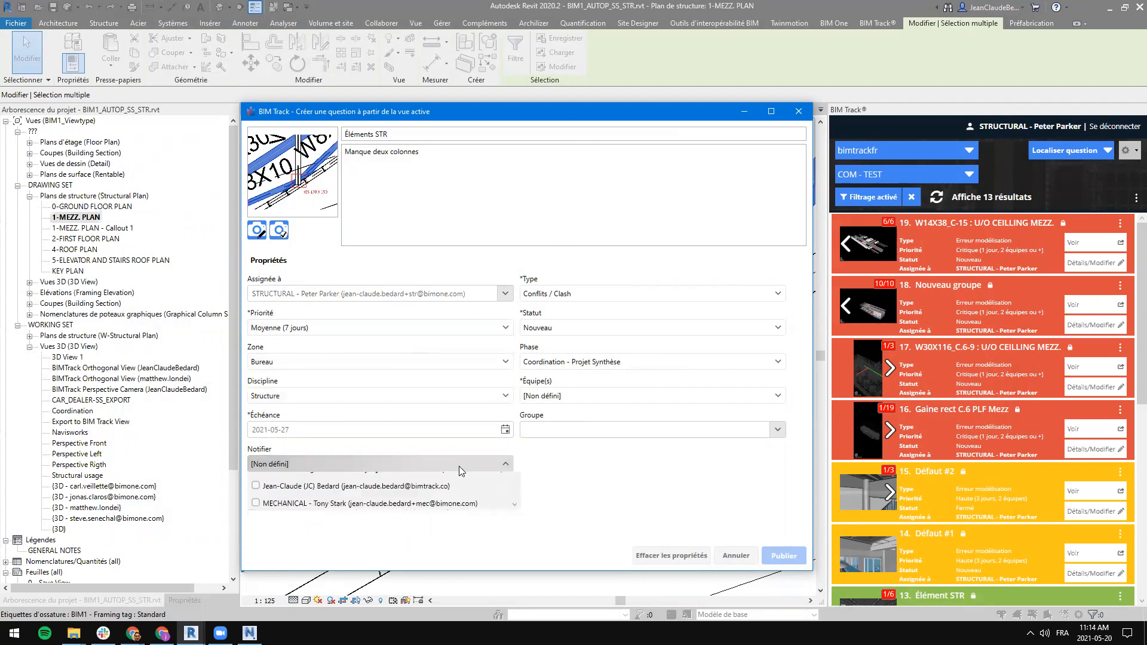
pyautogui.scroll(-2, 268, 562)
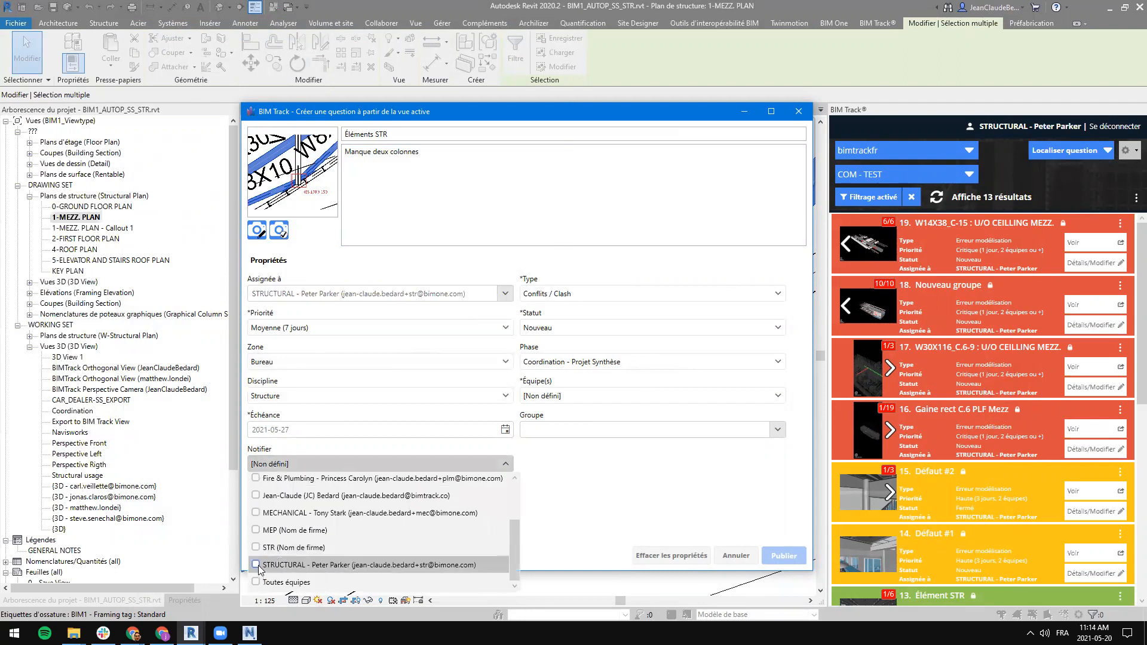
pyautogui.click(256, 547)
pyautogui.click(601, 517)
# Step: Set the issue's team to STR (Nom de firme) and have only STR (Nom de firme) notified
pyautogui.click(591, 395)
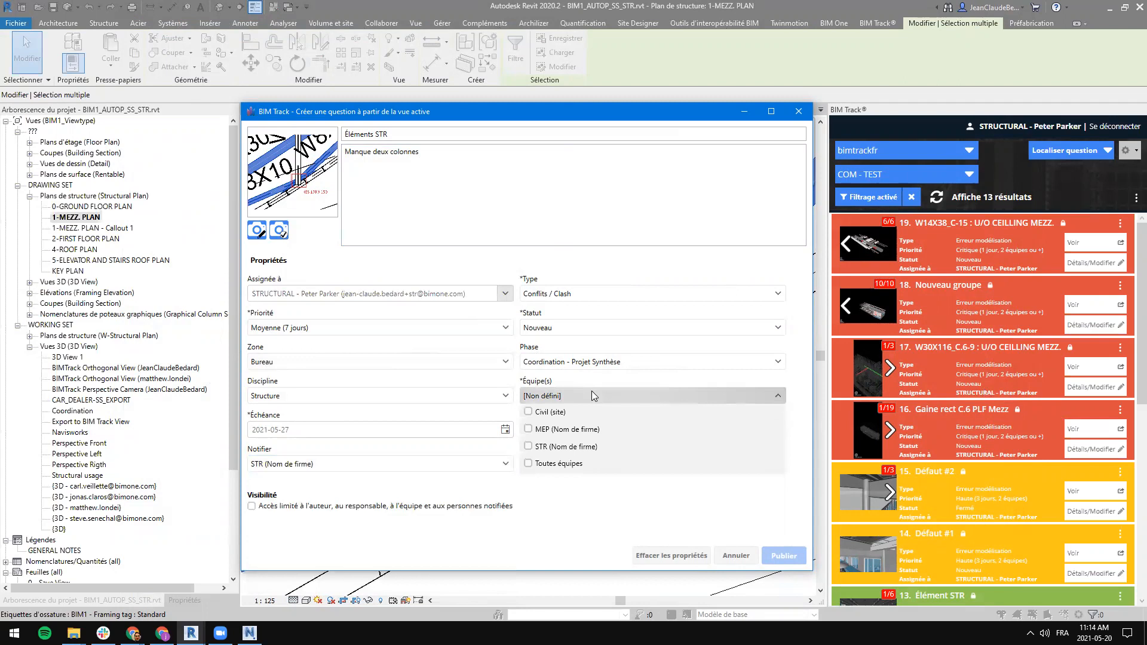
pyautogui.click(528, 483)
pyautogui.click(627, 526)
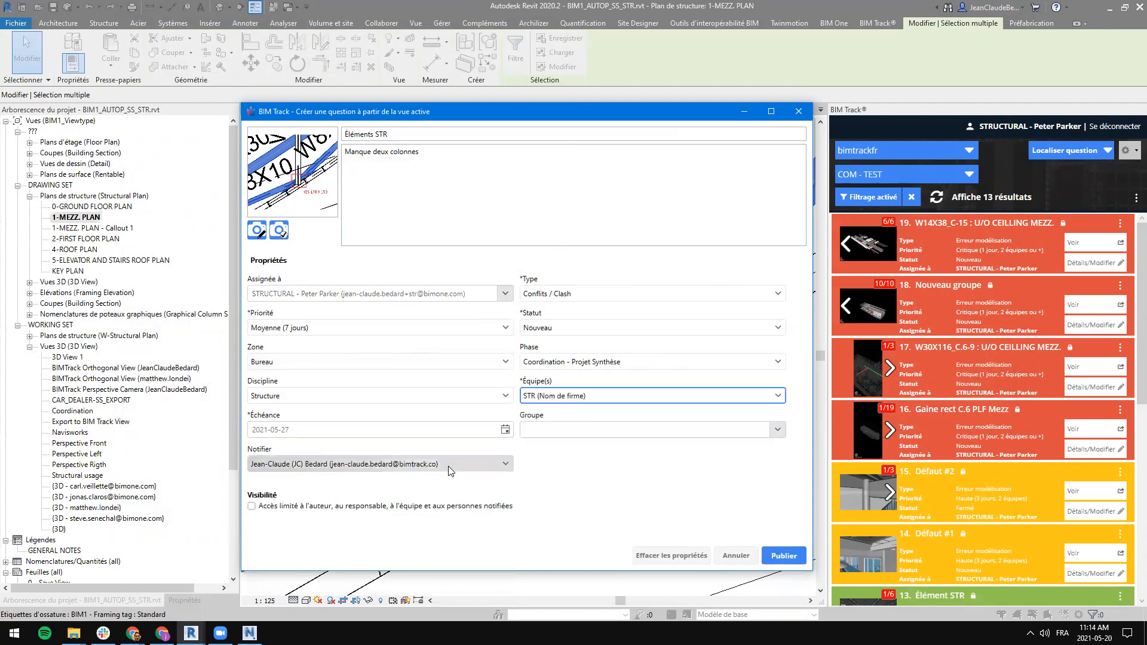
pyautogui.click(448, 467)
pyautogui.click(256, 481)
pyautogui.click(255, 498)
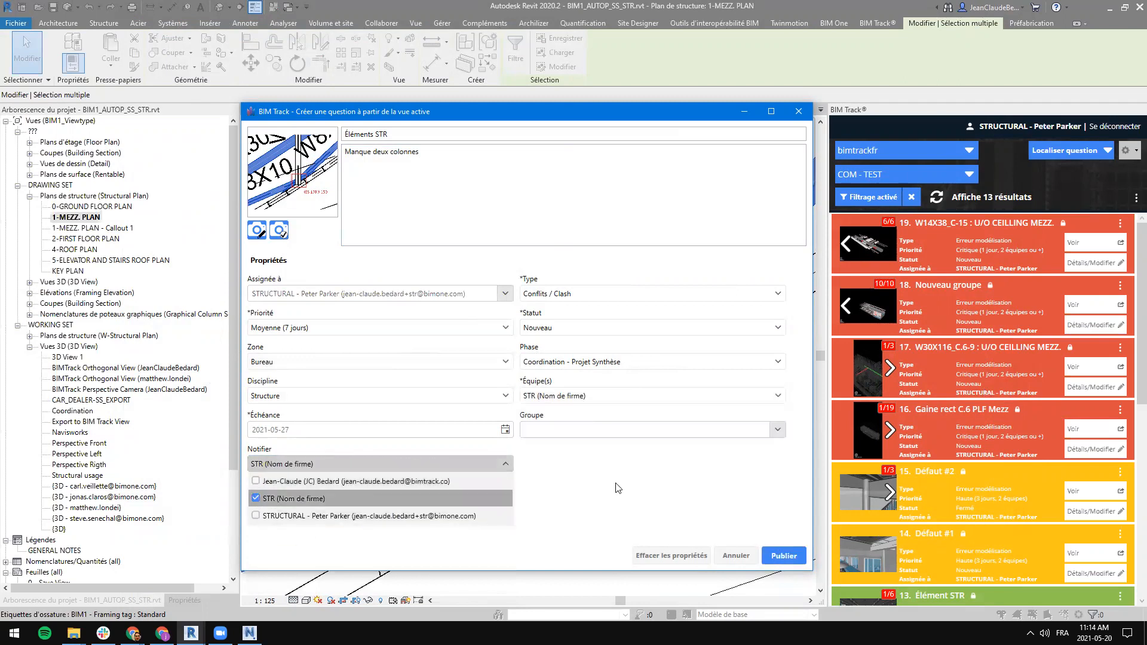
pyautogui.click(624, 488)
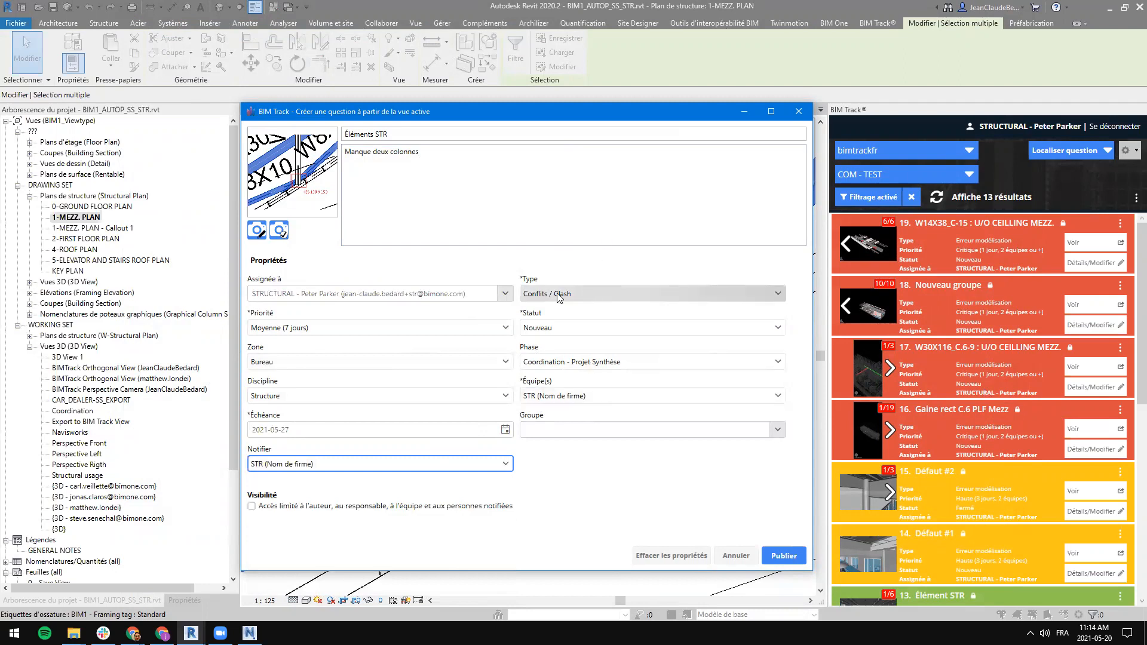
# Step: Set the issue type to Erreur modélisation and enter RC - 20210520 as its group
pyautogui.click(639, 296)
pyautogui.click(554, 363)
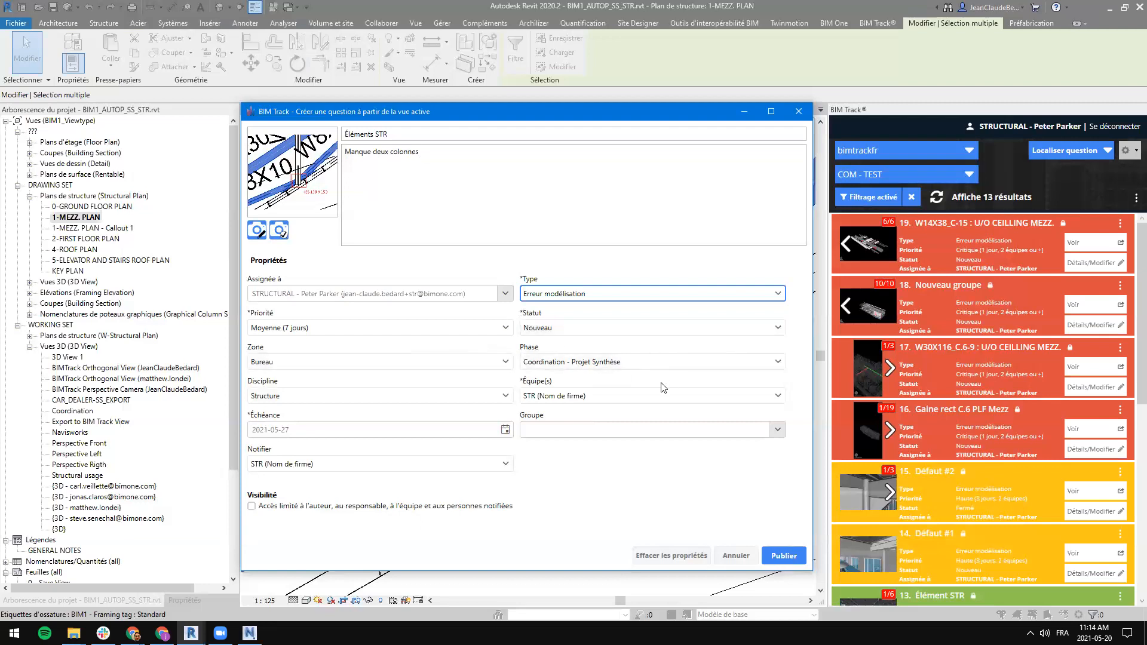
pyautogui.click(778, 429)
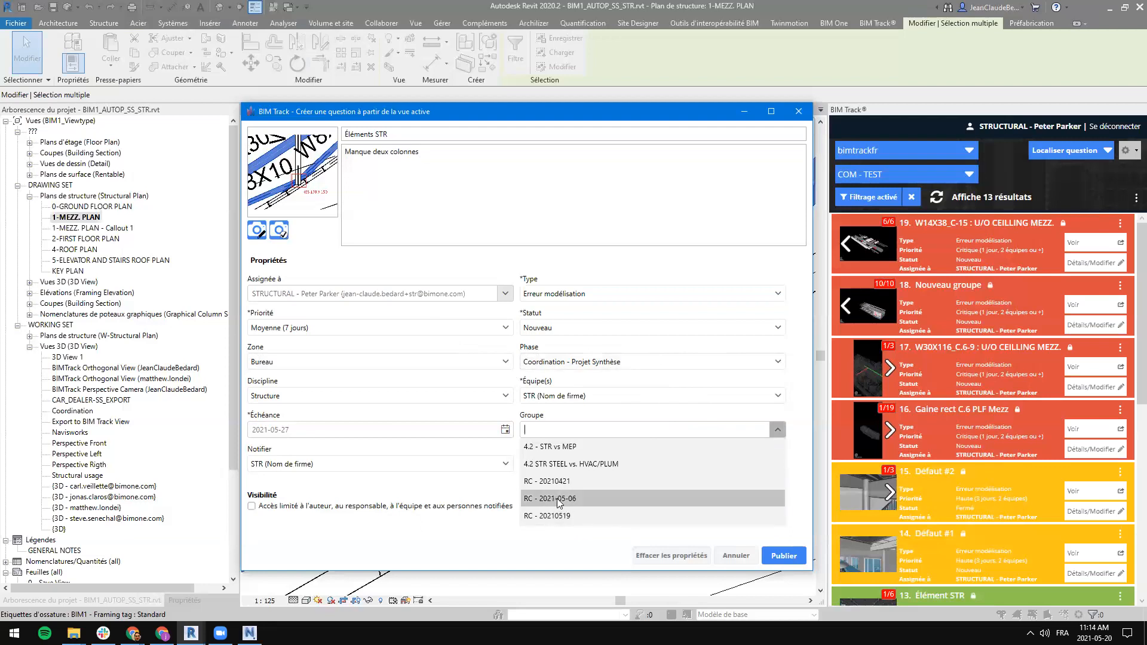
pyautogui.click(560, 516)
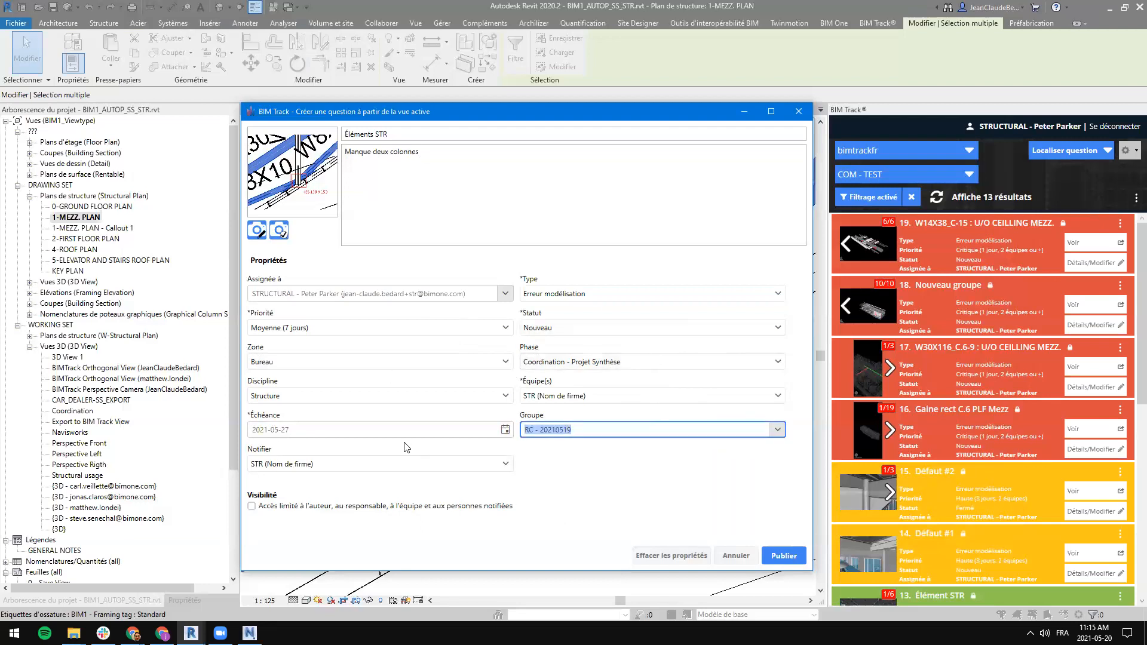
pyautogui.click(561, 430)
pyautogui.moveTo(603, 429); pyautogui.dragTo(499, 427)
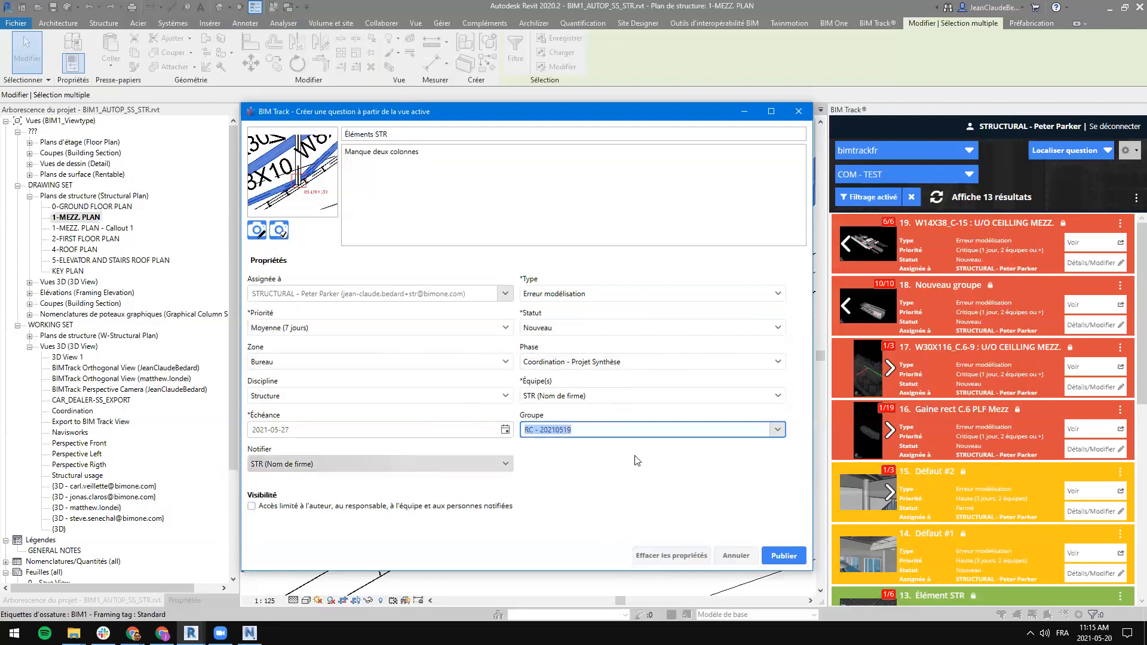
pyautogui.click(598, 428)
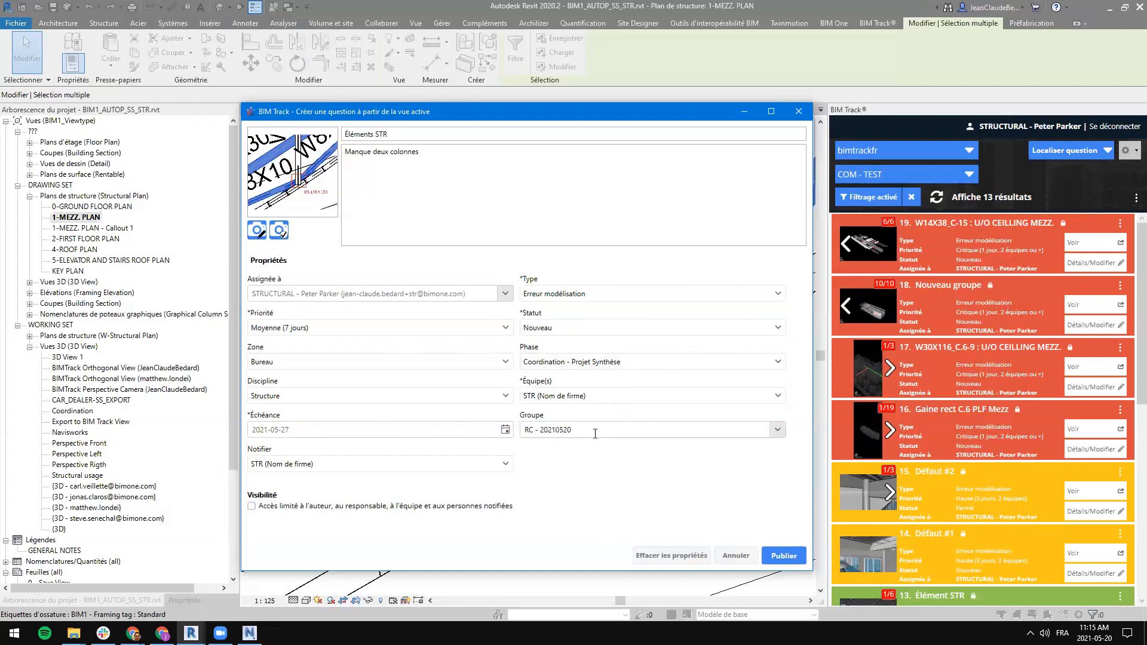
# Step: Limit the issue's access to the author, assignee, team and notified people, and publish it
pyautogui.click(251, 507)
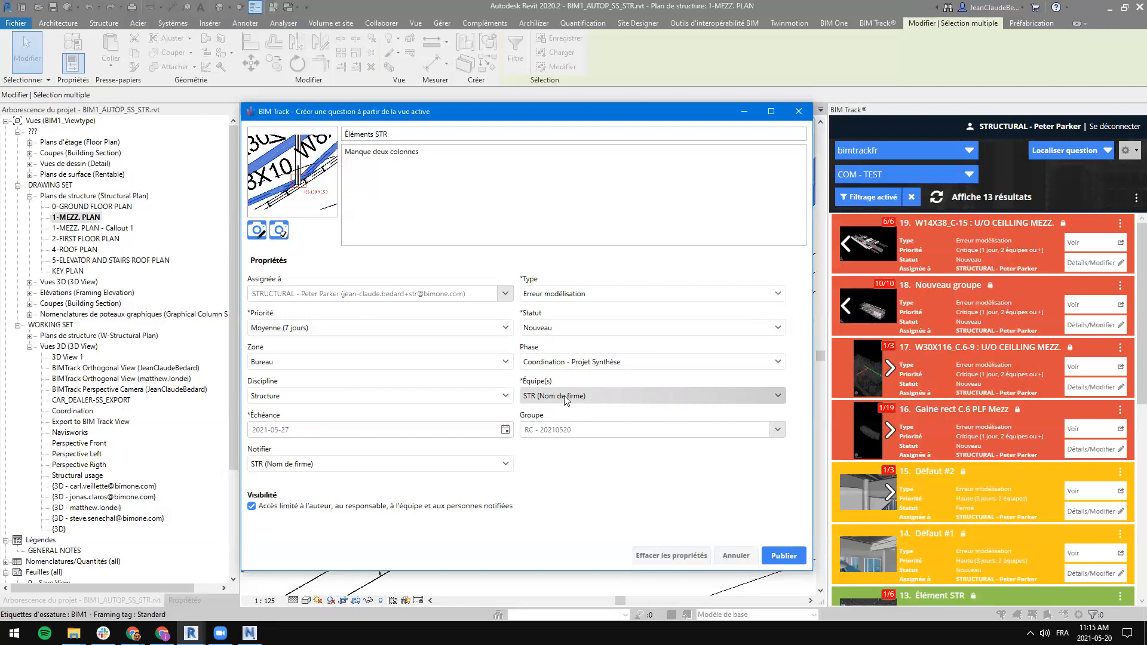
pyautogui.click(791, 556)
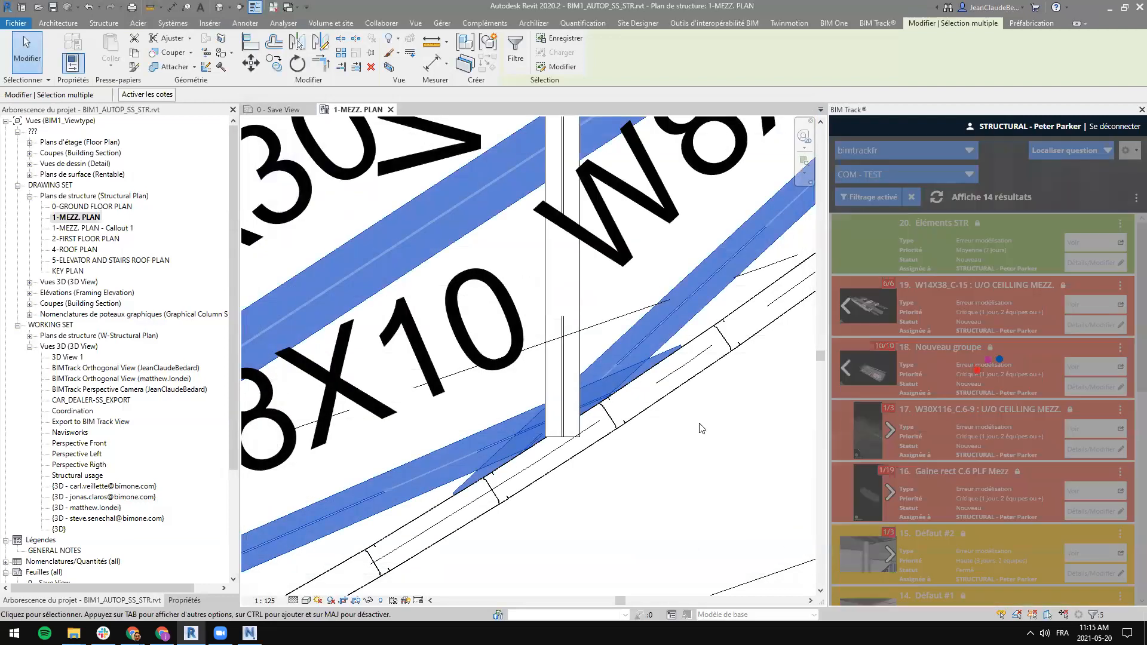
# Step: Select the red BIM Track clash sphere on the mezzanine plan, examine its position at the beam joint, and deselect it
pyautogui.scroll(-5, 622, 367)
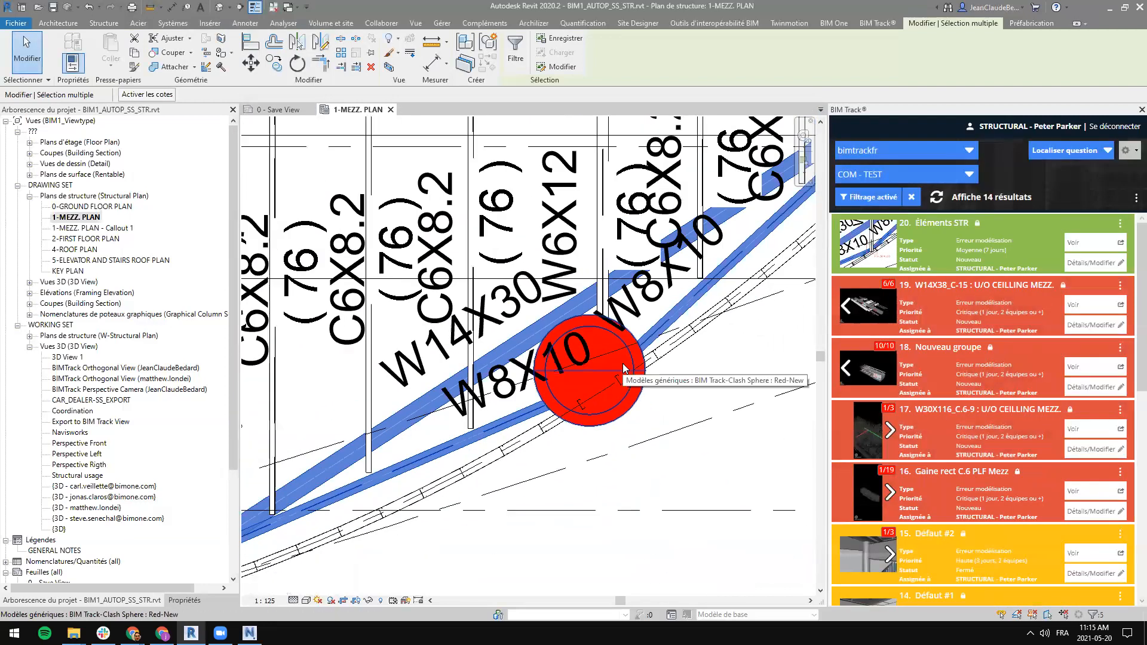
pyautogui.scroll(-3, 623, 368)
pyautogui.click(624, 373)
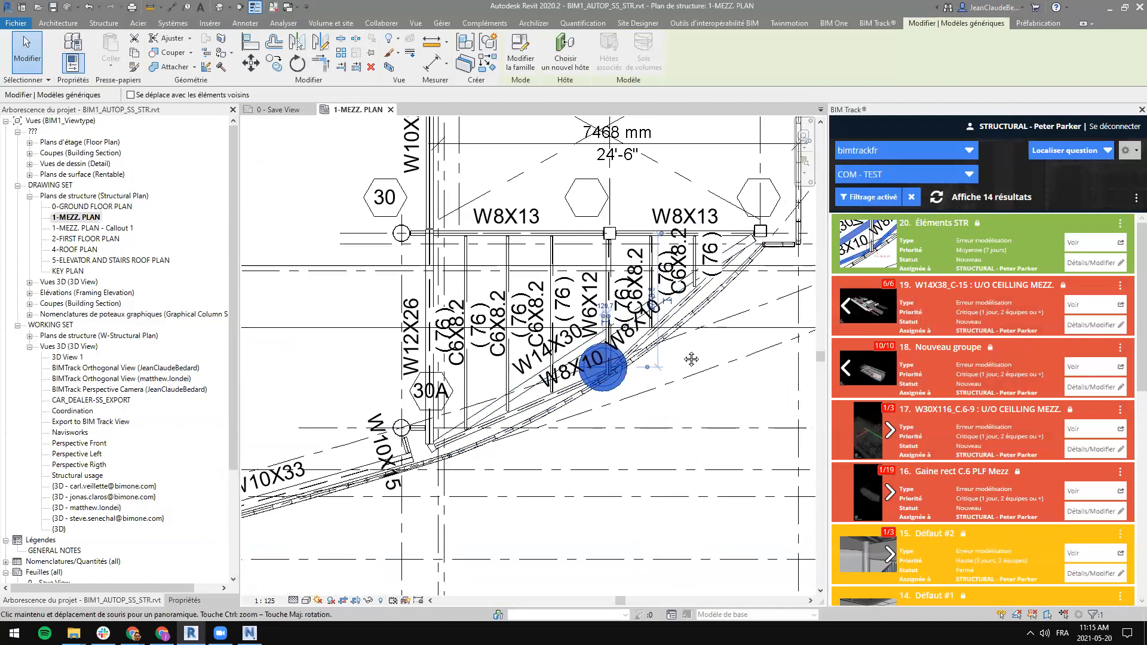
pyautogui.moveTo(691, 359); pyautogui.dragTo(664, 375, button='middle')
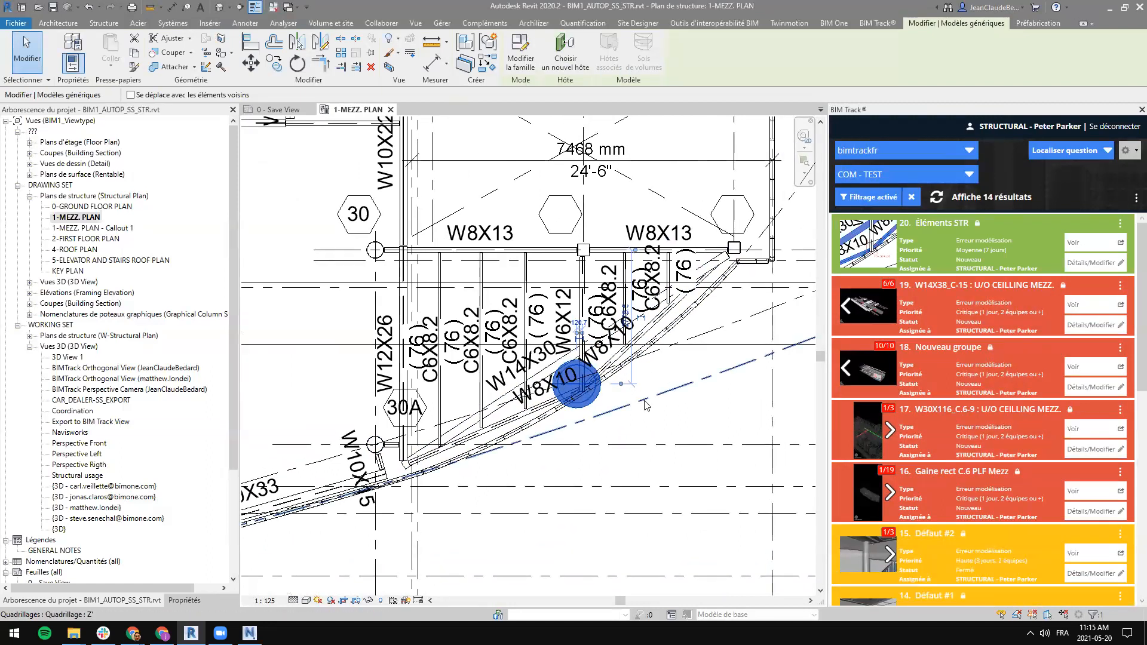
pyautogui.click(658, 427)
pyautogui.click(590, 396)
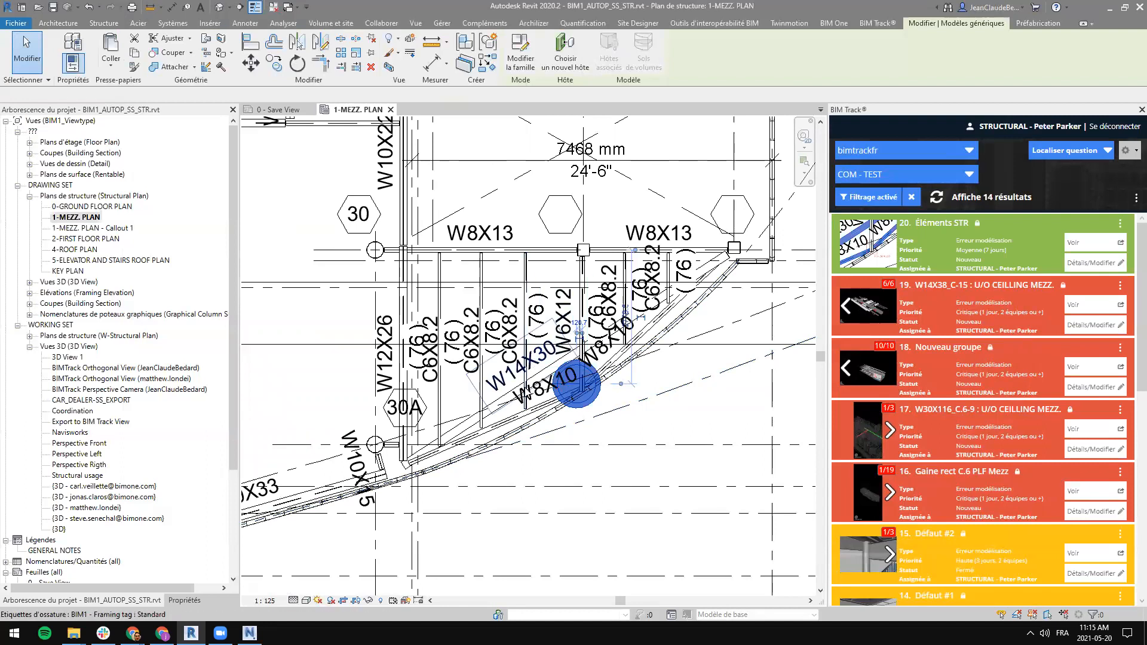
pyautogui.scroll(3, 577, 382)
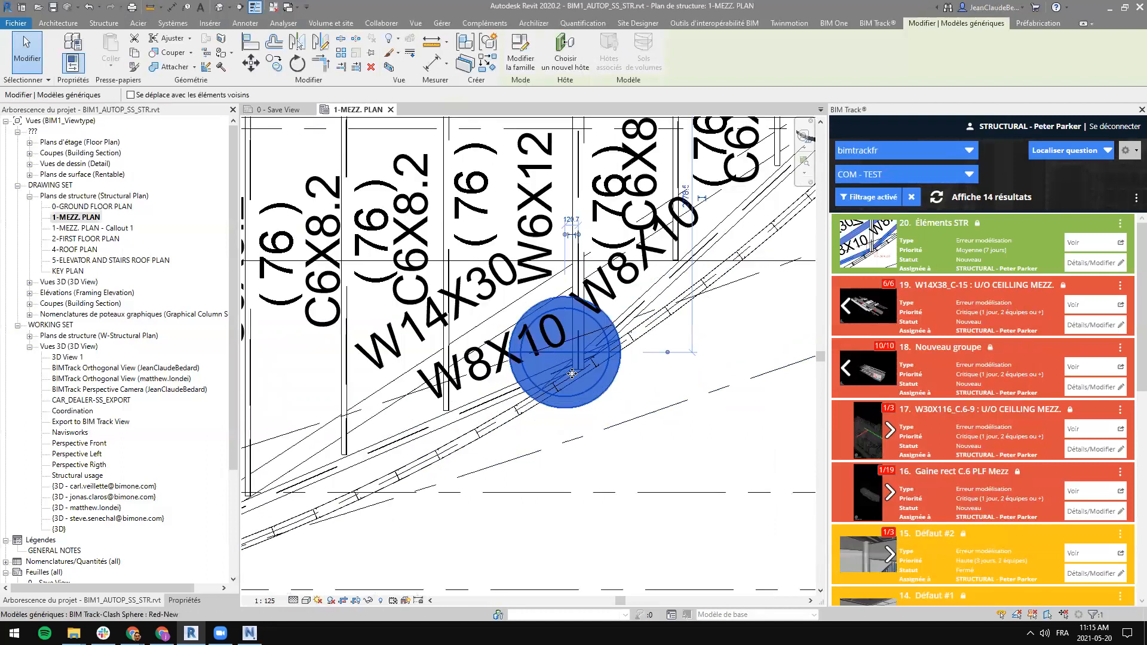
pyautogui.scroll(4, 572, 374)
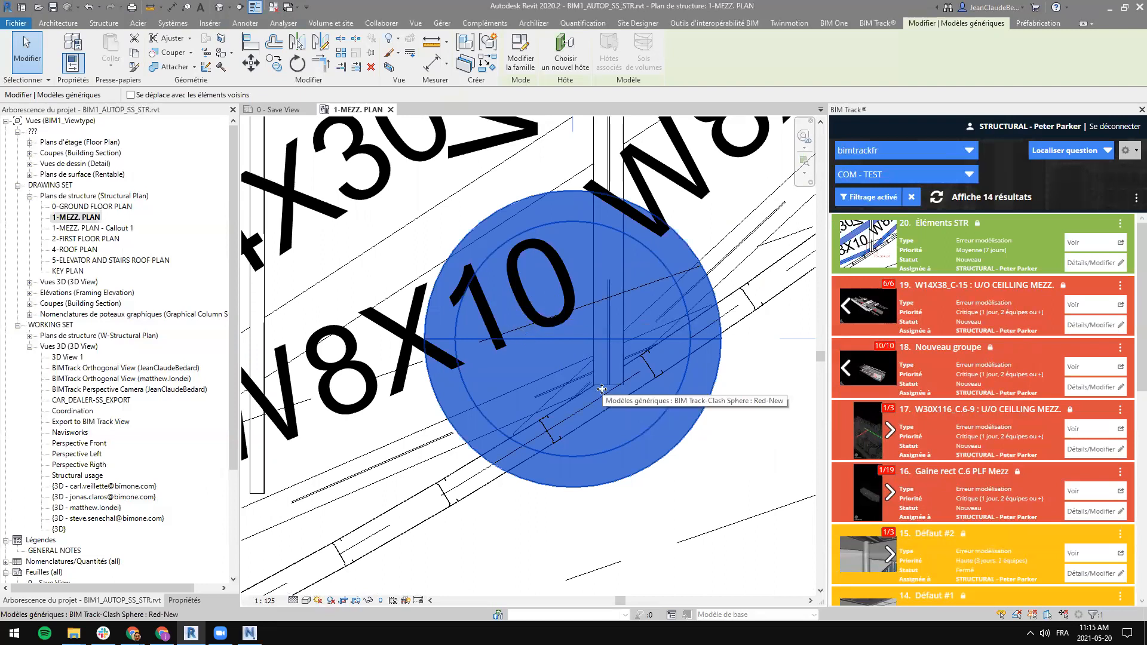
pyautogui.press('Escape')
# Step: Show the plan view's properties and examine where the clash sphere sits relative to the grids and surrounding framing
pyautogui.scroll(-2, 602, 392)
pyautogui.scroll(-2, 602, 390)
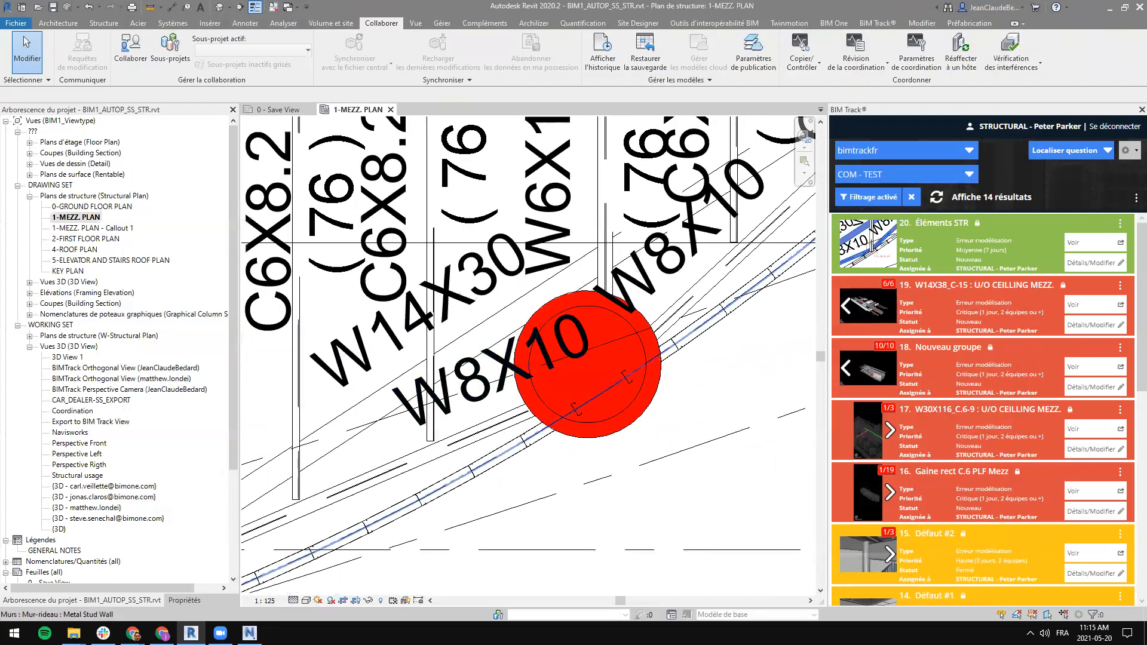
pyautogui.click(184, 600)
pyautogui.scroll(-10, 501, 468)
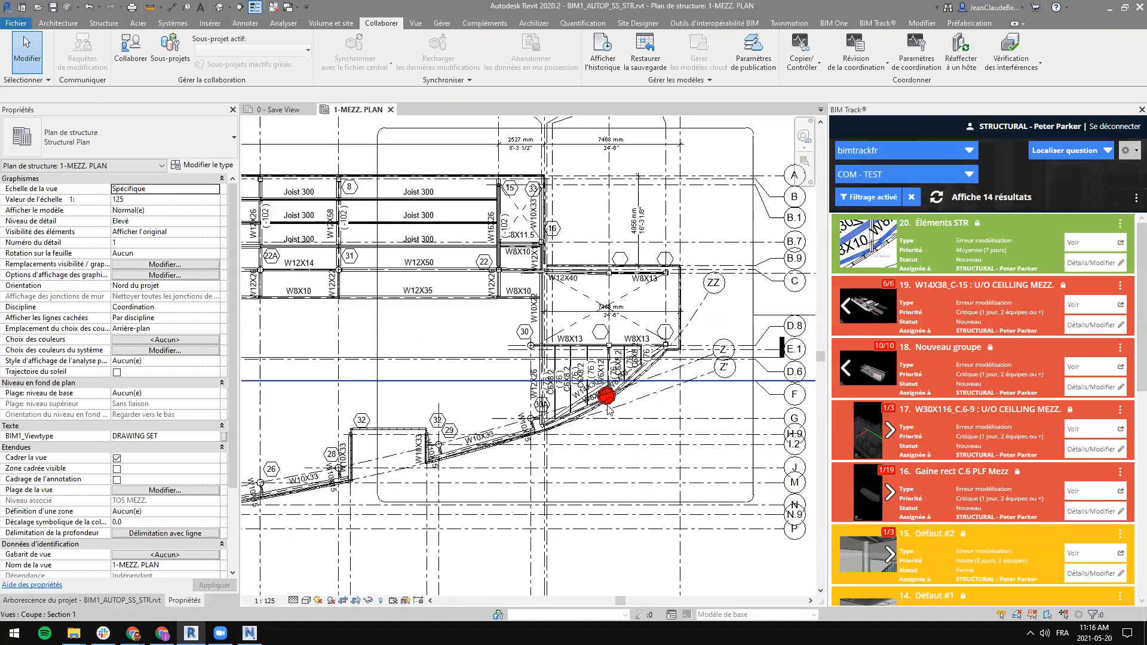
pyautogui.scroll(3, 583, 381)
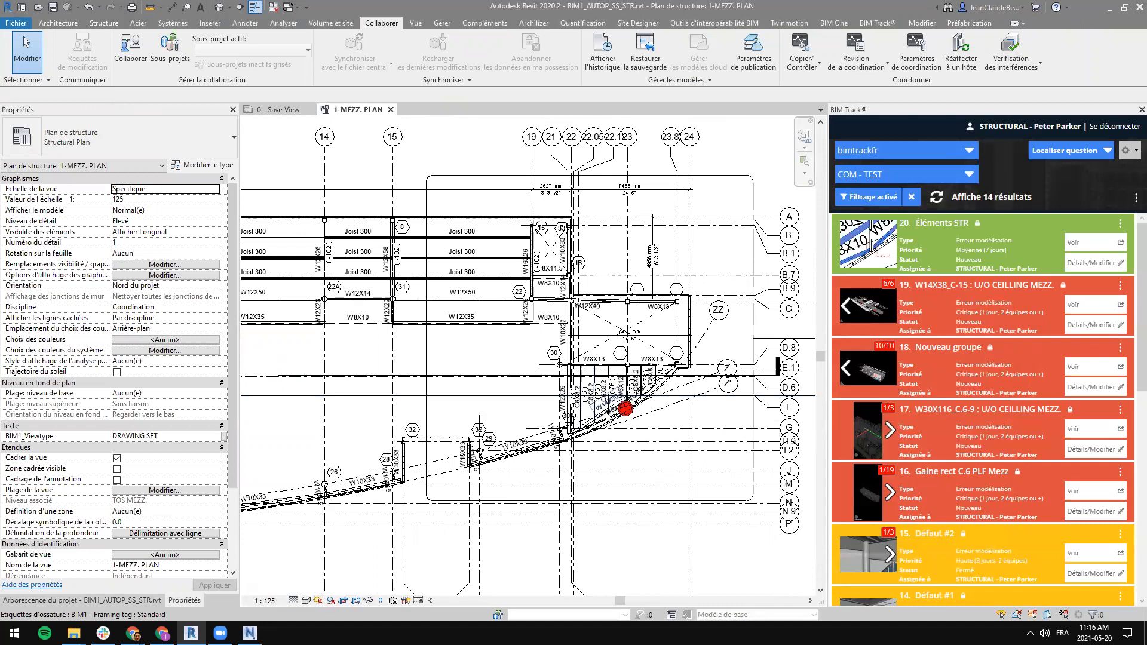
pyautogui.scroll(7, 633, 409)
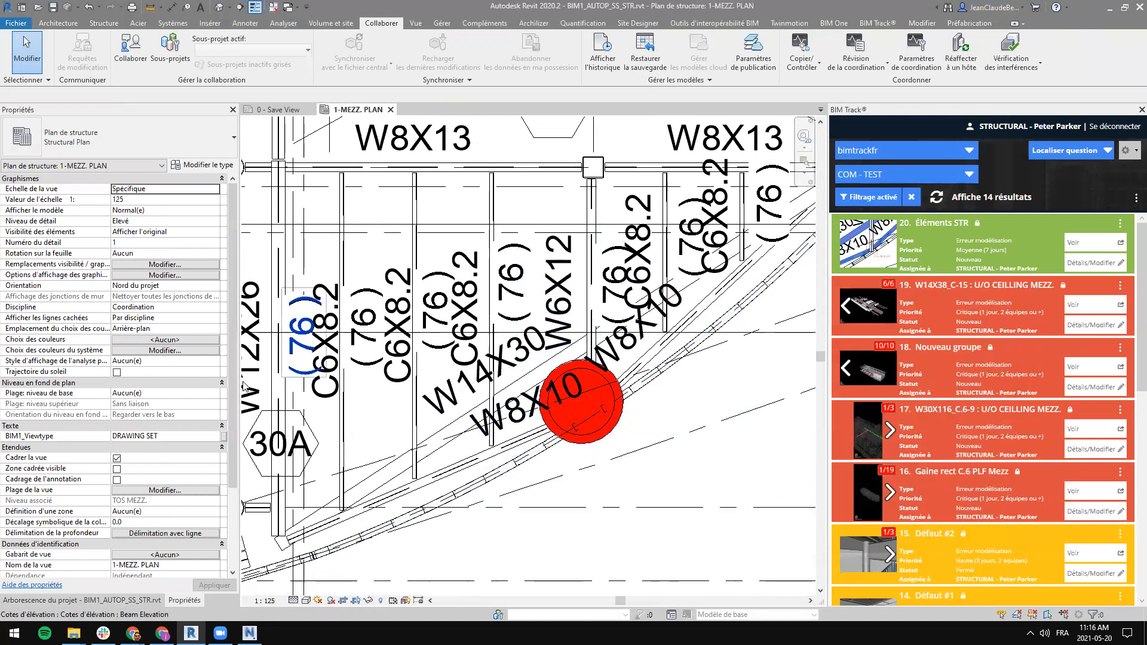
# Step: Examine the mezzanine plan's view range offsets without changing them, and check the properties of the HSS10X10X3/8 column above the clash sphere
pyautogui.click(156, 490)
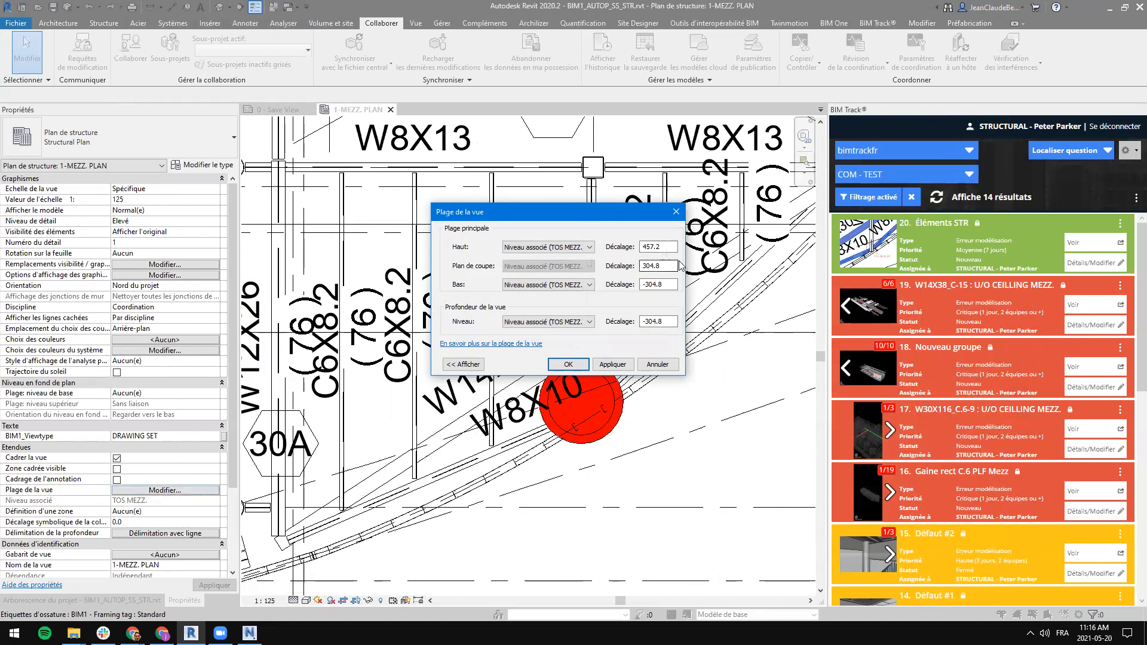
pyautogui.moveTo(671, 266); pyautogui.dragTo(649, 263)
pyautogui.click(667, 265)
pyautogui.click(675, 212)
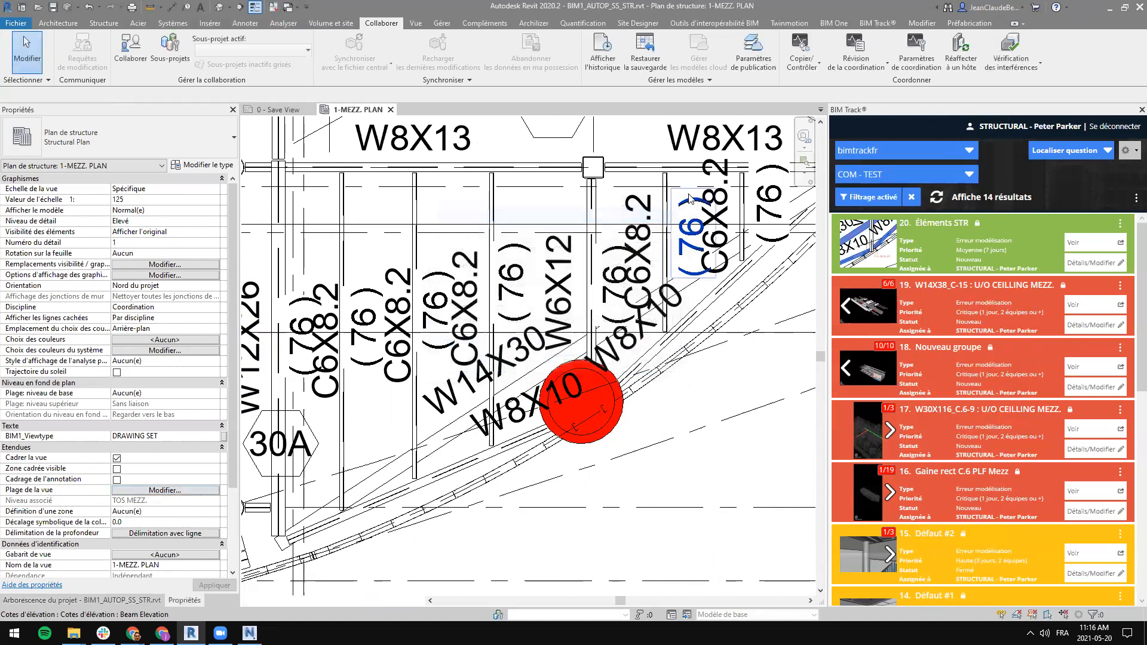
pyautogui.click(595, 152)
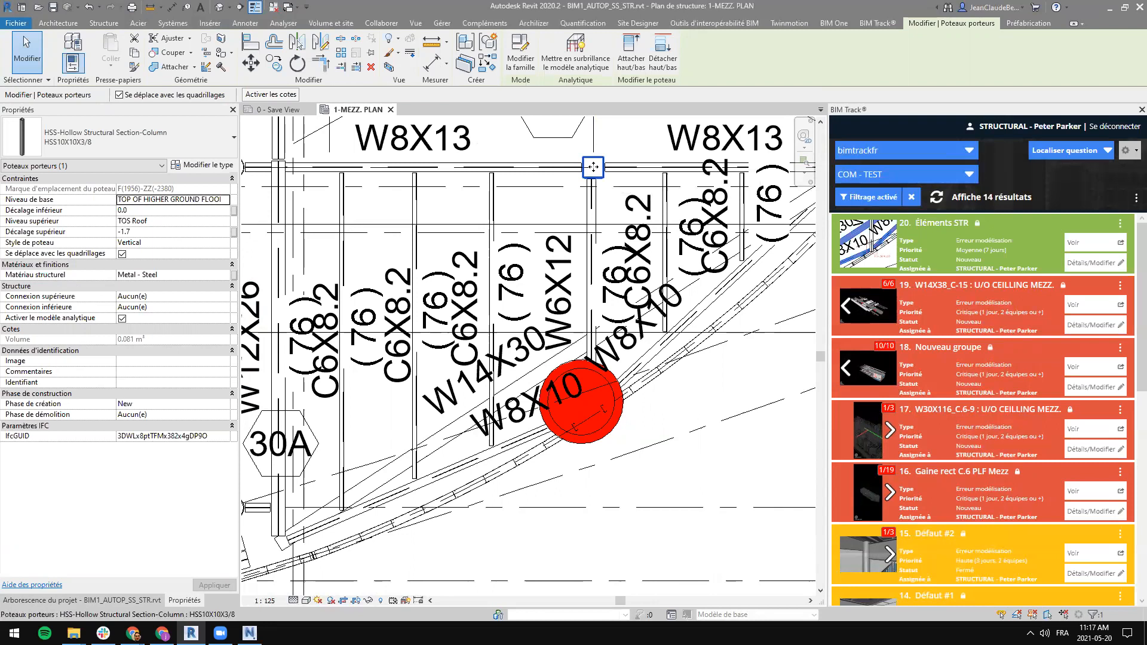
pyautogui.press('Escape')
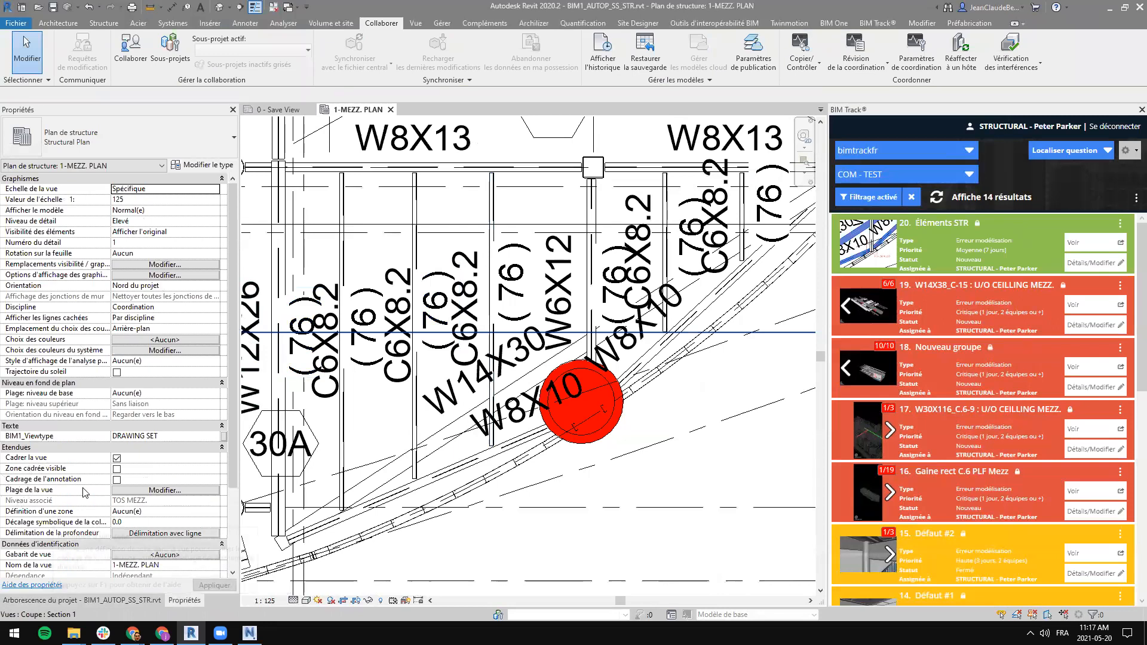
# Step: Add a second location to the Éléments STR issue at the W12X26 beam end just below tag 30A
pyautogui.scroll(-1, 517, 361)
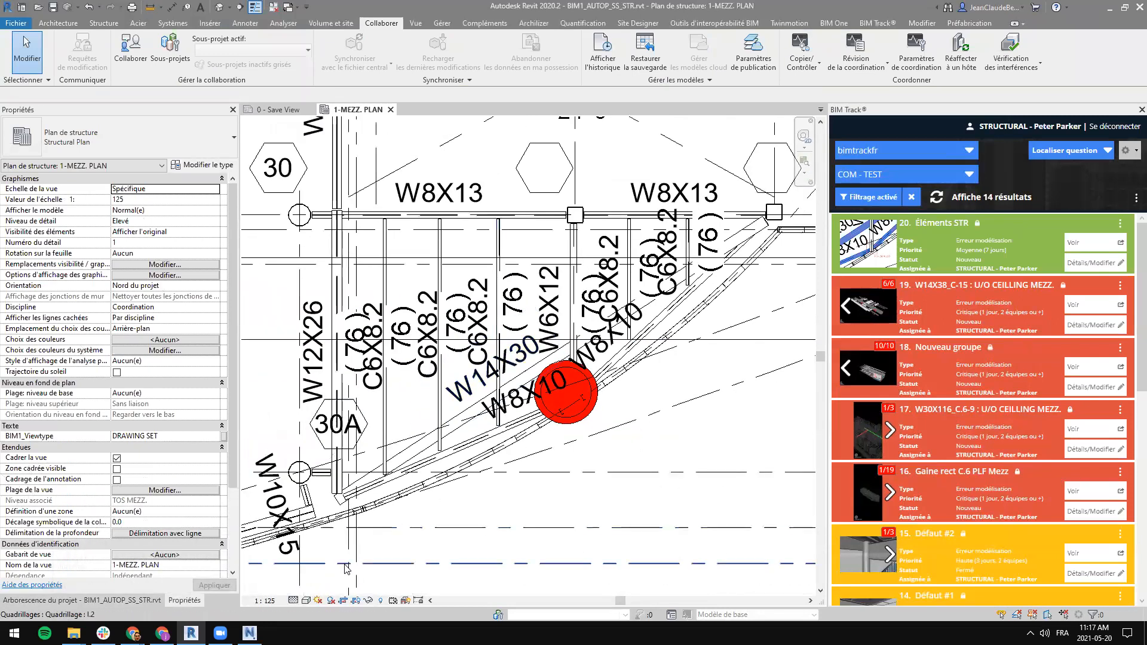
pyautogui.moveTo(333, 481); pyautogui.dragTo(460, 403, button='middle')
pyautogui.scroll(-2, 632, 197)
pyautogui.moveTo(631, 197); pyautogui.dragTo(580, 271, button='middle')
pyautogui.rightClick(951, 247)
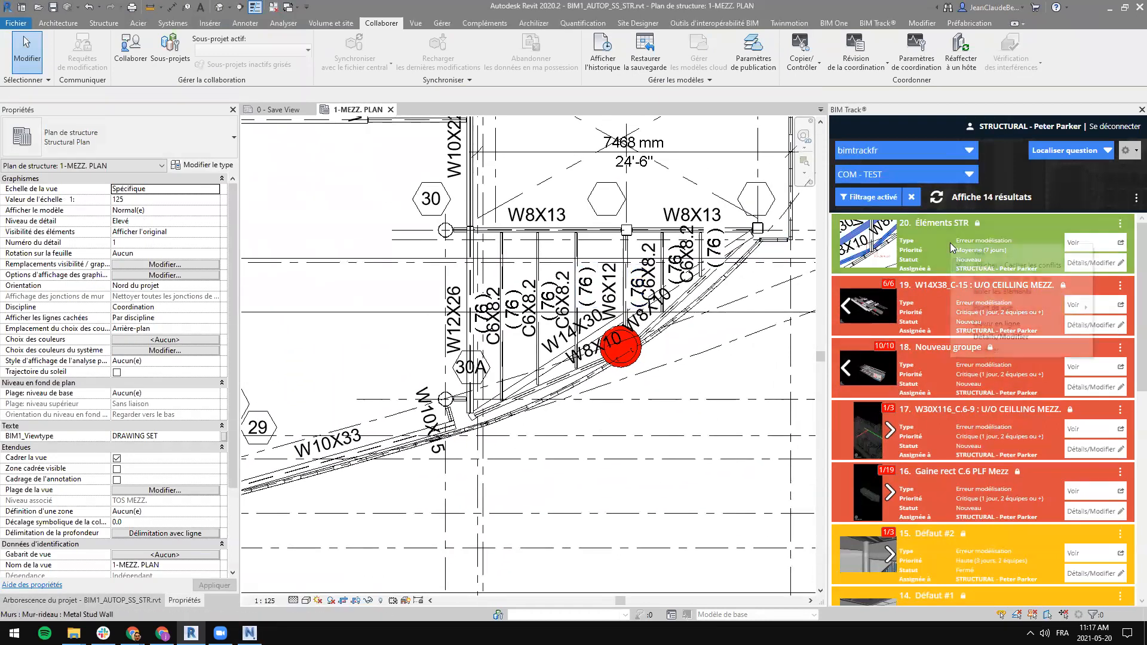
pyautogui.moveTo(1004, 307)
pyautogui.click(902, 320)
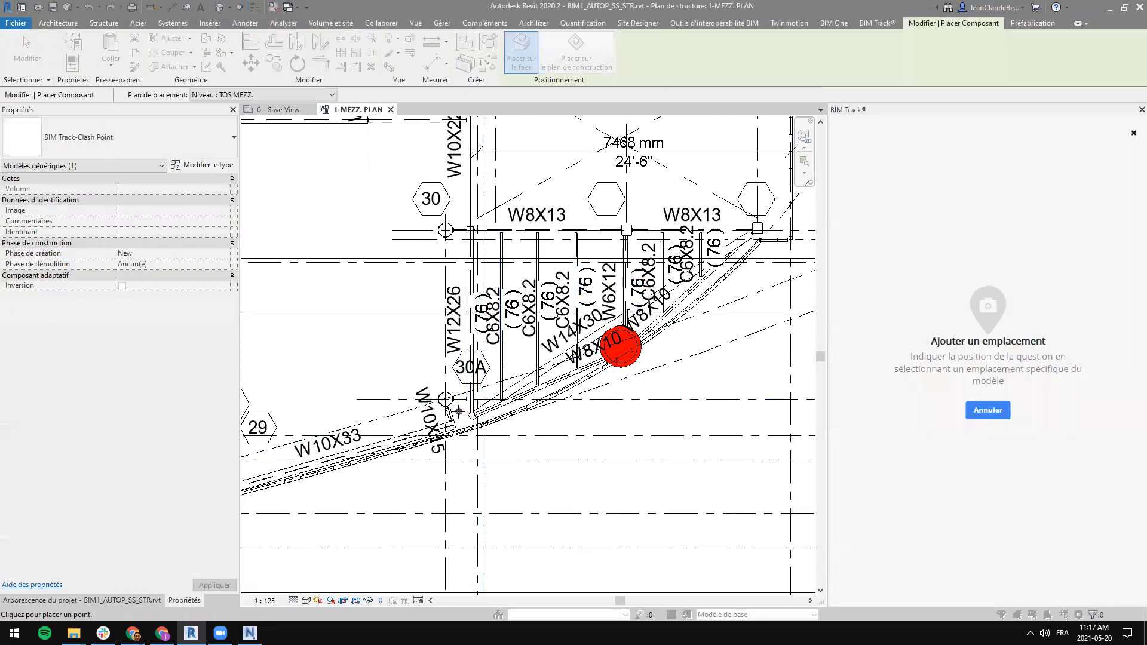
pyautogui.scroll(3, 459, 410)
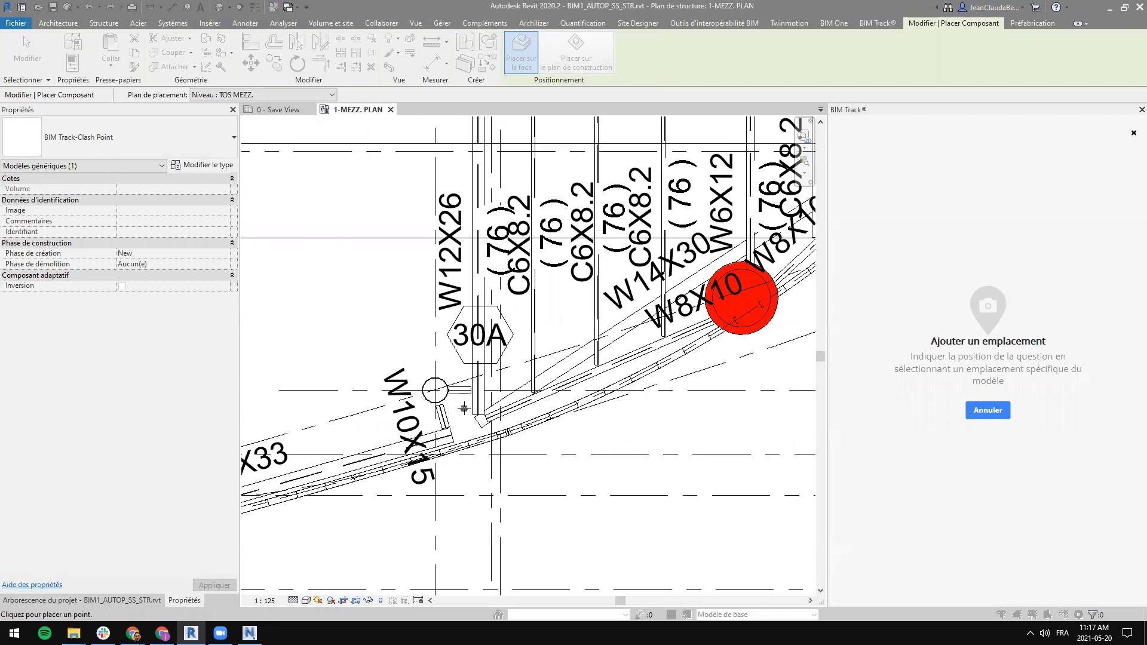
pyautogui.click(491, 395)
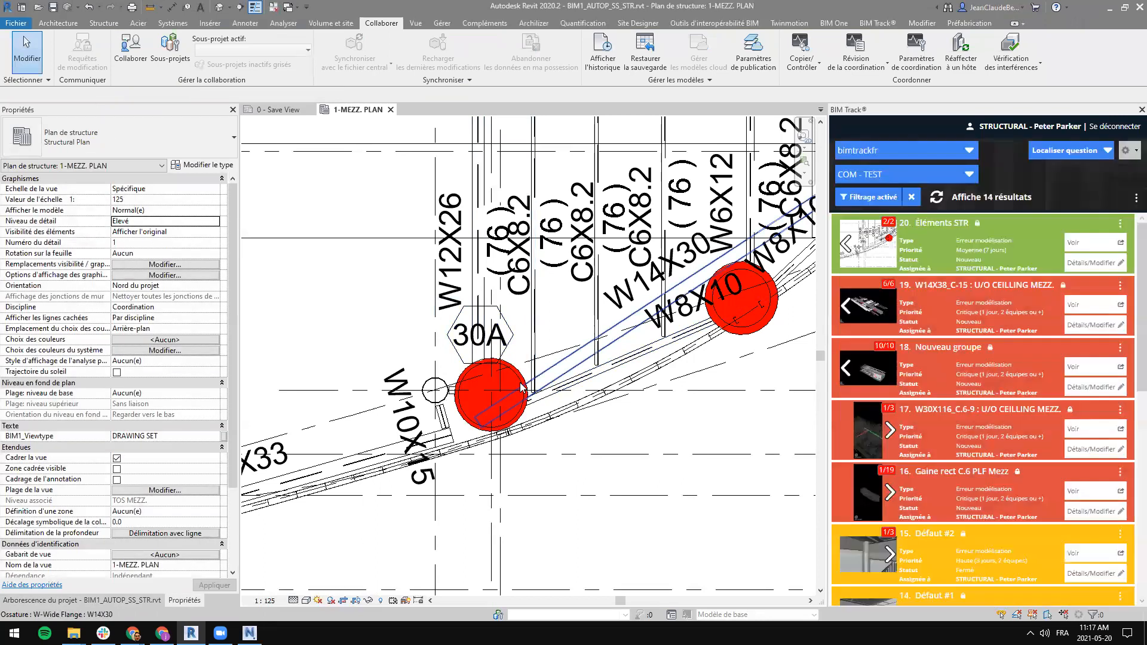
# Step: Open the details of the Éléments STR issue and open its second image for annotation in Paint
pyautogui.scroll(3, 458, 425)
pyautogui.scroll(3, 501, 334)
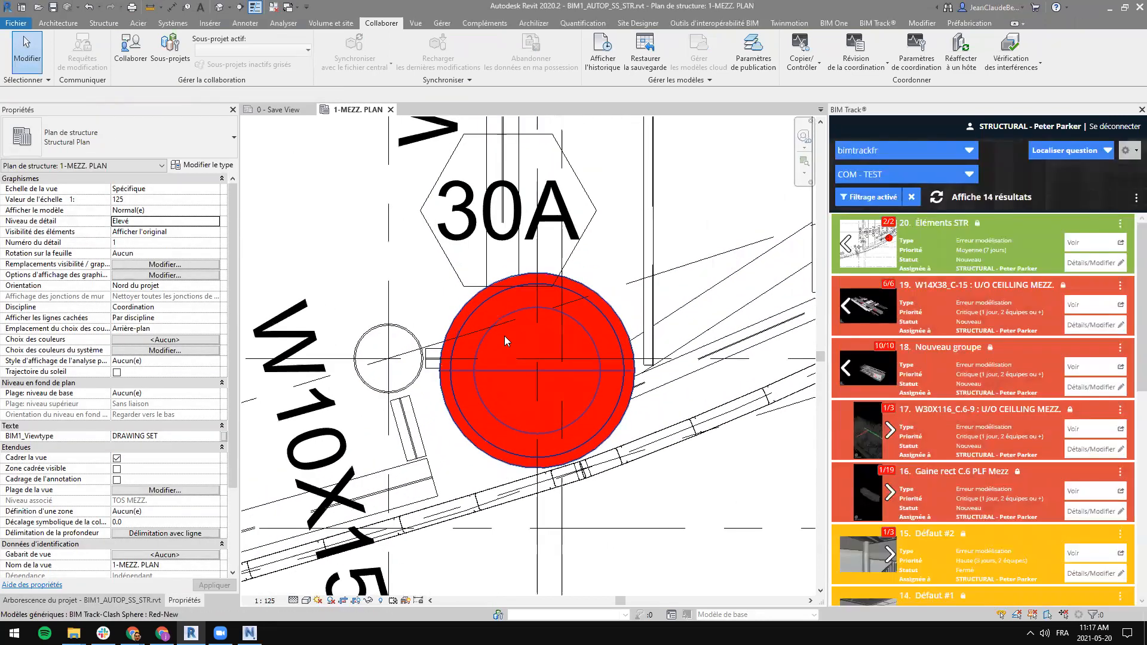
pyautogui.click(1069, 261)
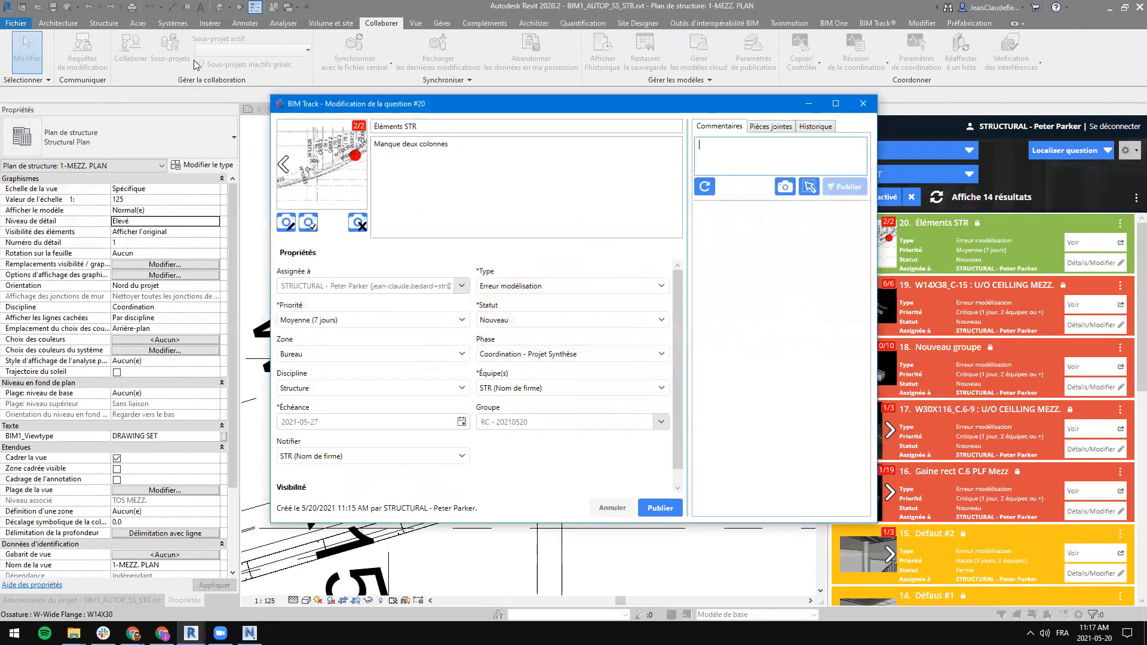
pyautogui.click(285, 223)
pyautogui.scroll(-3, 557, 287)
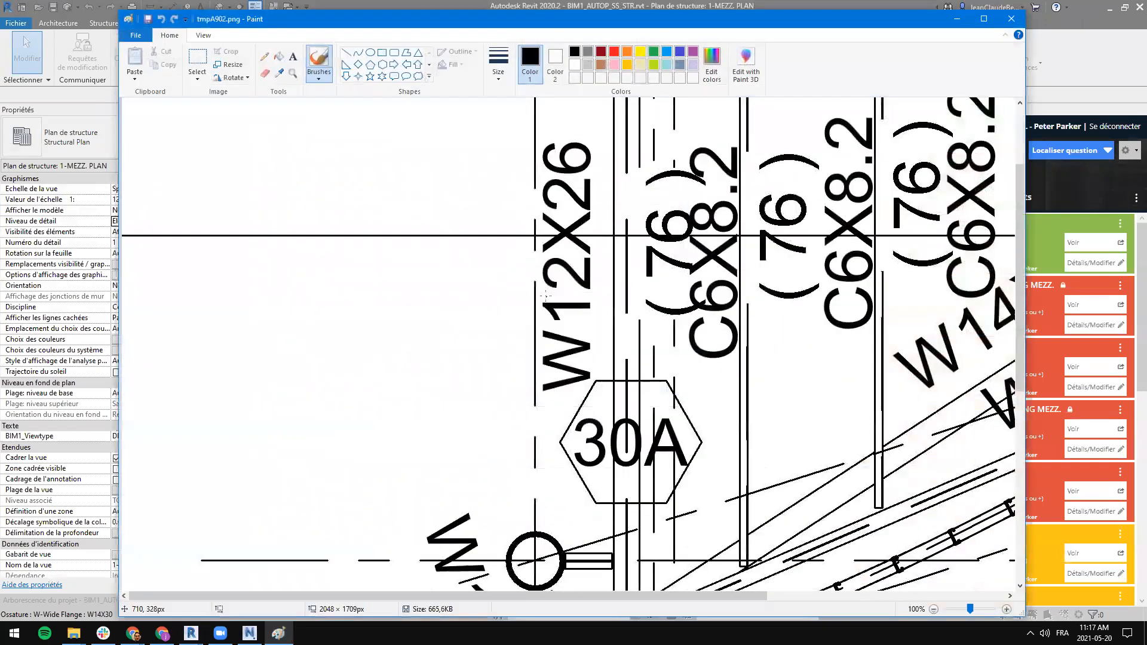
pyautogui.keyDown('ctrl'); pyautogui.scroll(-2, 488, 360); pyautogui.keyUp('ctrl')
pyautogui.keyDown('ctrl'); pyautogui.scroll(1, 489, 364); pyautogui.keyUp('ctrl')
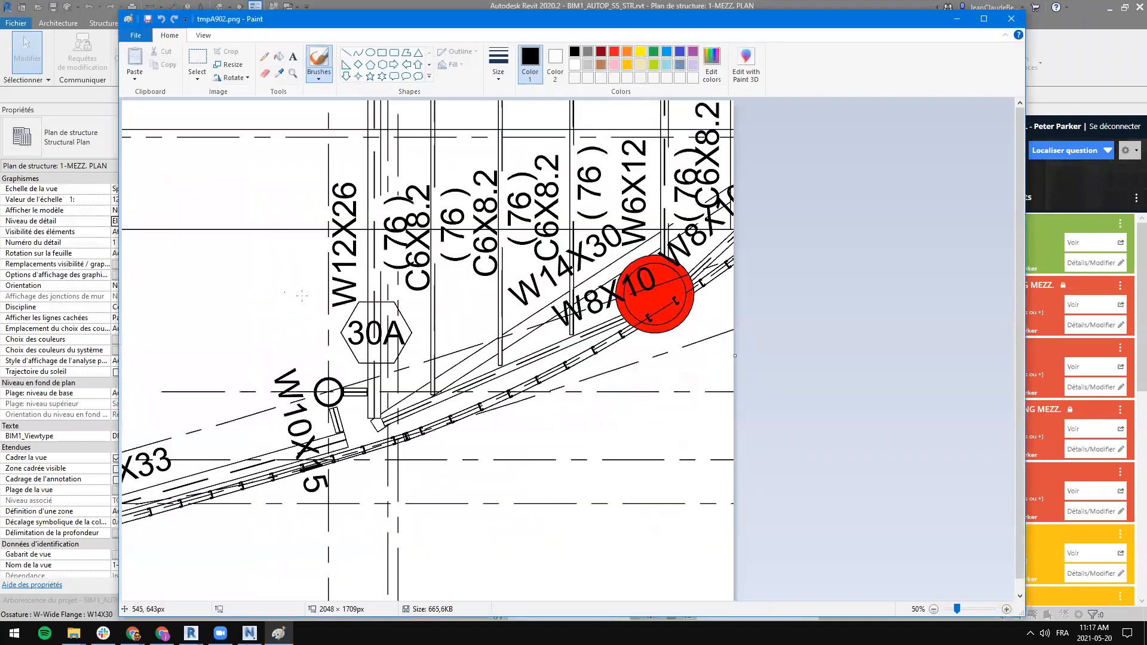
# Step: Draw two nested red rectangles, about 109 × 109 px and 138 × 138 px, around the beam end below tag 30A
pyautogui.click(615, 53)
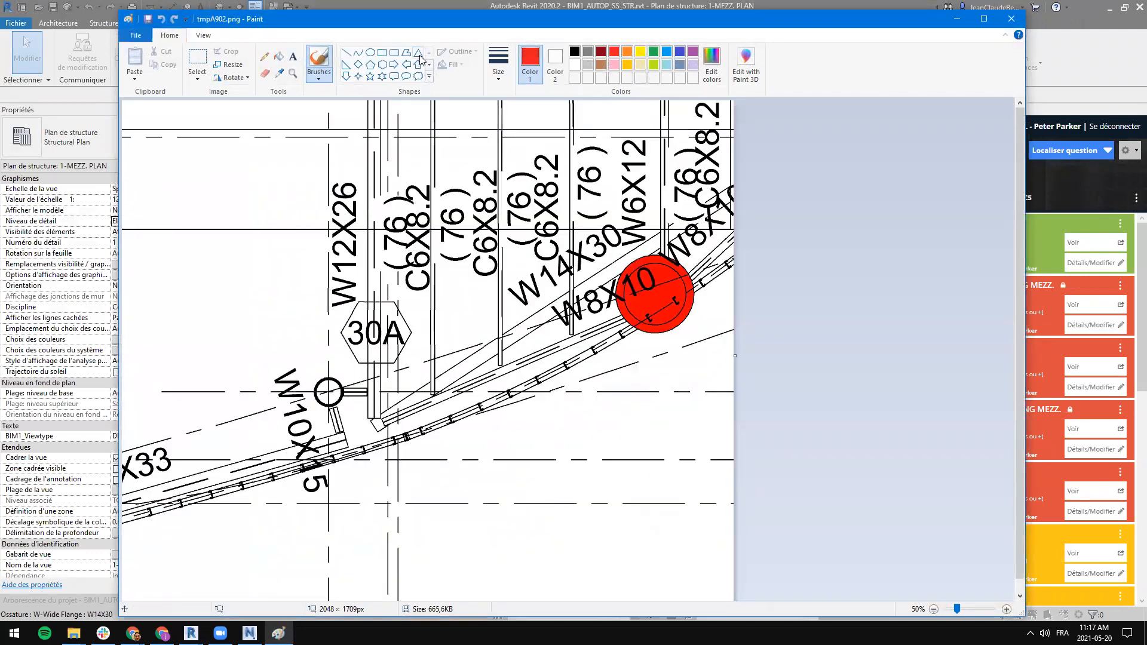
pyautogui.click(382, 52)
pyautogui.moveTo(361, 402); pyautogui.dragTo(393, 435)
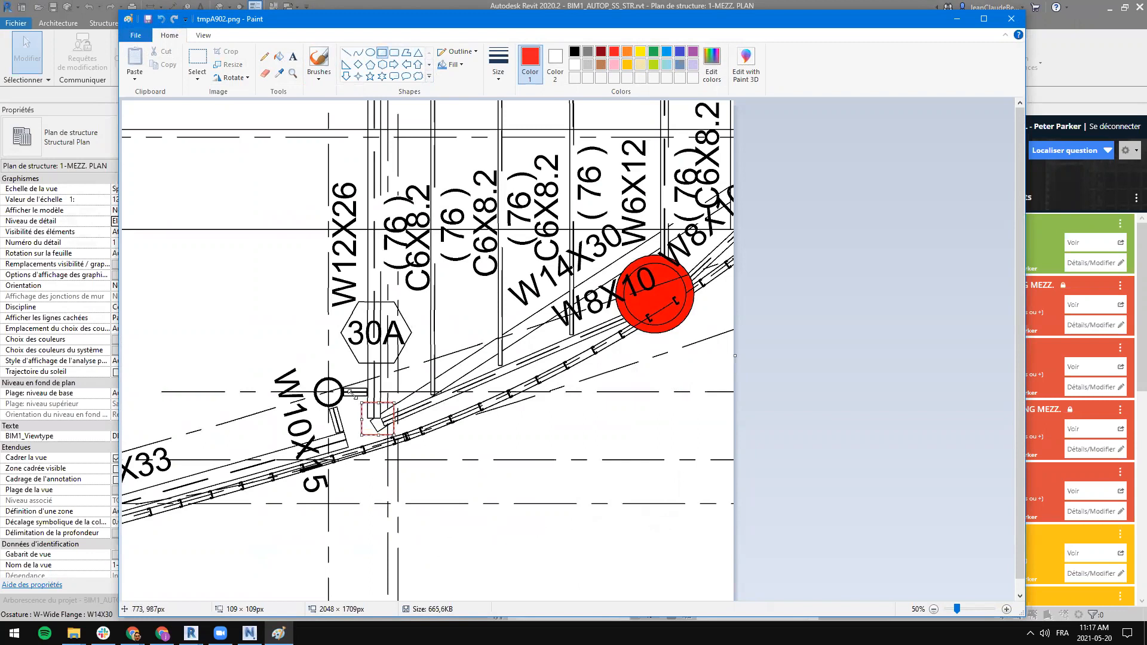
pyautogui.keyDown('ctrl'); pyautogui.scroll(1, 358, 412); pyautogui.keyUp('ctrl')
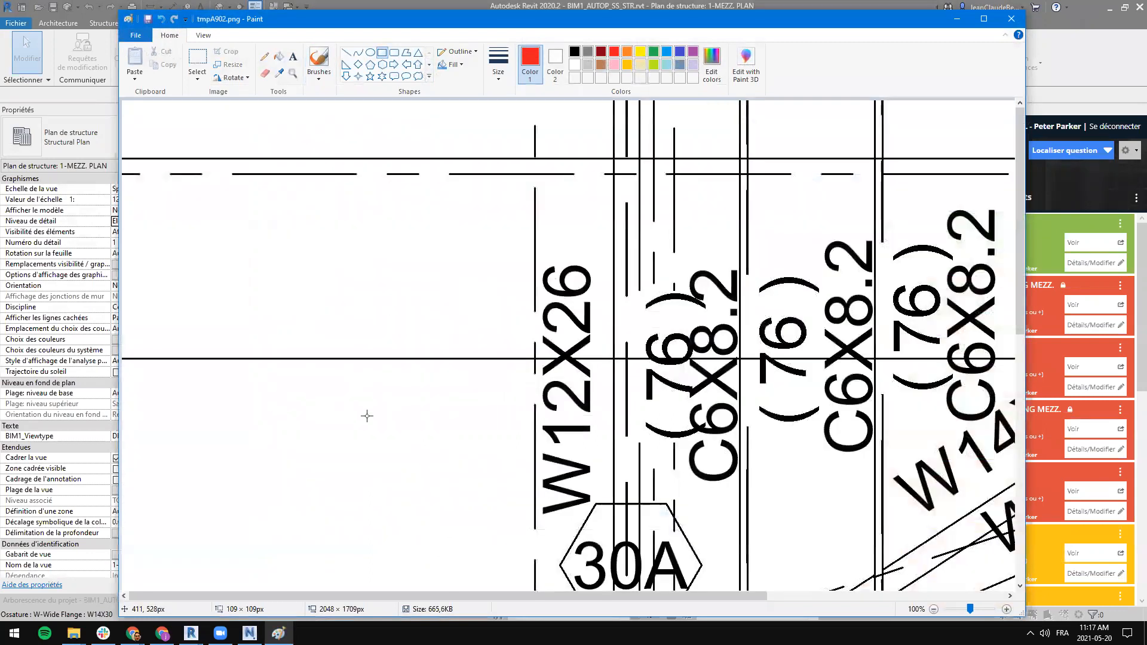
pyautogui.keyDown('ctrl'); pyautogui.scroll(1, 596, 384); pyautogui.keyUp('ctrl')
pyautogui.scroll(-5, 576, 164)
pyautogui.moveTo(592, 162)
pyautogui.mouseDown()
pyautogui.moveTo(693, 232)
pyautogui.moveTo(687, 255)
pyautogui.moveTo(673, 244)
pyautogui.mouseUp()
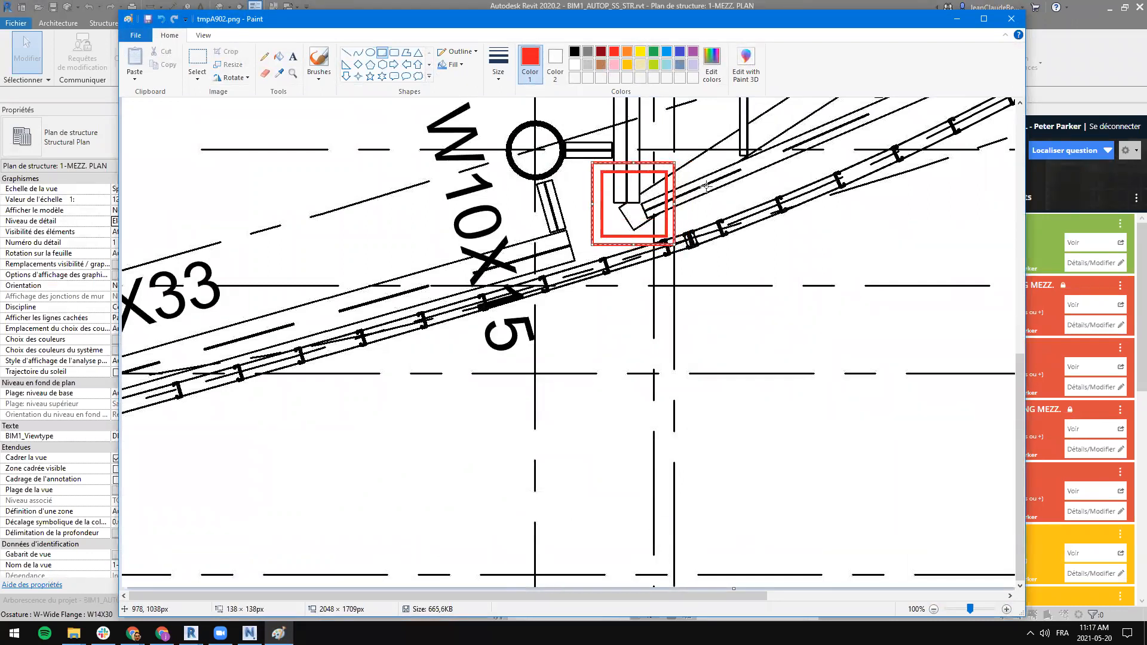
# Step: Add the red label "HSS 150X150" beside the rectangles, save the annotated image, and close Paint
pyautogui.click(292, 60)
pyautogui.moveTo(675, 258); pyautogui.dragTo(1013, 368)
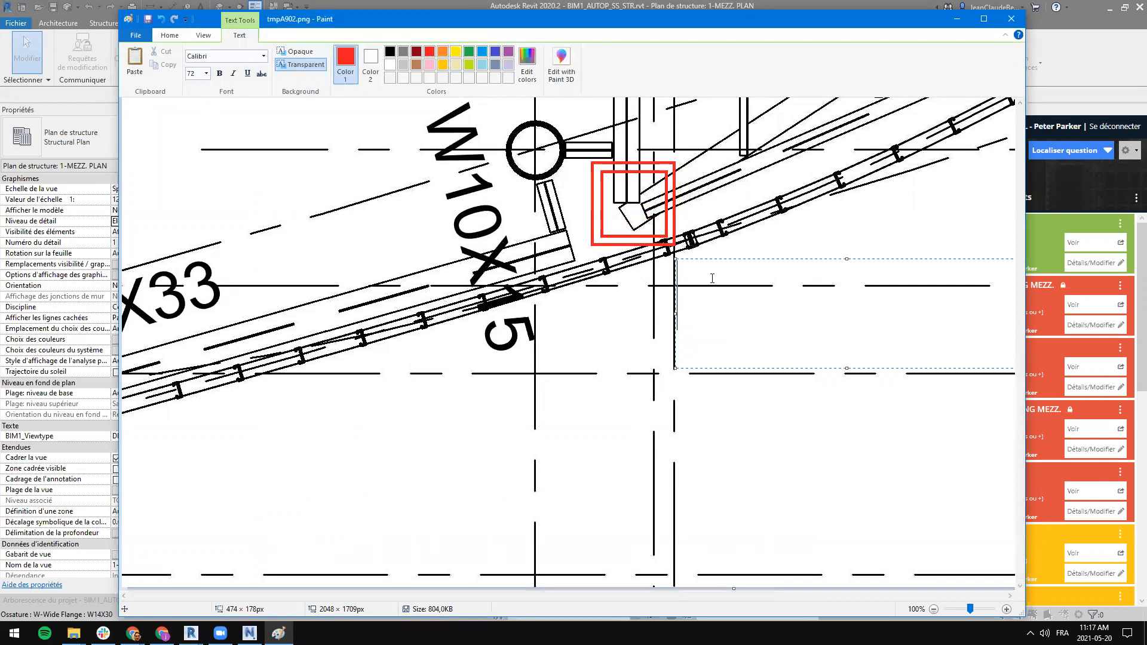
pyautogui.write('HSS ')
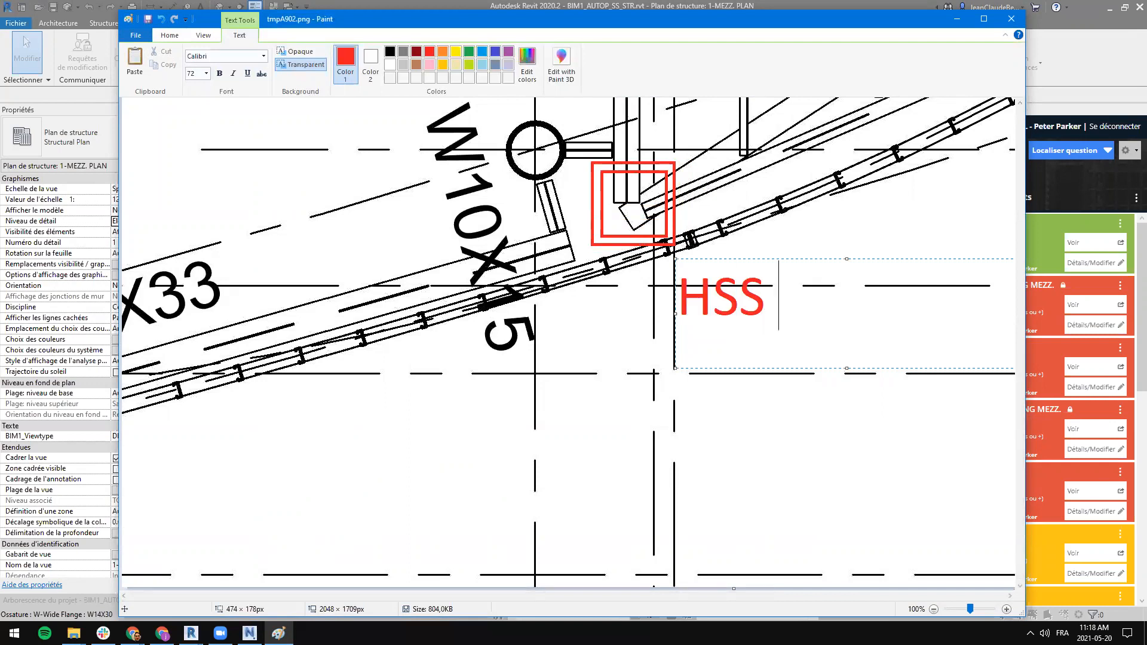
pyautogui.write('150X150')
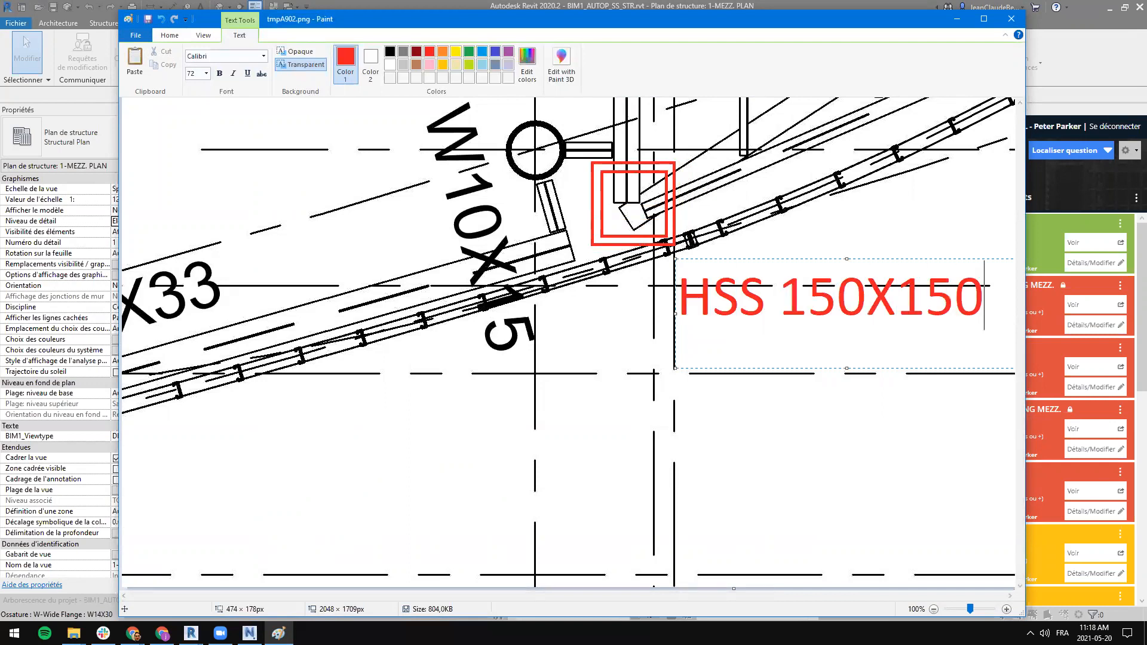
pyautogui.hotkey('ctrl', 's')
pyautogui.click(1017, 16)
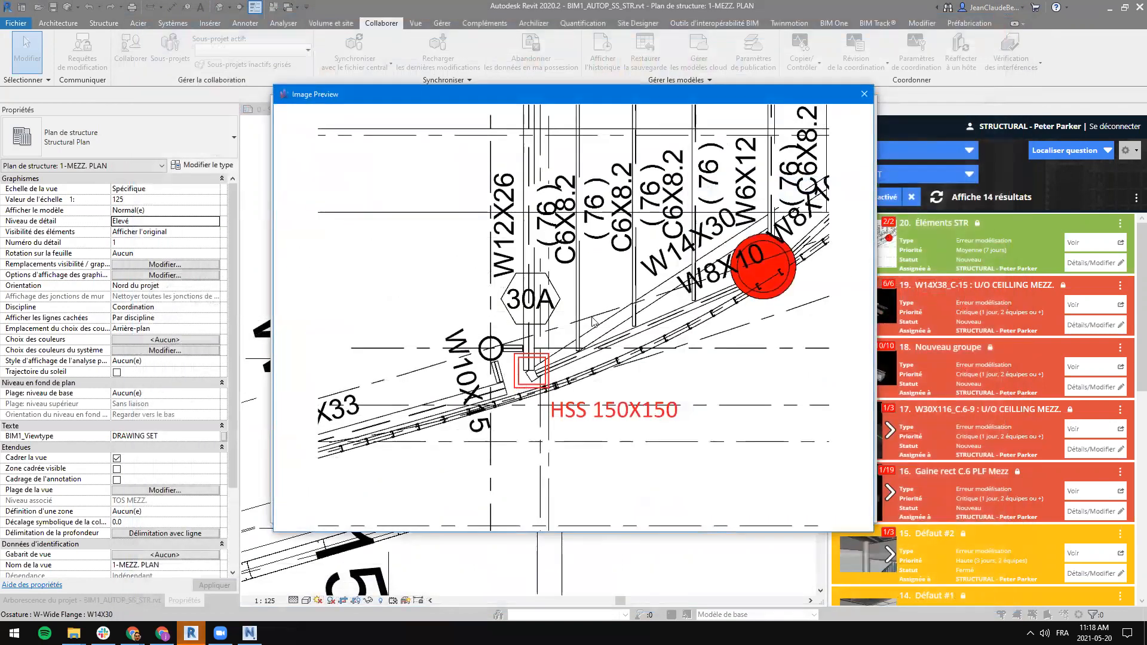
# Step: Preview both annotated images of the Éléments STR issue and publish its changes
pyautogui.click(863, 94)
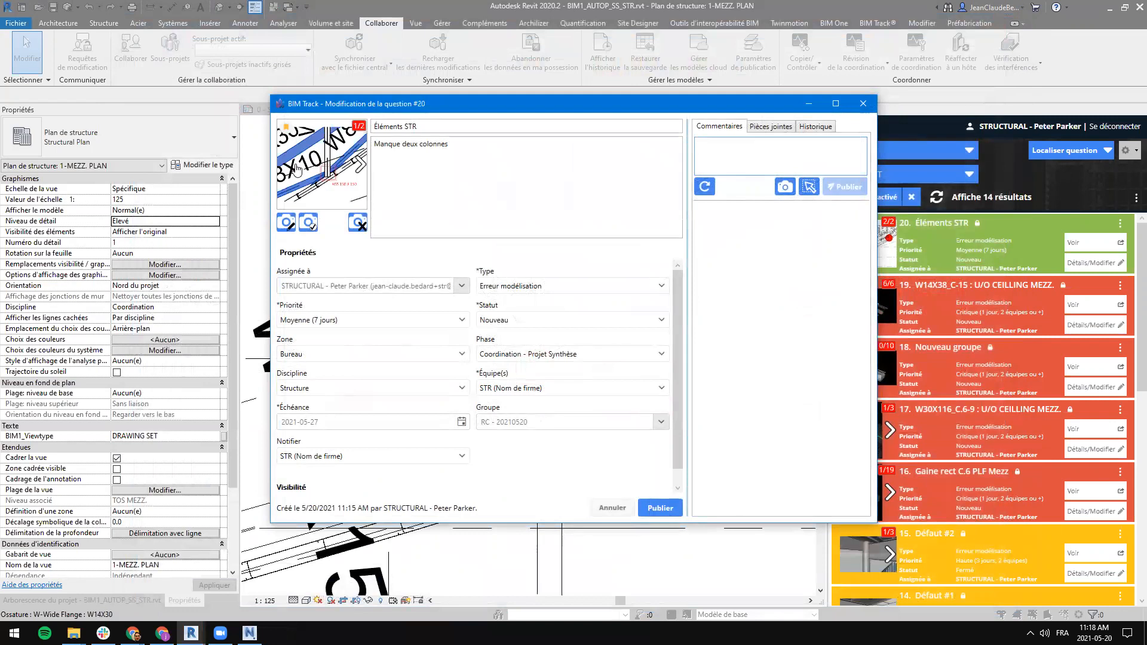
pyautogui.click(292, 167)
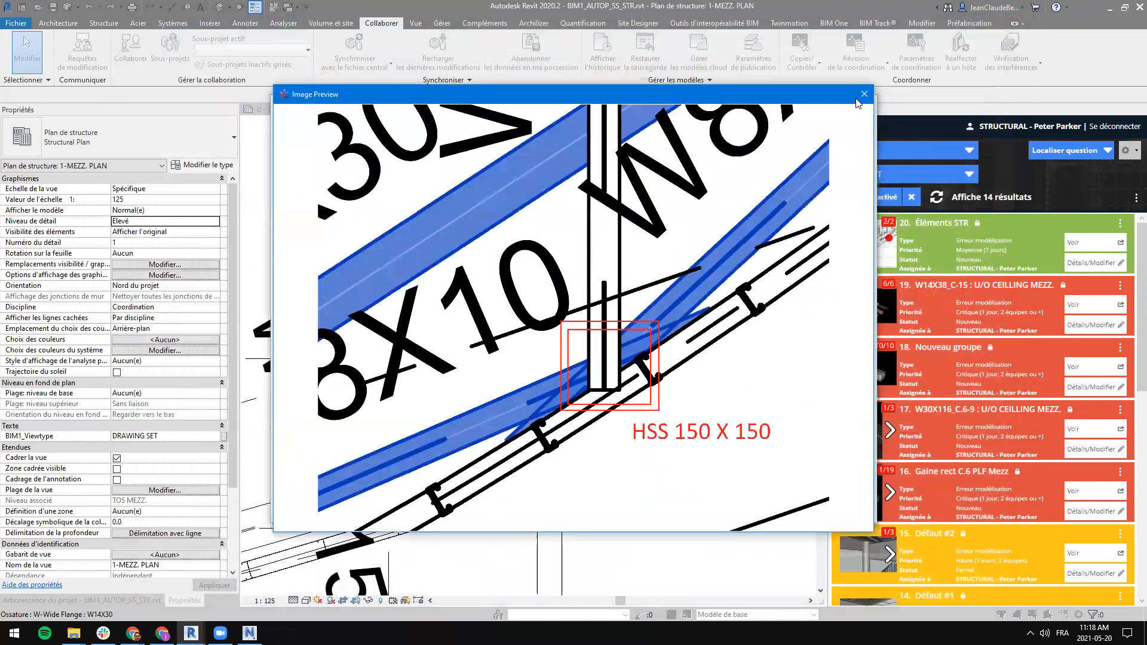
pyautogui.click(863, 94)
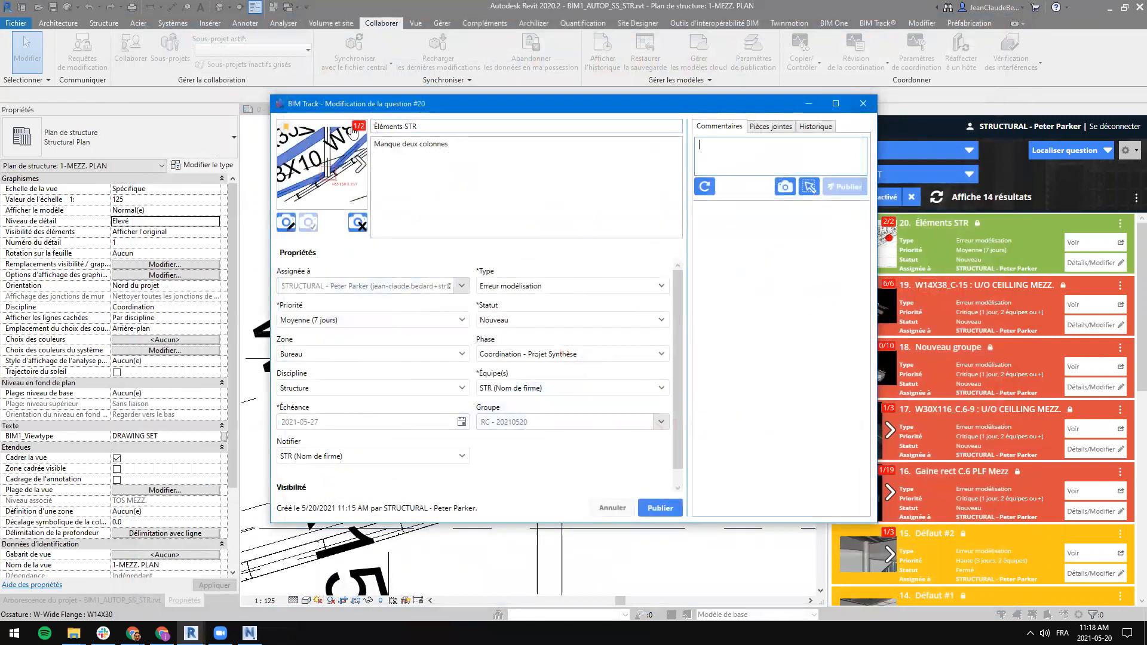
pyautogui.click(362, 176)
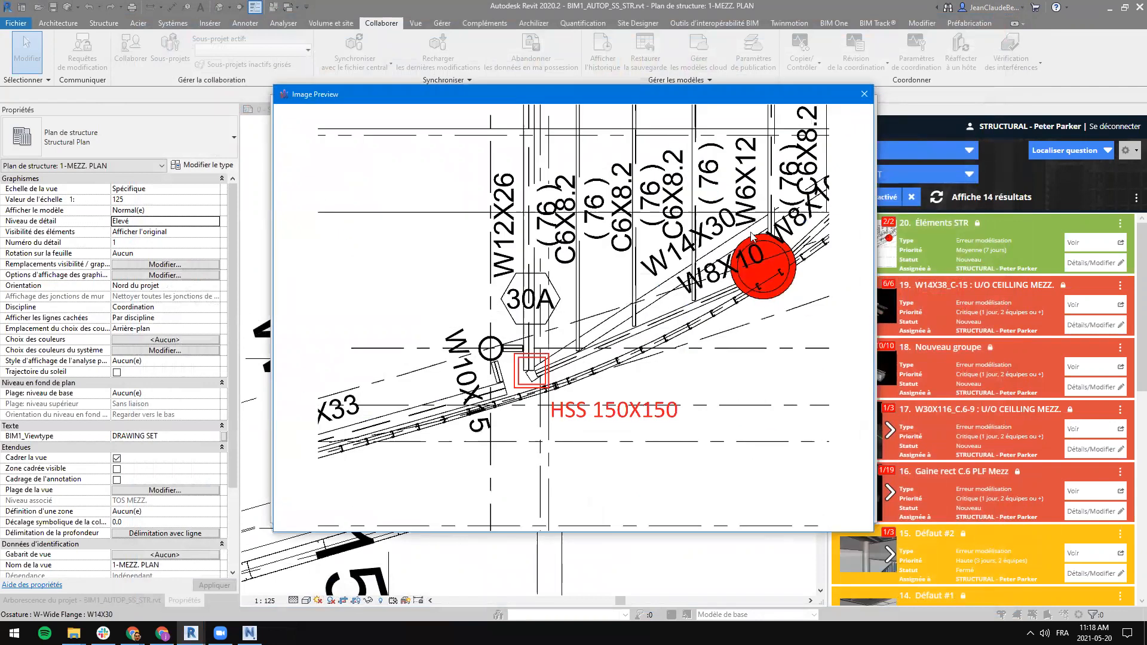
pyautogui.click(864, 94)
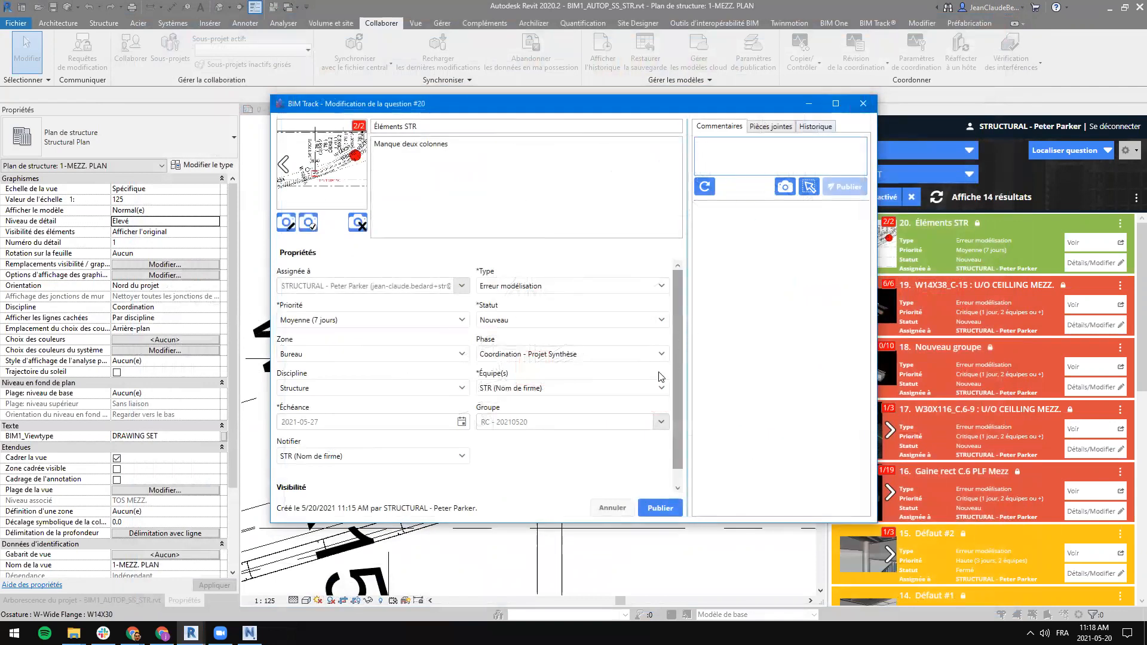
pyautogui.scroll(-1, 647, 405)
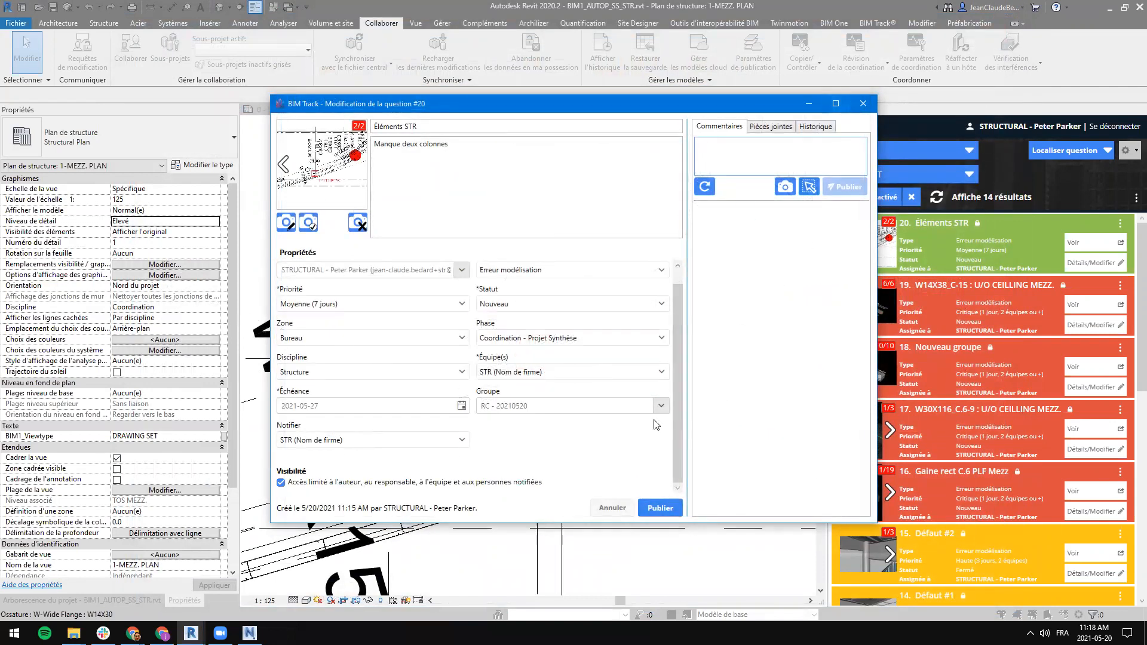
pyautogui.click(657, 509)
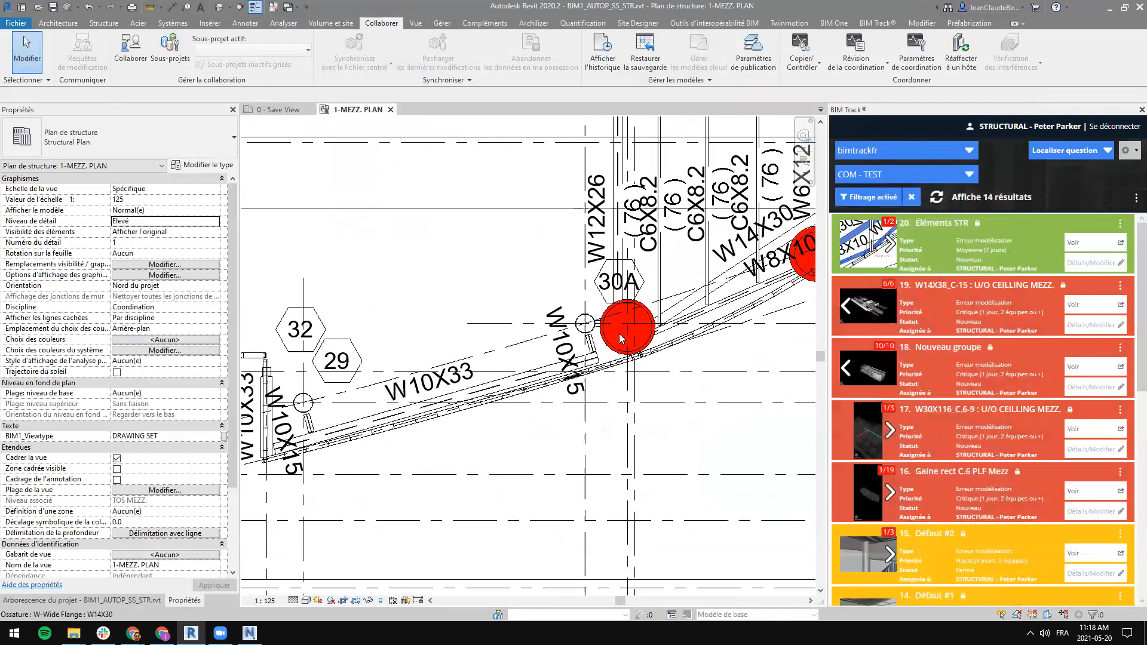
# Step: Examine both clash spheres on the mezzanine plan, the stair framing between grids 10 and 11, and the available issue-creation modes
pyautogui.scroll(-8, 627, 336)
pyautogui.moveTo(644, 306); pyautogui.dragTo(585, 321, button='middle')
pyautogui.scroll(5, 586, 319)
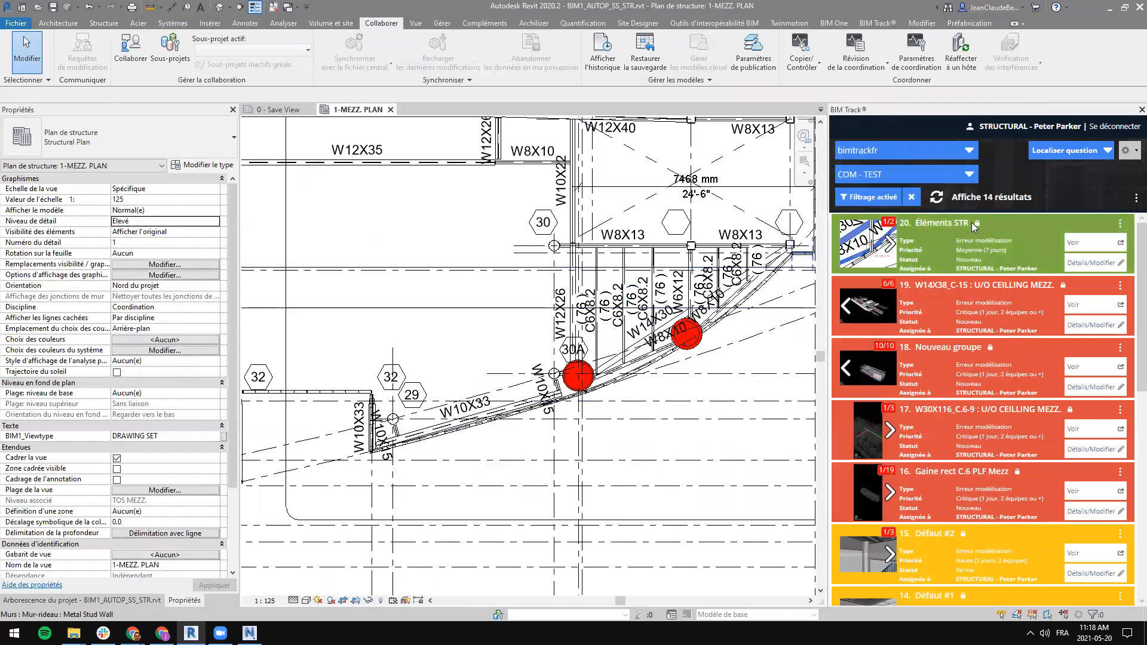
pyautogui.scroll(-5, 422, 304)
pyautogui.scroll(-1, 423, 304)
pyautogui.moveTo(422, 304); pyautogui.dragTo(494, 321, button='middle')
pyautogui.scroll(5, 445, 333)
pyautogui.scroll(7, 470, 330)
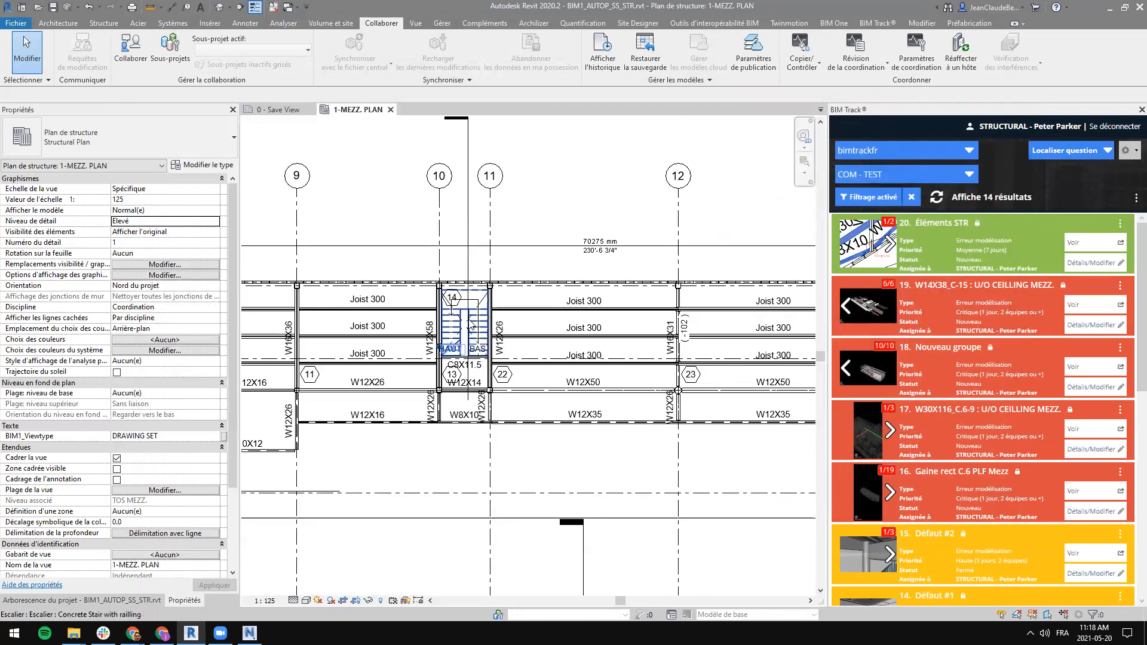
pyautogui.click(1108, 149)
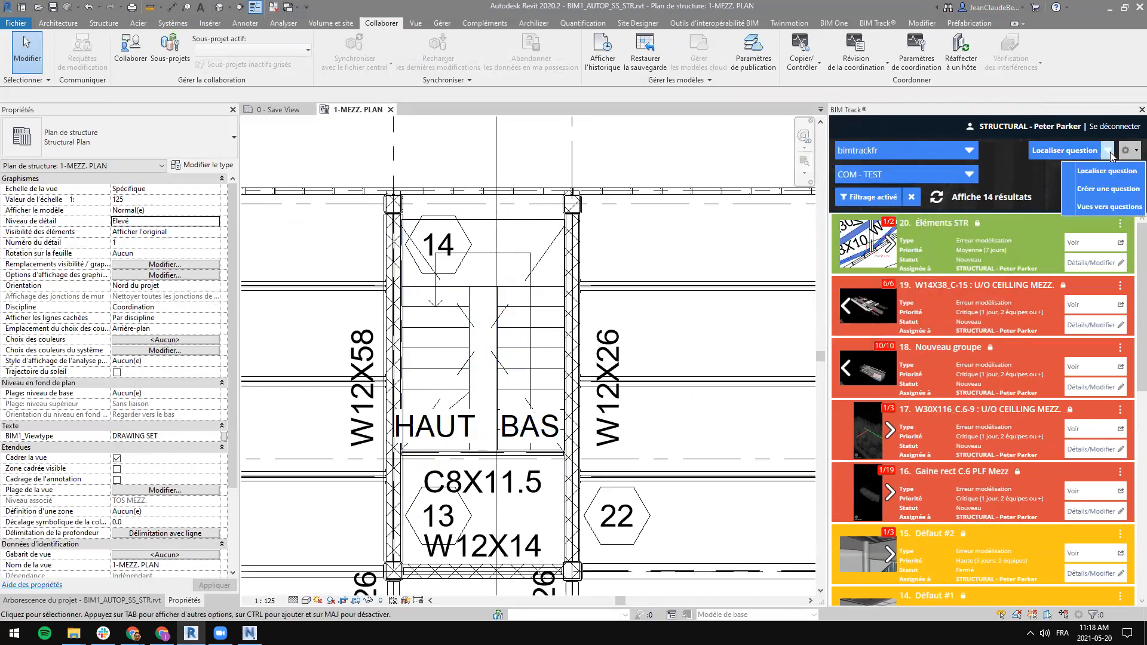
pyautogui.click(1027, 177)
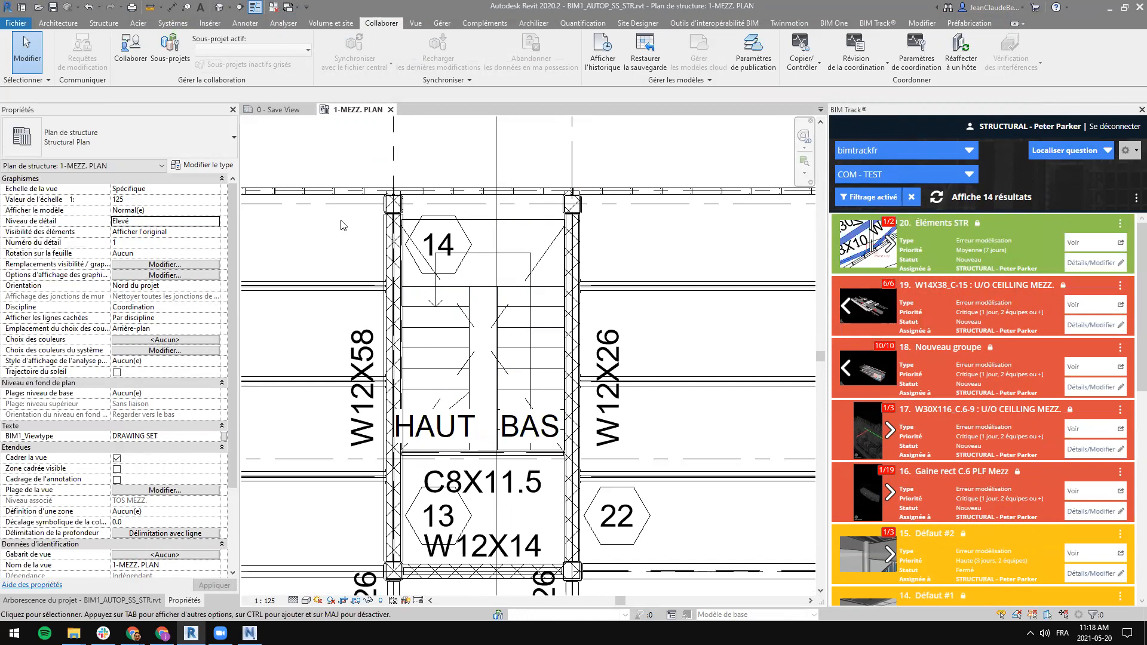
# Step: Inspect the W12X26 beam between tags 30 and 30A next to the clash sphere on the mezzanine plan
pyautogui.scroll(-6, 410, 269)
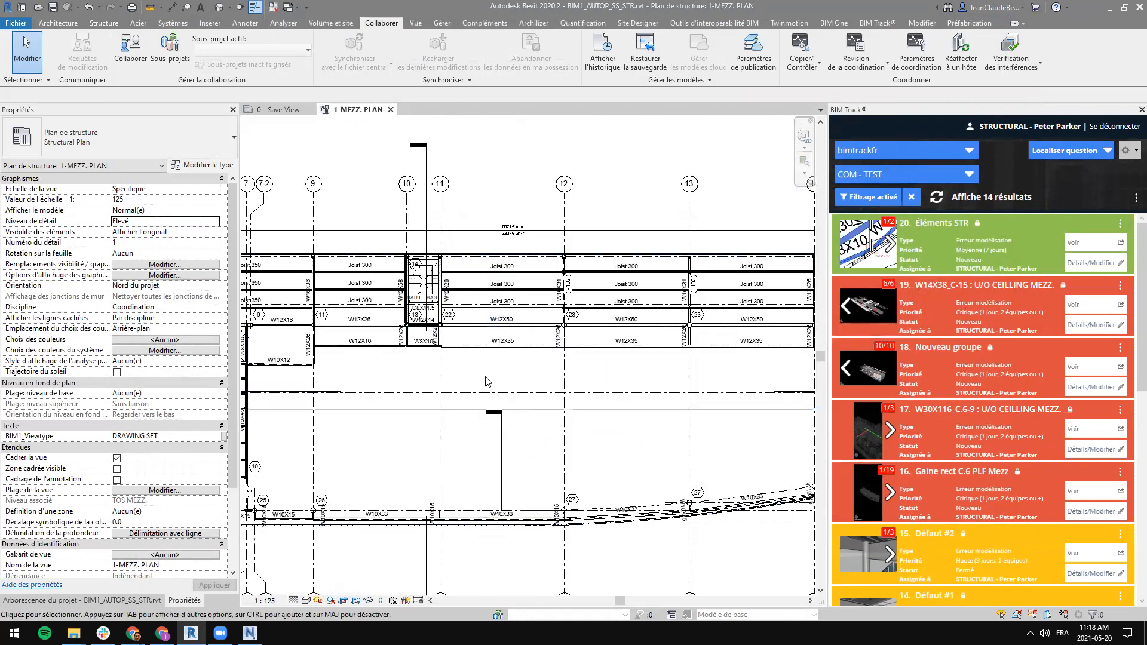
pyautogui.moveTo(751, 419); pyautogui.dragTo(473, 389, button='middle')
pyautogui.moveTo(791, 387); pyautogui.dragTo(674, 390, button='middle')
pyautogui.scroll(3, 674, 393)
pyautogui.scroll(3, 663, 391)
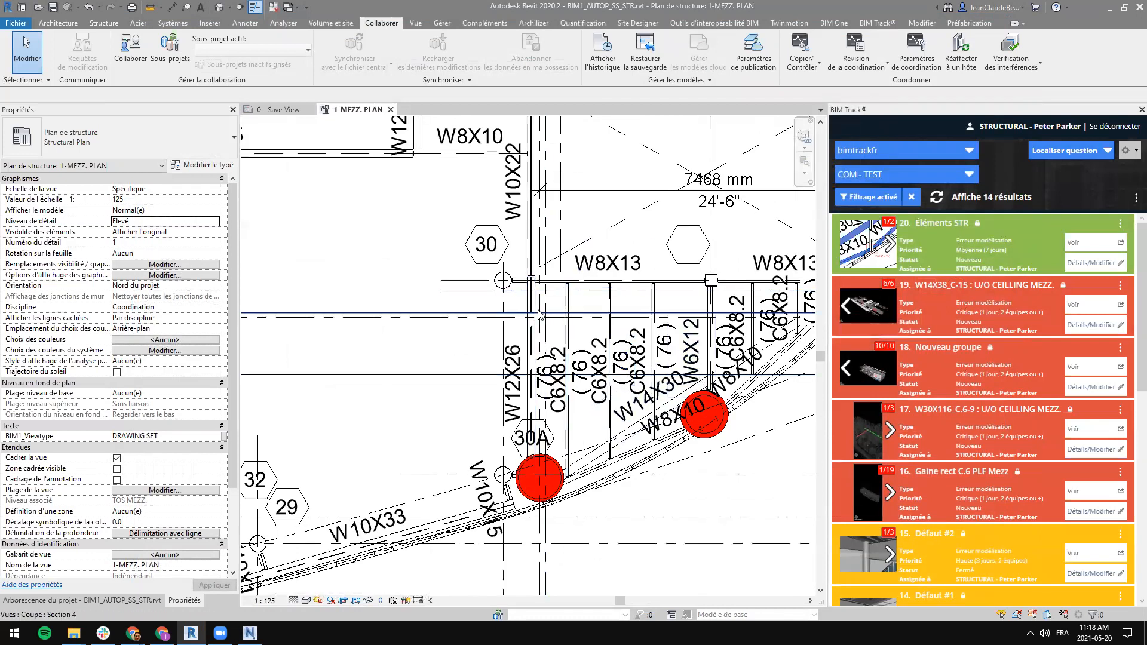
pyautogui.click(533, 332)
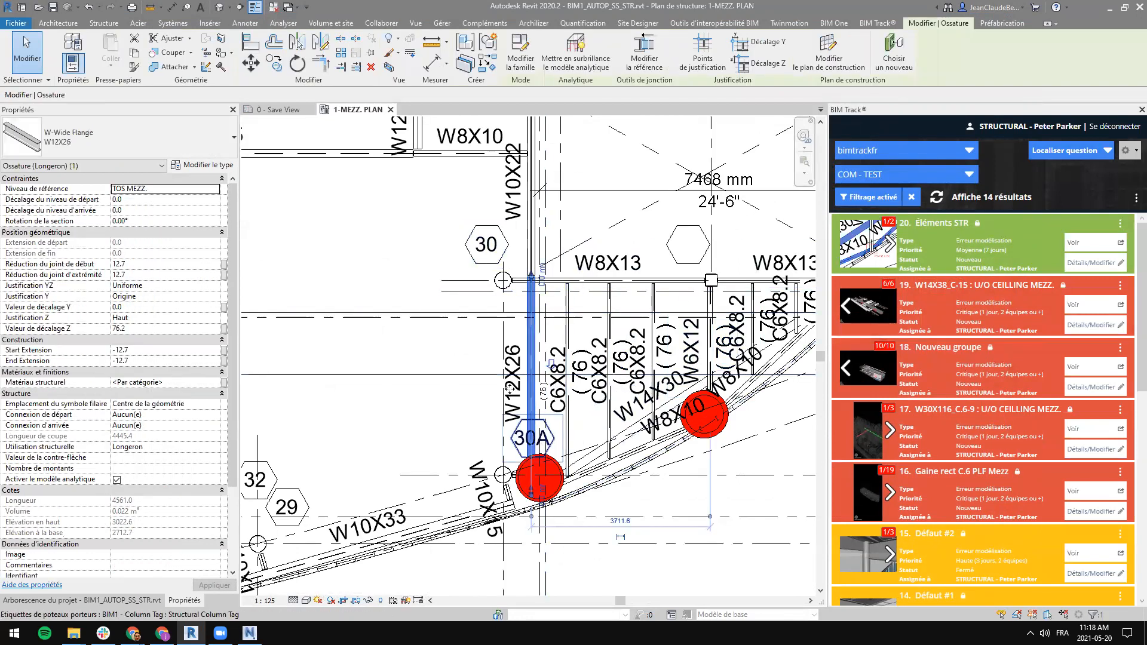
pyautogui.click(434, 353)
# Step: Select the three Blocs 8" walls enclosing the stairwell between grids 10 and 11
pyautogui.scroll(-3, 425, 344)
pyautogui.moveTo(453, 362); pyautogui.dragTo(767, 488, button='middle')
pyautogui.scroll(-2, 767, 488)
pyautogui.moveTo(467, 392); pyautogui.dragTo(583, 372, button='middle')
pyautogui.scroll(-1, 584, 373)
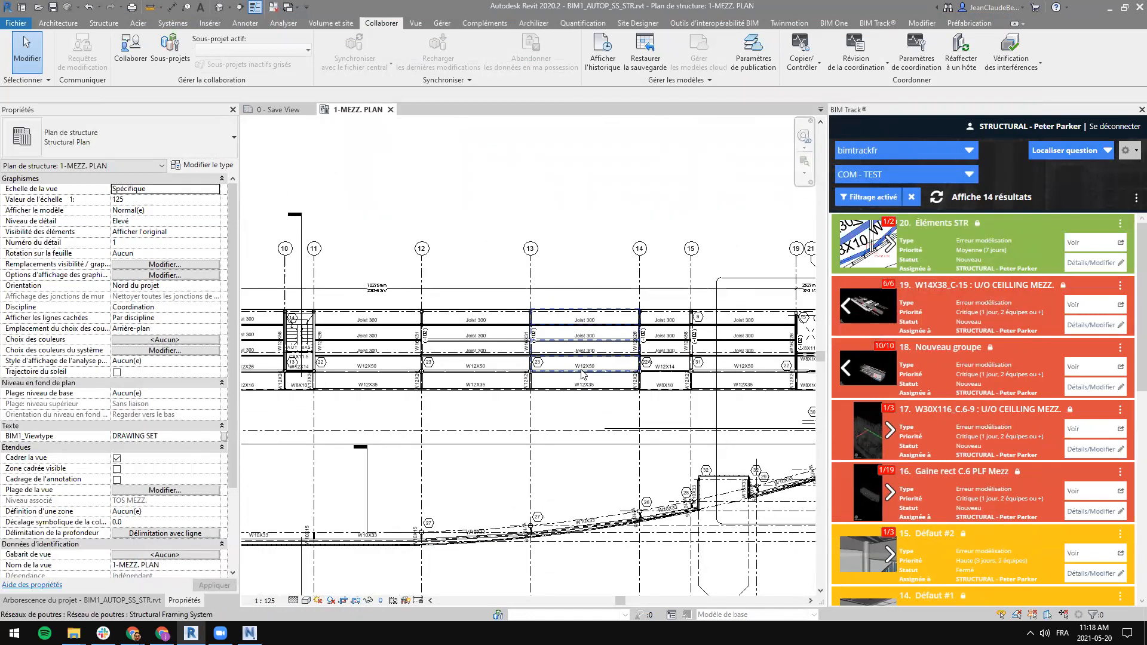
pyautogui.moveTo(466, 387); pyautogui.dragTo(733, 366, button='middle')
pyautogui.scroll(3, 564, 315)
pyautogui.scroll(1, 657, 329)
pyautogui.scroll(1, 625, 252)
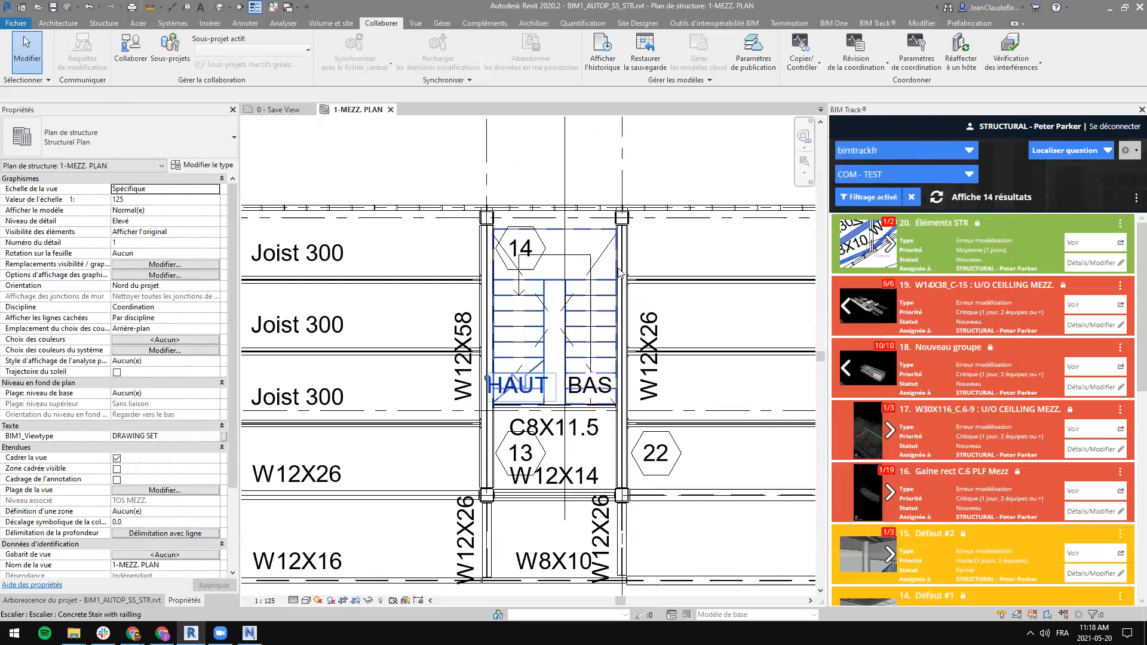
pyautogui.moveTo(675, 466); pyautogui.dragTo(635, 459, button='middle')
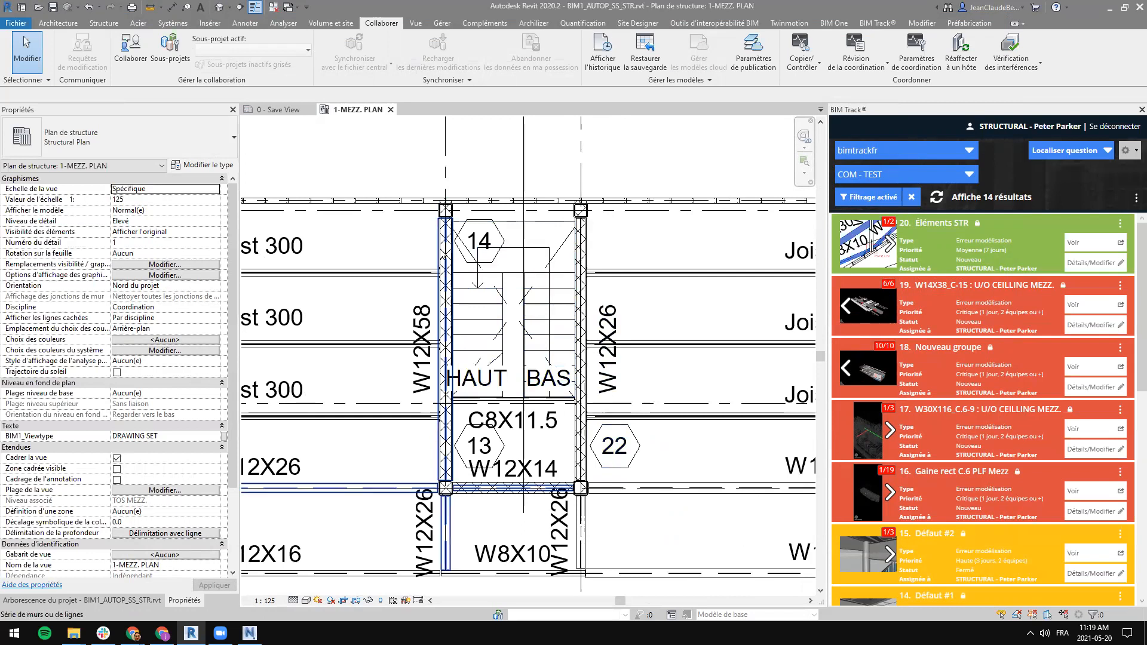
pyautogui.click(460, 386)
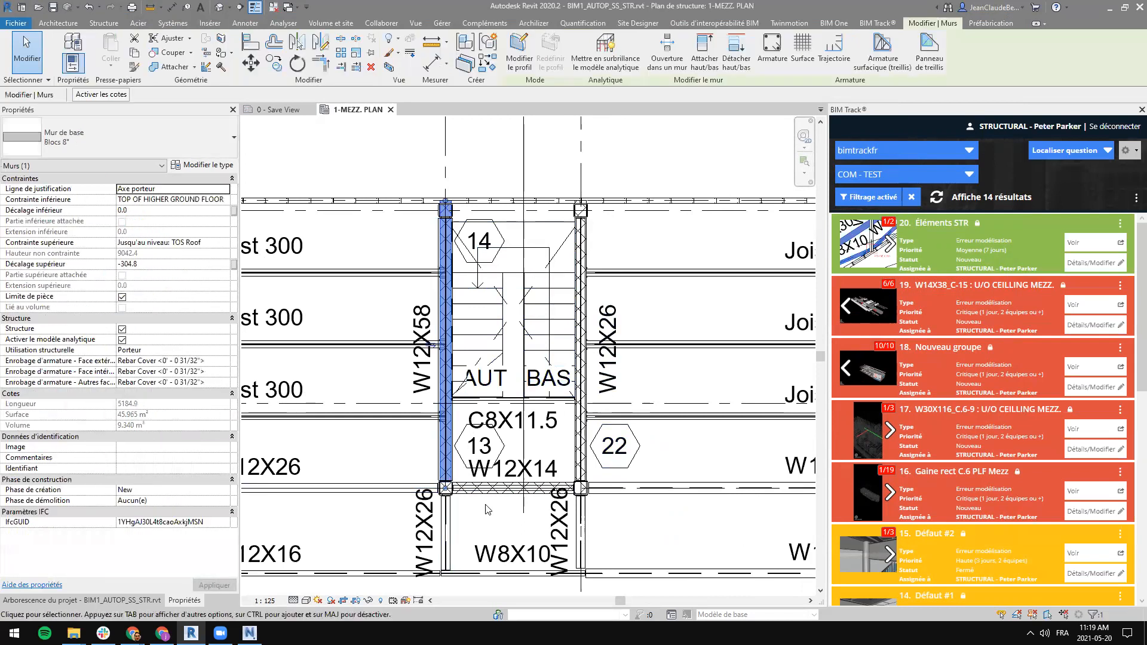
pyautogui.keyDown('ctrl'); pyautogui.click(590, 295); pyautogui.keyUp('ctrl')
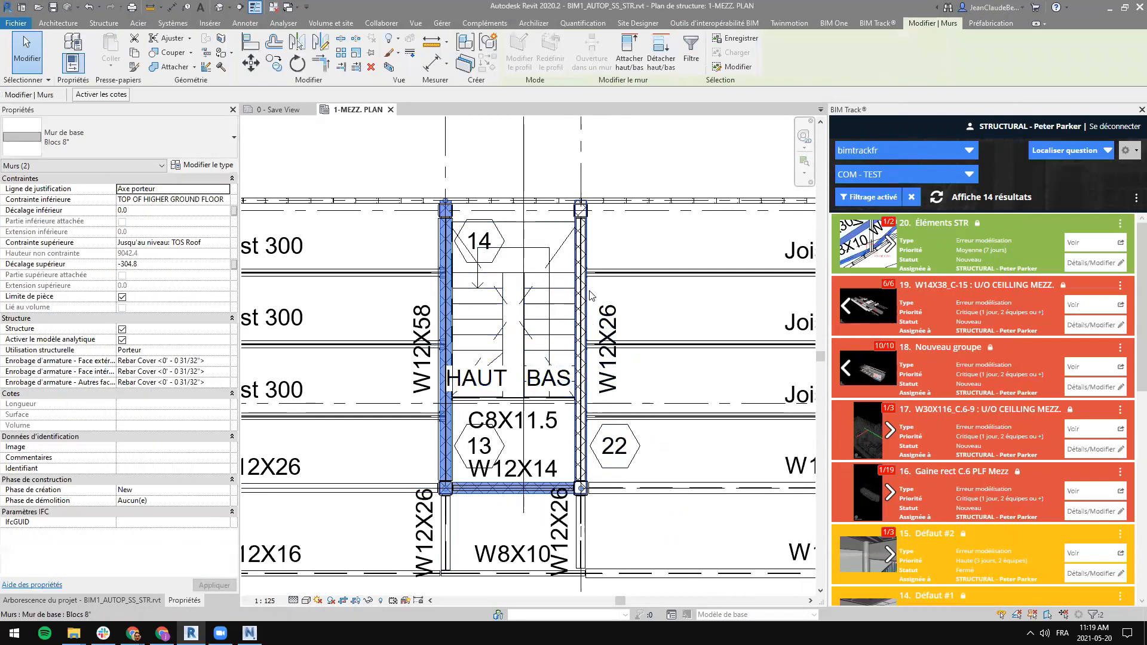
pyautogui.keyDown('ctrl'); pyautogui.click(581, 296); pyautogui.keyUp('ctrl')
# Step: Frame the stairwell with its walls selected, start a new issue from the active view, and enlarge the issue form
pyautogui.scroll(1, 482, 362)
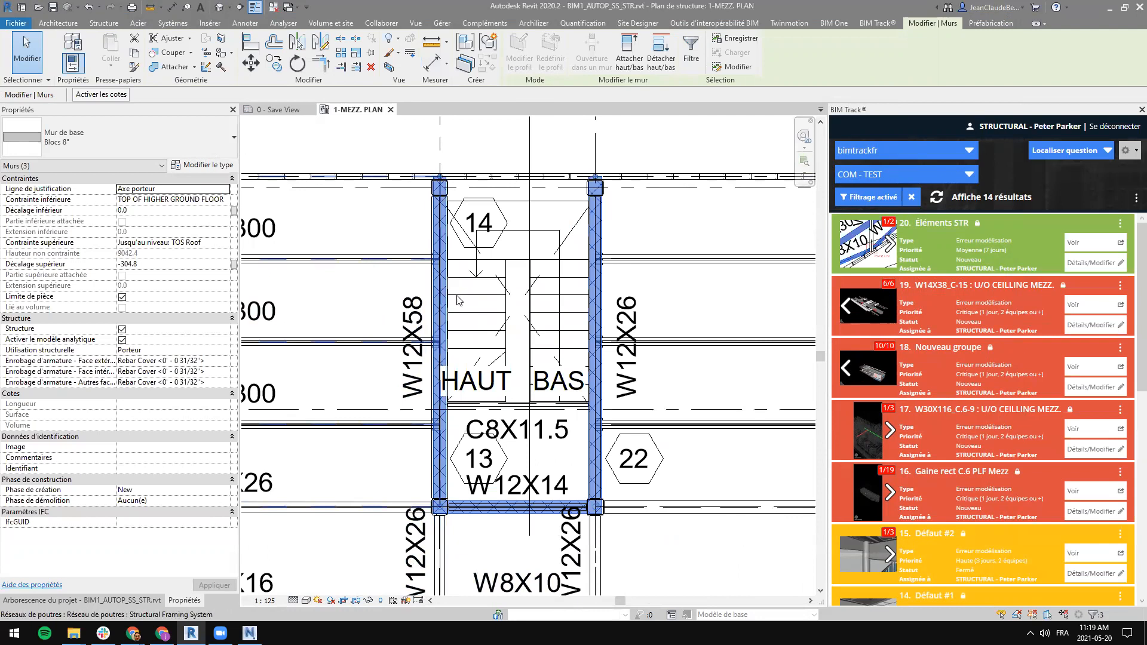
pyautogui.scroll(10, 442, 258)
pyautogui.scroll(3, 442, 258)
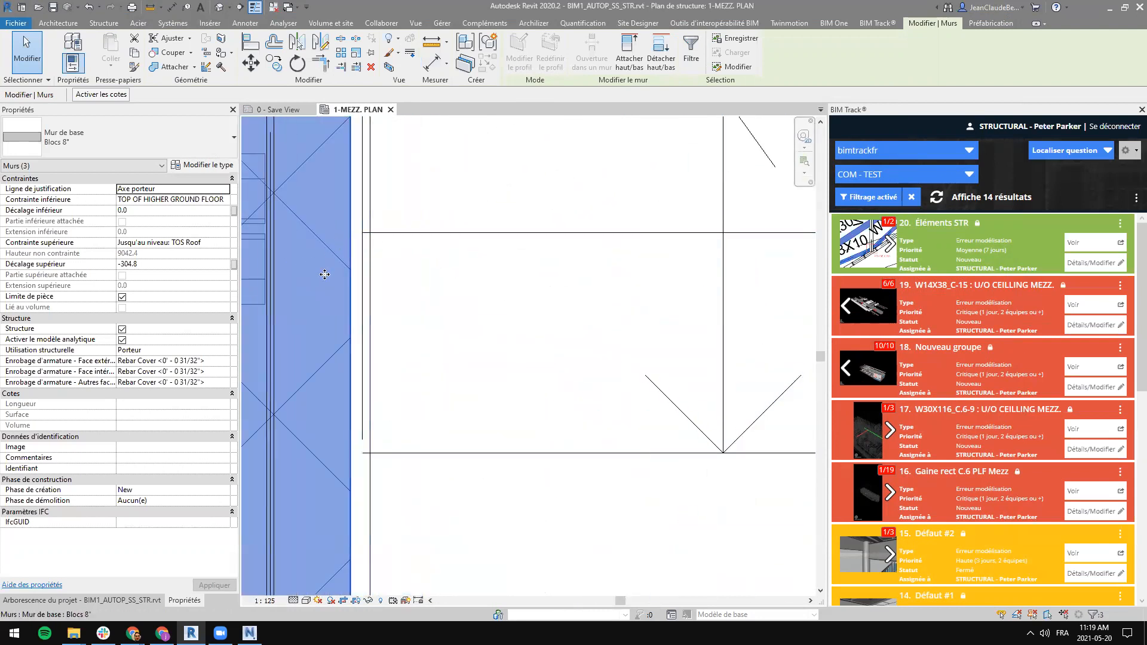
pyautogui.scroll(-5, 450, 266)
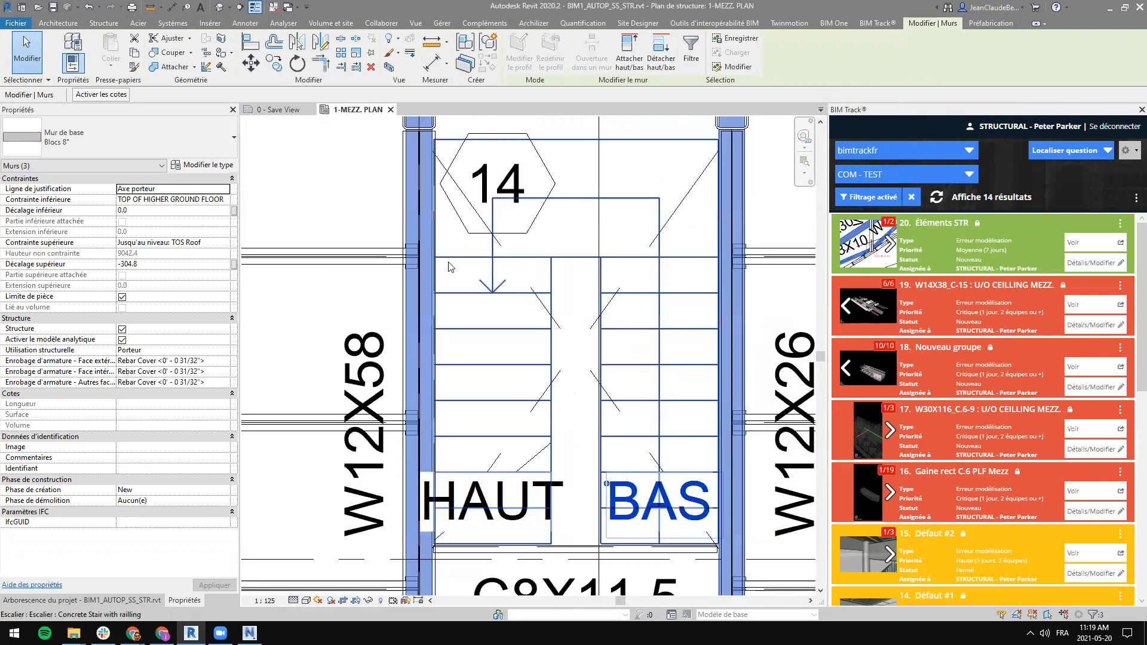
pyautogui.moveTo(605, 360); pyautogui.dragTo(626, 344, button='middle')
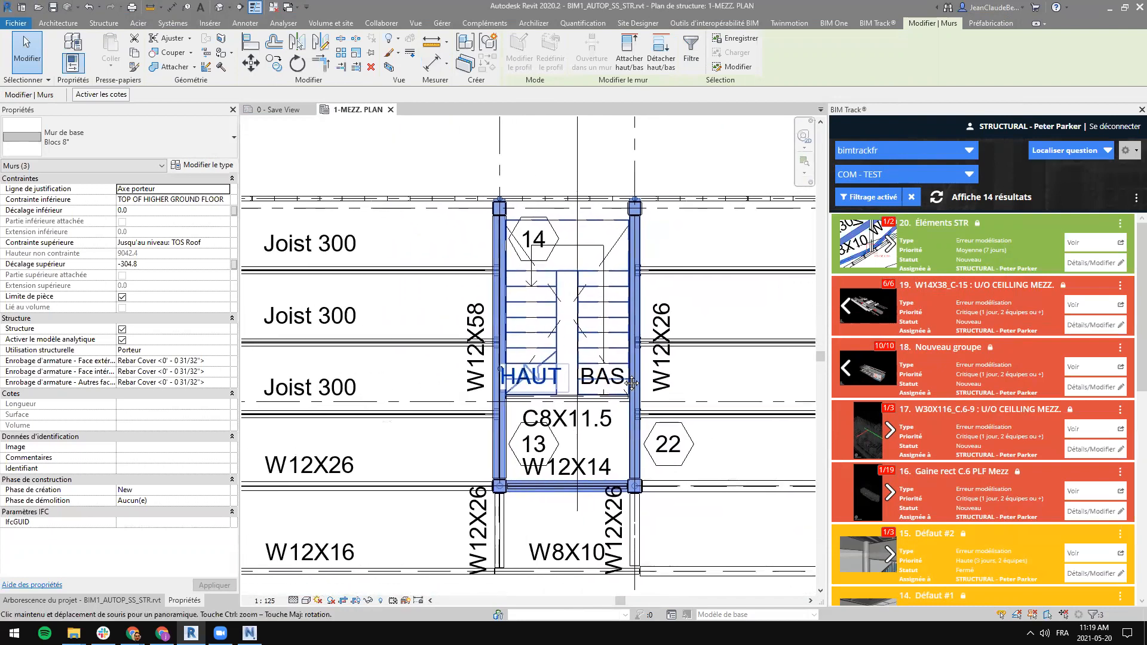
pyautogui.scroll(-1, 584, 478)
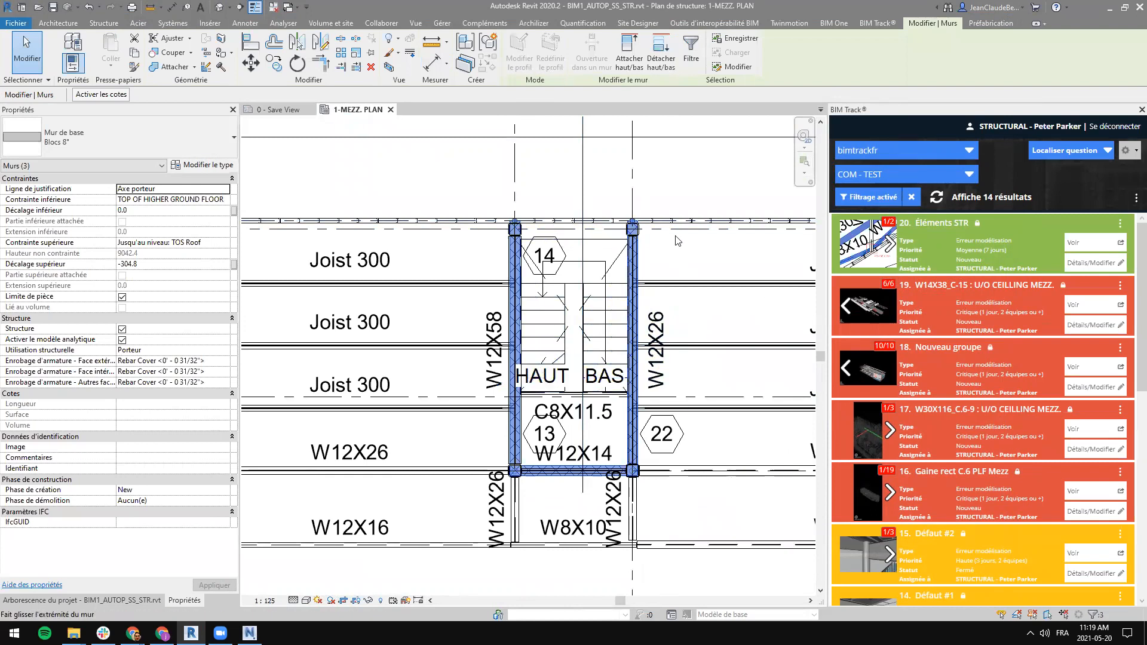
pyautogui.click(1099, 151)
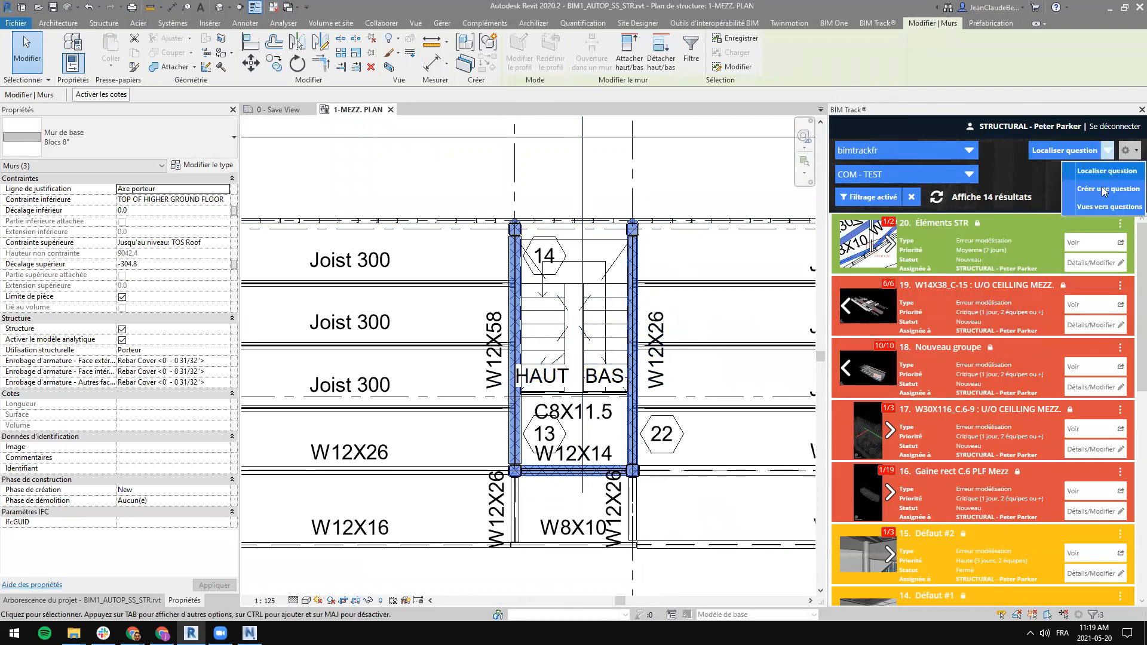
pyautogui.click(1094, 189)
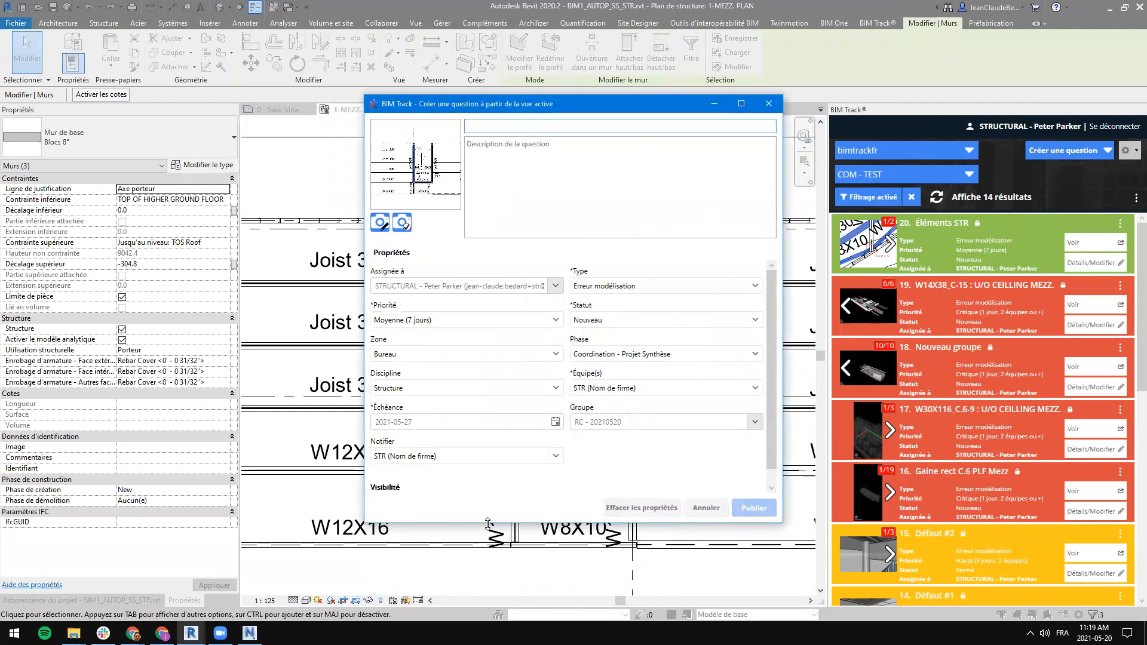
pyautogui.moveTo(488, 524); pyautogui.dragTo(488, 575)
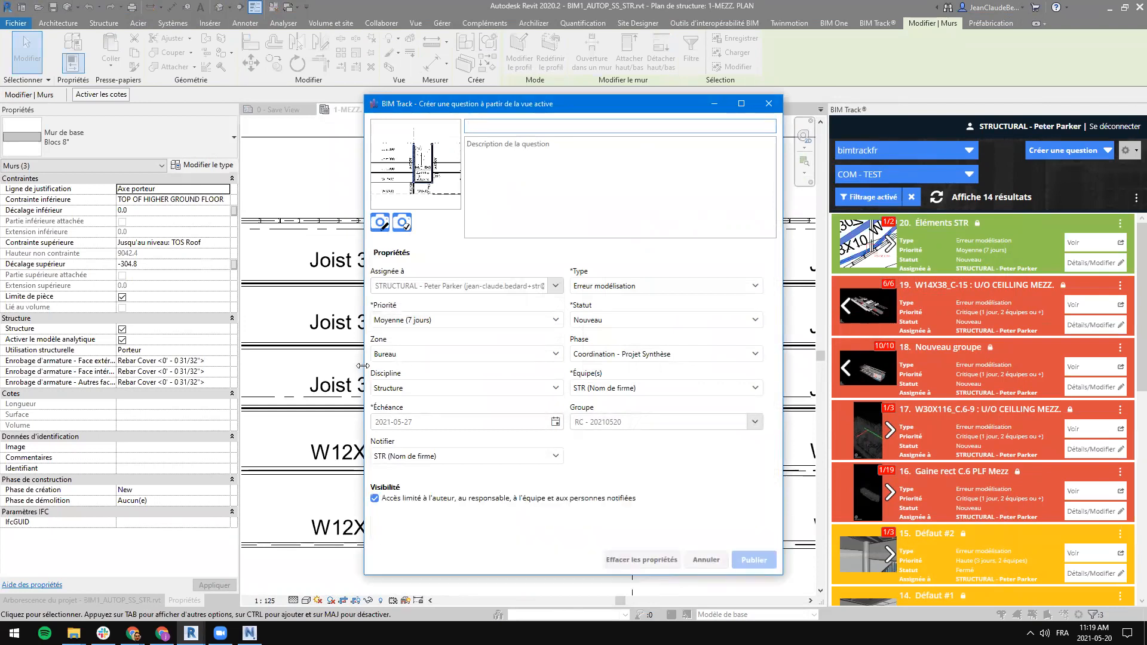
pyautogui.moveTo(362, 365); pyautogui.dragTo(257, 366)
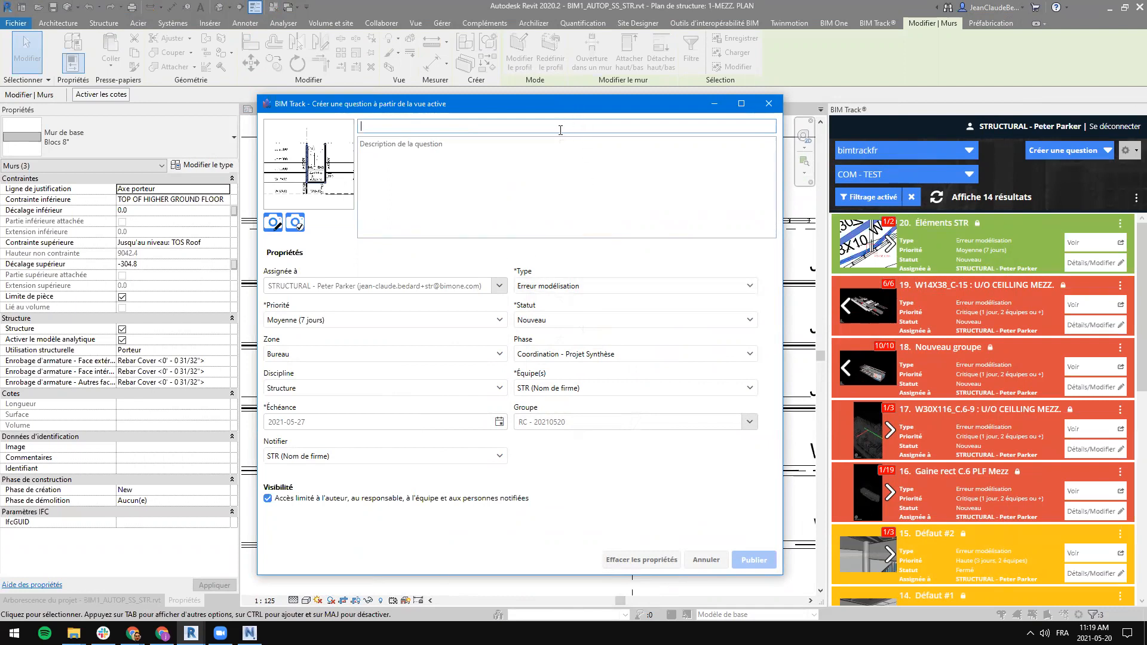
# Step: Title the issue "Cage d'escalier -- Avec" and describe it as "Trop Étroite"
pyautogui.write("Cage d'escalier -- Avec")
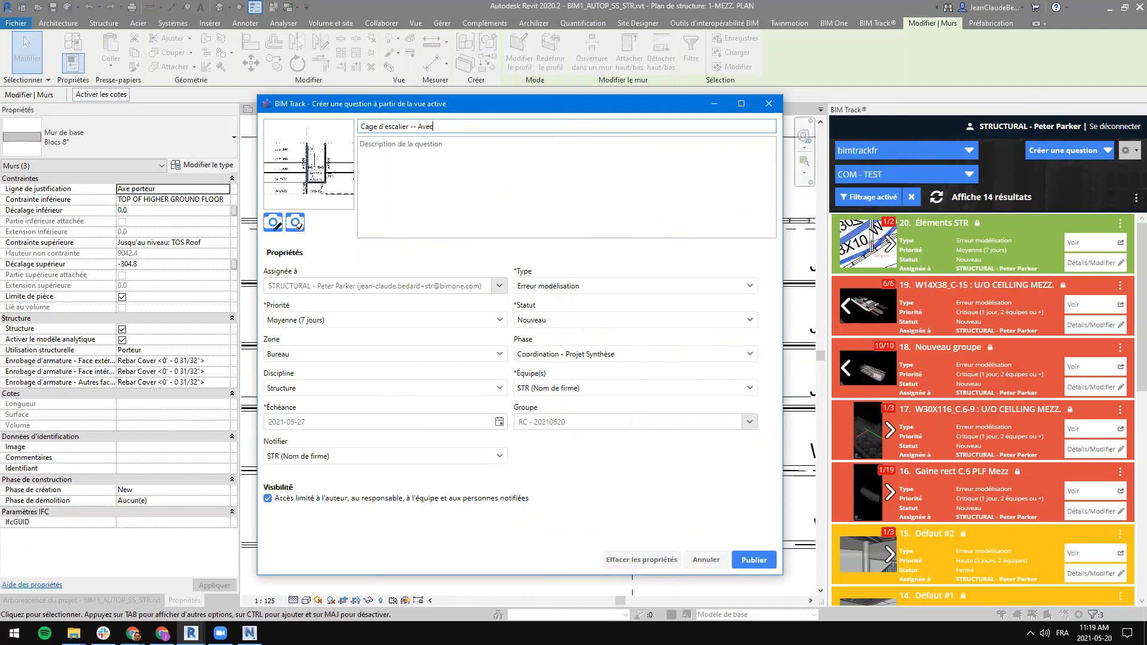
pyautogui.click(566, 169)
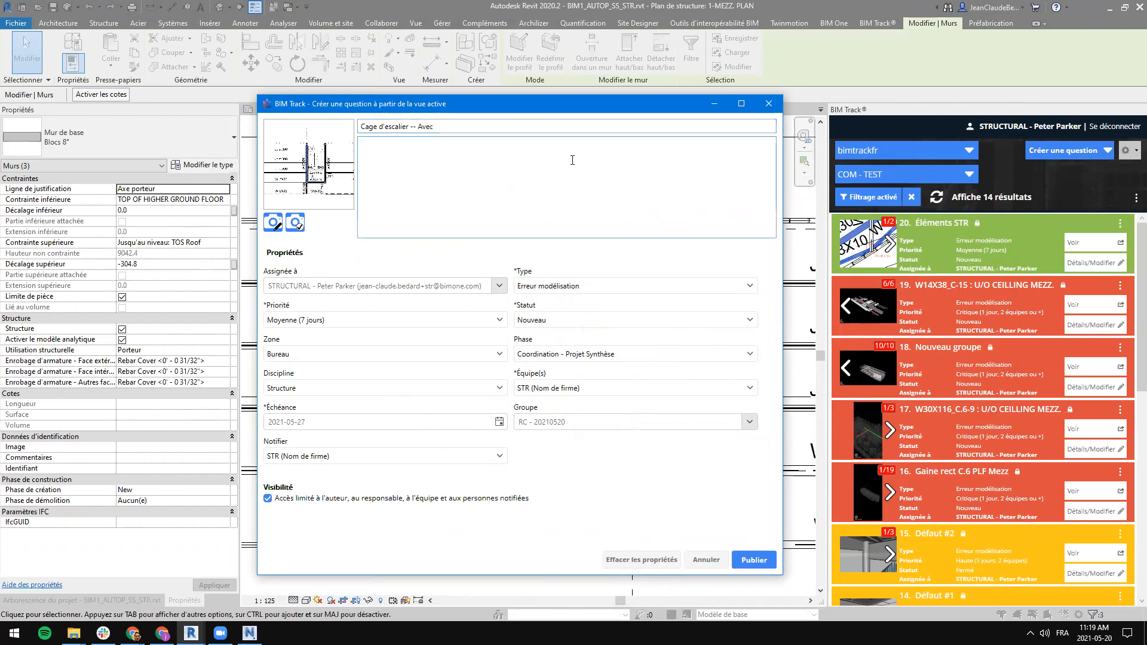
pyautogui.moveTo(504, 126); pyautogui.dragTo(354, 115)
pyautogui.click(517, 173)
# Step: Open the issue image in Paint and draw red outlined arrows pointing outward from both side walls of the stair, the right one about 609 × 283 px
pyautogui.click(273, 223)
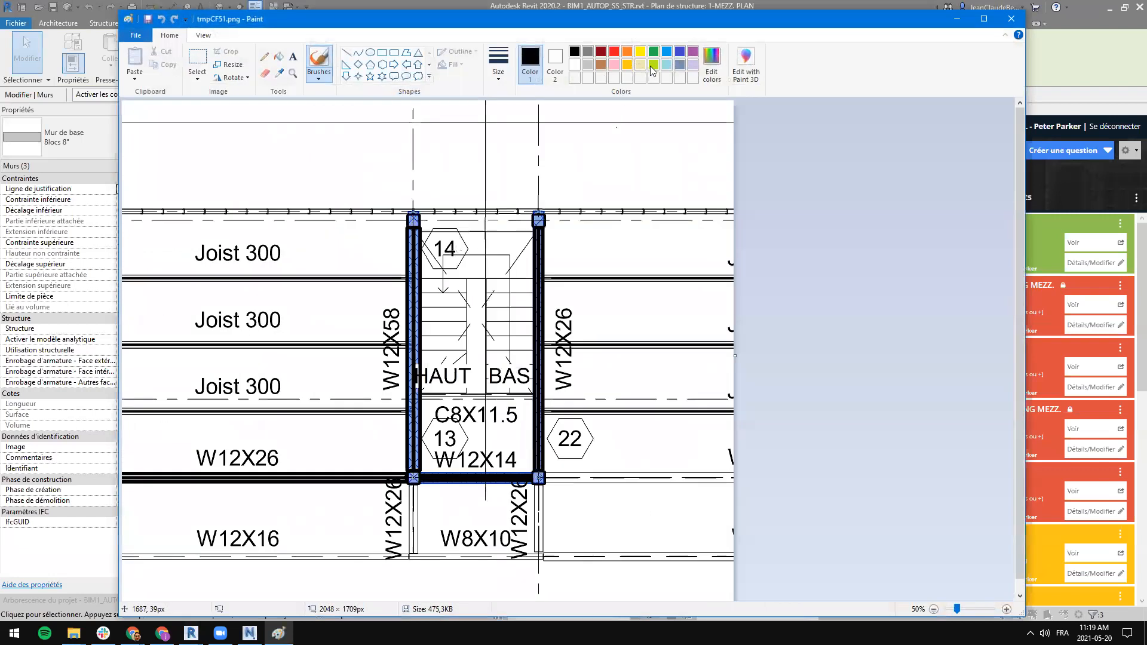
pyautogui.click(613, 51)
pyautogui.click(394, 64)
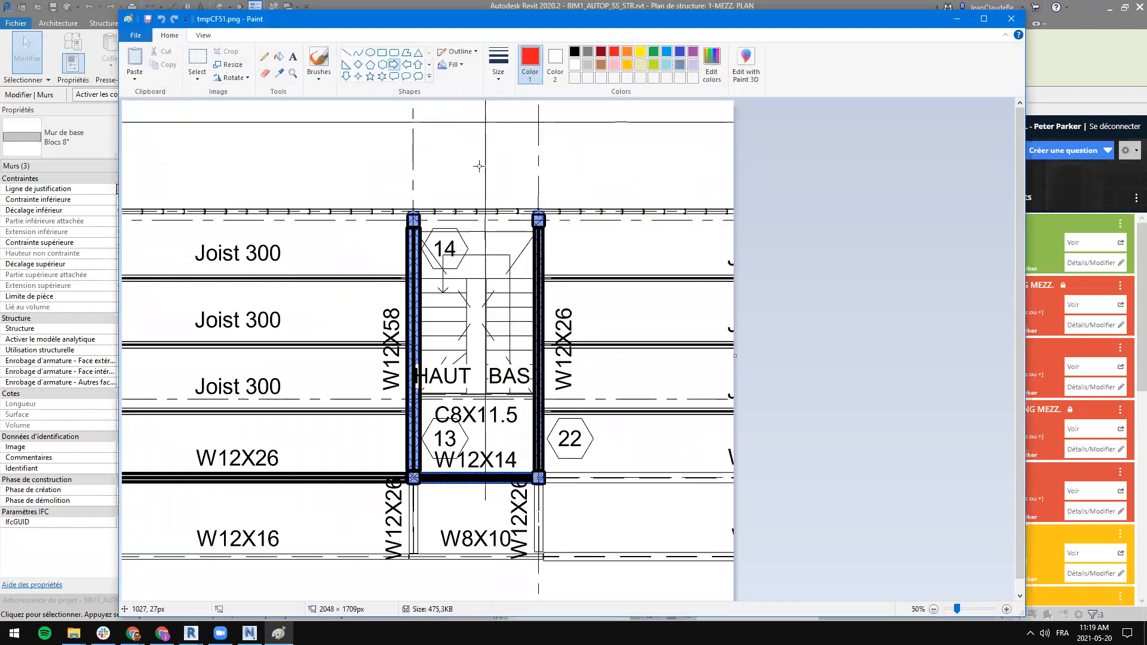
pyautogui.moveTo(541, 277)
pyautogui.mouseDown()
pyautogui.moveTo(740, 357)
pyautogui.moveTo(722, 361)
pyautogui.mouseUp()
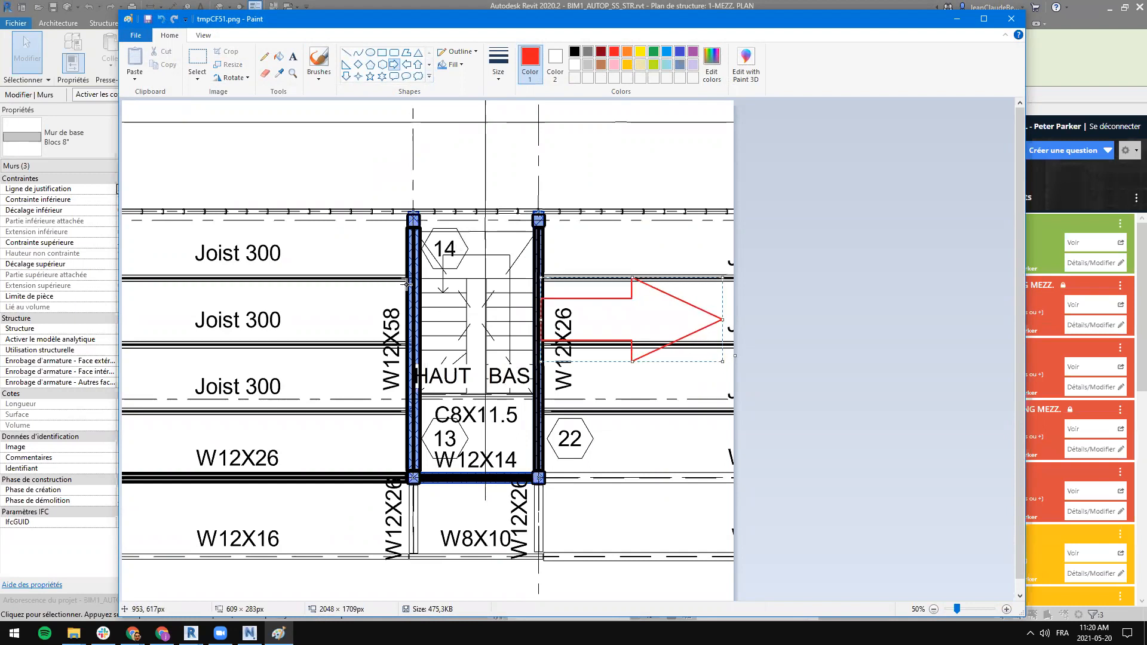
pyautogui.click(405, 64)
pyautogui.moveTo(413, 280)
pyautogui.mouseDown()
pyautogui.moveTo(308, 324)
pyautogui.moveTo(174, 346)
pyautogui.moveTo(167, 371)
pyautogui.mouseUp()
pyautogui.click(295, 58)
pyautogui.moveTo(221, 307); pyautogui.dragTo(411, 341)
pyautogui.write('150mm')
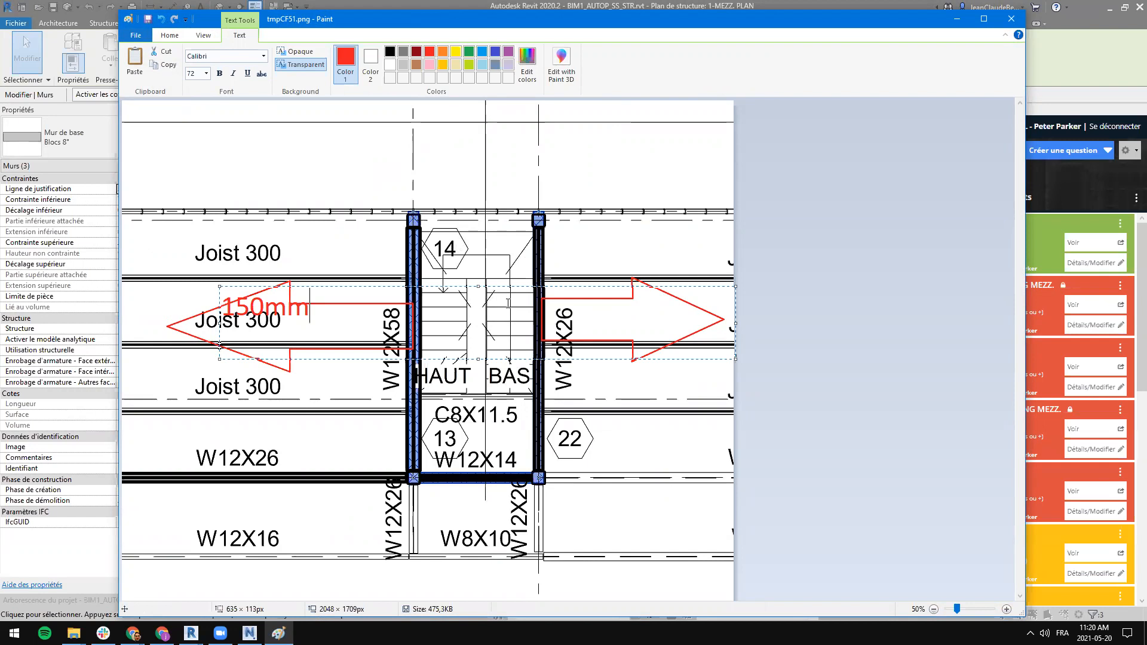
pyautogui.press('Escape')
# Step: Add the red label "150mm" on the arrow pointing left from the stairwell
pyautogui.moveTo(218, 310); pyautogui.dragTo(332, 324)
pyautogui.write('150mm')
pyautogui.press('Return')
pyautogui.press('Return')
pyautogui.press('BackSpace')
pyautogui.press('BackSpace')
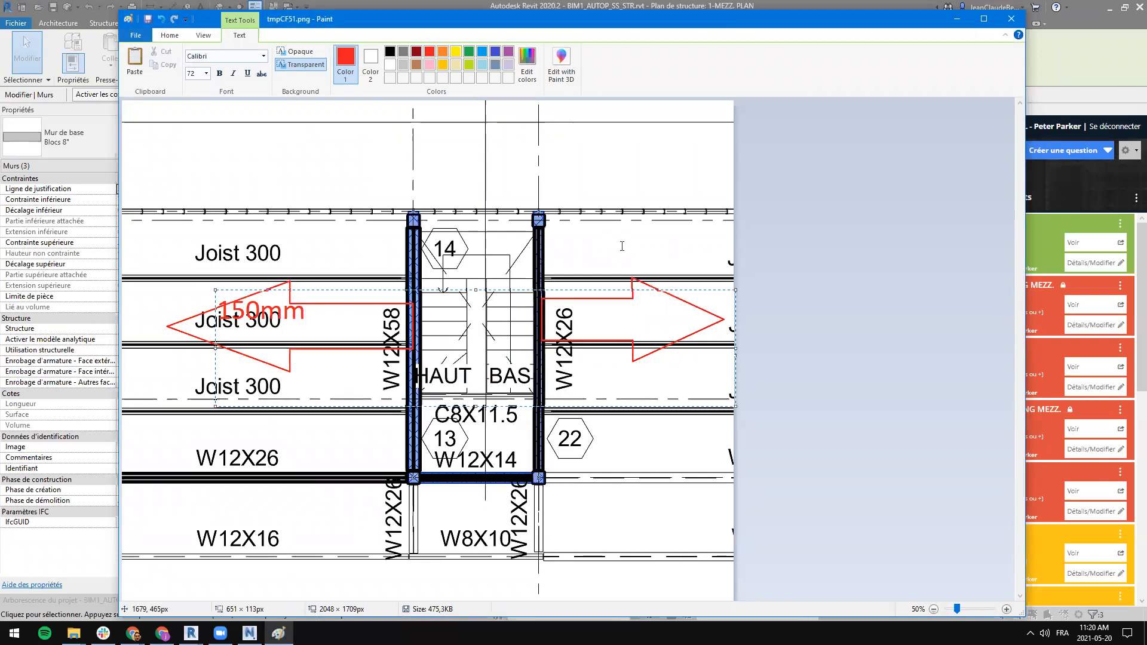
# Step: Label the arrow pointing right from the stairwell "150mm" in red, and close Paint with the annotated image saved
pyautogui.click(622, 245)
pyautogui.moveTo(547, 309); pyautogui.dragTo(691, 337)
pyautogui.write('150mm')
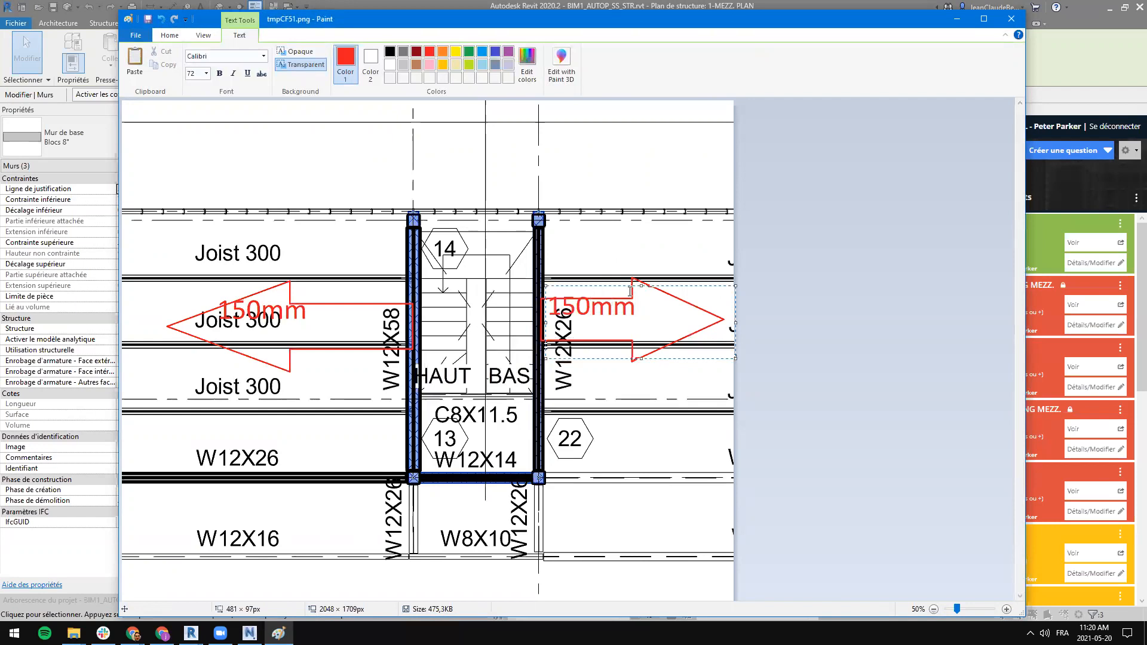
pyautogui.click(378, 364)
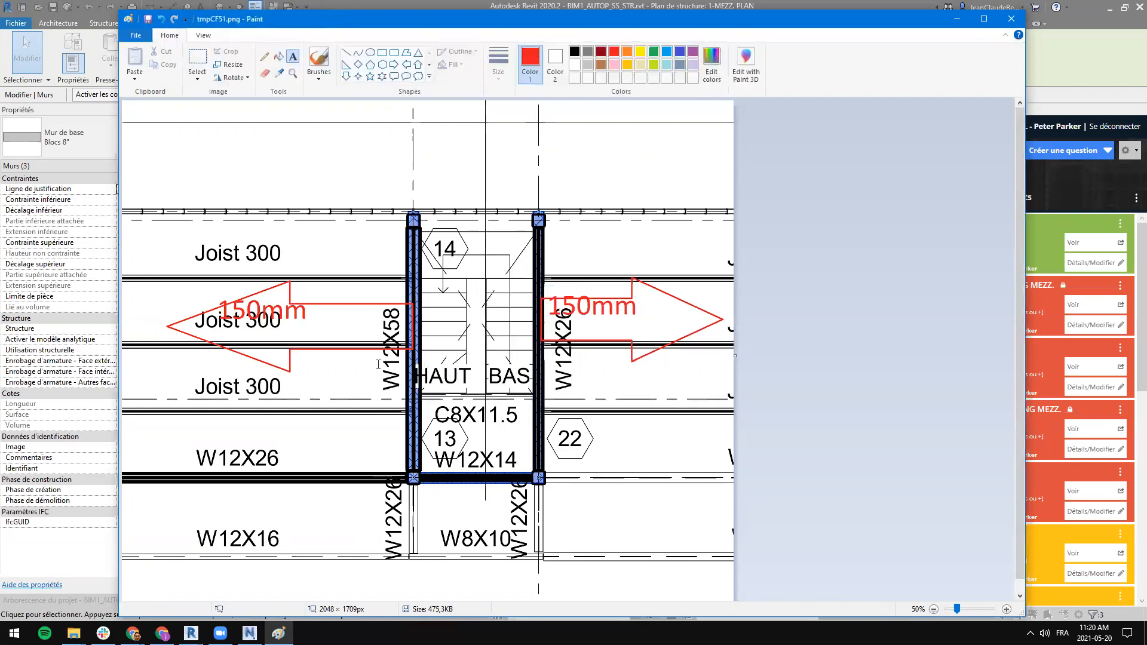
pyautogui.click(273, 299)
pyautogui.click(248, 301)
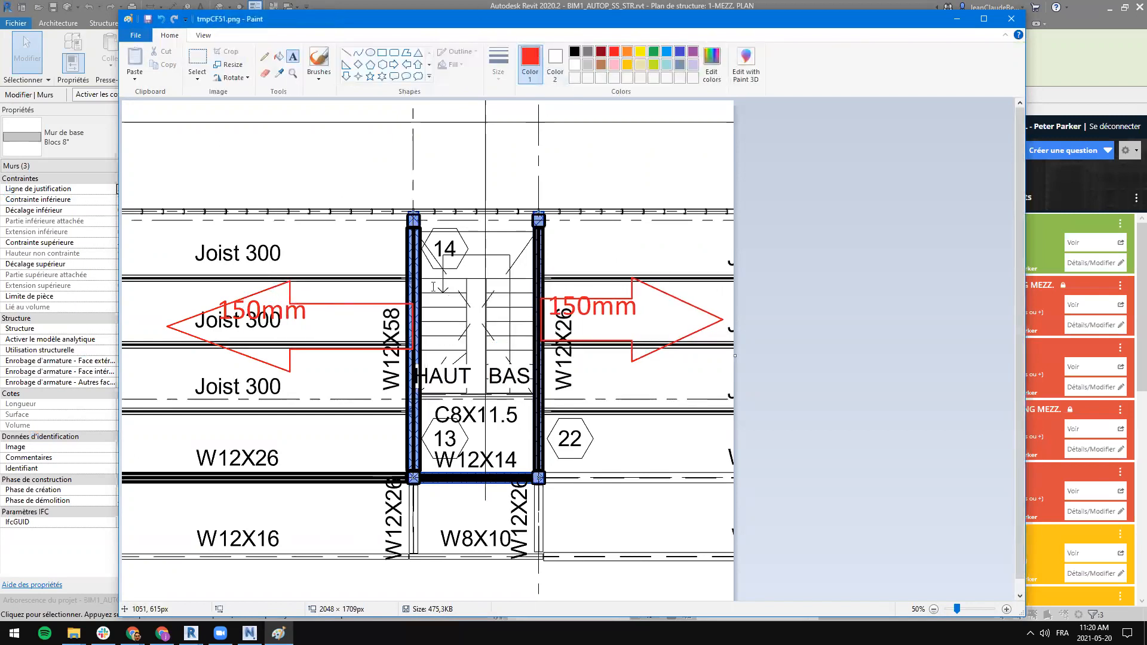
pyautogui.click(1010, 19)
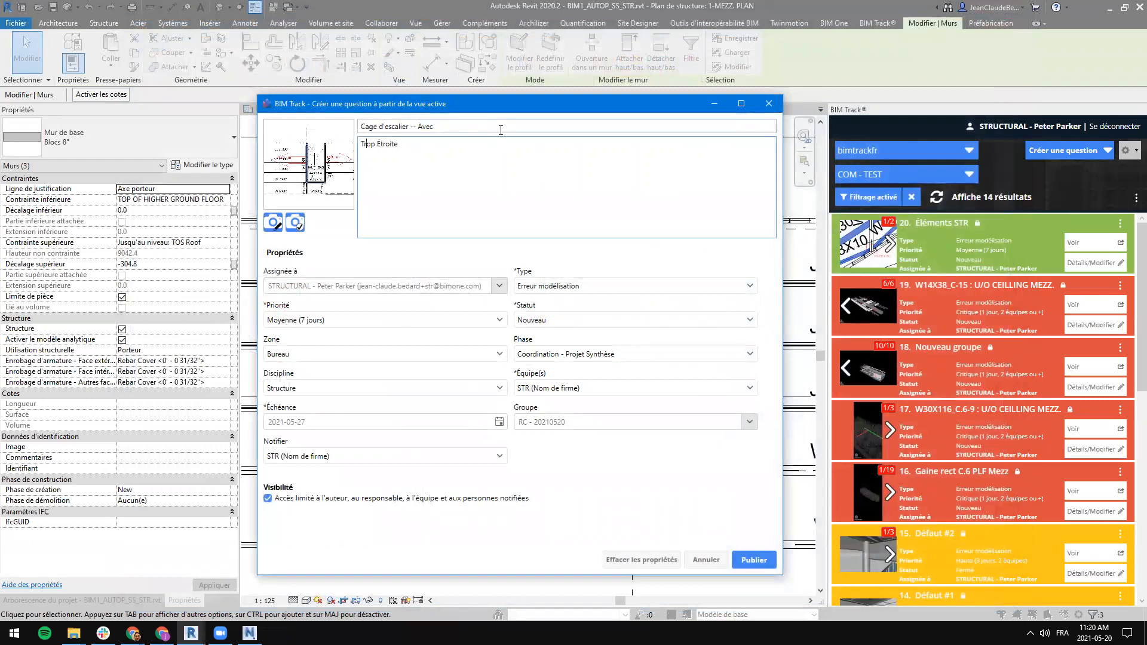
# Step: Preview the annotated stairwell image and publish the "Cage d'escalier -- Avec" issue
pyautogui.click(308, 183)
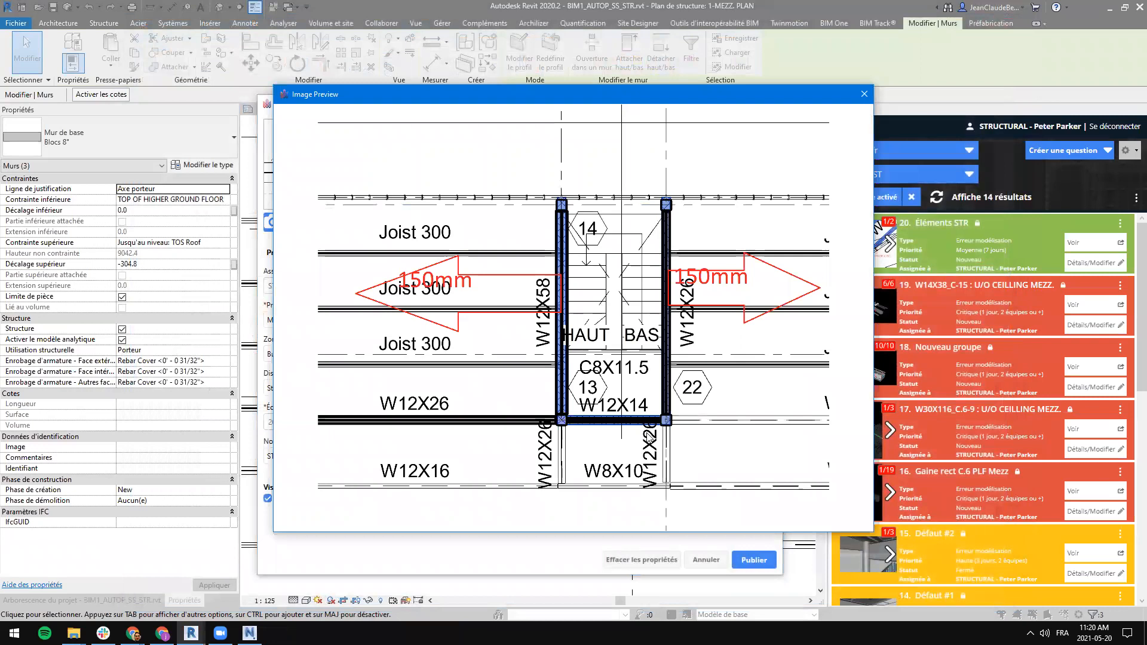
pyautogui.click(864, 95)
pyautogui.click(754, 560)
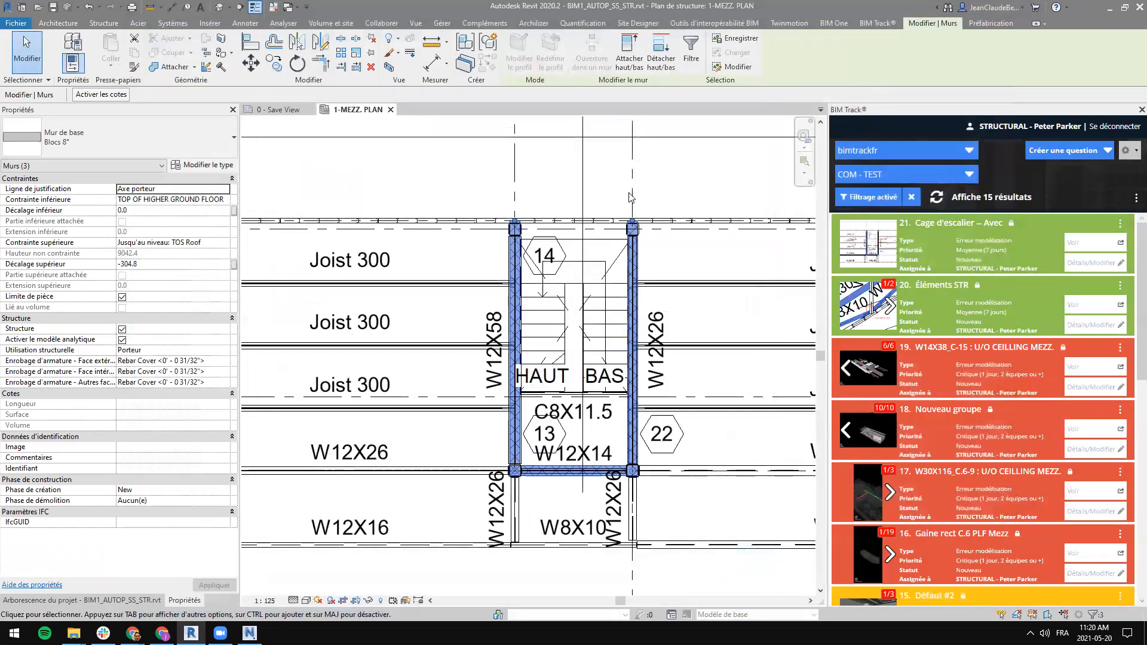
# Step: Clear the wall selection and restore the saved view of the "Cage d'escalier -- Avec" issue
pyautogui.press('Escape')
pyautogui.scroll(1, 647, 396)
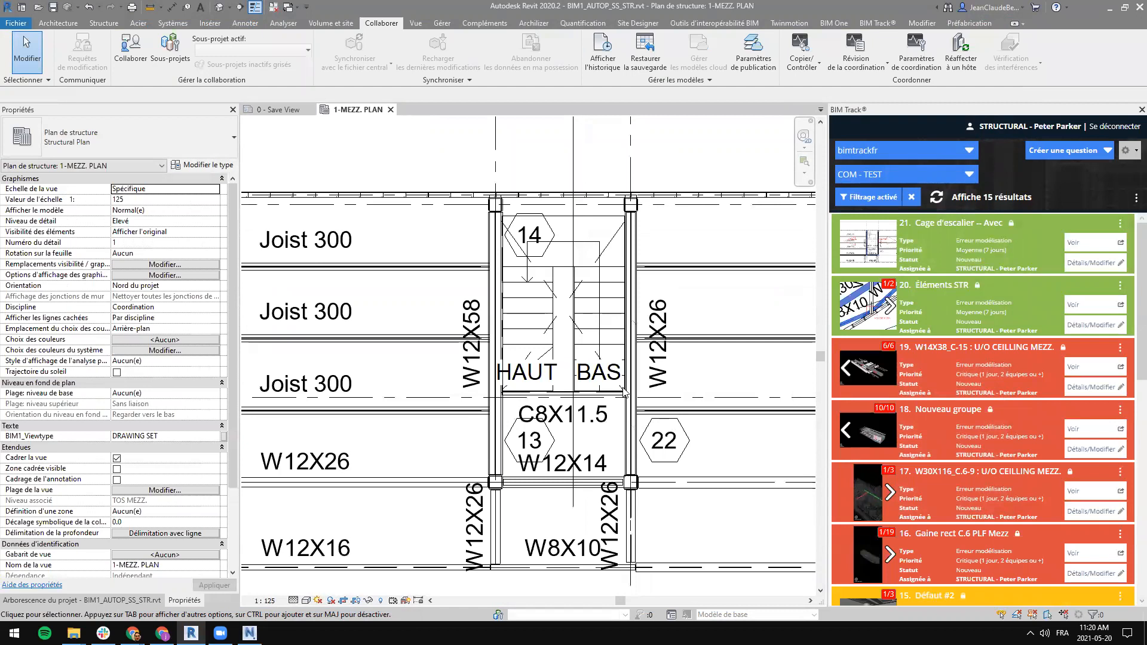
pyautogui.scroll(-1, 600, 361)
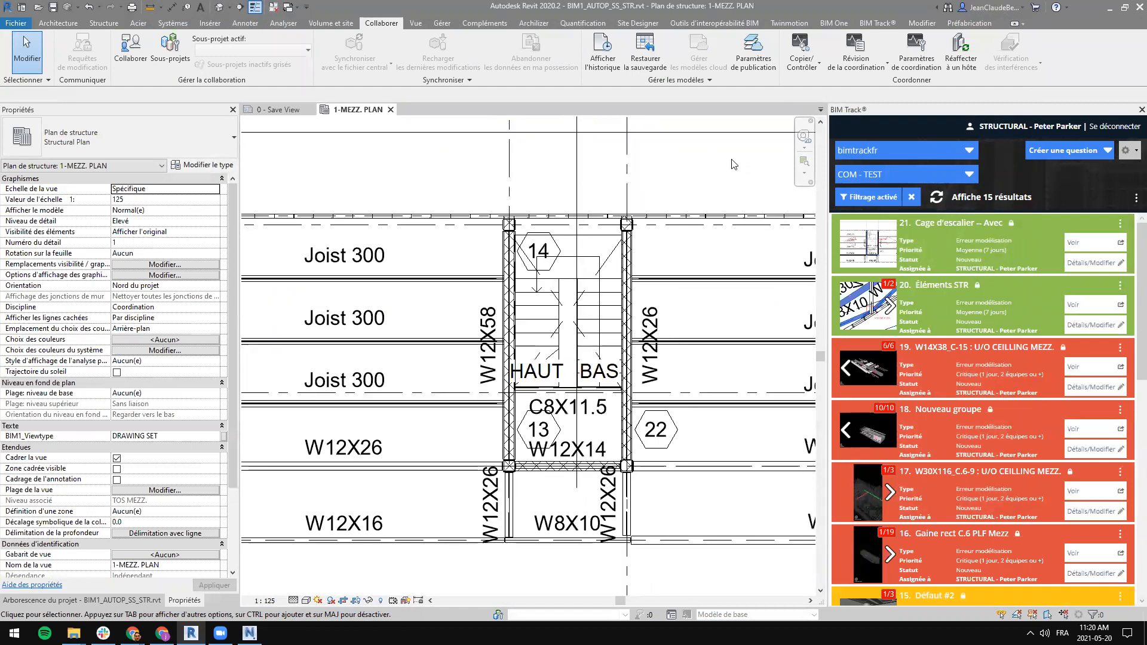
pyautogui.click(1087, 241)
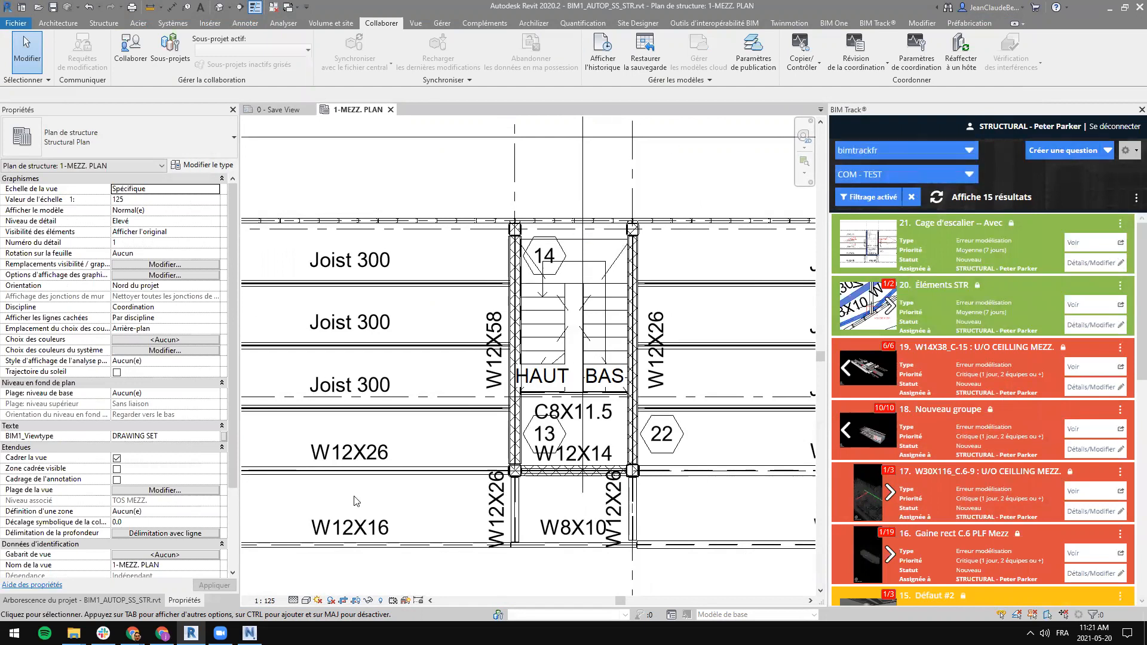
# Step: Create another issue from the active view titled "Cage d'escalier -- Sans" with the description "trop étroite"
pyautogui.click(1058, 156)
pyautogui.write('C')
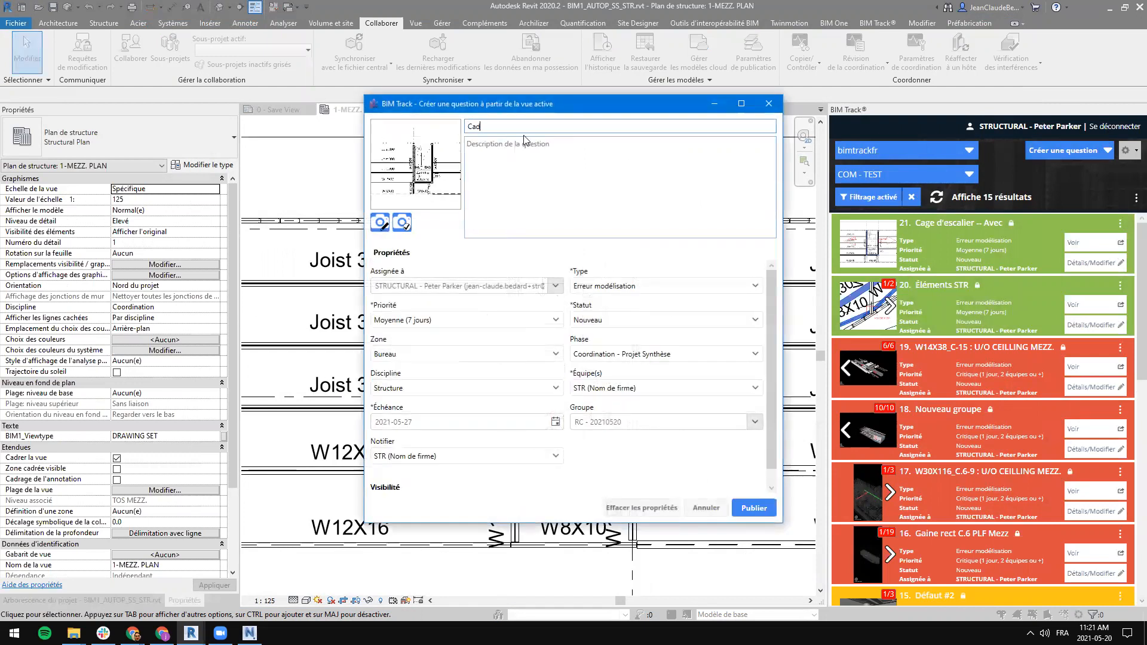
pyautogui.write("age d'escalier -- Sans")
pyautogui.click(523, 147)
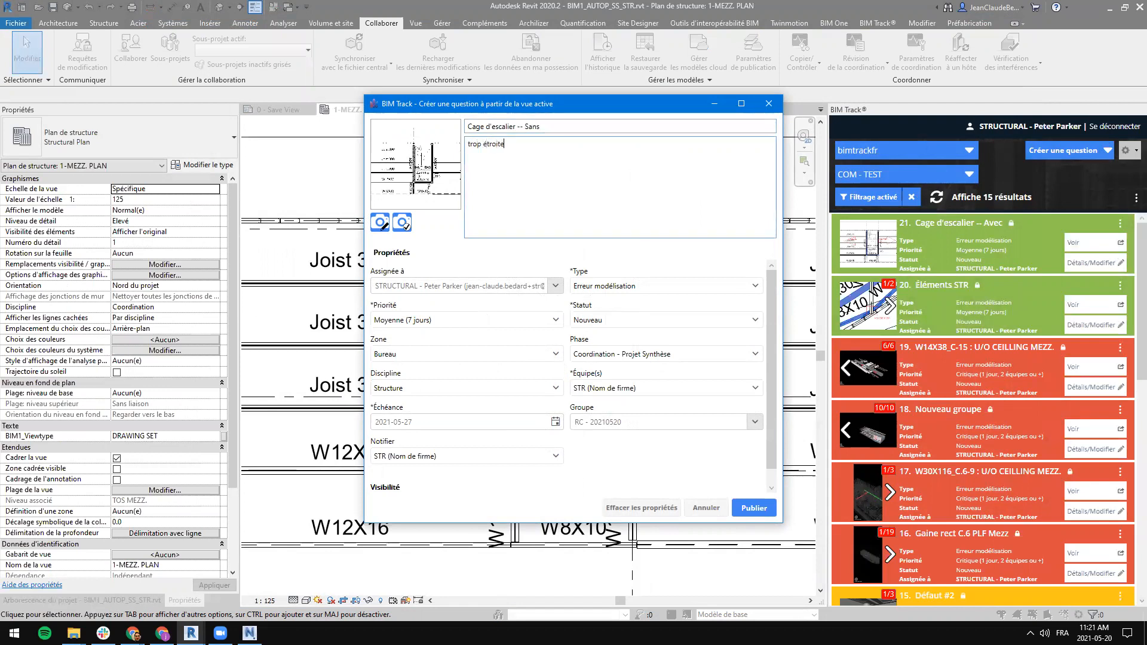
# Step: Annotate the issue's plan image in Paint with red block arrows pointing outward from both sides of the stairwell, then save it and close Paint
pyautogui.click(380, 223)
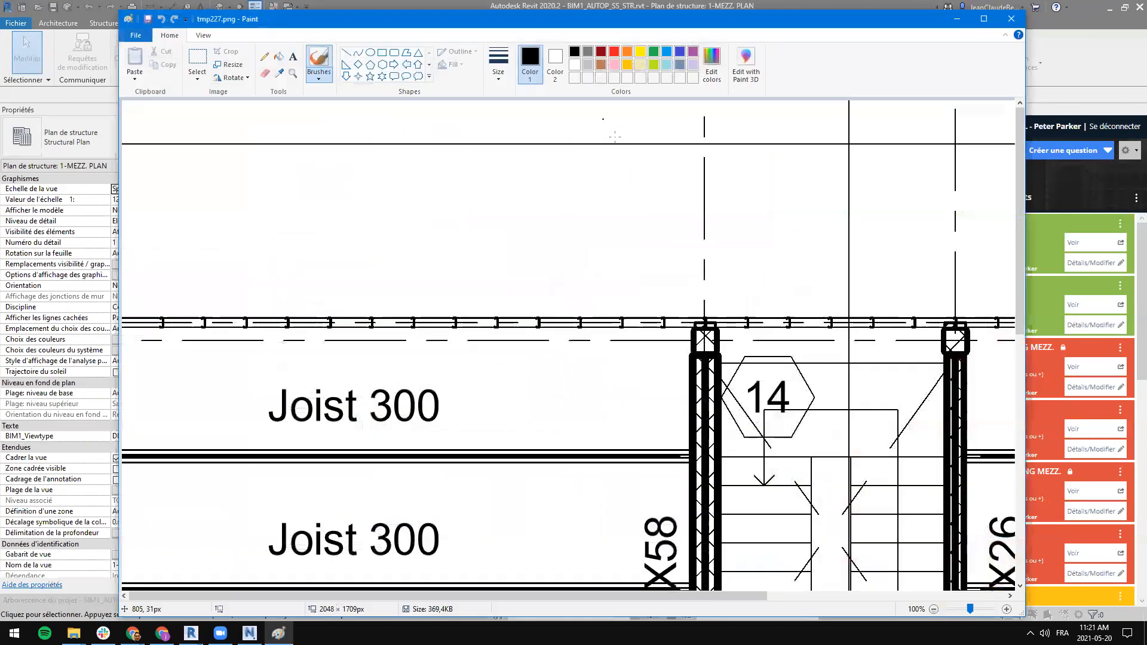
pyautogui.keyDown('ctrl'); pyautogui.scroll(-2, 614, 137); pyautogui.keyUp('ctrl')
pyautogui.click(614, 52)
pyautogui.click(393, 64)
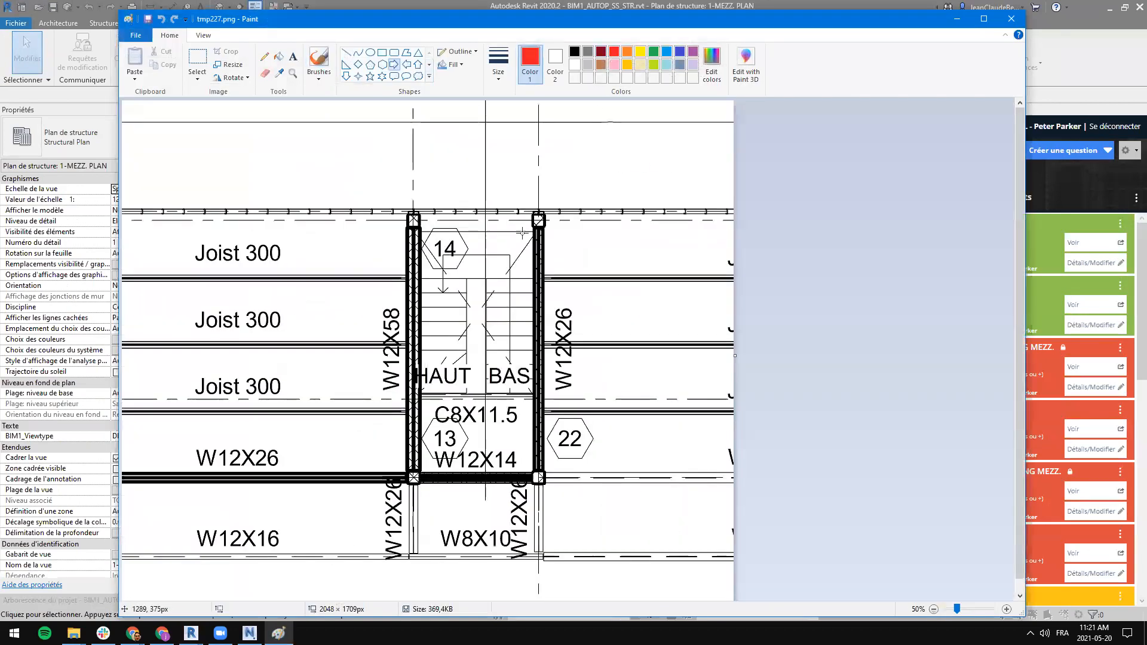
pyautogui.moveTo(541, 278); pyautogui.dragTo(726, 396)
pyautogui.click(407, 64)
pyautogui.moveTo(415, 279); pyautogui.dragTo(138, 397)
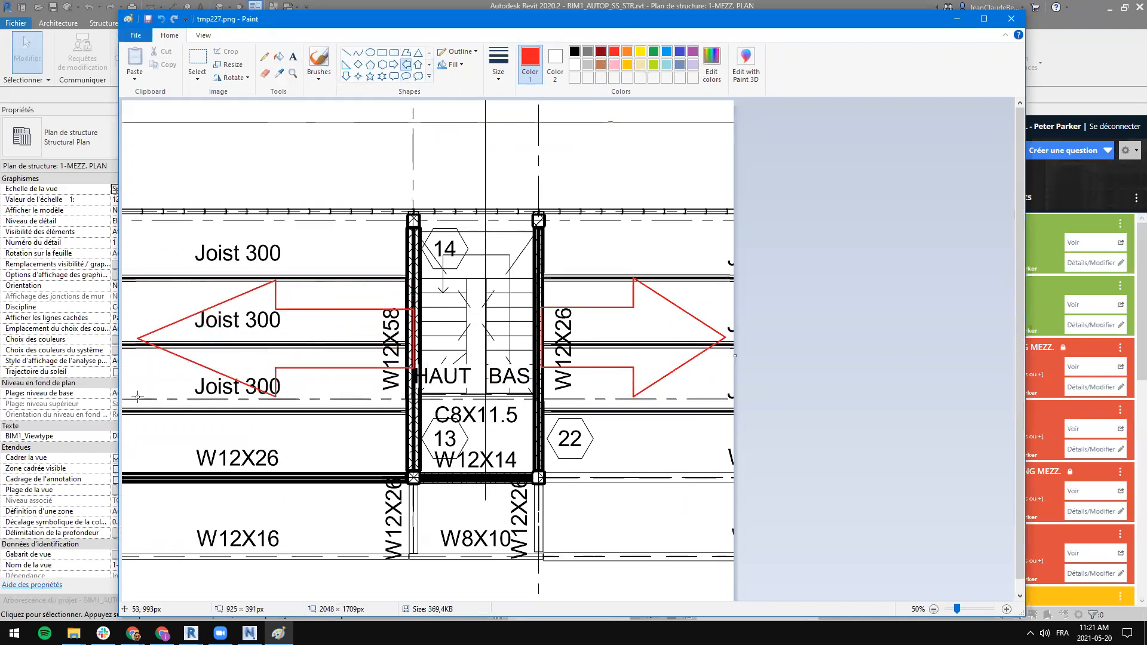
pyautogui.hotkey('ctrl', 's')
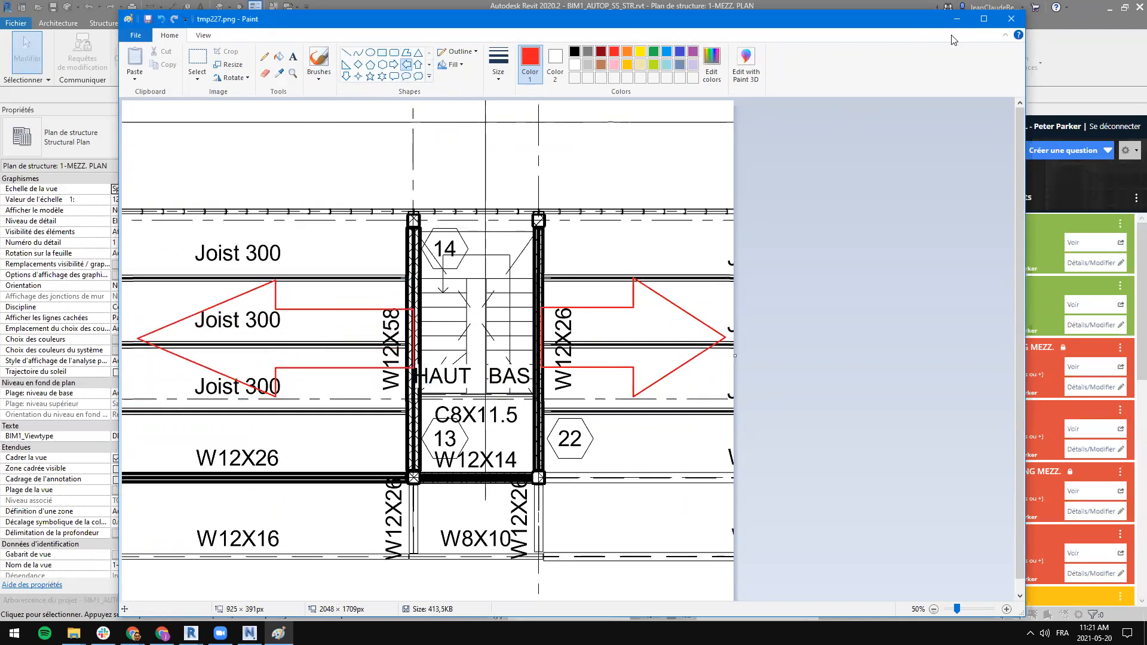
pyautogui.click(1011, 18)
# Step: Preview the annotated plan image and publish the "Cage d'escalier -- Sans" issue
pyautogui.moveTo(539, 126); pyautogui.dragTo(358, 127)
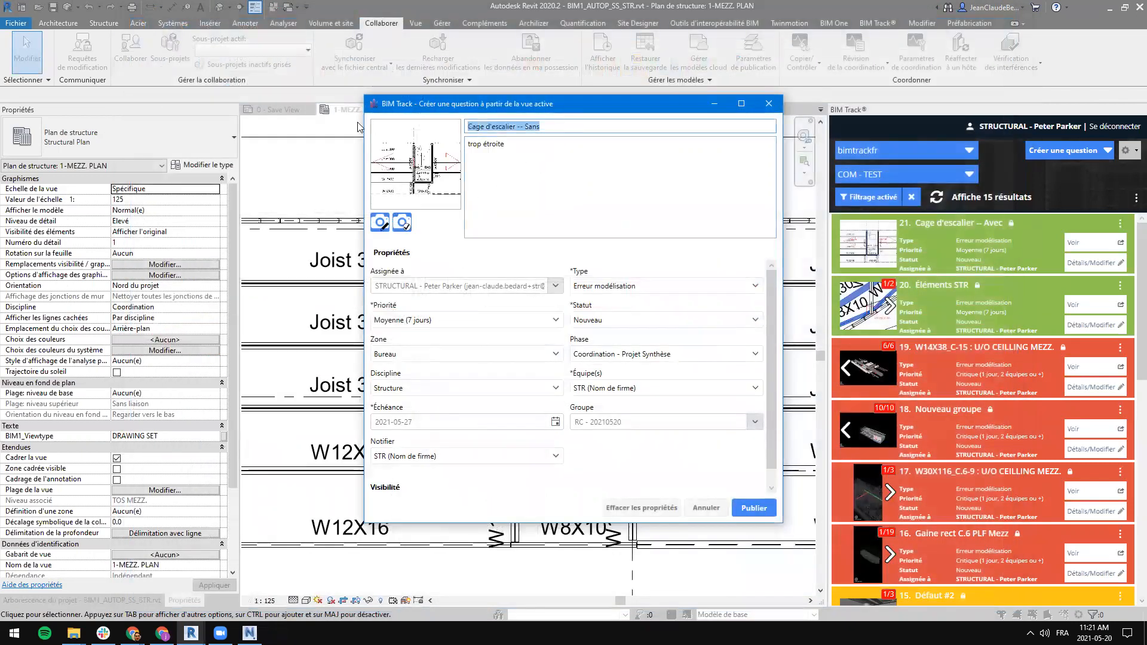
pyautogui.click(583, 166)
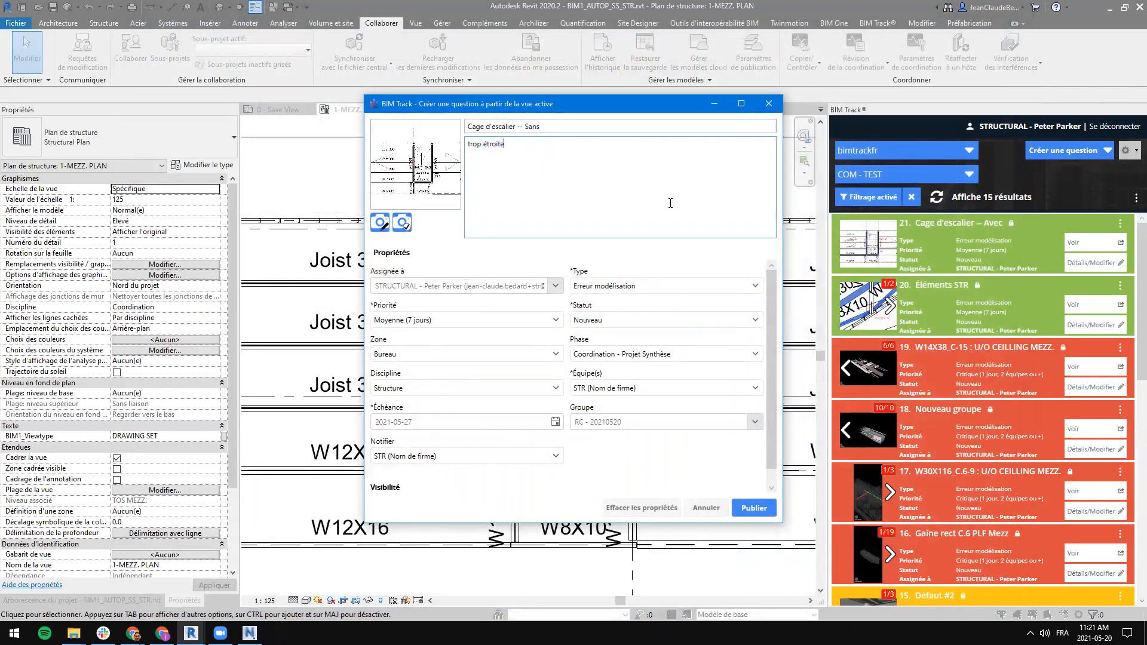
pyautogui.click(421, 169)
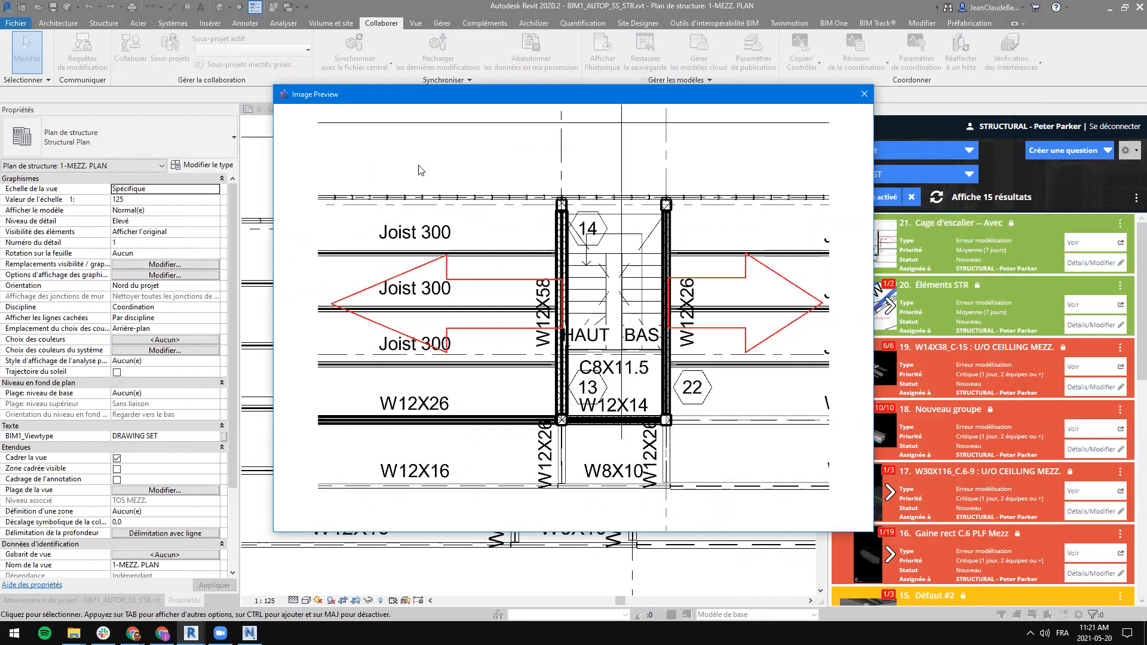
pyautogui.click(863, 94)
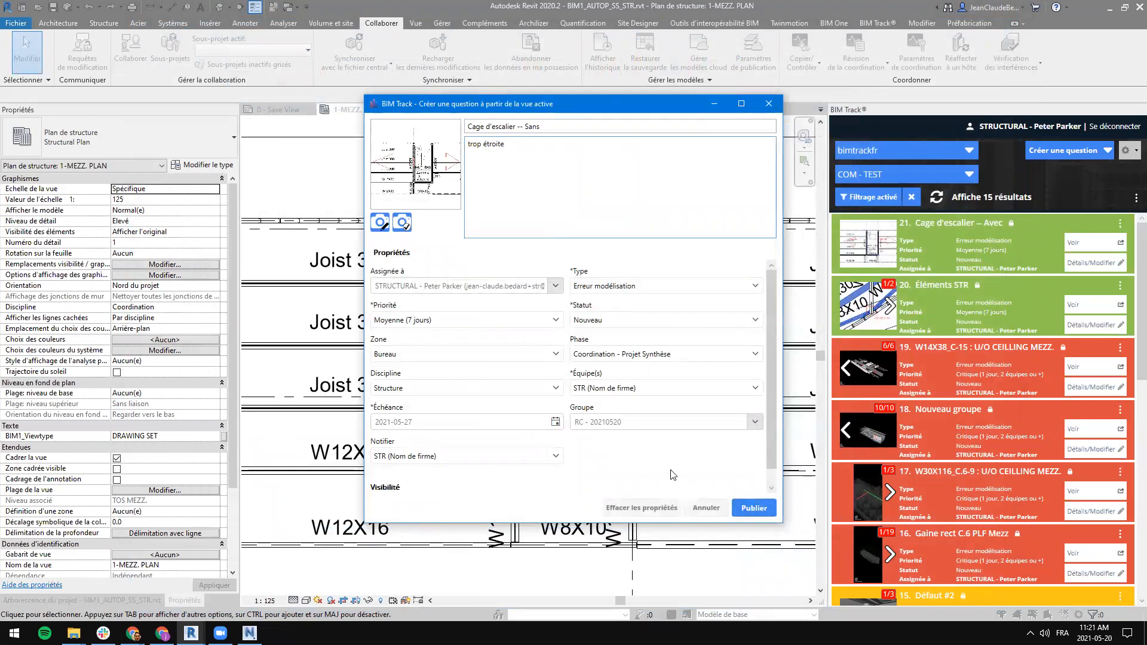
pyautogui.click(769, 513)
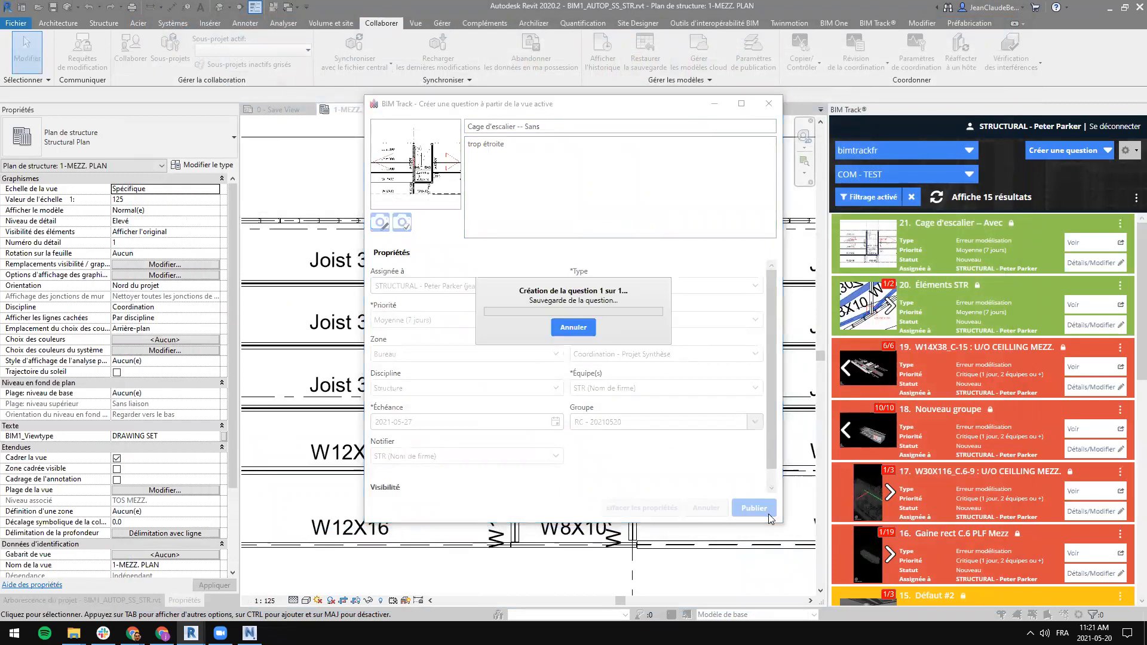
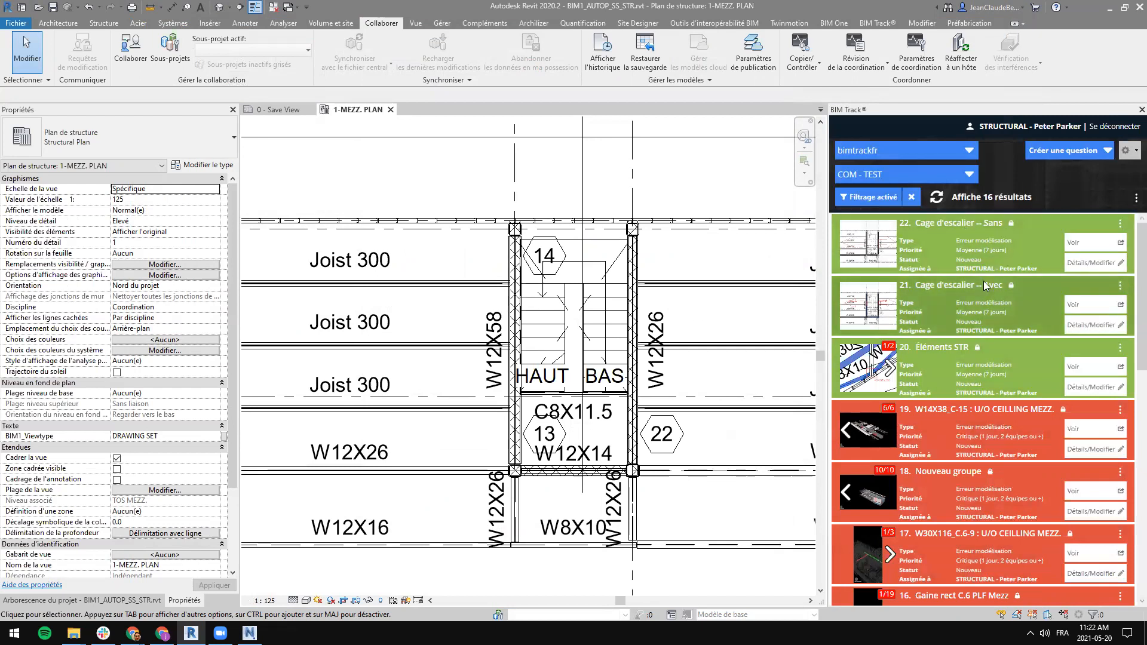
# Step: Close the mezzanine plan and restore the saved views of the "Cage d'escalier -- Avec" and "Cage d'escalier -- Sans" issues in turn
pyautogui.click(391, 110)
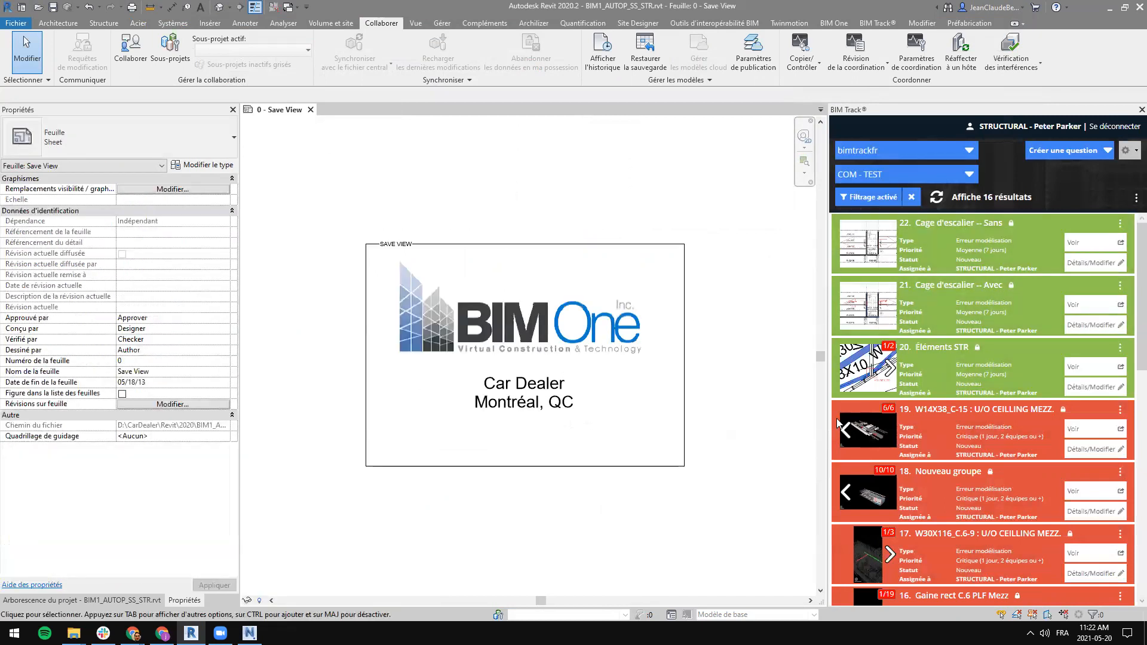
pyautogui.click(1080, 308)
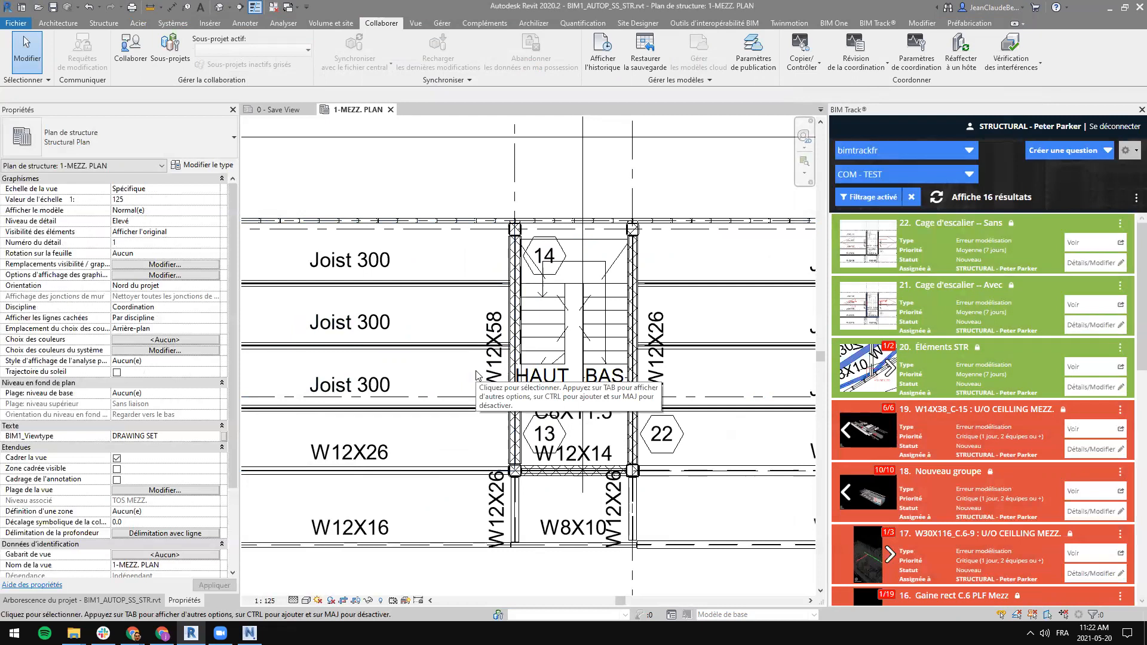
pyautogui.click(391, 110)
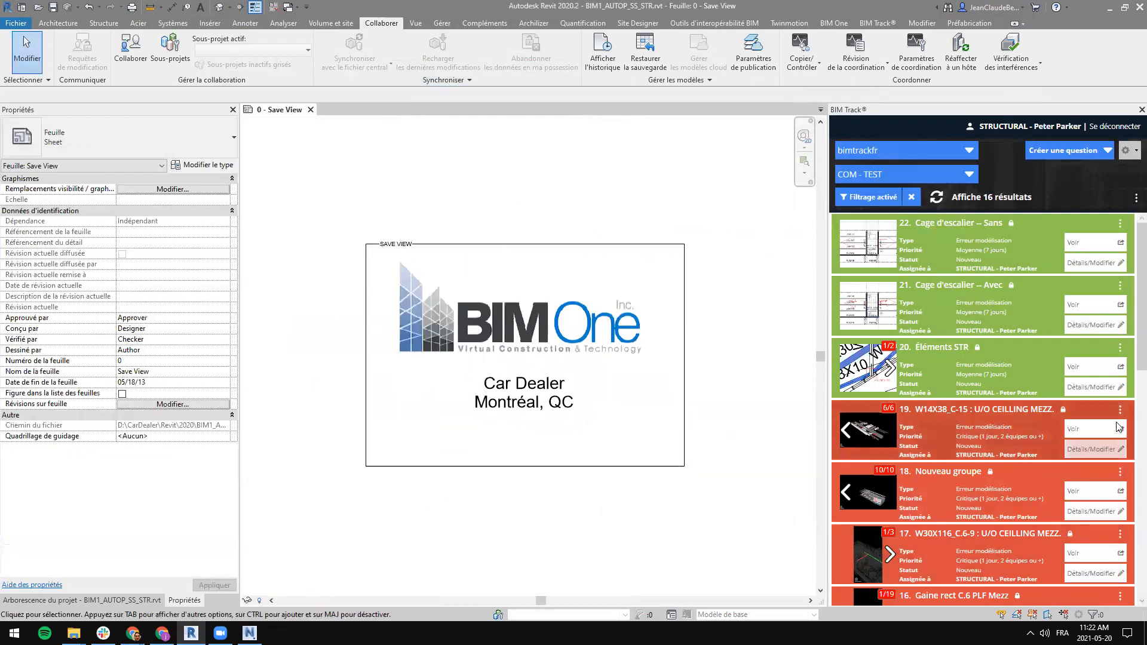
pyautogui.click(1080, 243)
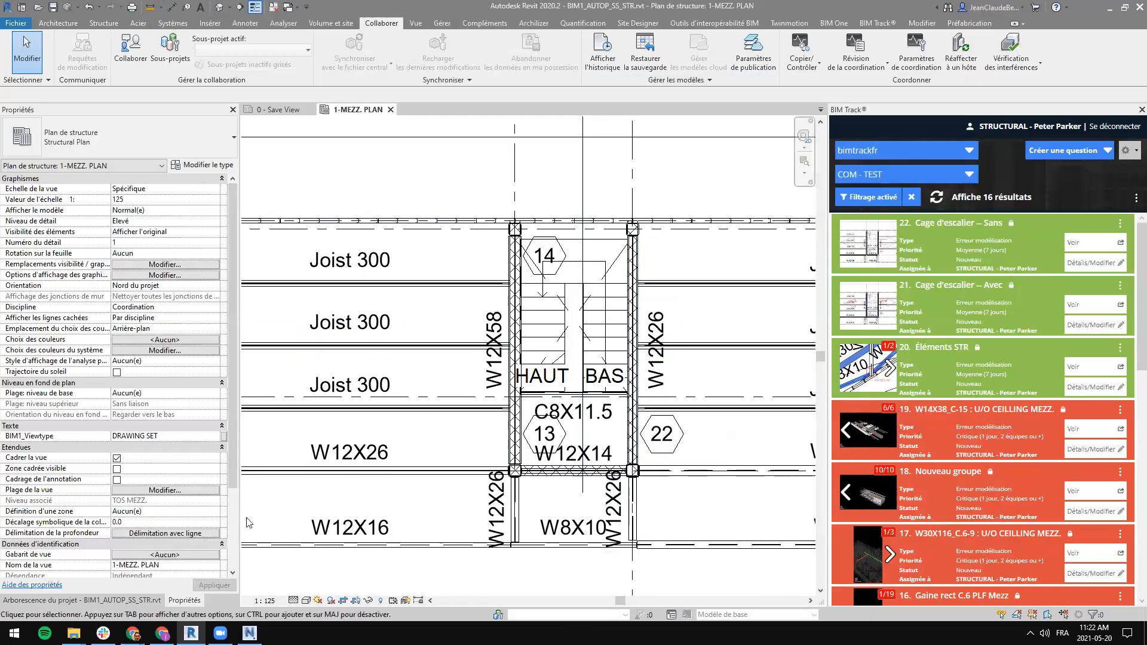
# Step: Switch to Navisworks, show the "Cage d'escalier -- Avec" issue in the model, and clear the element selection
pyautogui.click(250, 633)
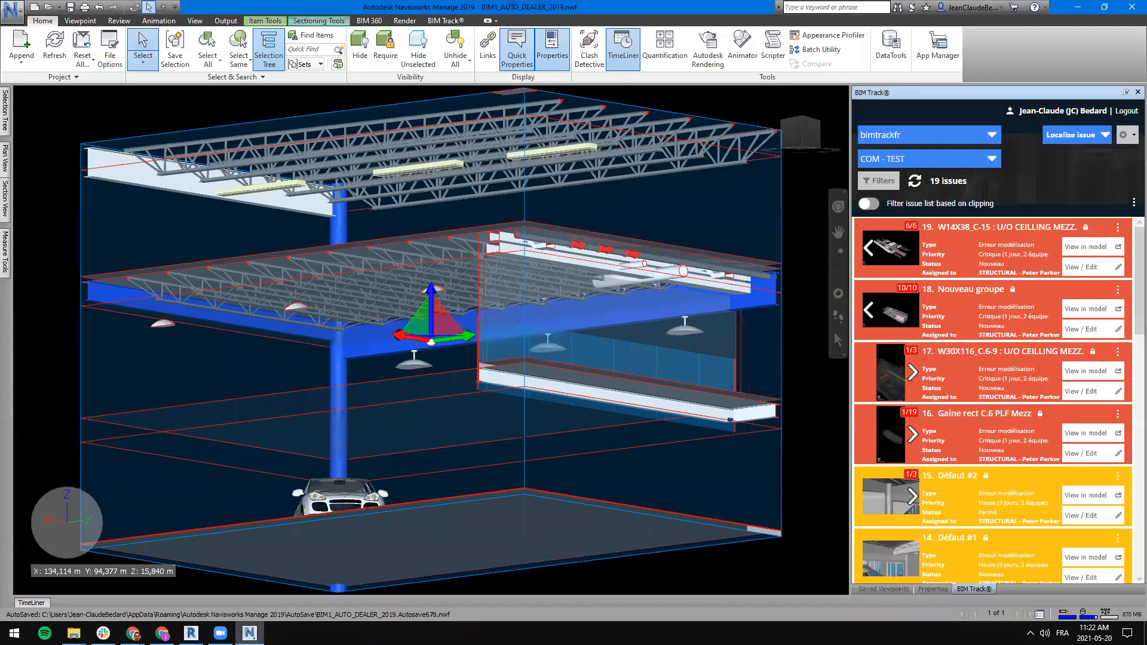
pyautogui.click(191, 633)
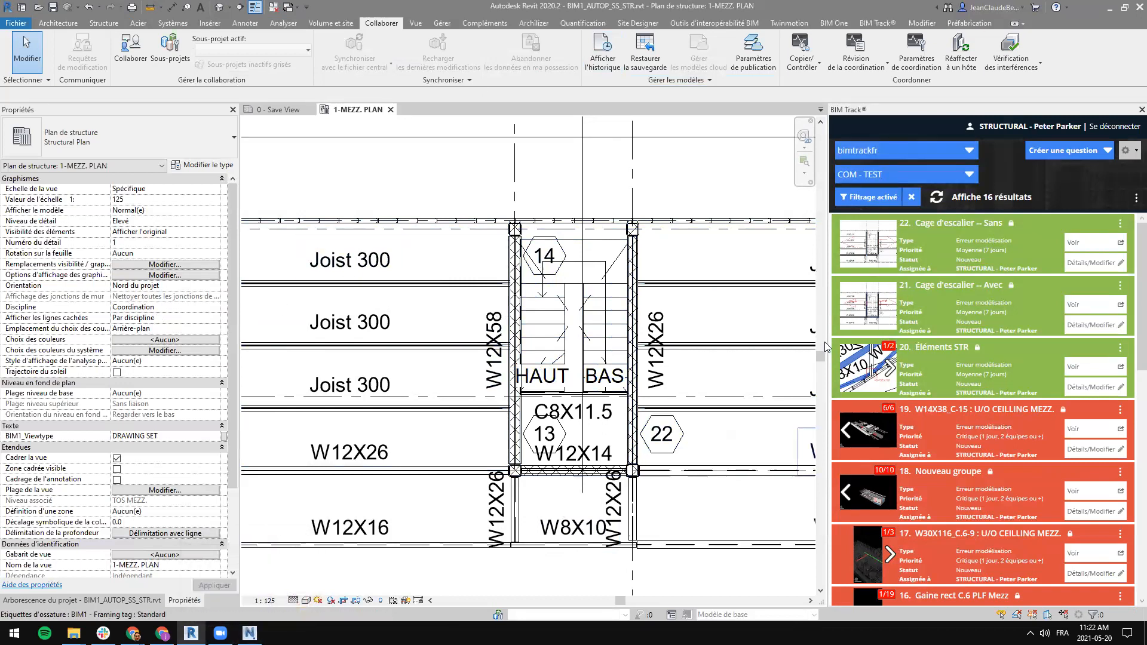
pyautogui.click(250, 632)
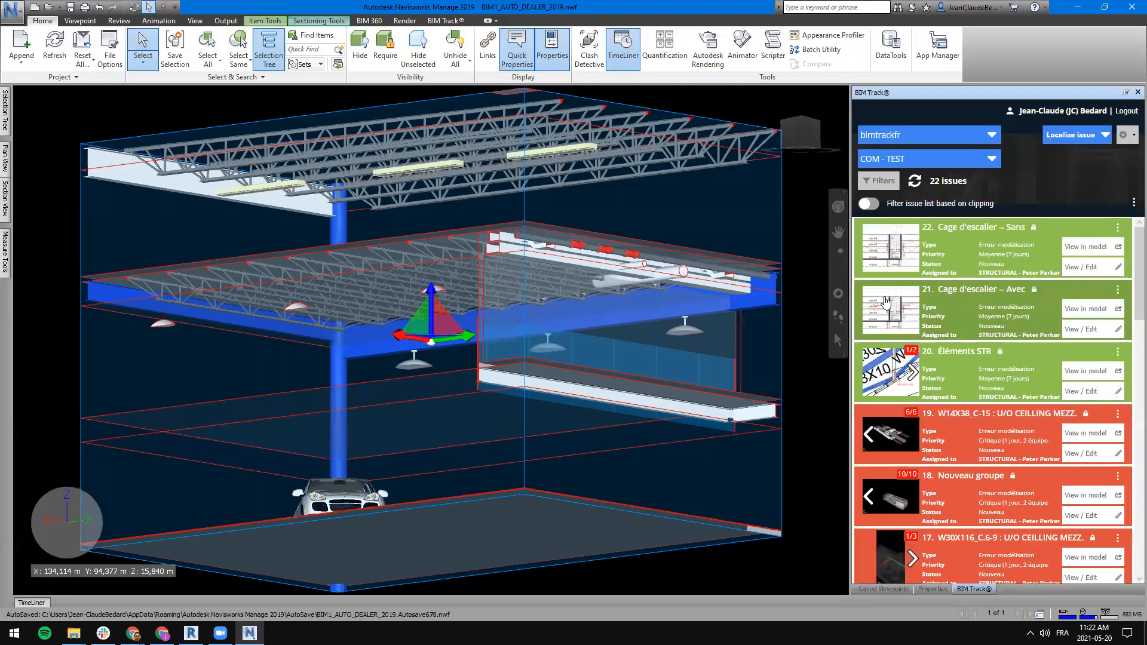
pyautogui.click(1080, 309)
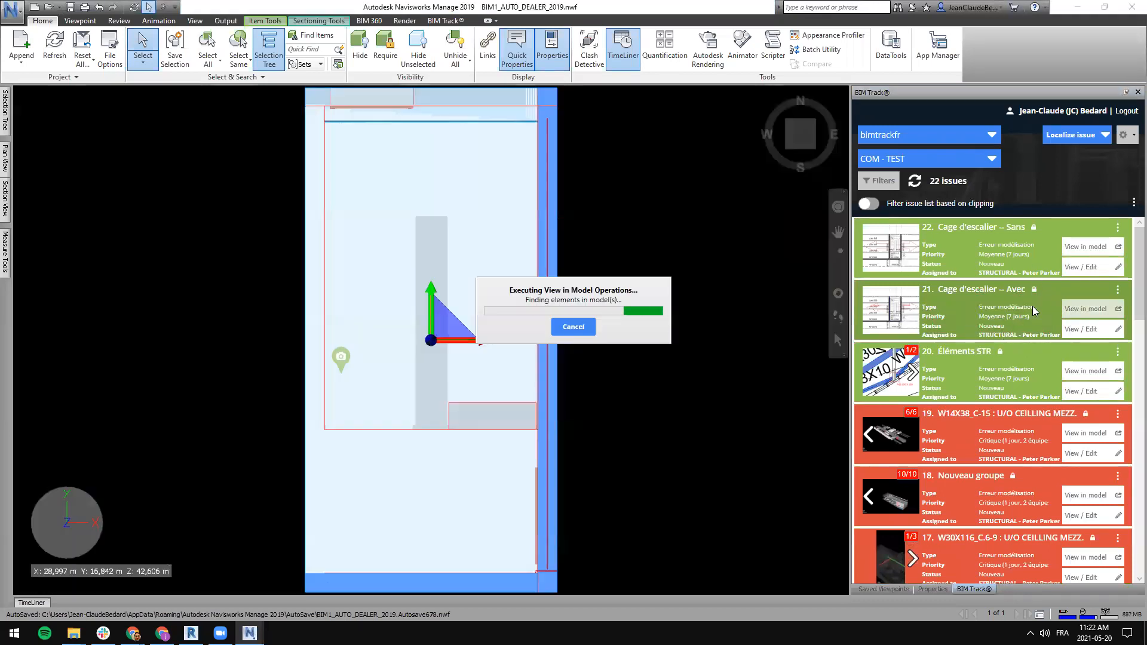
pyautogui.scroll(-5, 556, 328)
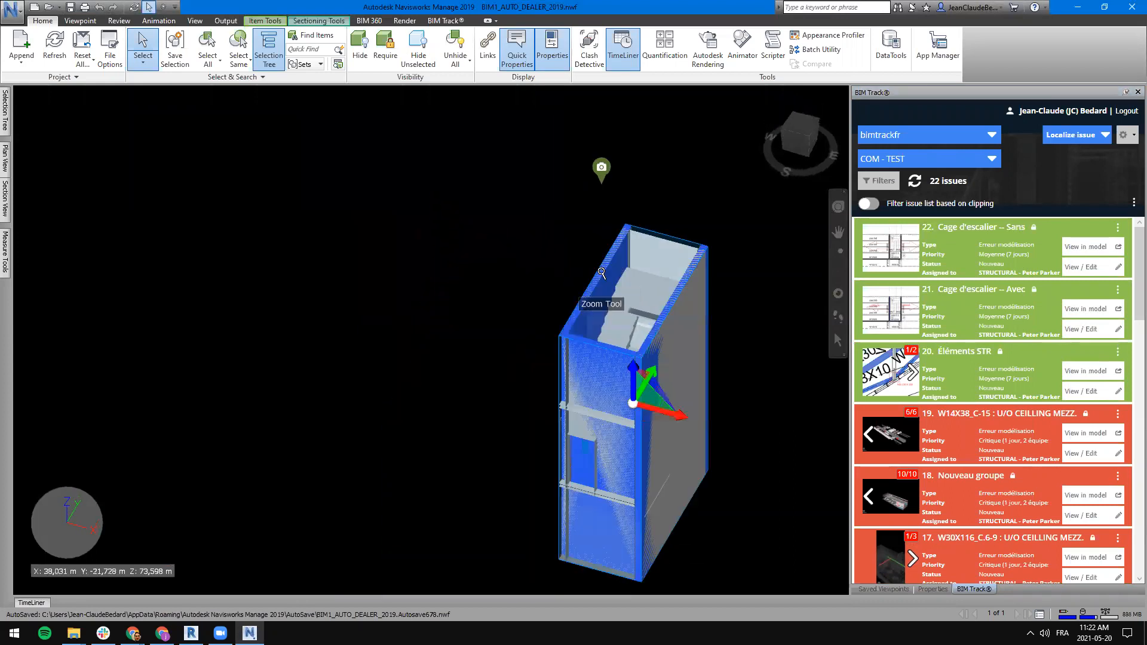
pyautogui.click(721, 392)
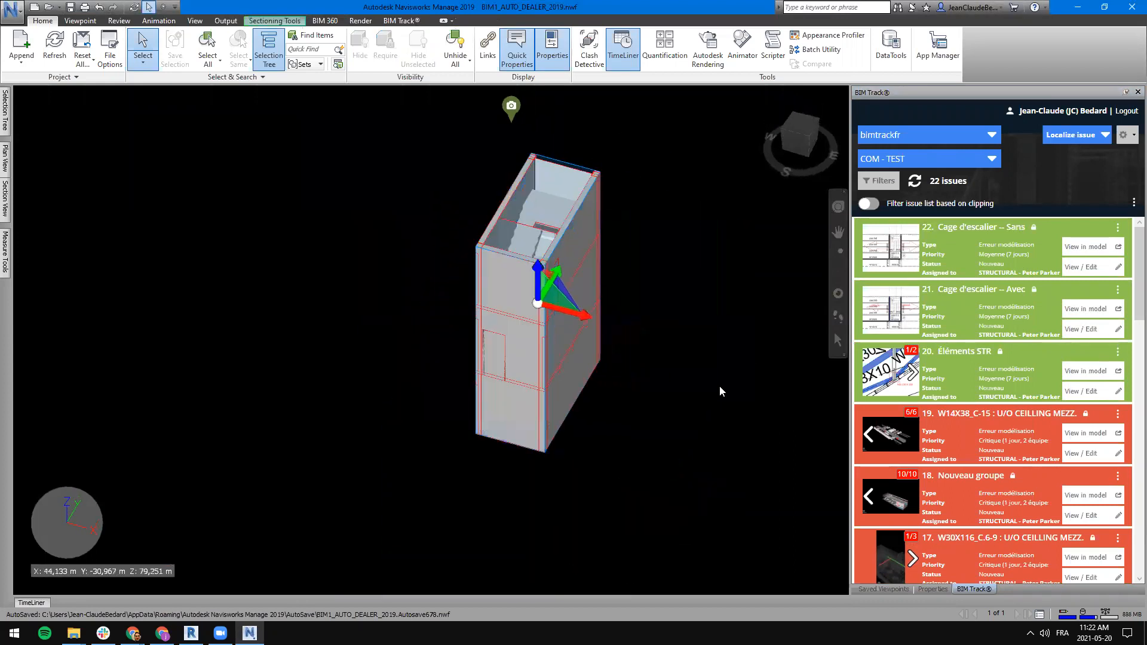
# Step: Hide the stairwell's front wall and examine the stairs inside the clipped section
pyautogui.click(507, 281)
pyautogui.hotkey('ctrl', 'h')
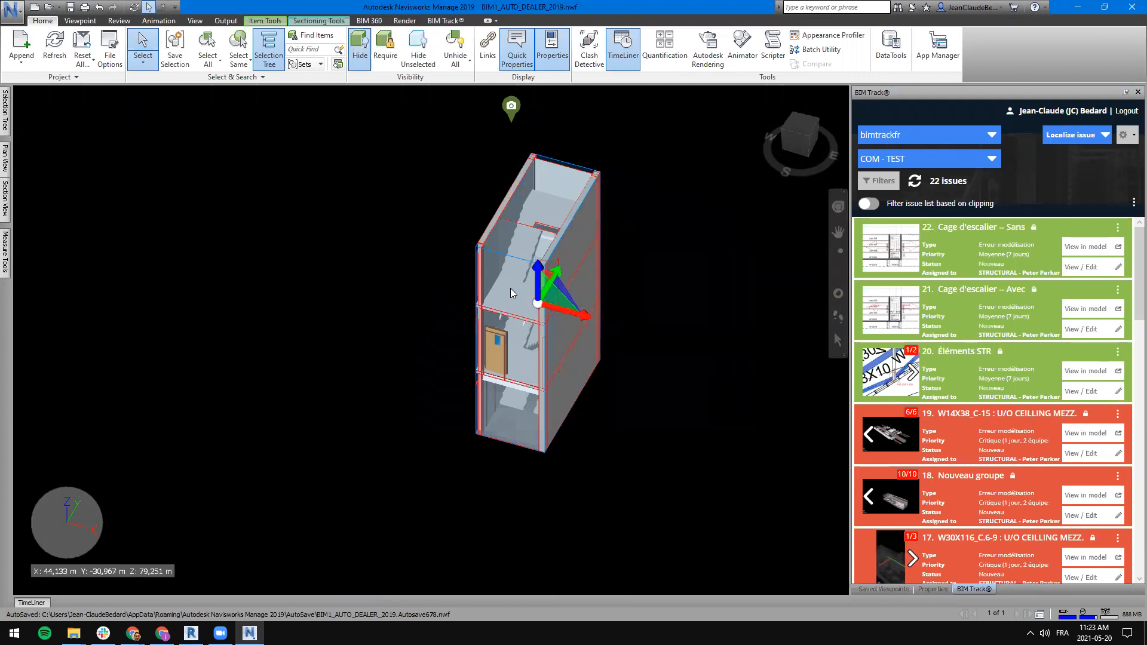
pyautogui.moveTo(538, 275); pyautogui.dragTo(595, 330)
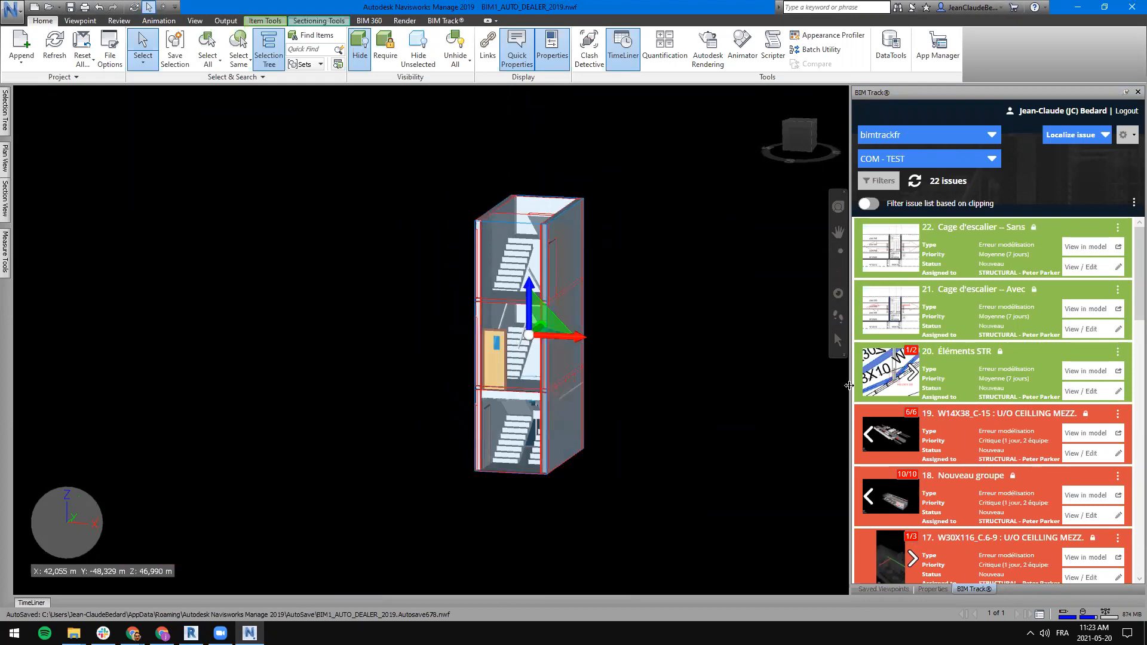
pyautogui.scroll(2, 416, 301)
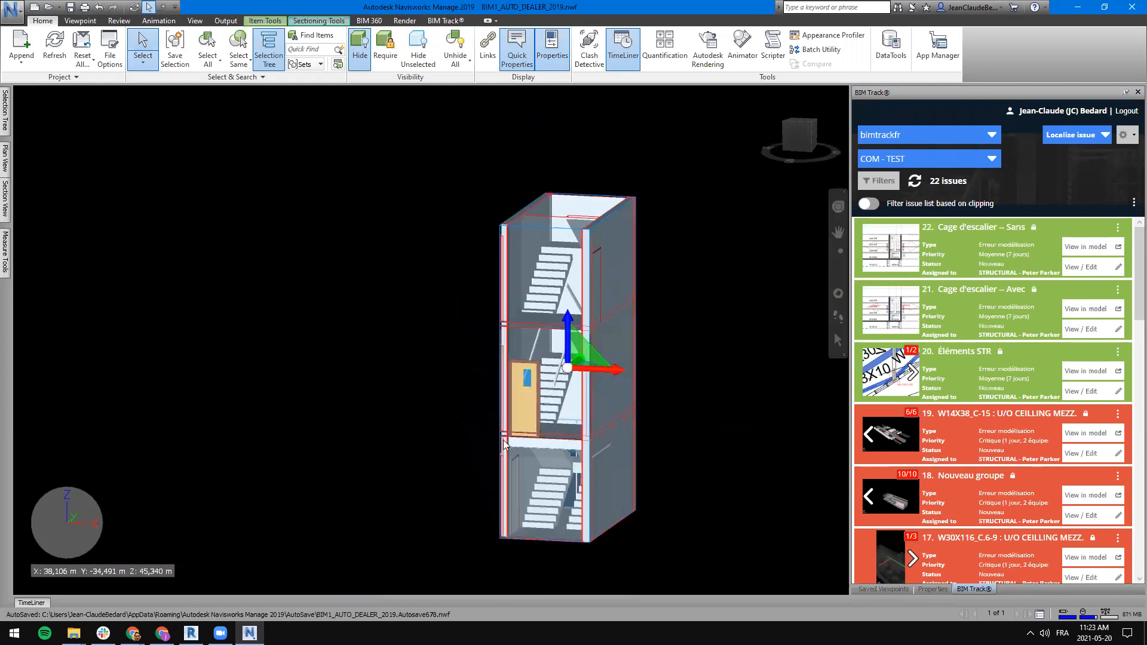
pyautogui.moveTo(612, 394)
pyautogui.moveTo(538, 508); pyautogui.dragTo(528, 464, button='middle')
pyautogui.scroll(2, 538, 357)
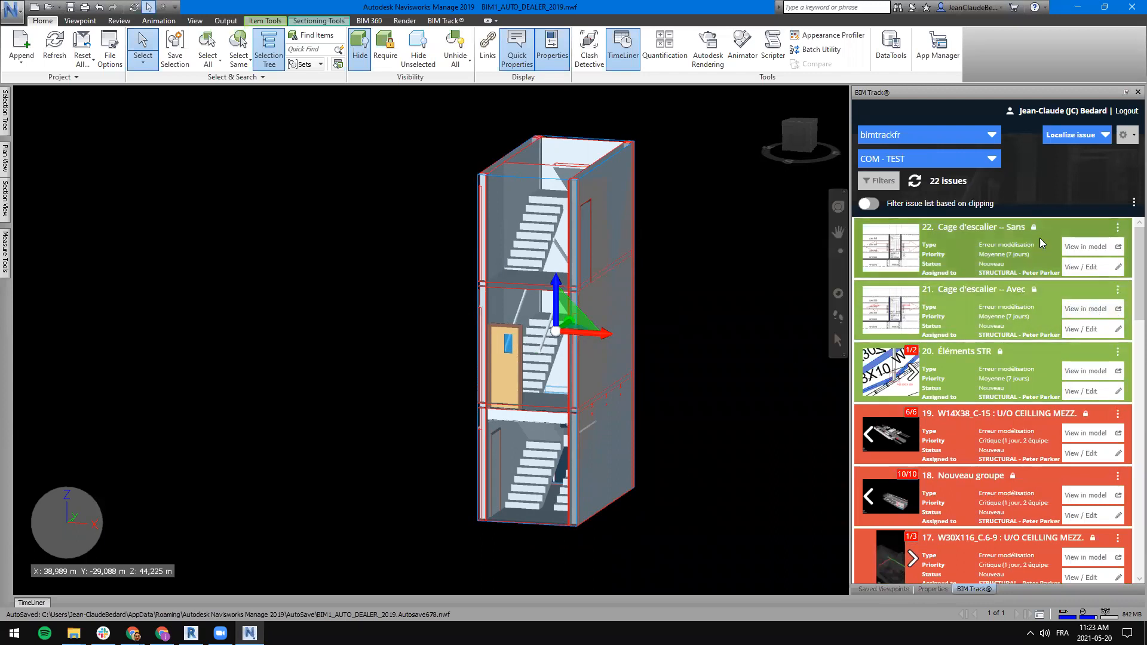
# Step: Show the "Cage d'escalier -- Sans" issue in the model and examine the full extent of its section box
pyautogui.click(1085, 247)
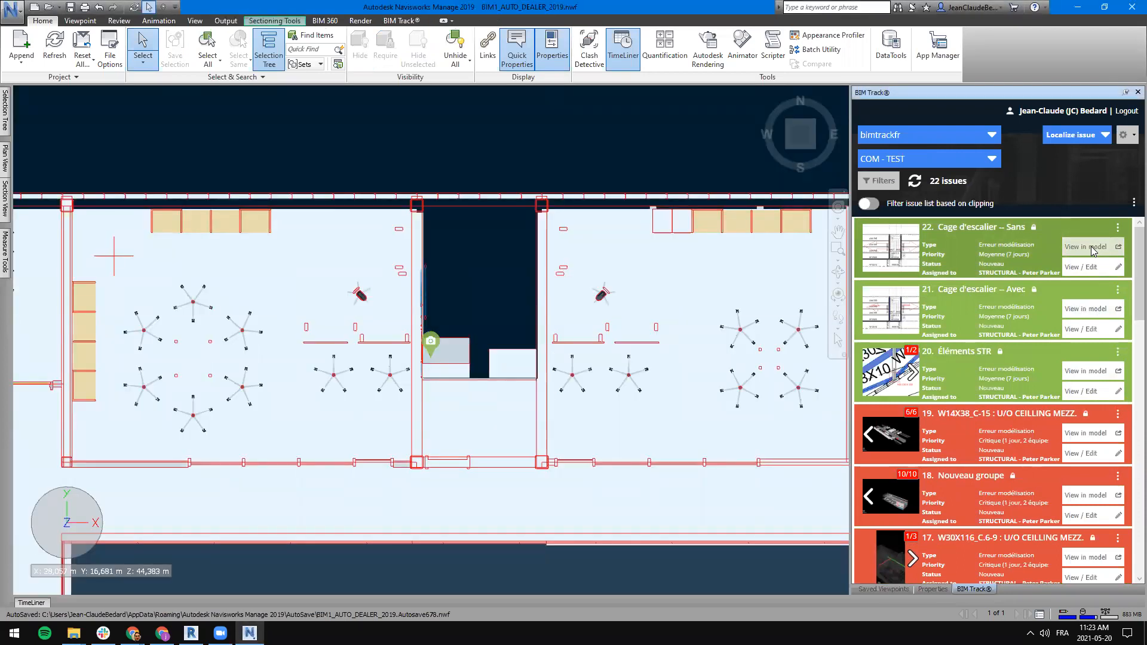
pyautogui.scroll(-5, 518, 382)
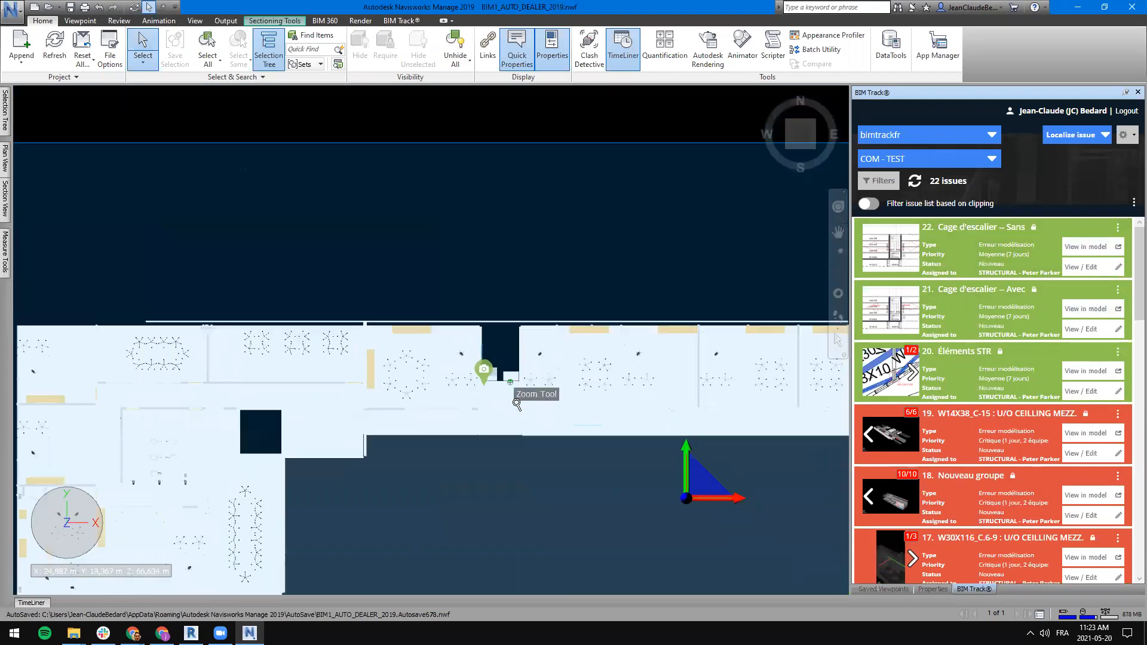
pyautogui.scroll(-8, 517, 403)
pyautogui.keyDown('shift'); pyautogui.moveTo(578, 404); pyautogui.dragTo(571, 332, button='middle'); pyautogui.keyUp('shift')
pyautogui.scroll(1, 369, 311)
pyautogui.keyDown('shift'); pyautogui.moveTo(316, 258); pyautogui.dragTo(331, 311, button='middle'); pyautogui.keyUp('shift')
pyautogui.moveTo(592, 442); pyautogui.dragTo(531, 269, button='middle')
pyautogui.keyDown('shift'); pyautogui.moveTo(471, 360); pyautogui.dragTo(481, 372, button='middle'); pyautogui.keyUp('shift')
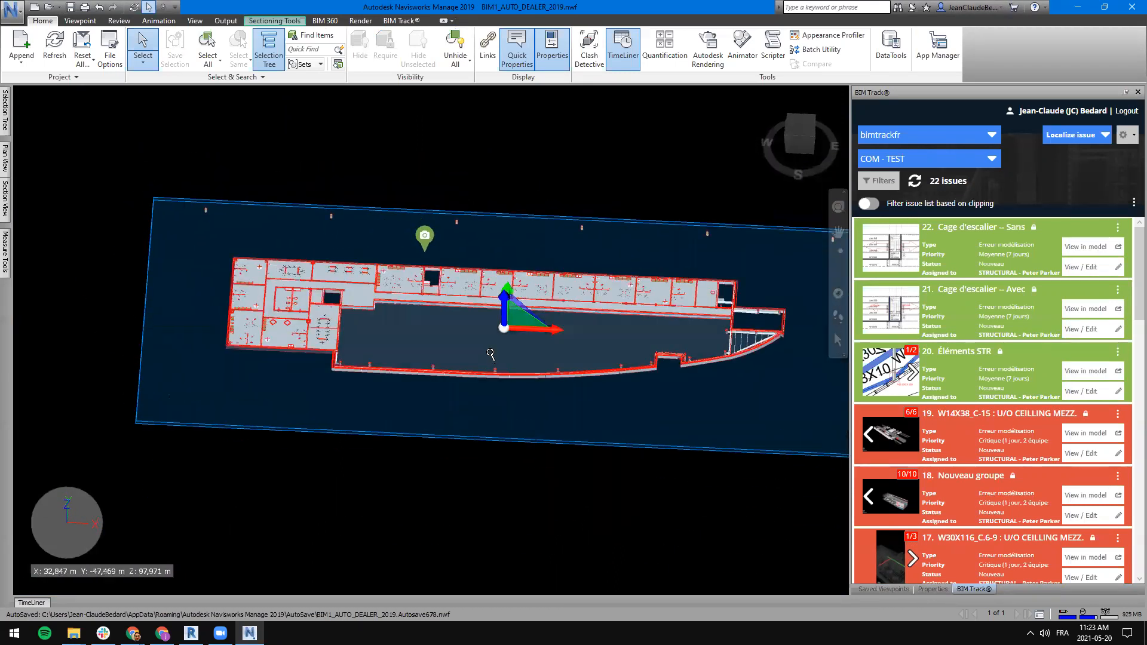
pyautogui.scroll(-5, 490, 354)
pyautogui.moveTo(581, 333); pyautogui.dragTo(479, 311, button='middle')
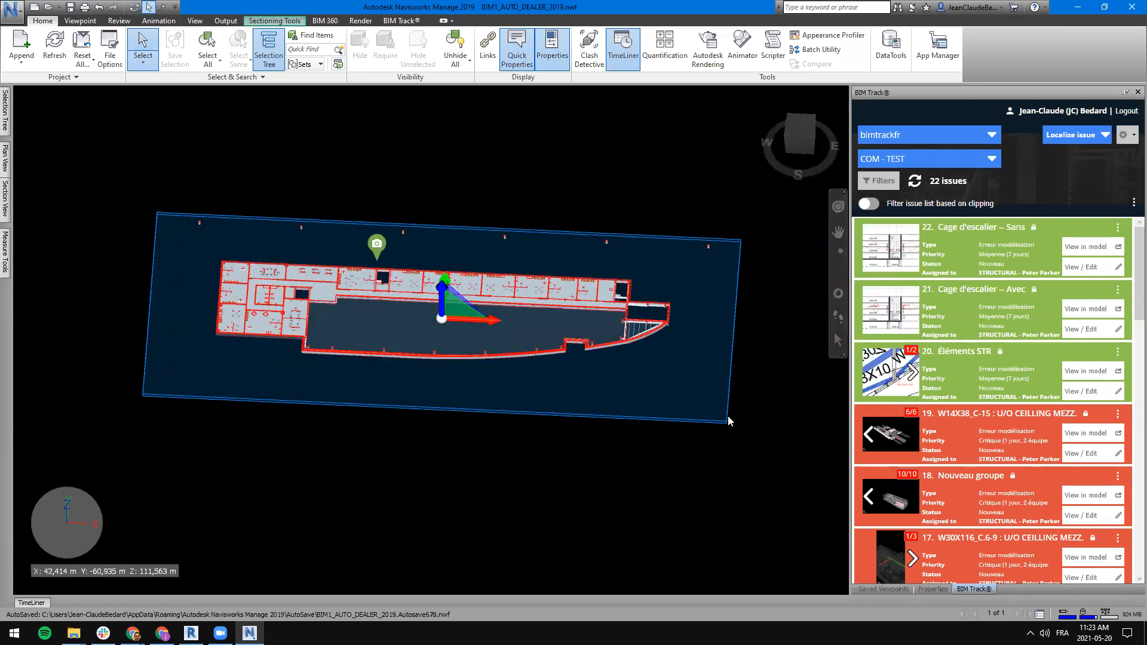
# Step: Switch to Revit, make the crop region of 1-MEZZ. PLAN visible, and compare it with the section box in Navisworks
pyautogui.click(191, 633)
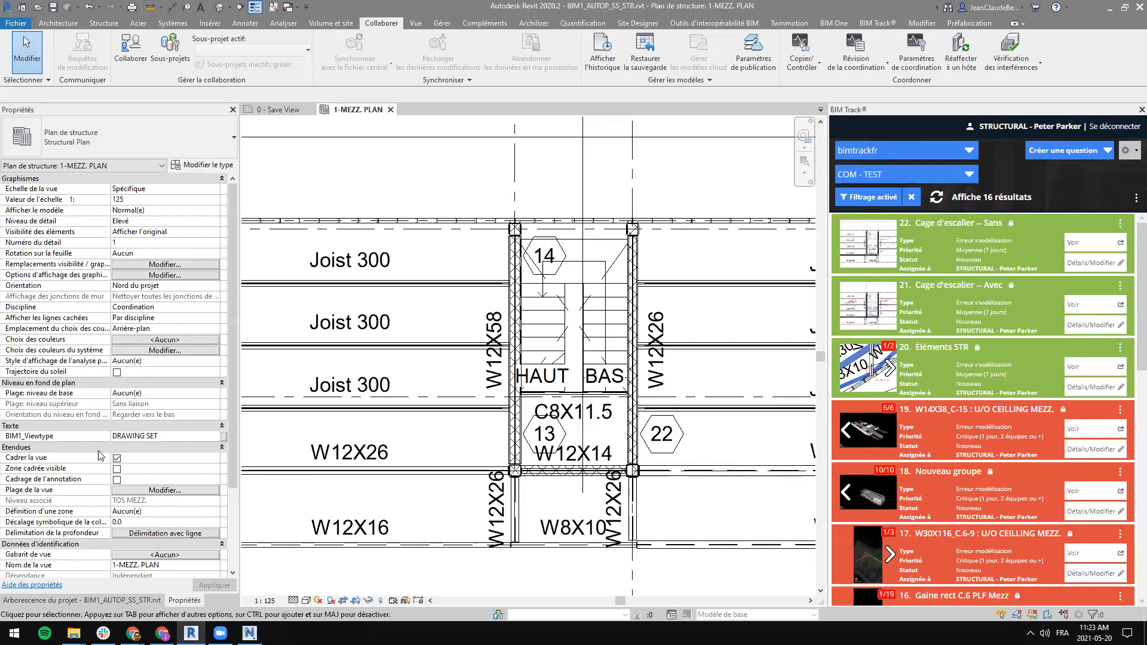
pyautogui.scroll(-1, 108, 476)
pyautogui.scroll(-10, 542, 312)
pyautogui.moveTo(480, 366); pyautogui.dragTo(111, 461, button='middle')
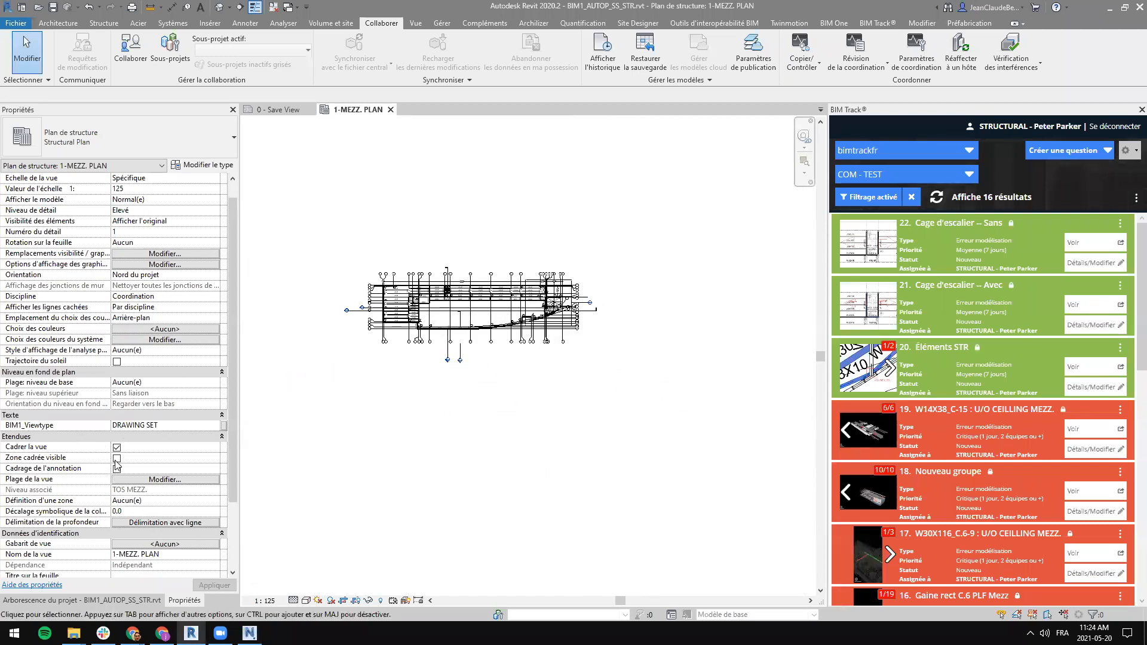
pyautogui.click(117, 458)
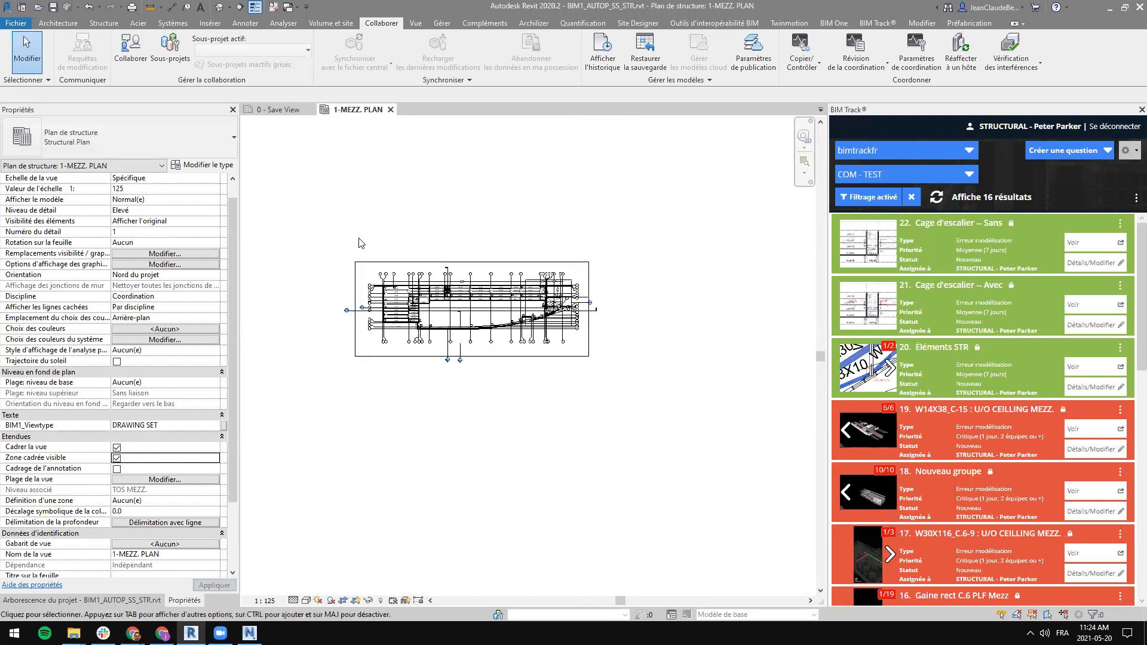
pyautogui.click(249, 633)
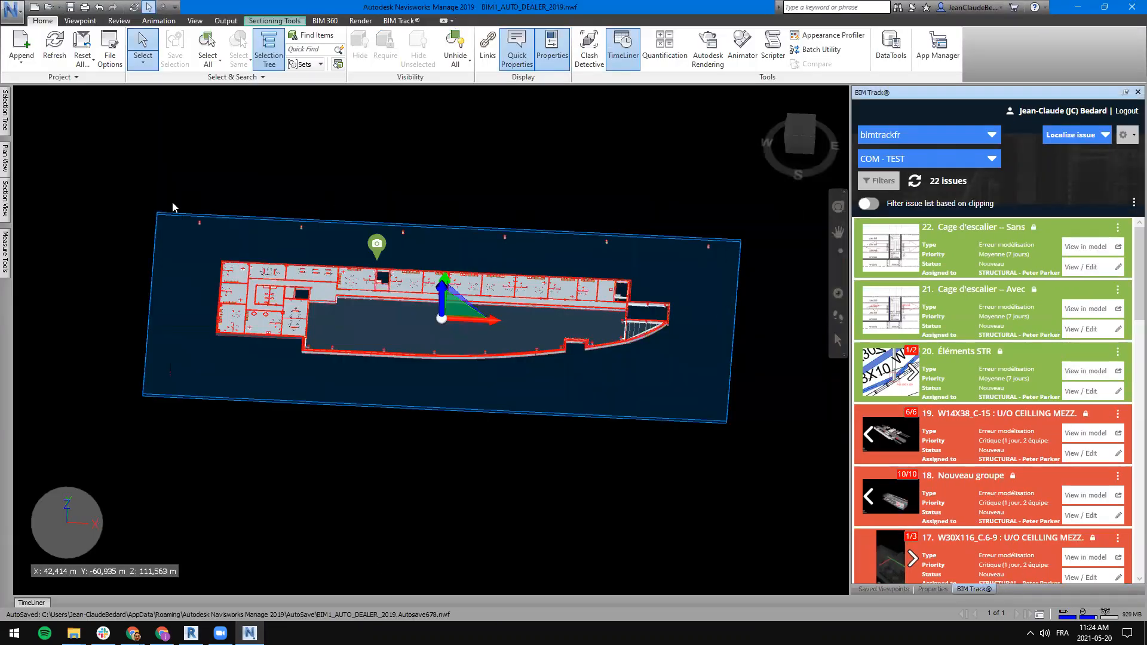
pyautogui.keyDown('shift'); pyautogui.moveTo(456, 450); pyautogui.dragTo(579, 407, button='middle'); pyautogui.keyUp('shift')
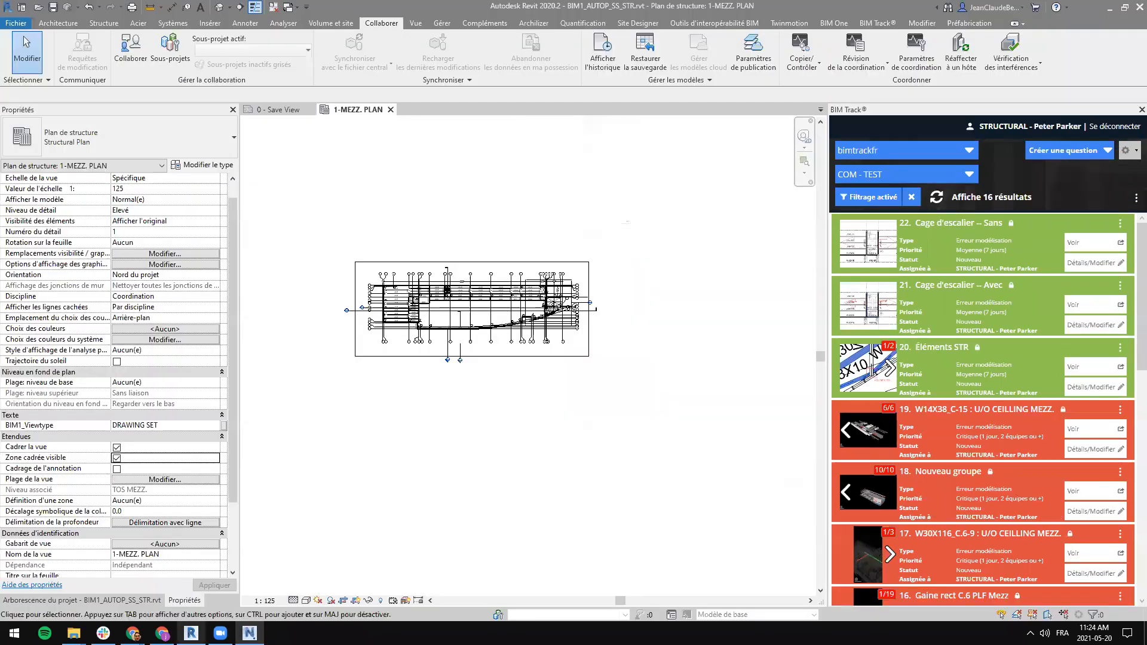
# Step: Open the view range of 1-MEZZ. PLAN in Revit and compare its top and bottom offsets with the section box in Navisworks
pyautogui.click(191, 633)
pyautogui.click(170, 480)
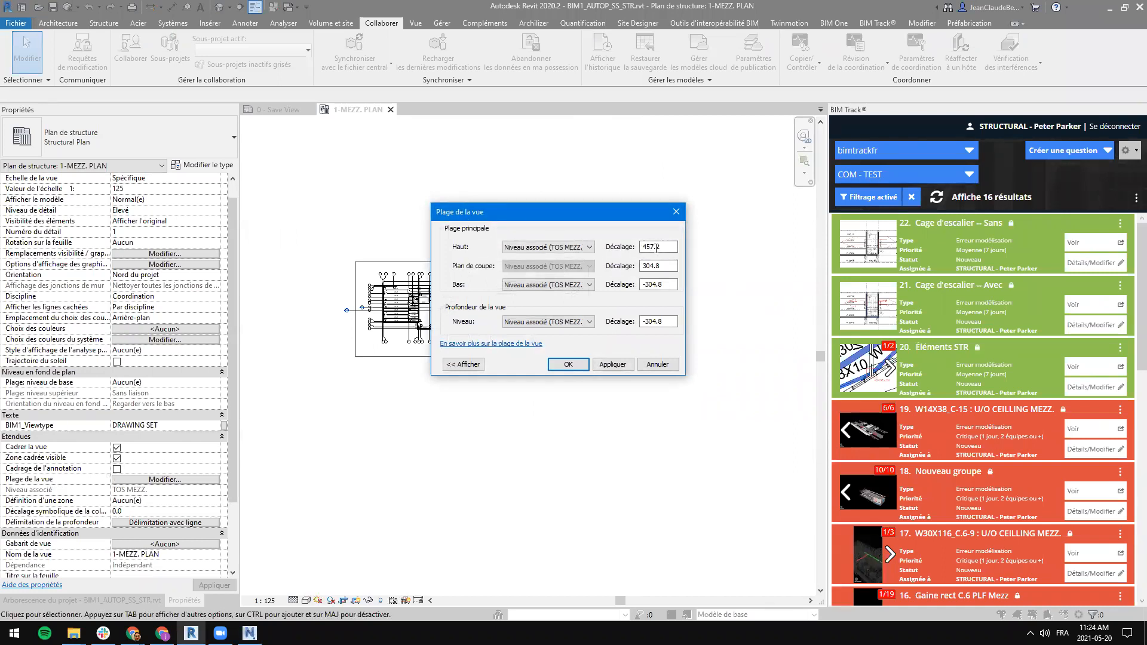
pyautogui.moveTo(668, 247); pyautogui.dragTo(633, 247)
pyautogui.moveTo(669, 284); pyautogui.dragTo(624, 280)
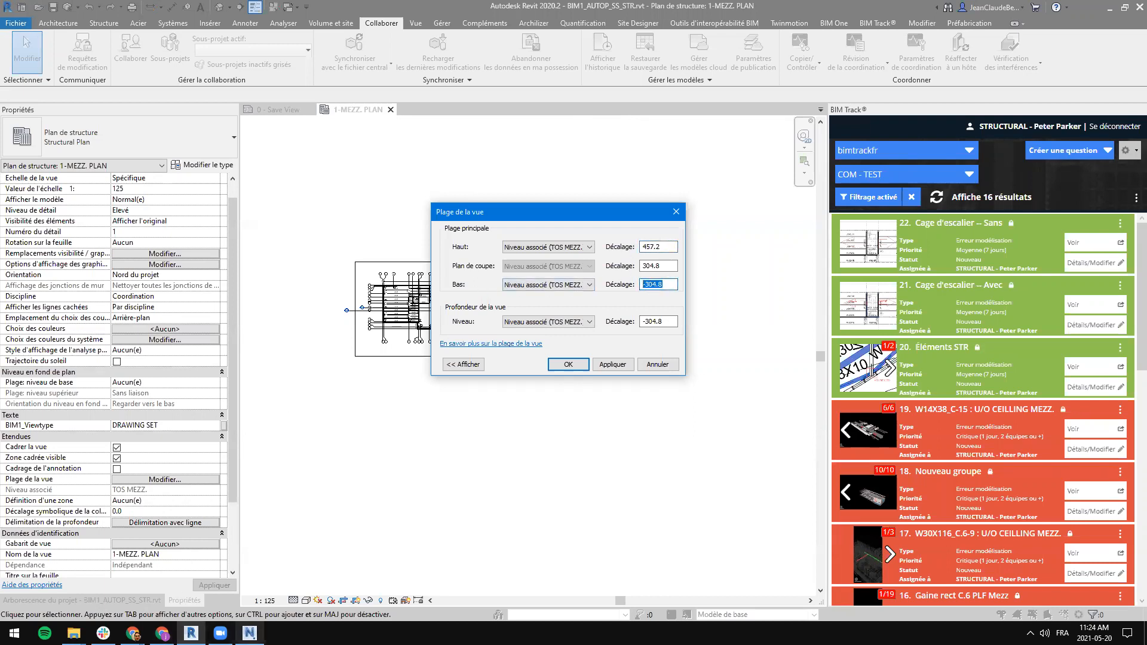
pyautogui.click(249, 633)
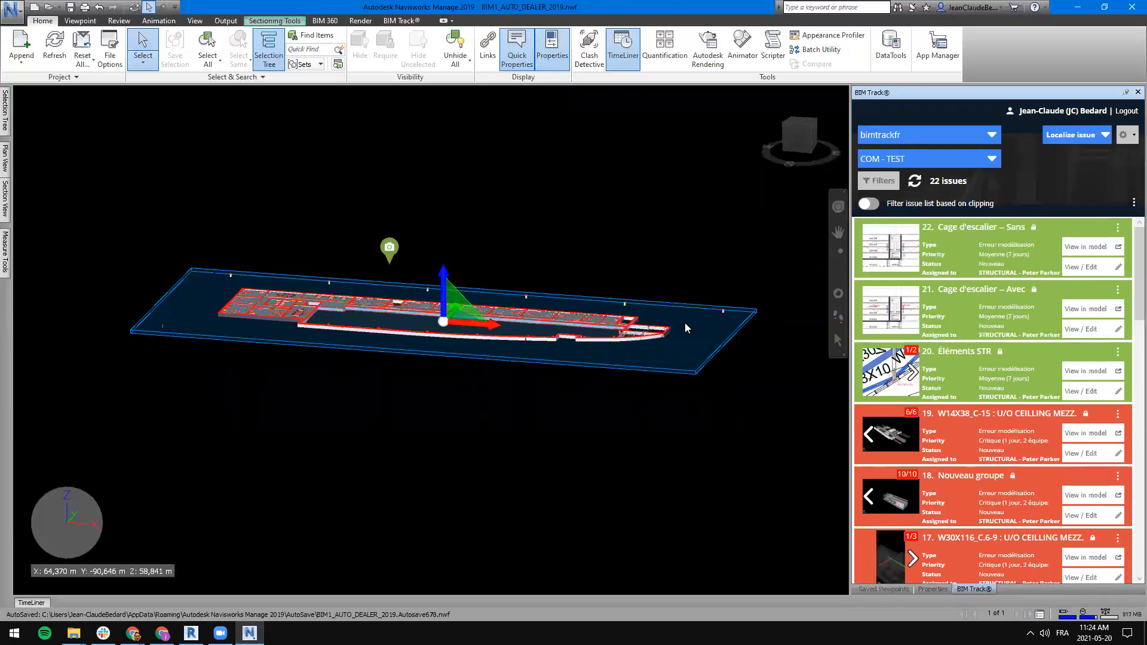
pyautogui.scroll(5, 648, 350)
pyautogui.moveTo(643, 356); pyautogui.dragTo(592, 290, button='middle')
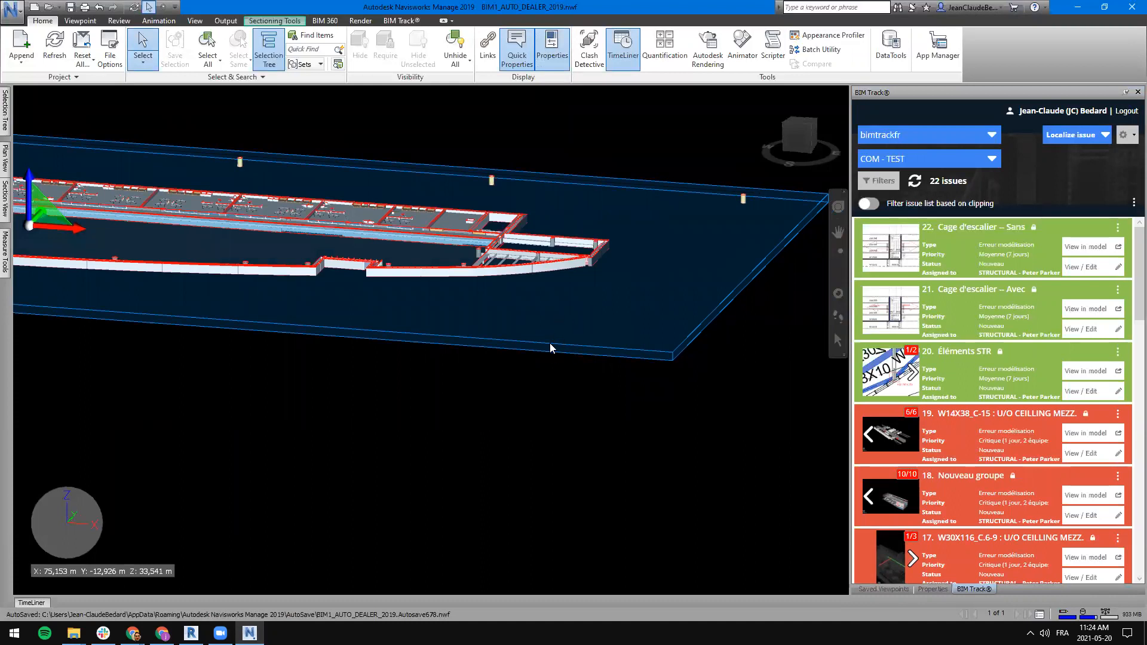
pyautogui.click(249, 633)
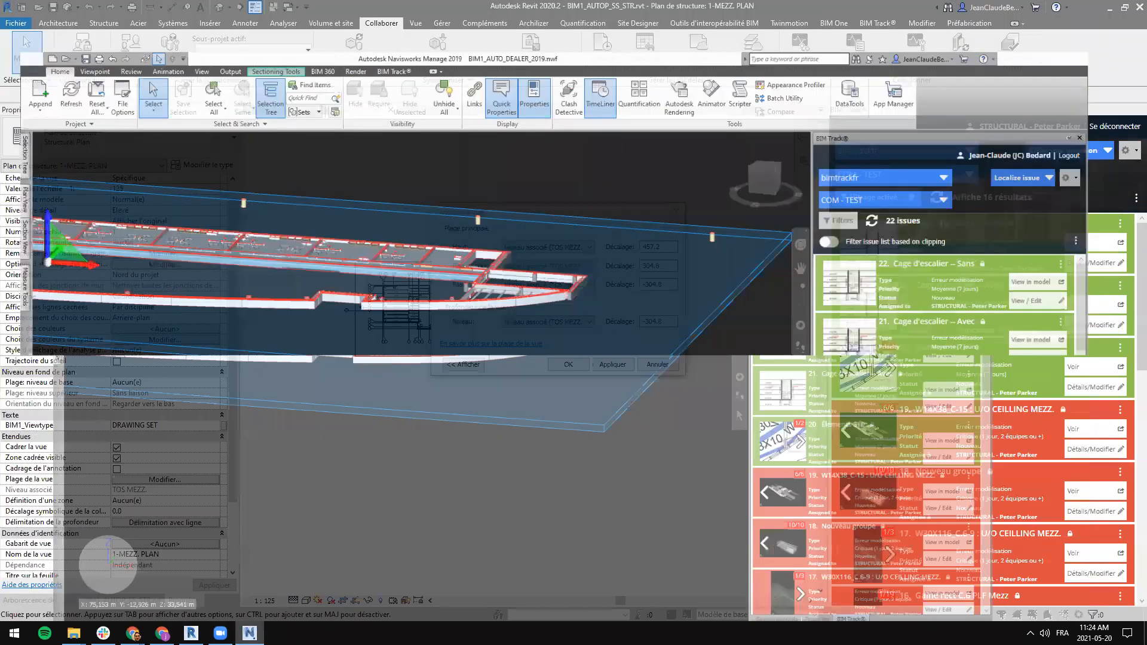
pyautogui.moveTo(642, 246); pyautogui.dragTo(661, 245)
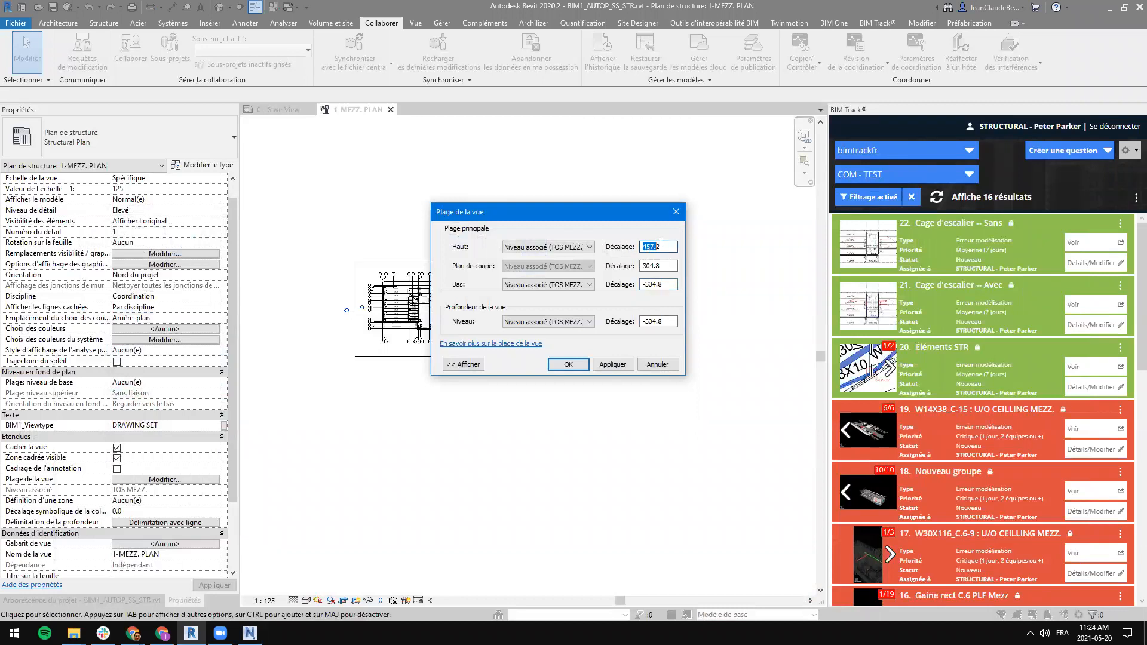
pyautogui.moveTo(670, 288); pyautogui.dragTo(641, 288)
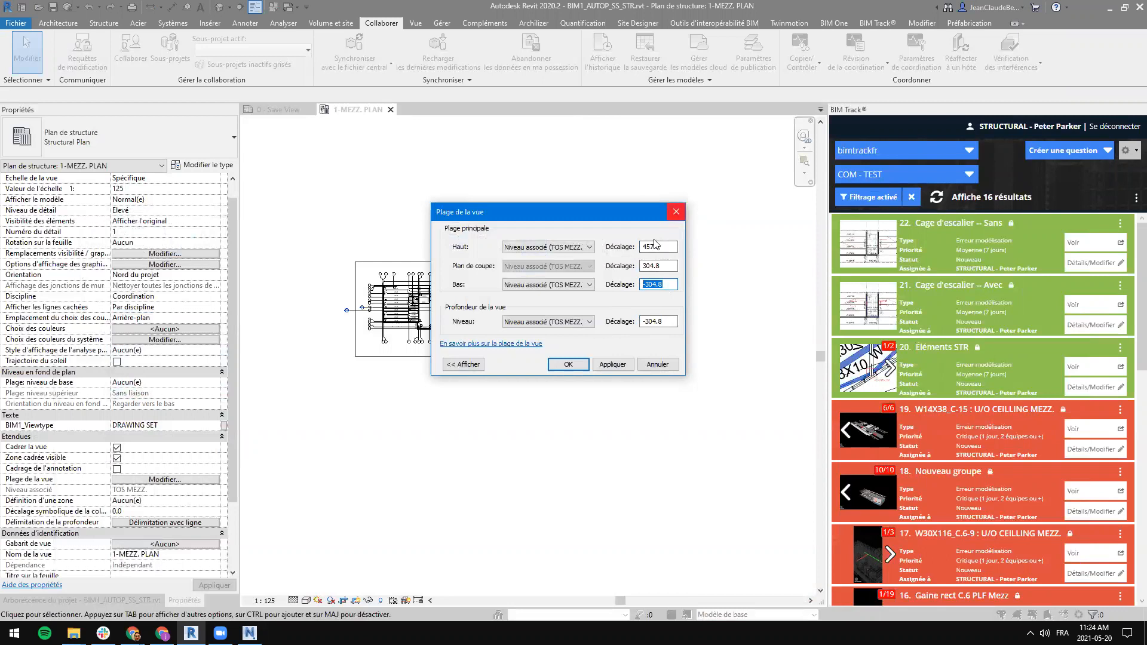
pyautogui.click(249, 633)
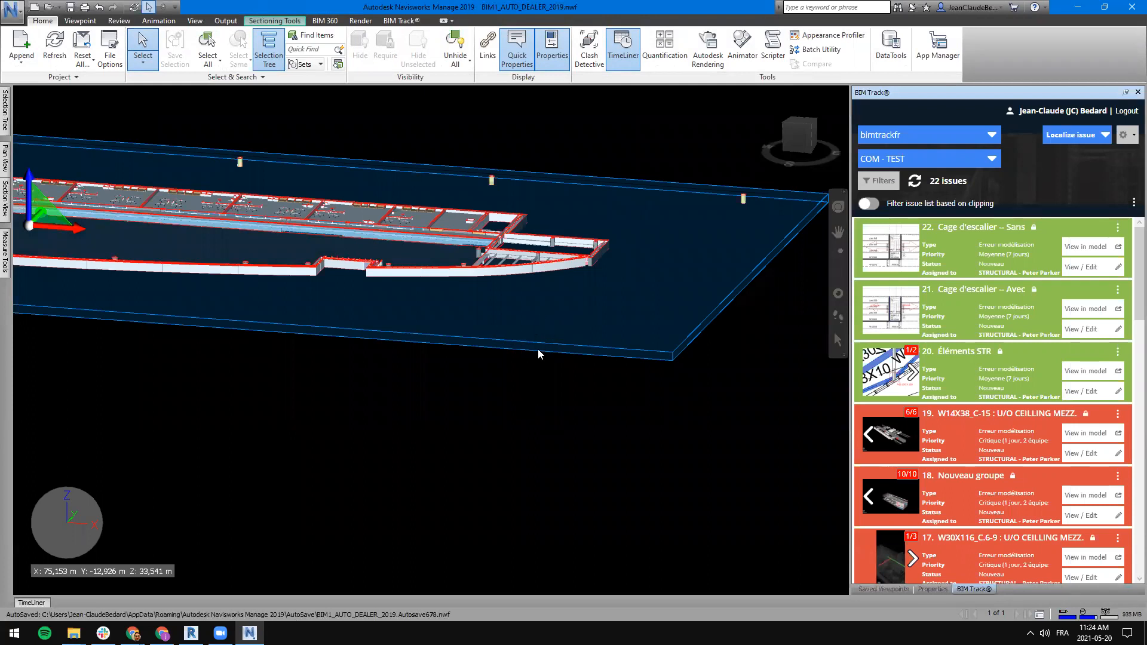
# Step: Switch to Revit and set the top offset of the view range to 1015
pyautogui.click(191, 633)
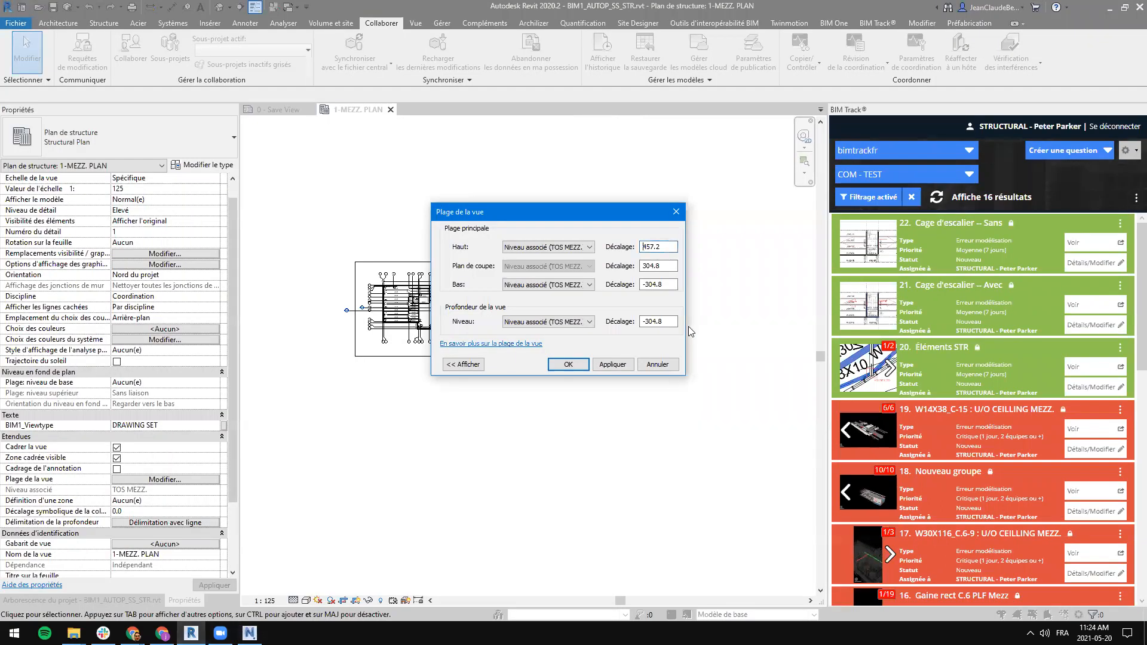
pyautogui.doubleClick(662, 246)
pyautogui.write('1015')
pyautogui.press('Return')
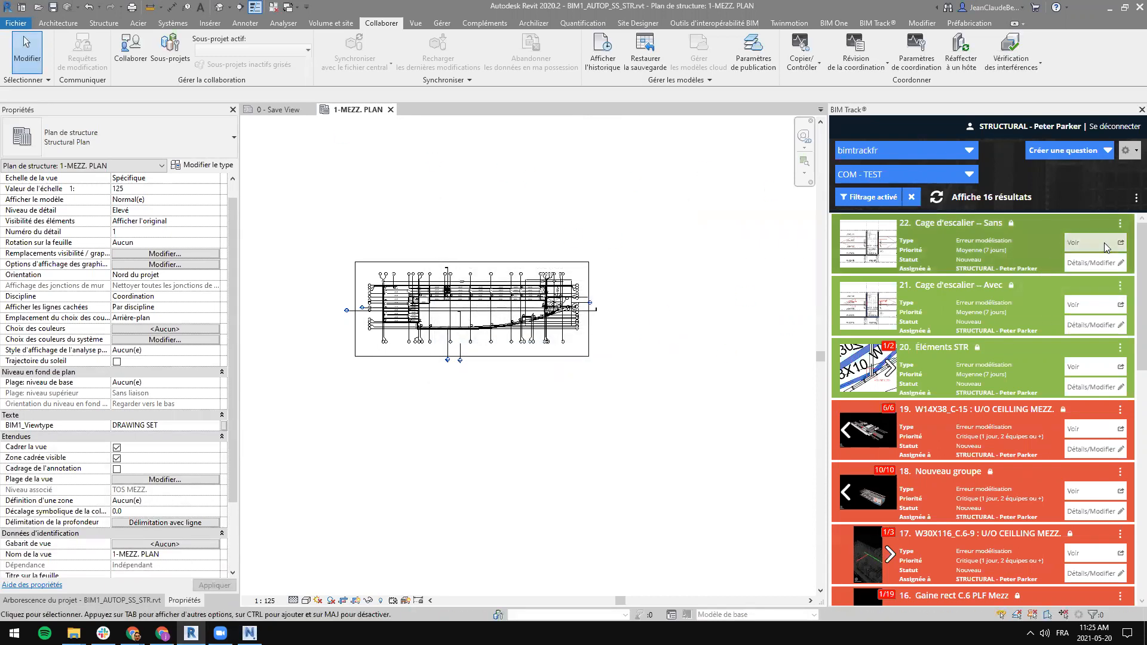
# Step: Update the viewpoint of the "Cage d'escalier -- Sans" issue from the active view
pyautogui.rightClick(1039, 239)
pyautogui.moveTo(991, 303)
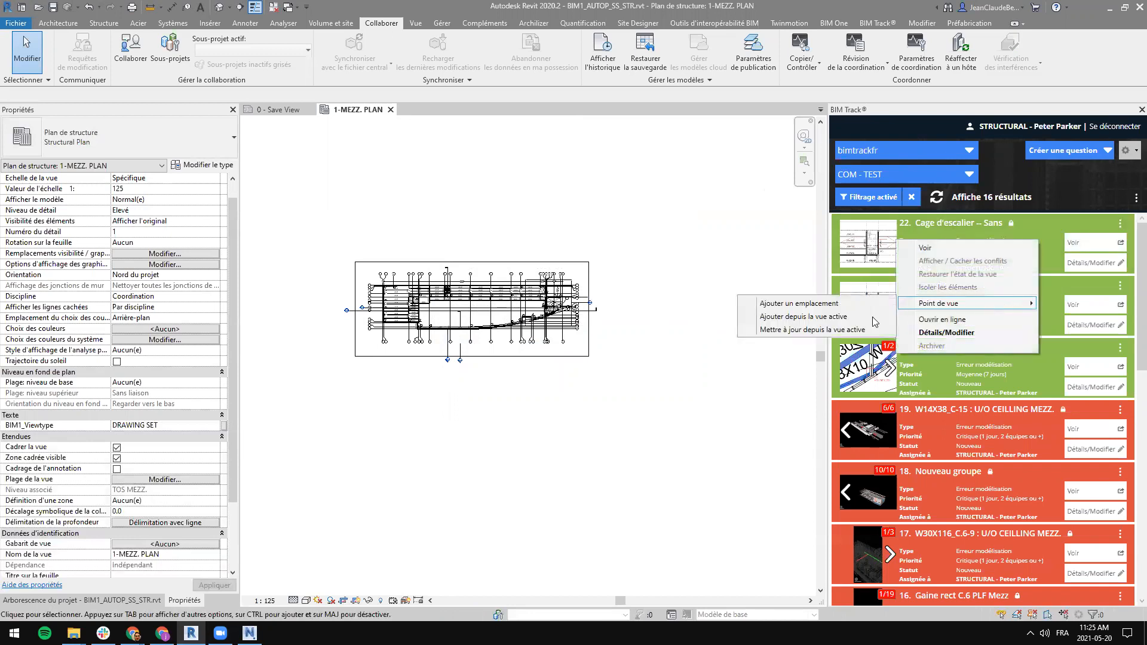
pyautogui.click(780, 330)
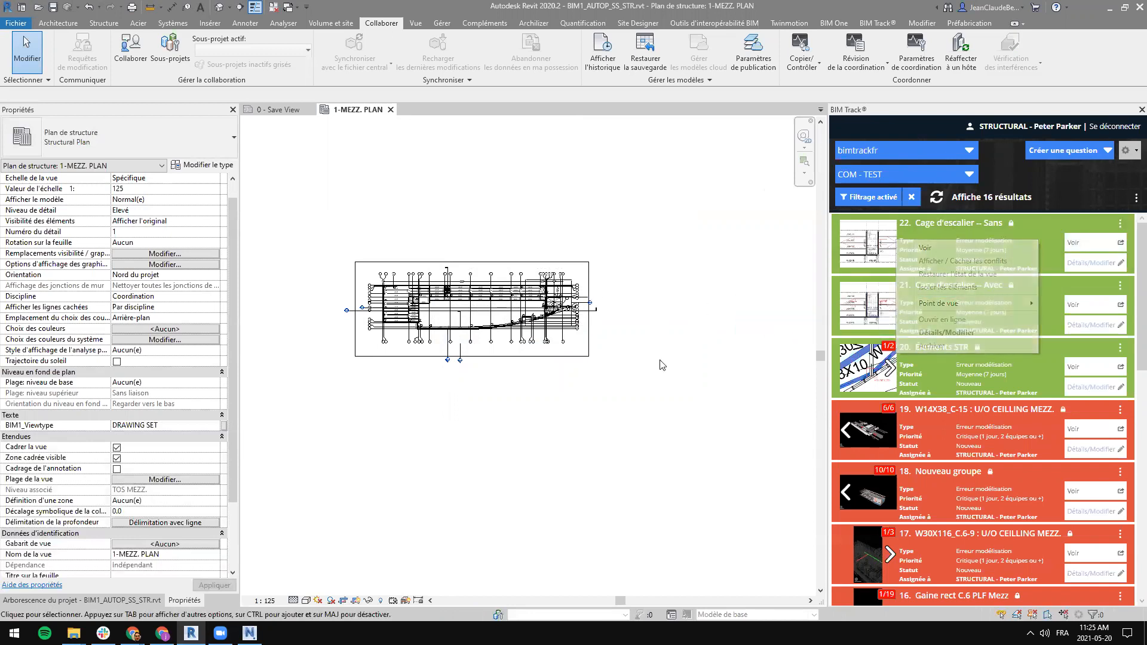
# Step: Switch to Navisworks, show the "Cage d'escalier -- Sans" issue in the model, and examine the thickness of its section box
pyautogui.click(250, 633)
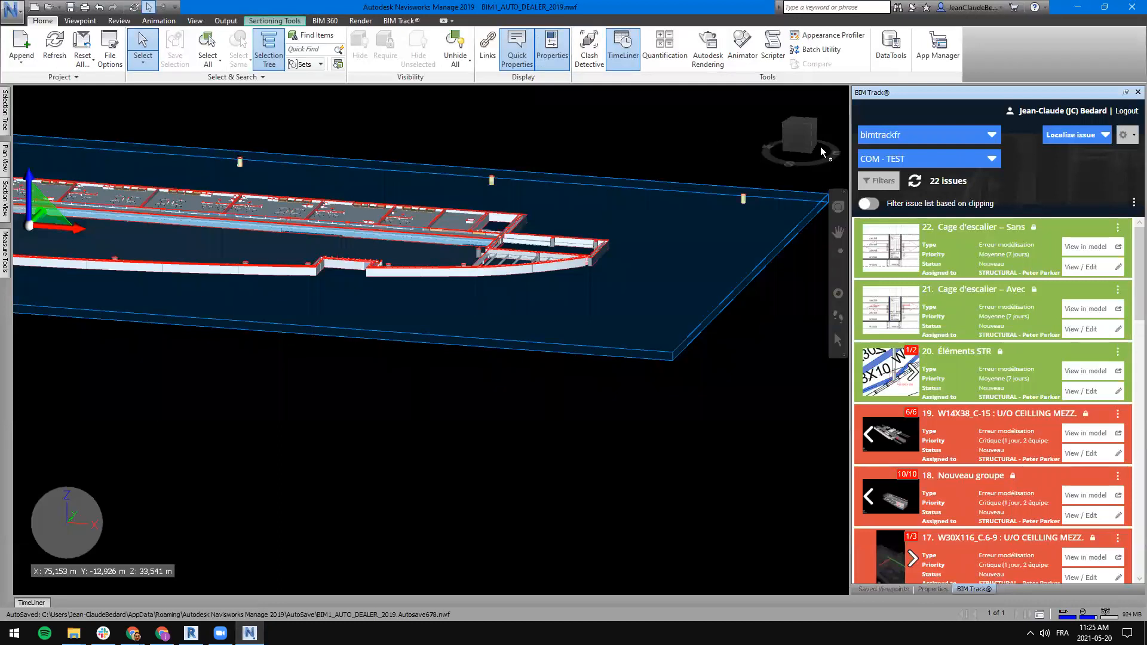
pyautogui.click(1085, 247)
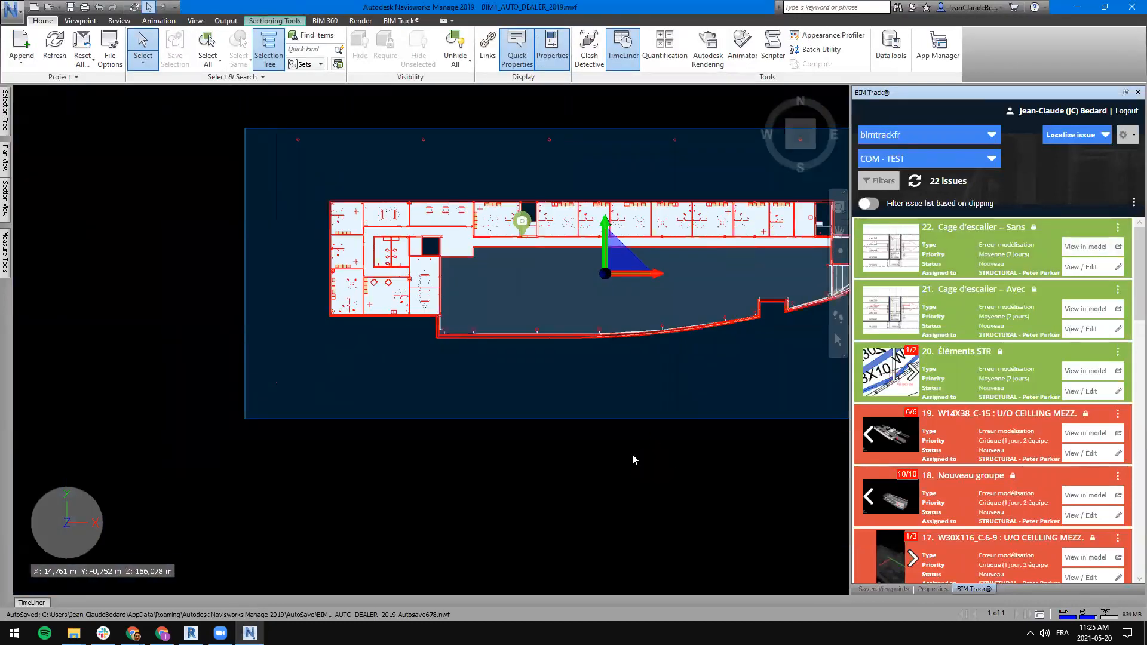
pyautogui.keyDown('shift'); pyautogui.moveTo(633, 459); pyautogui.dragTo(341, 393, button='middle'); pyautogui.keyUp('shift')
pyautogui.scroll(2, 611, 302)
pyautogui.scroll(4, 745, 261)
pyautogui.moveTo(722, 249); pyautogui.dragTo(514, 280, button='middle')
pyautogui.scroll(1, 603, 260)
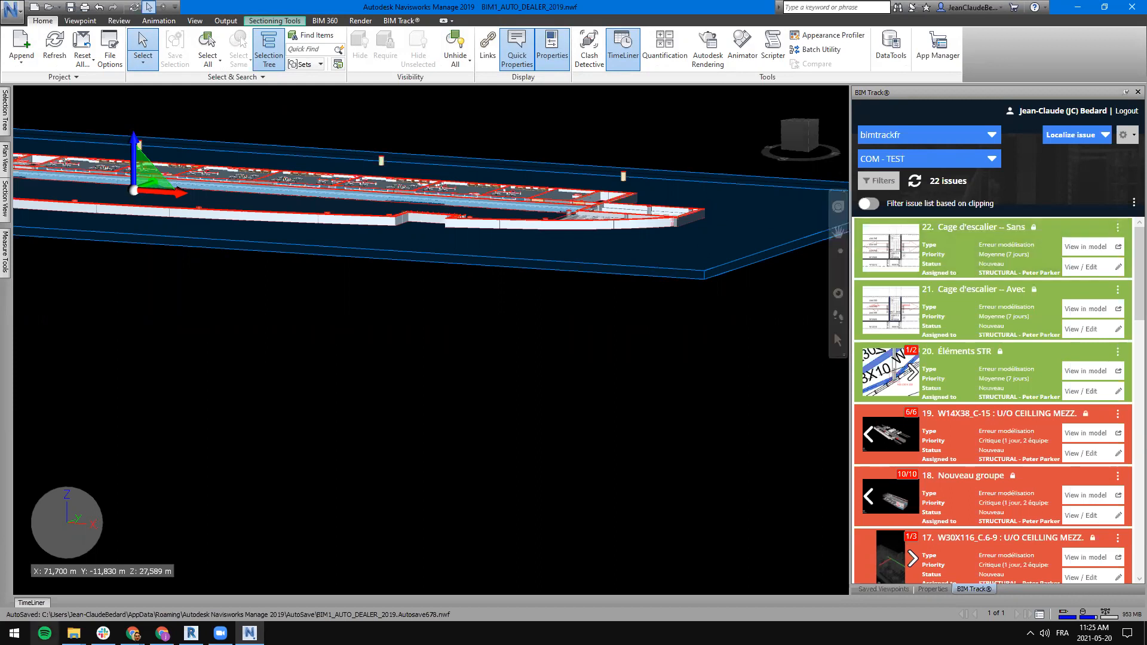
pyautogui.click(191, 633)
pyautogui.click(250, 633)
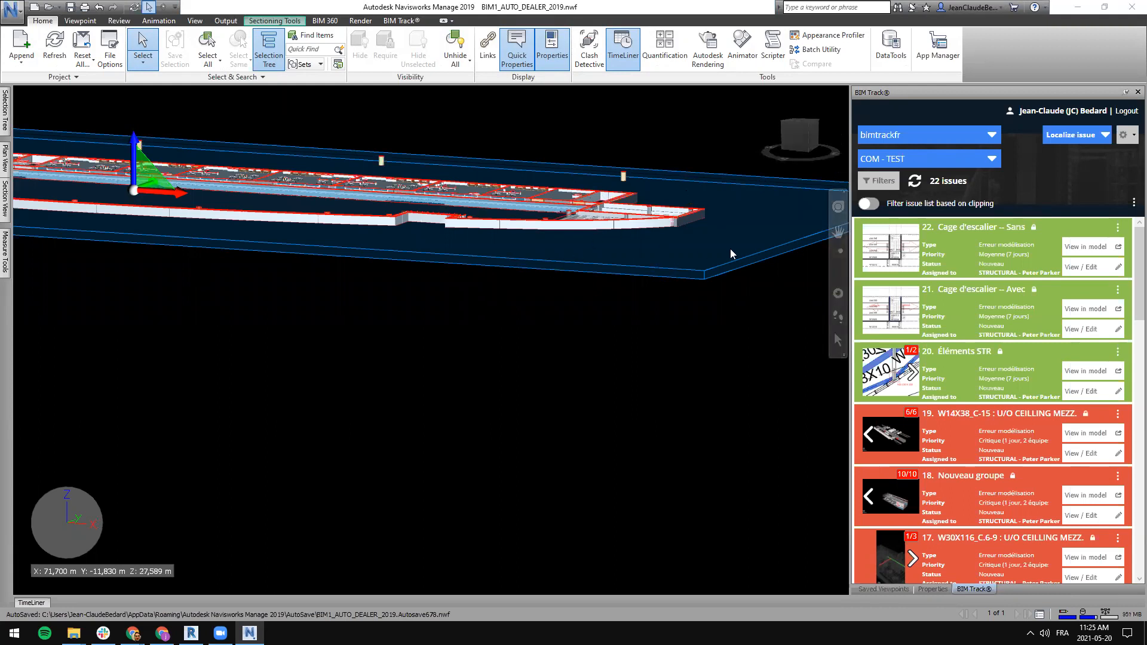
# Step: Switch to Revit and set the 1-MEZZ. PLAN view range to a 1200 cut plane offset and a 1500 top offset
pyautogui.click(191, 633)
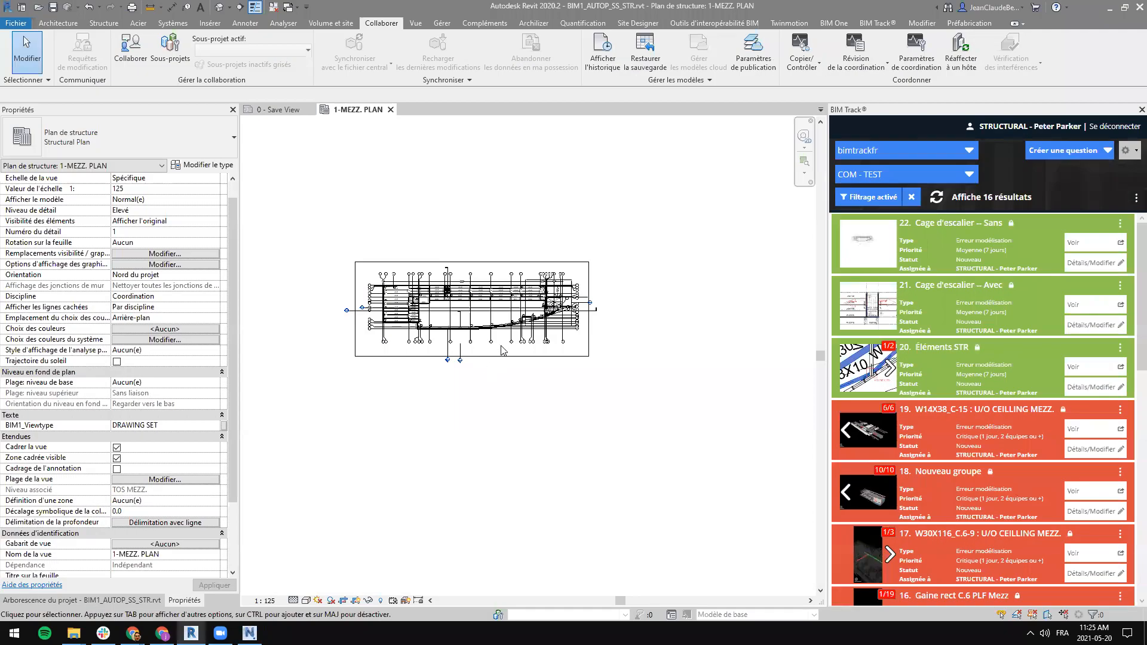
pyautogui.click(177, 479)
pyautogui.doubleClick(657, 265)
pyautogui.write('1200.')
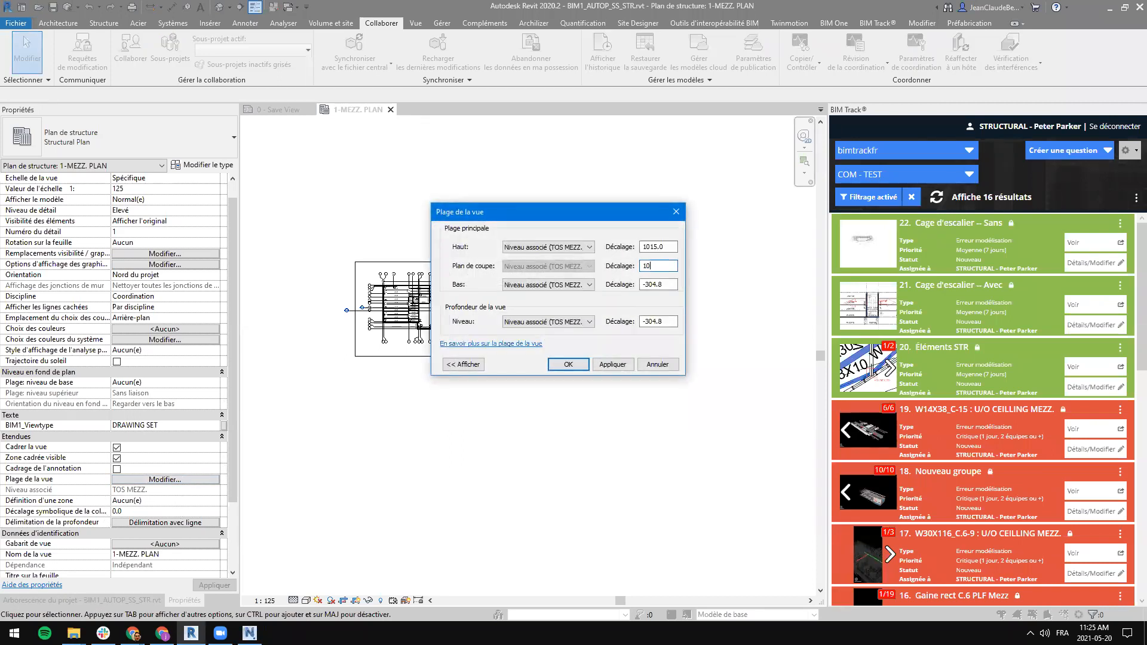
pyautogui.write('00')
pyautogui.hotkey('shift', 'Tab')
pyautogui.write('1500')
pyautogui.click(612, 365)
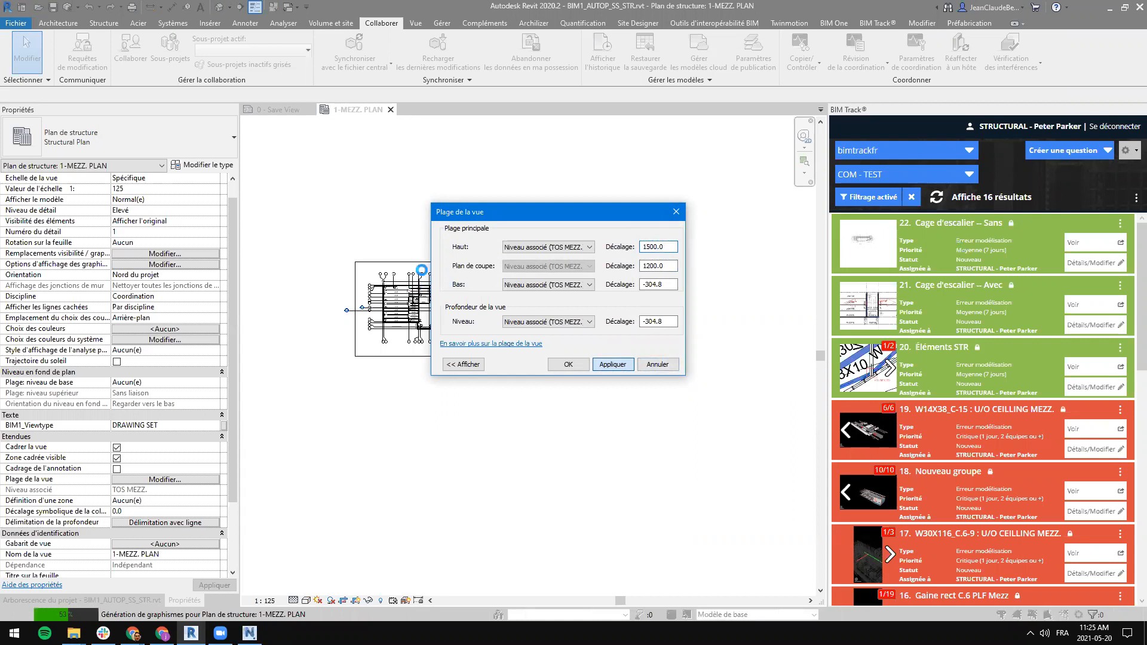
# Step: Frame the stairwell in the plan and update the "Cage d'escalier -- Sans" issue's viewpoint from this active view
pyautogui.scroll(5, 426, 279)
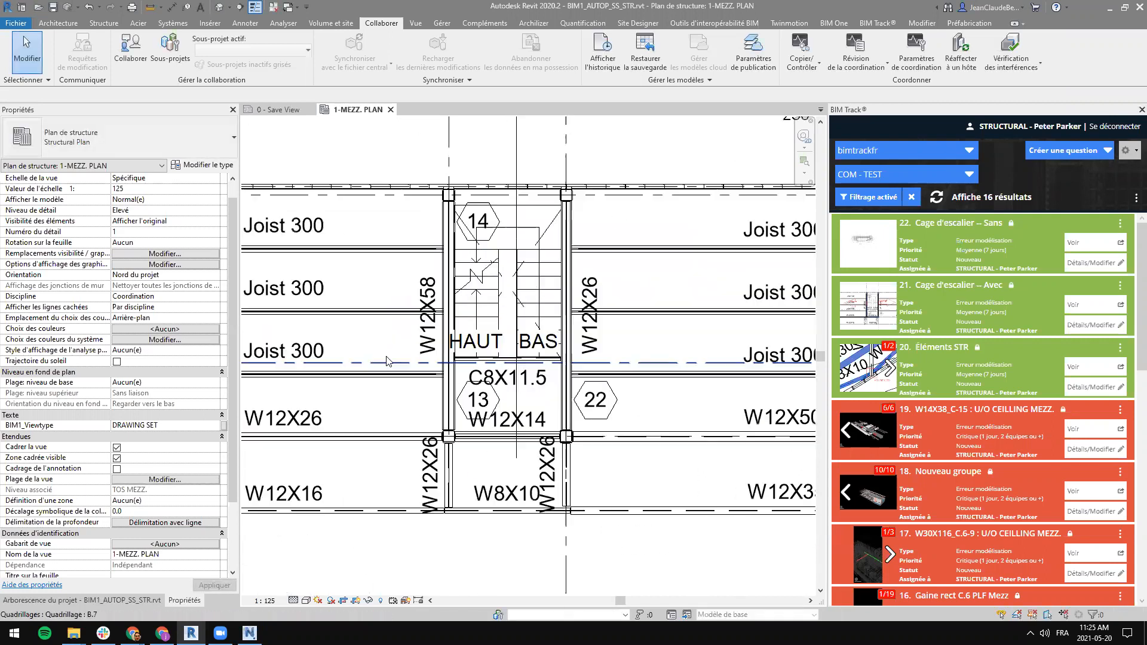
pyautogui.scroll(1, 510, 282)
pyautogui.scroll(1, 511, 283)
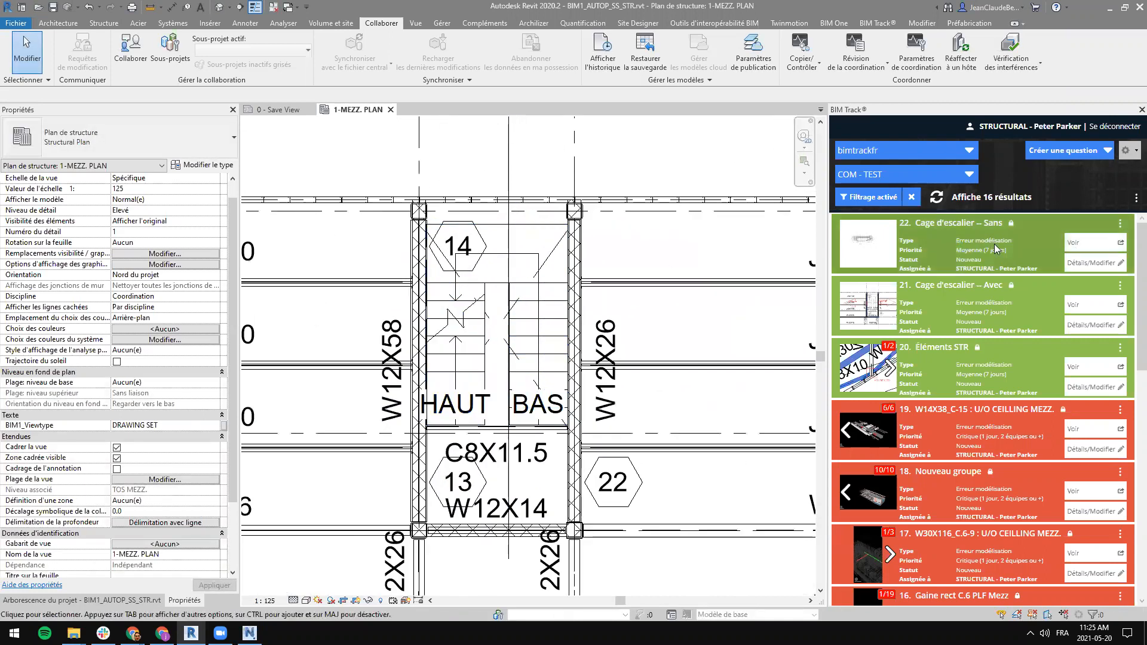
pyautogui.click(1120, 222)
pyautogui.moveTo(1018, 308)
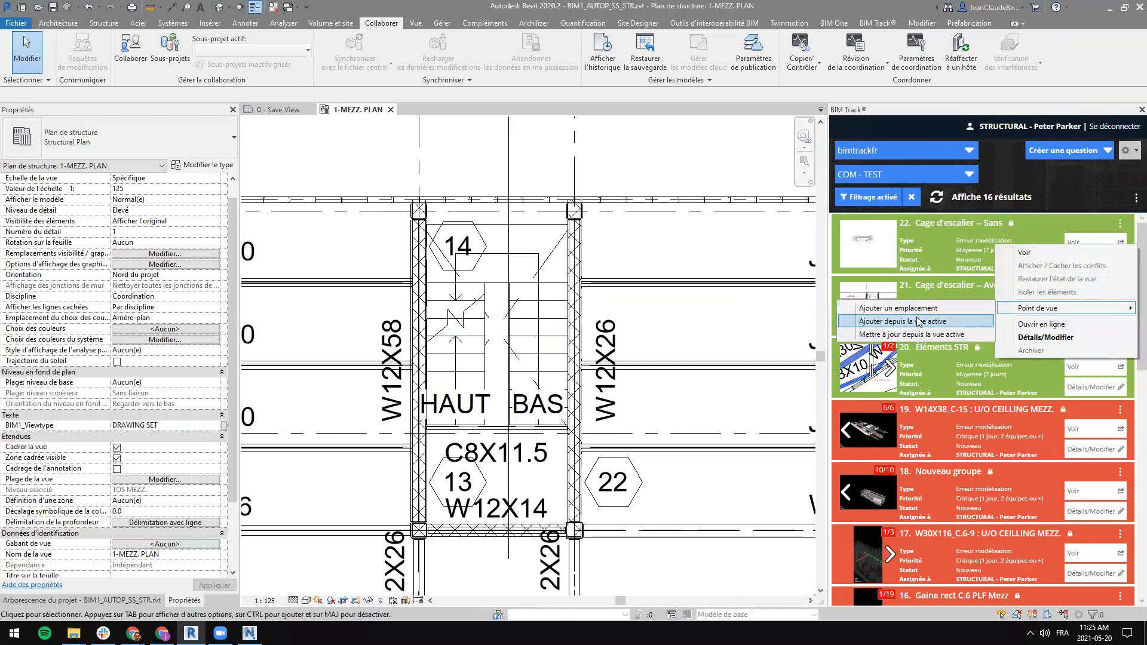
pyautogui.click(901, 334)
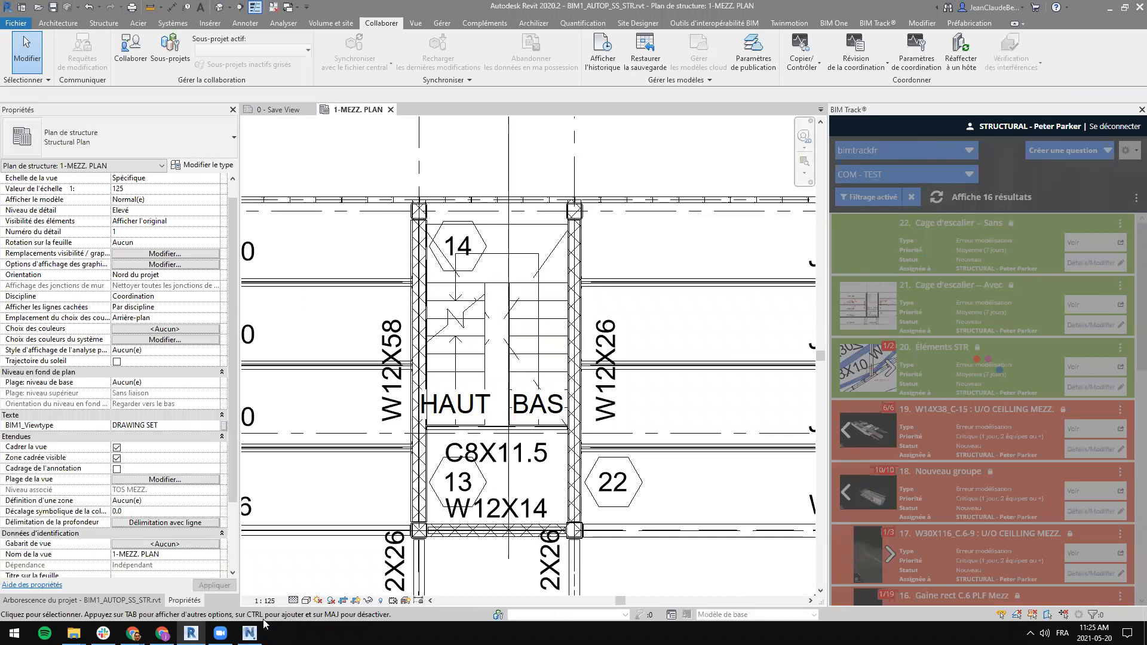
# Step: Show the updated "Cage d'escalier -- Sans" issue in the Navisworks model and inspect its section box height from the side and above
pyautogui.click(250, 632)
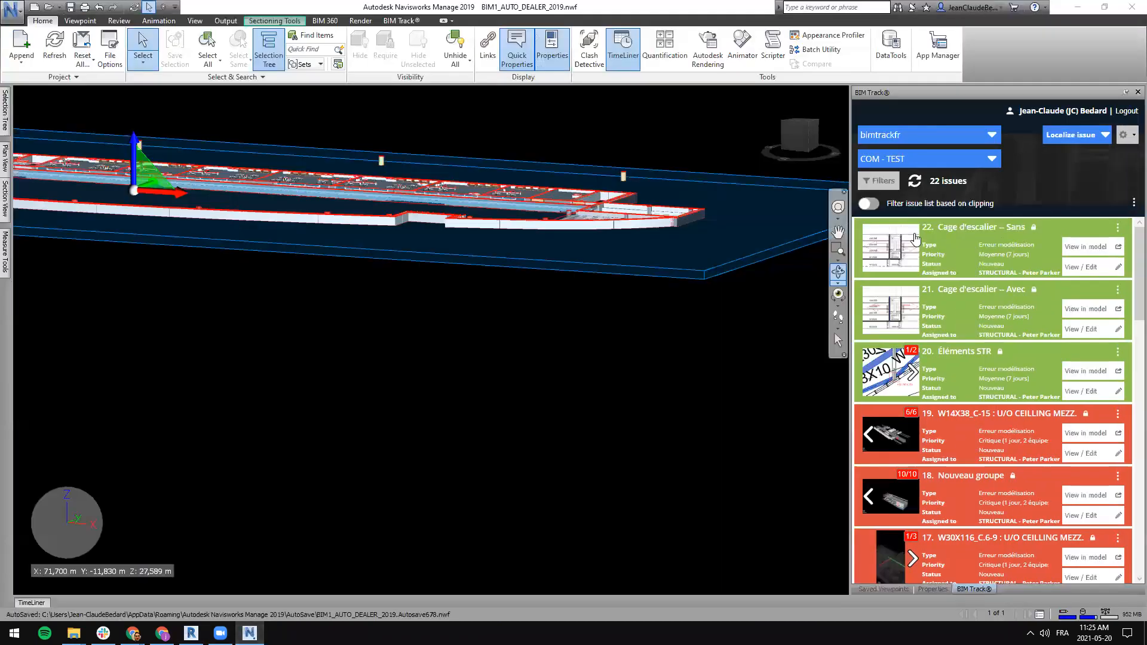
pyautogui.click(1085, 245)
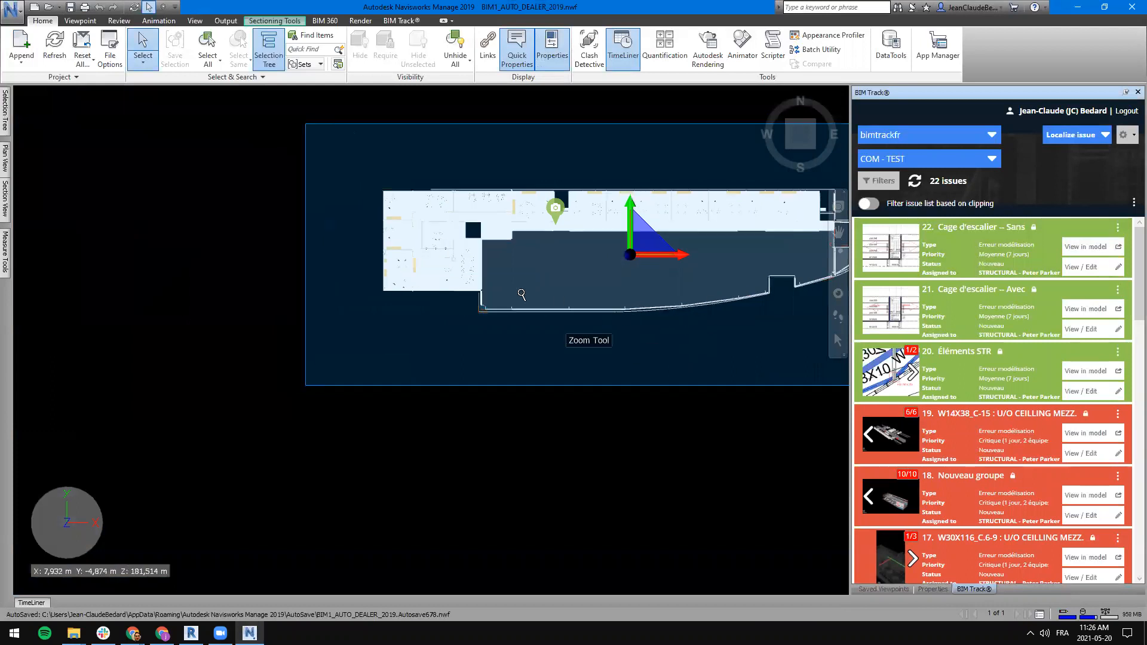
pyautogui.keyDown('shift'); pyautogui.moveTo(529, 306); pyautogui.dragTo(593, 178, button='middle'); pyautogui.keyUp('shift')
pyautogui.moveTo(653, 253); pyautogui.dragTo(384, 307, button='middle')
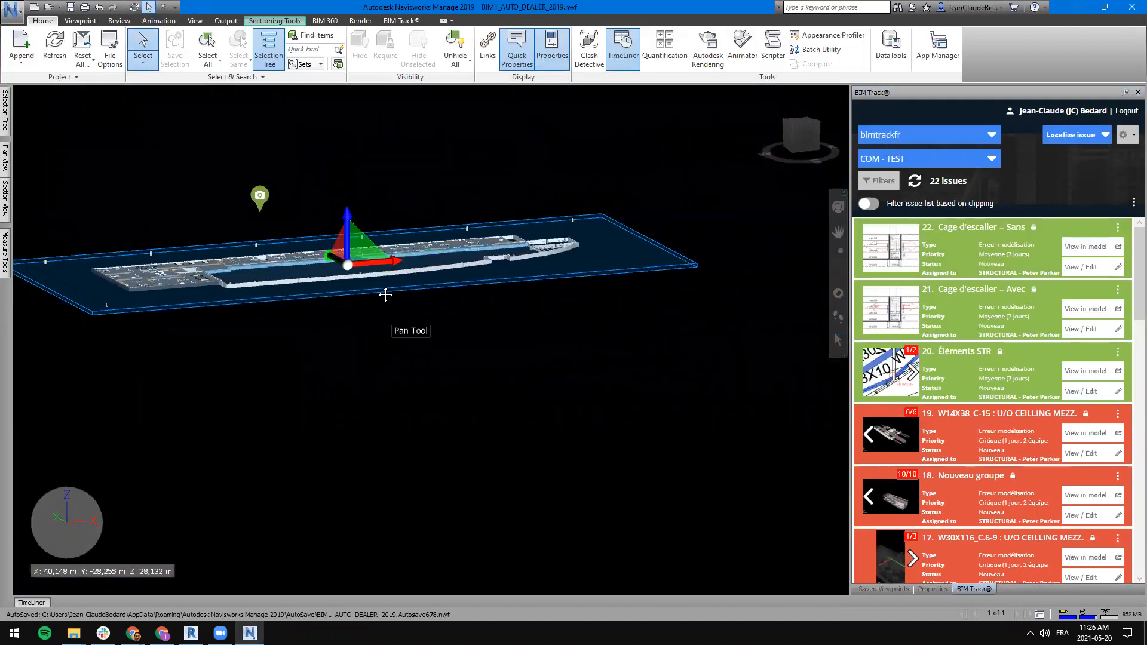
pyautogui.keyDown('shift'); pyautogui.moveTo(750, 318); pyautogui.dragTo(571, 312, button='middle'); pyautogui.keyUp('shift')
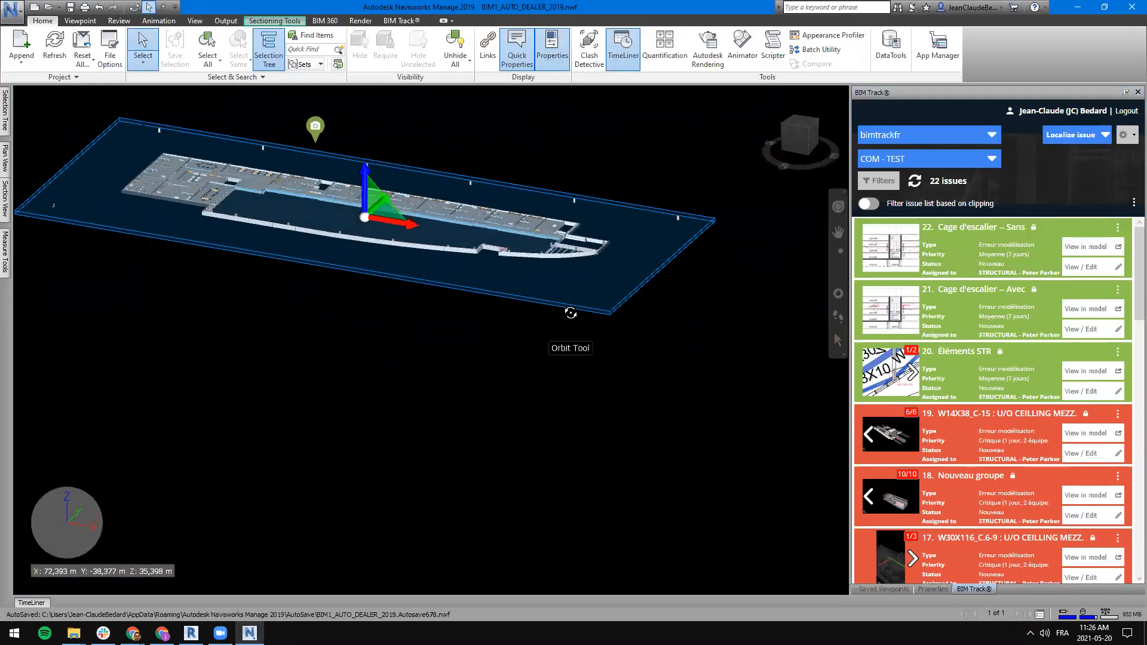
pyautogui.scroll(4, 637, 204)
pyautogui.moveTo(710, 222); pyautogui.dragTo(499, 264, button='middle')
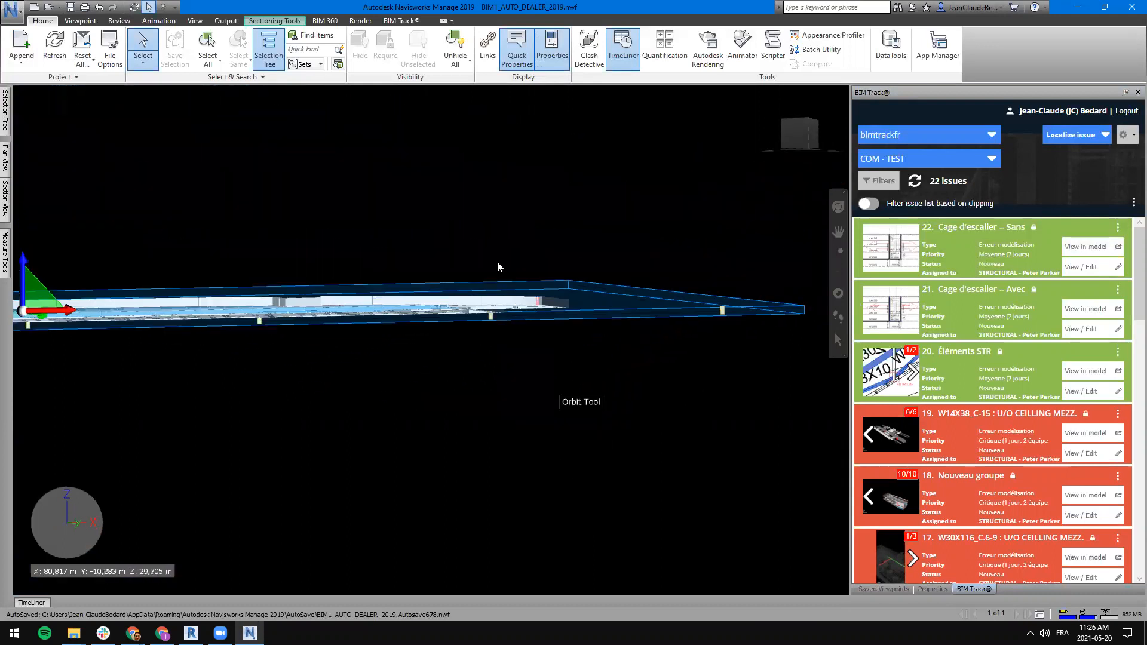
pyautogui.scroll(5, 681, 294)
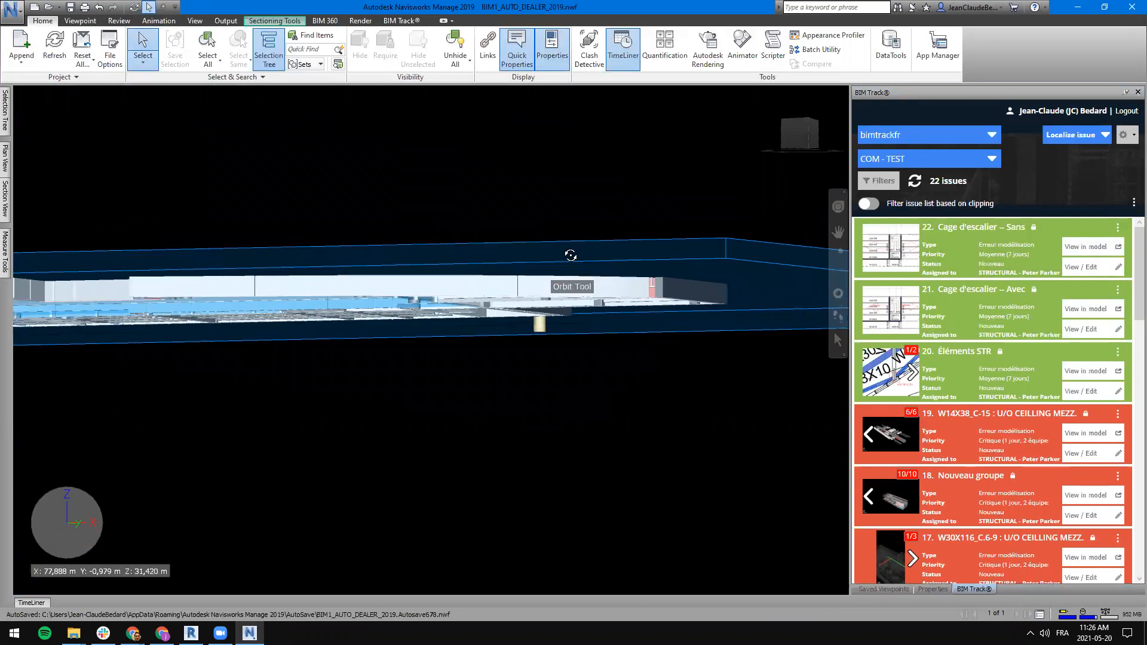
pyautogui.keyDown('shift'); pyautogui.moveTo(568, 256); pyautogui.dragTo(524, 305, button='middle'); pyautogui.keyUp('shift')
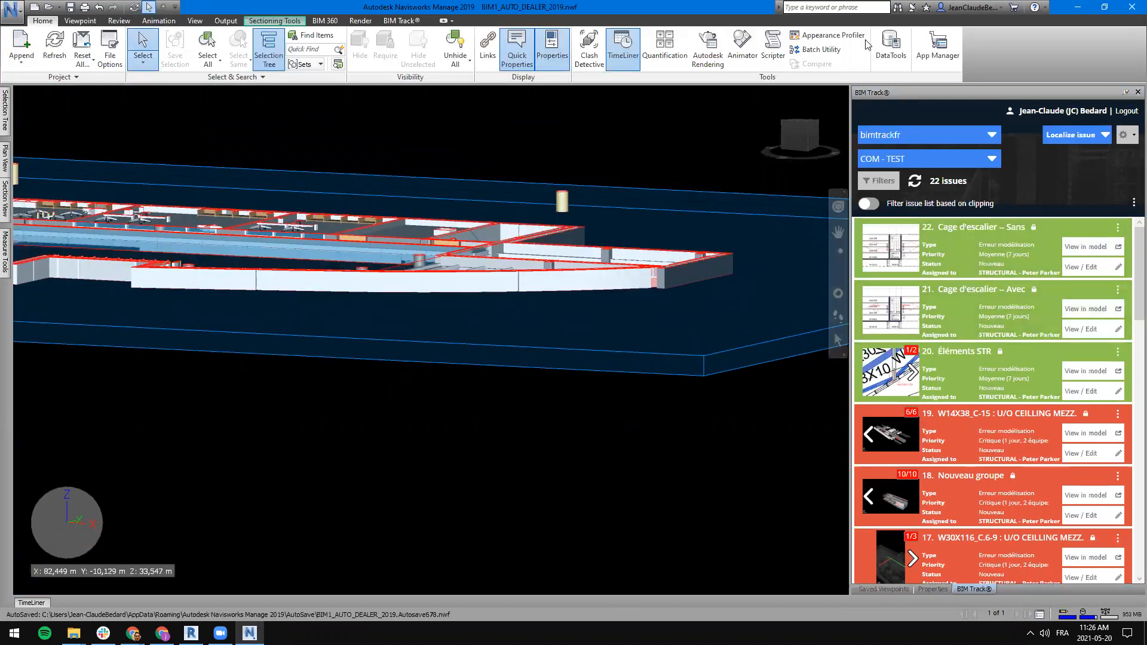
pyautogui.scroll(-5, 425, 302)
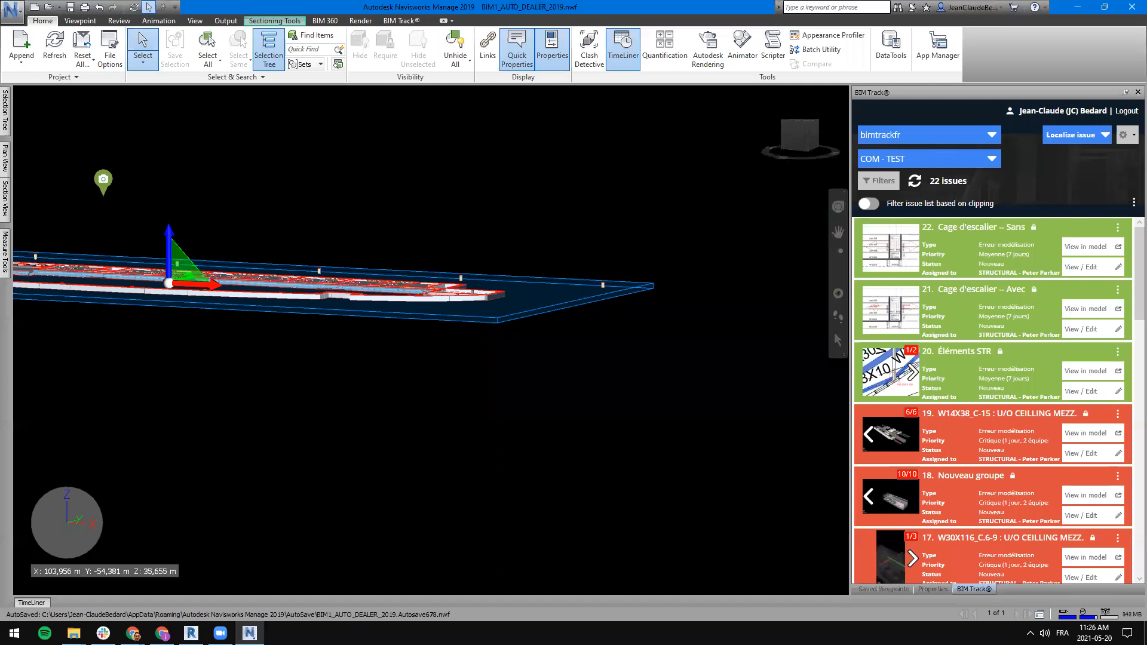
# Step: Compare the image previews of the "Cage d'escalier -- Avec" and "Cage d'escalier -- Sans" issues with the clipped model
pyautogui.click(891, 306)
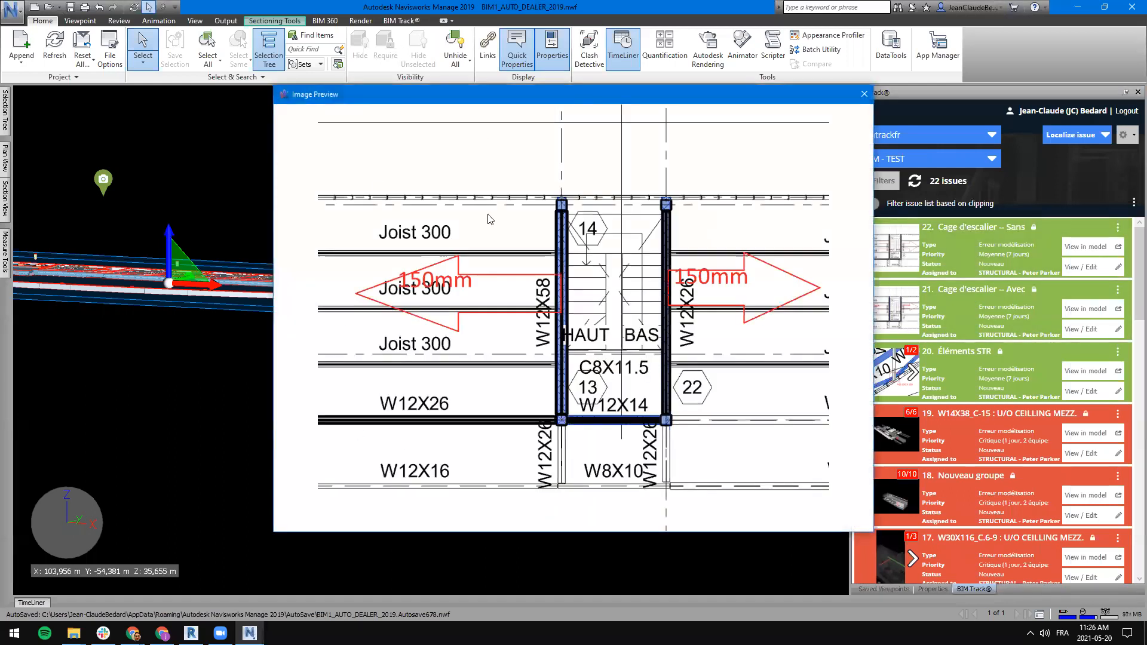
pyautogui.click(864, 94)
pyautogui.keyDown('shift'); pyautogui.moveTo(342, 297); pyautogui.dragTo(502, 403, button='middle'); pyautogui.keyUp('shift')
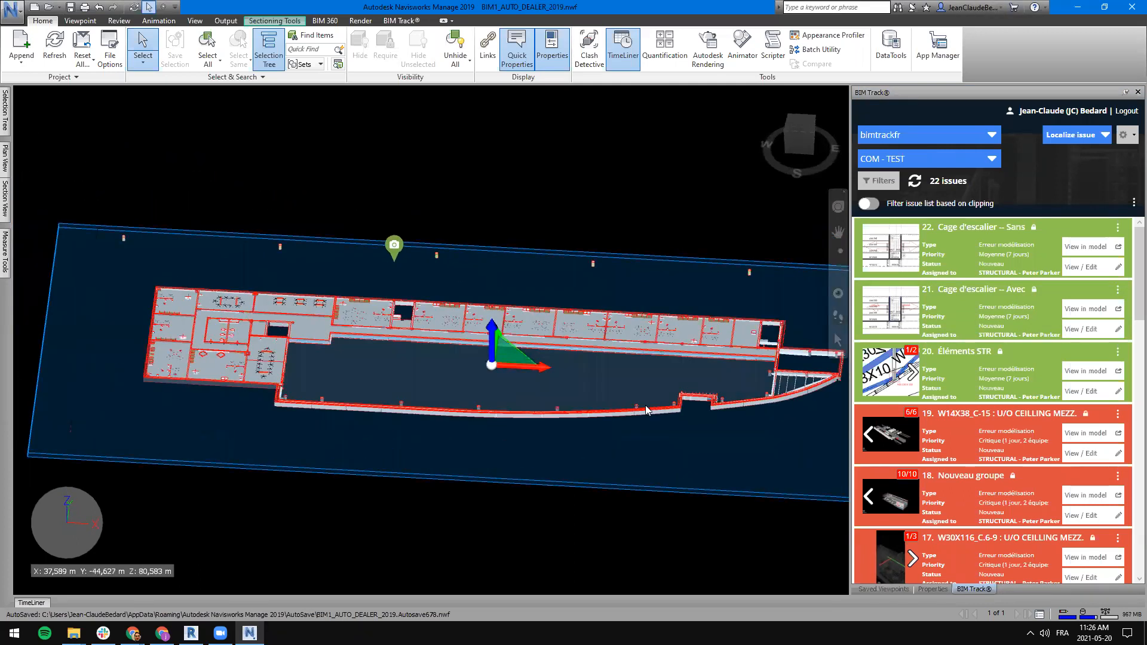
pyautogui.moveTo(621, 406); pyautogui.dragTo(543, 427, button='middle')
pyautogui.click(883, 258)
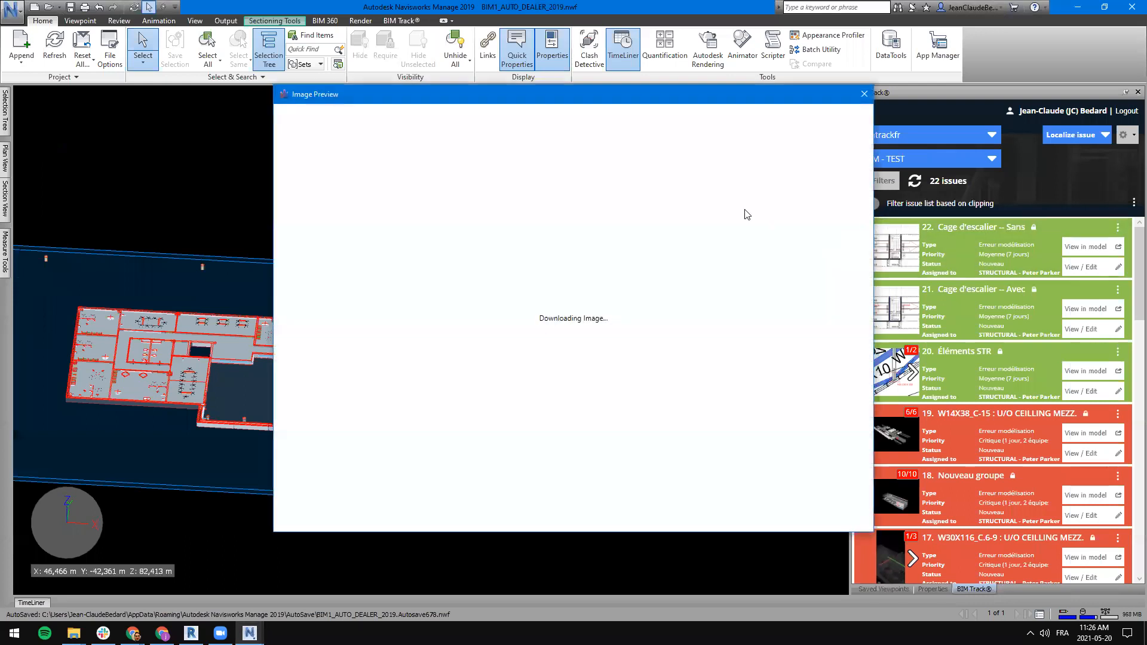
pyautogui.click(863, 94)
pyautogui.click(878, 307)
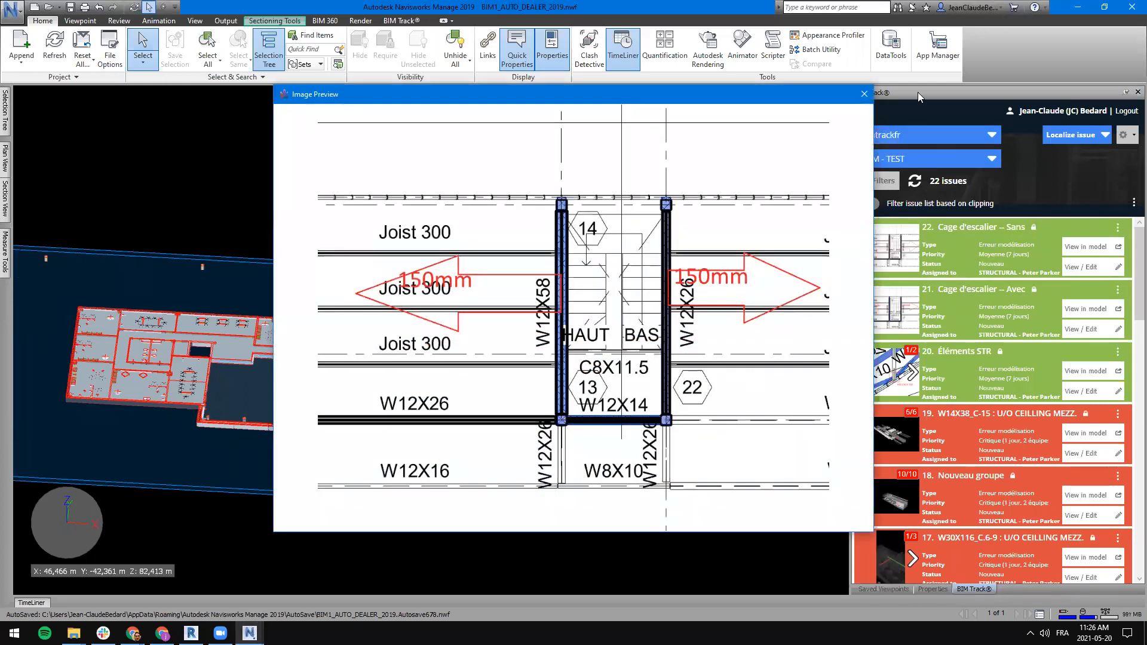
# Step: Check the image preview of the "Cage d'escalier -- Sans" issue and close it
pyautogui.click(863, 94)
pyautogui.click(890, 248)
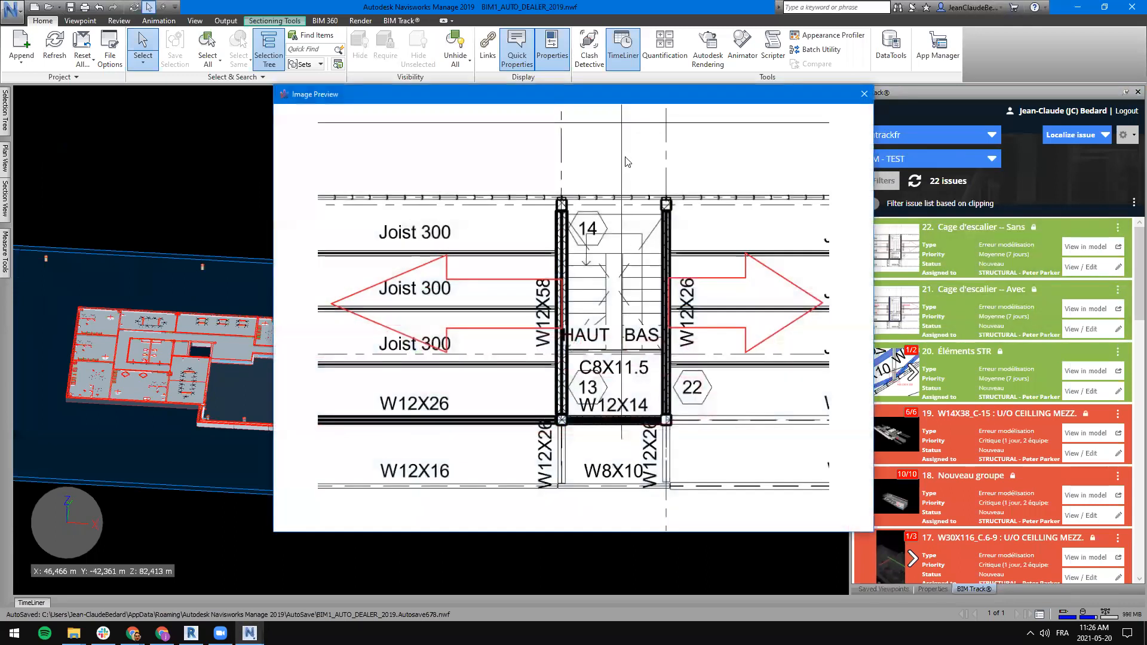
pyautogui.click(864, 94)
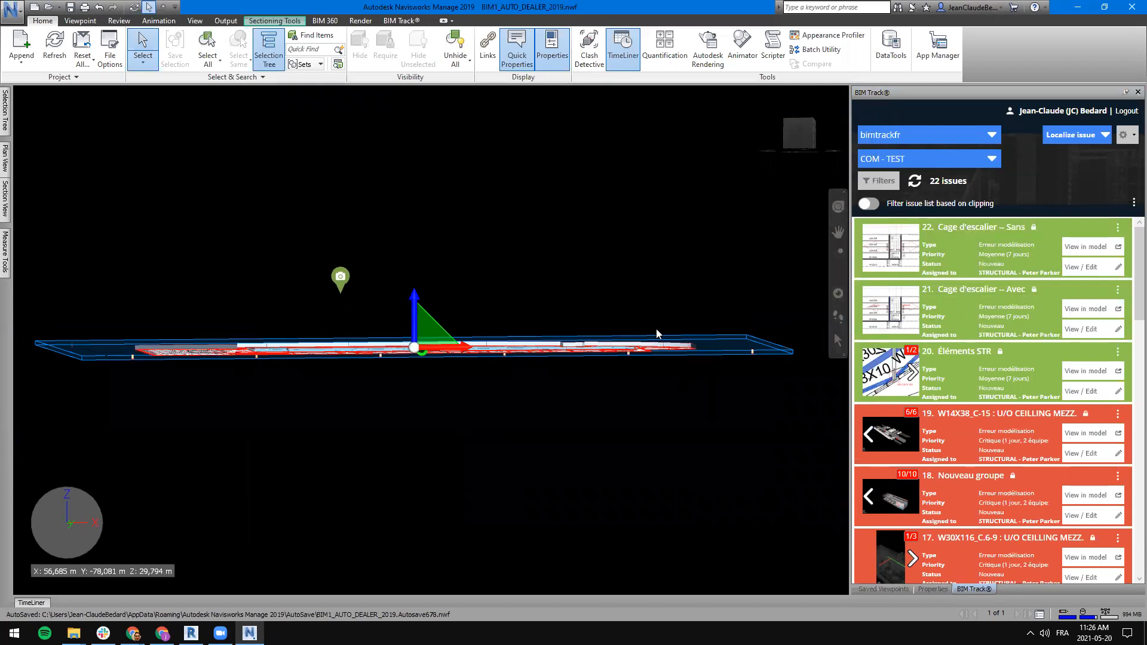
# Step: Switch to Revit and open the view range settings of the 1-MEZZ. PLAN view
pyautogui.click(192, 632)
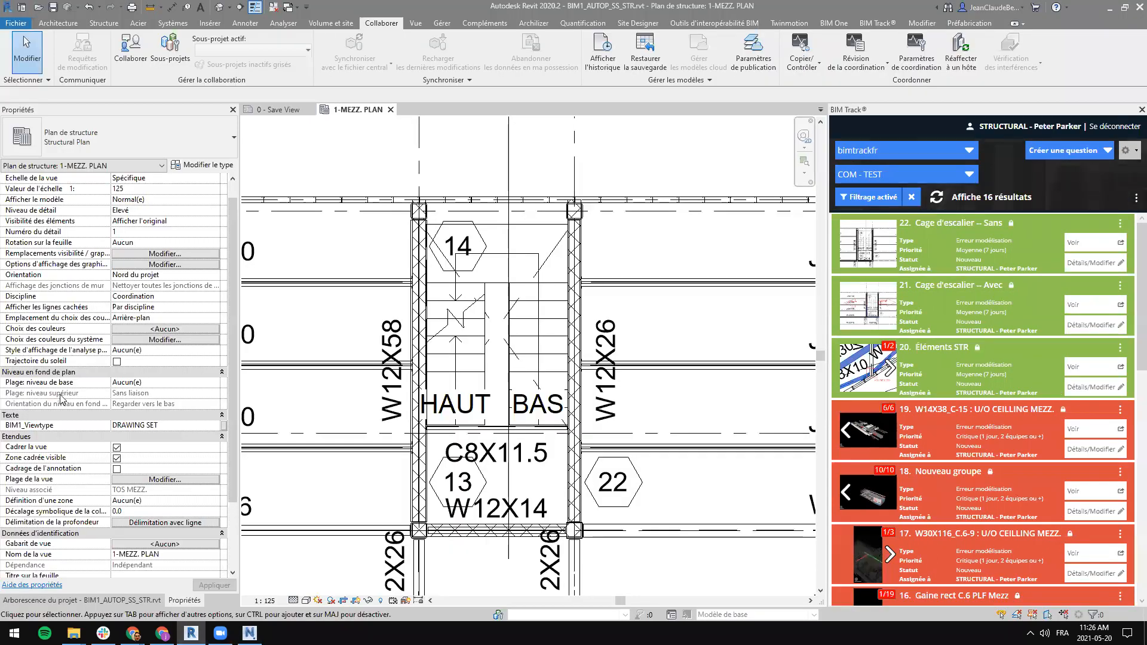
pyautogui.click(149, 479)
pyautogui.click(684, 206)
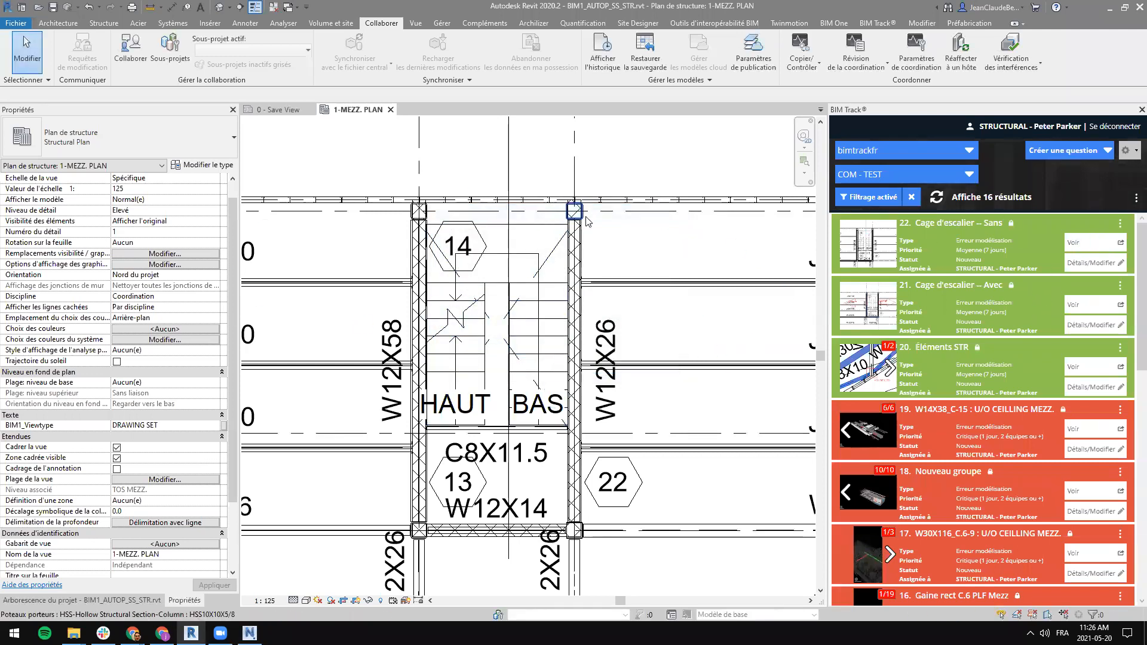
# Step: Close the issue's 3D view and update the "Cage d'escalier -- Sans" viewpoint from the active 1-MEZZ. PLAN view
pyautogui.click(1081, 242)
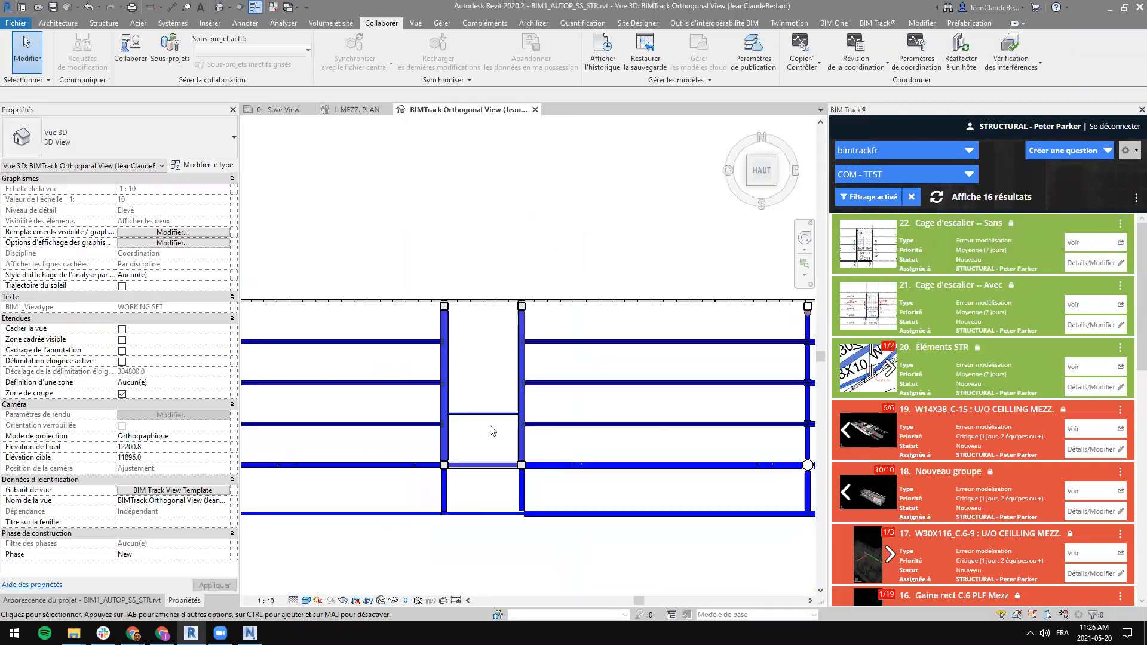
pyautogui.click(535, 110)
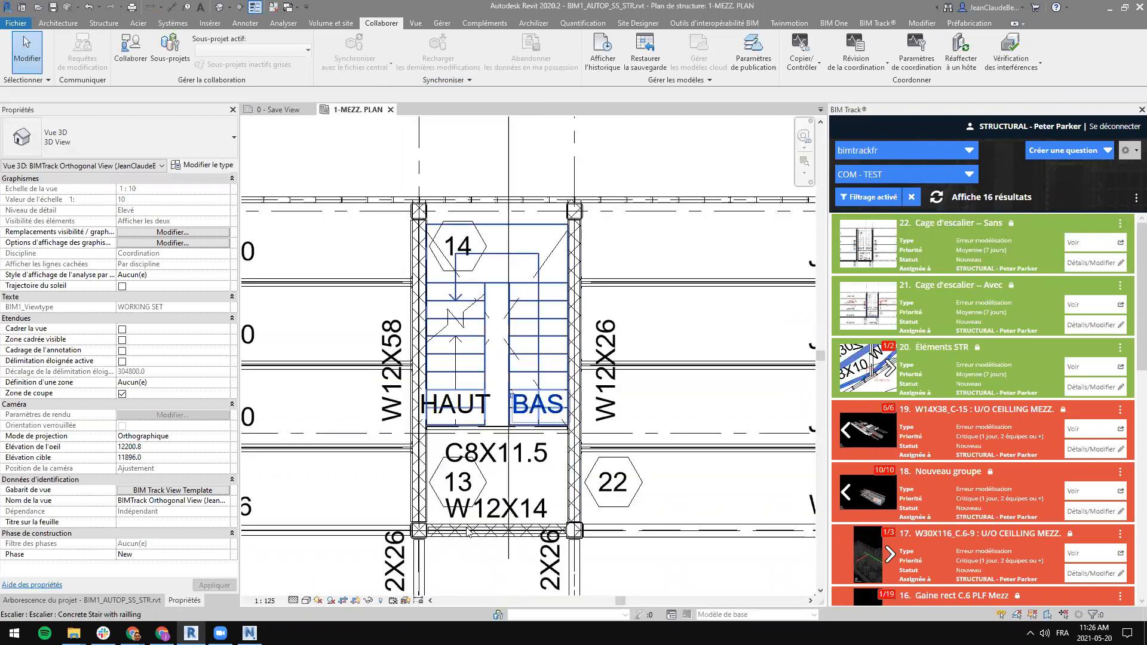
pyautogui.rightClick(930, 260)
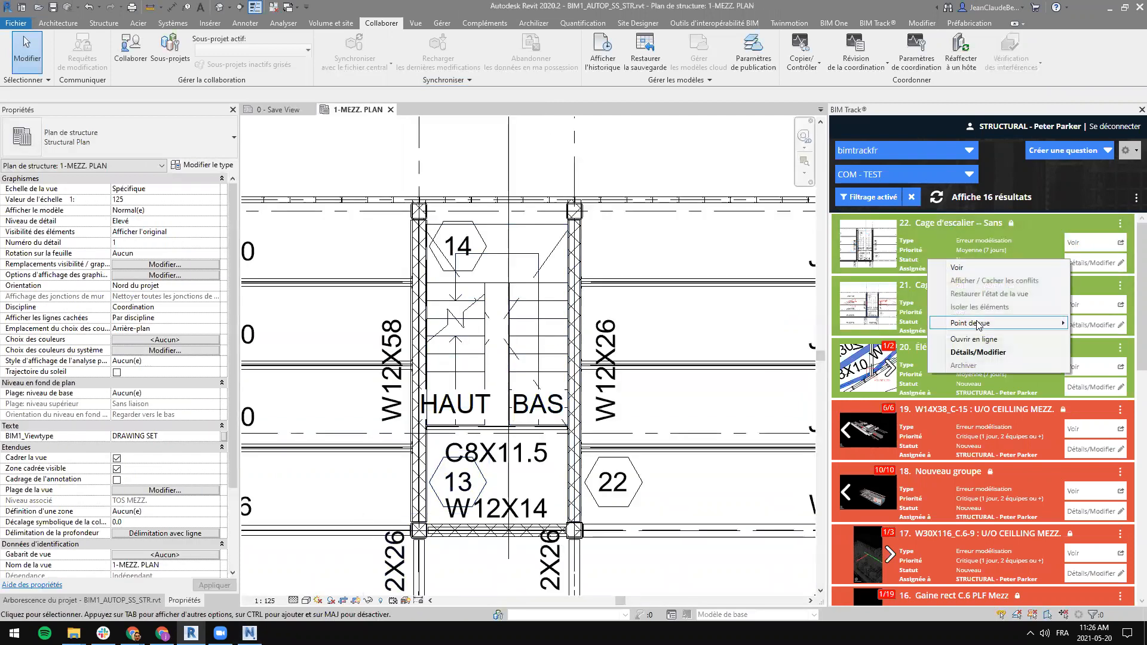
pyautogui.moveTo(977, 324)
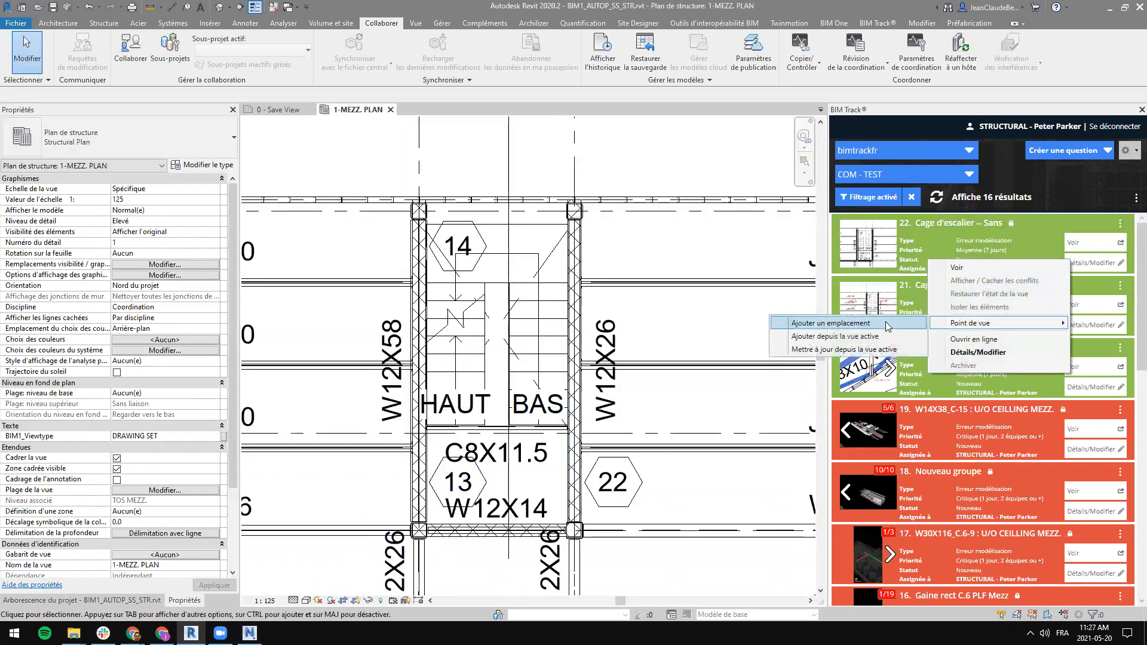
pyautogui.click(866, 349)
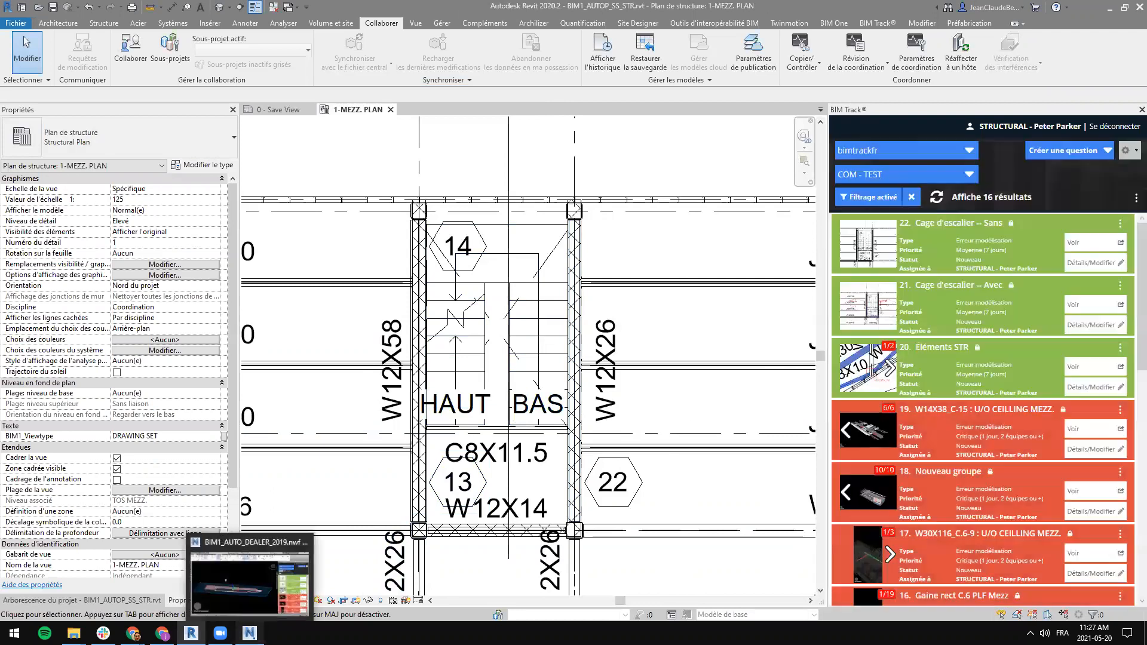
# Step: Switch to Navisworks, refresh the issue list and show the "Cage d'escalier -- Sans" issue in the model
pyautogui.click(249, 632)
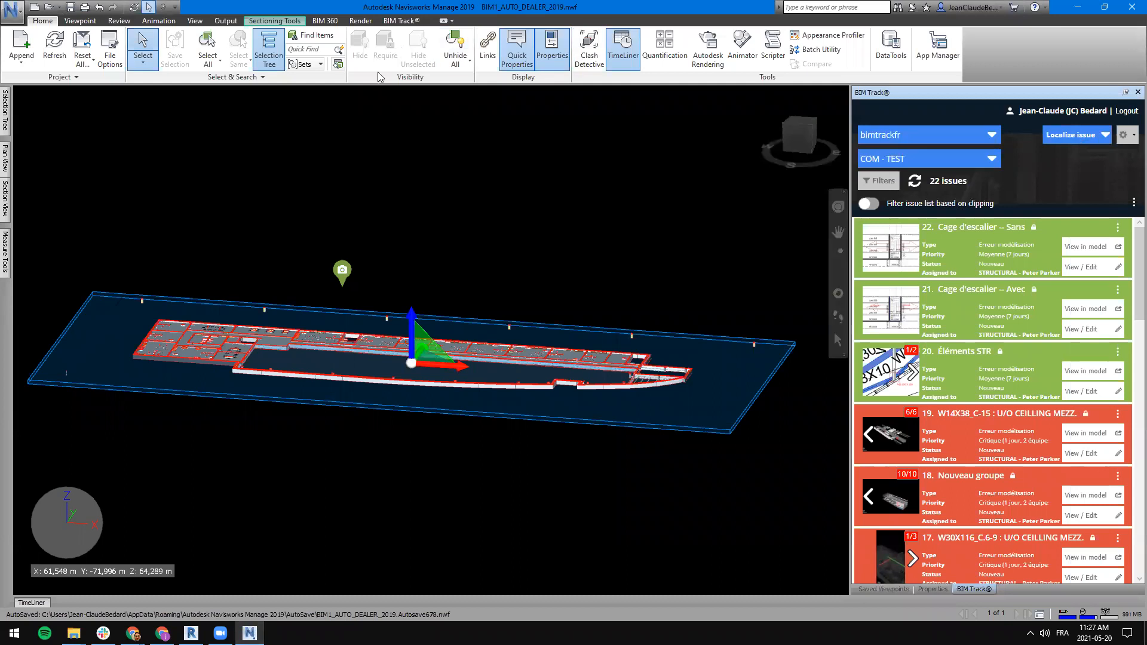
pyautogui.click(914, 180)
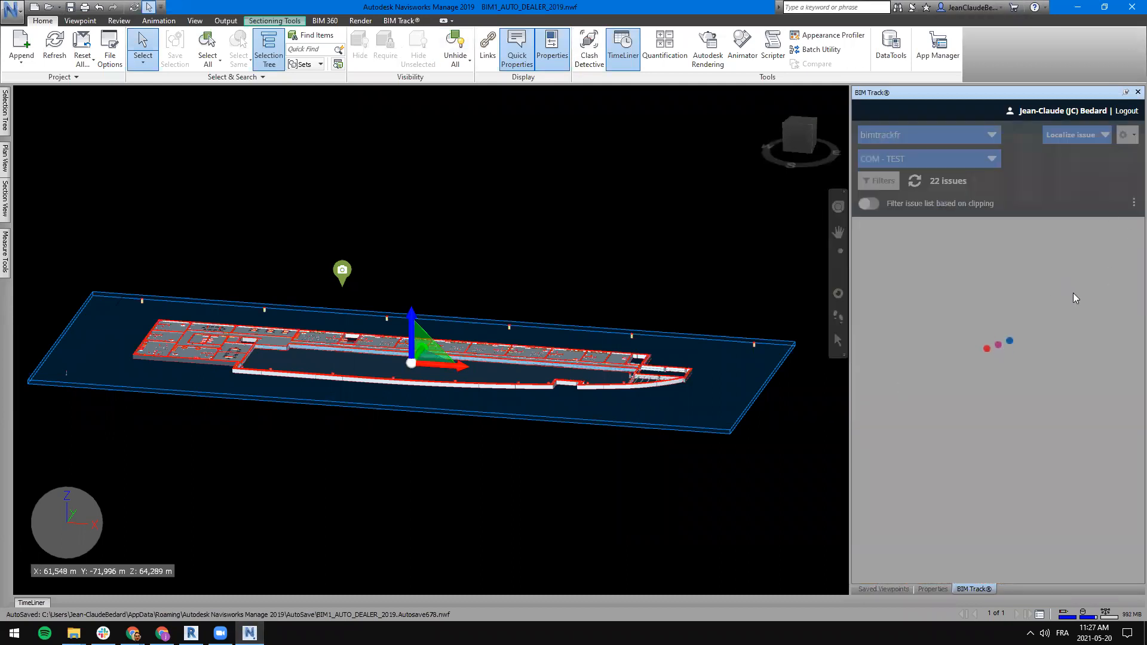
pyautogui.click(1085, 246)
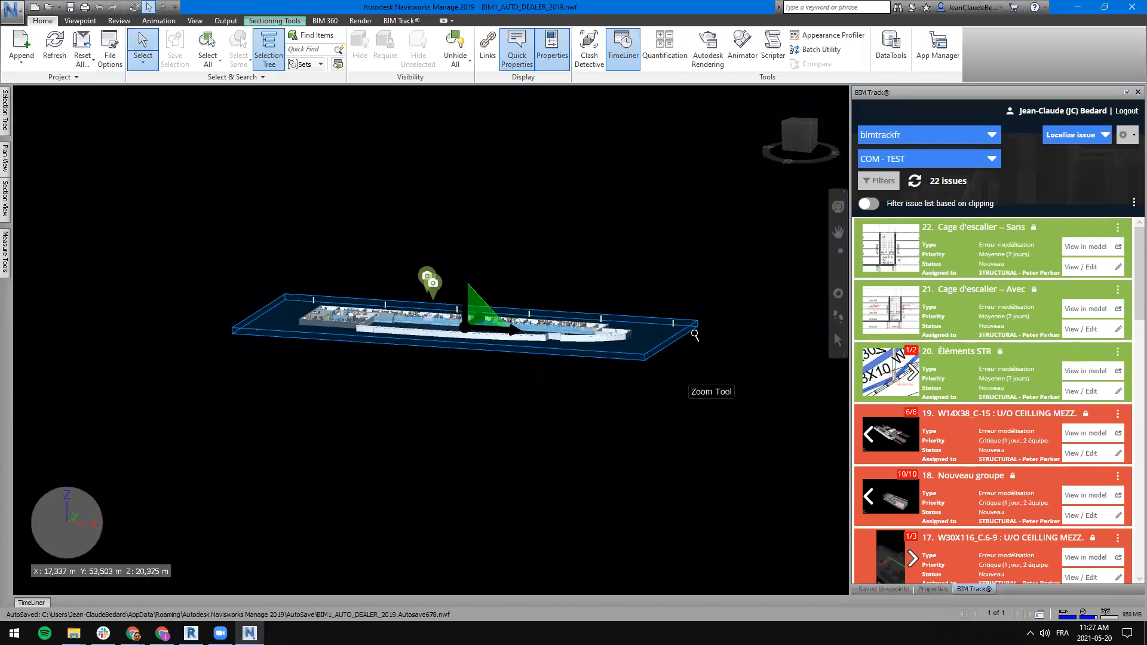
# Step: Inspect the section box height and the clipped mezzanine walls from the side and from above
pyautogui.scroll(4, 695, 335)
pyautogui.moveTo(376, 284)
pyautogui.keyDown('shift'); pyautogui.mouseDown(button='middle')
pyautogui.moveTo(414, 274)
pyautogui.moveTo(363, 280)
pyautogui.mouseUp(button='middle'); pyautogui.keyUp('shift')
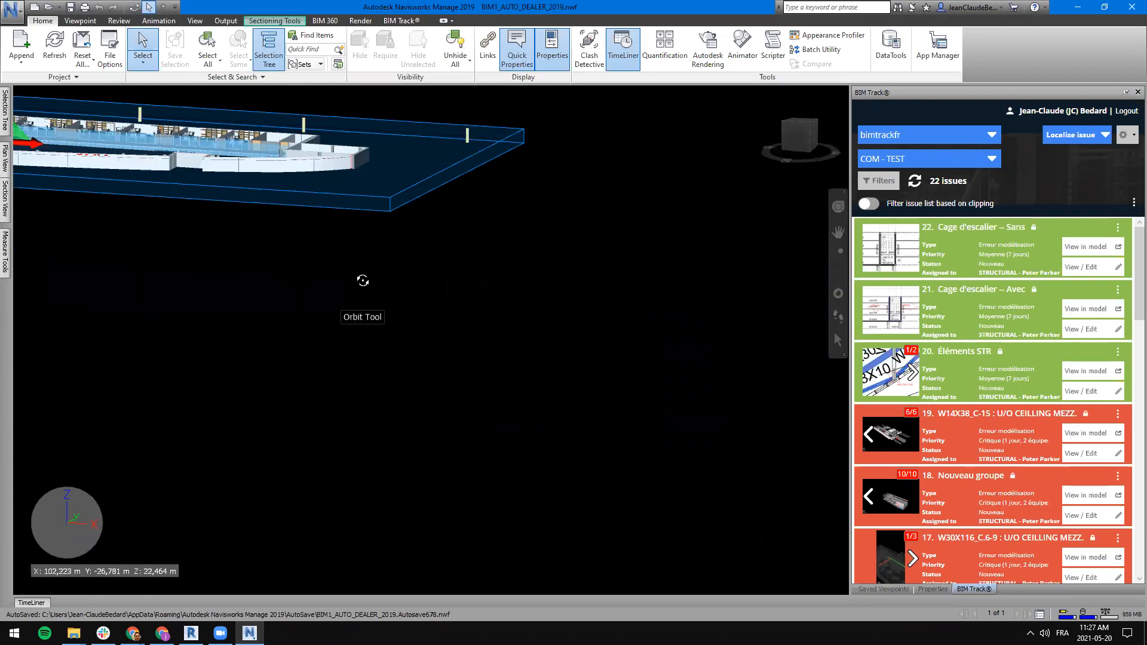
pyautogui.moveTo(294, 174); pyautogui.dragTo(591, 349, button='middle')
pyautogui.scroll(-1, 490, 324)
pyautogui.moveTo(392, 334); pyautogui.dragTo(462, 363, button='middle')
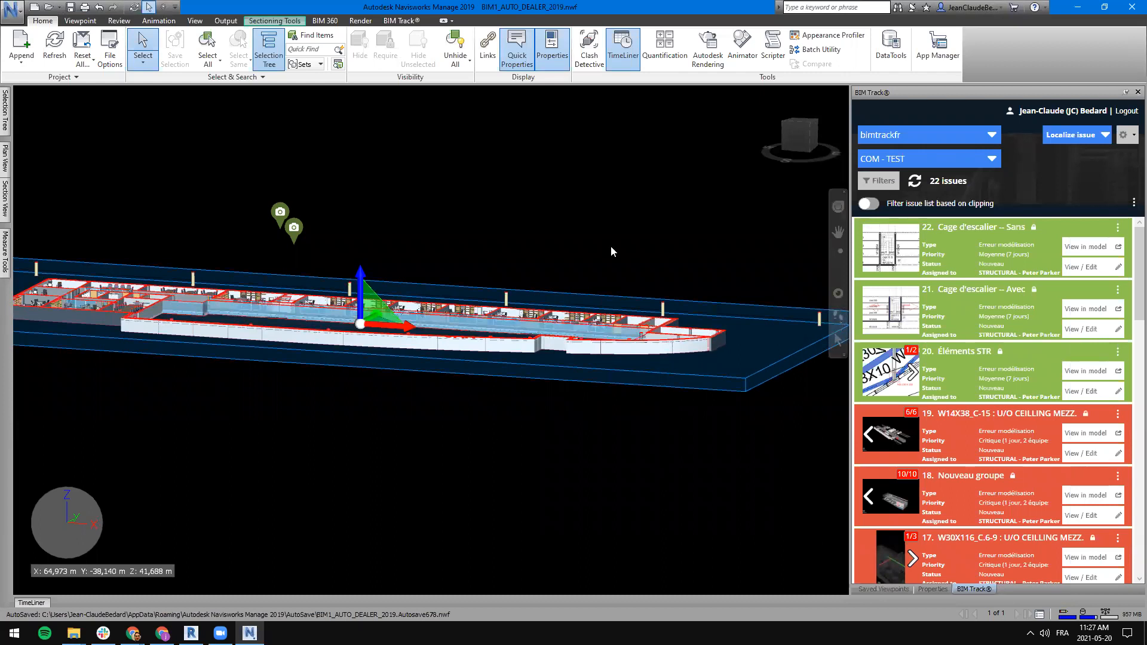
pyautogui.keyDown('shift'); pyautogui.moveTo(539, 346); pyautogui.dragTo(560, 403, button='middle'); pyautogui.keyUp('shift')
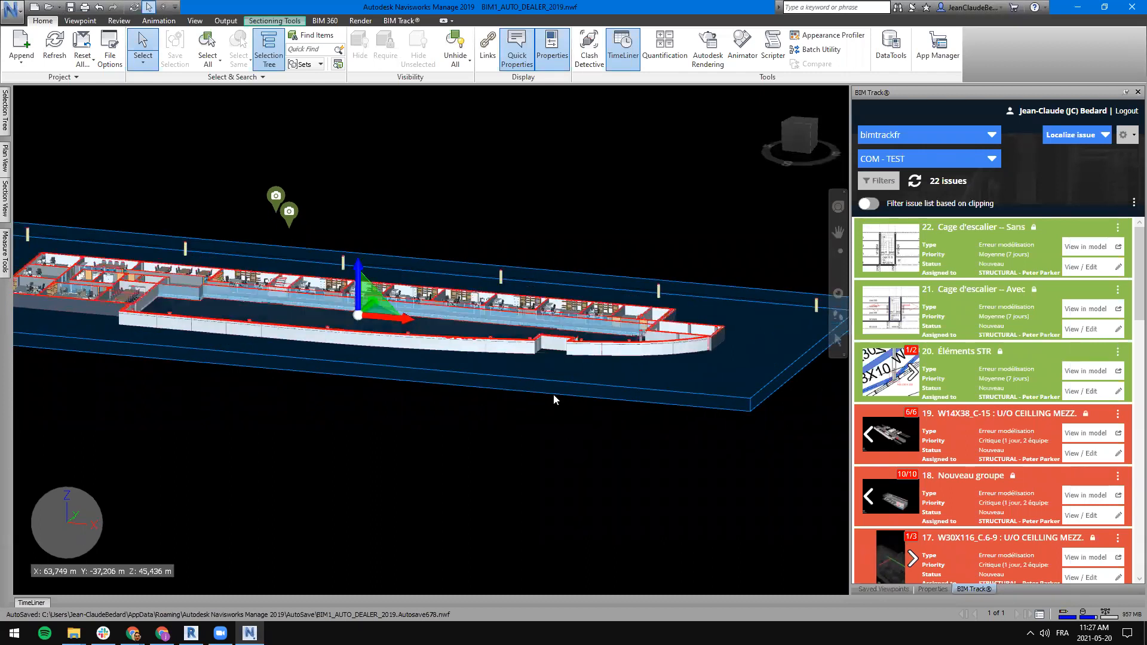
pyautogui.scroll(3, 472, 335)
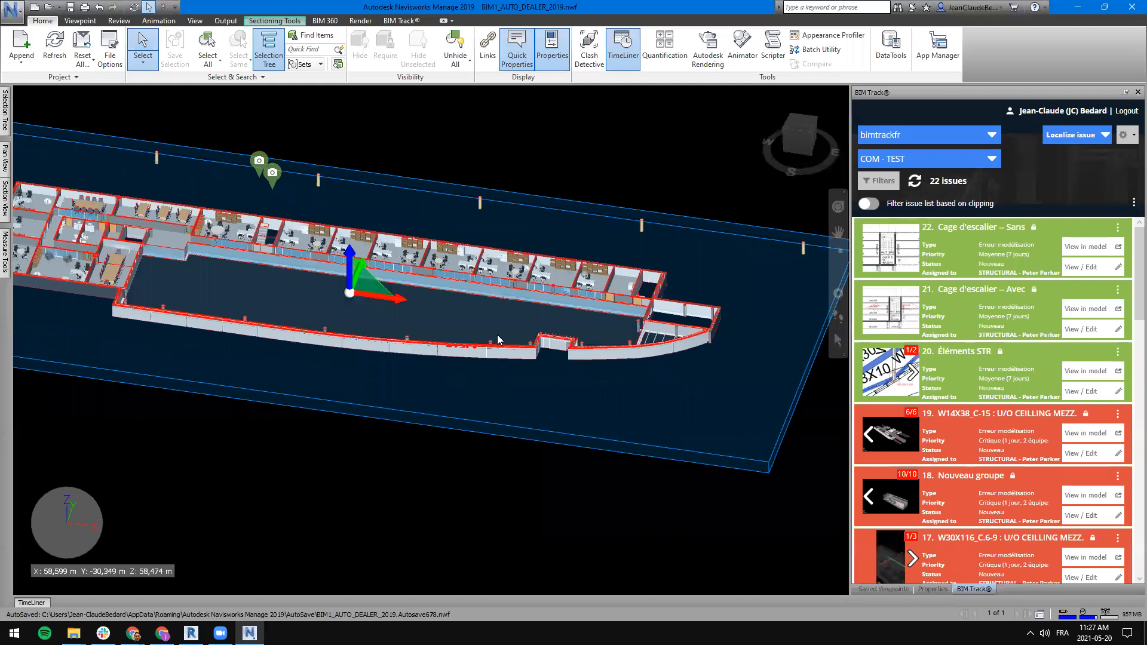
# Step: Switch to Revit and select the diagonal W14X30 beam near the 30A marker in the 1-MEZZ. PLAN view
pyautogui.moveTo(192, 633)
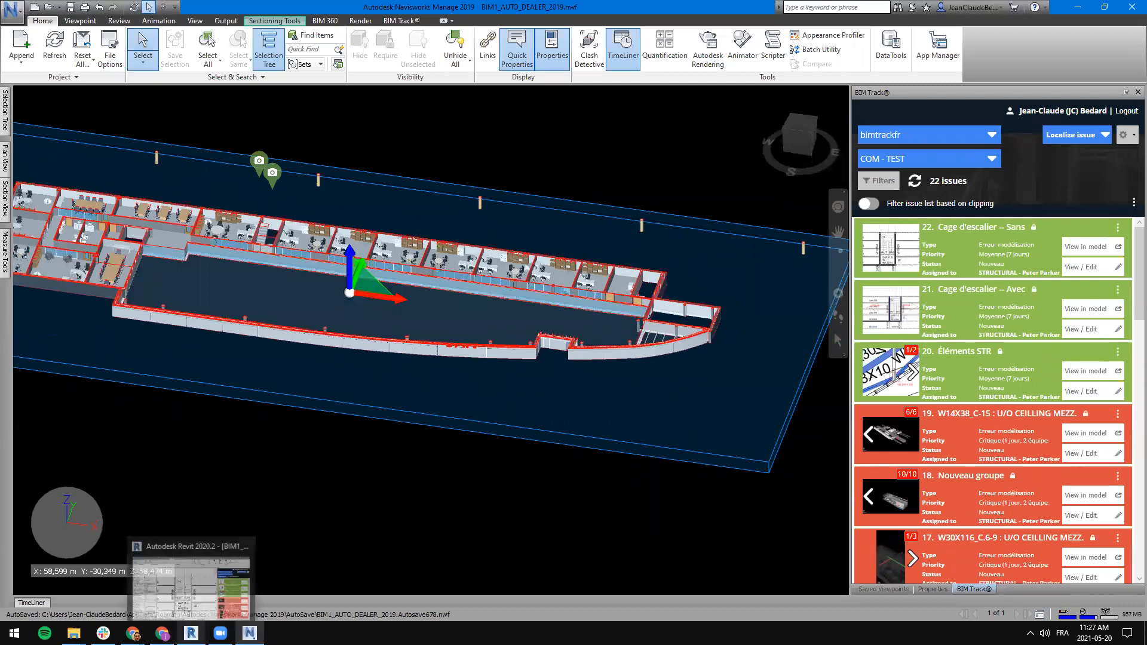
pyautogui.click(191, 579)
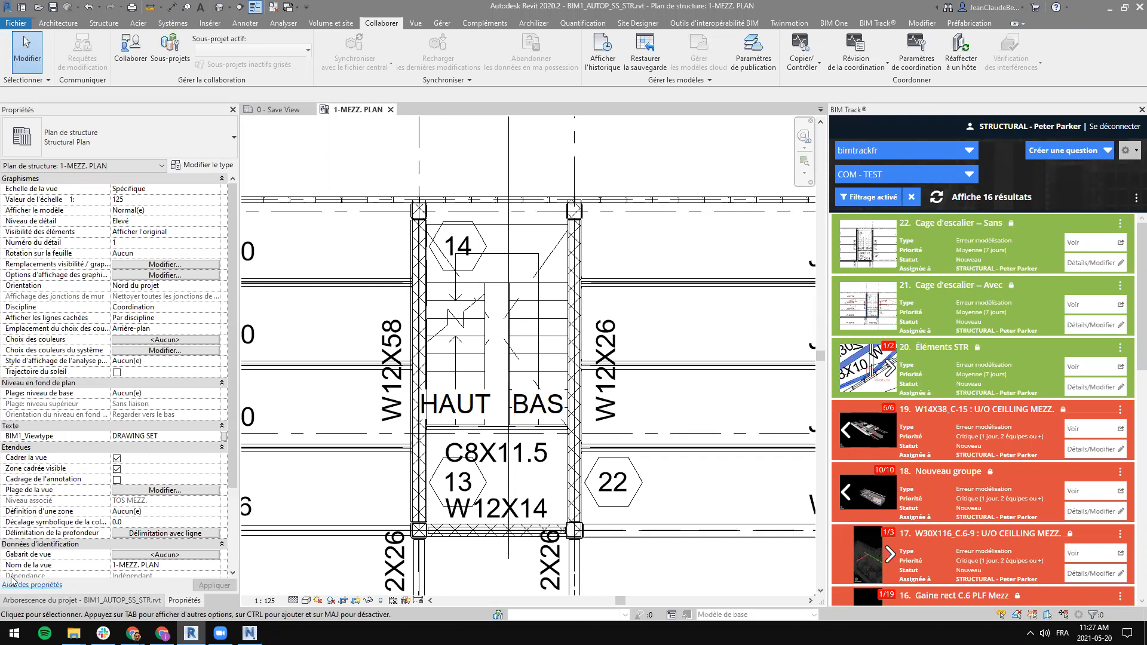
pyautogui.scroll(-3, 533, 434)
pyautogui.scroll(-5, 534, 434)
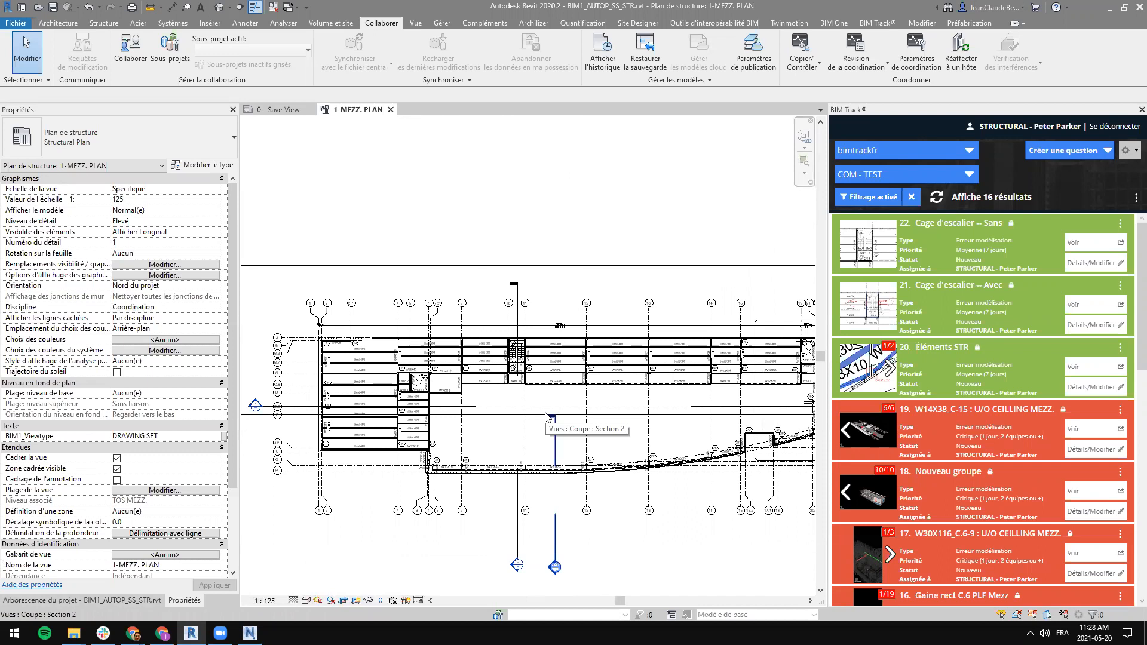
pyautogui.scroll(8, 615, 417)
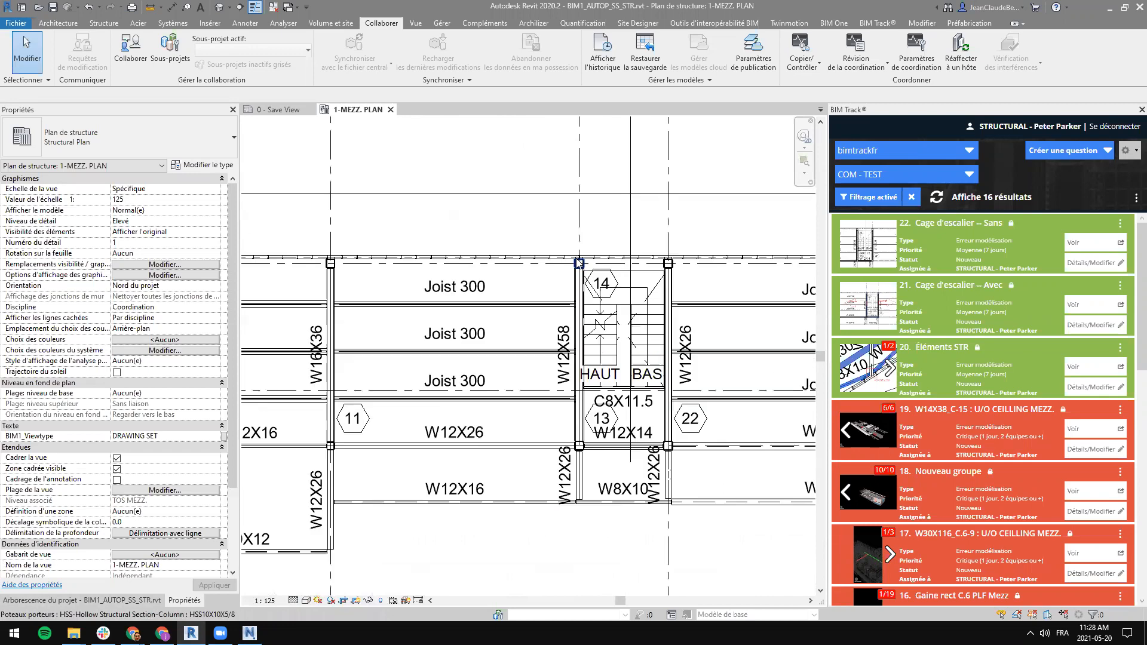
pyautogui.scroll(-6, 615, 417)
pyautogui.scroll(4, 528, 373)
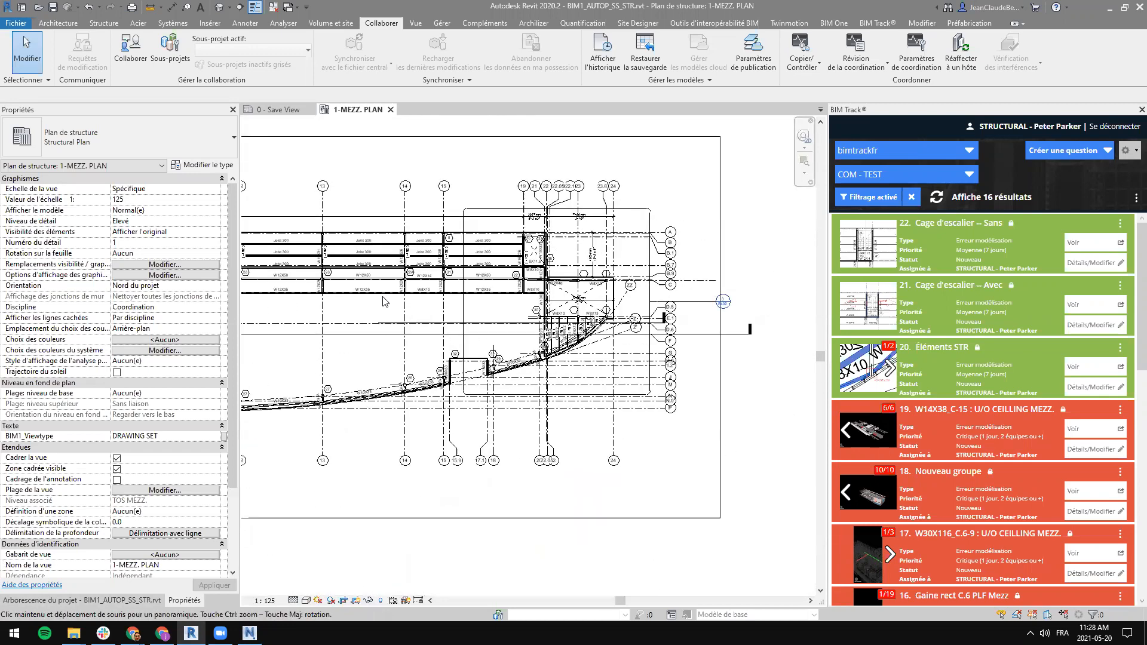
pyautogui.scroll(5, 528, 373)
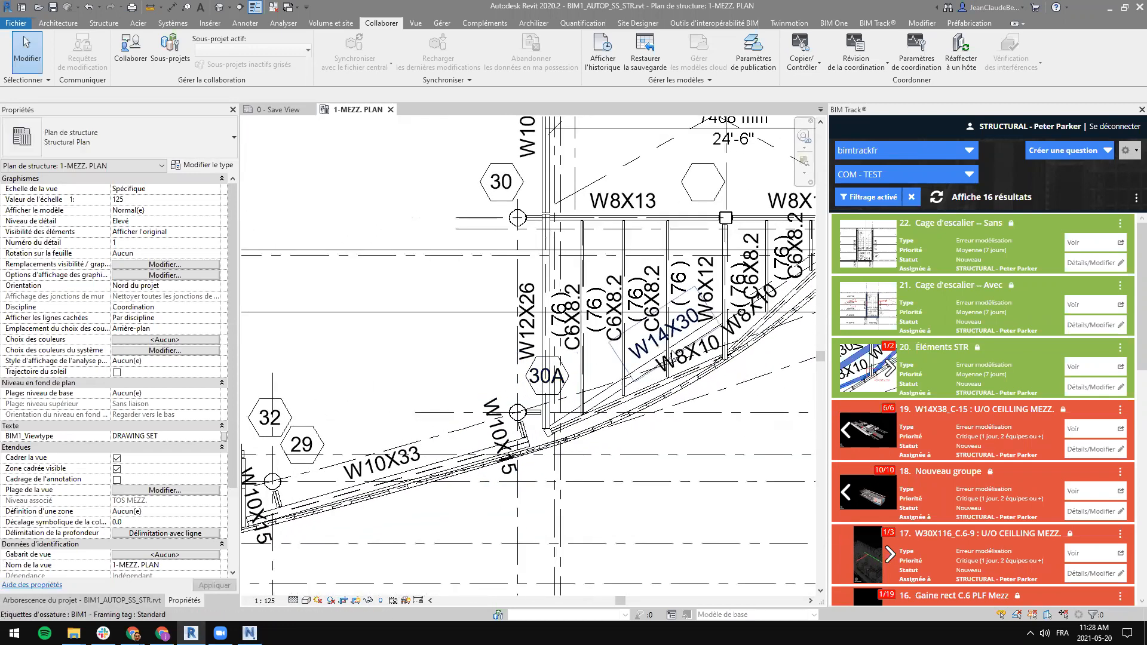
pyautogui.scroll(1, 554, 394)
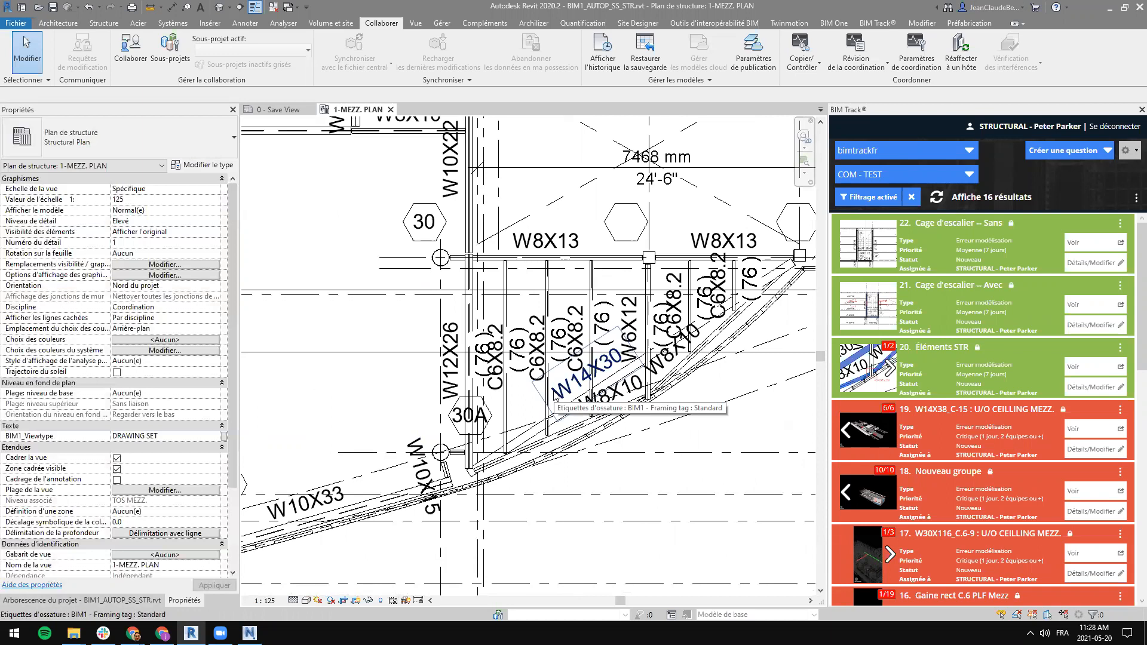
pyautogui.click(555, 397)
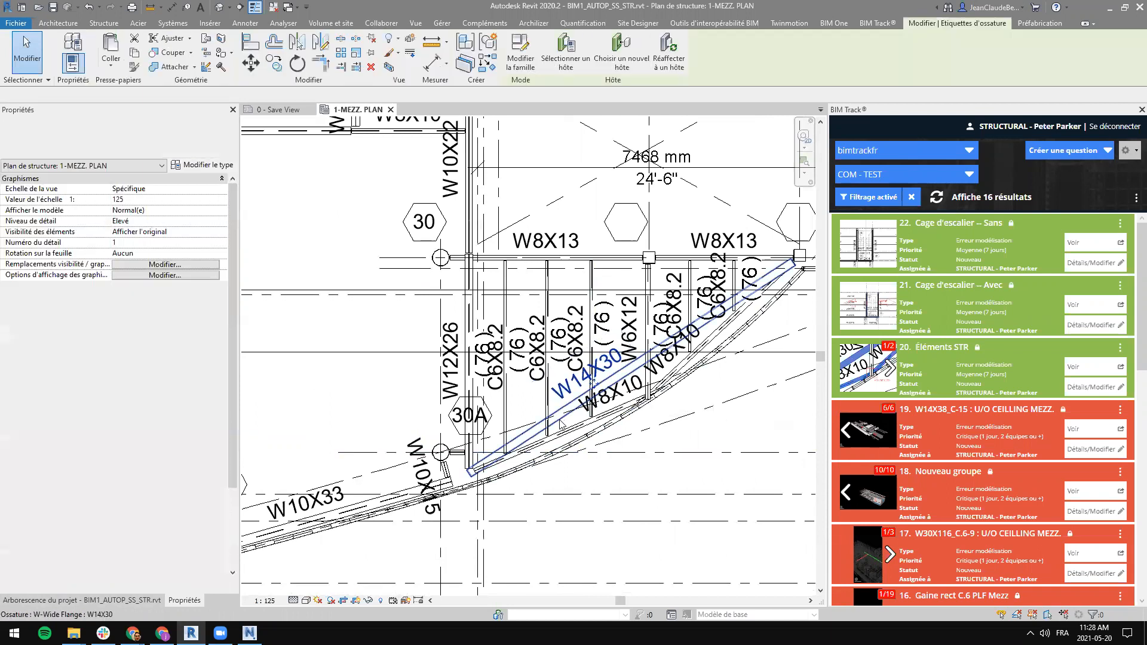
pyautogui.click(560, 424)
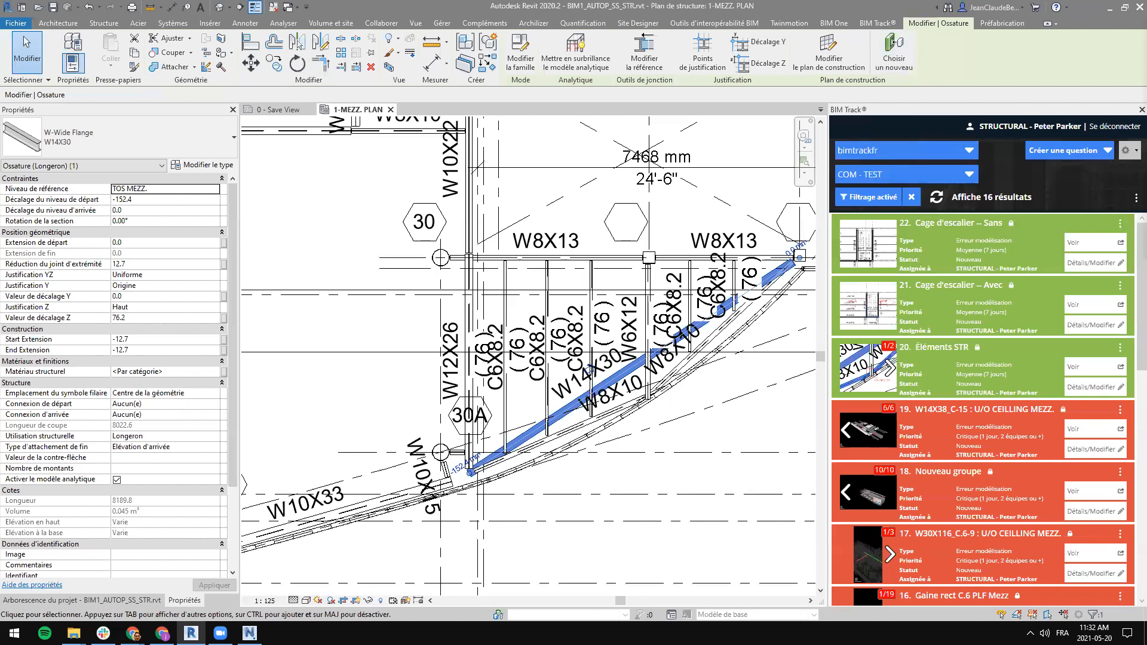
pyautogui.hotkey('alt', 'Tab')
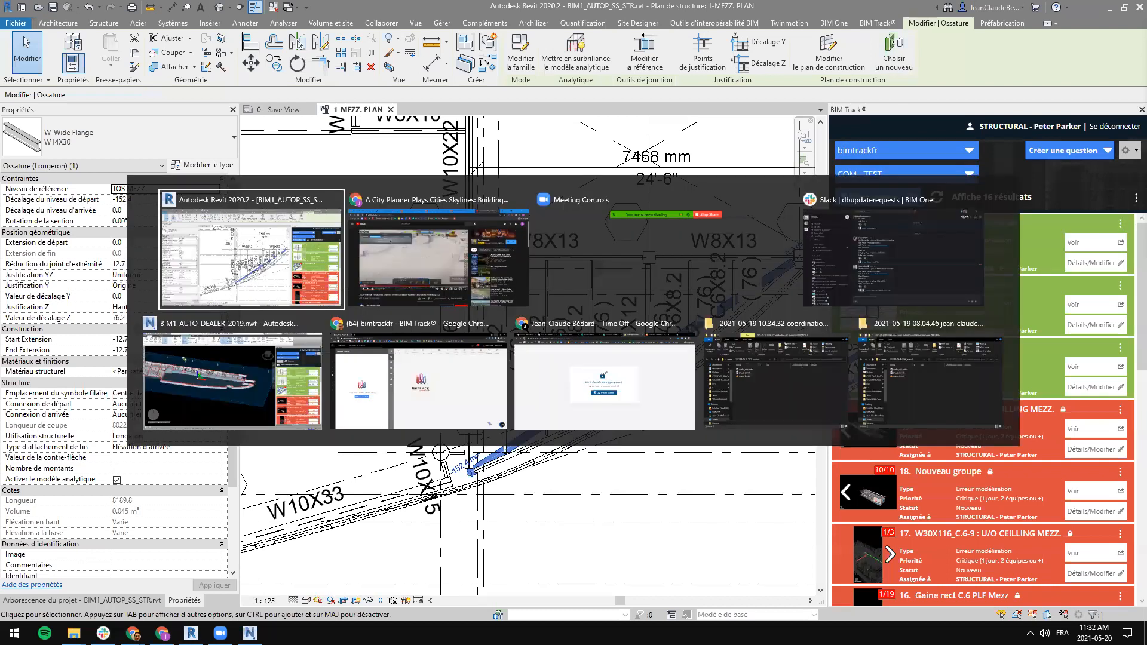
pyautogui.hotkey('alt', 'Tab')
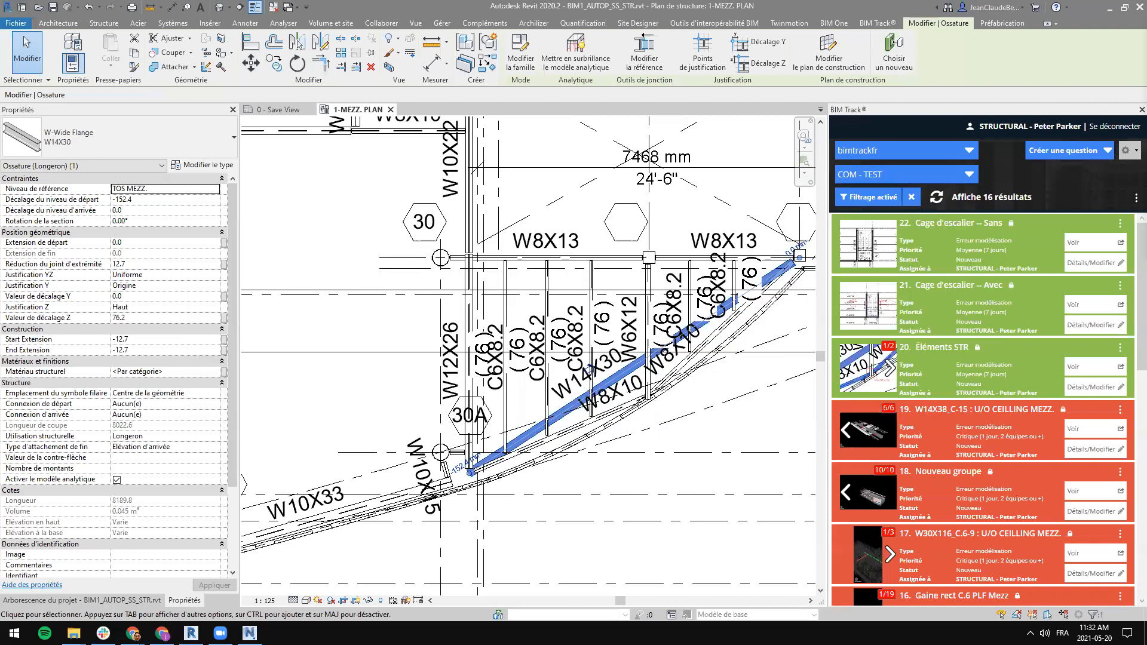